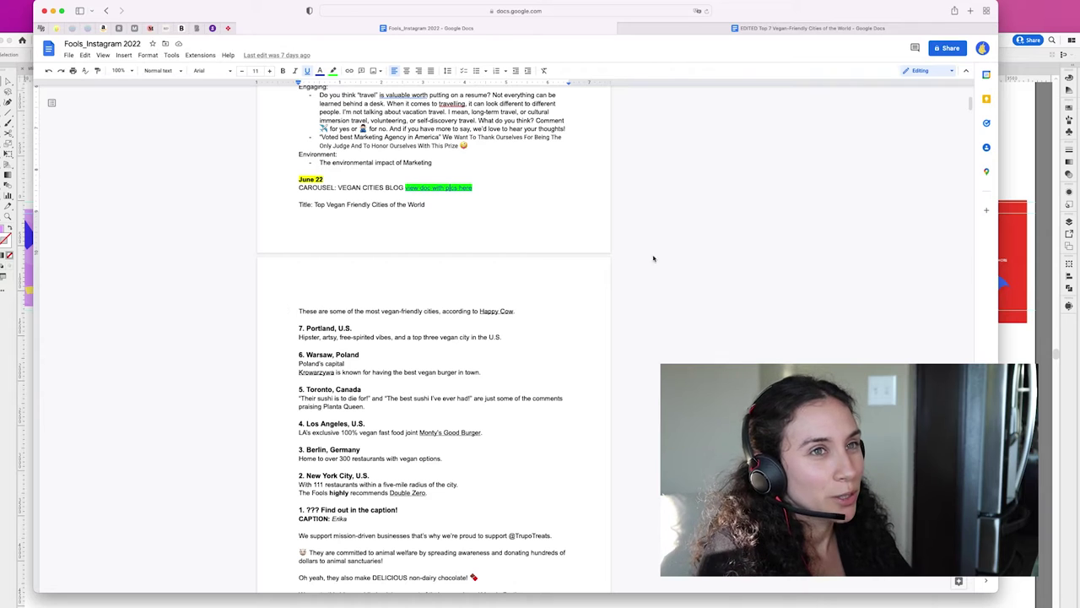
Step: Read the June 22 vegan cities carousel brief in the Fools_Instagram 2022 document
{"action": "left_click_drag", "start_coordinate": [768, 16], "coordinate": [758, 20]}
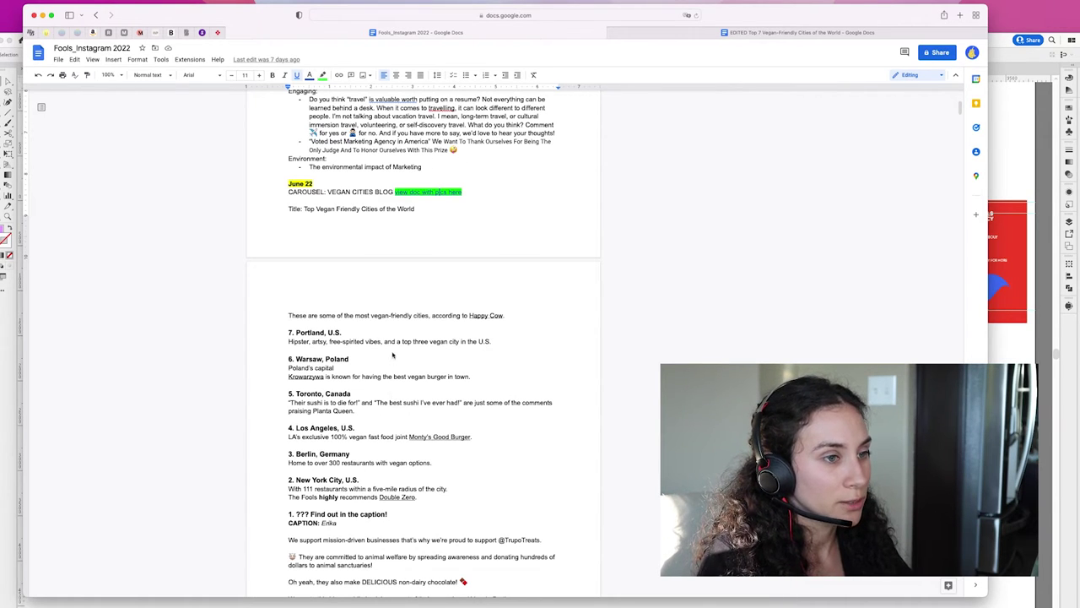
{"action": "scroll", "coordinate": [376, 461], "scroll_direction": "up", "scroll_amount": 1}
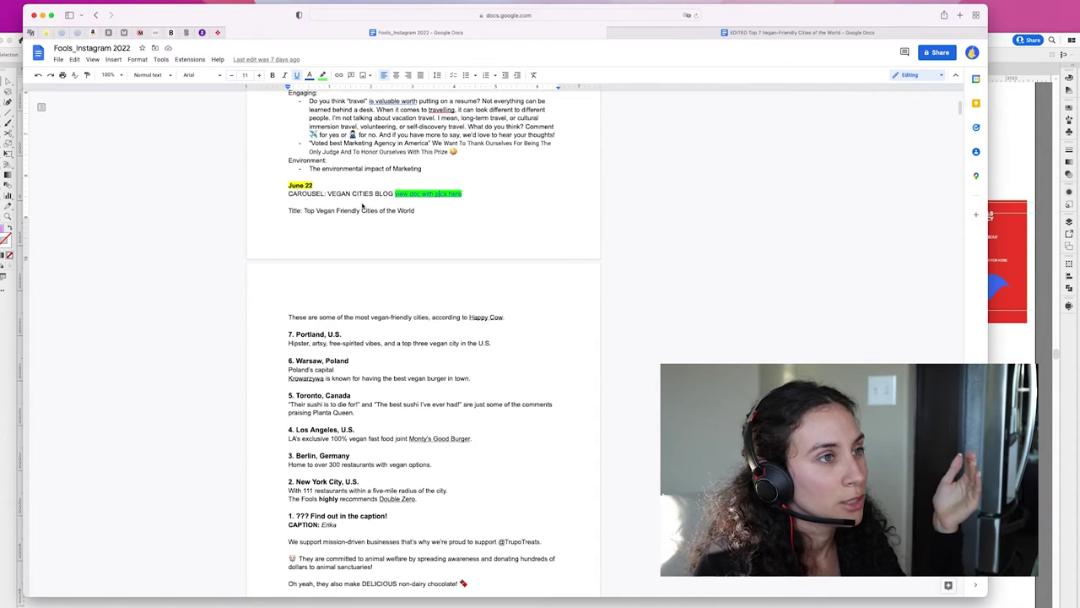
{"action": "scroll", "coordinate": [317, 297], "scroll_direction": "down", "scroll_amount": 1}
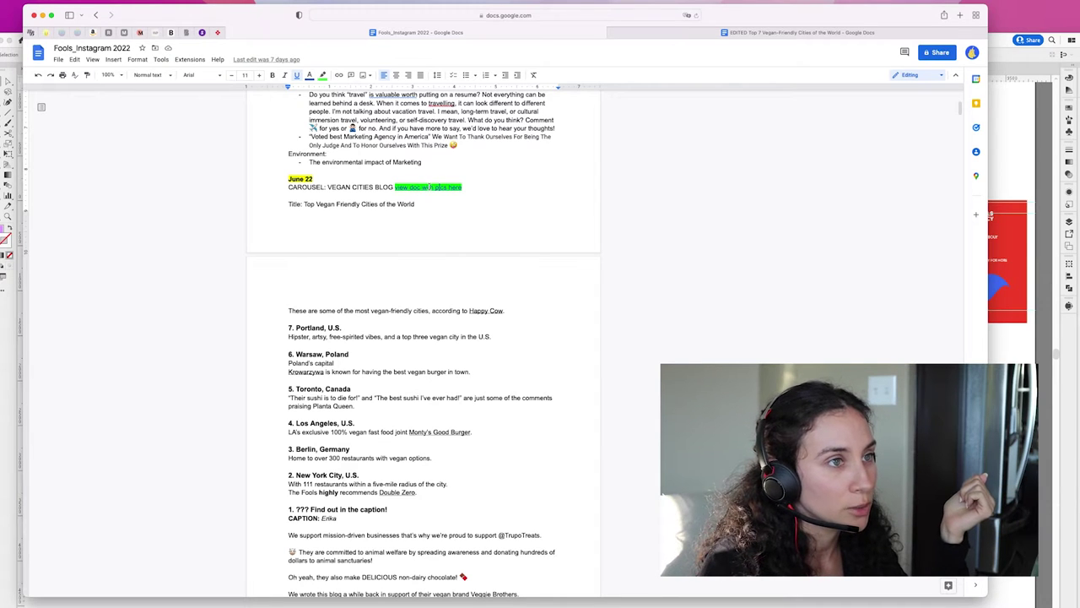
Step: Open the EDITED Top 7 Vegan-Friendly Cities of the World document and look at its header photo and introduction
{"action": "left_click", "coordinate": [776, 33]}
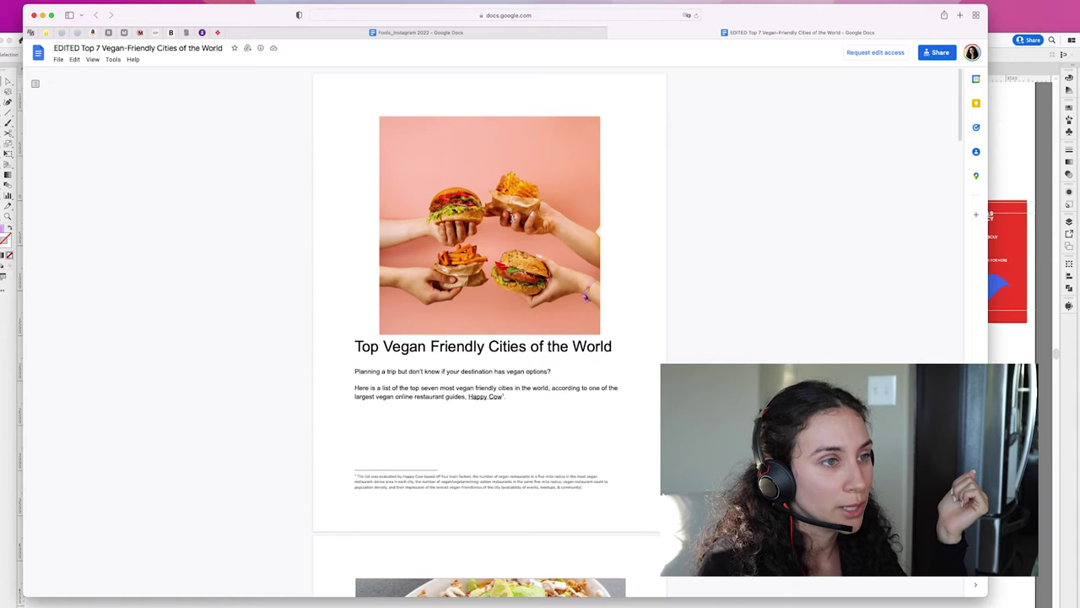
{"action": "scroll", "coordinate": [517, 375], "scroll_direction": "down", "scroll_amount": 2}
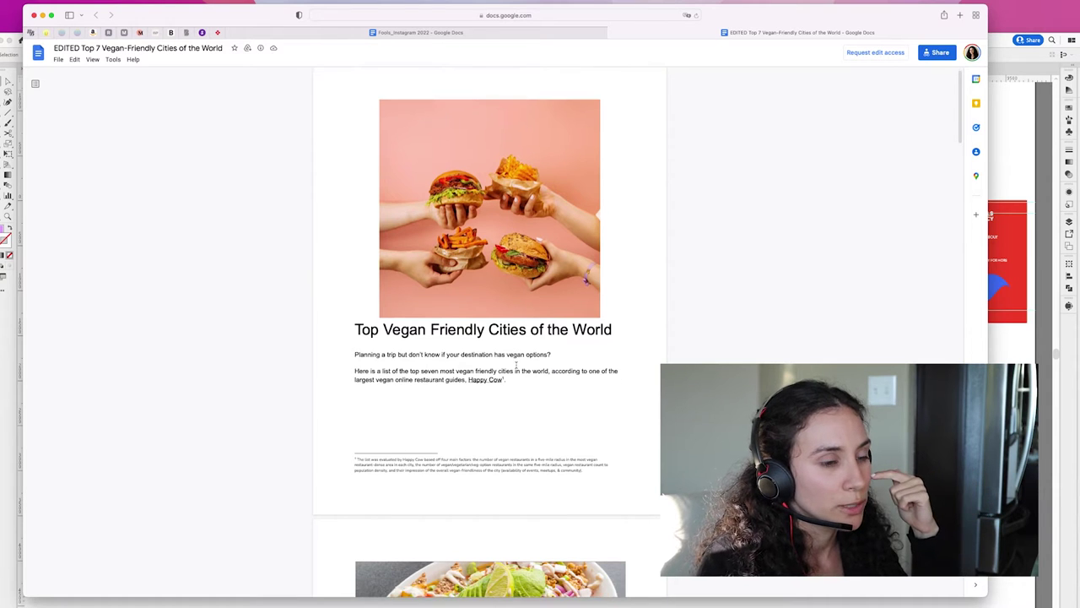
{"action": "scroll", "coordinate": [516, 365], "scroll_direction": "down", "scroll_amount": 1}
{"action": "scroll", "coordinate": [516, 365], "scroll_direction": "up", "scroll_amount": 3}
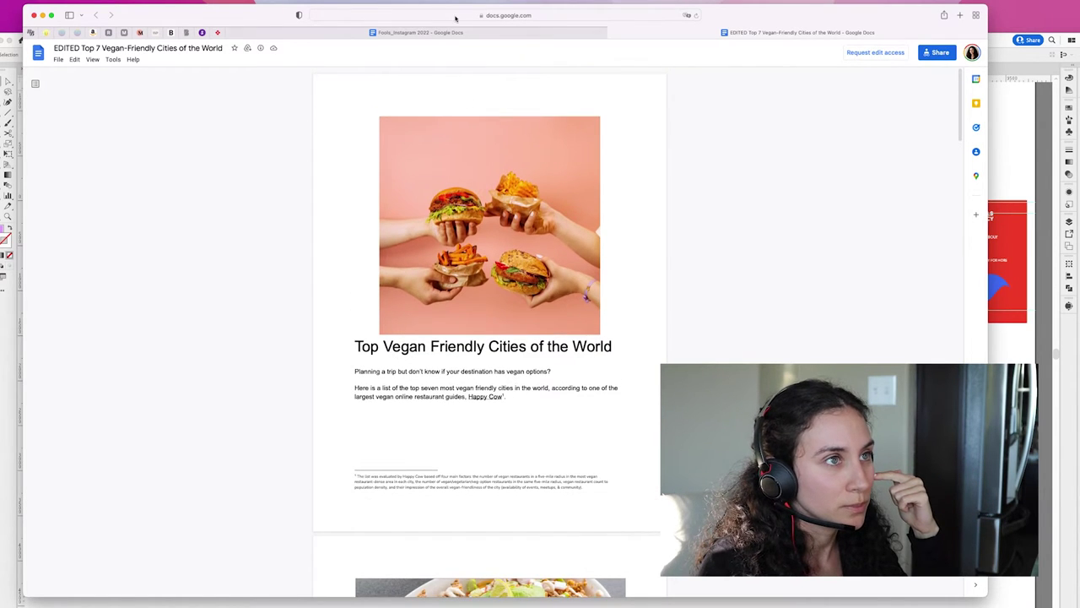
Step: Return to Fools_Instagram 2022 and read the ranked city list and the caption copy
{"action": "left_click", "coordinate": [422, 33]}
{"action": "scroll", "coordinate": [287, 217], "scroll_direction": "down", "scroll_amount": 1}
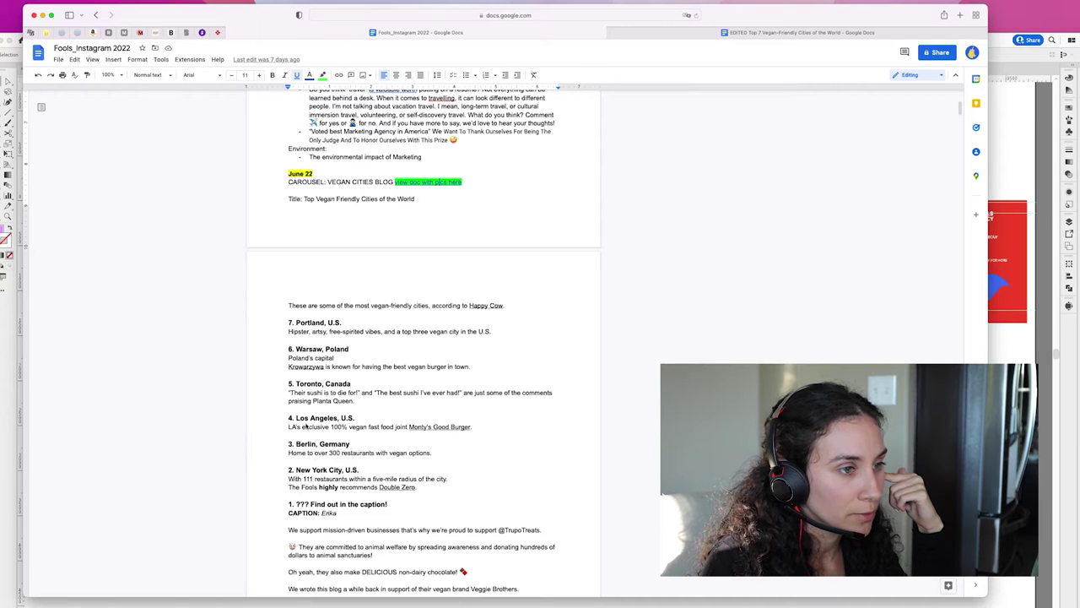
{"action": "scroll", "coordinate": [301, 511], "scroll_direction": "down", "scroll_amount": 2}
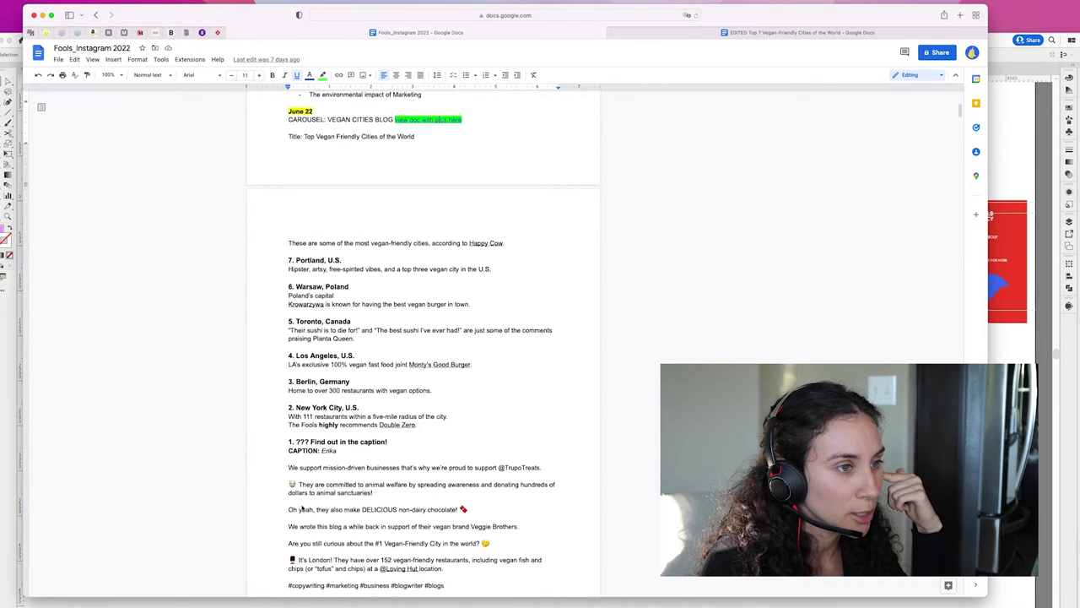
{"action": "scroll", "coordinate": [311, 465], "scroll_direction": "down", "scroll_amount": 1}
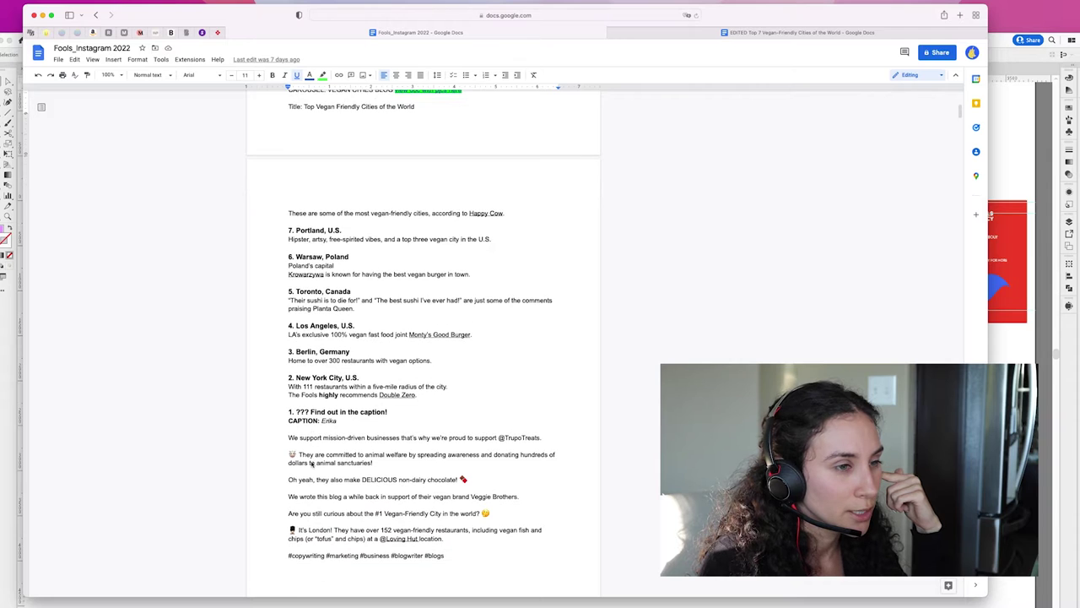
{"action": "scroll", "coordinate": [289, 387], "scroll_direction": "up", "scroll_amount": 1}
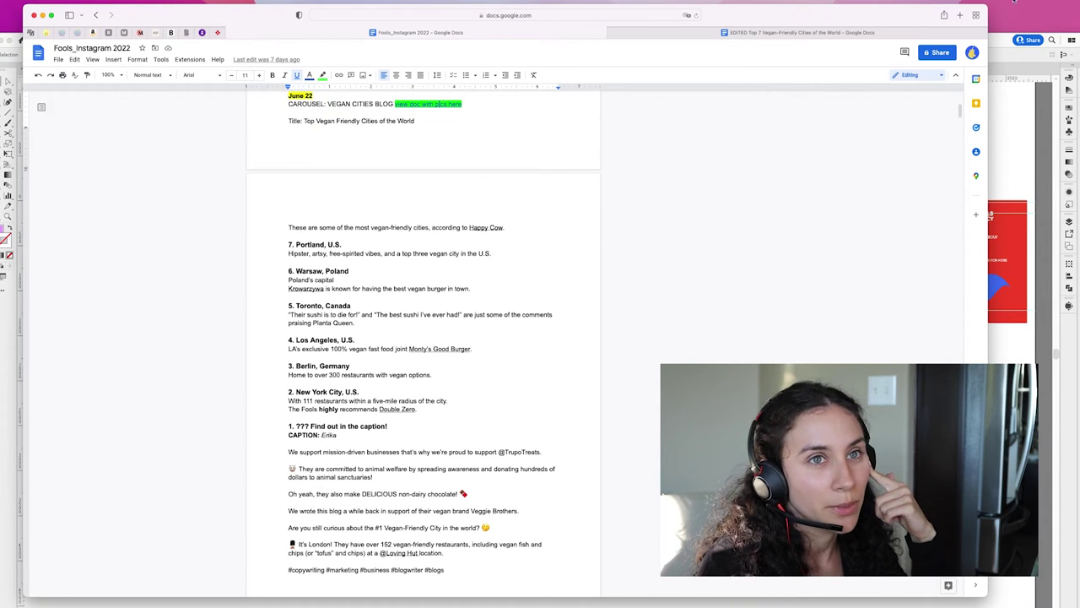
Step: Switch to Illustrator and check the size of Artboard 1, the first copywriting carousel slide, in its Artboard Options
{"action": "left_click", "coordinate": [1004, 40]}
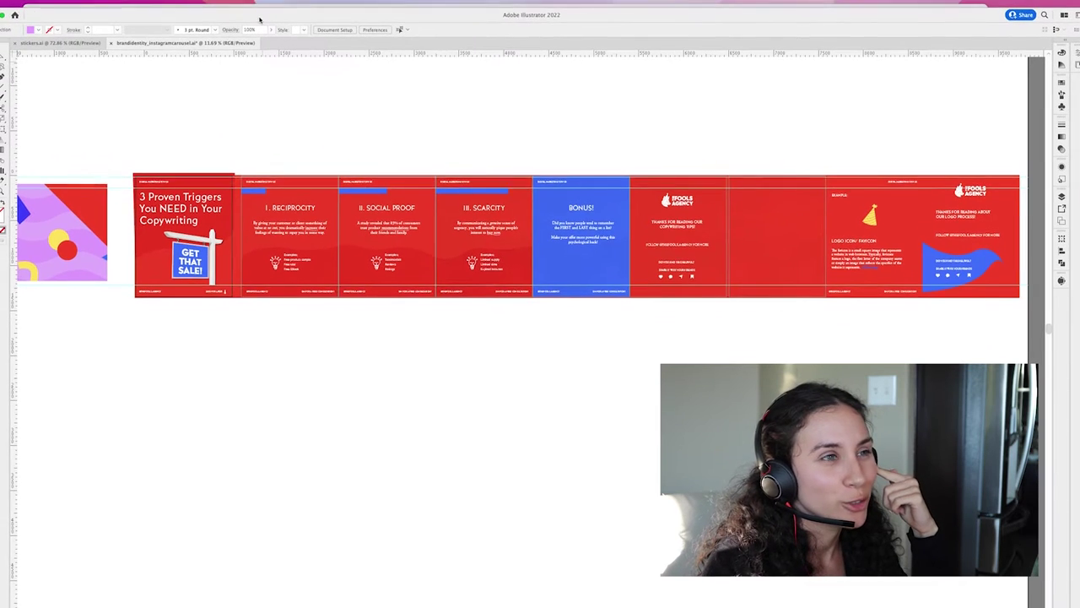
{"action": "left_click", "coordinate": [390, 273]}
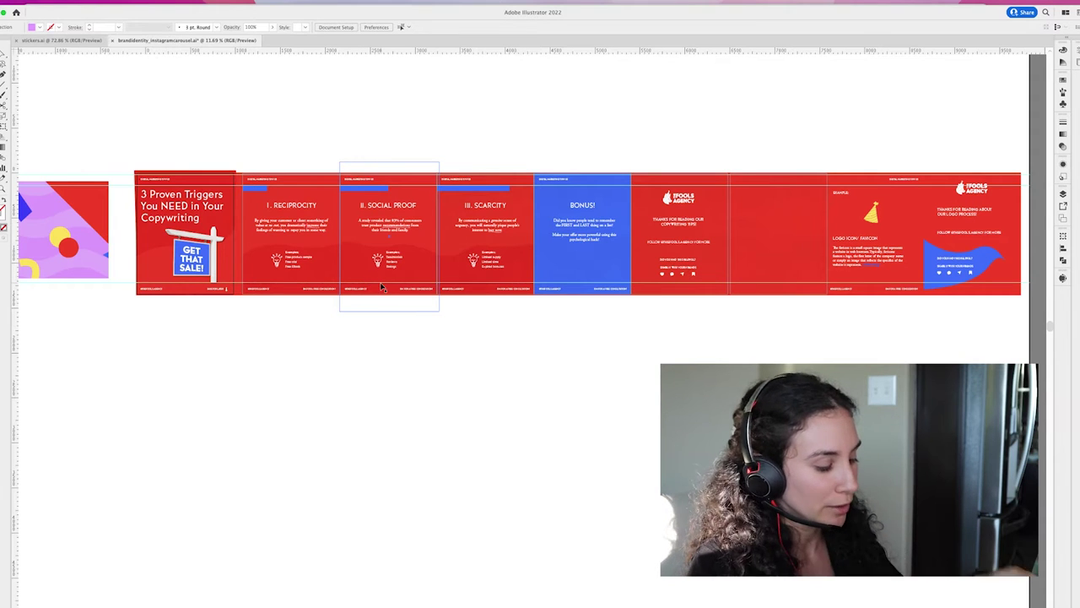
{"action": "left_click", "coordinate": [363, 303]}
{"action": "key", "text": "z"}
{"action": "left_click_drag", "start_coordinate": [174, 152], "coordinate": [394, 130]}
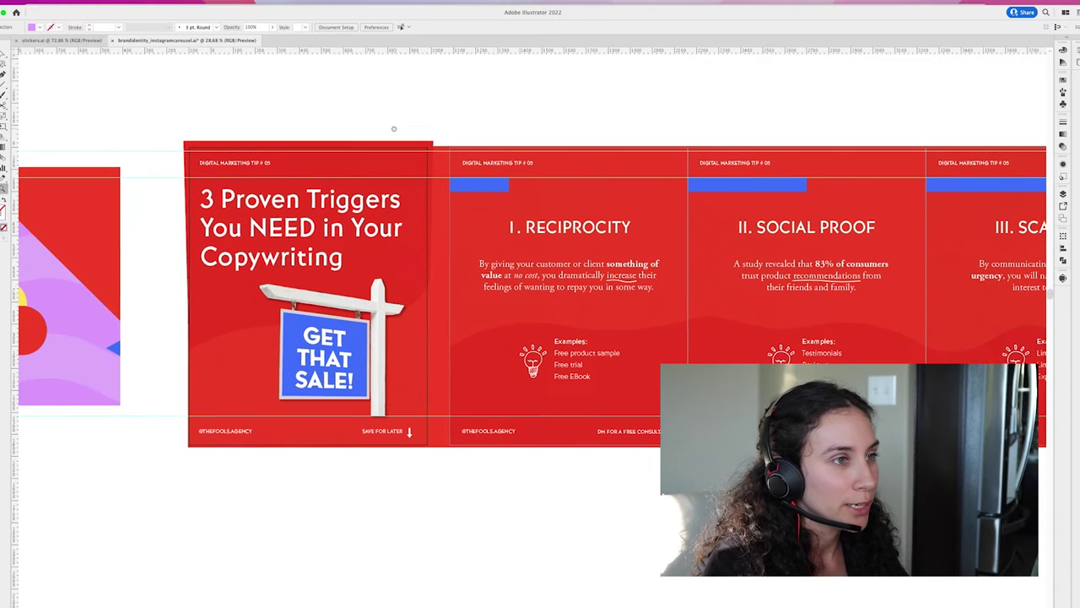
{"action": "left_click", "coordinate": [1064, 219]}
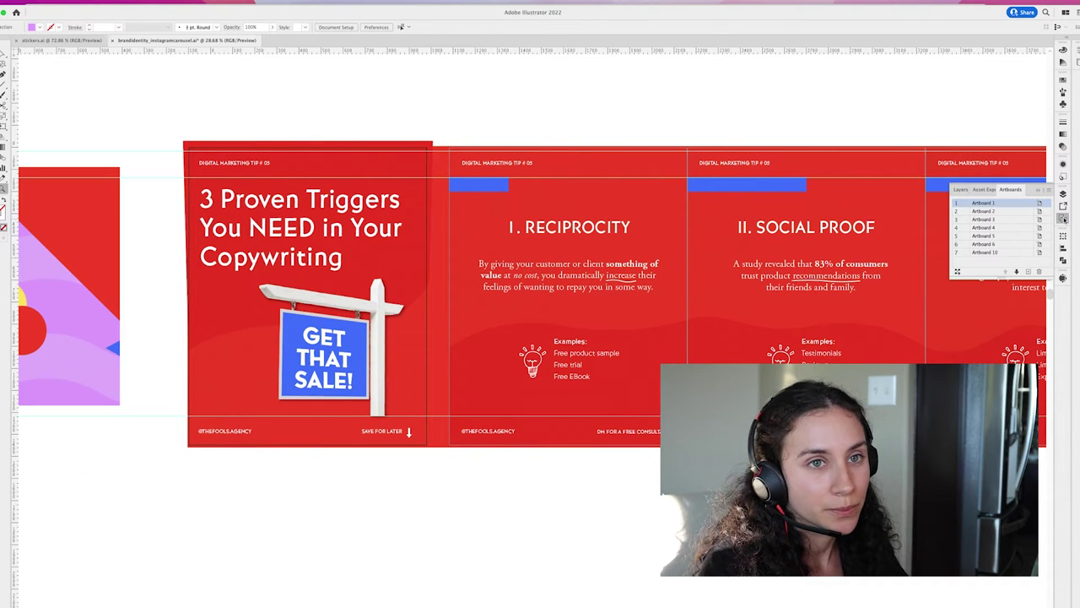
{"action": "double_click", "coordinate": [1038, 204]}
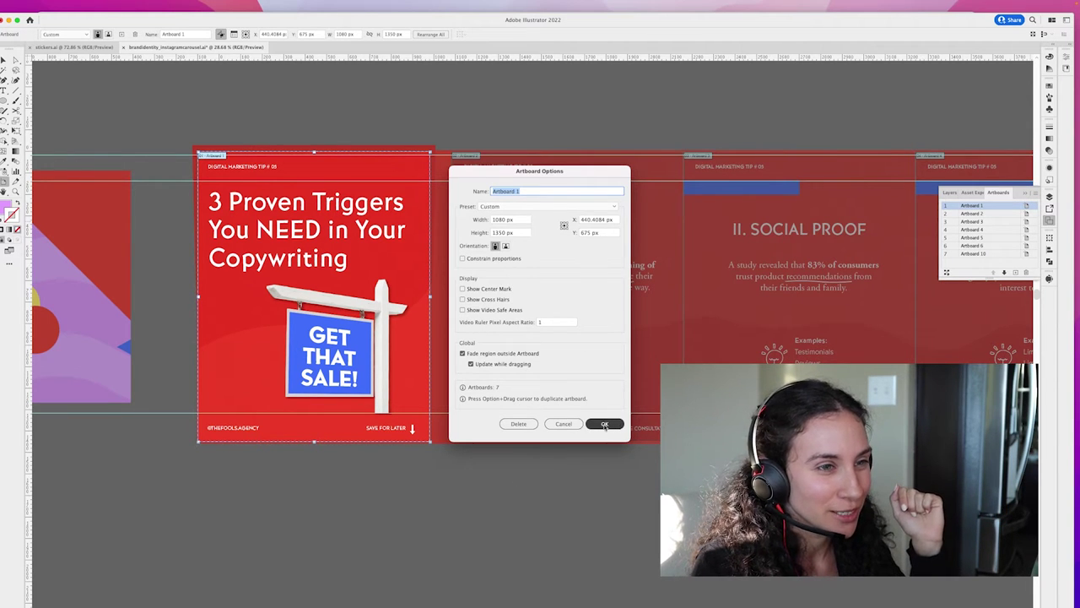
{"action": "left_click", "coordinate": [563, 424]}
Step: Switch back to the browser and recheck the June 22 carousel copy against the slide layout
{"action": "key", "text": "z"}
{"action": "left_click_drag", "start_coordinate": [549, 503], "coordinate": [468, 463]}
{"action": "left_click_drag", "start_coordinate": [537, 475], "coordinate": [494, 448]}
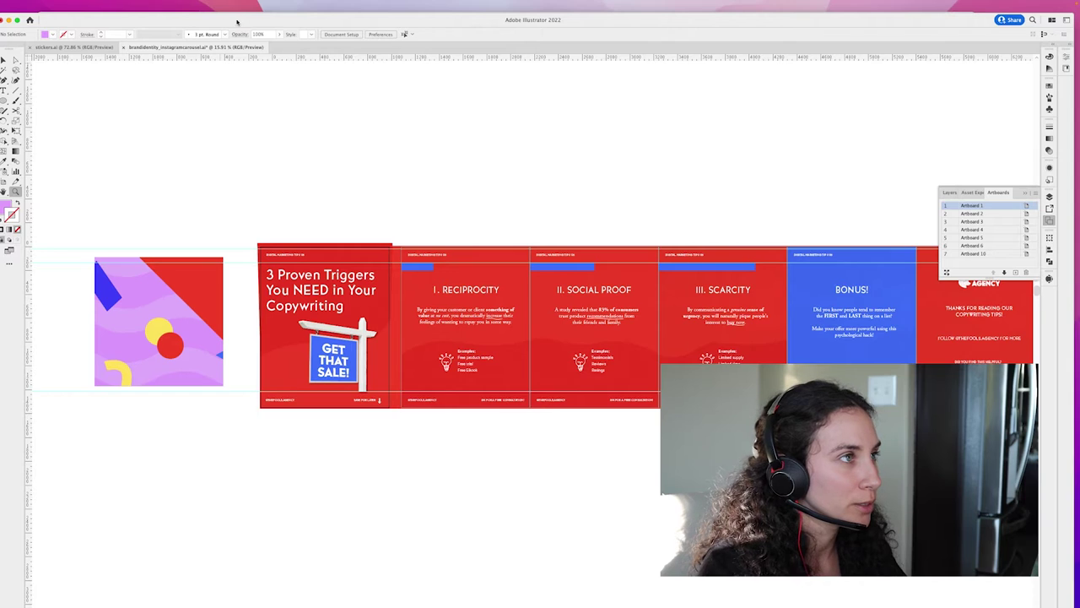
{"action": "left_click", "coordinate": [258, 24]}
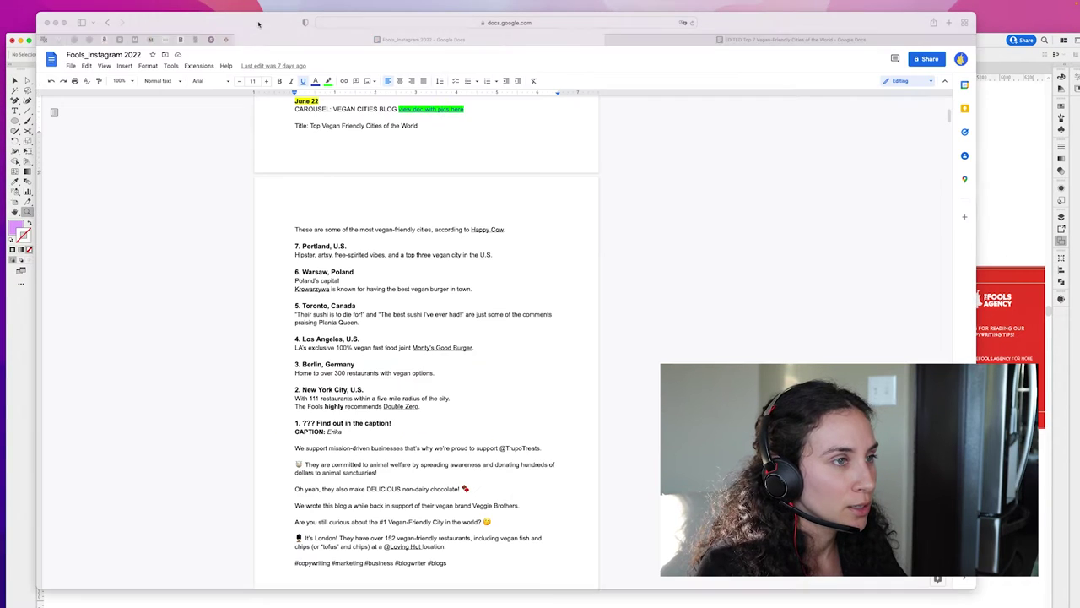
{"action": "scroll", "coordinate": [399, 245], "scroll_direction": "up", "scroll_amount": 1}
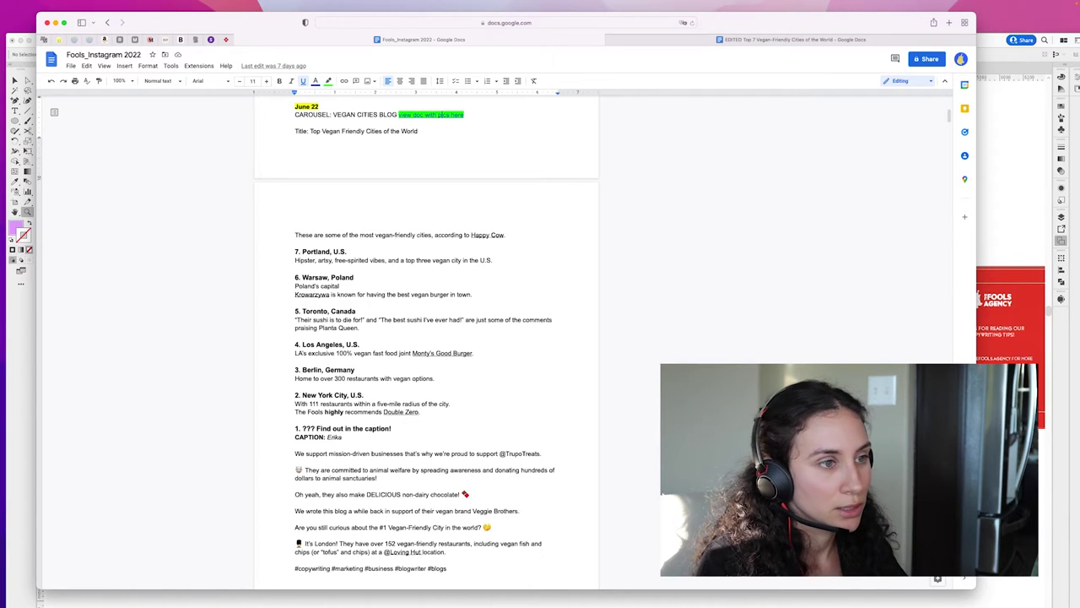
Step: Switch to Illustrator and examine all slides of the existing carousel, from the cover to the closing thank-you slides
{"action": "key", "text": "super+Tab"}
{"action": "scroll", "coordinate": [422, 425], "scroll_direction": "right", "scroll_amount": 10}
{"action": "left_click_drag", "start_coordinate": [576, 293], "coordinate": [640, 295]}
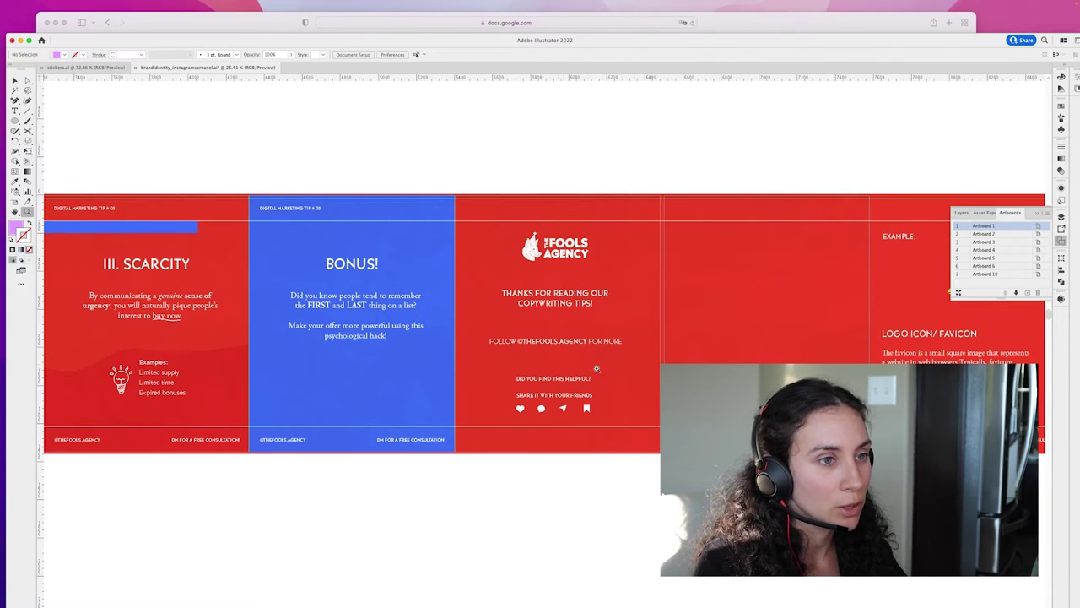
{"action": "scroll", "coordinate": [271, 346], "scroll_direction": "left", "scroll_amount": 15}
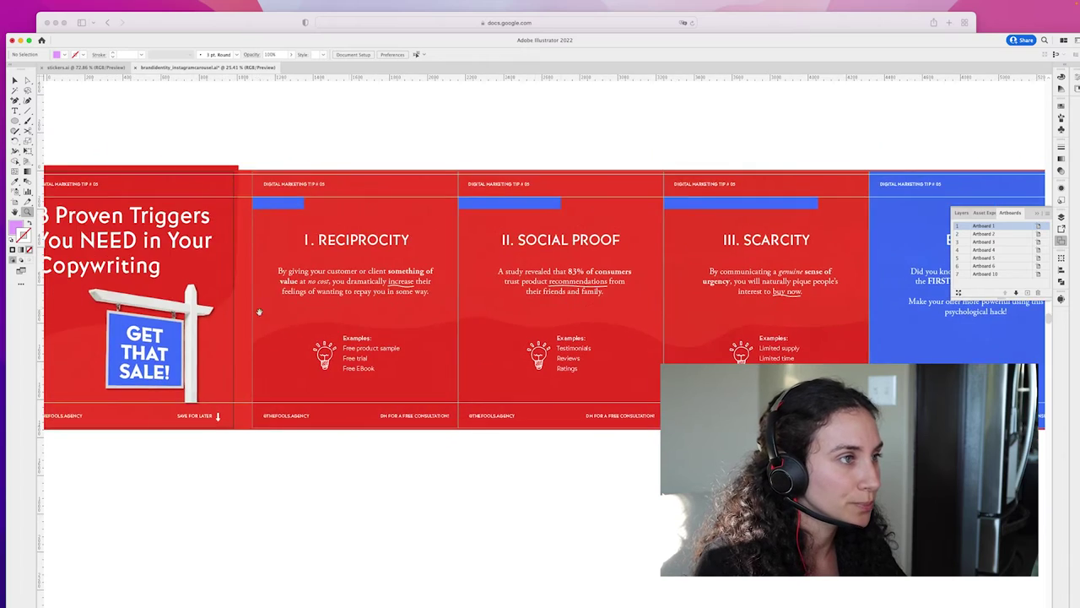
{"action": "scroll", "coordinate": [332, 316], "scroll_direction": "down", "scroll_amount": 3}
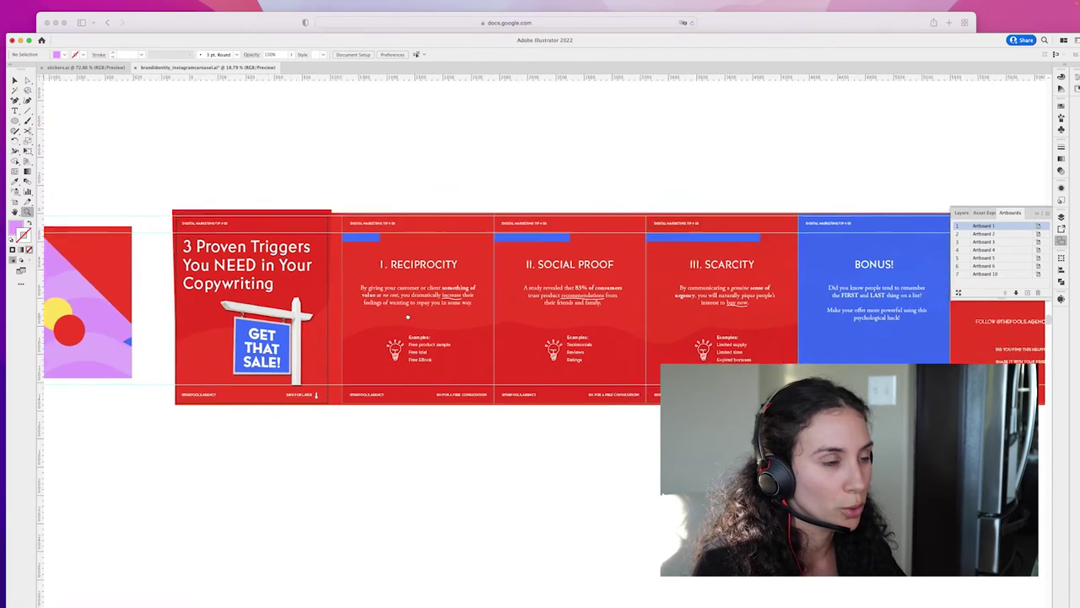
{"action": "scroll", "coordinate": [332, 316], "scroll_direction": "down", "scroll_amount": 3}
{"action": "scroll", "coordinate": [371, 321], "scroll_direction": "right", "scroll_amount": 2}
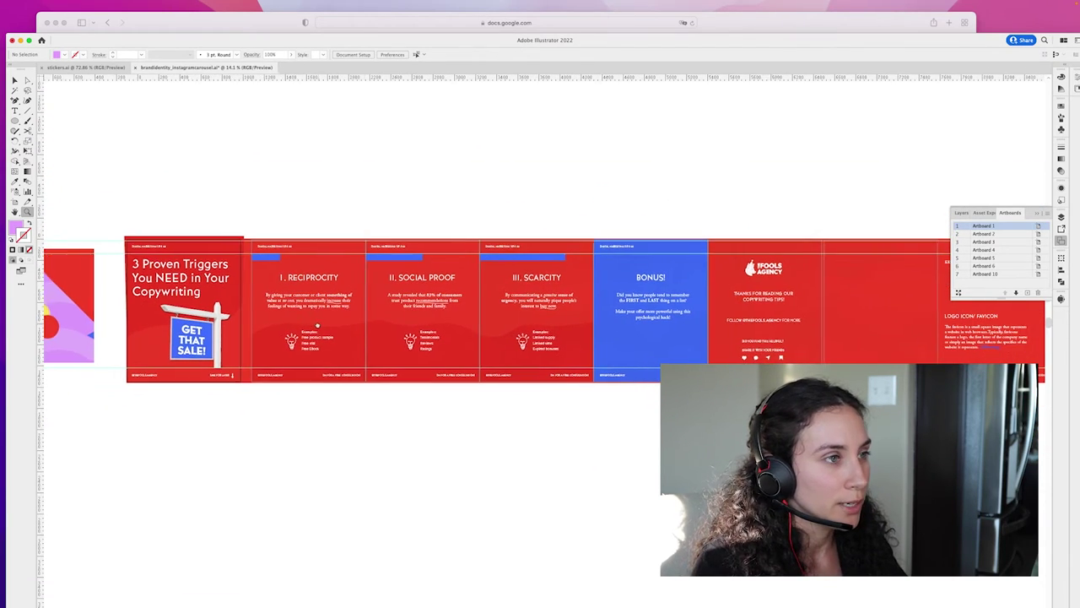
{"action": "scroll", "coordinate": [283, 293], "scroll_direction": "up", "scroll_amount": 2}
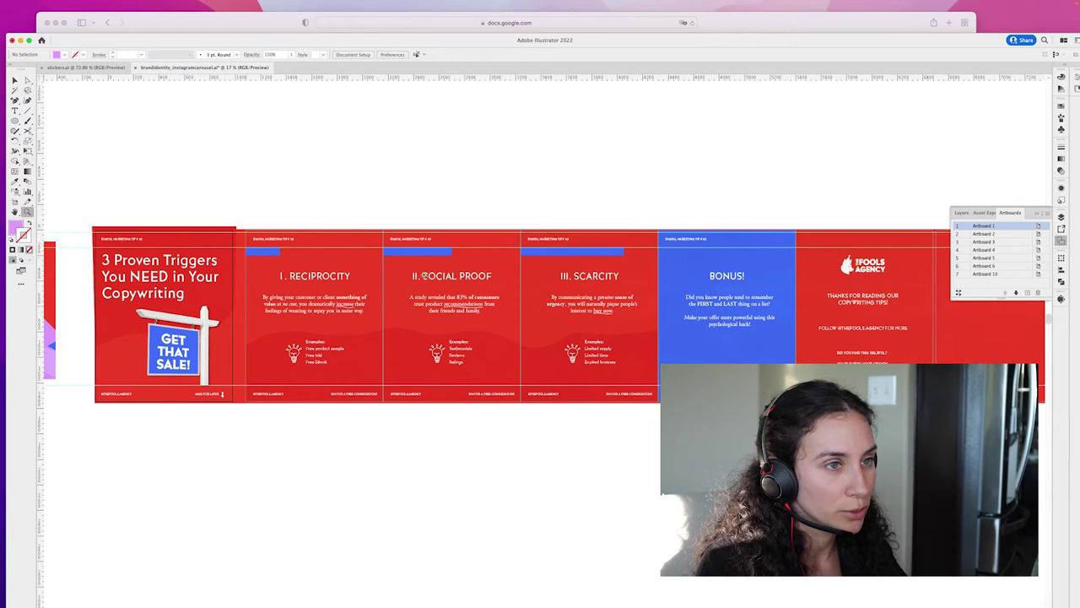
{"action": "scroll", "coordinate": [736, 308], "scroll_direction": "right", "scroll_amount": 5}
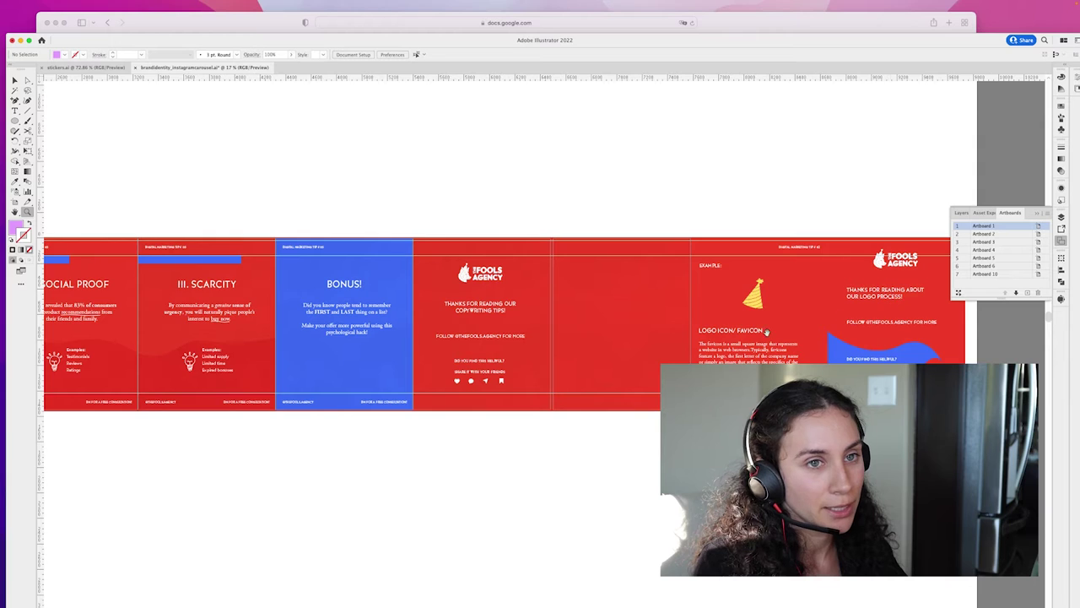
{"action": "scroll", "coordinate": [767, 332], "scroll_direction": "left", "scroll_amount": 3}
{"action": "scroll", "coordinate": [496, 264], "scroll_direction": "down", "scroll_amount": 4}
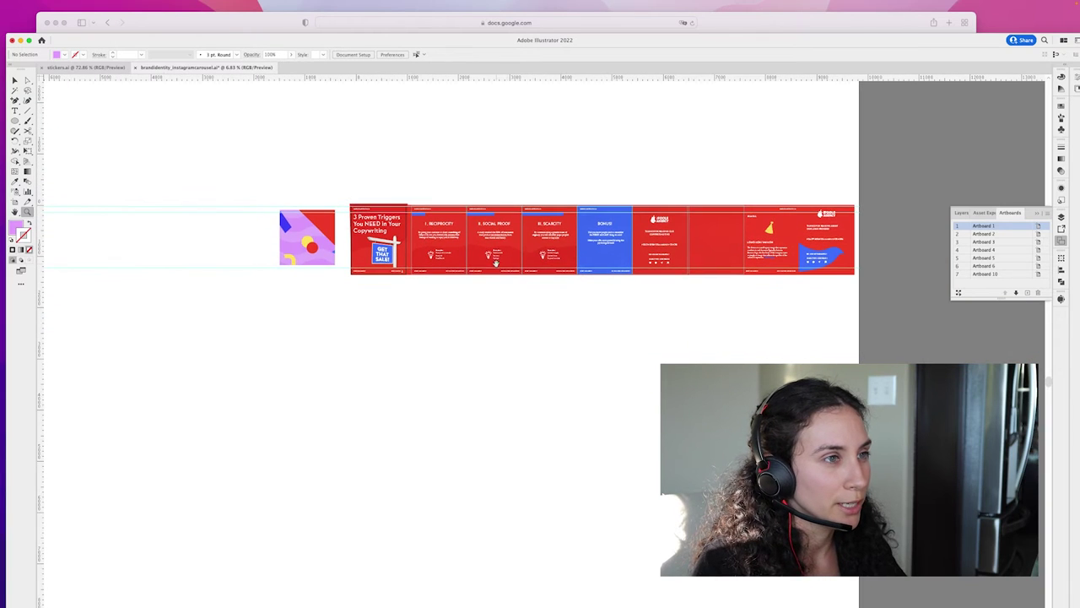
Step: Move the purple patterned image up and farther left, clear of the guides and the carousel slides
{"action": "key", "text": "v"}
{"action": "left_click_drag", "start_coordinate": [376, 333], "coordinate": [414, 347]}
{"action": "left_click_drag", "start_coordinate": [351, 256], "coordinate": [210, 170]}
{"action": "left_click", "coordinate": [15, 202]}
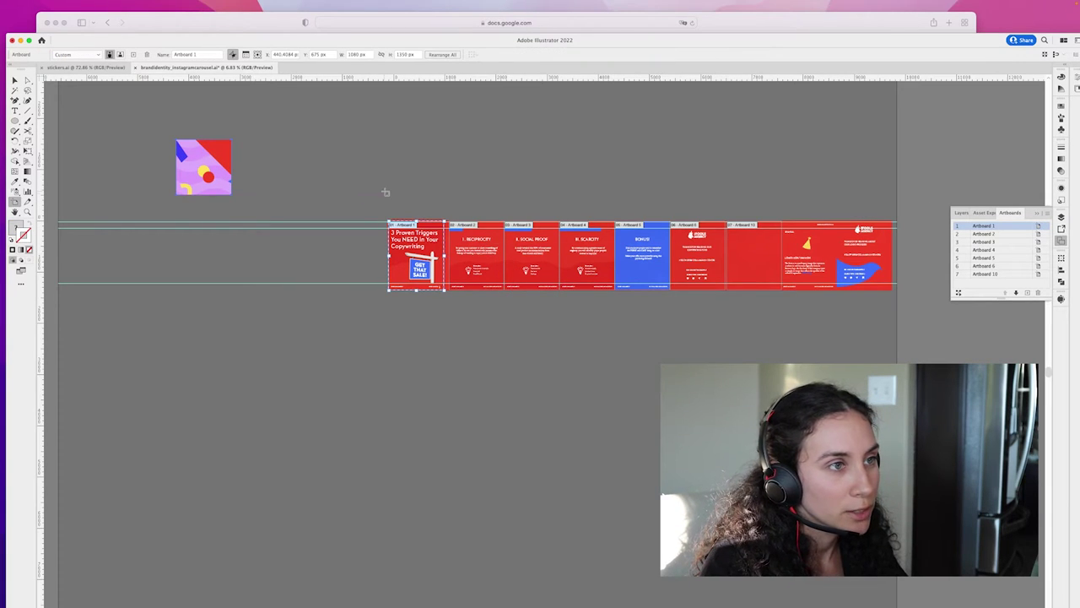
{"action": "key", "text": "Escape"}
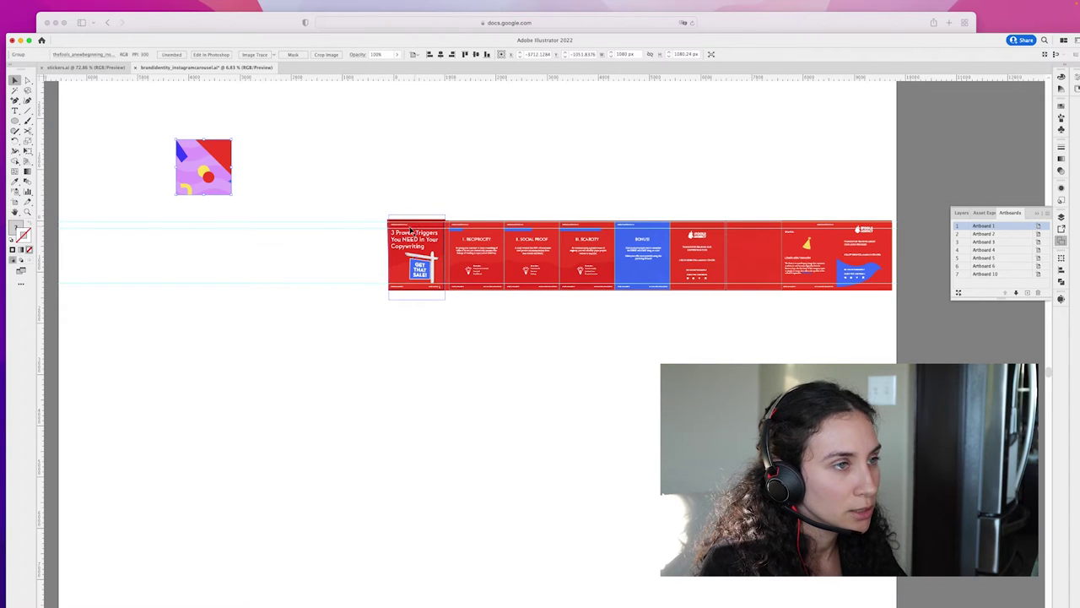
{"action": "key", "text": "shift+o"}
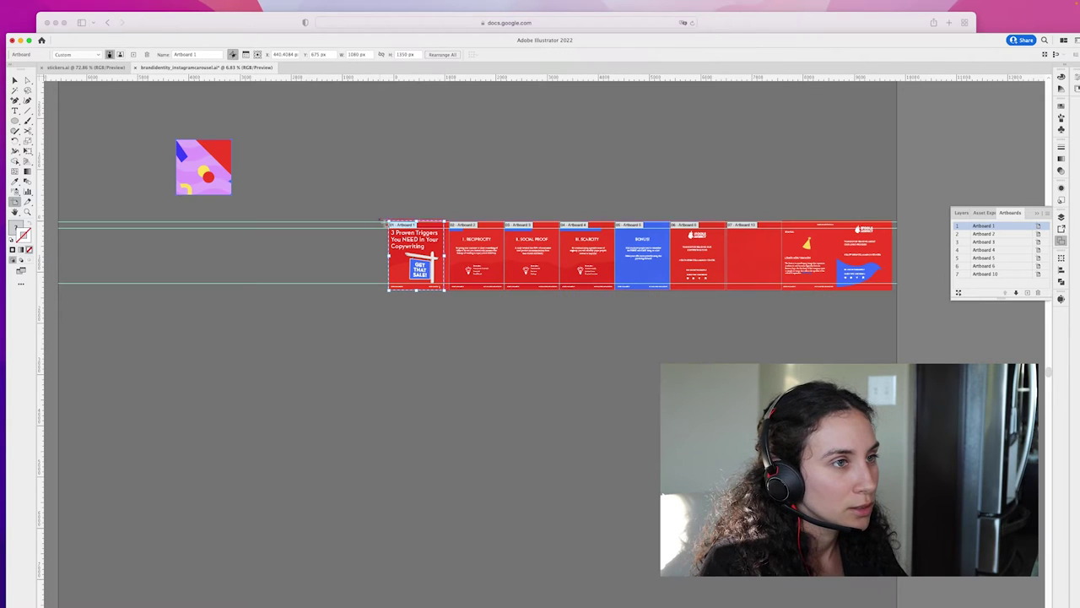
{"action": "left_click", "coordinate": [464, 226], "text": "shift"}
{"action": "left_click", "coordinate": [527, 226], "text": "shift"}
{"action": "left_click", "coordinate": [583, 227], "text": "shift"}
{"action": "left_click", "coordinate": [633, 226], "text": "shift"}
{"action": "left_click", "coordinate": [688, 226], "text": "shift"}
{"action": "left_click", "coordinate": [746, 227], "text": "shift"}
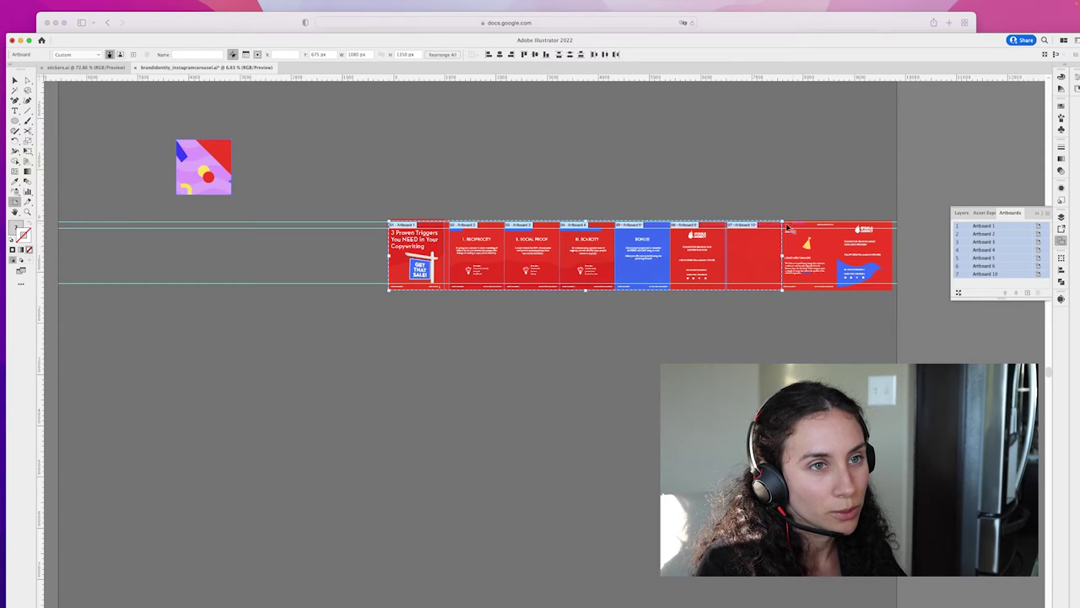
{"action": "key", "text": "v"}
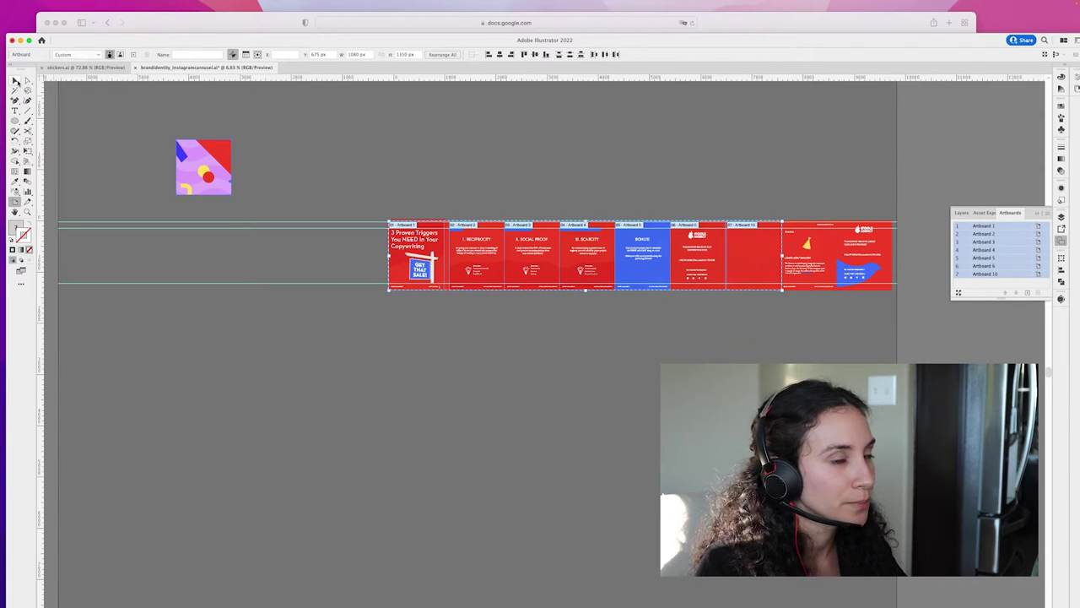
Step: Add two new artboards after Artboard 10 to cover the last two carousel slides
{"action": "left_click", "coordinate": [1018, 274]}
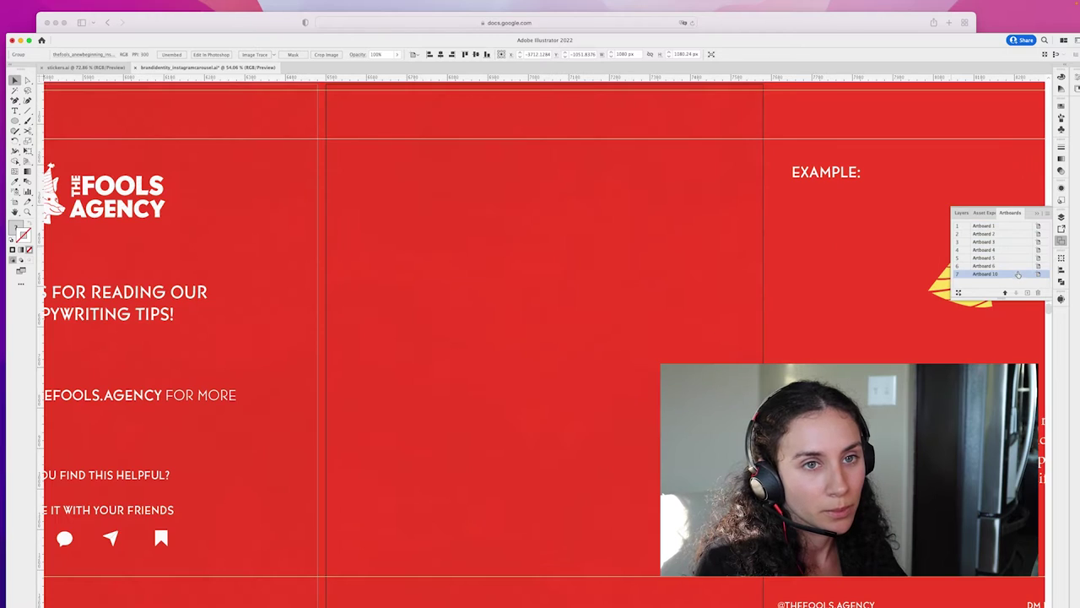
{"action": "left_click", "coordinate": [1028, 292]}
{"action": "left_click", "coordinate": [1027, 292]}
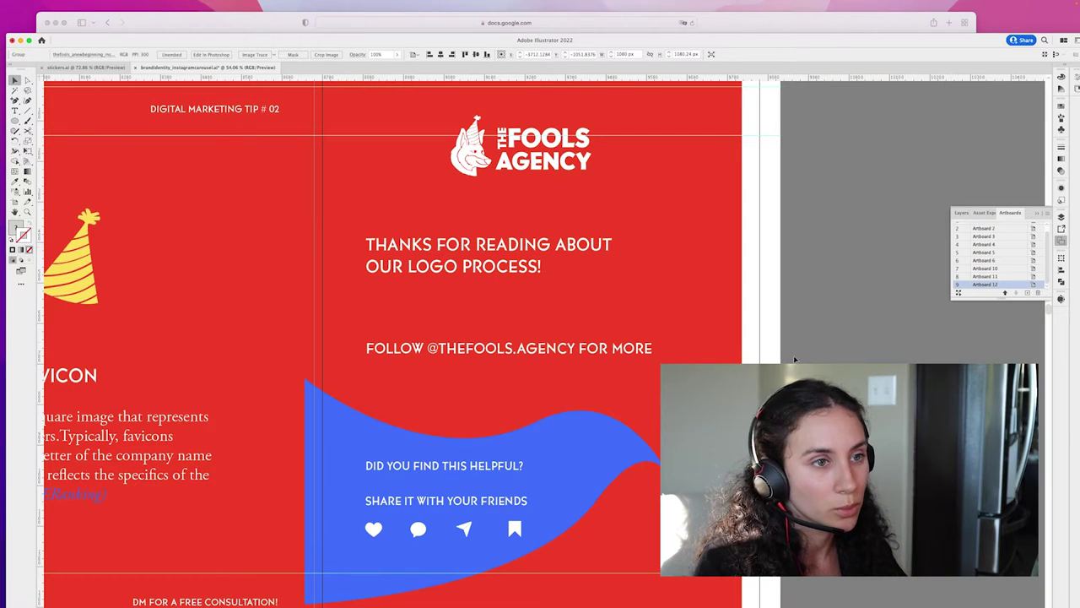
{"action": "key", "text": "z"}
{"action": "left_click_drag", "start_coordinate": [635, 375], "coordinate": [534, 293]}
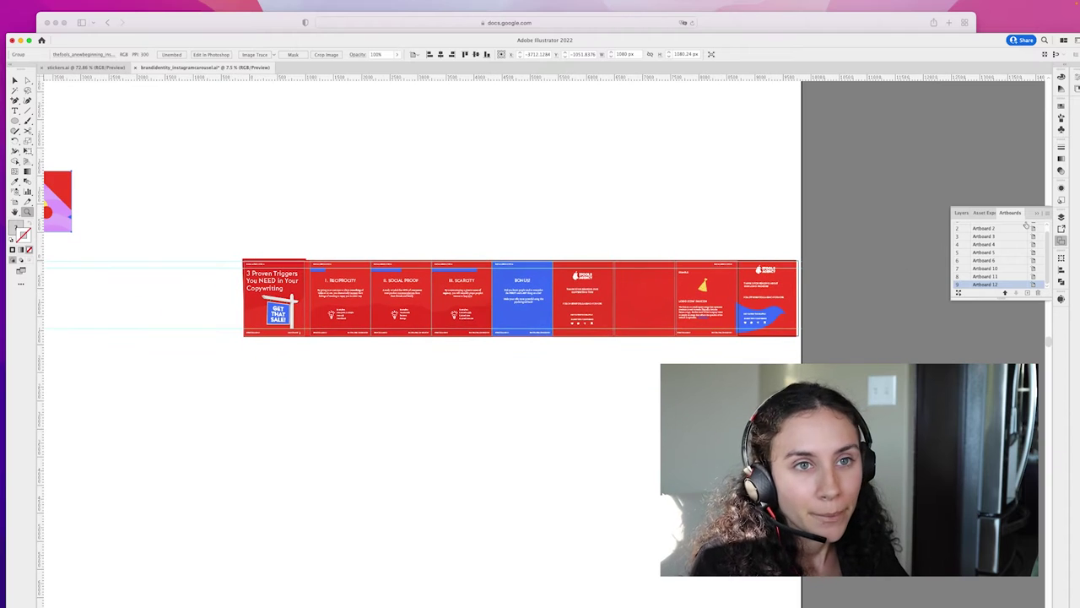
Step: Examine the objects in Layer 1 of the carousel document, looking through the whole layer list
{"action": "left_click", "coordinate": [961, 213]}
{"action": "scroll", "coordinate": [1015, 265], "scroll_direction": "down", "scroll_amount": 3}
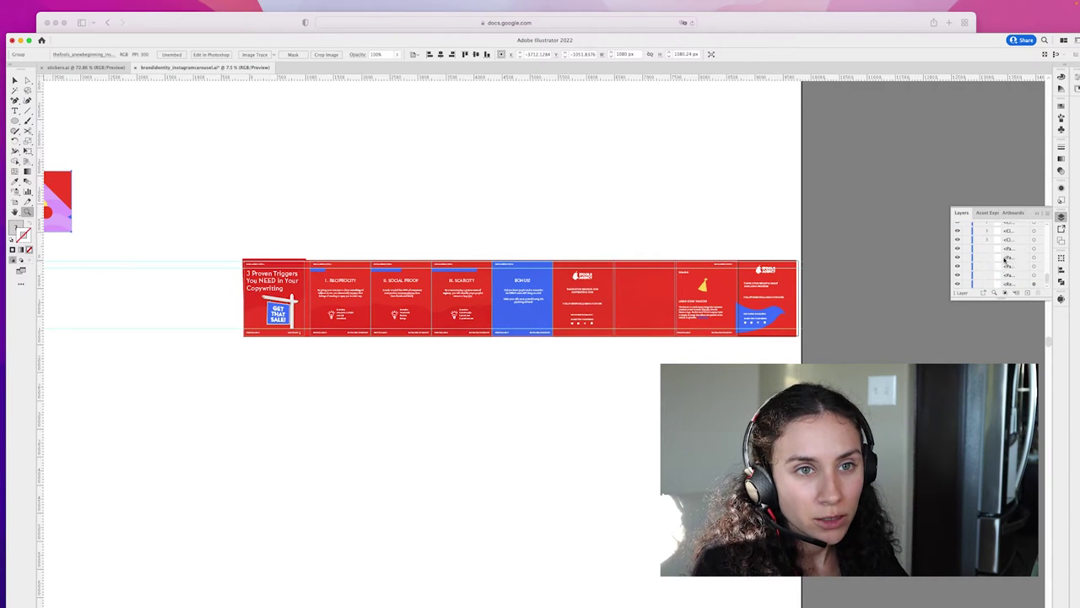
{"action": "scroll", "coordinate": [1004, 260], "scroll_direction": "up", "scroll_amount": 3}
{"action": "left_click", "coordinate": [966, 248]}
{"action": "scroll", "coordinate": [1000, 270], "scroll_direction": "down", "scroll_amount": 4}
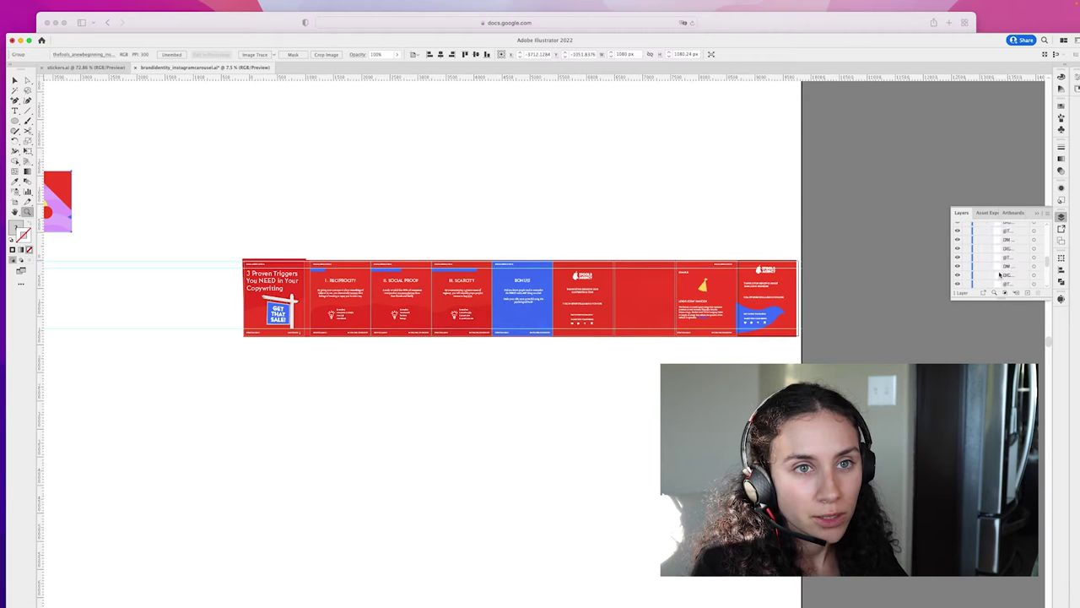
{"action": "scroll", "coordinate": [1001, 275], "scroll_direction": "up", "scroll_amount": 5}
{"action": "scroll", "coordinate": [58, 218], "scroll_direction": "up", "scroll_amount": 5}
{"action": "scroll", "coordinate": [254, 288], "scroll_direction": "down", "scroll_amount": 10}
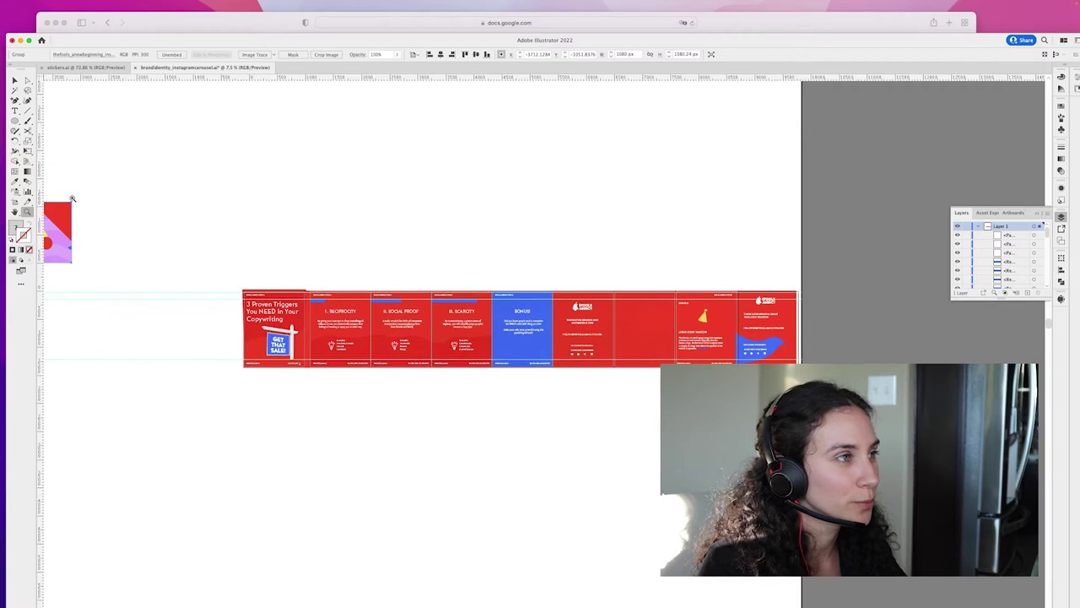
Step: Move all nine carousel artboards together with their artwork down and to the left, clear of the horizontal guides
{"action": "left_click", "coordinate": [17, 202]}
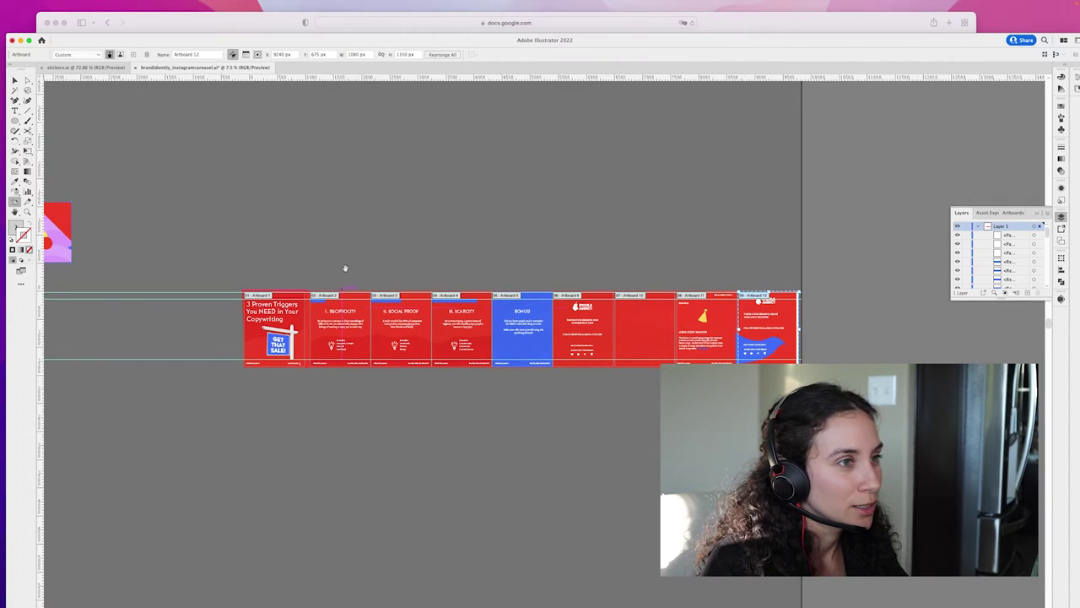
{"action": "left_click_drag", "start_coordinate": [345, 268], "coordinate": [441, 195]}
{"action": "left_click", "coordinate": [370, 228]}
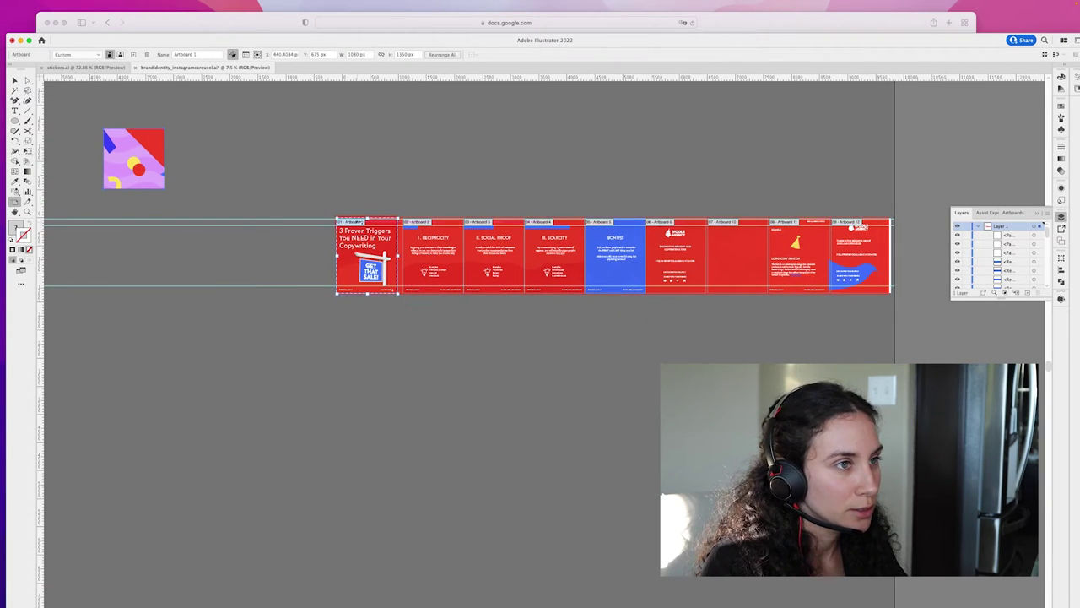
{"action": "left_click", "coordinate": [418, 223], "text": "shift"}
{"action": "left_click", "coordinate": [494, 226], "text": "shift"}
{"action": "left_click", "coordinate": [554, 224], "text": "shift"}
{"action": "left_click", "coordinate": [594, 225], "text": "shift"}
{"action": "left_click", "coordinate": [667, 223], "text": "shift"}
{"action": "left_click", "coordinate": [722, 223], "text": "shift"}
{"action": "left_click", "coordinate": [781, 225], "text": "shift"}
{"action": "left_click", "coordinate": [846, 225], "text": "shift"}
{"action": "left_click_drag", "start_coordinate": [846, 224], "coordinate": [583, 327]}
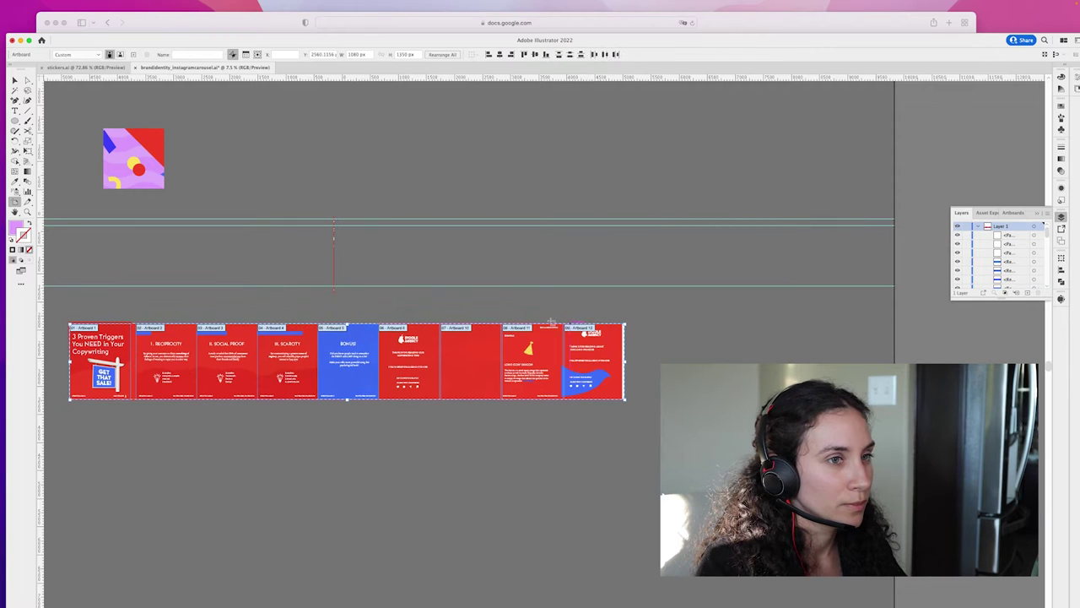
{"action": "left_click_drag", "start_coordinate": [448, 298], "coordinate": [536, 268]}
{"action": "left_click_drag", "start_coordinate": [314, 302], "coordinate": [384, 292]}
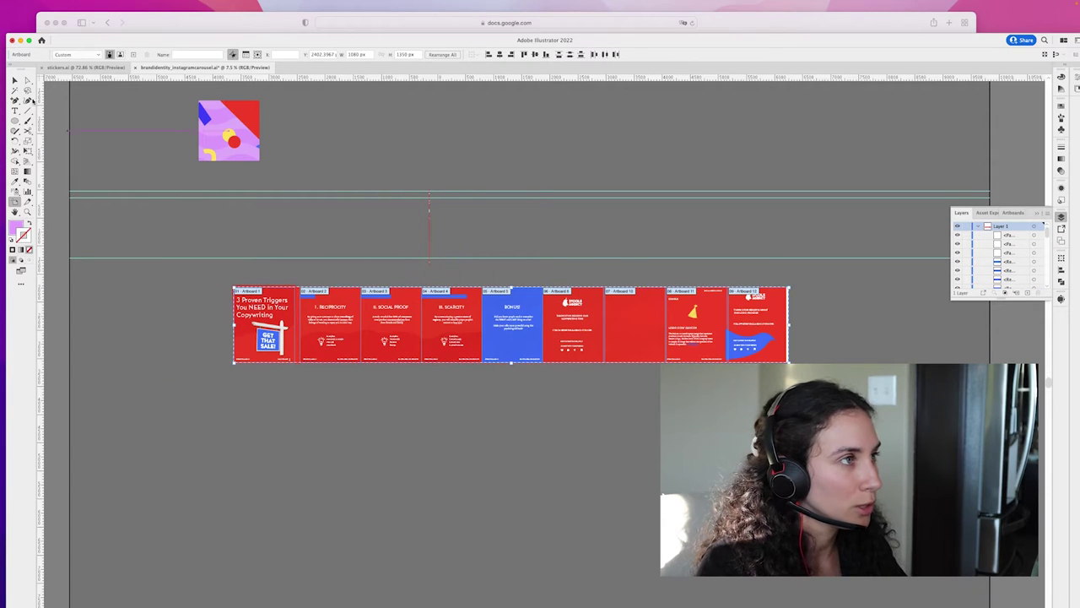
{"action": "key", "text": "Escape"}
Step: Delete the old horizontal guides above the relocated carousel slides
{"action": "left_click_drag", "start_coordinate": [362, 270], "coordinate": [329, 259]}
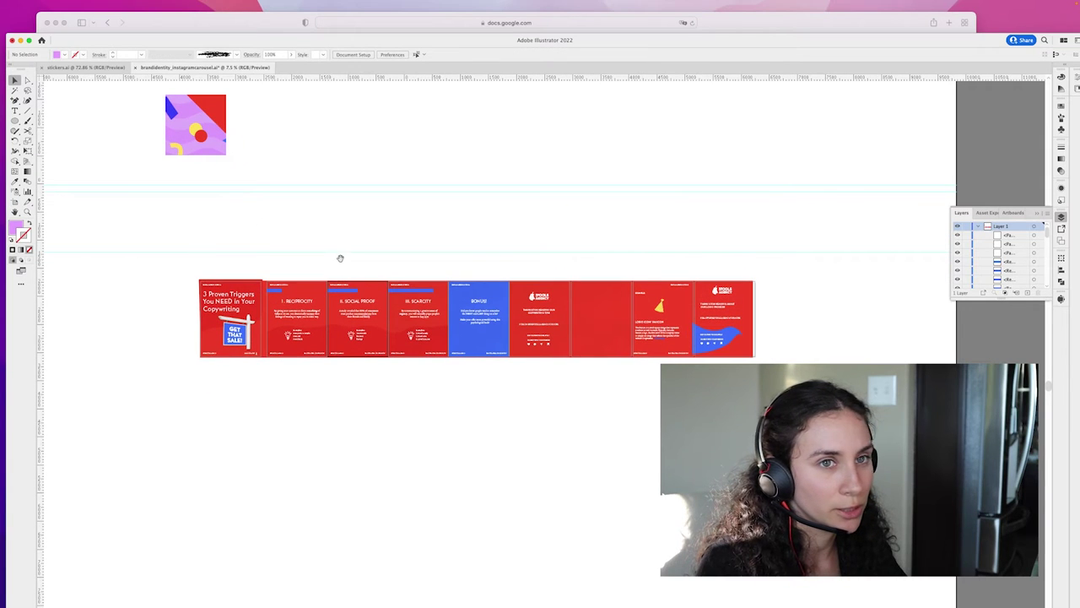
{"action": "left_click_drag", "start_coordinate": [375, 194], "coordinate": [368, 178]}
{"action": "key", "text": "Delete"}
Step: Set the height of Artboard 1, the cover slide, to 1080 px
{"action": "key", "text": "z"}
{"action": "left_click_drag", "start_coordinate": [206, 326], "coordinate": [360, 339]}
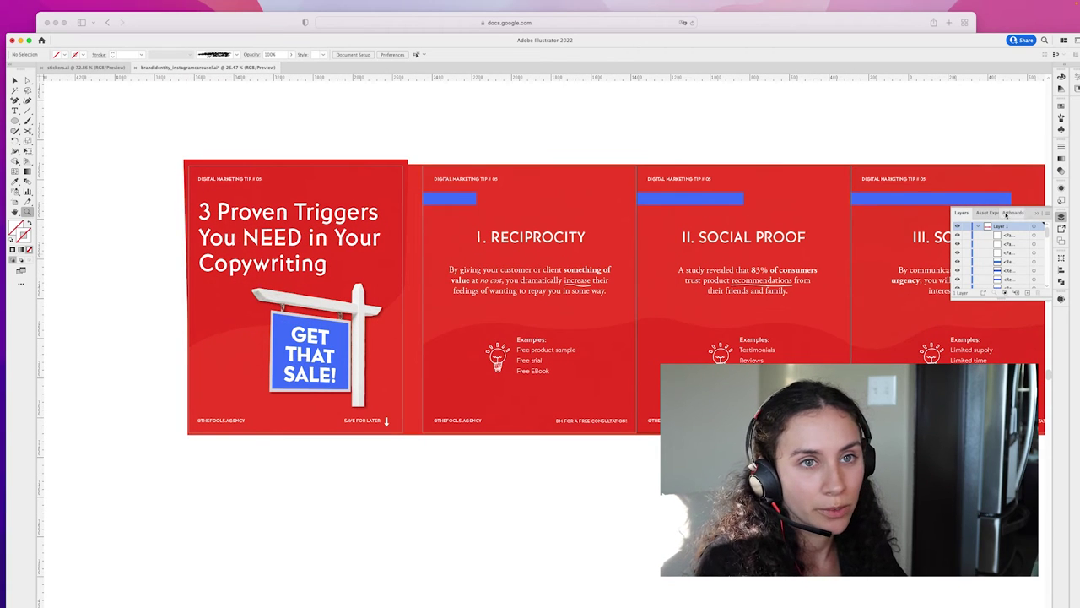
{"action": "left_click", "coordinate": [1011, 213]}
{"action": "scroll", "coordinate": [1035, 237], "scroll_direction": "up", "scroll_amount": 1}
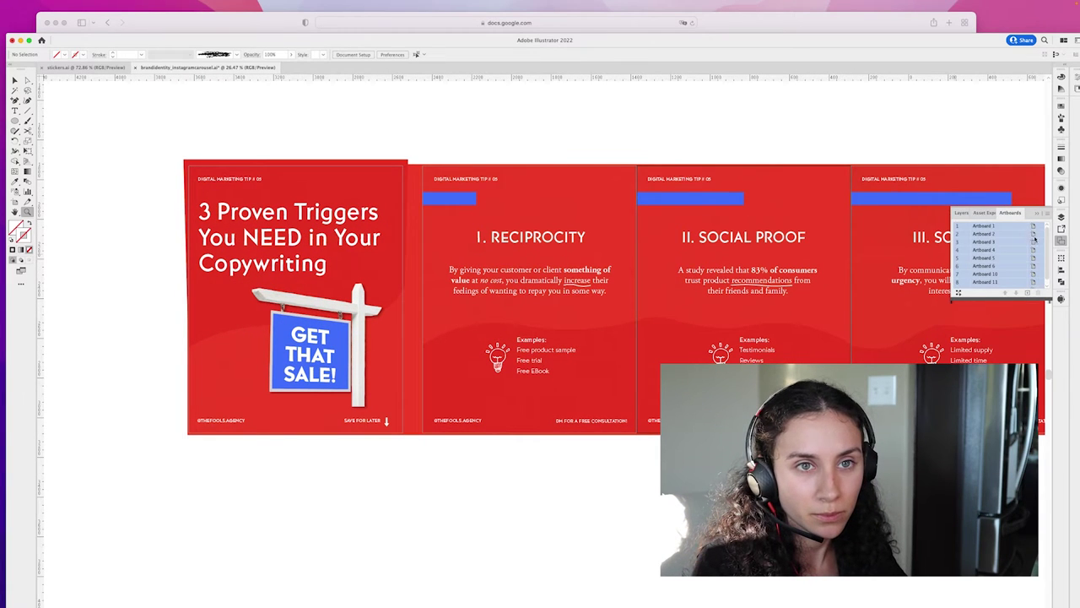
{"action": "left_click", "coordinate": [1031, 226]}
{"action": "left_click", "coordinate": [1033, 227]}
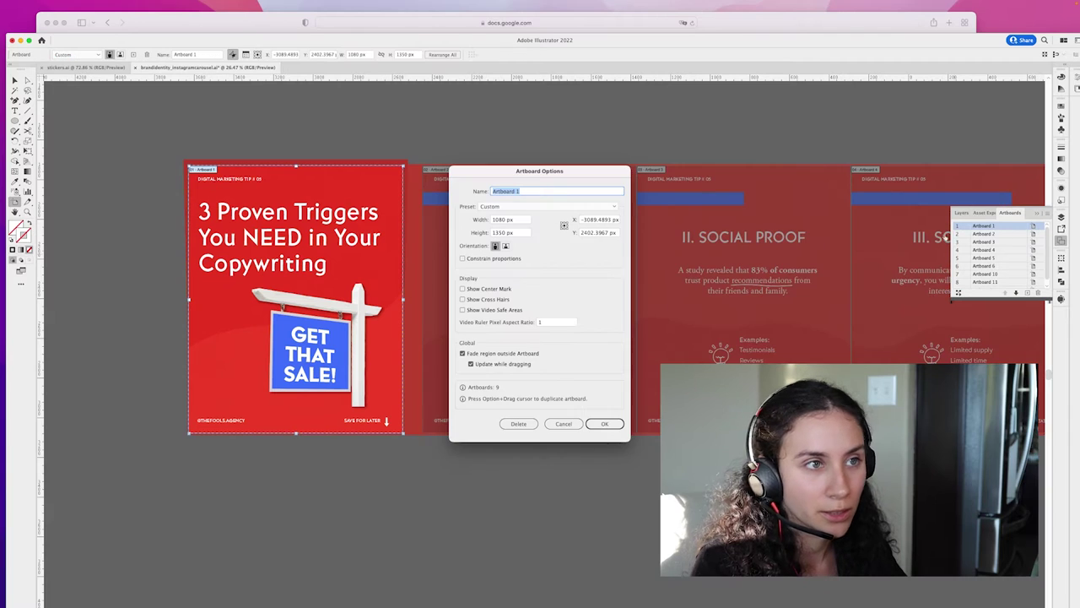
{"action": "left_click_drag", "start_coordinate": [506, 233], "coordinate": [498, 235]}
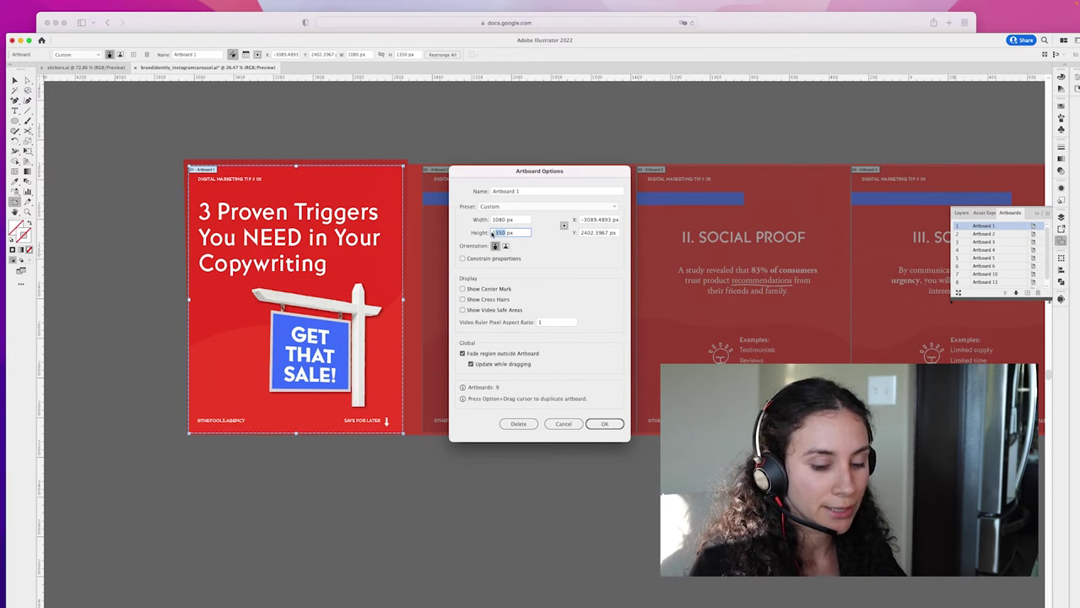
{"action": "type", "text": "1080"}
{"action": "key", "text": "Return"}
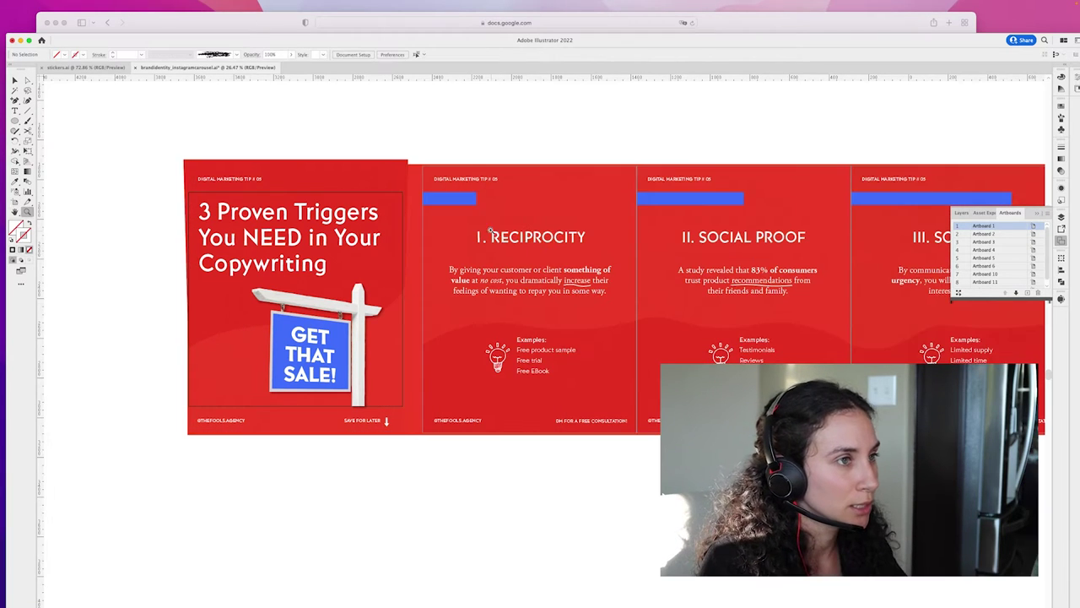
Step: Add horizontal guides along the upper and lower edges of Artboard 1 and lock both guides
{"action": "left_click_drag", "start_coordinate": [260, 79], "coordinate": [296, 193]}
{"action": "left_click_drag", "start_coordinate": [314, 390], "coordinate": [316, 406]}
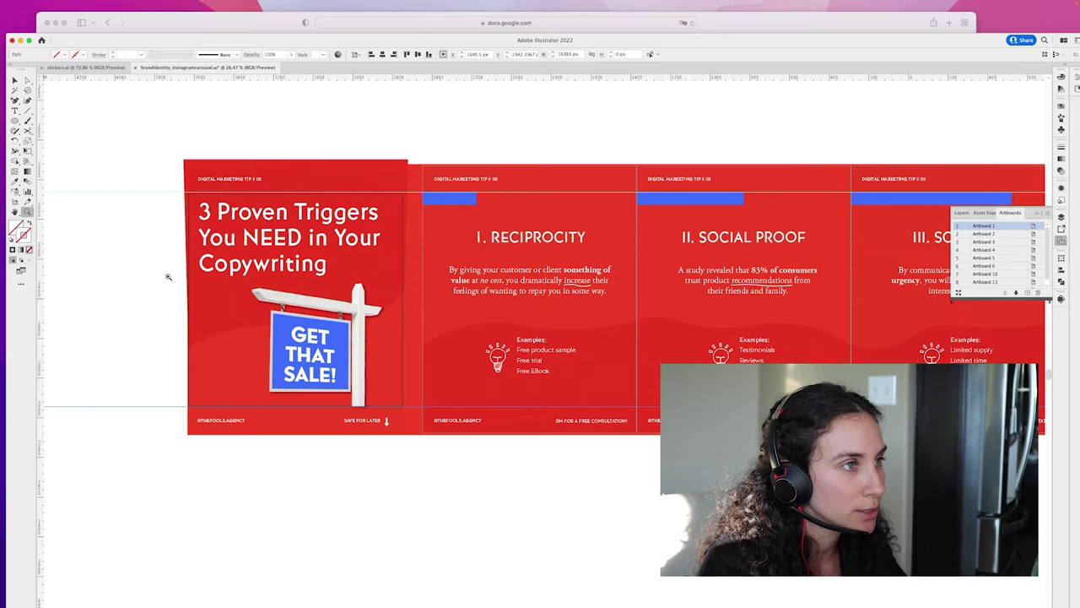
{"action": "left_click", "coordinate": [961, 213]}
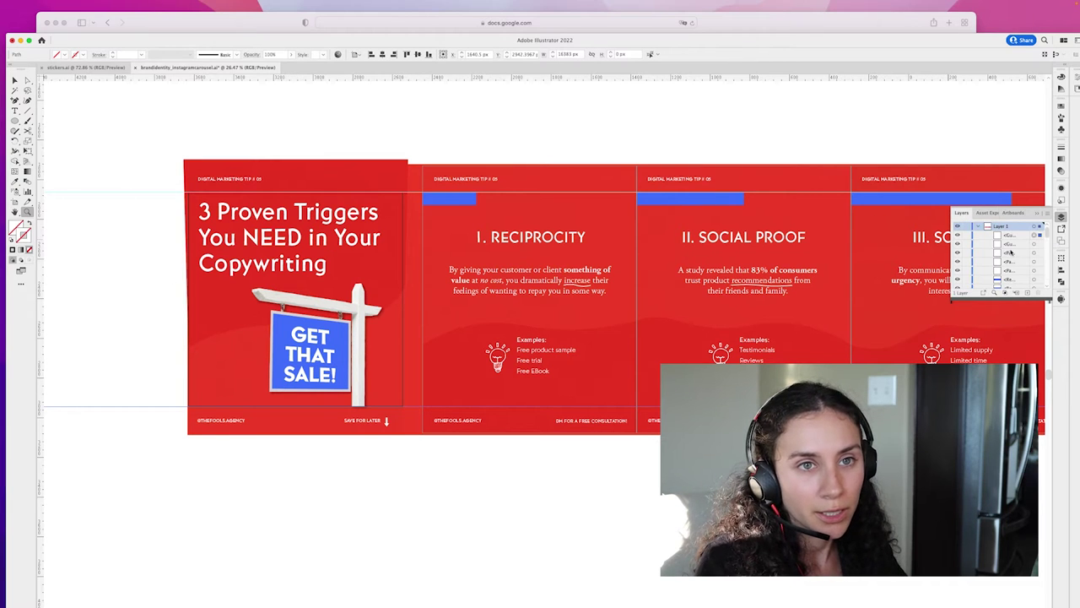
{"action": "left_click", "coordinate": [967, 235]}
{"action": "left_click", "coordinate": [966, 244]}
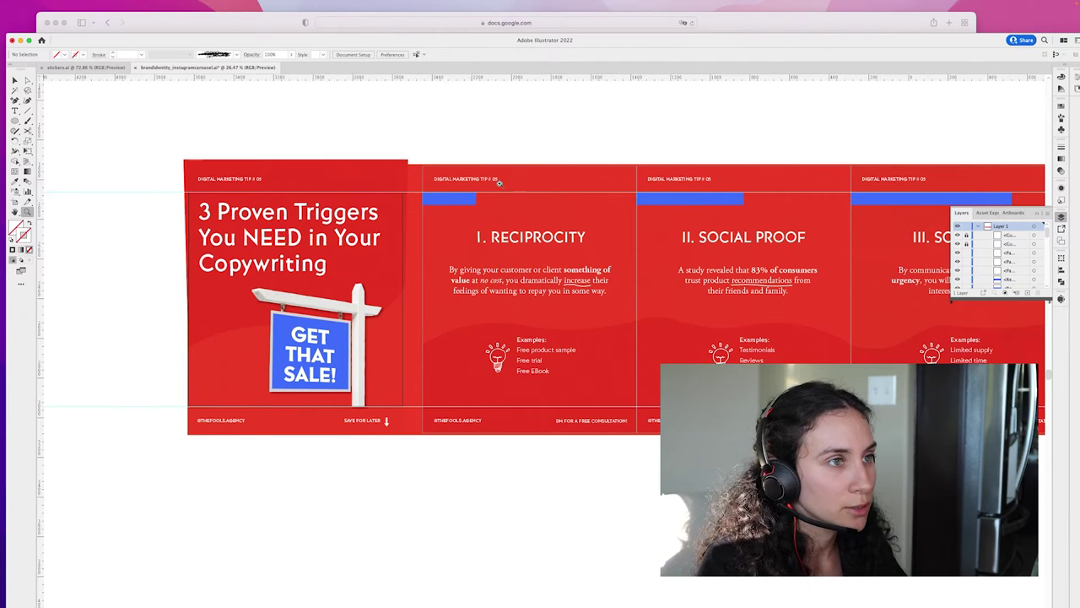
Step: Set the height of Artboard 1 to 1350 px
{"action": "left_click", "coordinate": [1015, 213]}
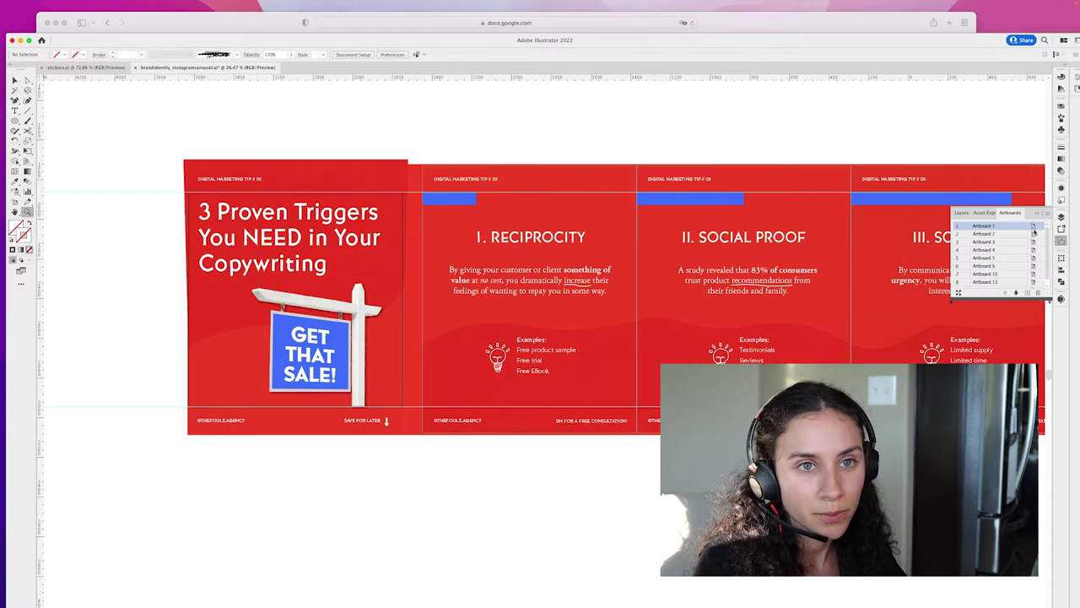
{"action": "left_click", "coordinate": [1033, 228]}
{"action": "left_click_drag", "start_coordinate": [507, 236], "coordinate": [497, 235]}
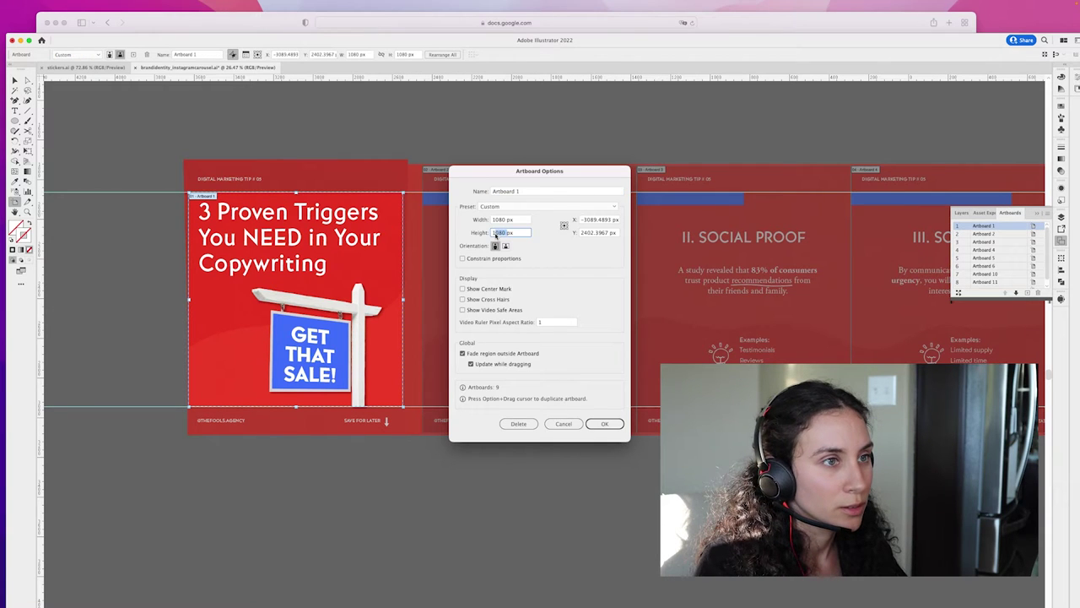
{"action": "type", "text": "135"}
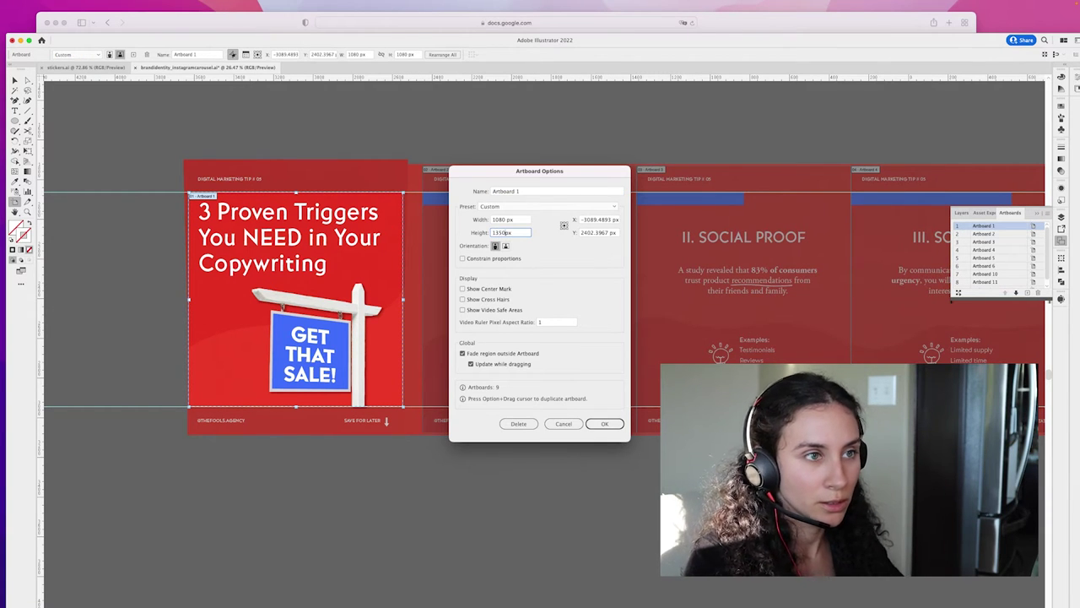
{"action": "left_click", "coordinate": [605, 424]}
Step: Fill the cover slide's header text, account handle and "Save for later" text with black
{"action": "key", "text": "z"}
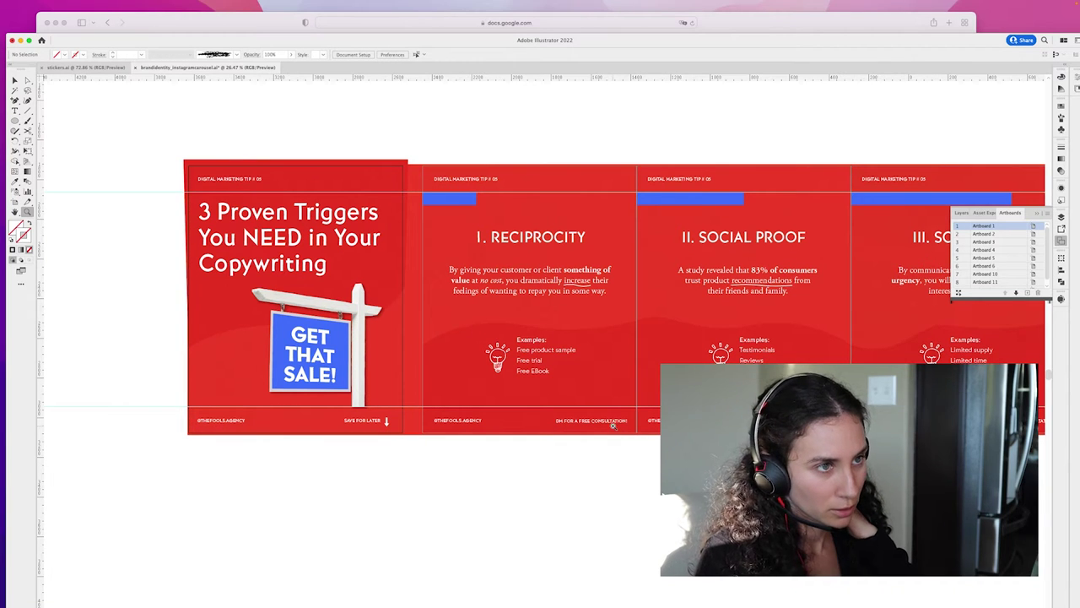
{"action": "scroll", "coordinate": [600, 458], "scroll_direction": "down", "scroll_amount": 6}
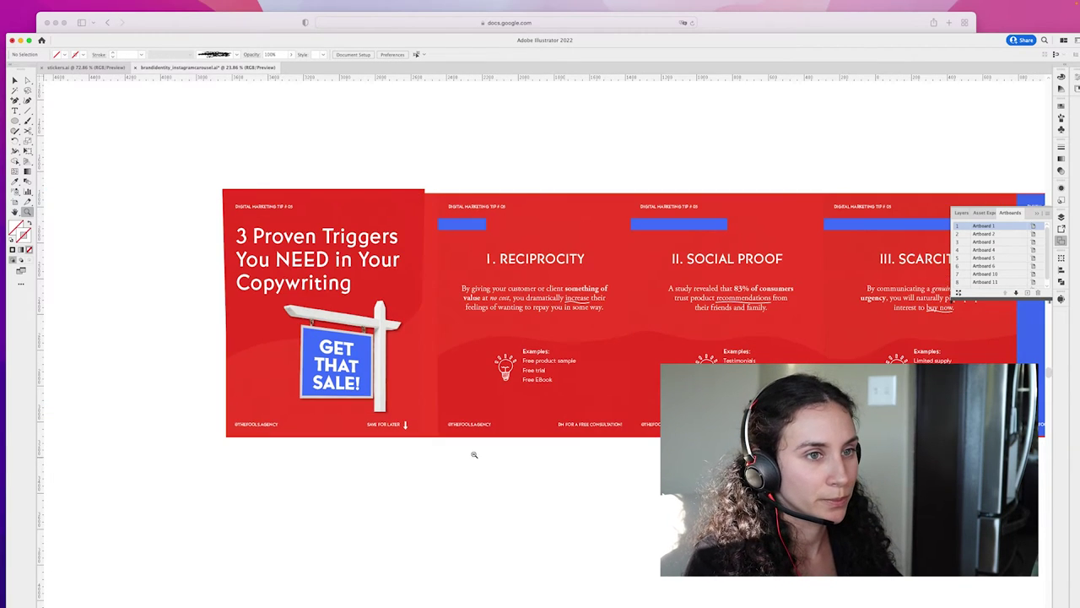
{"action": "scroll", "coordinate": [395, 427], "scroll_direction": "up", "scroll_amount": 4}
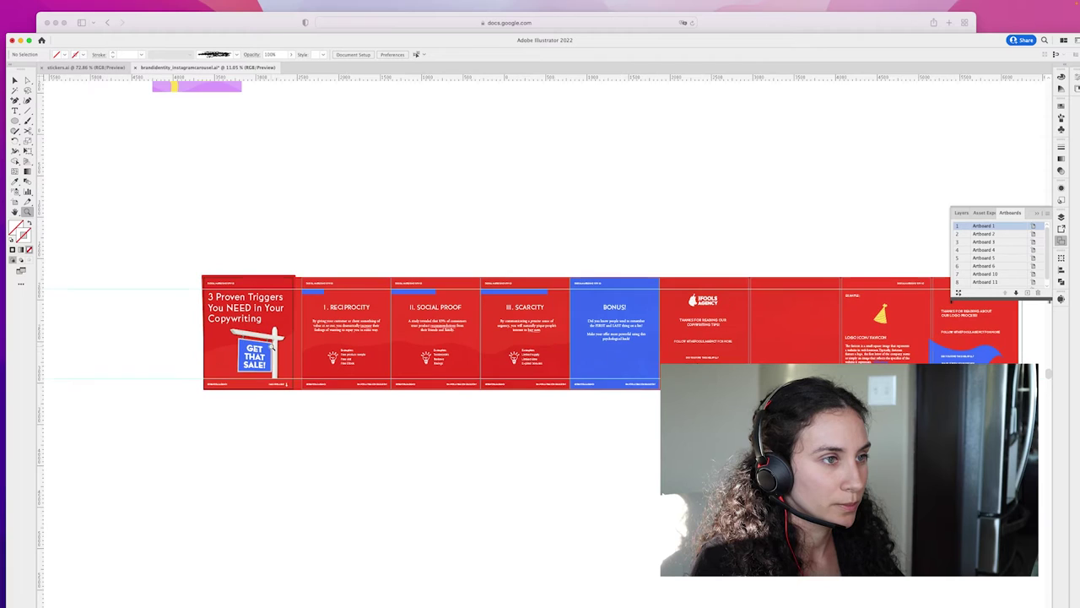
{"action": "scroll", "coordinate": [336, 369], "scroll_direction": "up", "scroll_amount": 1}
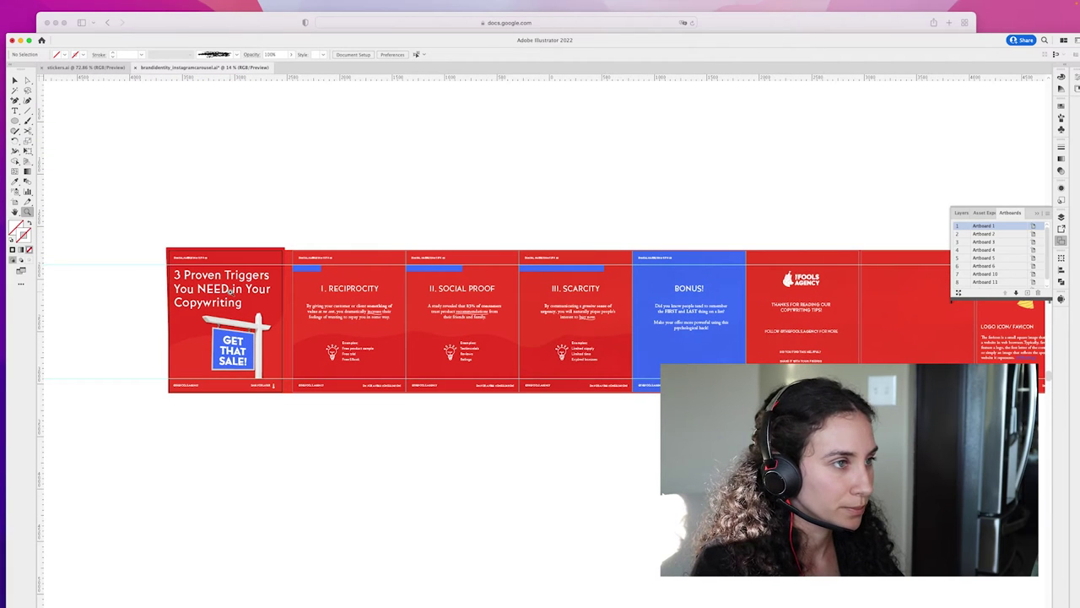
{"action": "key", "text": "v"}
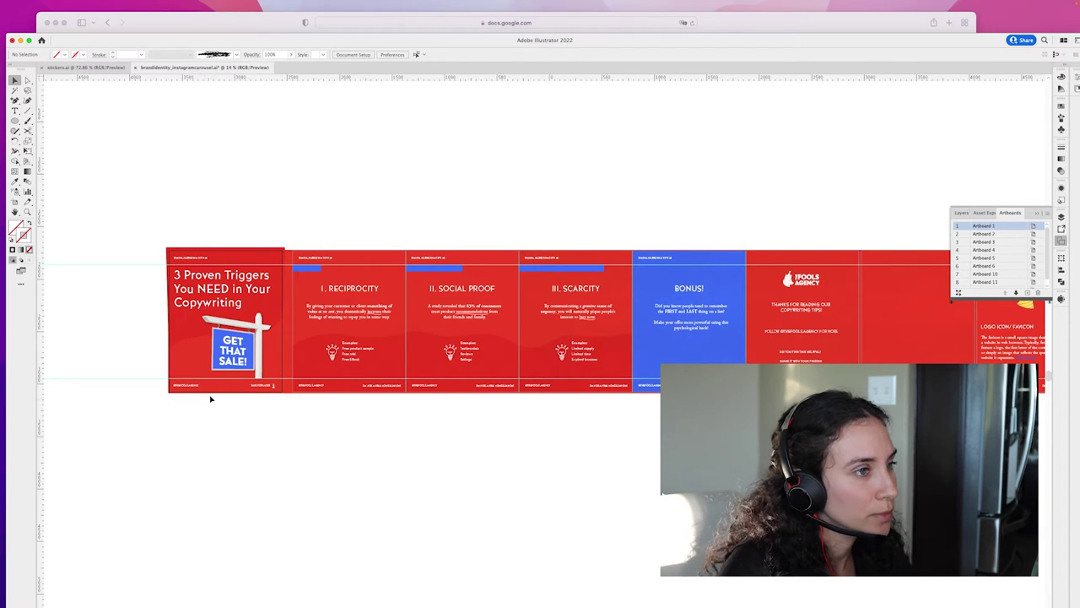
{"action": "left_click", "coordinate": [241, 259]}
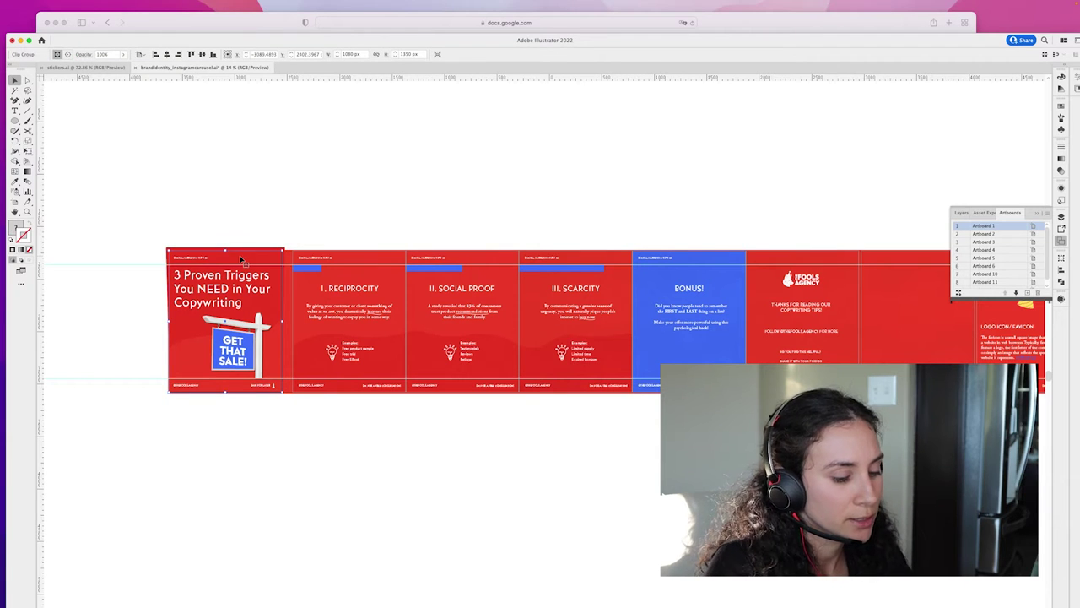
{"action": "left_click", "coordinate": [201, 259]}
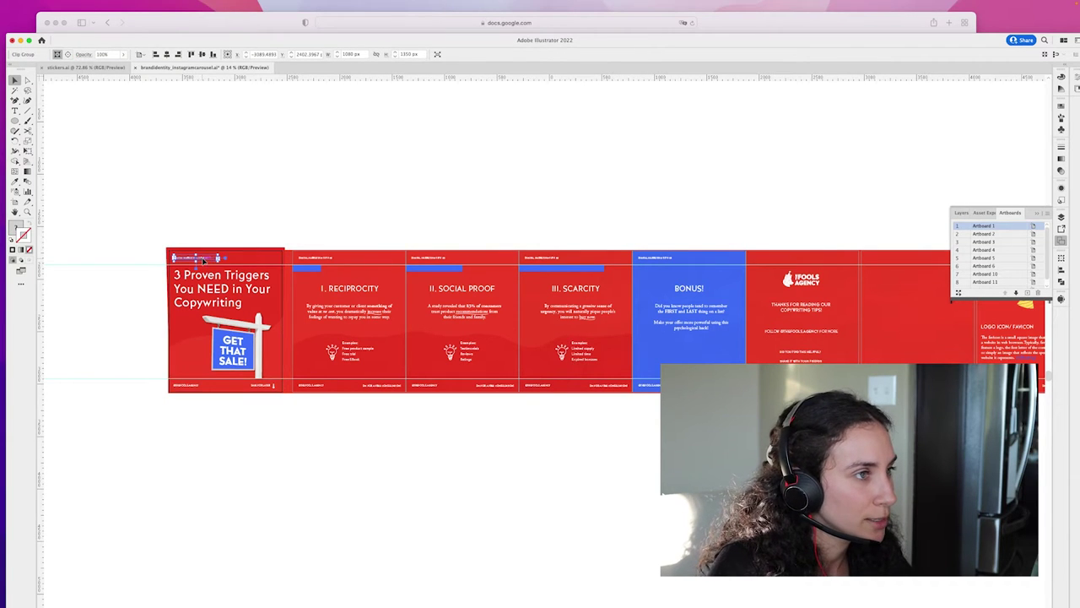
{"action": "left_click", "coordinate": [188, 385], "text": "shift"}
{"action": "left_click", "coordinate": [257, 387], "text": "shift"}
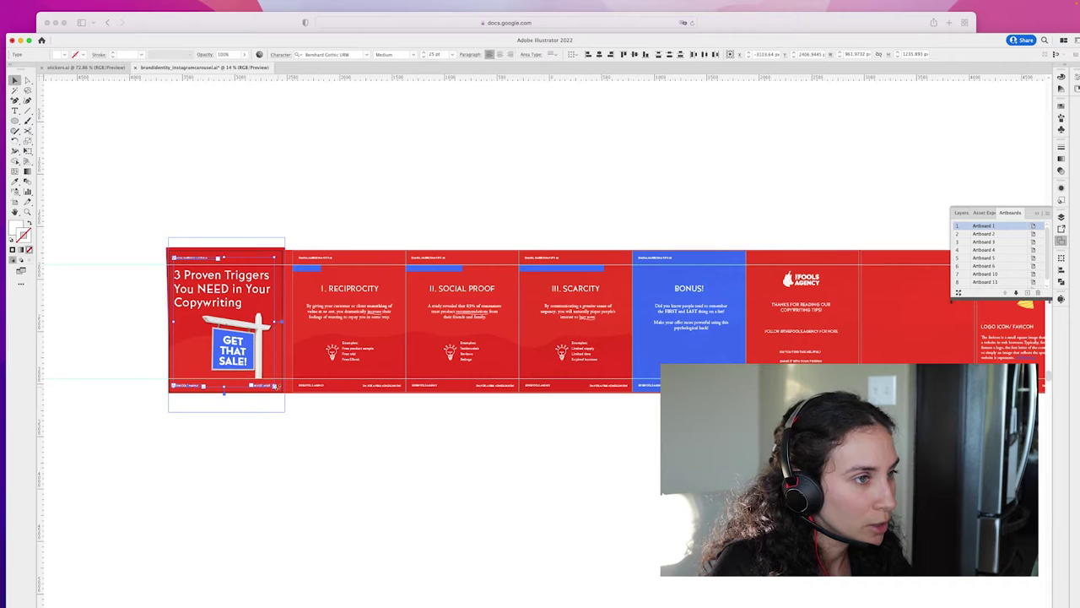
{"action": "left_click", "coordinate": [68, 54]}
{"action": "left_click", "coordinate": [25, 73]}
Step: Group the two parts of the small arrow beside "Save for later" and fill the group with black
{"action": "key", "text": "z"}
{"action": "left_click_drag", "start_coordinate": [229, 350], "coordinate": [436, 395]}
{"action": "key", "text": "v"}
{"action": "left_click", "coordinate": [428, 422]}
{"action": "left_click", "coordinate": [417, 387]}
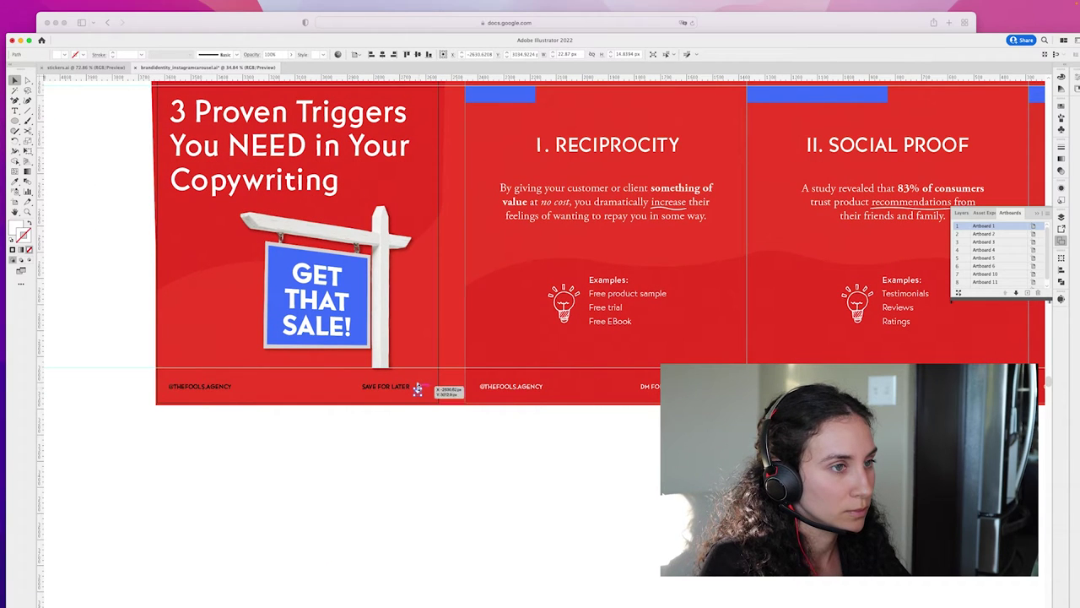
{"action": "left_click", "coordinate": [417, 386], "text": "shift"}
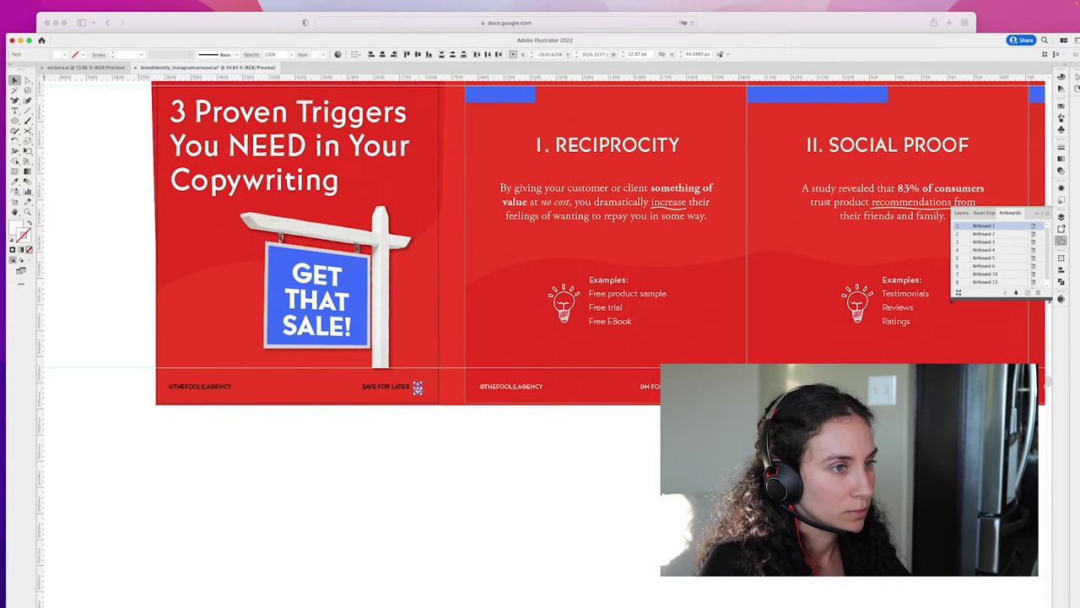
{"action": "right_click", "coordinate": [417, 390]}
{"action": "left_click", "coordinate": [447, 454]}
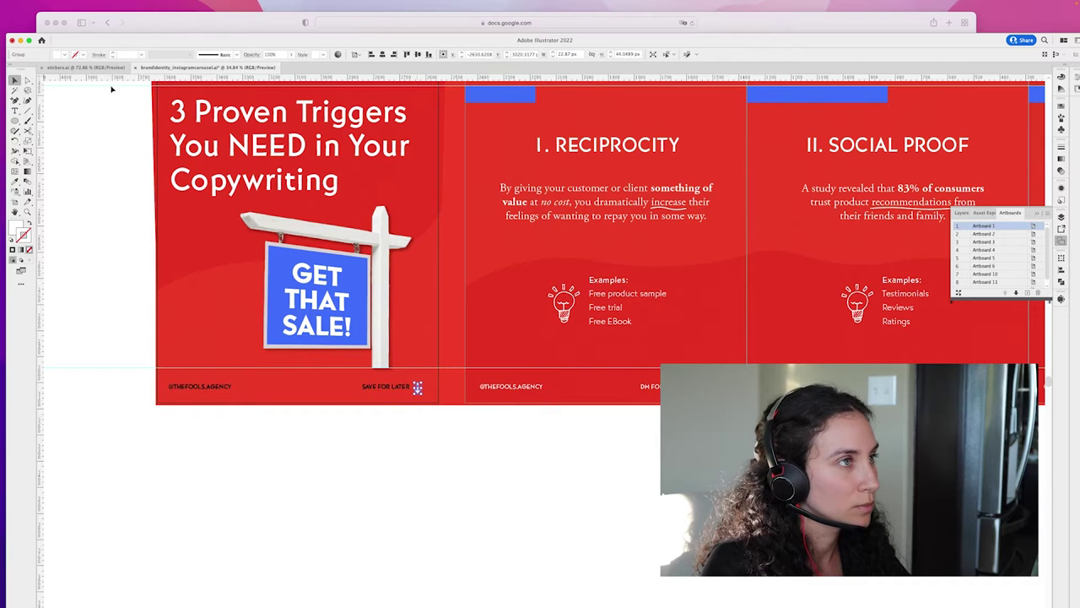
{"action": "left_click", "coordinate": [62, 54]}
{"action": "left_click", "coordinate": [21, 70]}
{"action": "left_click", "coordinate": [98, 243]}
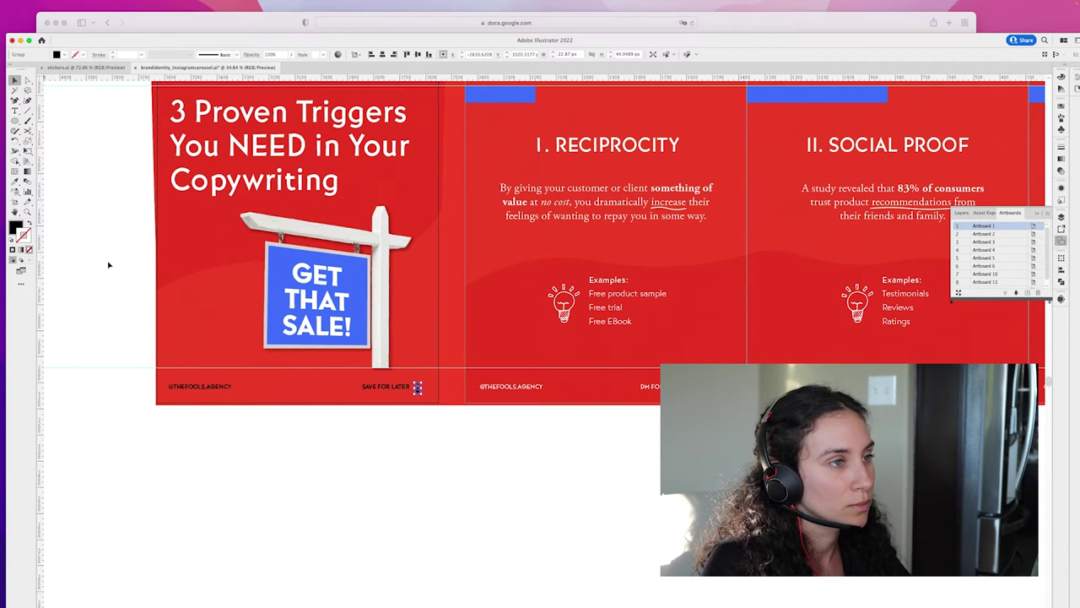
Step: Delete the red background shapes behind the cover and the three slides after it
{"action": "left_click_drag", "start_coordinate": [265, 383], "coordinate": [209, 395]}
{"action": "key", "text": "v"}
{"action": "left_click", "coordinate": [291, 207]}
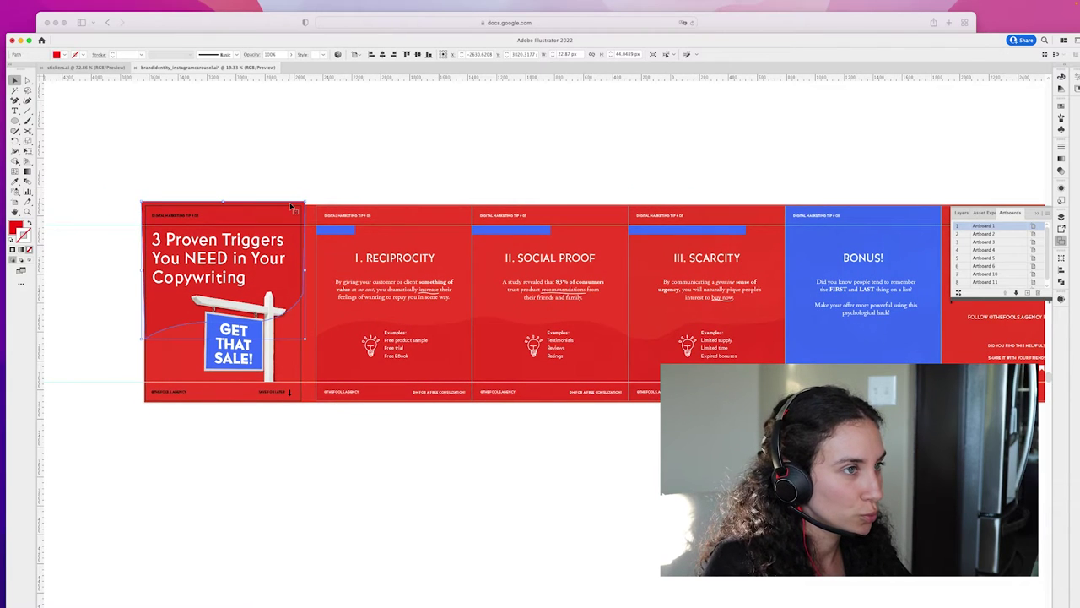
{"action": "key", "text": "Delete"}
{"action": "left_click", "coordinate": [289, 210]}
{"action": "key", "text": "Delete"}
{"action": "left_click", "coordinate": [287, 213]}
{"action": "key", "text": "Delete"}
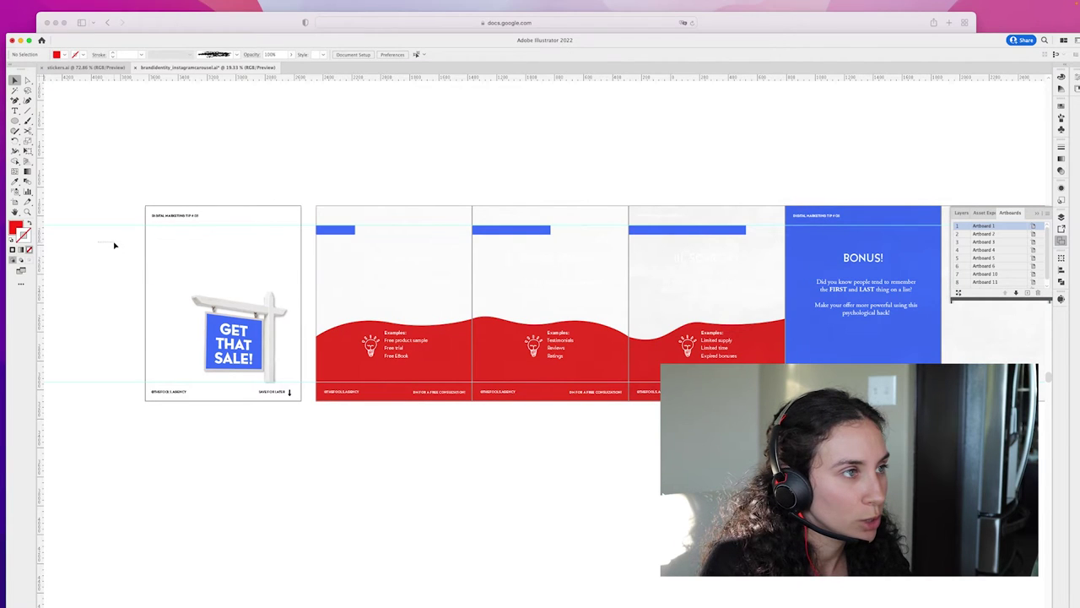
Step: Delete the title, signpost, wave shapes and body content from the cover and the three following slides
{"action": "left_click_drag", "start_coordinate": [301, 279], "coordinate": [527, 346]}
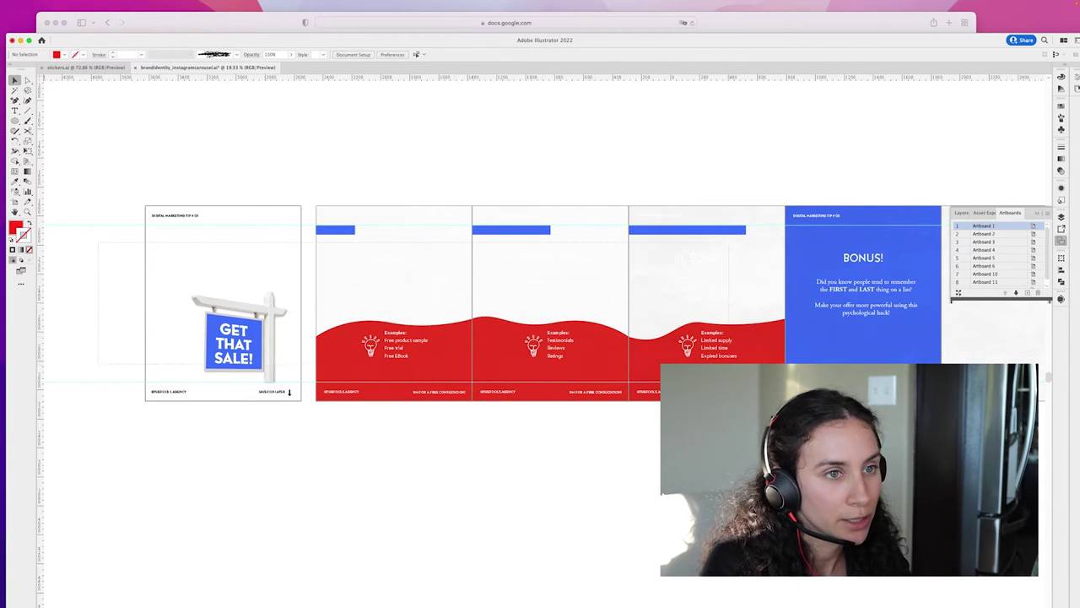
{"action": "left_click_drag", "start_coordinate": [747, 365], "coordinate": [747, 366]}
{"action": "key", "text": "Delete"}
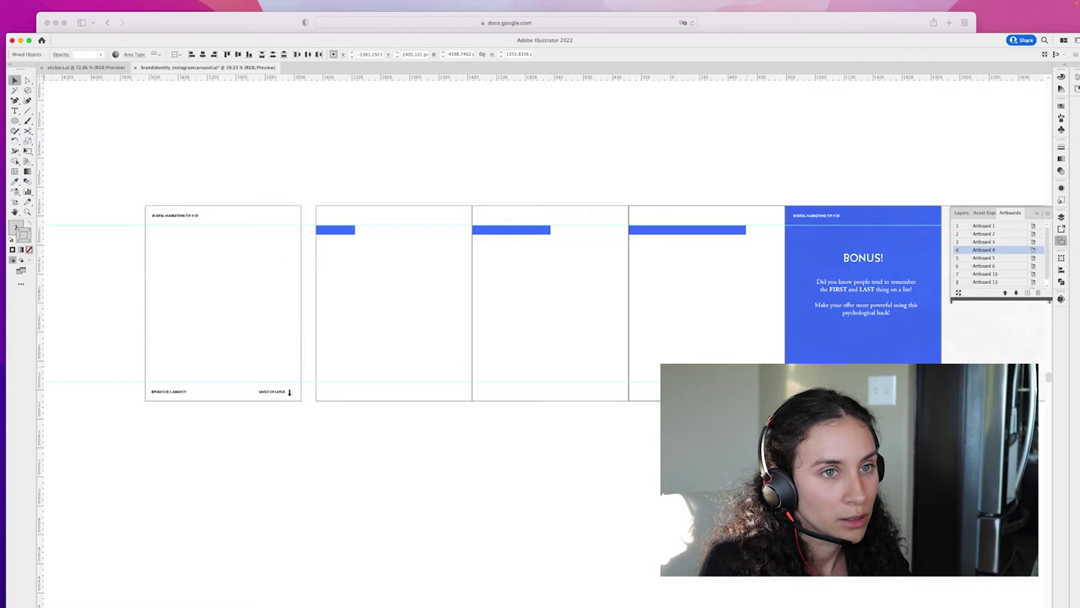
Step: Delete the blue background, texture overlays and "BONUS!" text from the fifth slide
{"action": "left_click", "coordinate": [802, 242]}
{"action": "left_click", "coordinate": [816, 248]}
{"action": "key", "text": "Delete"}
{"action": "left_click", "coordinate": [849, 261]}
{"action": "key", "text": "Delete"}
{"action": "key", "text": "super+shift+a"}
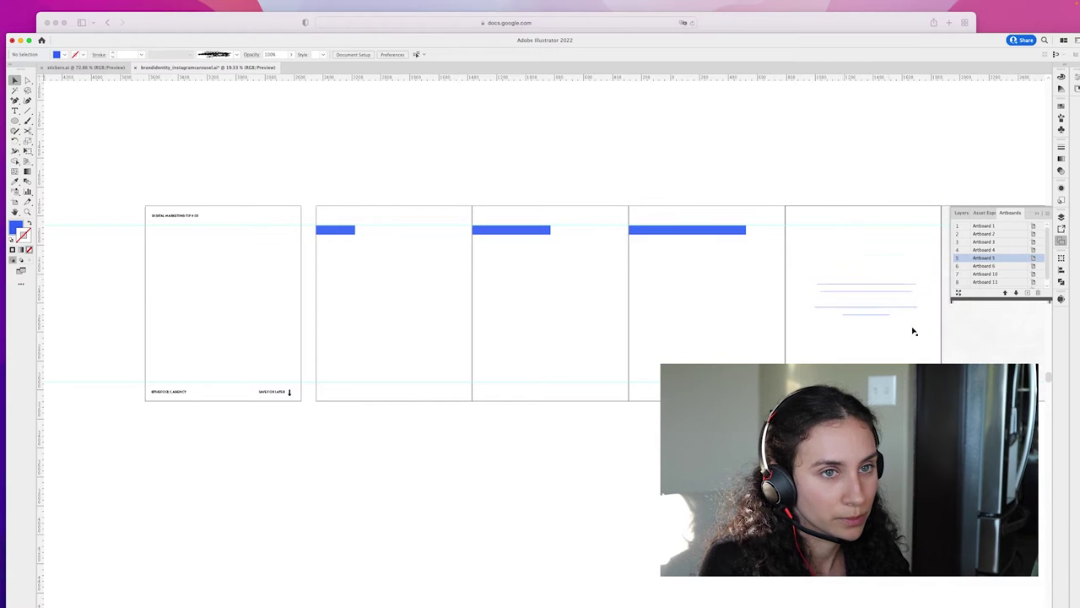
{"action": "left_click", "coordinate": [838, 287]}
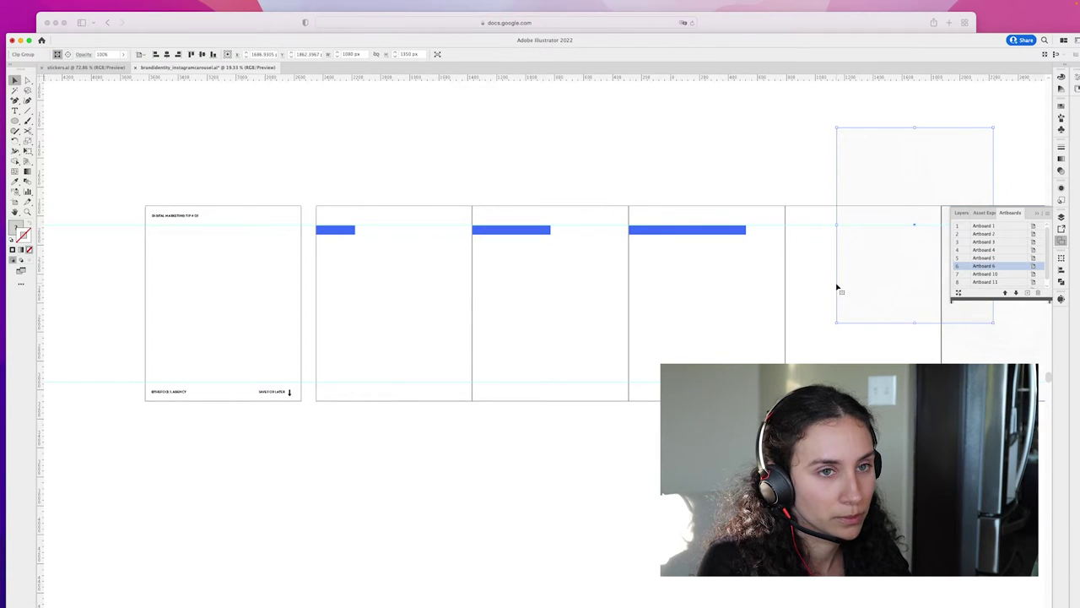
{"action": "key", "text": "Delete"}
{"action": "left_click_drag", "start_coordinate": [914, 376], "coordinate": [809, 266]}
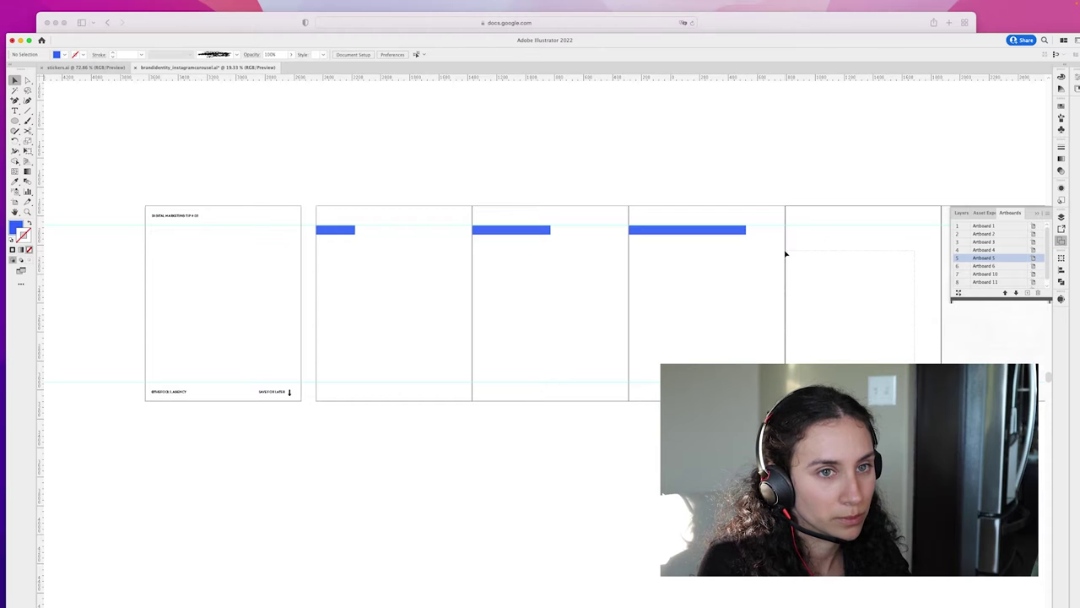
{"action": "left_click", "coordinate": [785, 253]}
{"action": "left_click", "coordinate": [786, 254]}
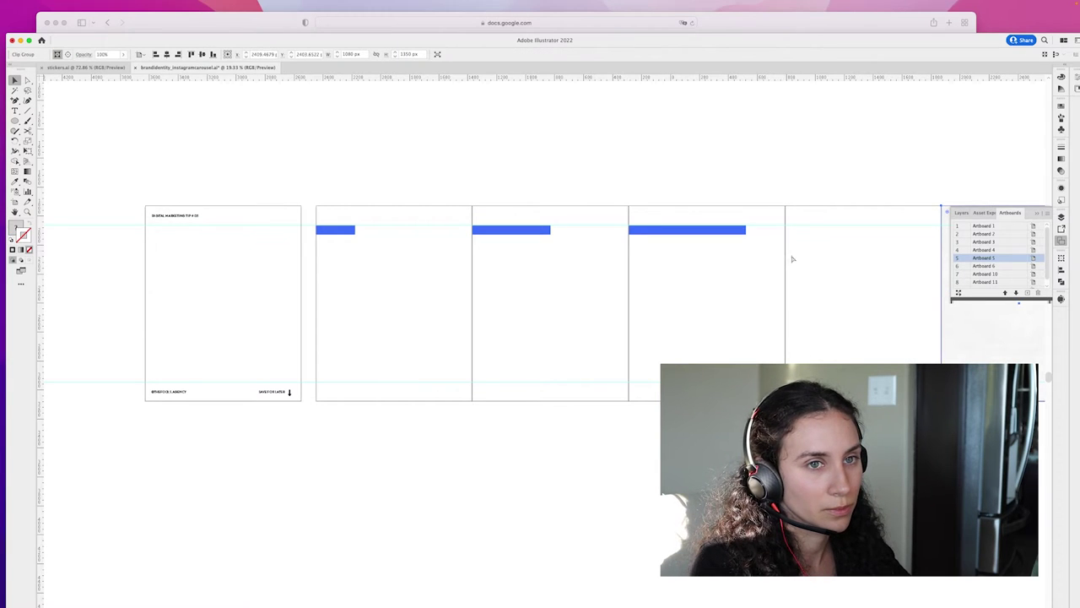
Step: Delete the blue progress bars from the three slides after the cover
{"action": "left_click", "coordinate": [333, 231]}
{"action": "left_click", "coordinate": [527, 230], "text": "shift"}
{"action": "left_click", "coordinate": [661, 230], "text": "shift"}
{"action": "left_click", "coordinate": [336, 177]}
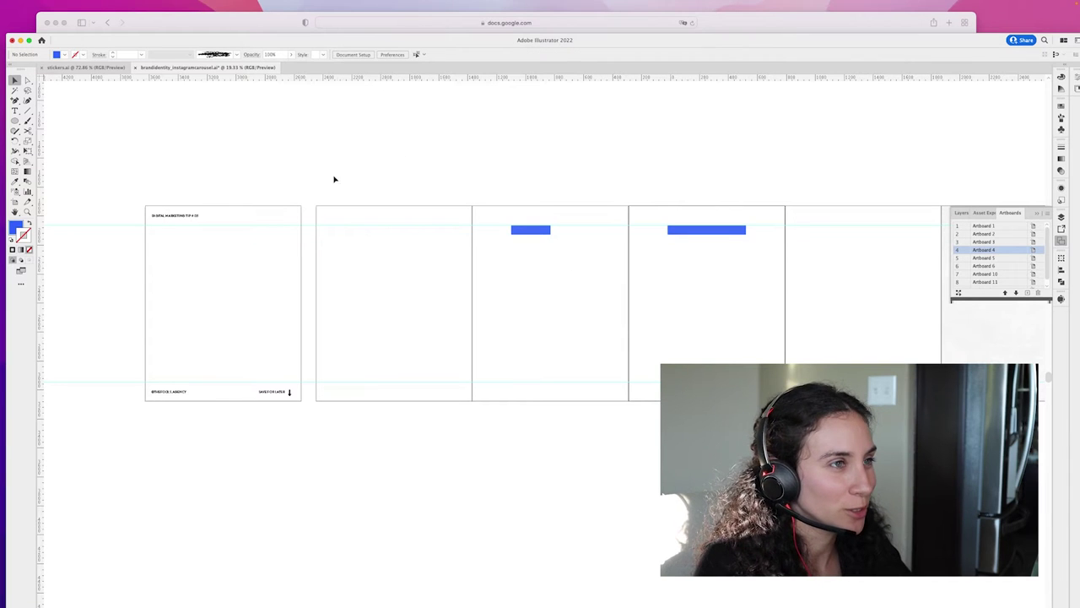
{"action": "left_click", "coordinate": [533, 233]}
{"action": "key", "text": "Delete"}
{"action": "left_click", "coordinate": [701, 233]}
{"action": "key", "text": "Delete"}
{"action": "key", "text": "super+z"}
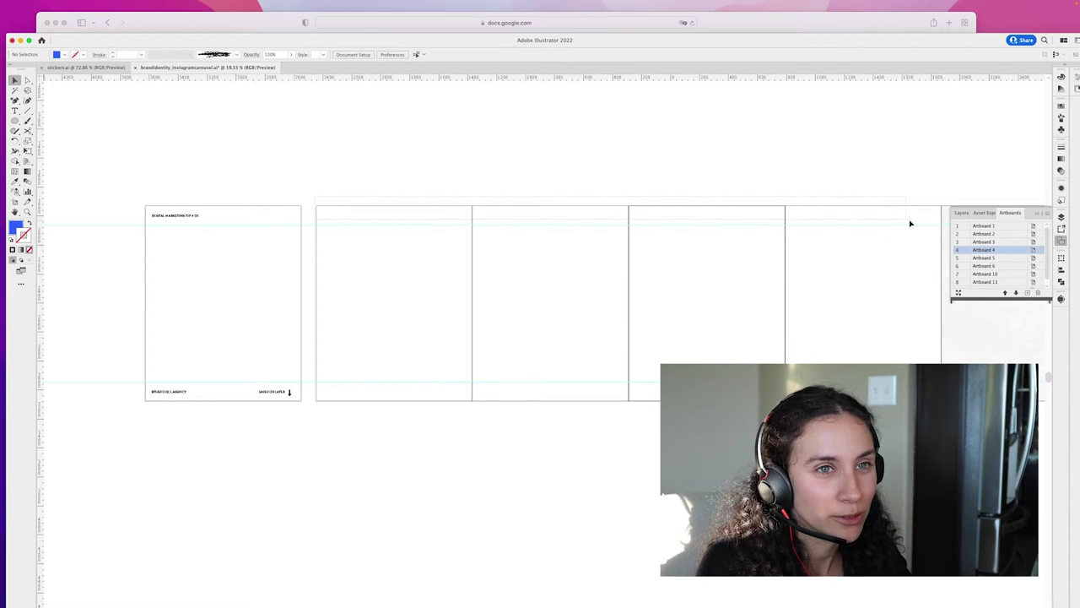
Step: Fill the header text on the four slides after the cover with black
{"action": "left_click_drag", "start_coordinate": [933, 223], "coordinate": [932, 223]}
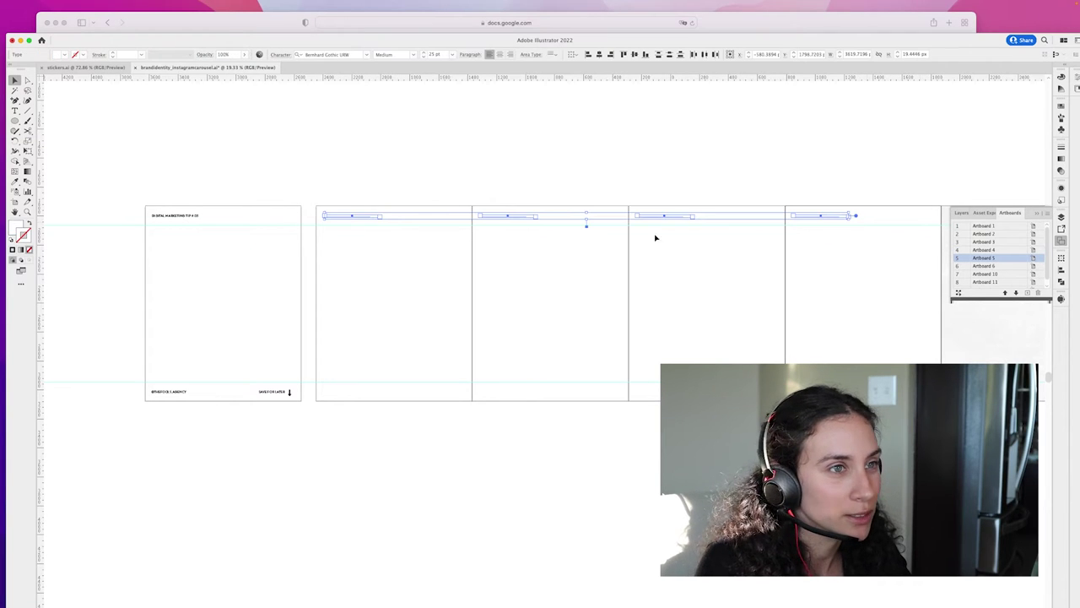
{"action": "left_click", "coordinate": [62, 54]}
{"action": "left_click", "coordinate": [23, 70]}
{"action": "left_click", "coordinate": [340, 185]}
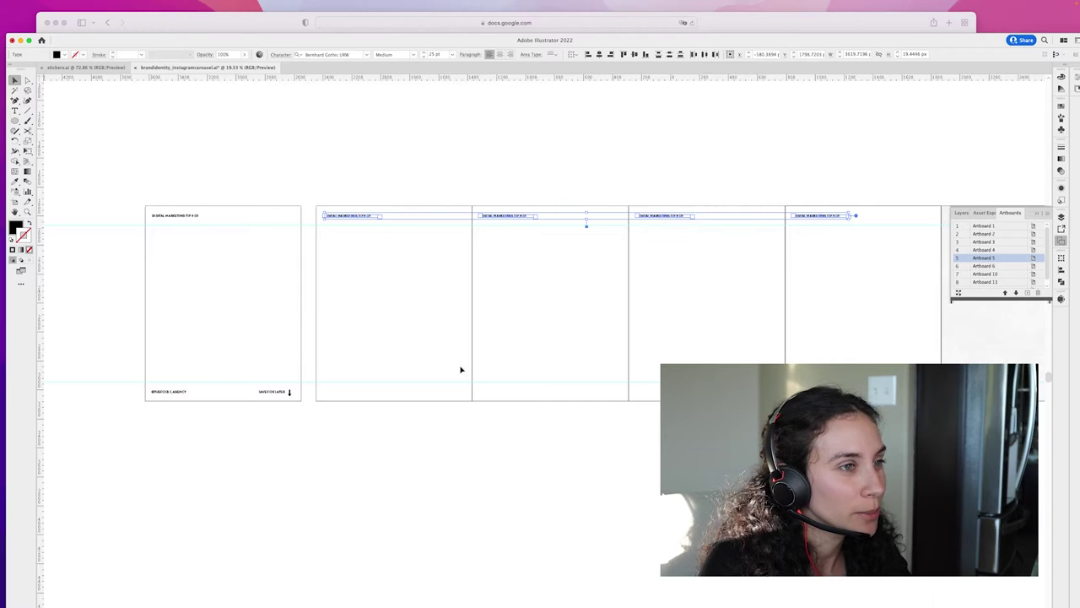
Step: Fill the account handle and "DM for a free consultation!" footer text on the four slides after the cover with black
{"action": "left_click", "coordinate": [347, 428]}
{"action": "left_click_drag", "start_coordinate": [629, 419], "coordinate": [700, 410]}
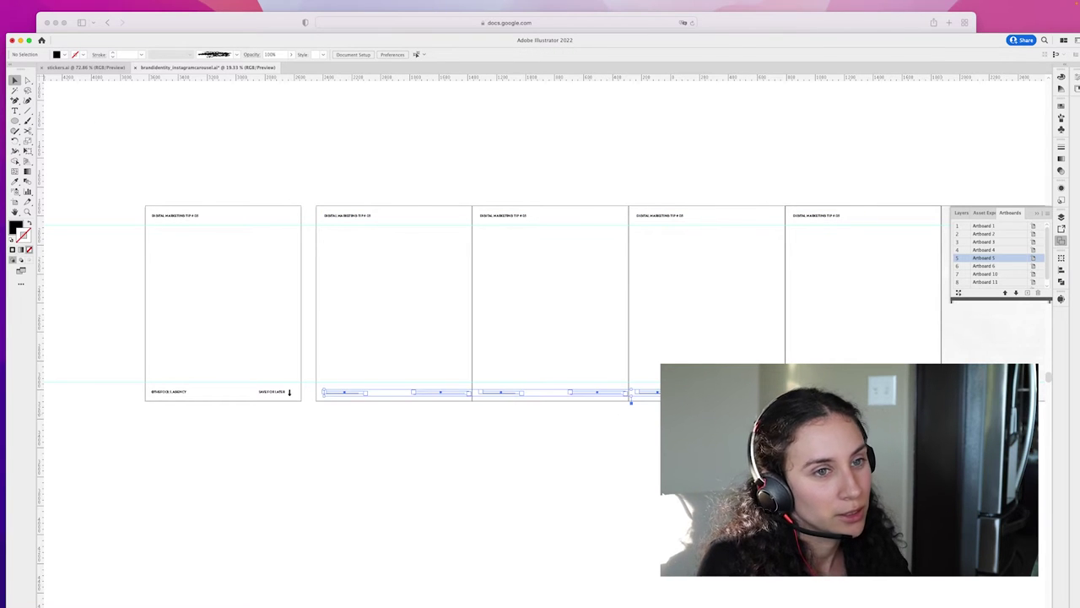
{"action": "left_click", "coordinate": [66, 56]}
{"action": "left_click", "coordinate": [25, 70]}
{"action": "left_click", "coordinate": [468, 174]}
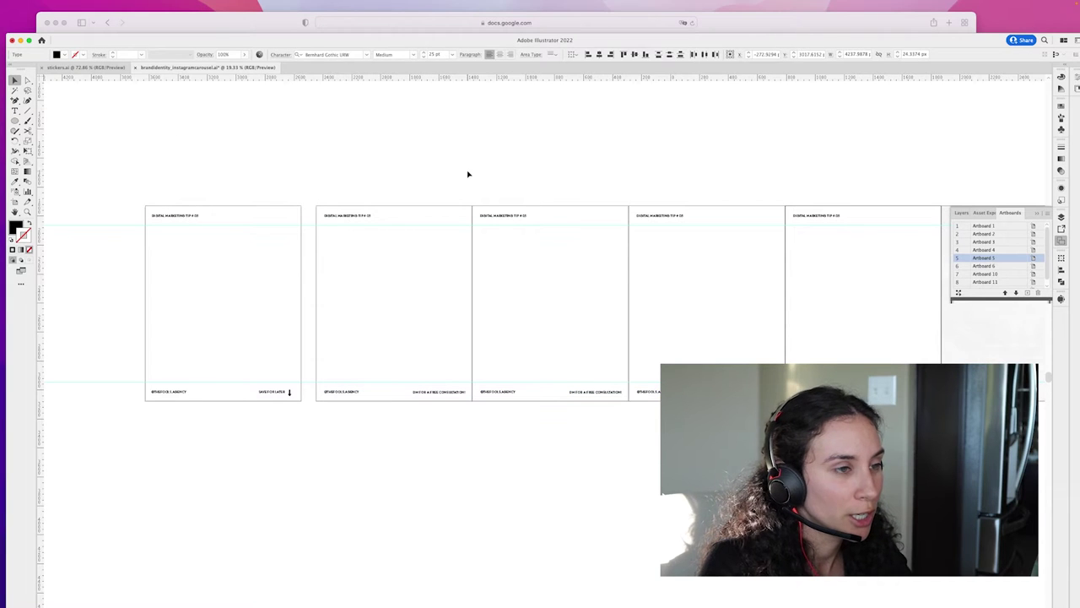
Step: Delete the two grey texture overlays covering the closing slide
{"action": "scroll", "coordinate": [594, 173], "scroll_direction": "right", "scroll_amount": 10}
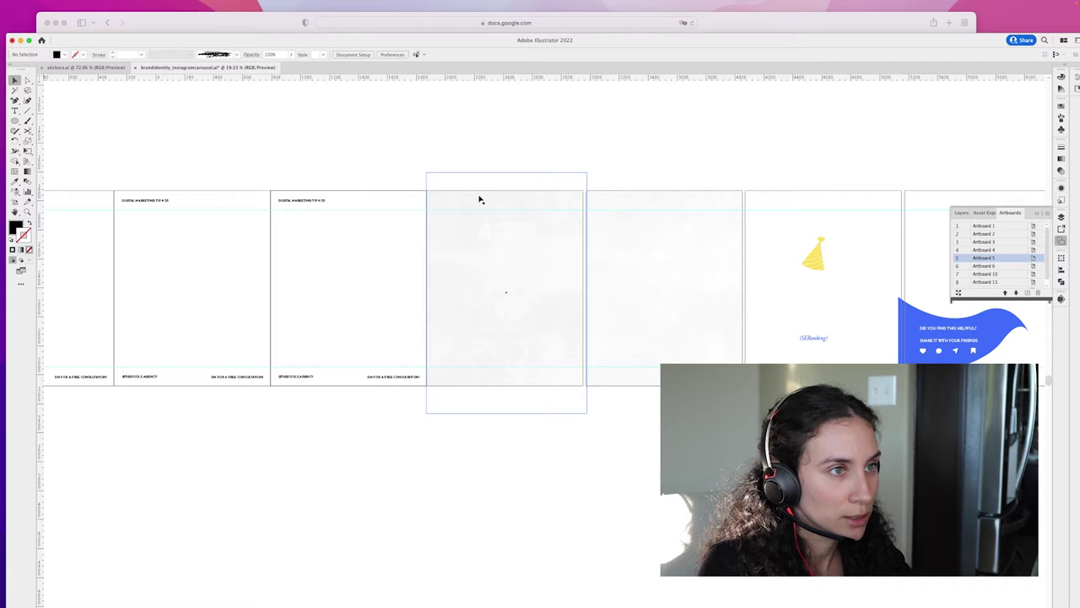
{"action": "left_click", "coordinate": [469, 204]}
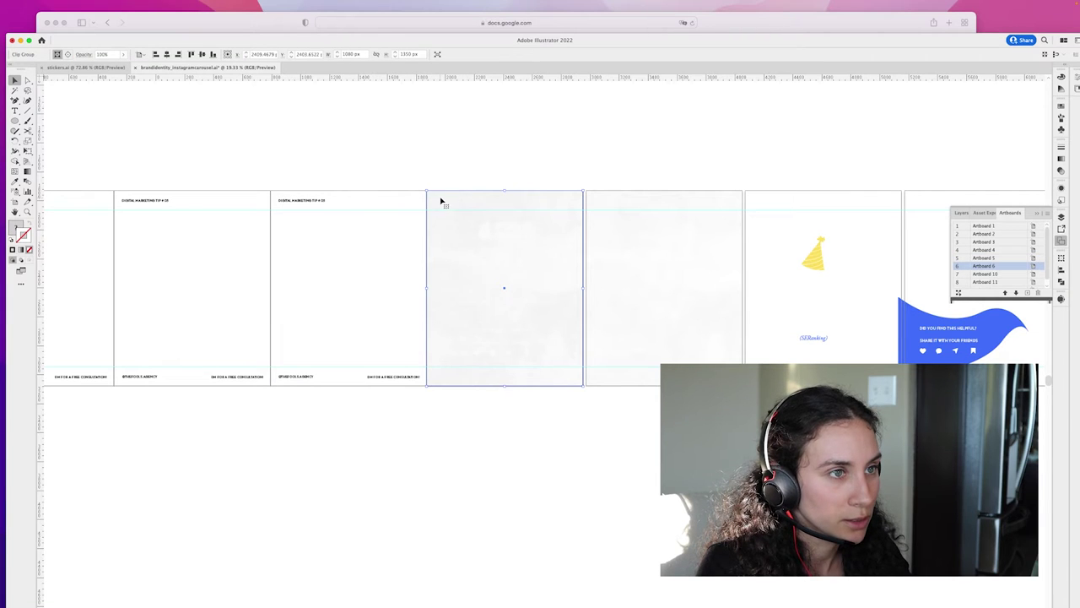
{"action": "key", "text": "Delete"}
{"action": "left_click", "coordinate": [458, 222]}
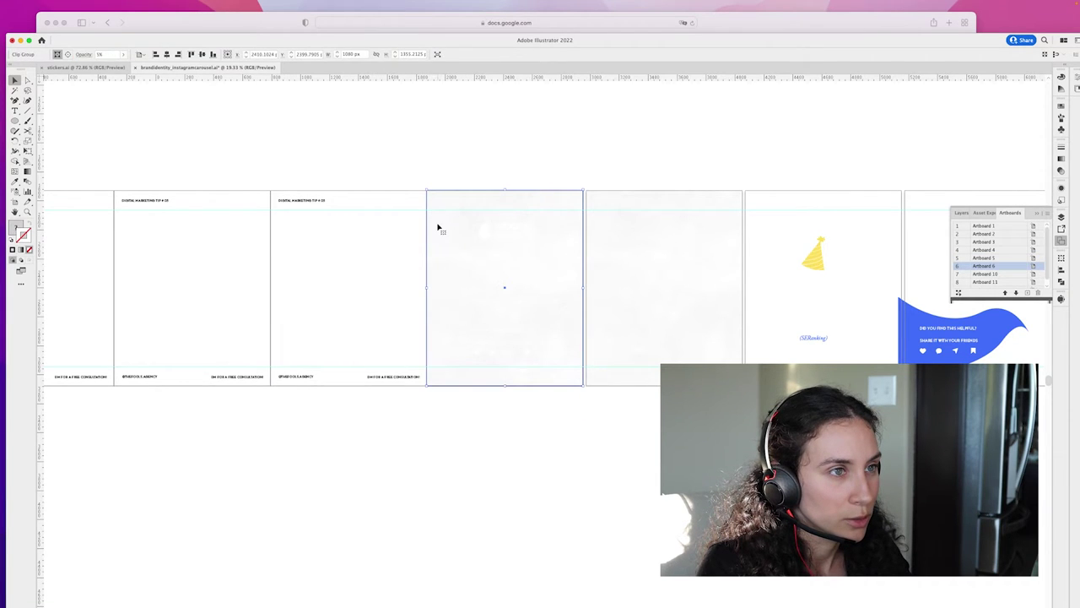
{"action": "key", "text": "Delete"}
Step: Fill the closing slide's agency logo, thank-you text, follow and share lines, and social icons with black
{"action": "left_click_drag", "start_coordinate": [411, 218], "coordinate": [437, 218]}
{"action": "left_click", "coordinate": [588, 338]}
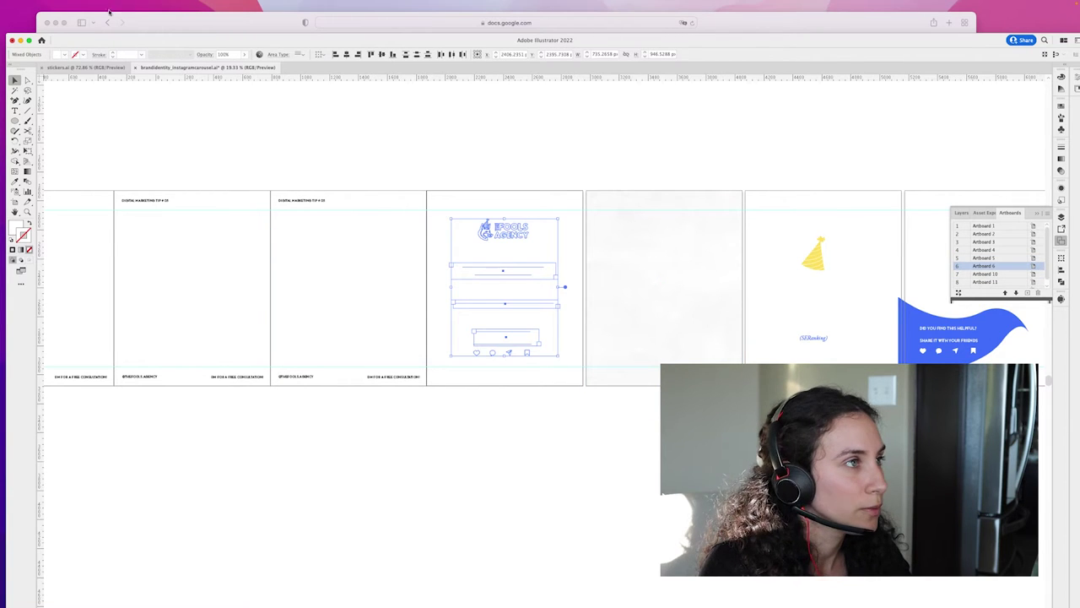
{"action": "left_click", "coordinate": [65, 55]}
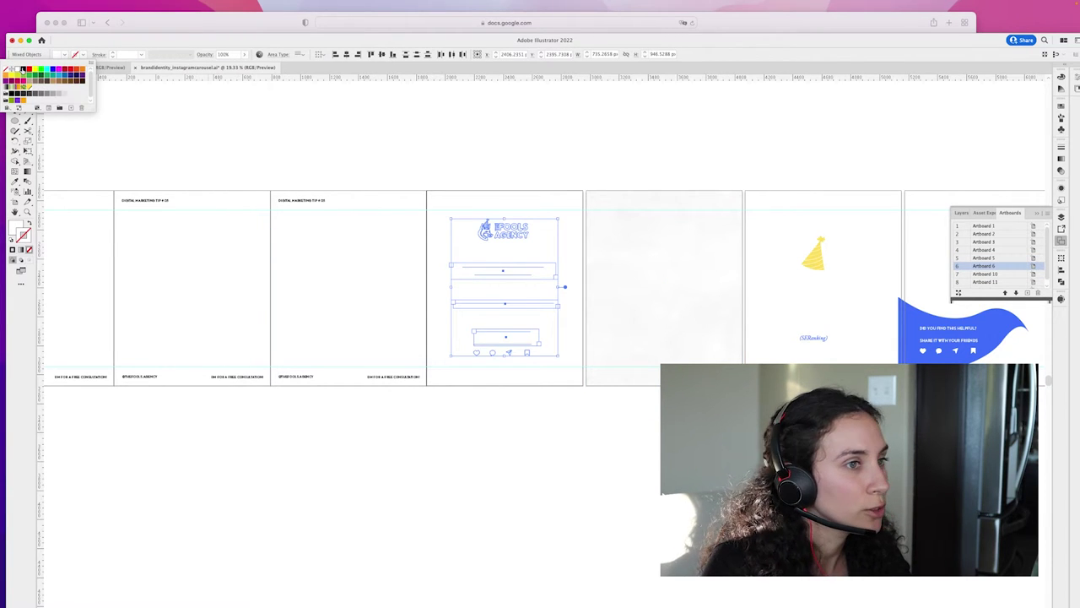
{"action": "left_click", "coordinate": [23, 69]}
{"action": "left_click", "coordinate": [360, 278]}
{"action": "left_click", "coordinate": [419, 365]}
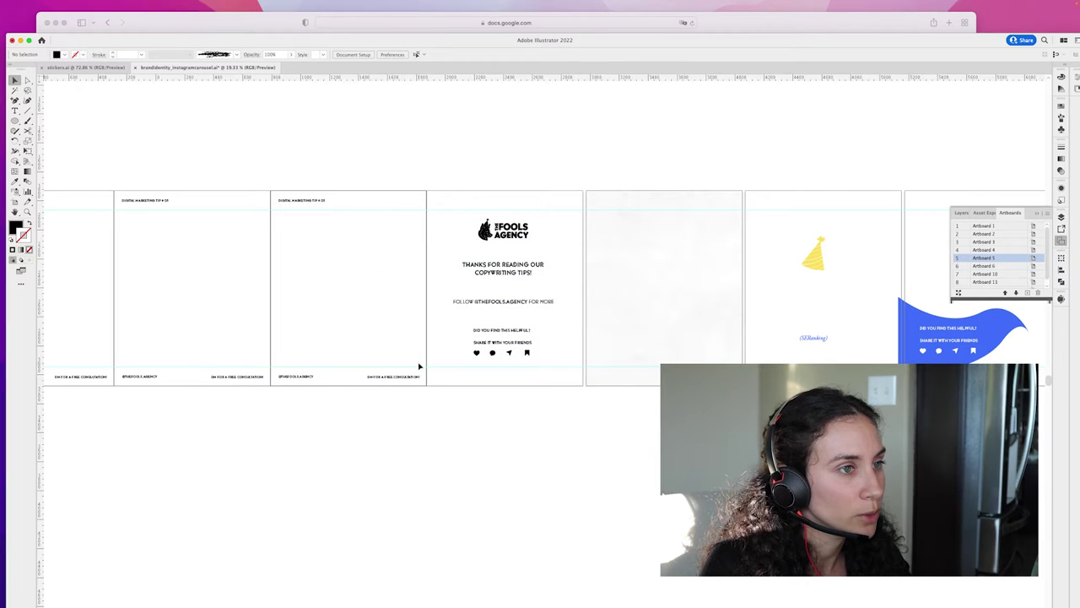
Step: Delete the texture, yellow hat, blue wave and all remaining text from the three slides after the closing slide
{"action": "left_click", "coordinate": [217, 221]}
{"action": "key", "text": "Delete"}
{"action": "scroll", "coordinate": [656, 309], "scroll_direction": "right", "scroll_amount": 5}
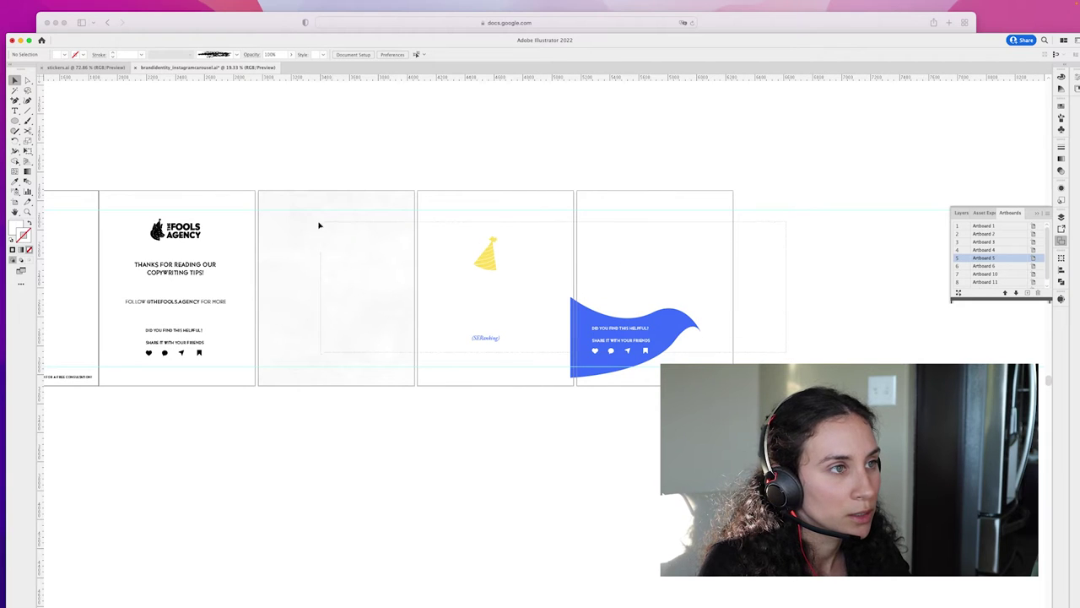
{"action": "left_click", "coordinate": [277, 223]}
{"action": "key", "text": "Delete"}
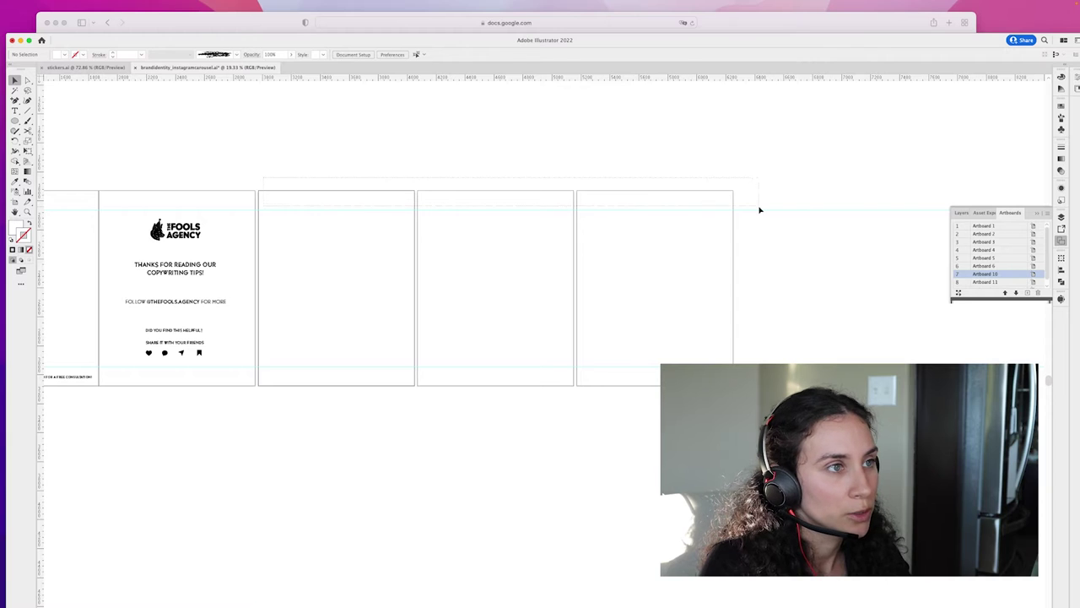
{"action": "left_click_drag", "start_coordinate": [759, 207], "coordinate": [759, 207]}
{"action": "left_click", "coordinate": [466, 370]}
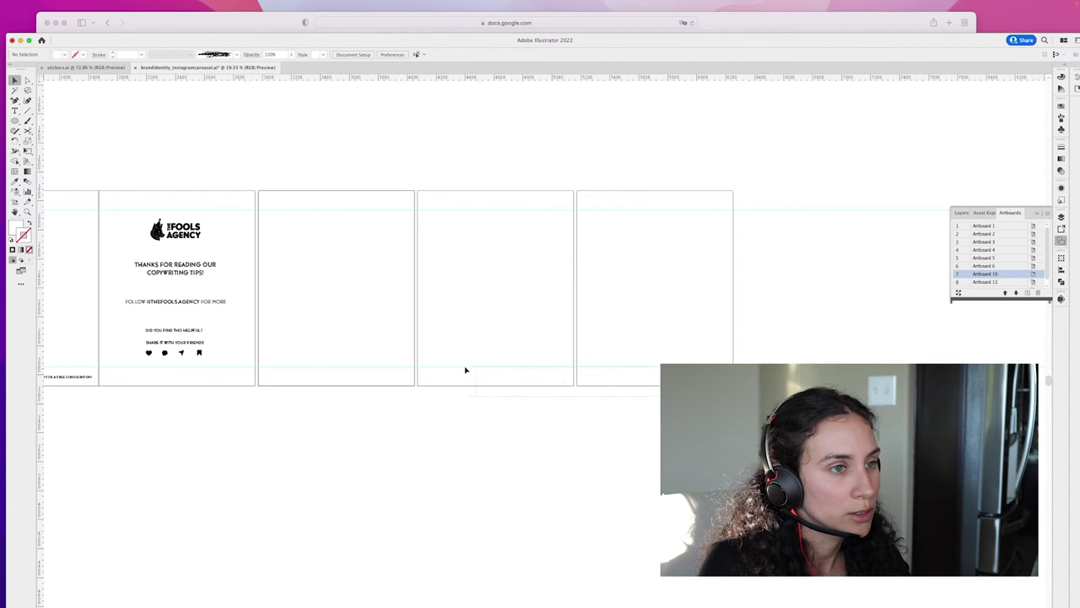
{"action": "left_click_drag", "start_coordinate": [276, 375], "coordinate": [203, 335]}
{"action": "key", "text": "Delete"}
Step: Move the black logo, thank-you text and social icons onto the last artboard
{"action": "left_click_drag", "start_coordinate": [112, 228], "coordinate": [237, 285]}
{"action": "left_click_drag", "start_coordinate": [160, 230], "coordinate": [656, 240]}
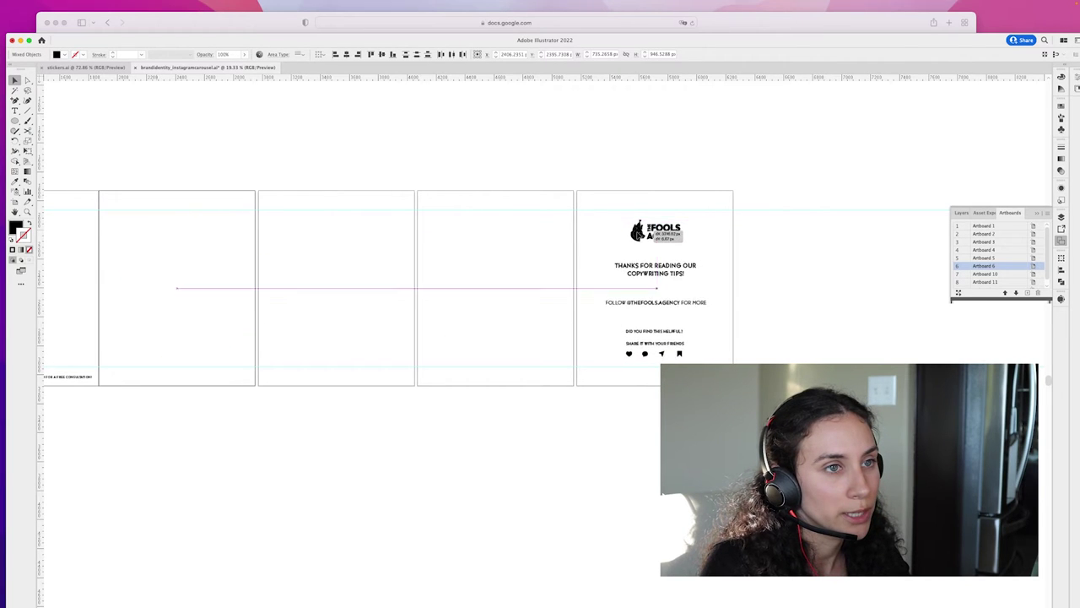
{"action": "left_click", "coordinate": [608, 438]}
Step: Return to the carousel's first slides and switch to the "Fools_Instagram 2022" Google Docs document with the vegan cities copy
{"action": "scroll", "coordinate": [564, 431], "scroll_direction": "left", "scroll_amount": 5}
{"action": "scroll", "coordinate": [564, 431], "scroll_direction": "left", "scroll_amount": 5}
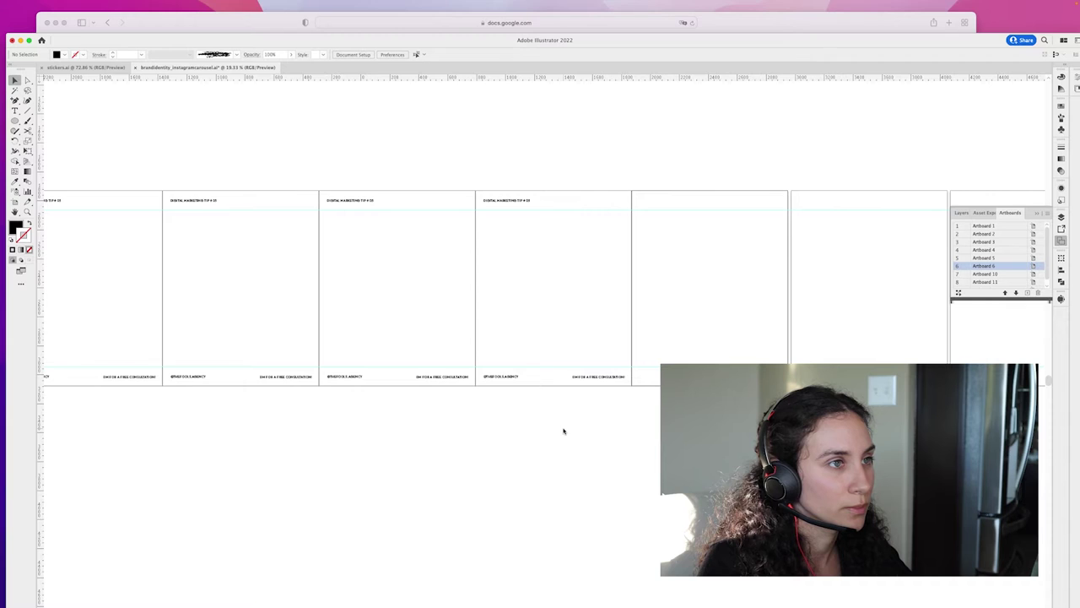
{"action": "scroll", "coordinate": [563, 431], "scroll_direction": "left", "scroll_amount": 5}
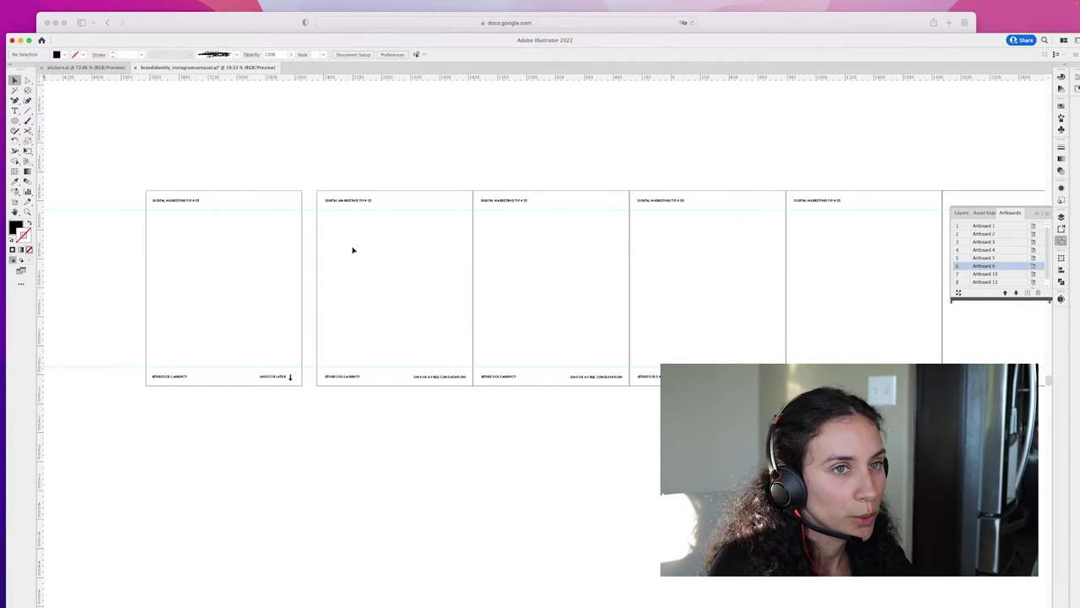
{"action": "scroll", "coordinate": [478, 317], "scroll_direction": "right", "scroll_amount": 1}
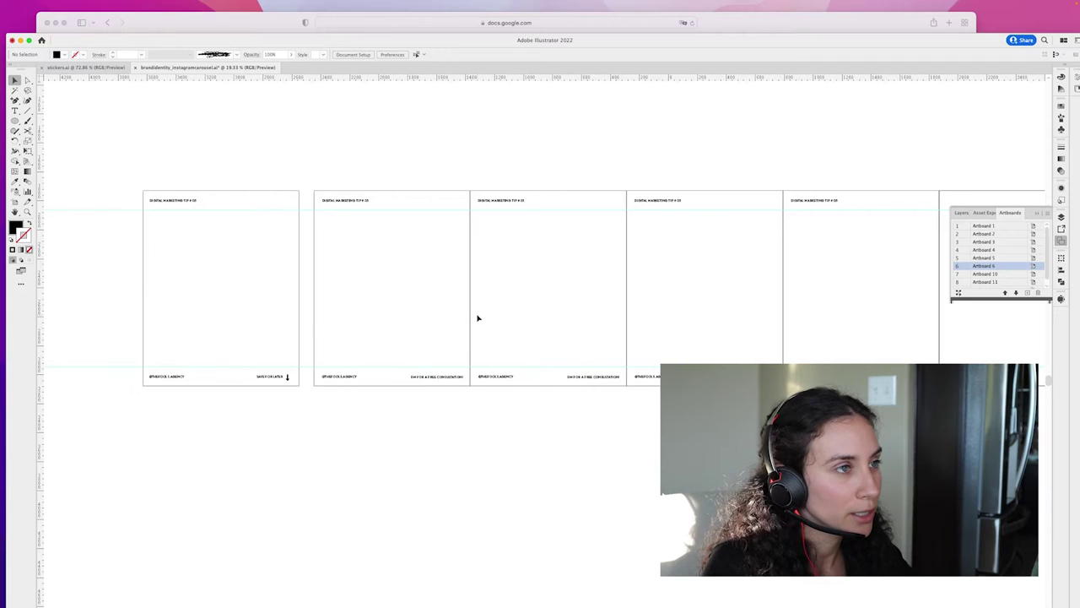
{"action": "scroll", "coordinate": [478, 317], "scroll_direction": "up", "scroll_amount": 3}
{"action": "scroll", "coordinate": [436, 330], "scroll_direction": "down", "scroll_amount": 5}
{"action": "left_click_drag", "start_coordinate": [259, 39], "coordinate": [254, 28]}
{"action": "left_click", "coordinate": [271, 18]}
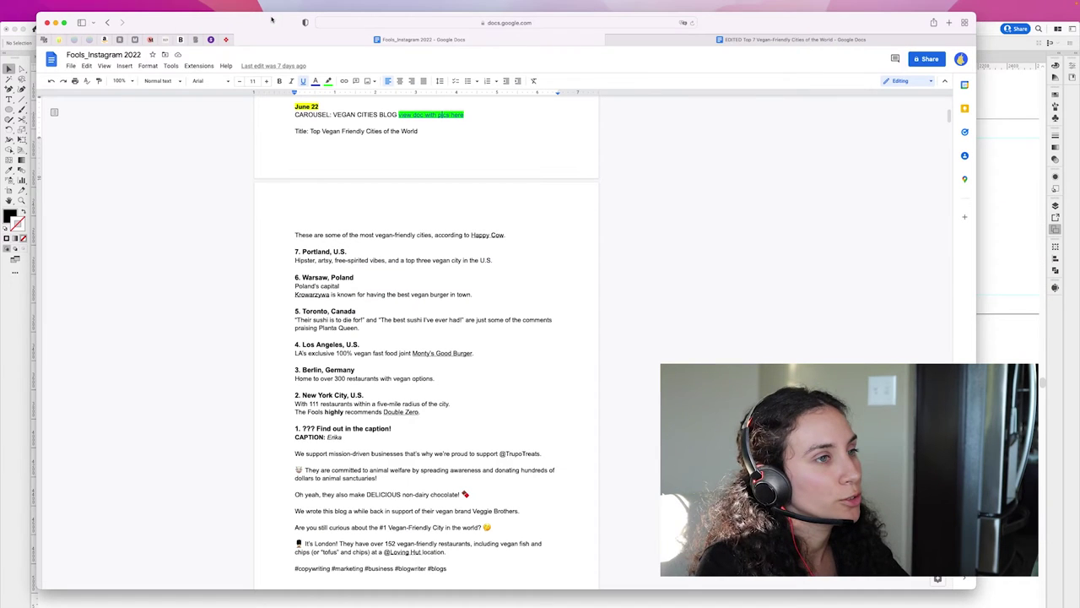
Step: Resize and arrange the Google Docs and Illustrator windows side by side
{"action": "left_click_drag", "start_coordinate": [977, 243], "coordinate": [487, 253]}
{"action": "left_click", "coordinate": [579, 81]}
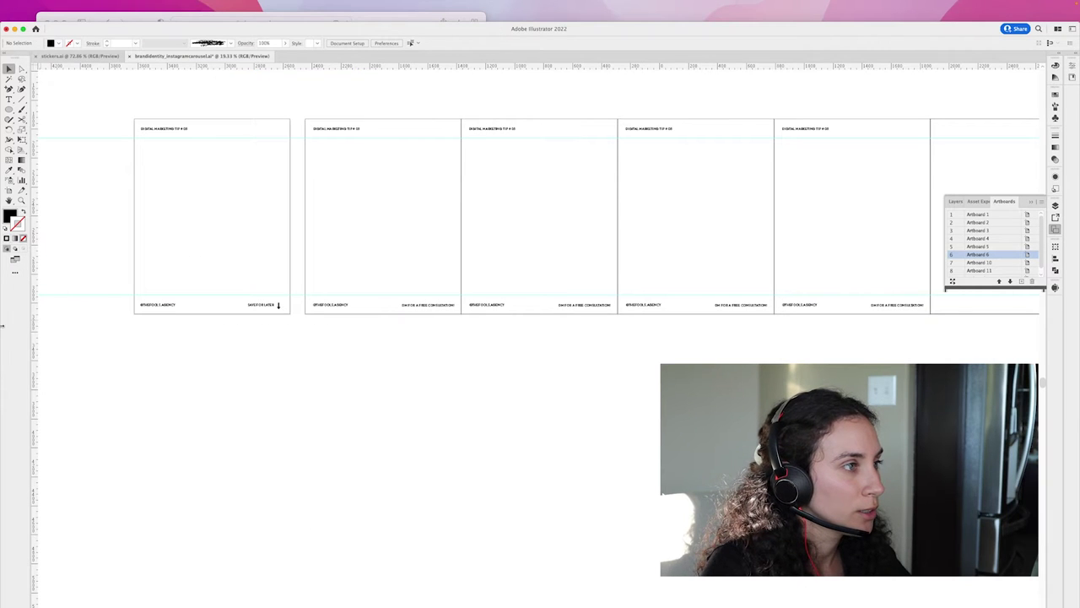
{"action": "left_click_drag", "start_coordinate": [2, 71], "coordinate": [368, 72]}
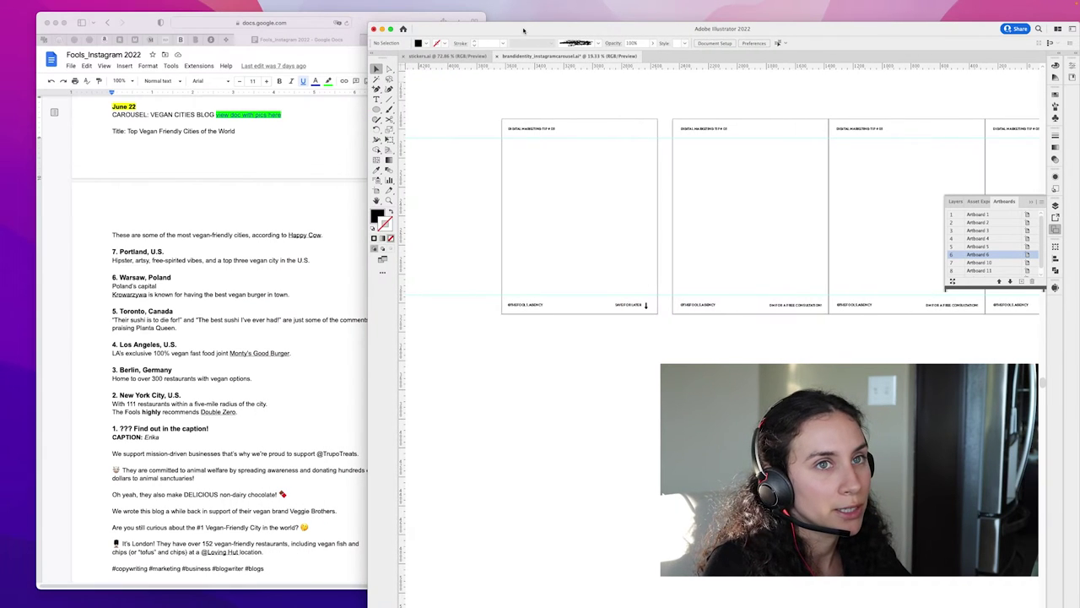
{"action": "left_click_drag", "start_coordinate": [523, 31], "coordinate": [528, 16]}
{"action": "left_click_drag", "start_coordinate": [361, 24], "coordinate": [323, 24]}
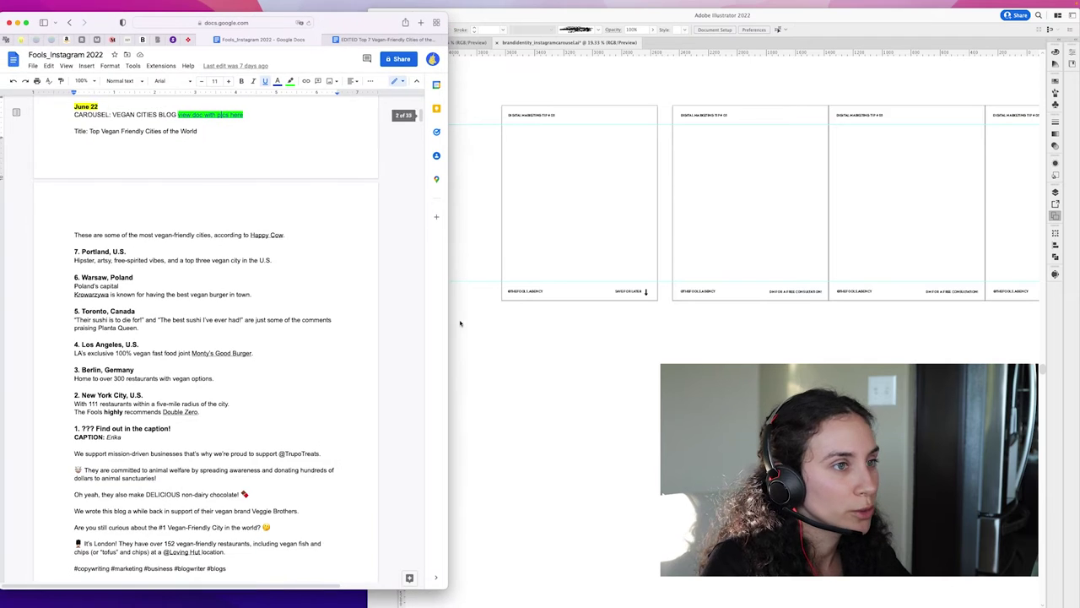
{"action": "left_click_drag", "start_coordinate": [449, 372], "coordinate": [368, 372]}
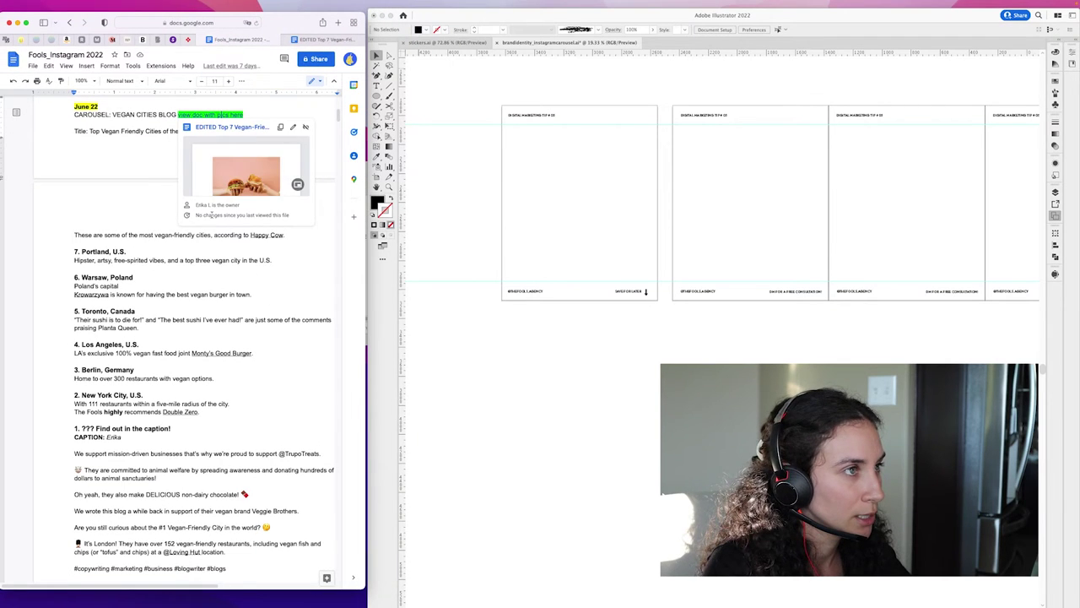
Step: Copy the title from the document and add "Top Vegan Friendly Cities of the World" to the cover in a duplicate of the header text
{"action": "left_click_drag", "start_coordinate": [90, 133], "coordinate": [190, 135]}
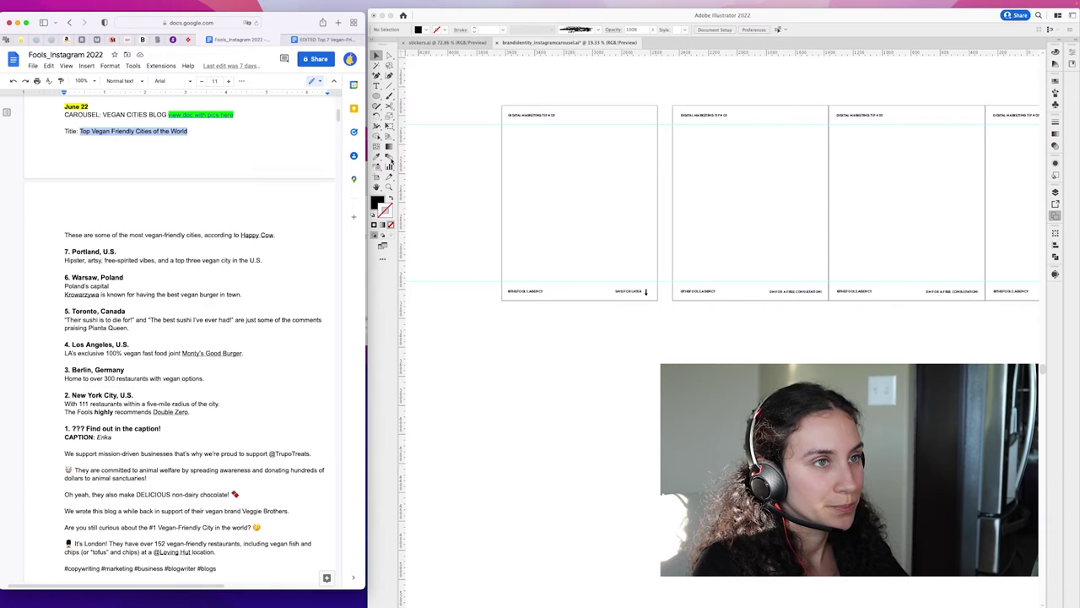
{"action": "left_click", "coordinate": [582, 187]}
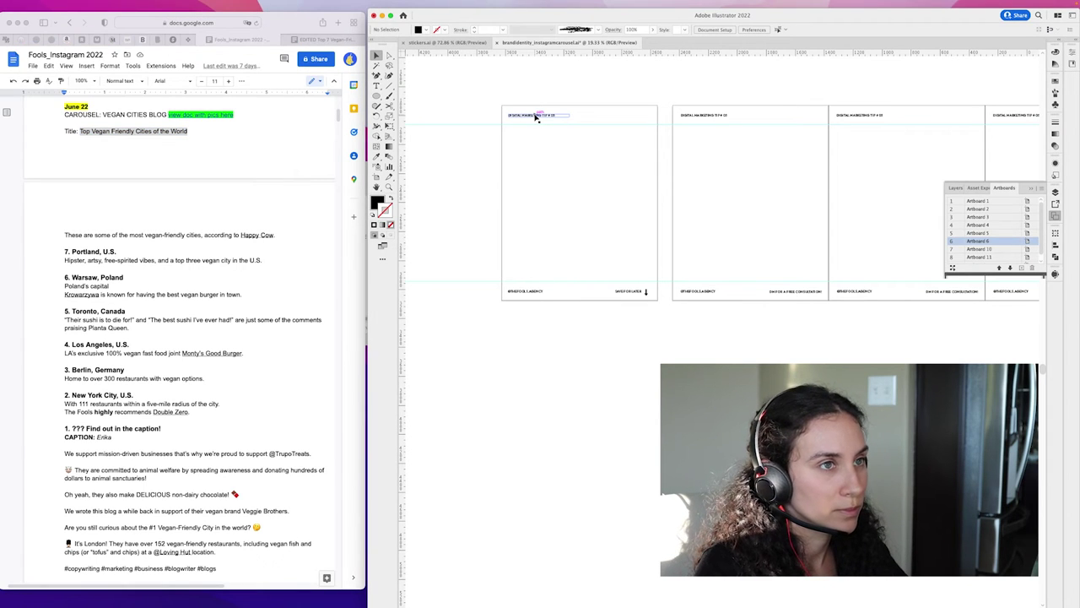
{"action": "left_click_drag", "start_coordinate": [536, 118], "coordinate": [539, 153]}
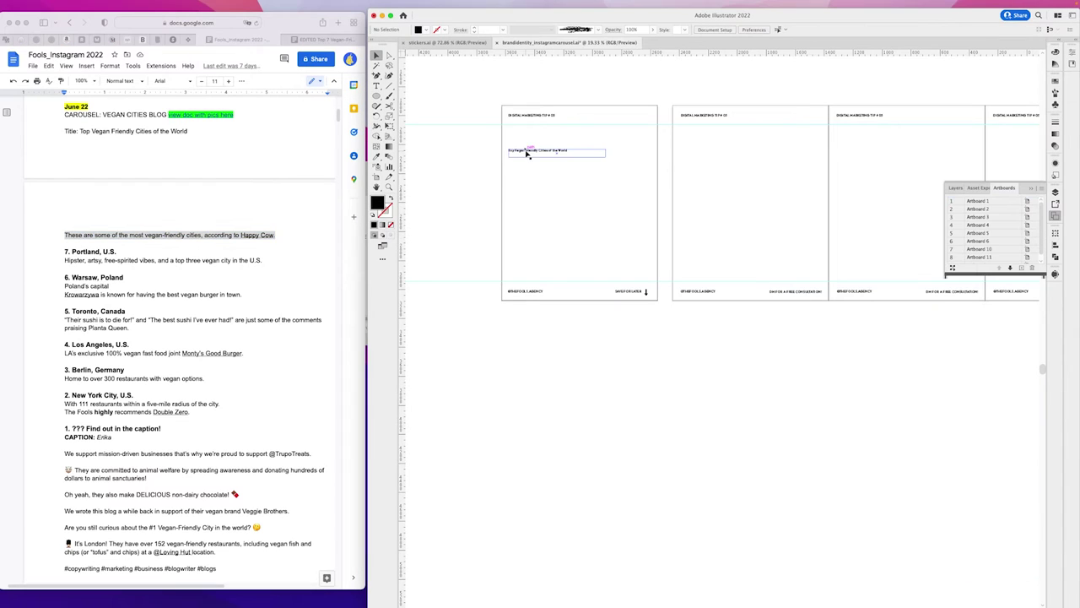
Step: Duplicate the cover title below itself and replace its wording with "These are some of the most vegan-friendly cities, according to Happy Cow."
{"action": "left_click_drag", "start_coordinate": [532, 152], "coordinate": [628, 211]}
{"action": "double_click", "coordinate": [547, 173]}
{"action": "key", "text": "super+a"}
{"action": "type", "text": "These are some of the most vegan-friendly cities, according to Happy Cow."}
{"action": "left_click", "coordinate": [650, 335]}
Step: Copy the "7. Portland, U.S." heading and its description from the document
{"action": "key", "text": "z"}
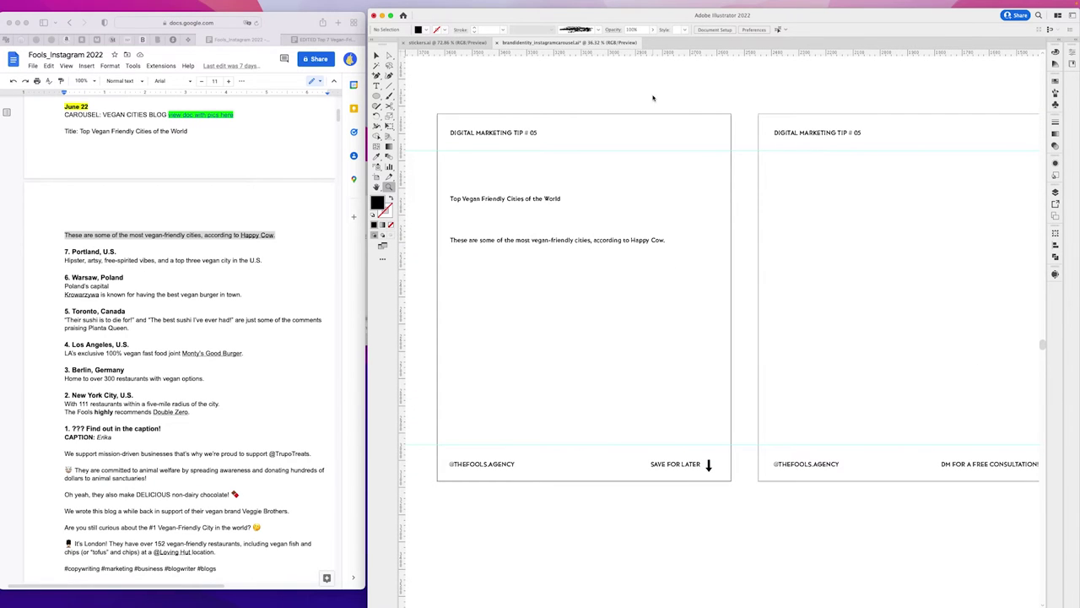
{"action": "left_click_drag", "start_coordinate": [593, 315], "coordinate": [455, 299]}
{"action": "left_click_drag", "start_coordinate": [809, 294], "coordinate": [625, 292]}
{"action": "key", "text": "v"}
{"action": "left_click", "coordinate": [167, 276]}
{"action": "left_click_drag", "start_coordinate": [292, 260], "coordinate": [65, 251]}
{"action": "key", "text": "super+c"}
Step: Add "7. Portland, U.S." and "Hipster, artsy, free-spirited vibes, and a top three vegan city in the U.S." as separate text lines on a blank inner slide
{"action": "left_click_drag", "start_coordinate": [505, 115], "coordinate": [433, 184]}
{"action": "double_click", "coordinate": [528, 180]}
{"action": "key", "text": "super+v"}
{"action": "key", "text": "Escape"}
{"action": "left_click_drag", "start_coordinate": [557, 185], "coordinate": [691, 268]}
{"action": "left_click_drag", "start_coordinate": [781, 280], "coordinate": [754, 268]}
{"action": "left_click_drag", "start_coordinate": [479, 197], "coordinate": [790, 198]}
{"action": "left_click", "coordinate": [787, 270]}
{"action": "left_click_drag", "start_coordinate": [788, 268], "coordinate": [552, 297]}
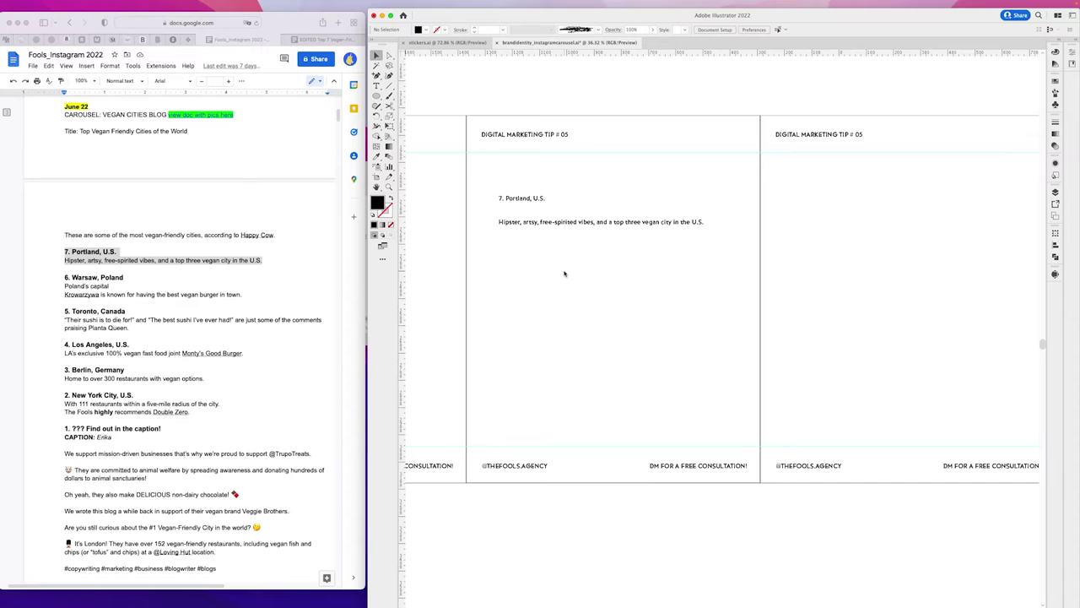
Step: Copy the "6. Warsaw, Poland" heading and its two description lines from the document
{"action": "key", "text": "z"}
{"action": "left_click_drag", "start_coordinate": [651, 366], "coordinate": [617, 369]}
{"action": "left_click_drag", "start_coordinate": [562, 300], "coordinate": [633, 300]}
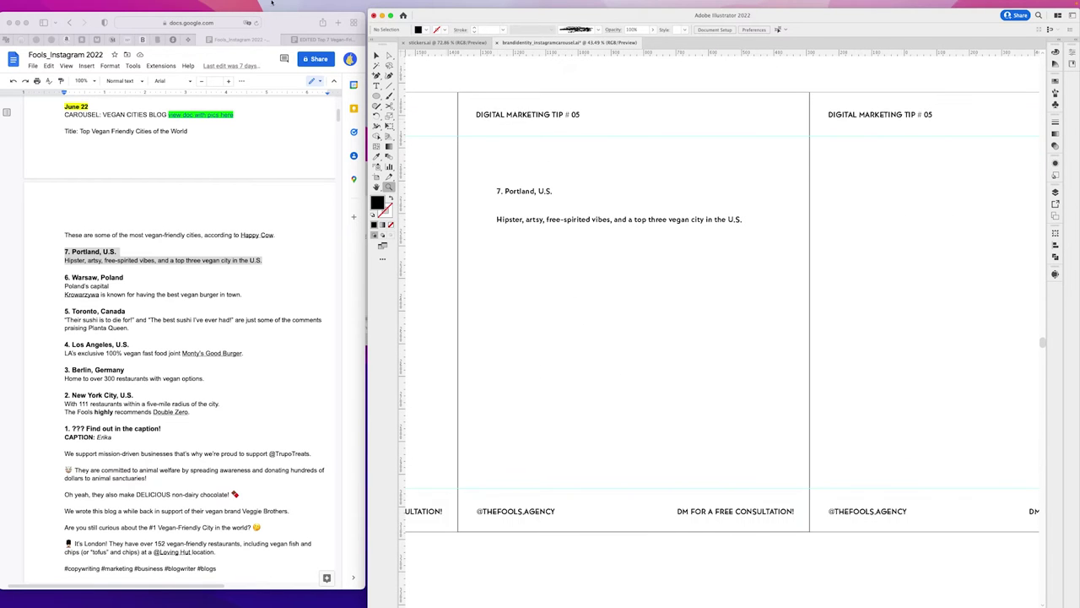
{"action": "left_click", "coordinate": [254, 295]}
{"action": "left_click_drag", "start_coordinate": [253, 295], "coordinate": [64, 276]}
{"action": "key", "text": "super+c"}
{"action": "left_click", "coordinate": [603, 220]}
{"action": "left_click_drag", "start_coordinate": [687, 345], "coordinate": [554, 242]}
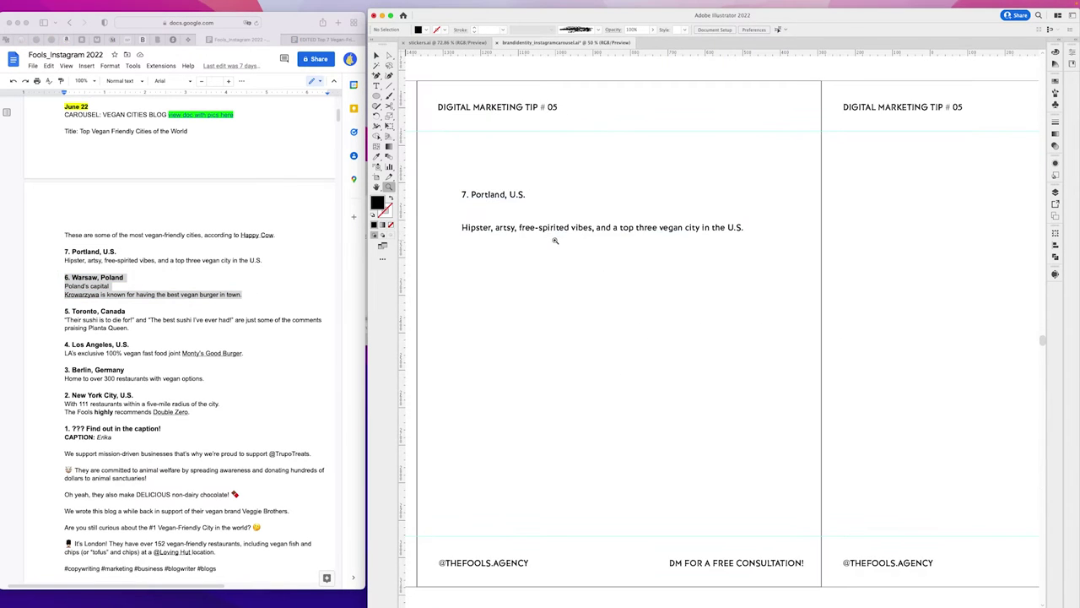
Step: Fill the slide after Portland with the copied "6. Warsaw, Poland" heading and its two description lines
{"action": "key", "text": "t"}
{"action": "left_click", "coordinate": [746, 228]}
{"action": "key", "text": "super+a"}
{"action": "key", "text": "super+v"}
{"action": "key", "text": "Escape"}
{"action": "scroll", "coordinate": [427, 266], "scroll_direction": "right", "scroll_amount": 5}
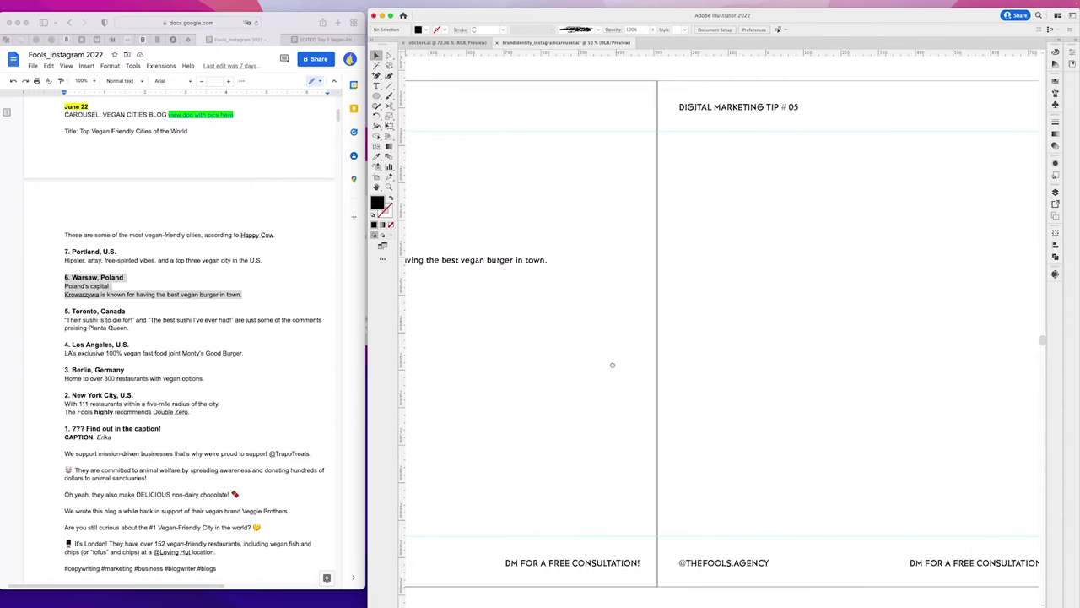
Step: Duplicate the Warsaw text block onto the next slide and replace its wording with the document's "5. Toronto, Canada" heading and description
{"action": "left_click_drag", "start_coordinate": [423, 267], "coordinate": [828, 281]}
{"action": "key", "text": "t"}
{"action": "left_click", "coordinate": [767, 266]}
{"action": "key", "text": "super+a"}
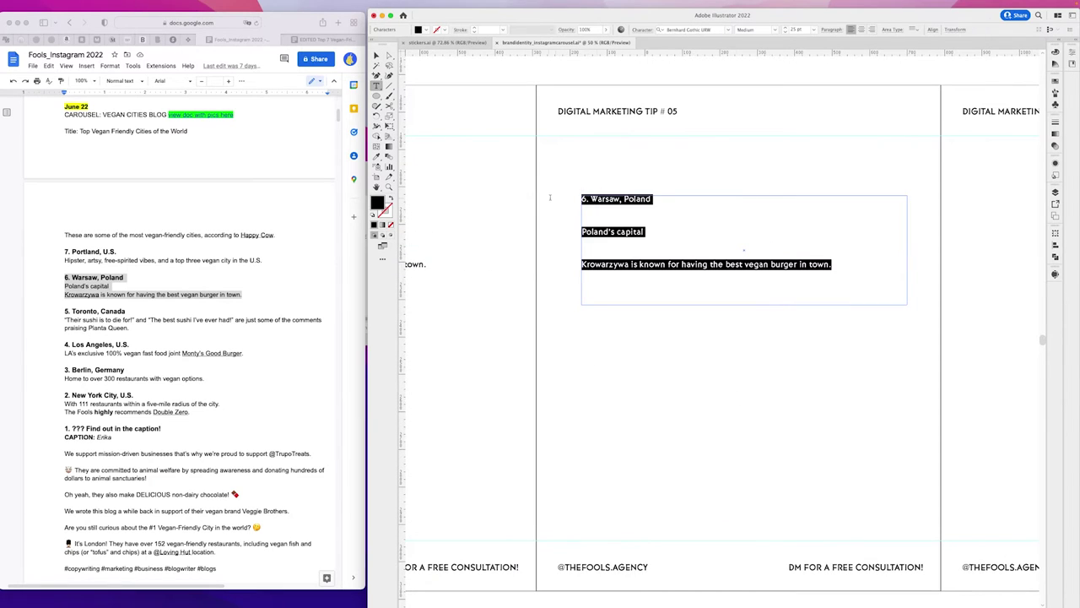
{"action": "left_click", "coordinate": [131, 329]}
{"action": "left_click_drag", "start_coordinate": [131, 330], "coordinate": [64, 311]}
{"action": "key", "text": "super+c"}
{"action": "left_click", "coordinate": [678, 277]}
{"action": "key", "text": "super+v"}
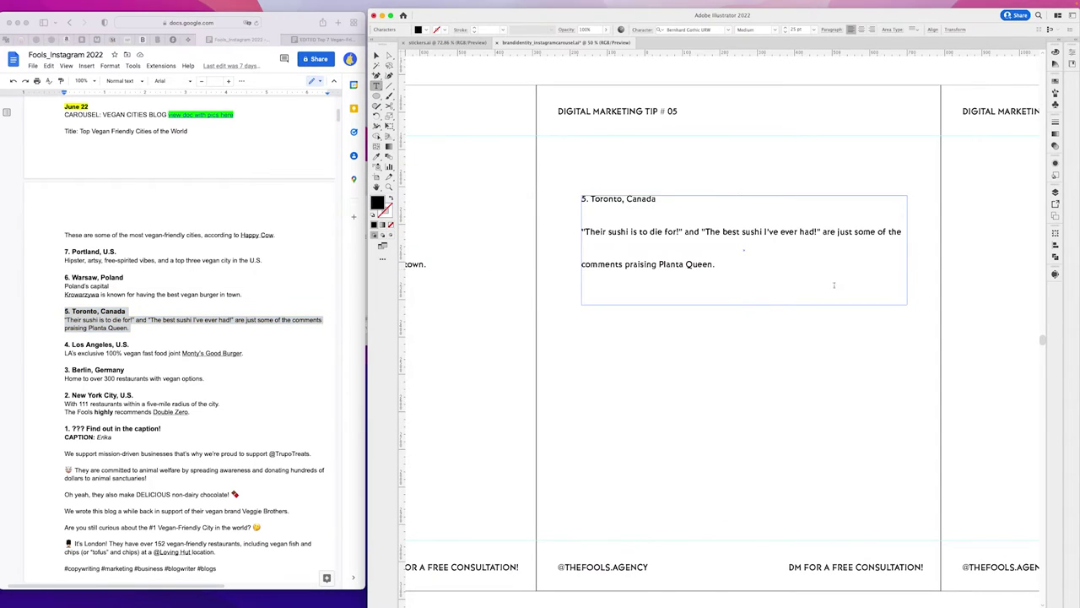
Step: Duplicate the Toronto text block onto the next slide and replace its wording with the document's "4. Los Angeles, U.S." heading and description
{"action": "key", "text": "Escape"}
{"action": "scroll", "coordinate": [675, 370], "scroll_direction": "right", "scroll_amount": 4}
{"action": "left_click_drag", "start_coordinate": [541, 228], "coordinate": [928, 229]}
{"action": "left_click", "coordinate": [917, 338]}
{"action": "scroll", "coordinate": [917, 338], "scroll_direction": "right", "scroll_amount": 4}
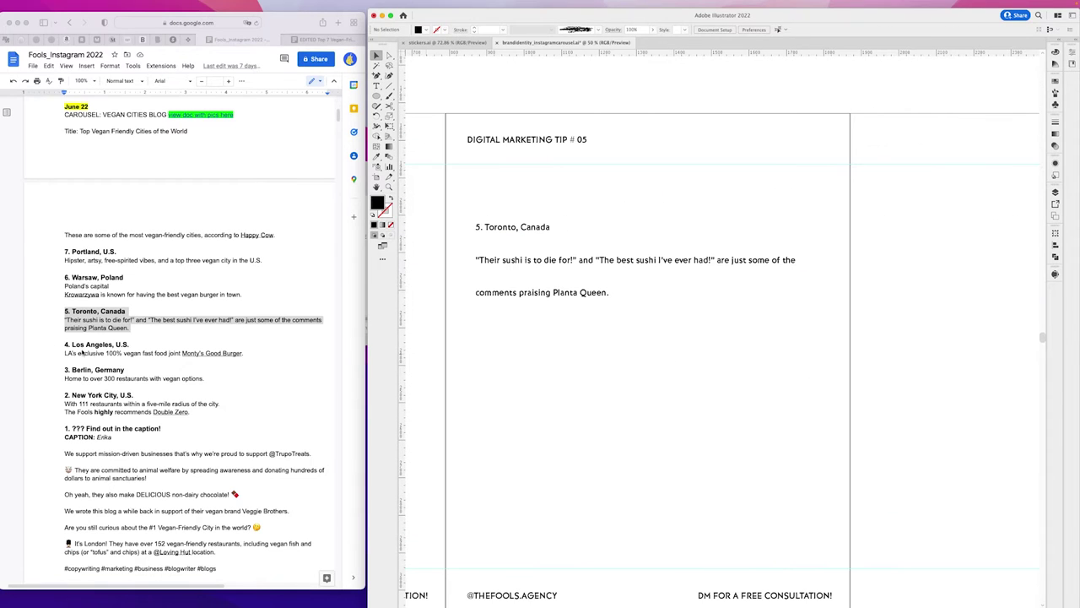
{"action": "left_click", "coordinate": [244, 353]}
{"action": "left_click_drag", "start_coordinate": [243, 353], "coordinate": [60, 343]}
{"action": "double_click", "coordinate": [547, 261]}
{"action": "key", "text": "super+a"}
{"action": "key", "text": "super+v"}
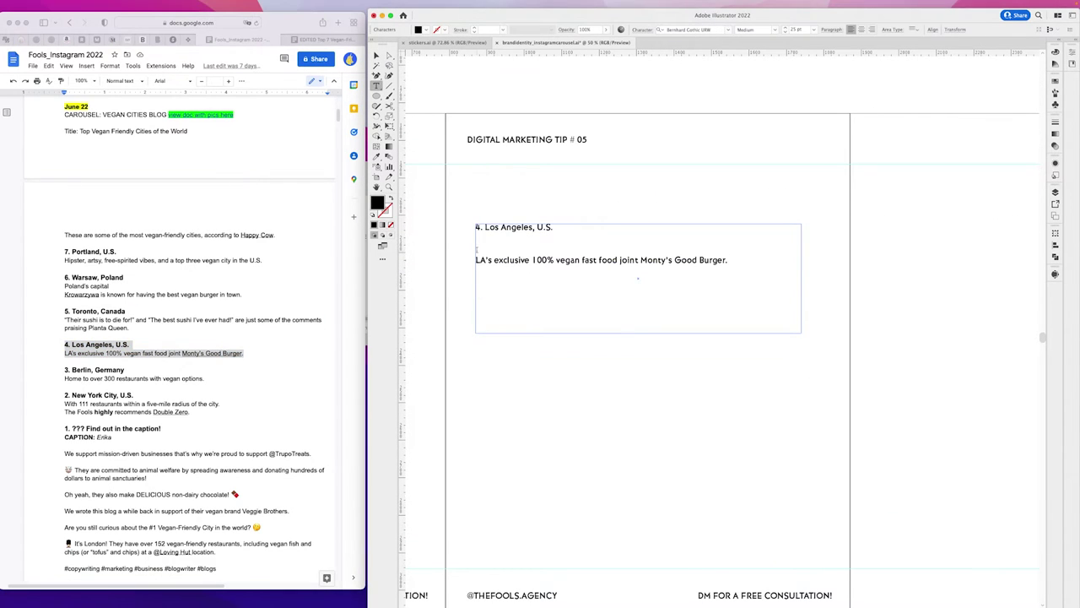
Step: Duplicate the Los Angeles text block onto the next slide and replace its wording with the document's "3. Berlin, Germany" heading and description
{"action": "key", "text": "Escape"}
{"action": "left_click", "coordinate": [204, 378]}
{"action": "left_click_drag", "start_coordinate": [204, 378], "coordinate": [61, 369]}
{"action": "left_click", "coordinate": [723, 388]}
{"action": "scroll", "coordinate": [723, 386], "scroll_direction": "right", "scroll_amount": 3}
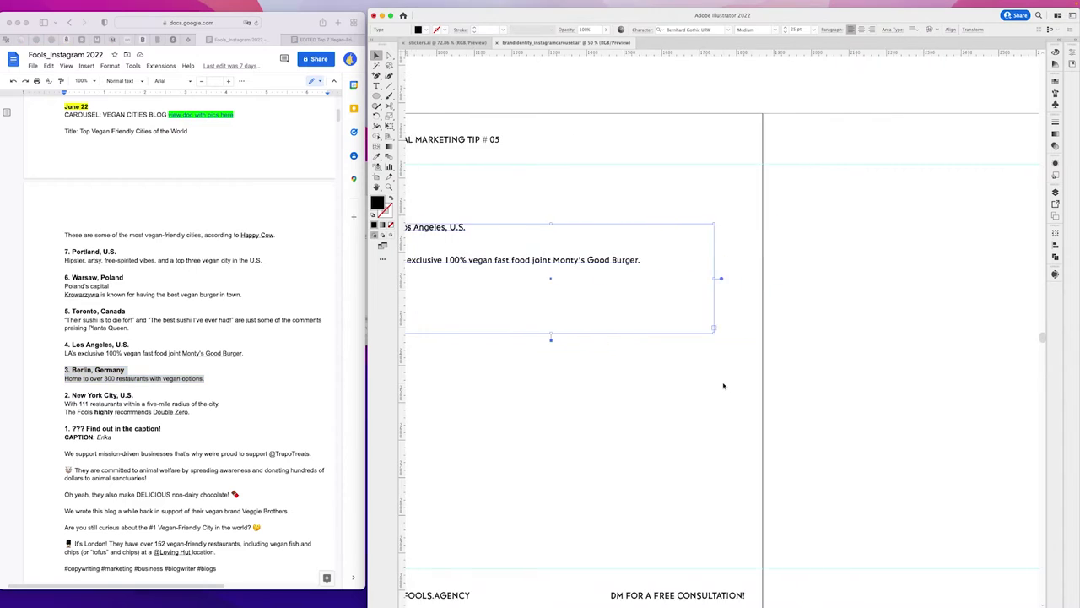
{"action": "left_click_drag", "start_coordinate": [505, 261], "coordinate": [921, 269]}
{"action": "scroll", "coordinate": [901, 281], "scroll_direction": "right", "scroll_amount": 4}
{"action": "scroll", "coordinate": [901, 281], "scroll_direction": "right", "scroll_amount": 3}
{"action": "double_click", "coordinate": [591, 260]}
{"action": "key", "text": "super+a"}
{"action": "key", "text": "super+v"}
{"action": "key", "text": "Escape"}
Step: Duplicate the Berlin text block onto the next slide and replace its wording with the document's "2. New York City, U.S." heading and two lines
{"action": "left_click", "coordinate": [189, 412]}
{"action": "left_click_drag", "start_coordinate": [190, 412], "coordinate": [72, 395]}
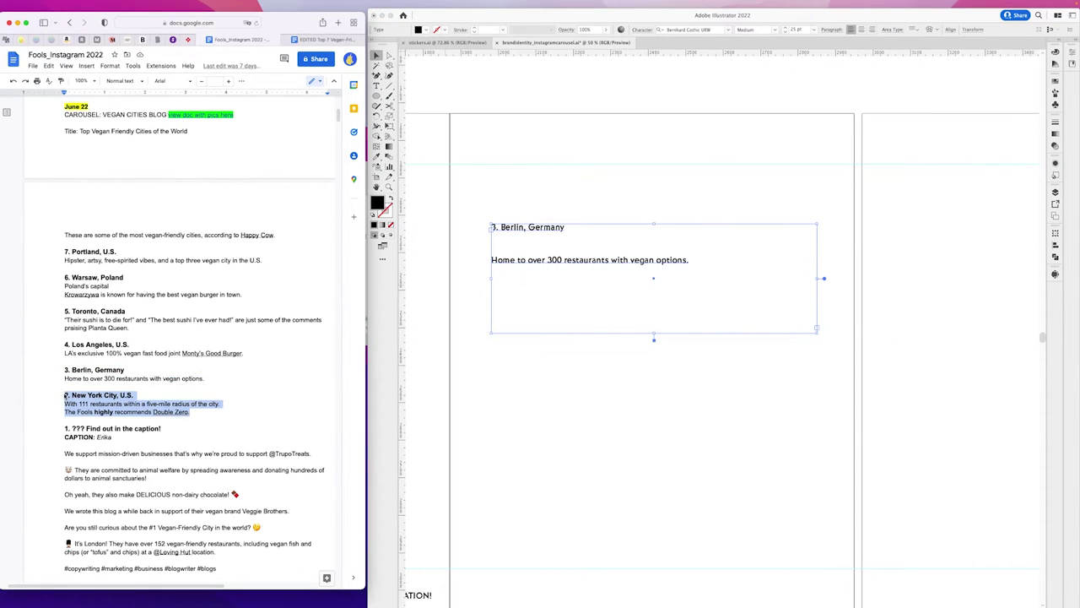
{"action": "left_click", "coordinate": [589, 264]}
{"action": "left_click_drag", "start_coordinate": [596, 261], "coordinate": [1011, 263]}
{"action": "scroll", "coordinate": [974, 278], "scroll_direction": "right", "scroll_amount": 4}
{"action": "key", "text": "t"}
{"action": "left_click_drag", "start_coordinate": [925, 261], "coordinate": [714, 229]}
{"action": "key", "text": "super+v"}
{"action": "key", "text": "Escape"}
Step: Duplicate the New York City text block onto the following slide and replace its wording with "1. ??? Find out in the caption!" from the document
{"action": "left_click", "coordinate": [929, 386]}
{"action": "left_click_drag", "start_coordinate": [929, 387], "coordinate": [692, 372]}
{"action": "left_click_drag", "start_coordinate": [437, 241], "coordinate": [869, 254]}
{"action": "left_click_drag", "start_coordinate": [161, 428], "coordinate": [49, 425]}
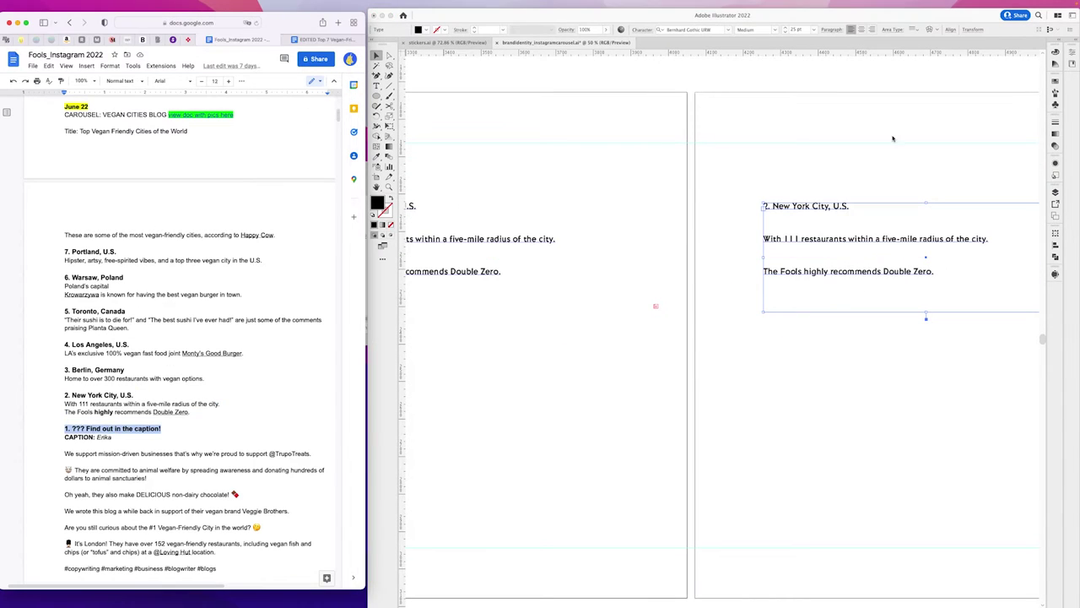
{"action": "double_click", "coordinate": [764, 211]}
{"action": "key", "text": "super+a"}
{"action": "key", "text": "super+v"}
{"action": "key", "text": "Escape"}
{"action": "left_click", "coordinate": [842, 195]}
Step: Minimize the copy document's browser window and widen the Illustrator window across the desktop to view the carousel slides side by side
{"action": "key", "text": "z"}
{"action": "left_click_drag", "start_coordinate": [870, 187], "coordinate": [651, 215]}
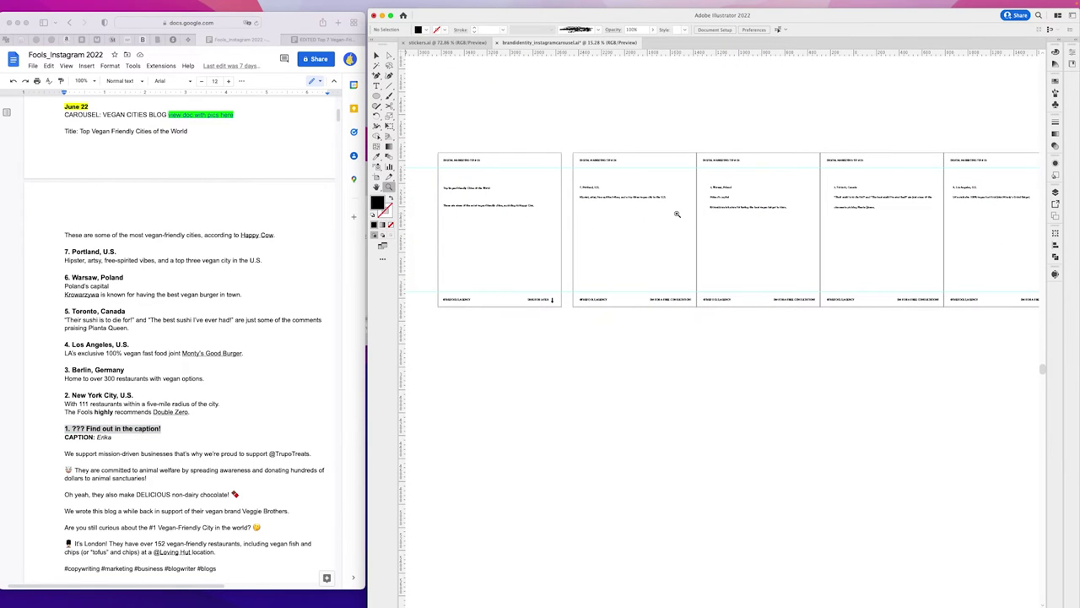
{"action": "left_click_drag", "start_coordinate": [480, 212], "coordinate": [607, 254]}
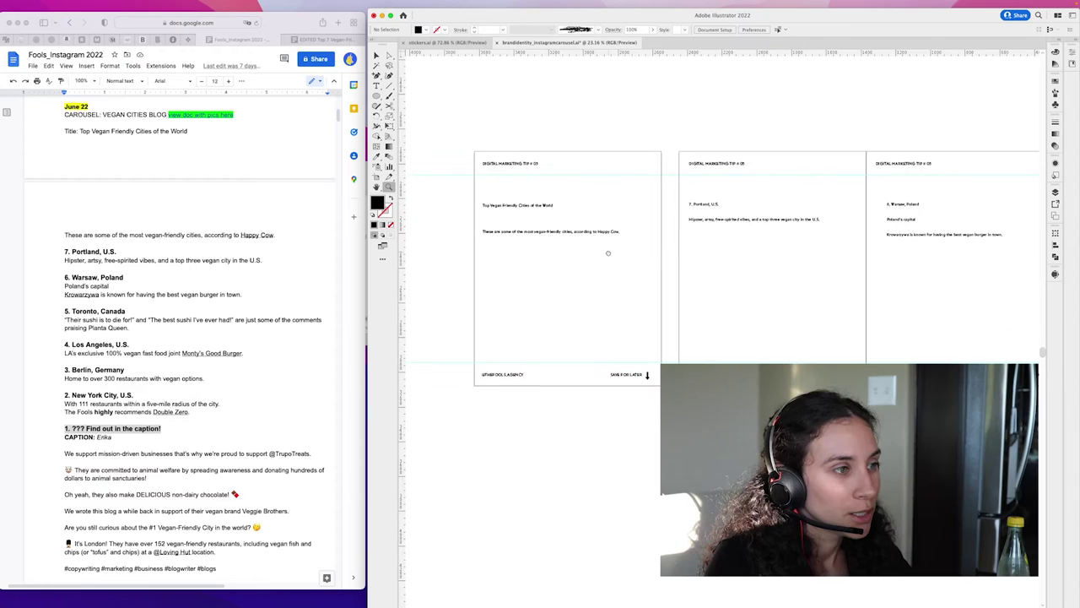
{"action": "left_click", "coordinate": [19, 22]}
{"action": "left_click_drag", "start_coordinate": [456, 16], "coordinate": [431, 15]}
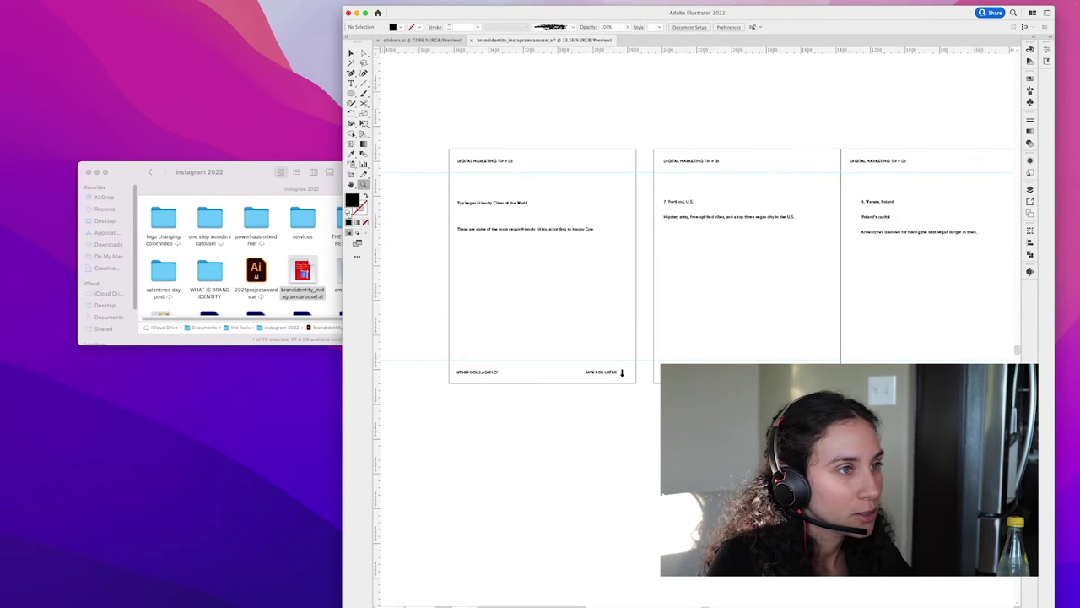
{"action": "left_click_drag", "start_coordinate": [344, 299], "coordinate": [30, 299]}
{"action": "key", "text": "v"}
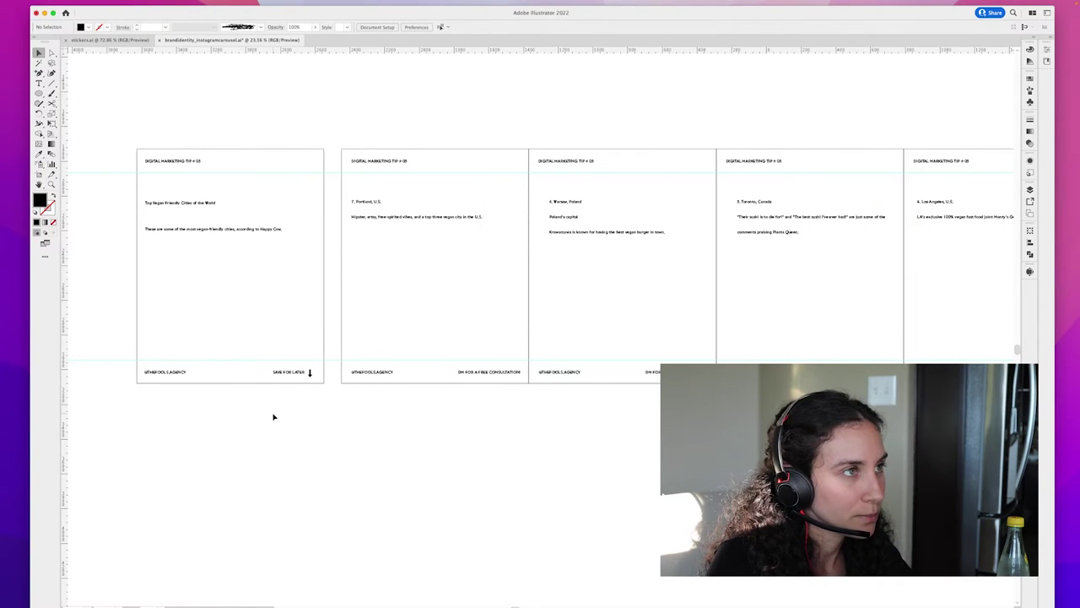
{"action": "scroll", "coordinate": [273, 415], "scroll_direction": "right", "scroll_amount": 1}
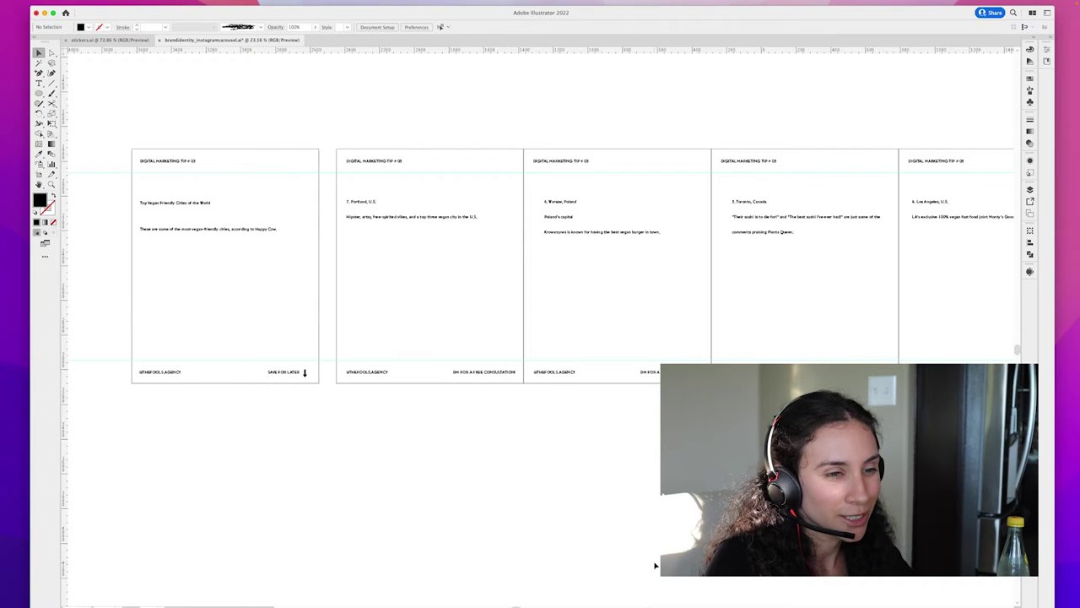
Step: Bring back the browser window, load instagram.com in a new tab and open the signed-in account's profile page
{"action": "mouse_move", "coordinate": [688, 604]}
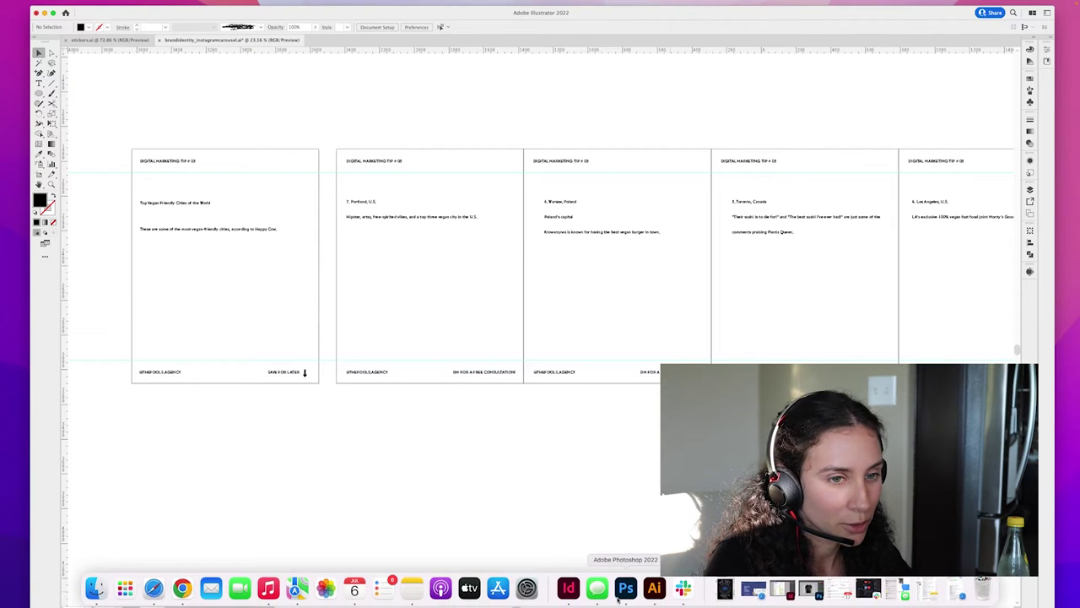
{"action": "left_click", "coordinate": [955, 590]}
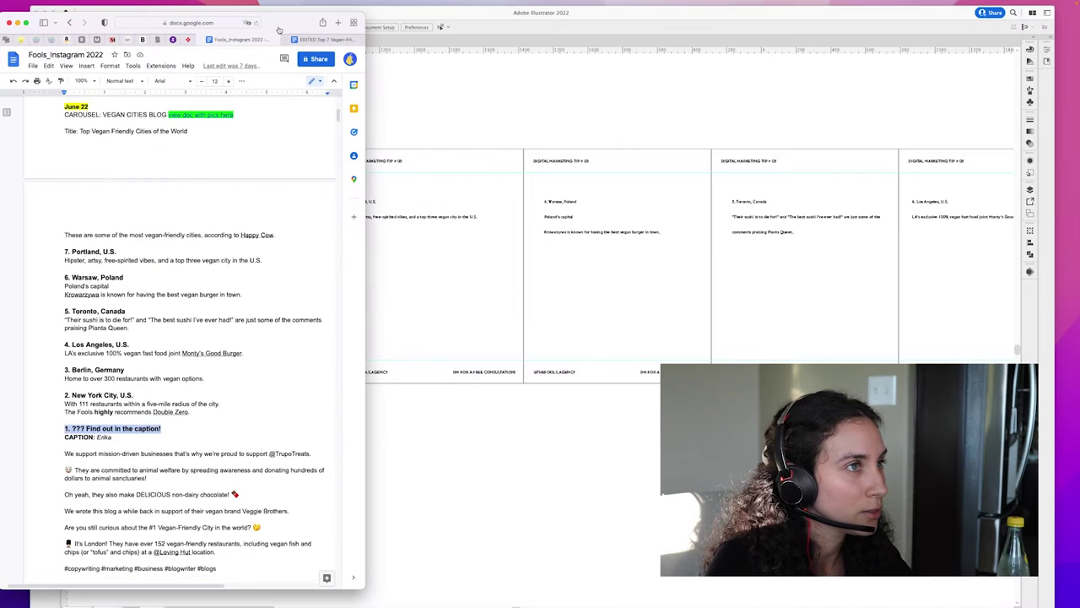
{"action": "left_click_drag", "start_coordinate": [279, 27], "coordinate": [428, 31]}
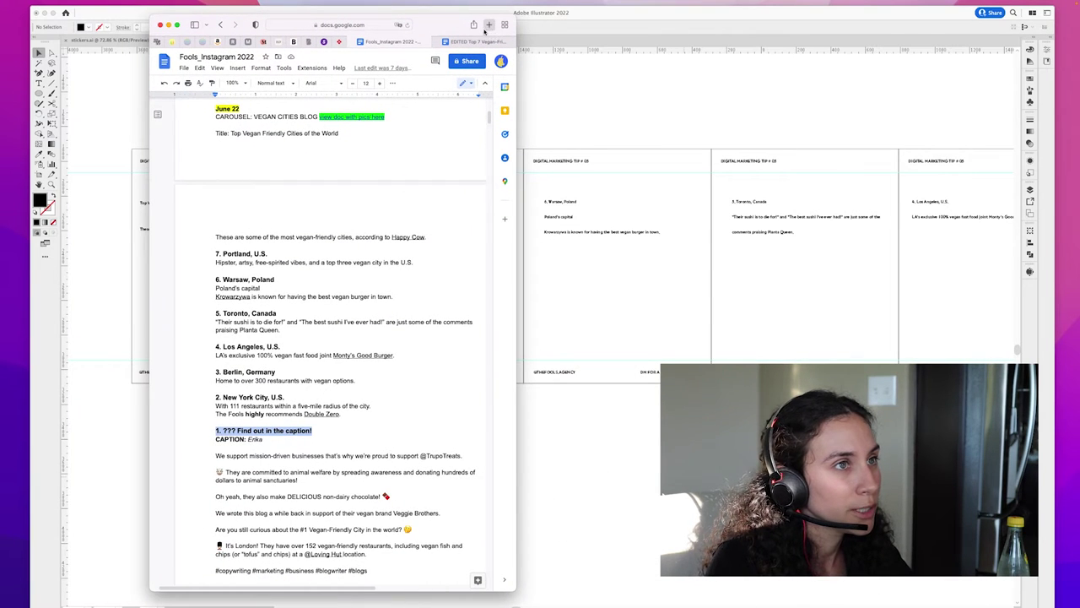
{"action": "left_click", "coordinate": [487, 25]}
{"action": "type", "text": "instagram.com"}
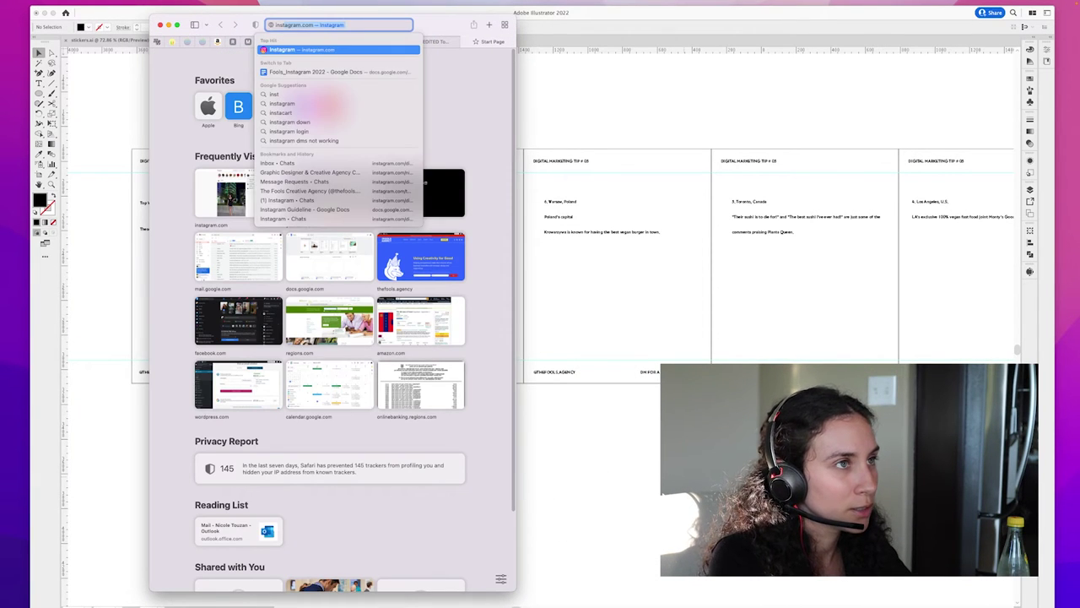
{"action": "key", "text": "Return"}
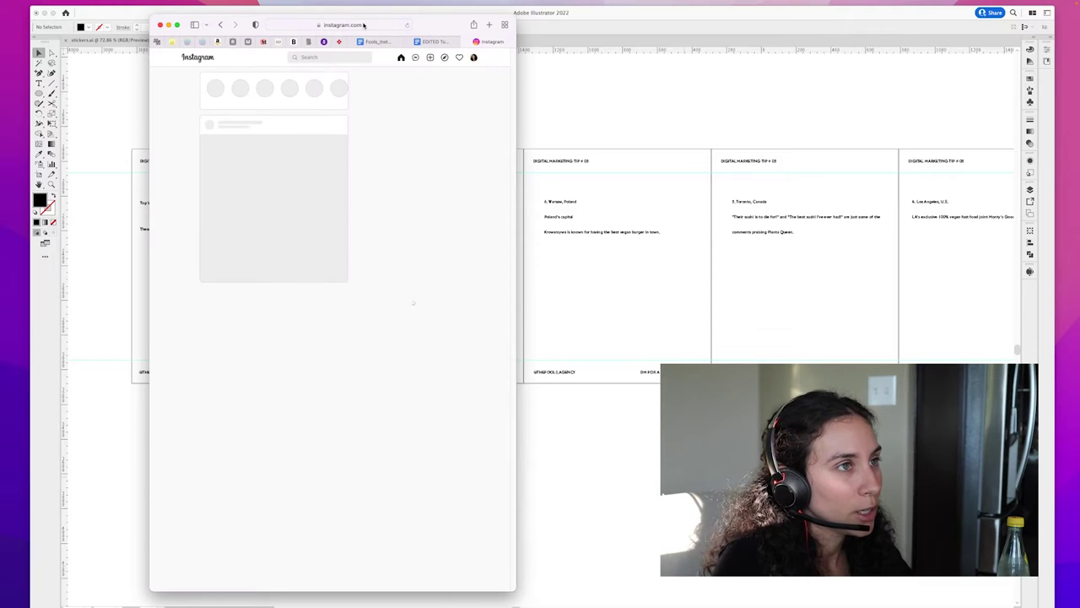
{"action": "left_click", "coordinate": [474, 58]}
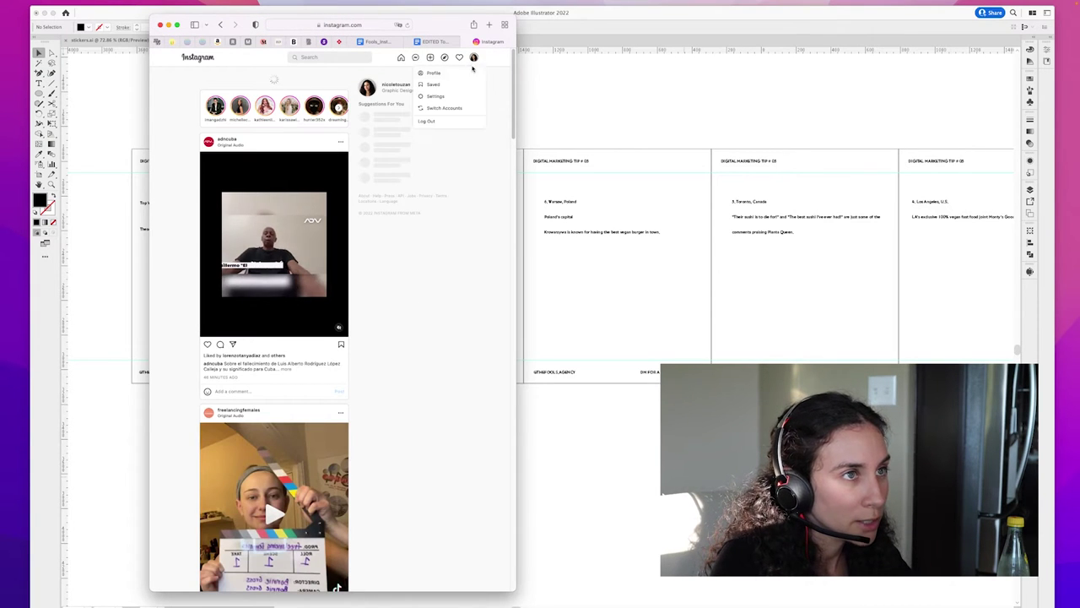
{"action": "left_click", "coordinate": [453, 166]}
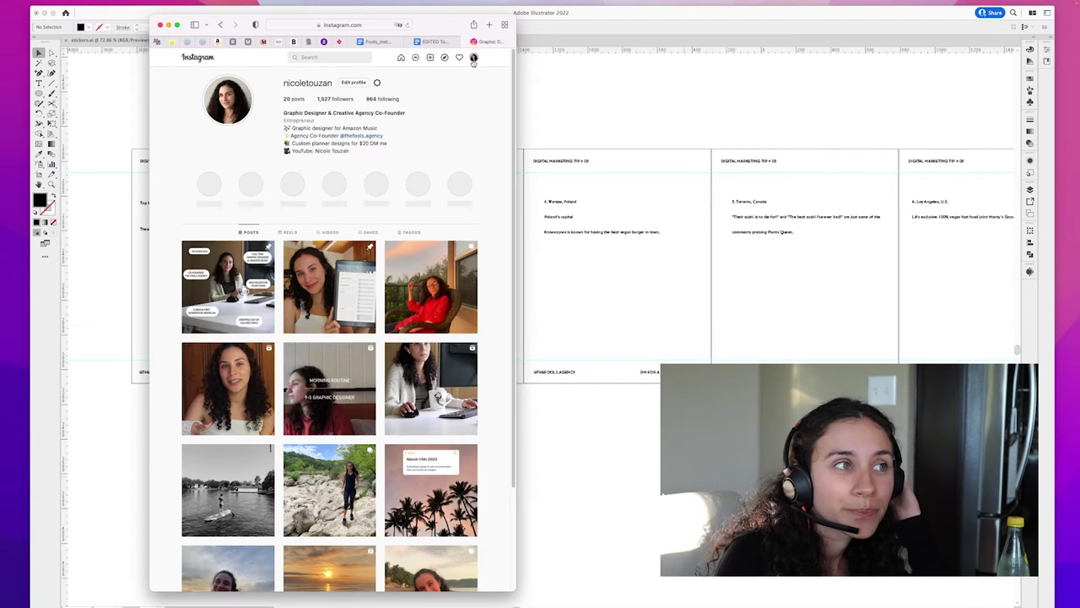
Step: Examine the post designs on the thefools.agency Instagram profile for style references, and minimize the browser
{"action": "left_click", "coordinate": [359, 136]}
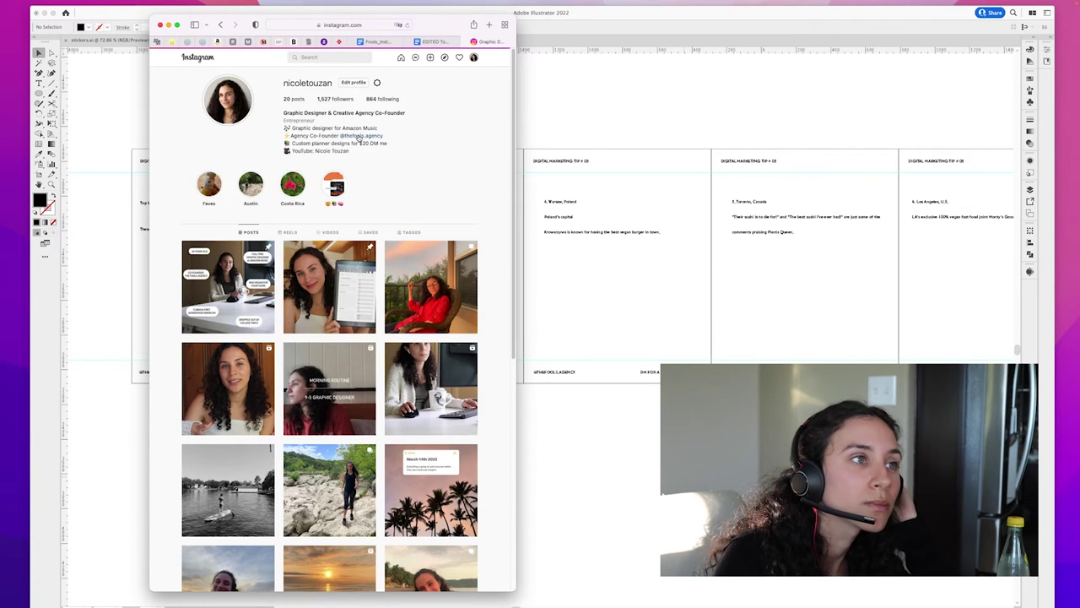
{"action": "scroll", "coordinate": [495, 223], "scroll_direction": "down", "scroll_amount": 1}
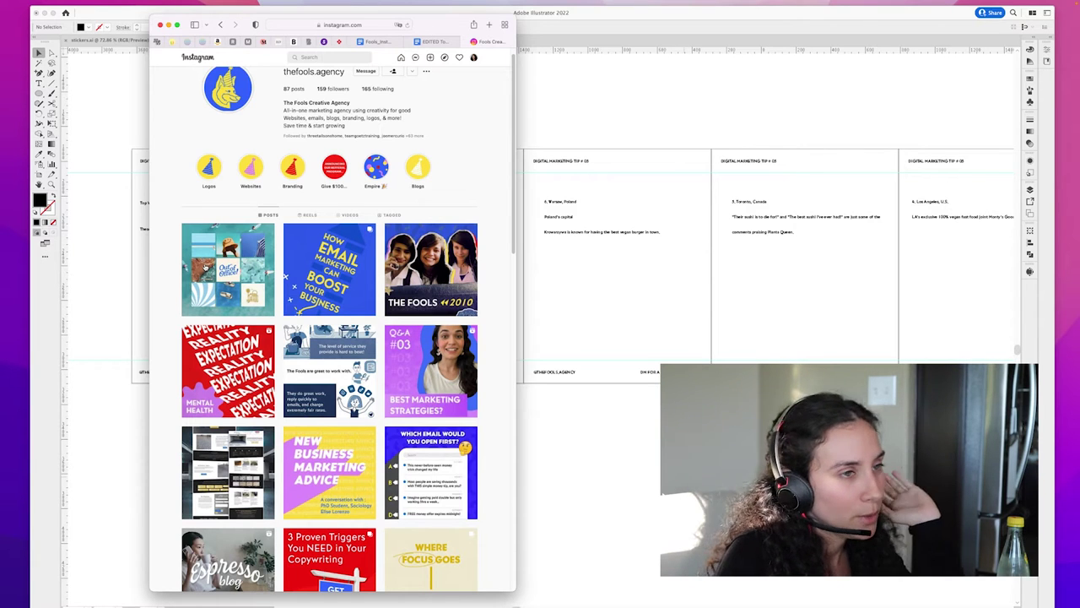
{"action": "scroll", "coordinate": [207, 264], "scroll_direction": "down", "scroll_amount": 10}
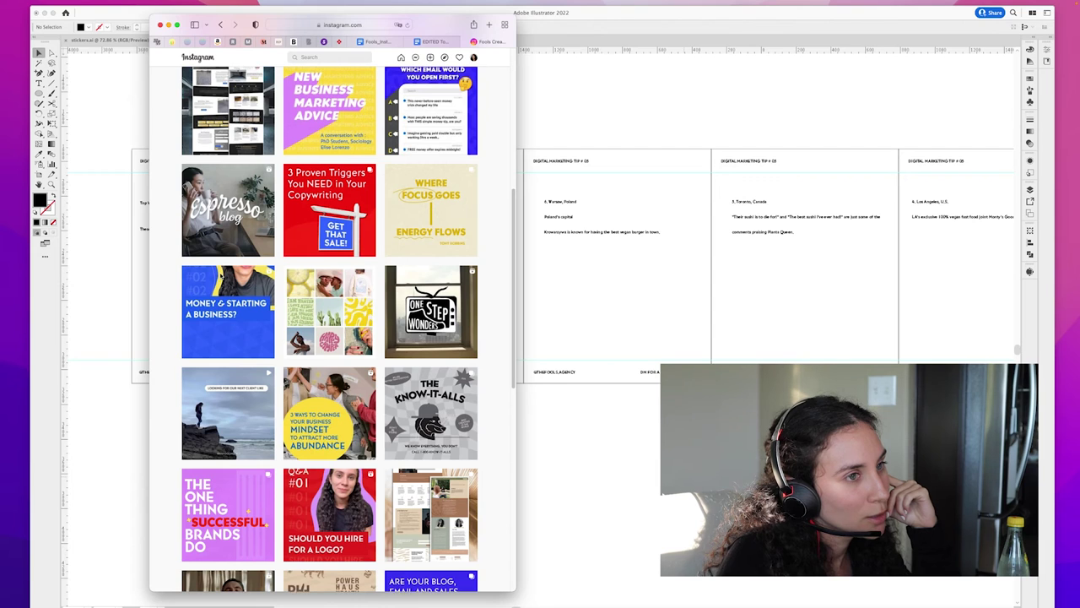
{"action": "scroll", "coordinate": [220, 274], "scroll_direction": "up", "scroll_amount": 3}
{"action": "scroll", "coordinate": [220, 276], "scroll_direction": "up", "scroll_amount": 5}
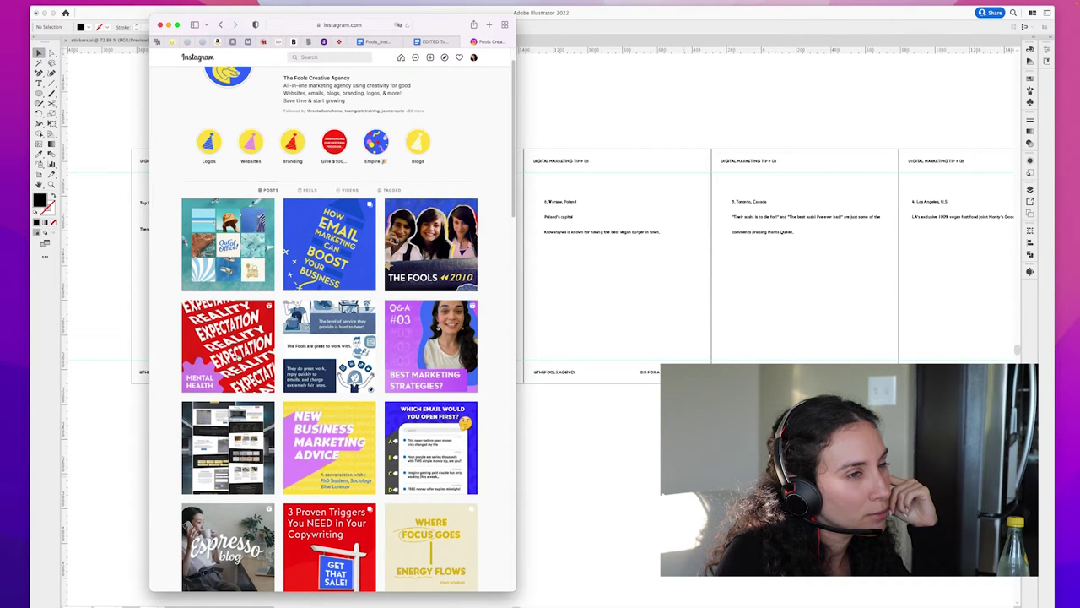
{"action": "left_click", "coordinate": [168, 26]}
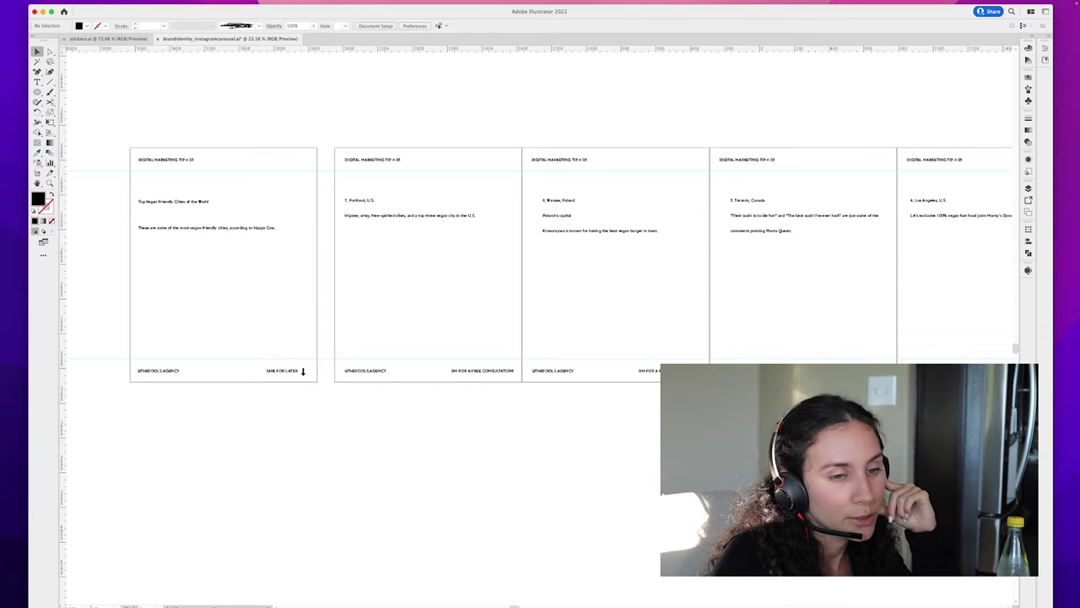
Step: Reopen the browser and examine the photos and city sections in the "EDITED Top 7 Vegan-Friendly Cities" document
{"action": "mouse_move", "coordinate": [541, 606]}
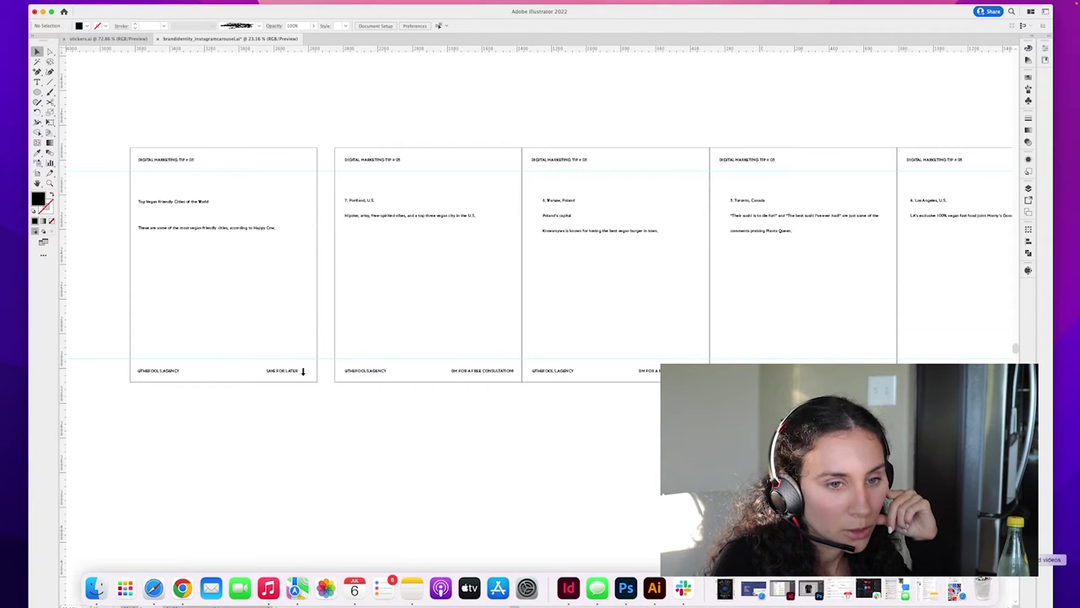
{"action": "left_click", "coordinate": [955, 589]}
{"action": "left_click", "coordinate": [426, 41]}
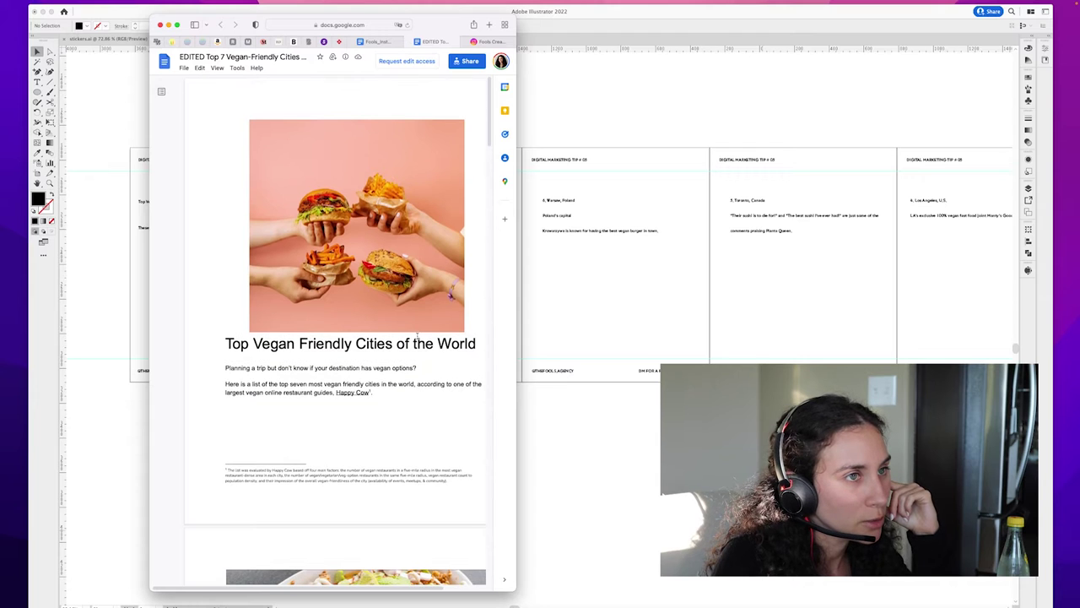
{"action": "scroll", "coordinate": [417, 336], "scroll_direction": "down", "scroll_amount": 1}
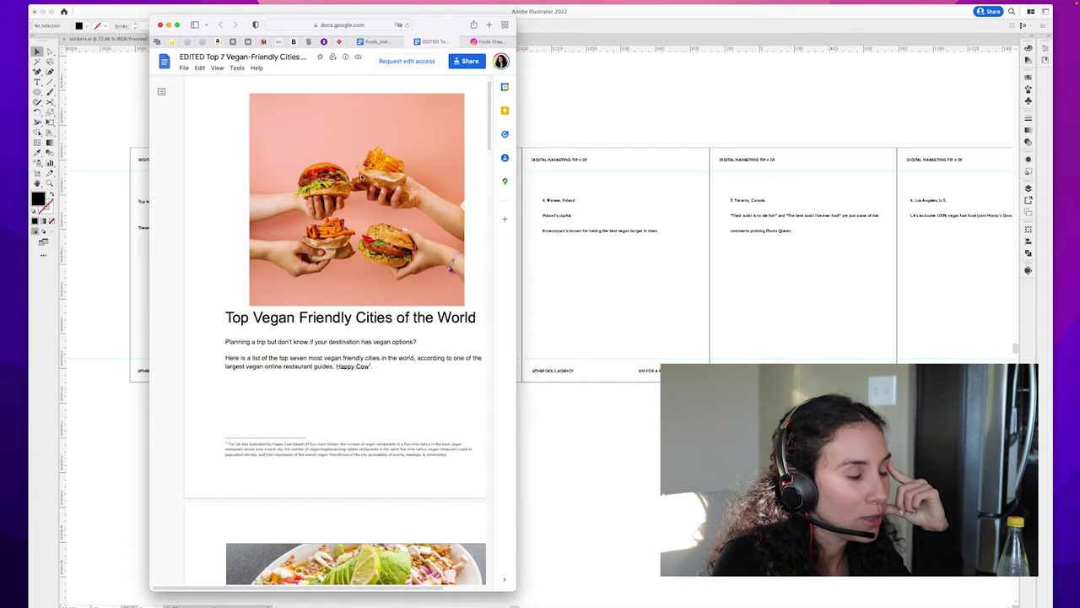
{"action": "scroll", "coordinate": [388, 243], "scroll_direction": "down", "scroll_amount": 5}
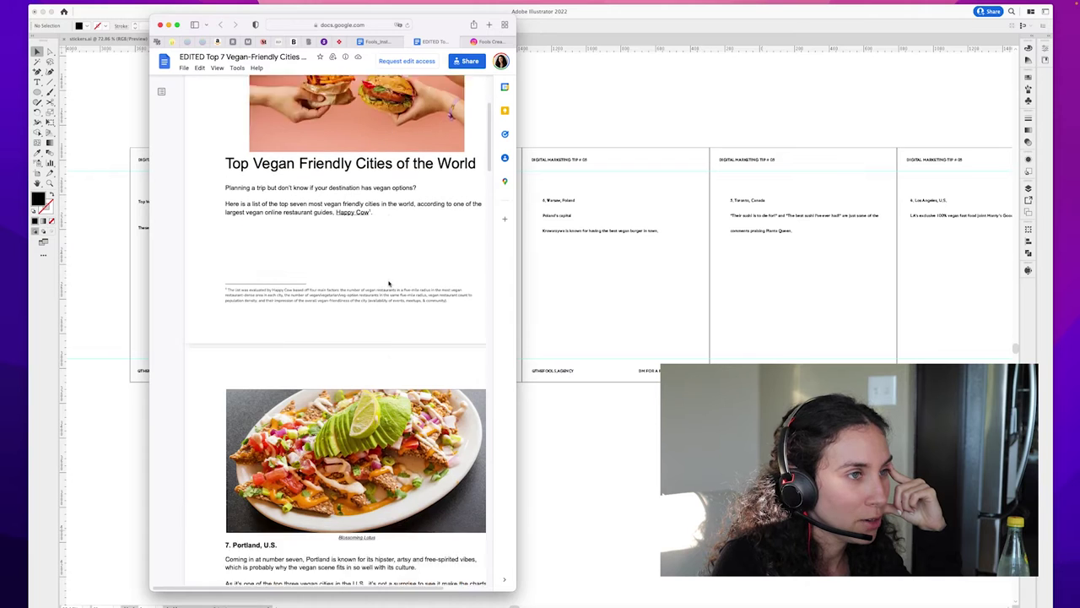
{"action": "scroll", "coordinate": [416, 453], "scroll_direction": "down", "scroll_amount": 2}
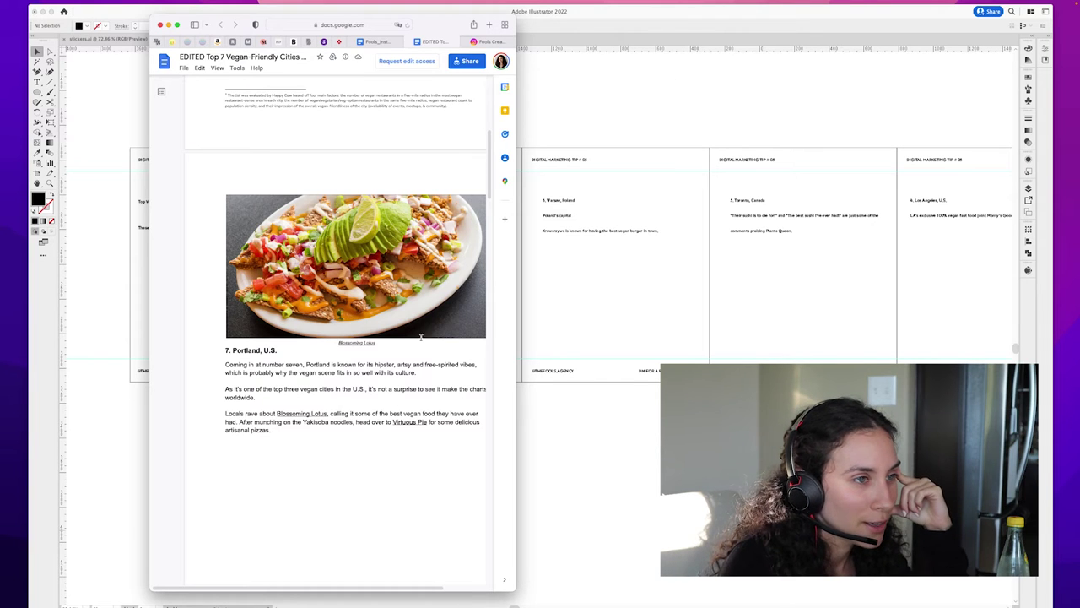
{"action": "scroll", "coordinate": [423, 339], "scroll_direction": "down", "scroll_amount": 5}
{"action": "scroll", "coordinate": [423, 339], "scroll_direction": "down", "scroll_amount": 4}
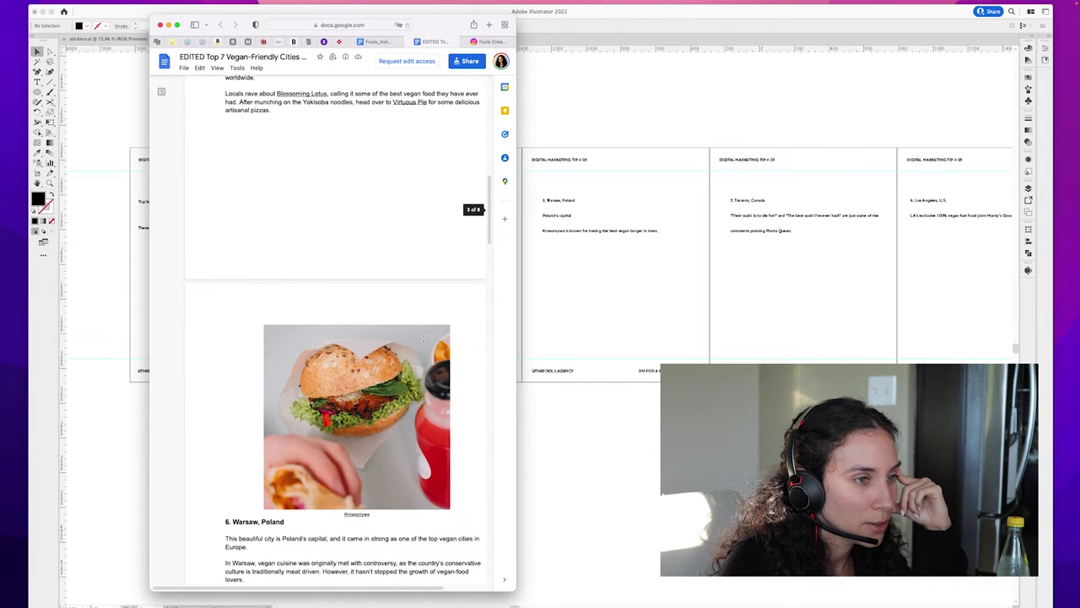
{"action": "scroll", "coordinate": [423, 339], "scroll_direction": "down", "scroll_amount": 10}
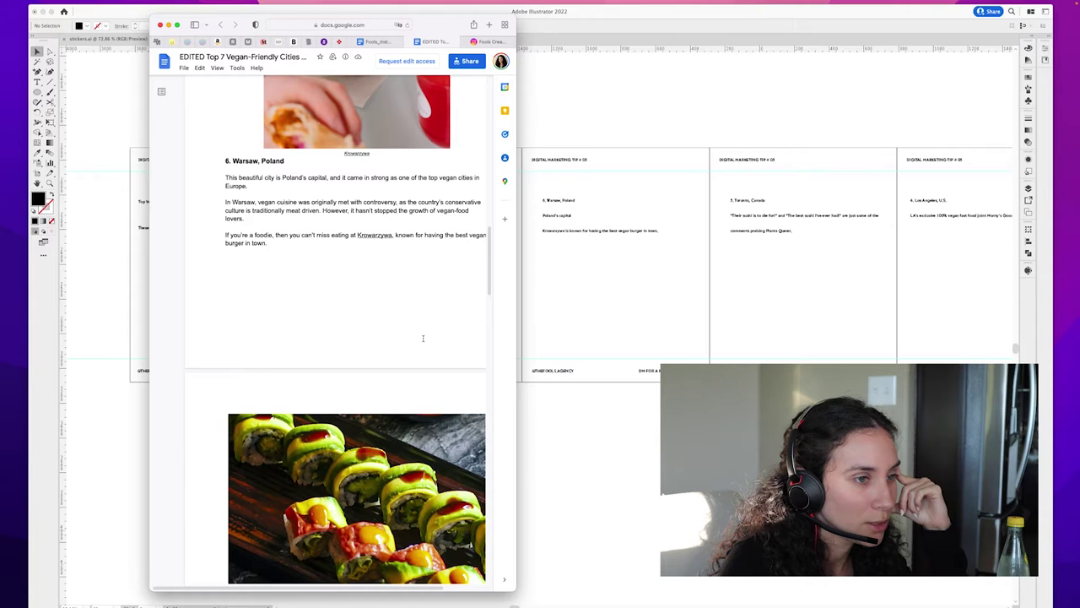
{"action": "scroll", "coordinate": [423, 338], "scroll_direction": "up", "scroll_amount": 20}
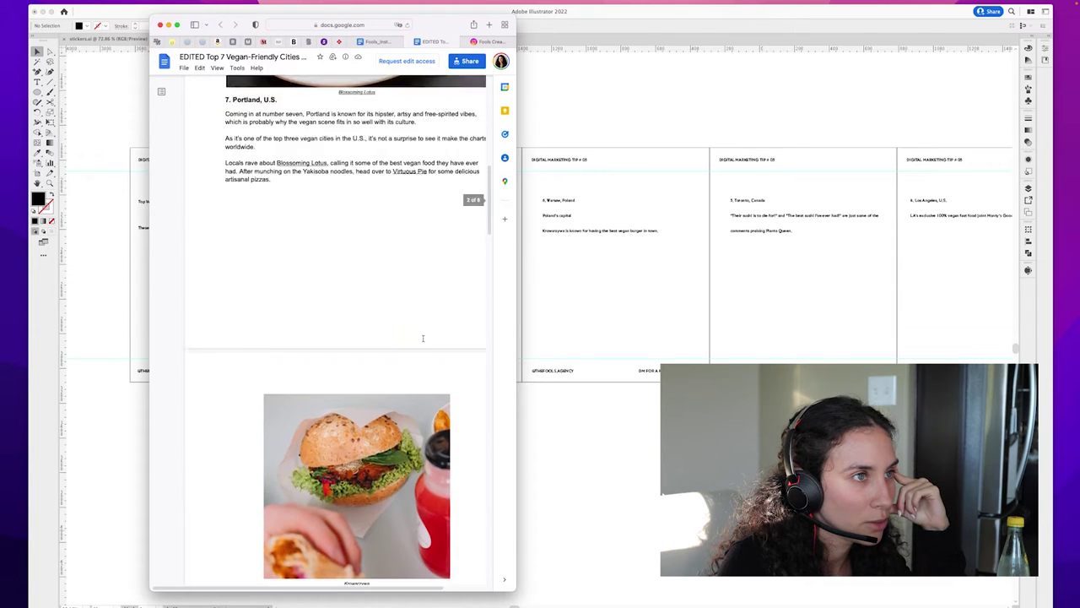
{"action": "scroll", "coordinate": [423, 340], "scroll_direction": "up", "scroll_amount": 8}
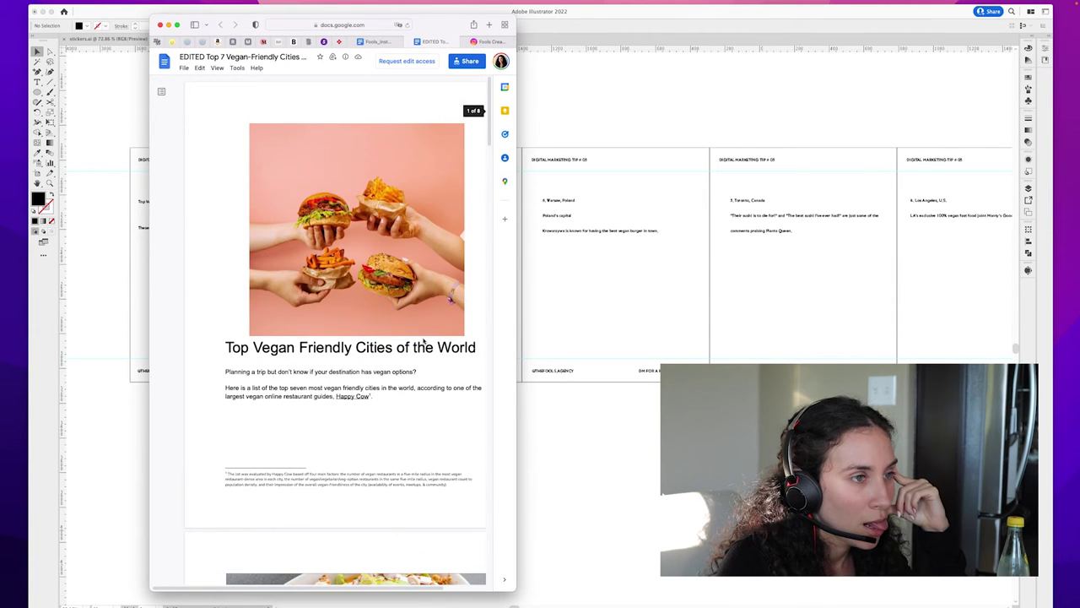
{"action": "scroll", "coordinate": [423, 340], "scroll_direction": "down", "scroll_amount": 3}
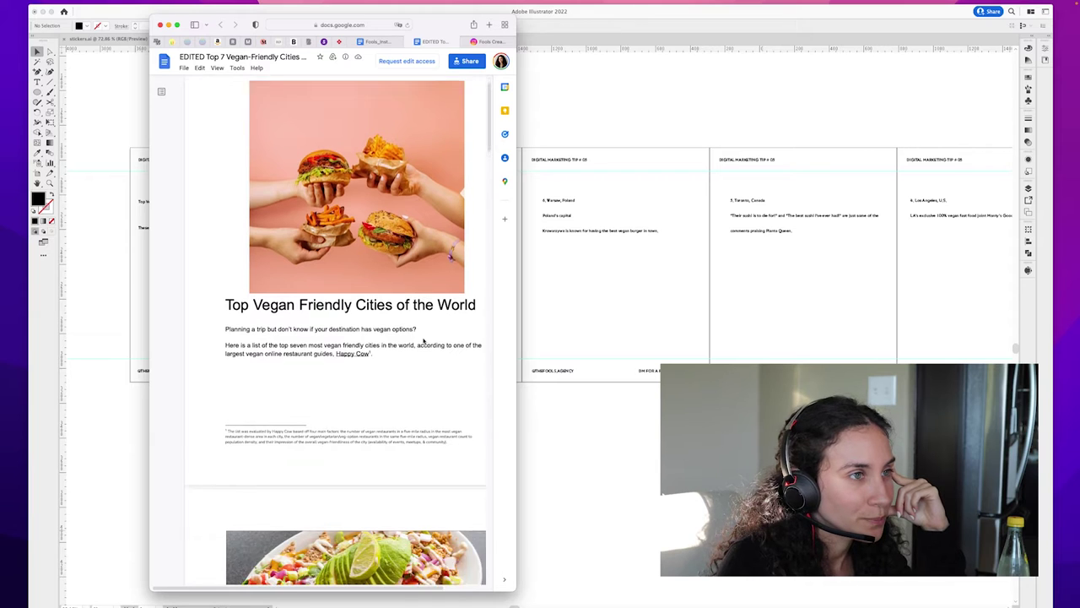
{"action": "scroll", "coordinate": [423, 340], "scroll_direction": "up", "scroll_amount": 3}
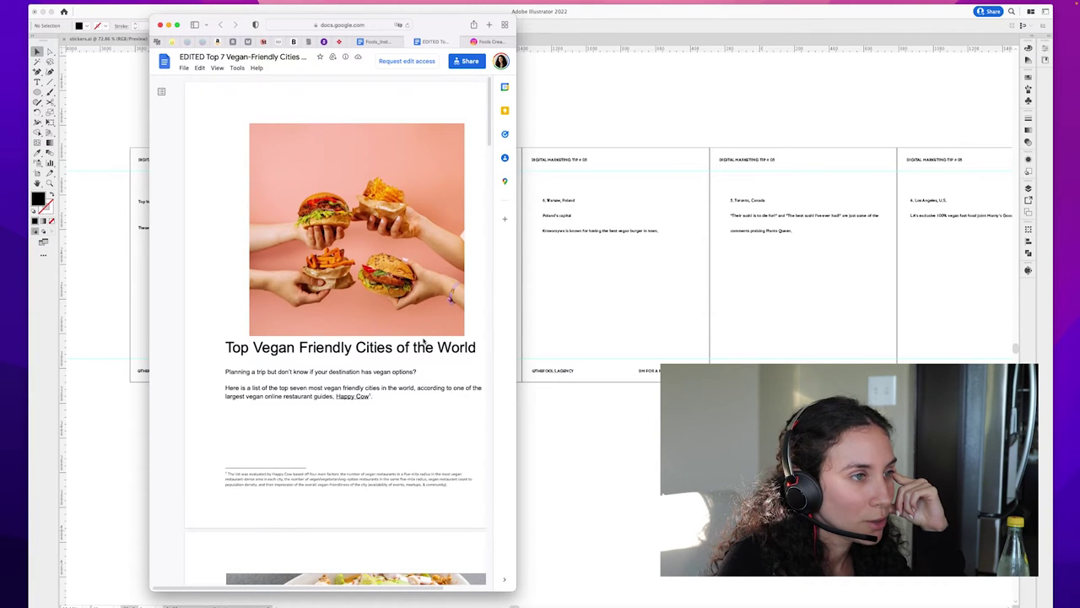
{"action": "scroll", "coordinate": [425, 342], "scroll_direction": "down", "scroll_amount": 1}
{"action": "scroll", "coordinate": [422, 340], "scroll_direction": "up", "scroll_amount": 1}
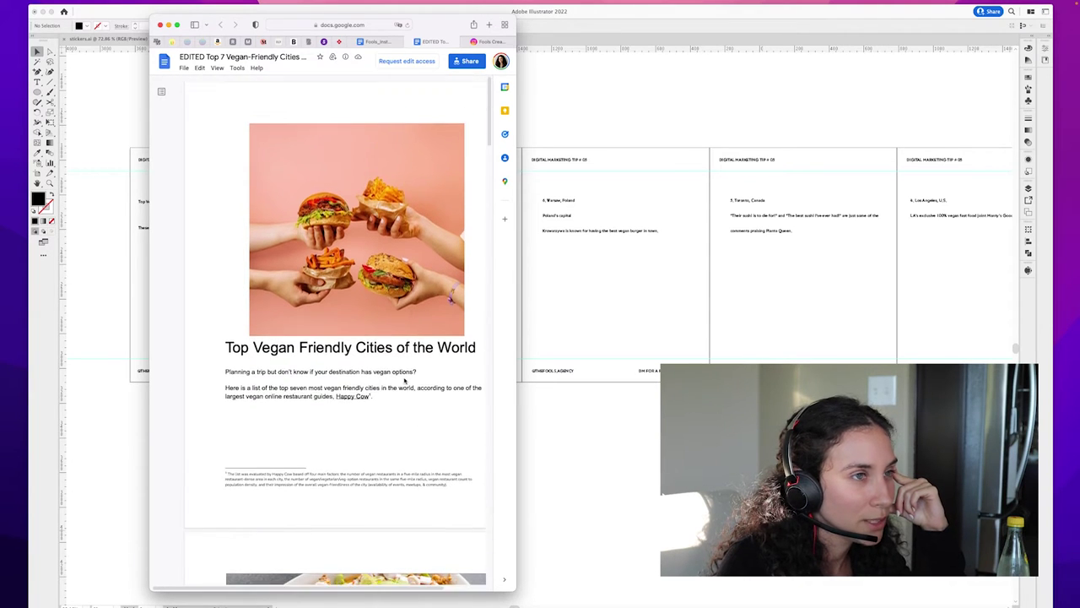
{"action": "scroll", "coordinate": [404, 380], "scroll_direction": "down", "scroll_amount": 1}
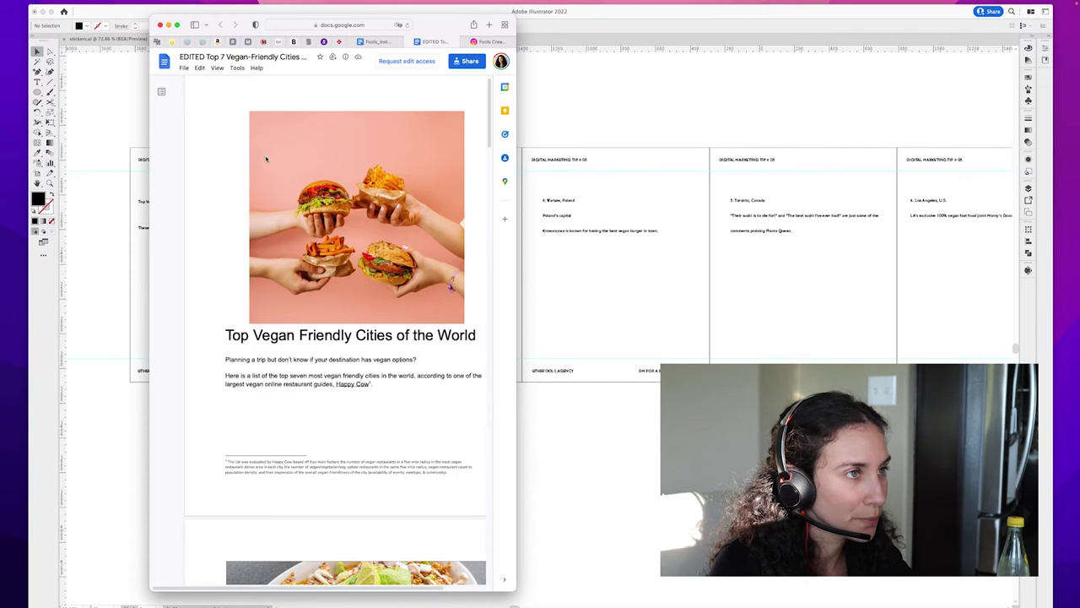
{"action": "right_click", "coordinate": [284, 160]}
{"action": "right_click", "coordinate": [325, 224]}
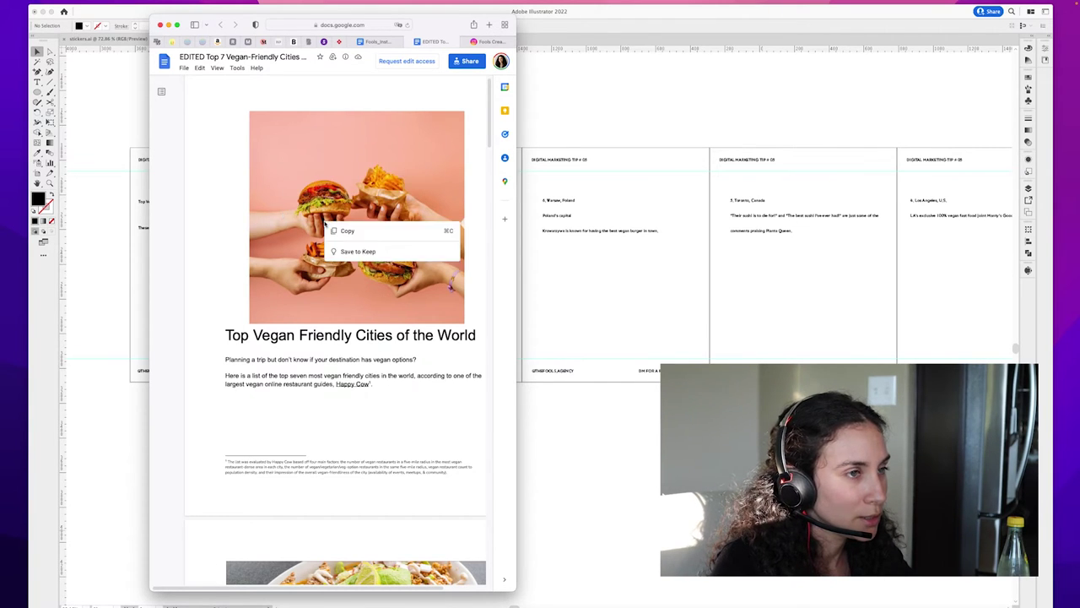
{"action": "left_click", "coordinate": [357, 289]}
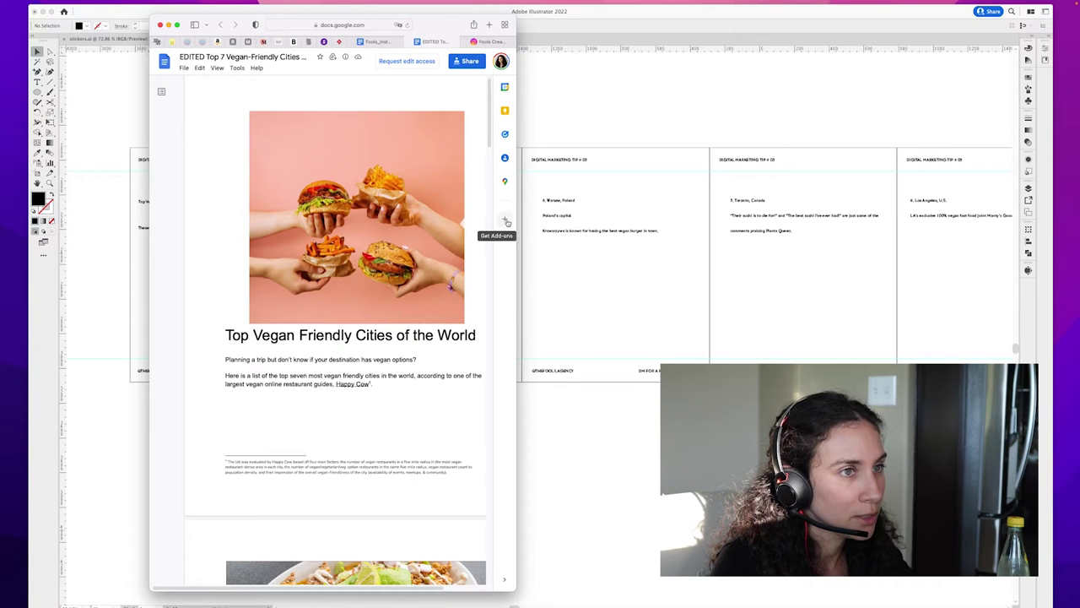
Step: Launch the macOS Screenshot tool and capture the cover photo of hands holding burgers
{"action": "mouse_move", "coordinate": [997, 6]}
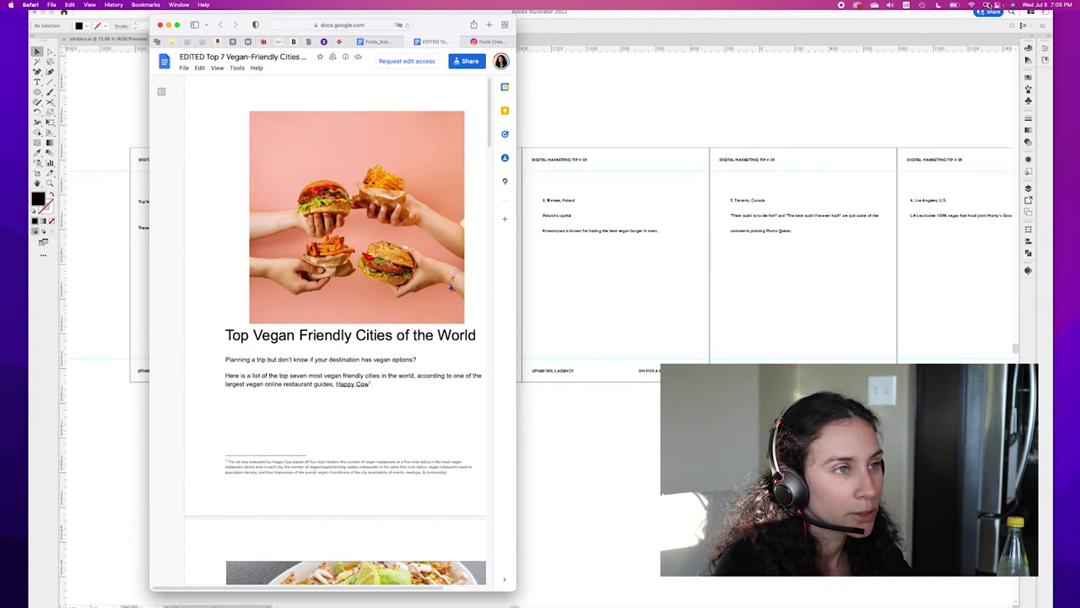
{"action": "left_click", "coordinate": [986, 5]}
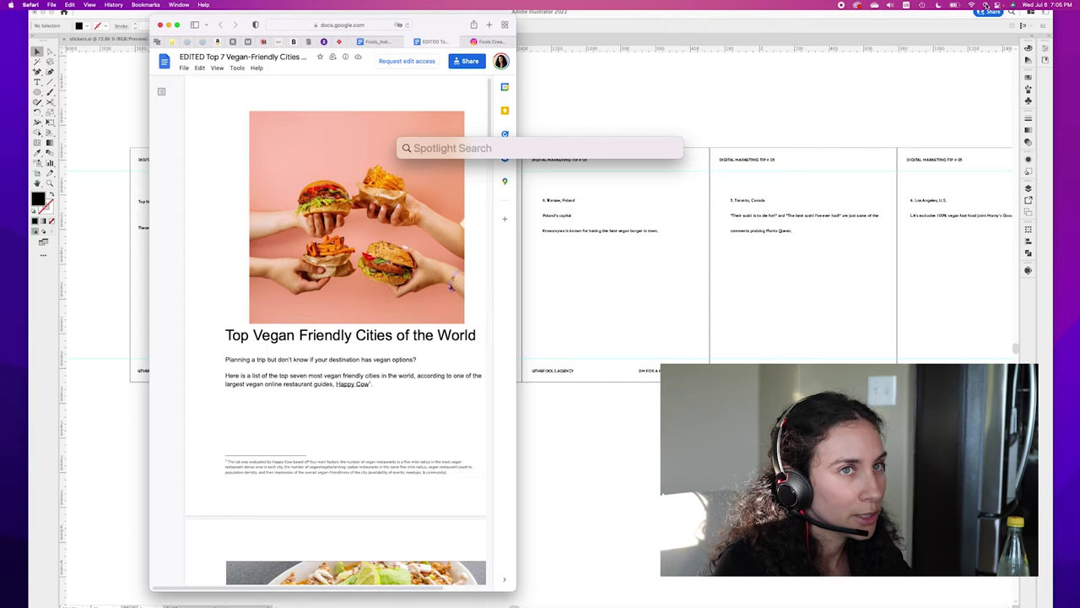
{"action": "type", "text": "scree"}
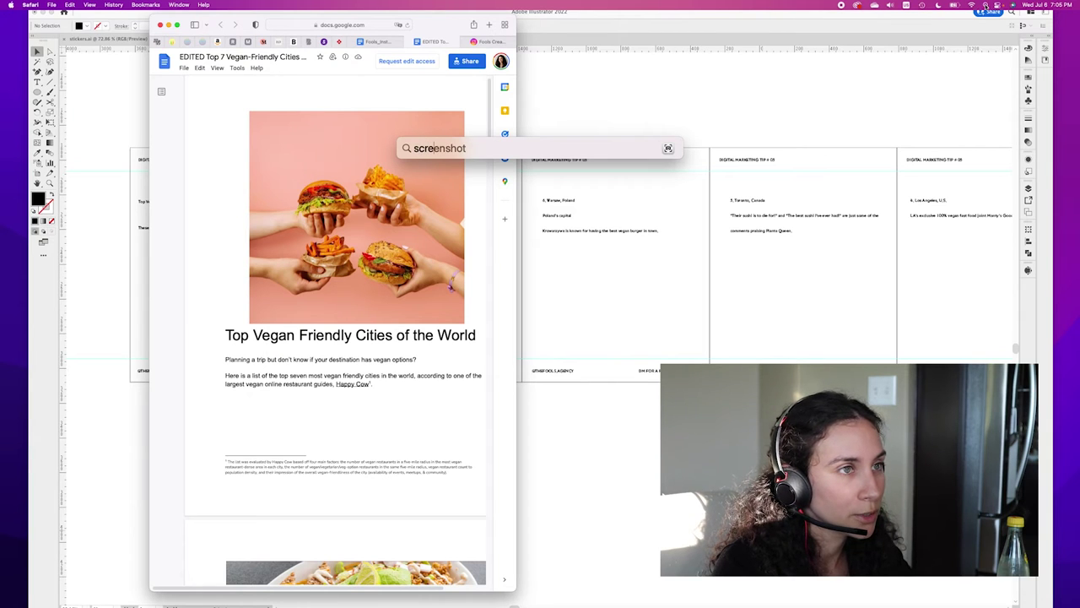
{"action": "left_click", "coordinate": [432, 170]}
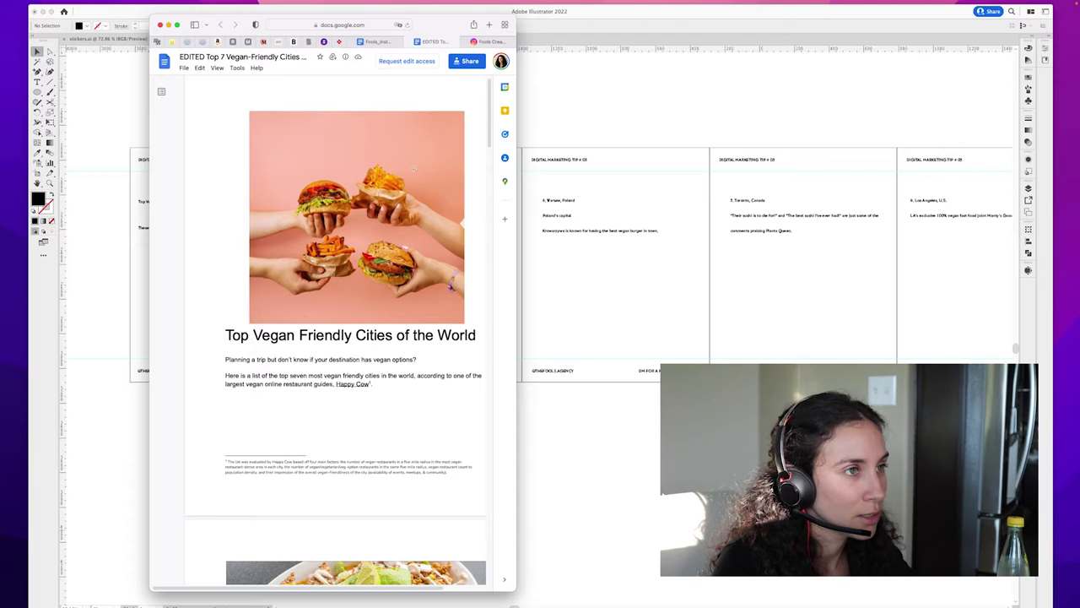
{"action": "left_click_drag", "start_coordinate": [249, 146], "coordinate": [464, 309]}
{"action": "key", "text": "Return"}
Step: Take a screenshot of the Blossoming Lotus avocado dish photo above the "7. Portland, U.S." section
{"action": "scroll", "coordinate": [228, 316], "scroll_direction": "down", "scroll_amount": 5}
{"action": "scroll", "coordinate": [228, 316], "scroll_direction": "right", "scroll_amount": 2}
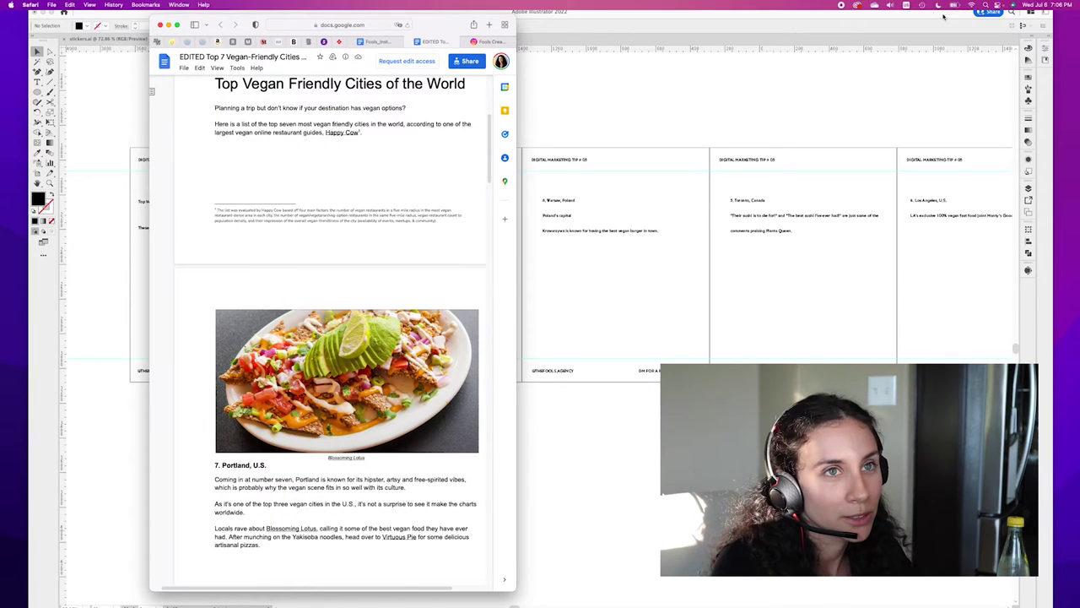
{"action": "left_click", "coordinate": [984, 4]}
{"action": "type", "text": "scree"}
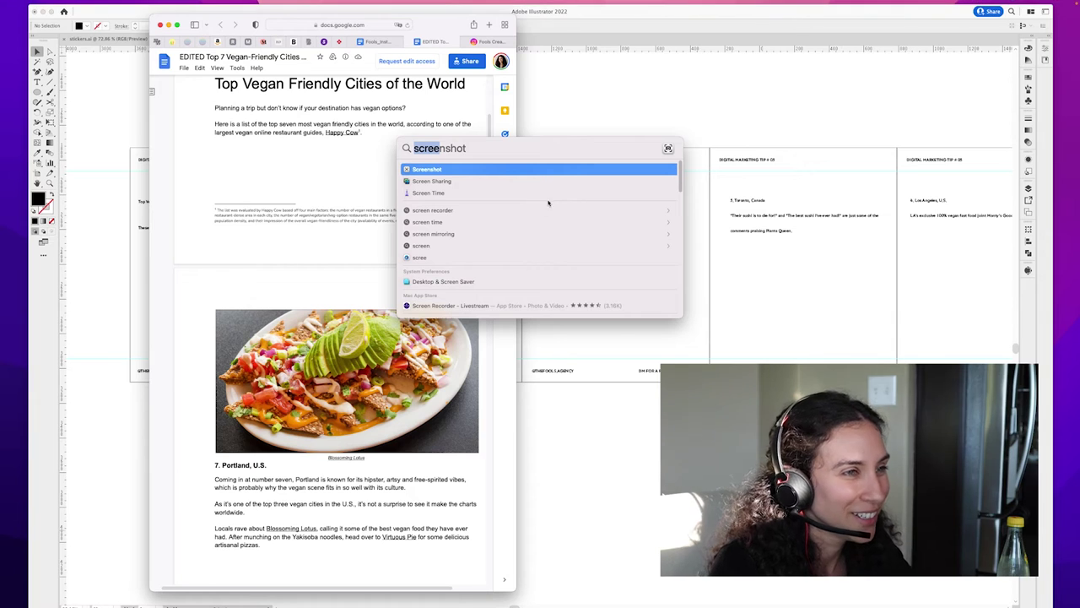
{"action": "left_click", "coordinate": [452, 170]}
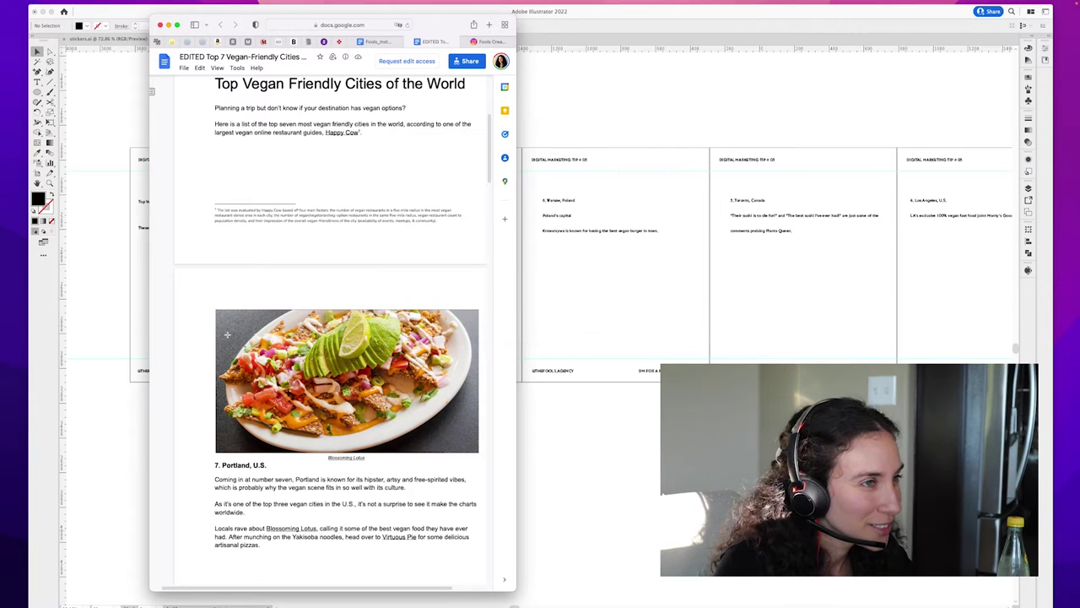
{"action": "left_click_drag", "start_coordinate": [216, 310], "coordinate": [475, 451]}
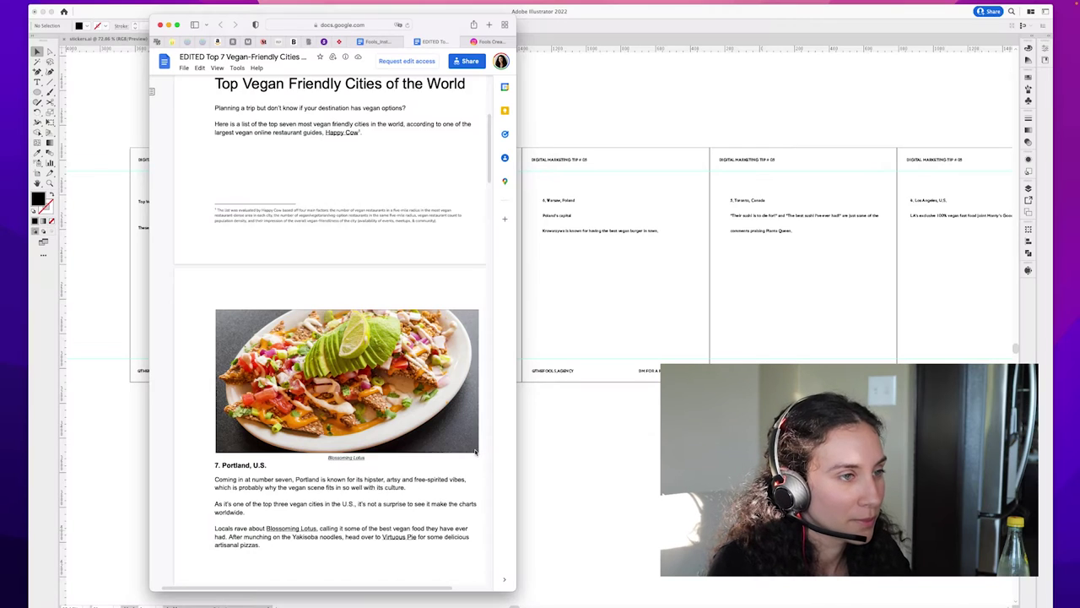
Step: Take a screenshot of the Krowarzywa burger photo above the "6. Warsaw, Poland" section
{"action": "scroll", "coordinate": [475, 453], "scroll_direction": "down", "scroll_amount": 10}
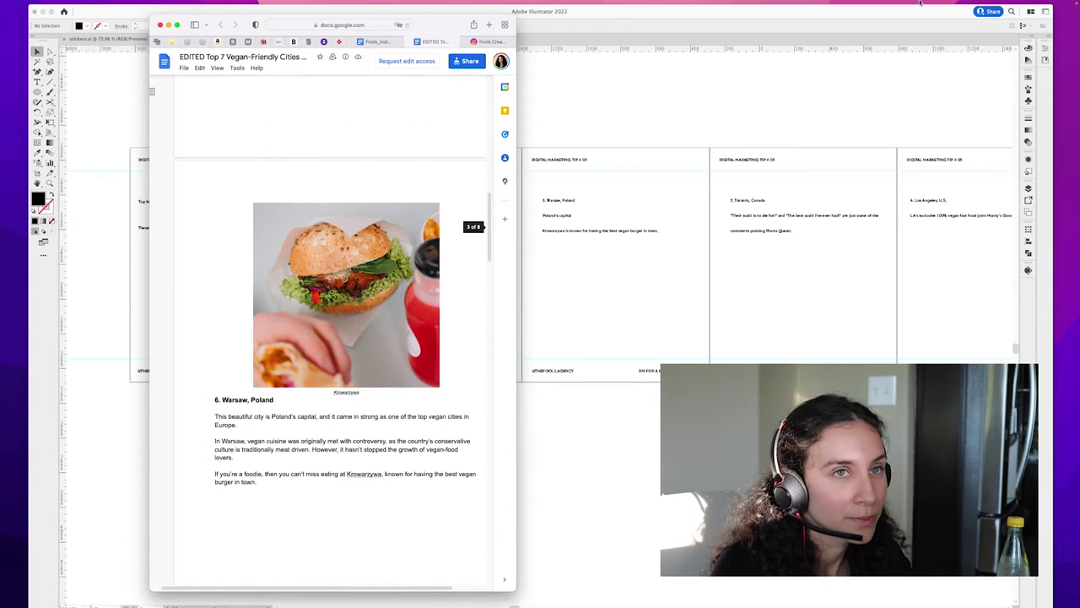
{"action": "mouse_move", "coordinate": [919, 3]}
{"action": "left_click", "coordinate": [983, 7]}
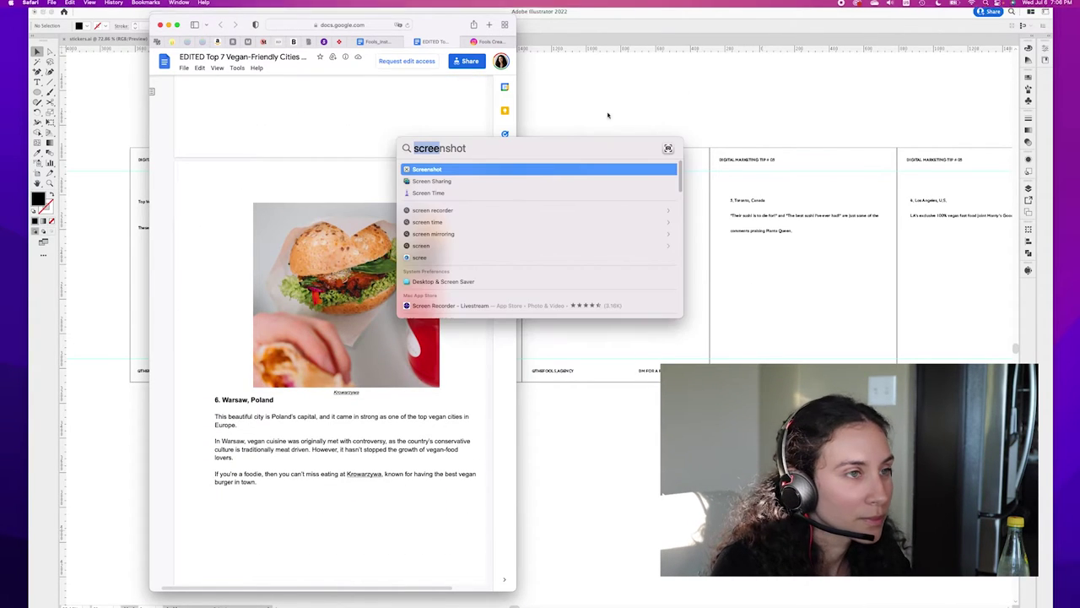
{"action": "left_click", "coordinate": [430, 172]}
{"action": "left_click_drag", "start_coordinate": [254, 203], "coordinate": [438, 335]}
Step: Take a screenshot of the Planta Queen sushi photo above the "5. Toronto, Canada" section
{"action": "scroll", "coordinate": [400, 355], "scroll_direction": "down", "scroll_amount": 10}
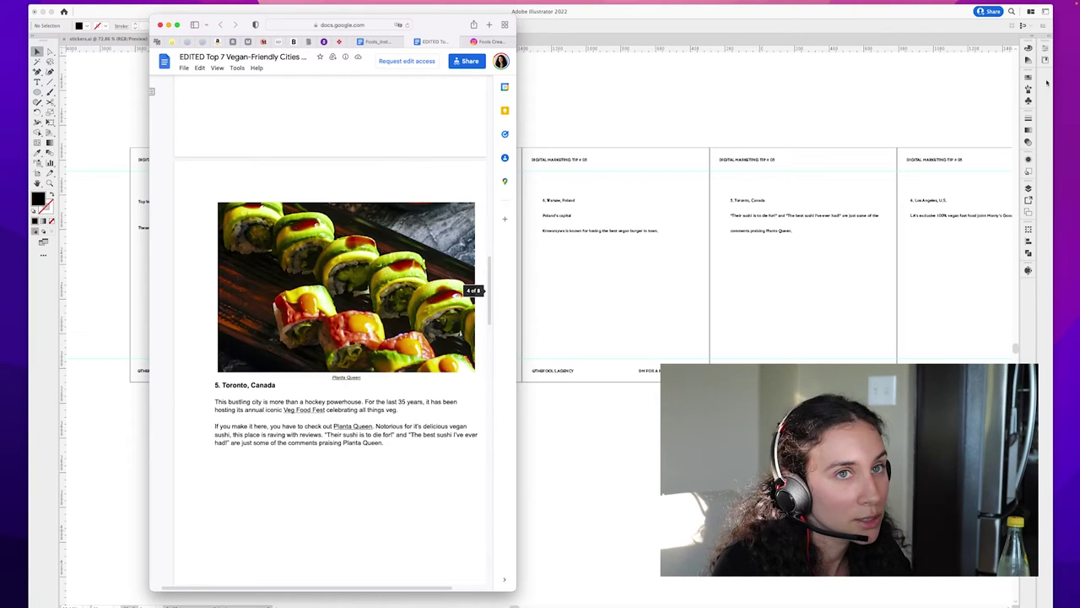
{"action": "left_click", "coordinate": [988, 6]}
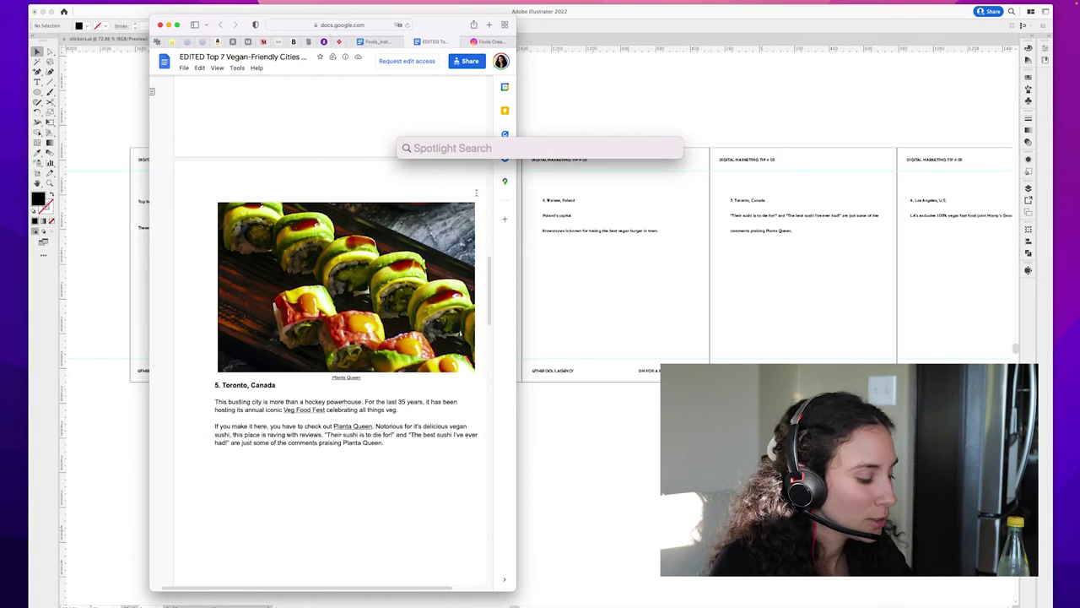
{"action": "type", "text": "screenshot"}
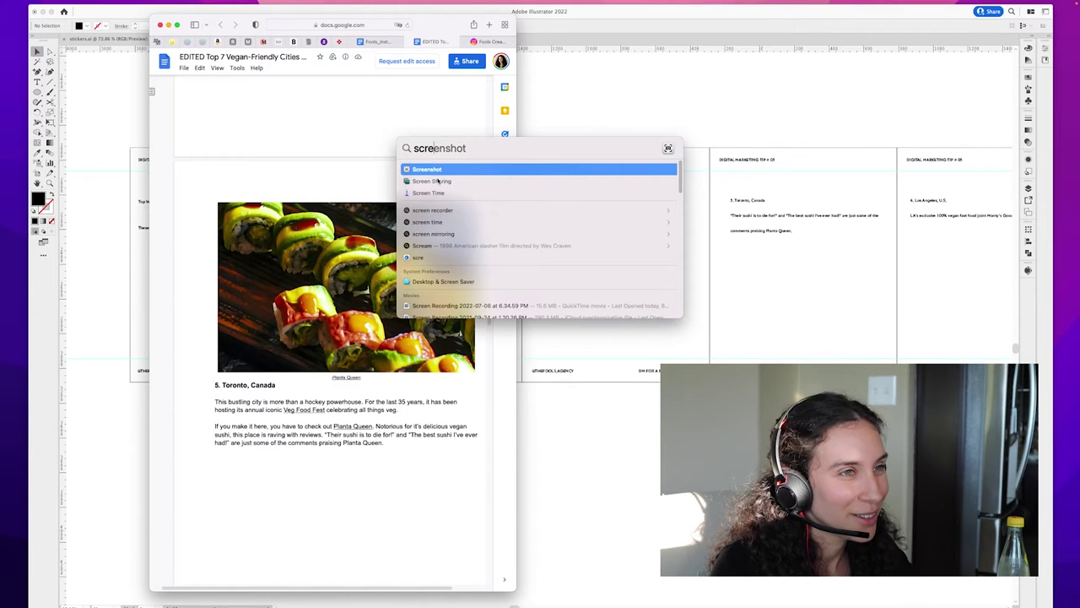
{"action": "left_click", "coordinate": [447, 169]}
{"action": "left_click_drag", "start_coordinate": [219, 205], "coordinate": [473, 368]}
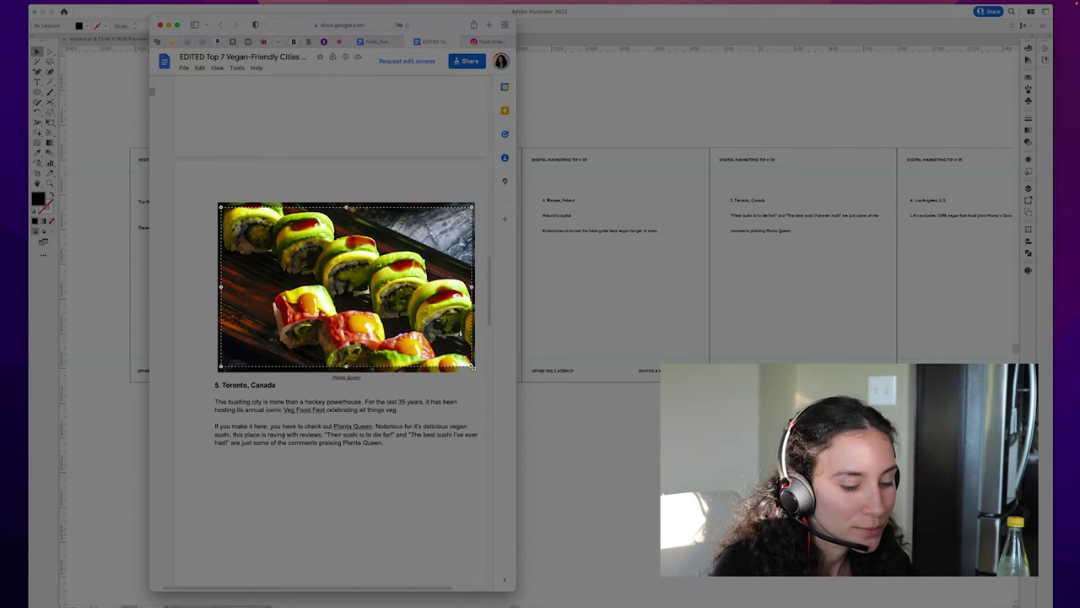
Step: Take a screenshot of the Monty's Good Burger photo above the "4. Los Angeles, U.S." section
{"action": "scroll", "coordinate": [474, 368], "scroll_direction": "down", "scroll_amount": 10}
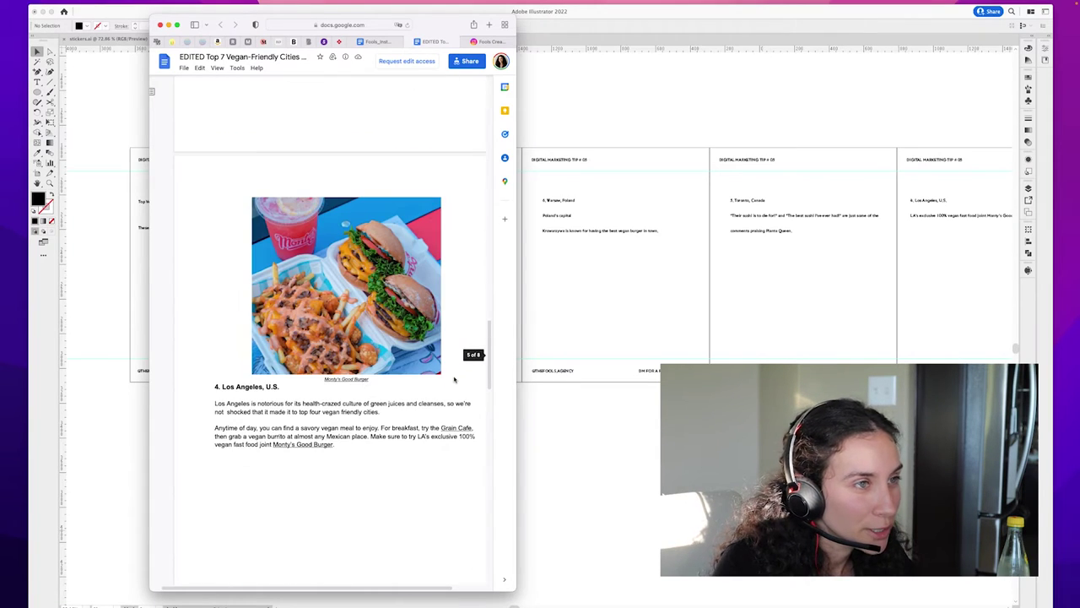
{"action": "left_click", "coordinate": [985, 4]}
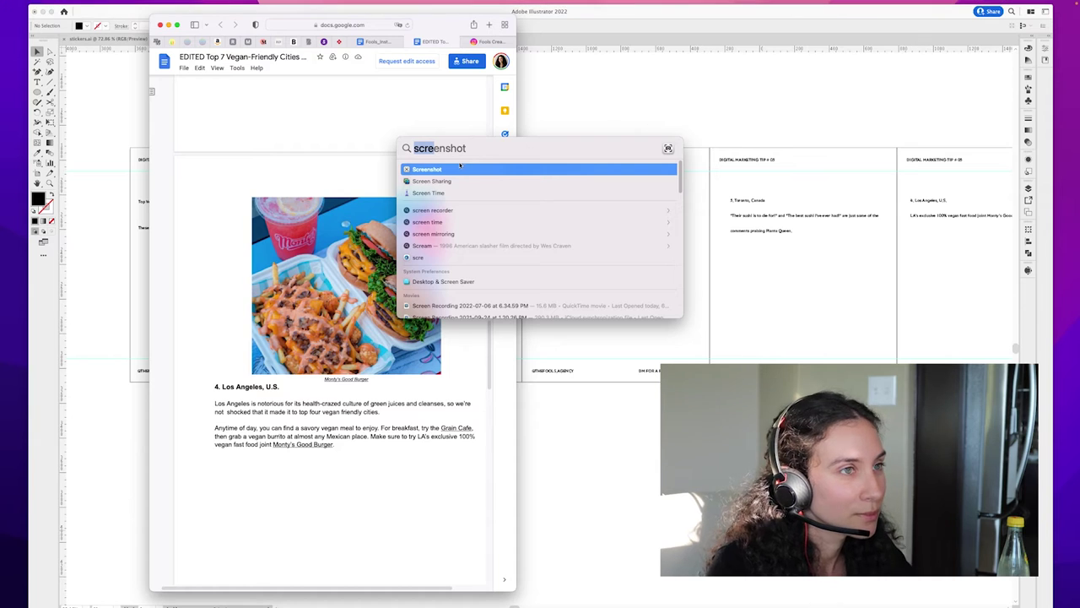
{"action": "key", "text": "Escape"}
{"action": "key", "text": "super+shift+4"}
{"action": "left_click_drag", "start_coordinate": [252, 209], "coordinate": [440, 370]}
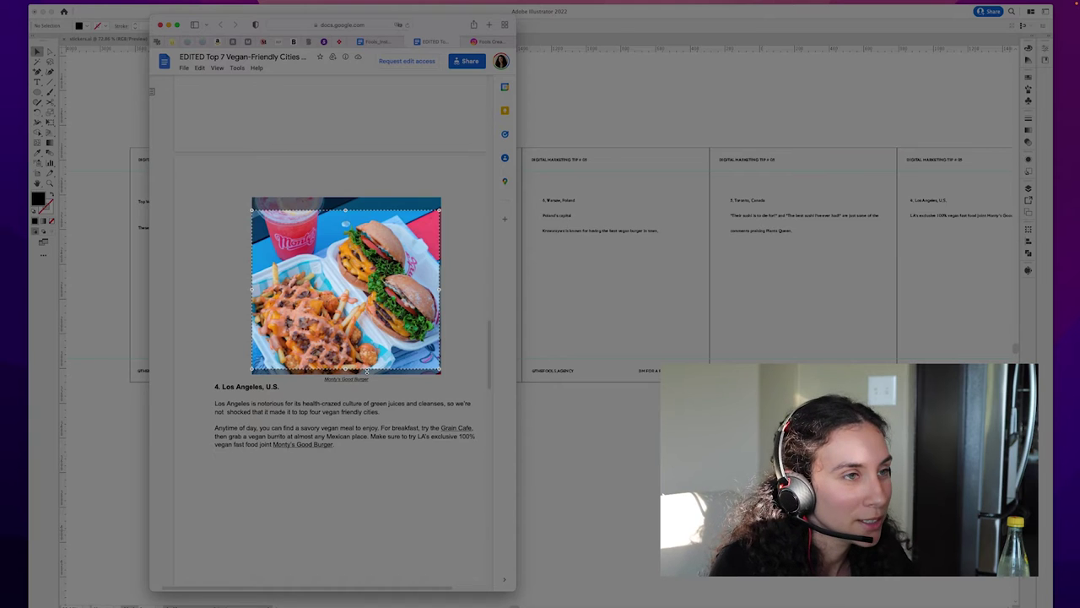
{"action": "key", "text": "Return"}
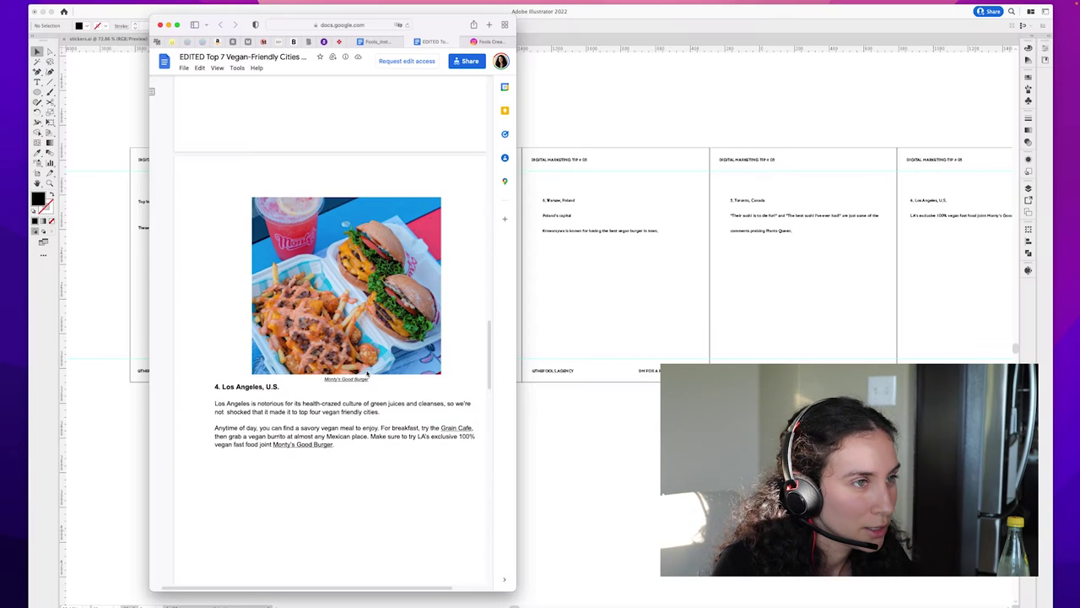
Step: Take a screenshot of the Ataya platter photo above the "3. Berlin, Germany" section
{"action": "scroll", "coordinate": [381, 402], "scroll_direction": "down", "scroll_amount": 10}
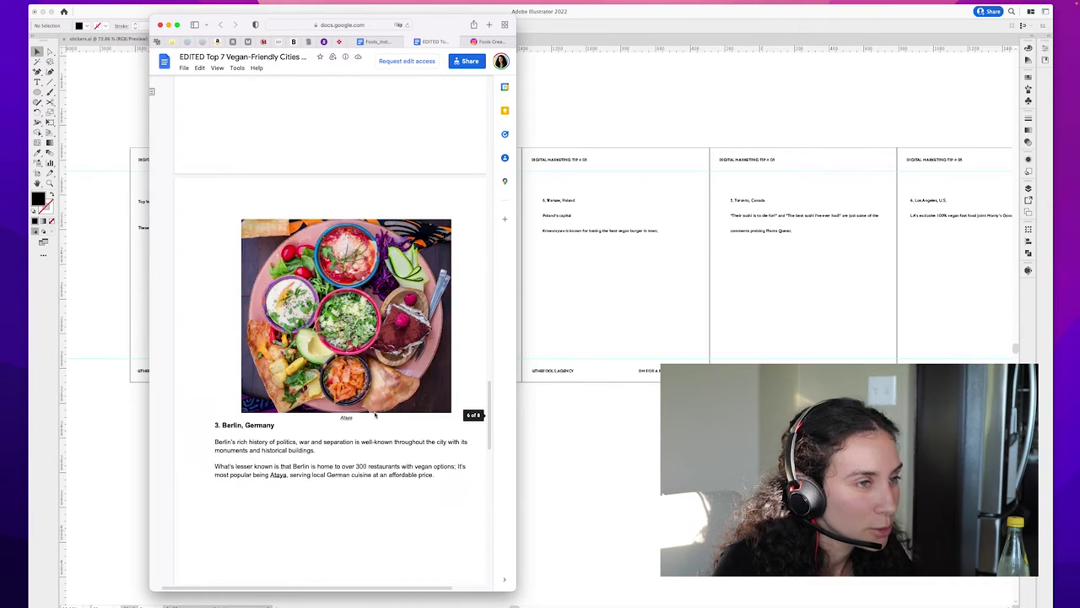
{"action": "mouse_move", "coordinate": [937, 5]}
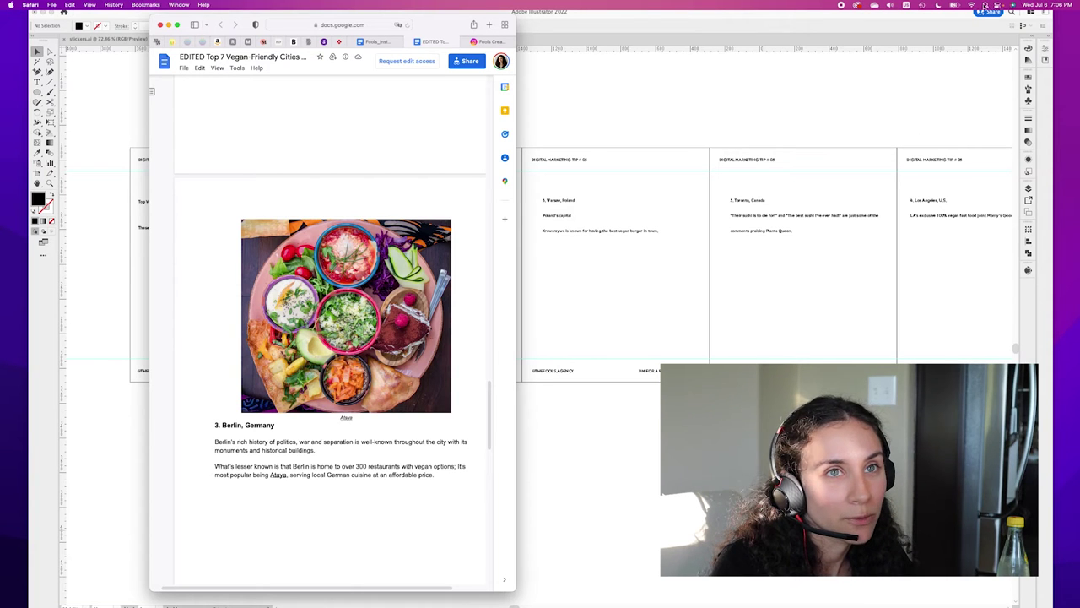
{"action": "left_click", "coordinate": [985, 5]}
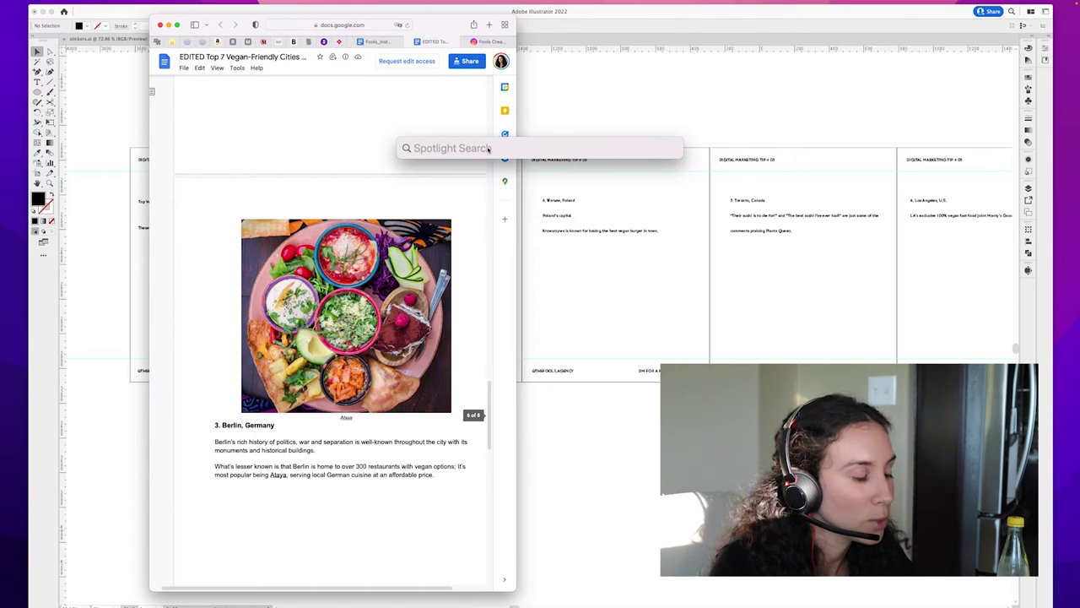
{"action": "type", "text": "slackcree"}
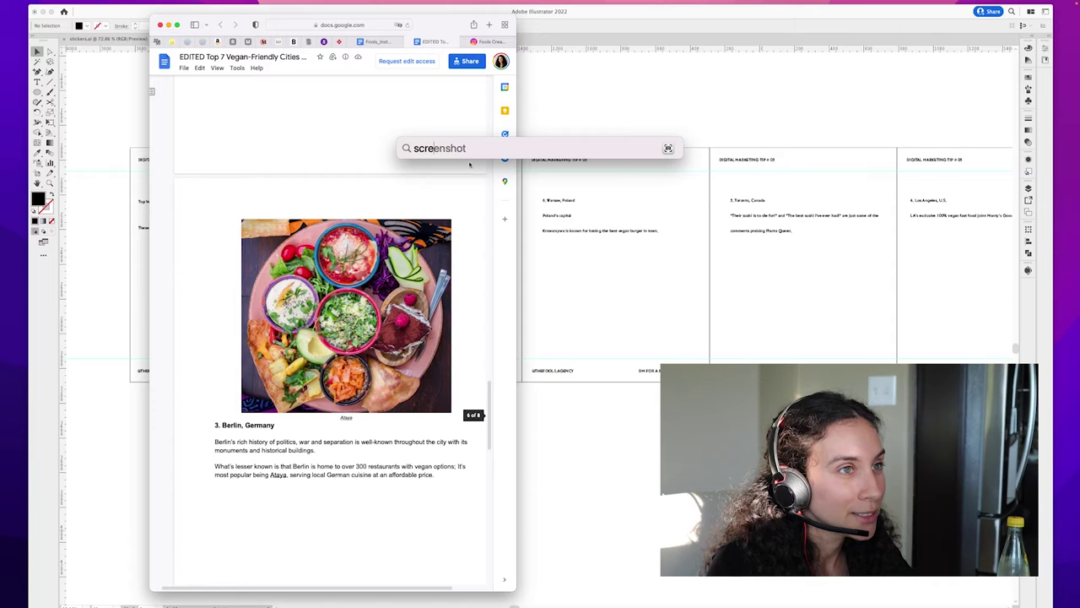
{"action": "left_click", "coordinate": [451, 170]}
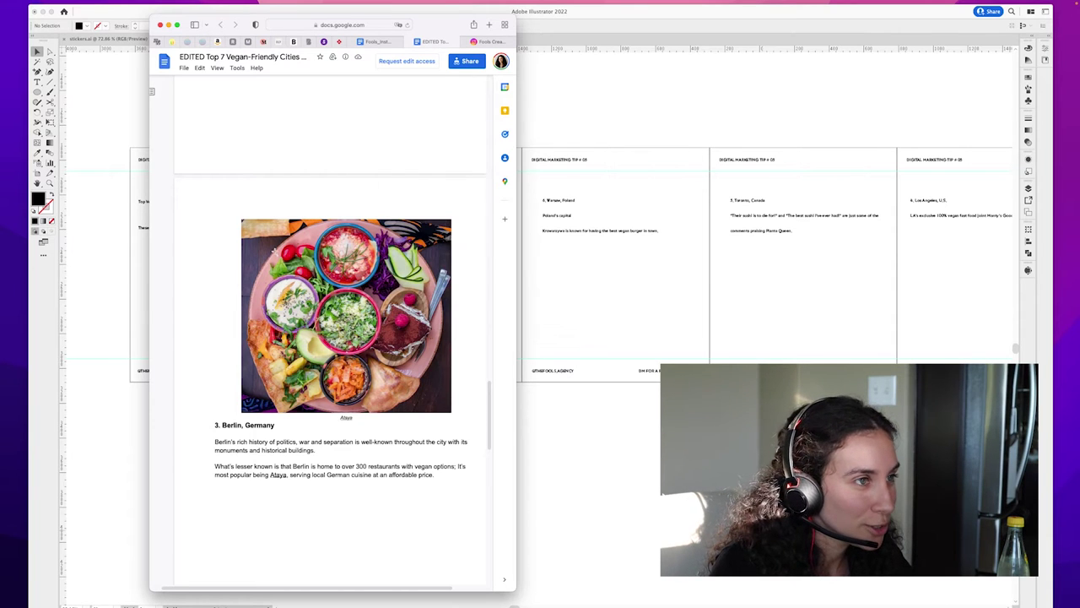
{"action": "left_click_drag", "start_coordinate": [242, 221], "coordinate": [447, 411]}
Step: Take a screenshot of the Double Zero pizza and pasta photo above the "2. New York City, U.S." section
{"action": "scroll", "coordinate": [445, 411], "scroll_direction": "down", "scroll_amount": 3}
{"action": "scroll", "coordinate": [445, 411], "scroll_direction": "down", "scroll_amount": 4}
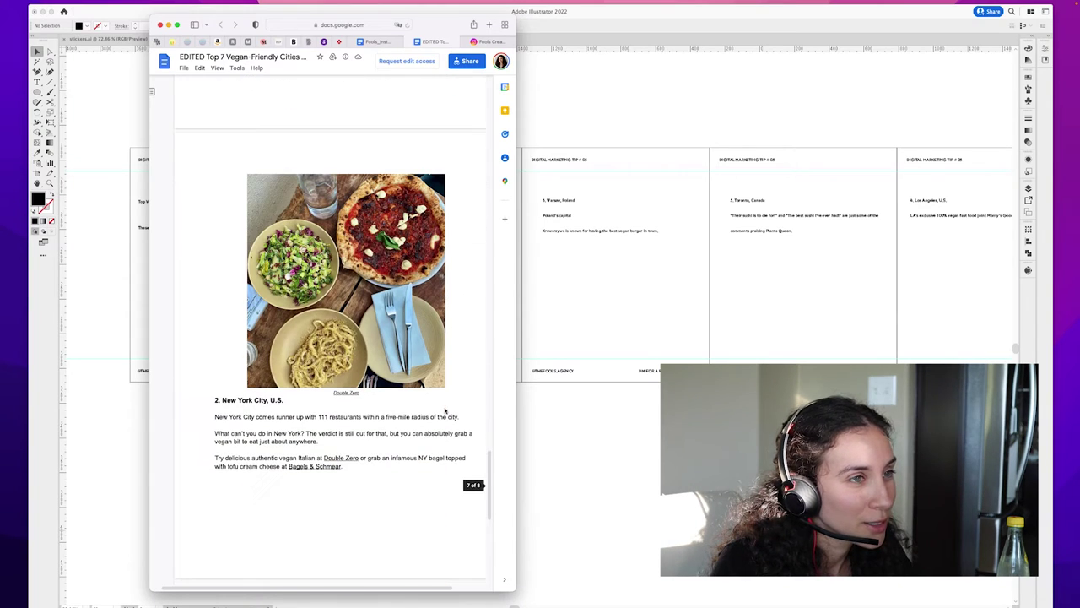
{"action": "mouse_move", "coordinate": [936, 4]}
{"action": "left_click", "coordinate": [985, 5]}
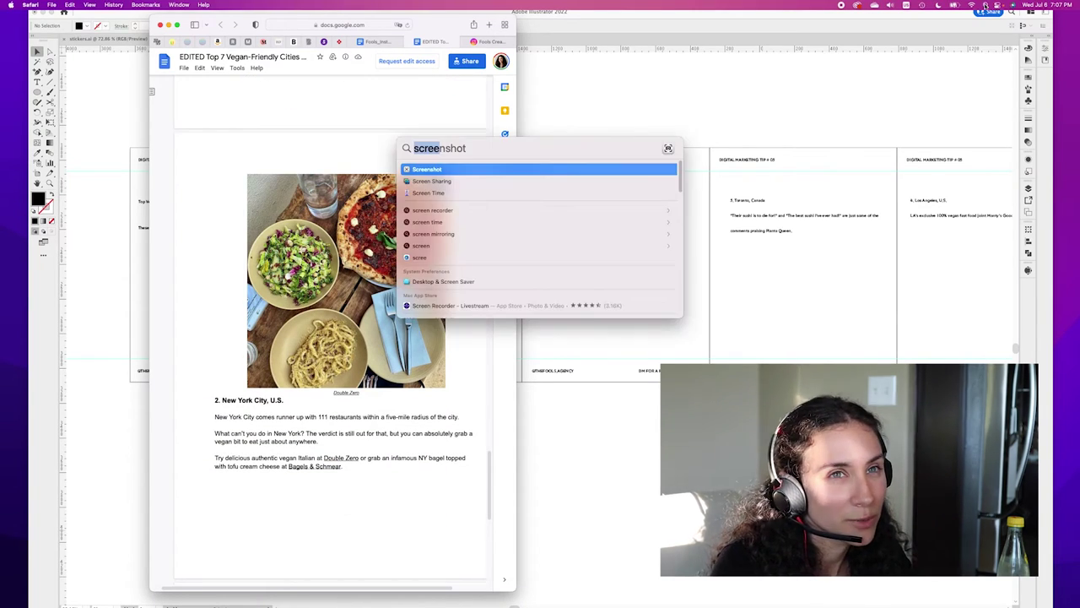
{"action": "left_click", "coordinate": [443, 171]}
{"action": "left_click_drag", "start_coordinate": [248, 176], "coordinate": [444, 385]}
Step: Switch to Illustrator and place the seven latest food screenshots from Finder's recent files onto the empty canvas below the artboards
{"action": "scroll", "coordinate": [411, 428], "scroll_direction": "down", "scroll_amount": 10}
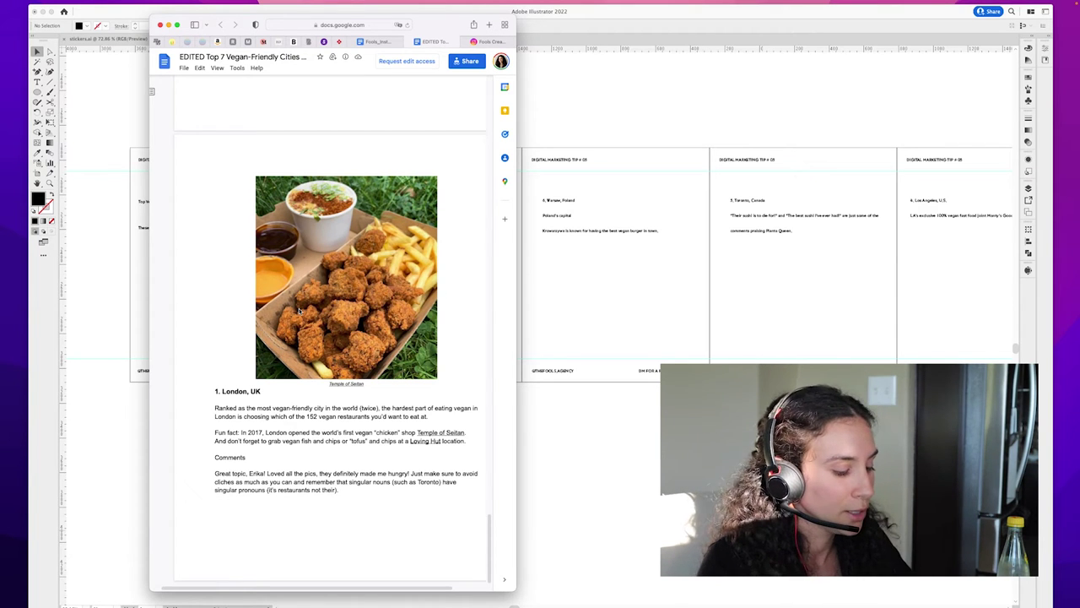
{"action": "left_click", "coordinate": [116, 118]}
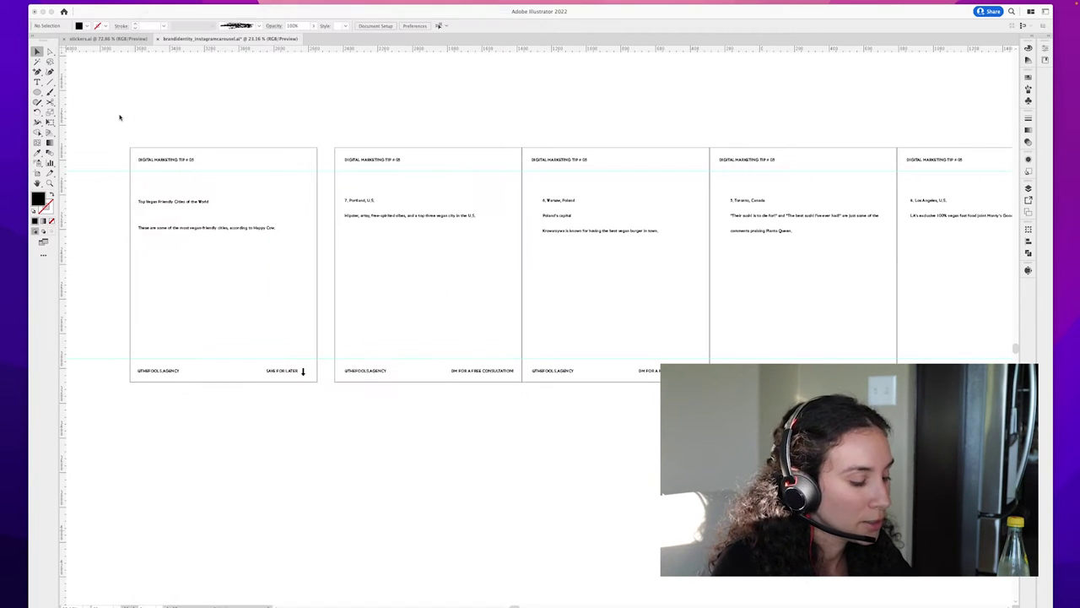
{"action": "left_click", "coordinate": [108, 587]}
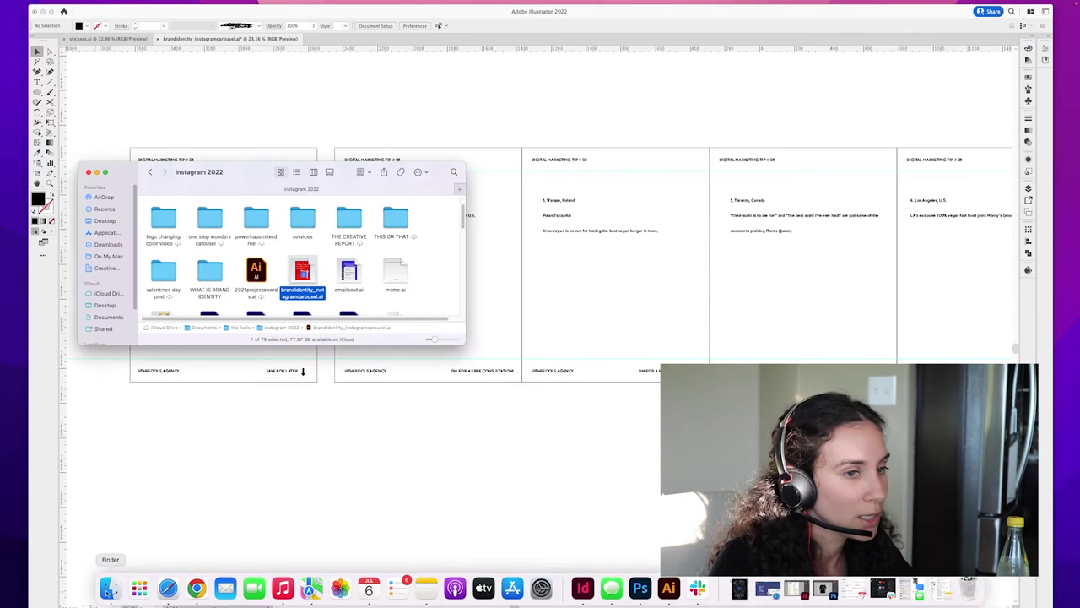
{"action": "left_click_drag", "start_coordinate": [242, 173], "coordinate": [294, 168]}
{"action": "left_click", "coordinate": [166, 204]}
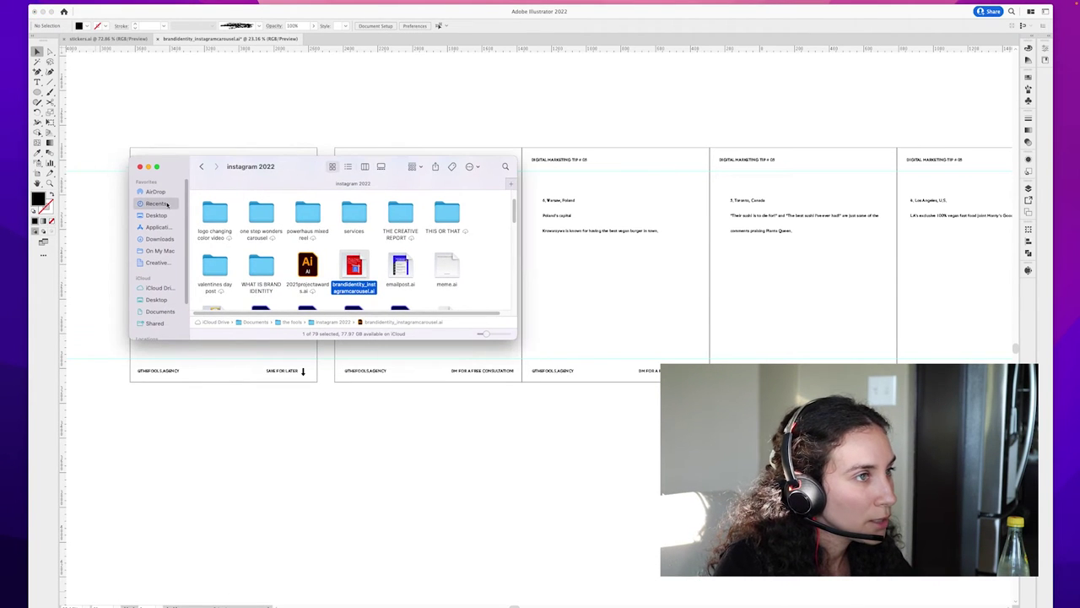
{"action": "left_click_drag", "start_coordinate": [203, 217], "coordinate": [499, 221]}
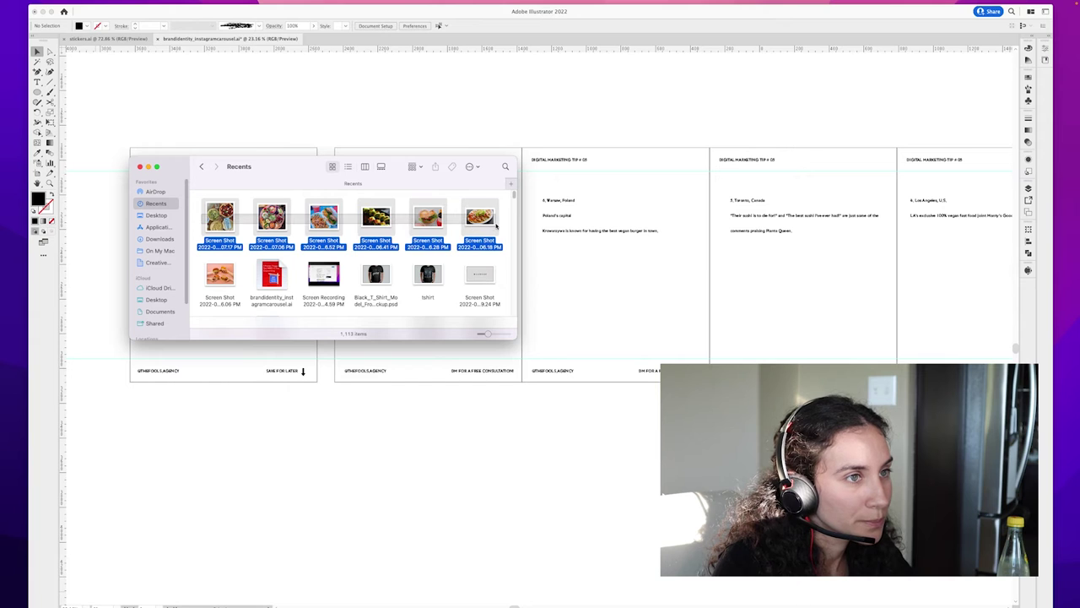
{"action": "left_click", "coordinate": [221, 276], "text": "super"}
{"action": "left_click_drag", "start_coordinate": [242, 285], "coordinate": [458, 453]}
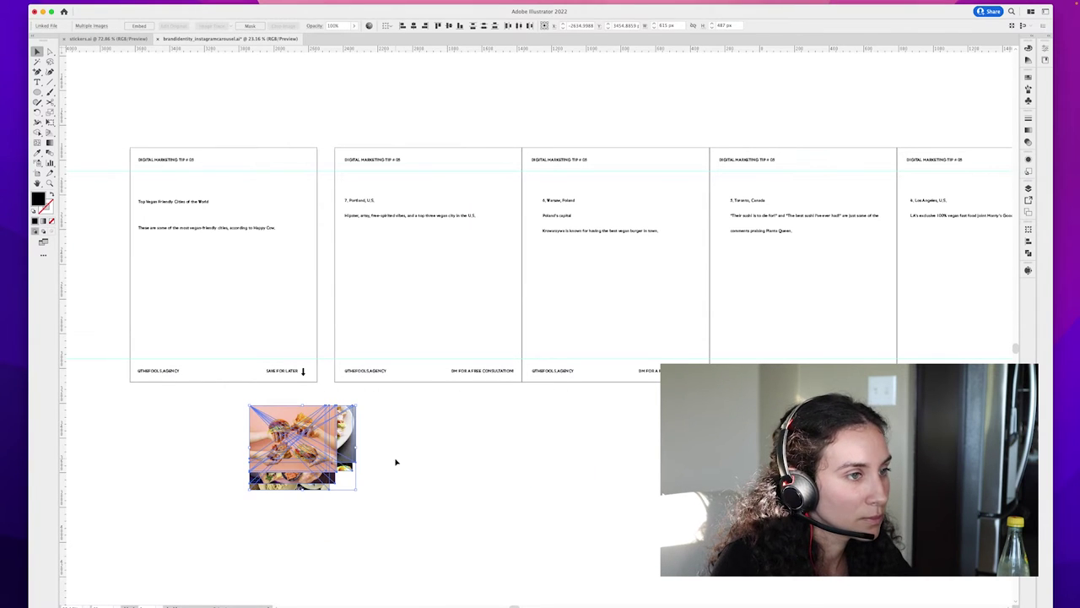
Step: Distribute the stacked food photos onto the cover, Portland, Warsaw, Toronto and Los Angeles artboards, beneath each matching text
{"action": "left_click", "coordinate": [395, 462]}
{"action": "left_click_drag", "start_coordinate": [291, 439], "coordinate": [629, 305]}
{"action": "left_click_drag", "start_coordinate": [328, 433], "coordinate": [681, 351]}
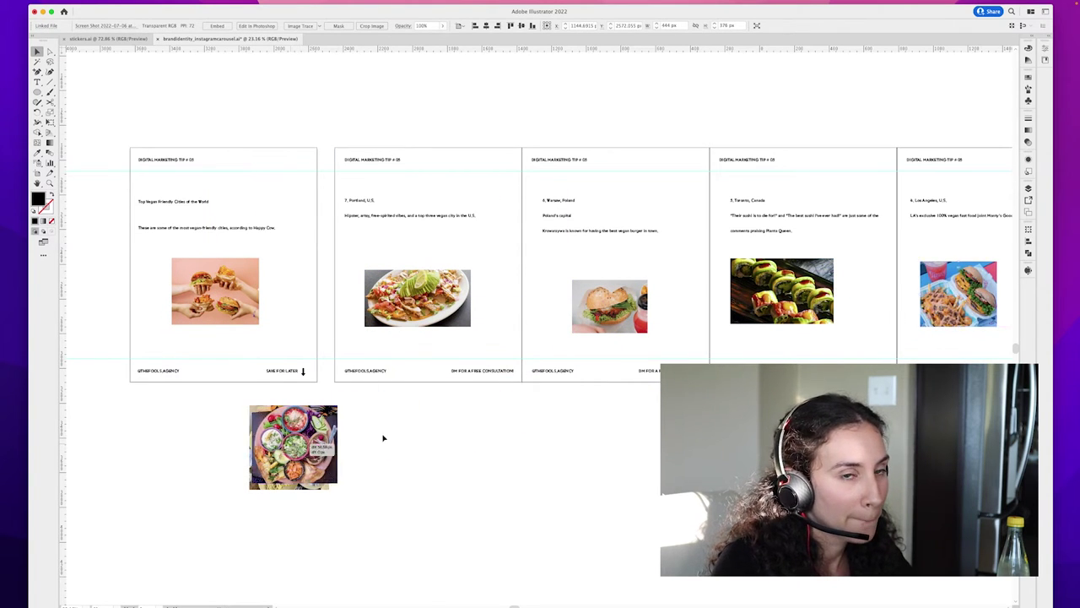
{"action": "left_click_drag", "start_coordinate": [292, 444], "coordinate": [940, 287]}
Step: Move the remaining platter and pizza-and-pasta photos onto the remaining city artboards
{"action": "scroll", "coordinate": [507, 329], "scroll_direction": "right", "scroll_amount": 5}
{"action": "left_click_drag", "start_coordinate": [479, 331], "coordinate": [724, 338]}
{"action": "left_click_drag", "start_coordinate": [335, 408], "coordinate": [704, 320]}
{"action": "left_click_drag", "start_coordinate": [276, 393], "coordinate": [760, 407]}
{"action": "left_click_drag", "start_coordinate": [648, 395], "coordinate": [207, 435]}
{"action": "left_click_drag", "start_coordinate": [319, 460], "coordinate": [912, 305]}
{"action": "left_click", "coordinate": [484, 467]}
{"action": "scroll", "coordinate": [485, 467], "scroll_direction": "left", "scroll_amount": 5}
{"action": "scroll", "coordinate": [634, 429], "scroll_direction": "left", "scroll_amount": 4}
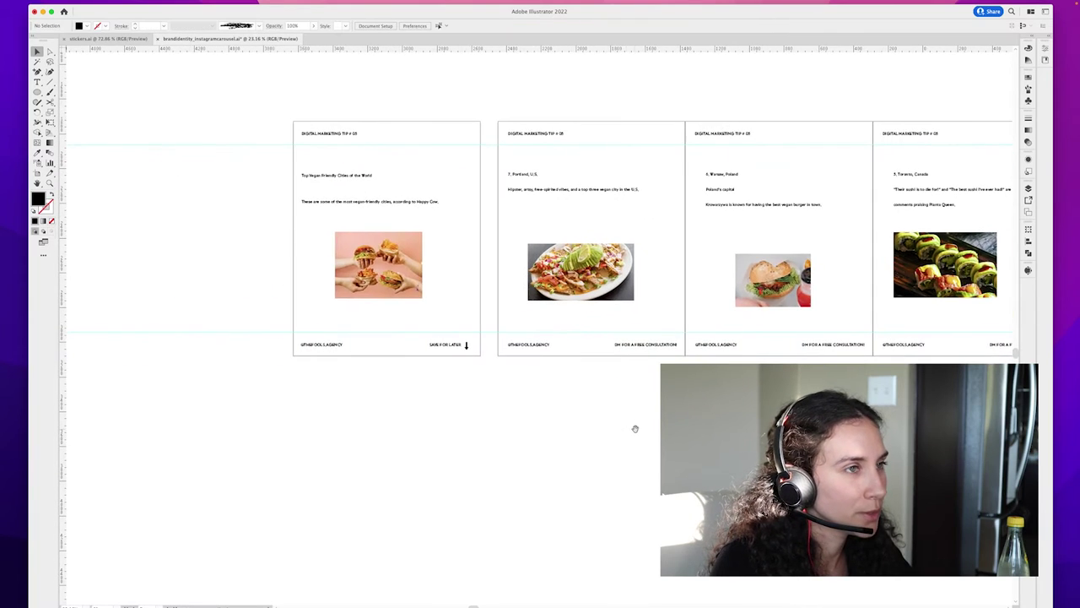
Step: Enlarge the text frame of the cover title "Top Vegan Friendly Cities of the World" to about 973 px wide and 138 px tall
{"action": "key", "text": "z"}
{"action": "left_click_drag", "start_coordinate": [327, 173], "coordinate": [438, 190]}
{"action": "left_click_drag", "start_coordinate": [487, 215], "coordinate": [328, 250]}
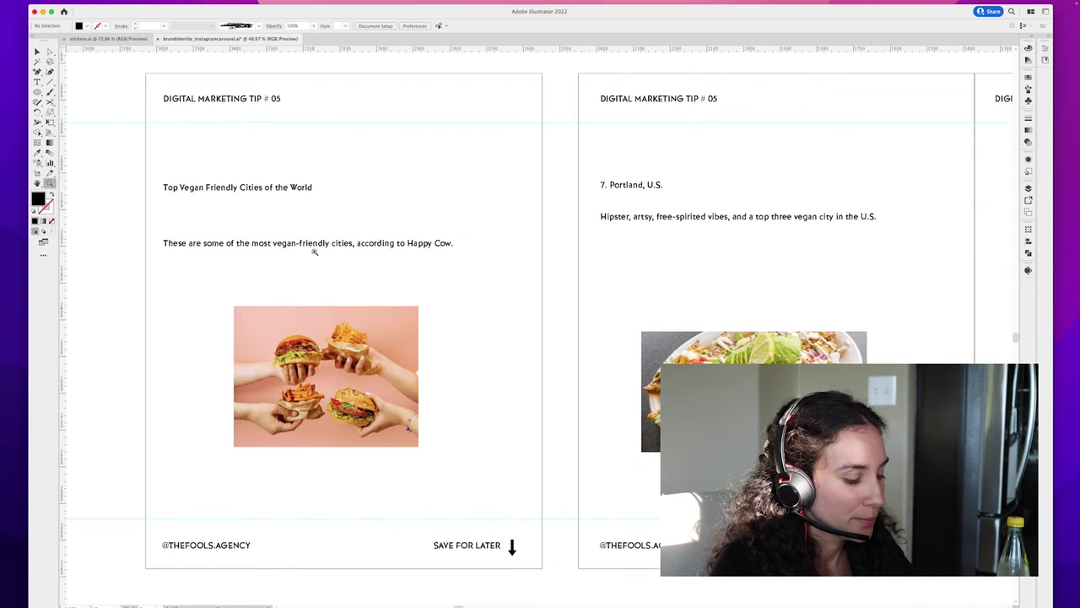
{"action": "key", "text": "v"}
{"action": "left_click", "coordinate": [233, 187]}
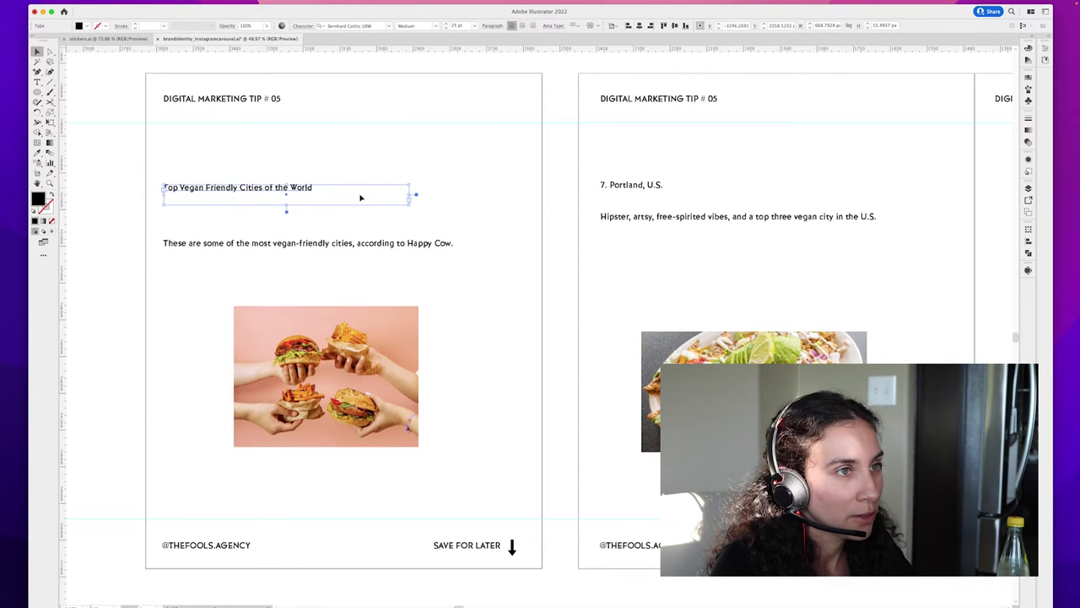
{"action": "left_click_drag", "start_coordinate": [408, 206], "coordinate": [521, 229]}
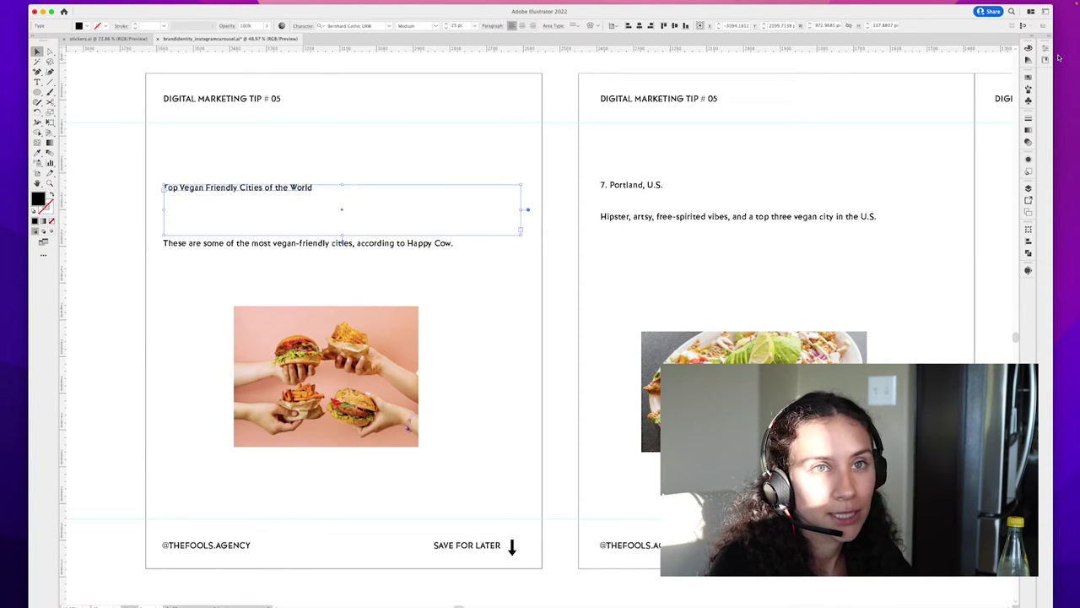
Step: Set the cover title's font size to 72 pt and move the title slightly higher above the subtitle
{"action": "left_click", "coordinate": [1046, 50]}
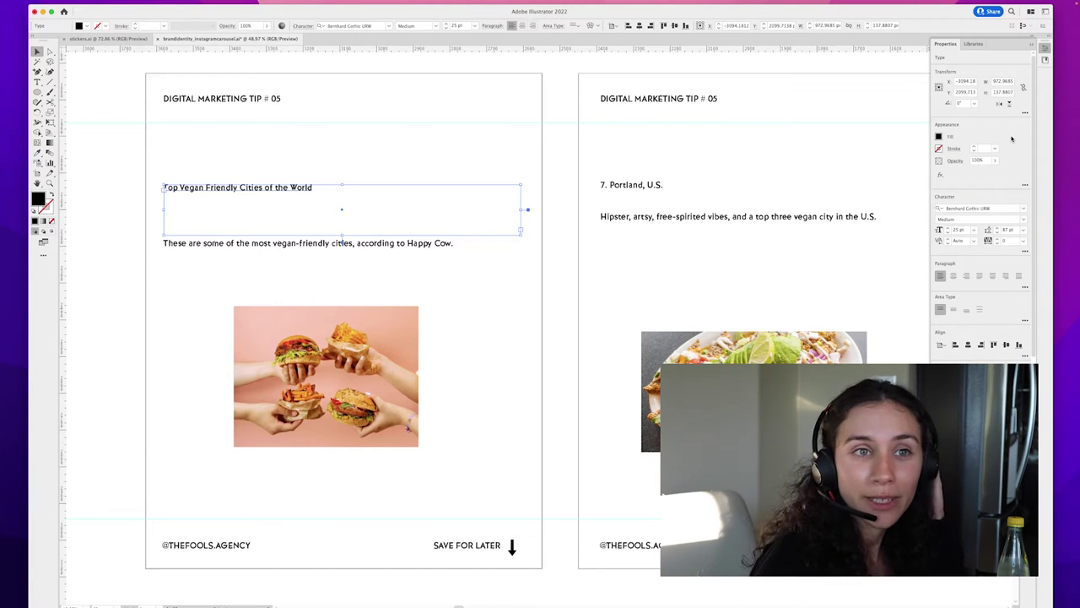
{"action": "left_click", "coordinate": [974, 230]}
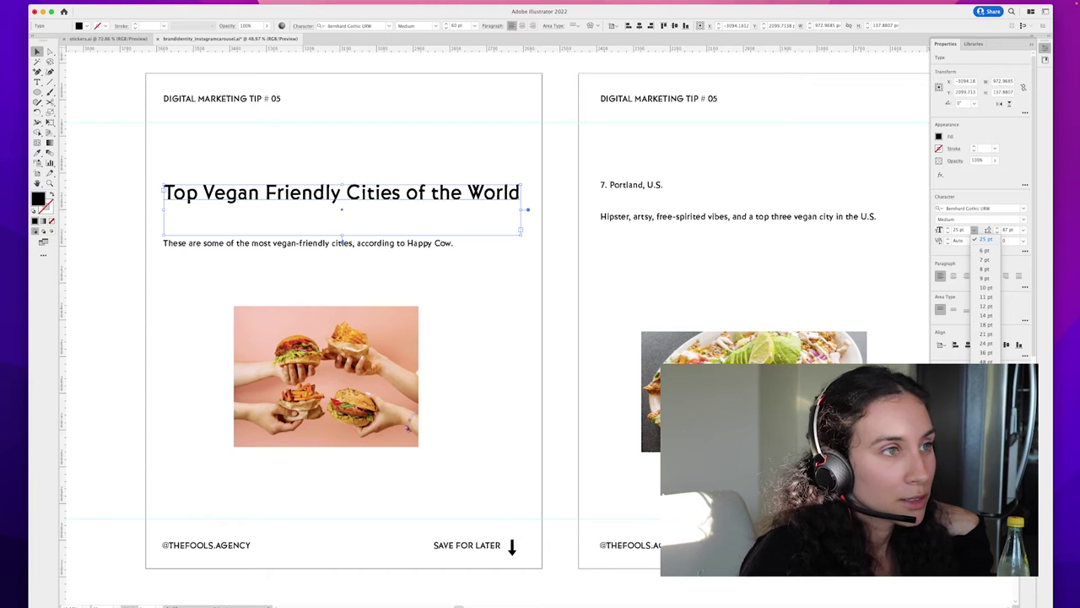
{"action": "left_click", "coordinate": [985, 379]}
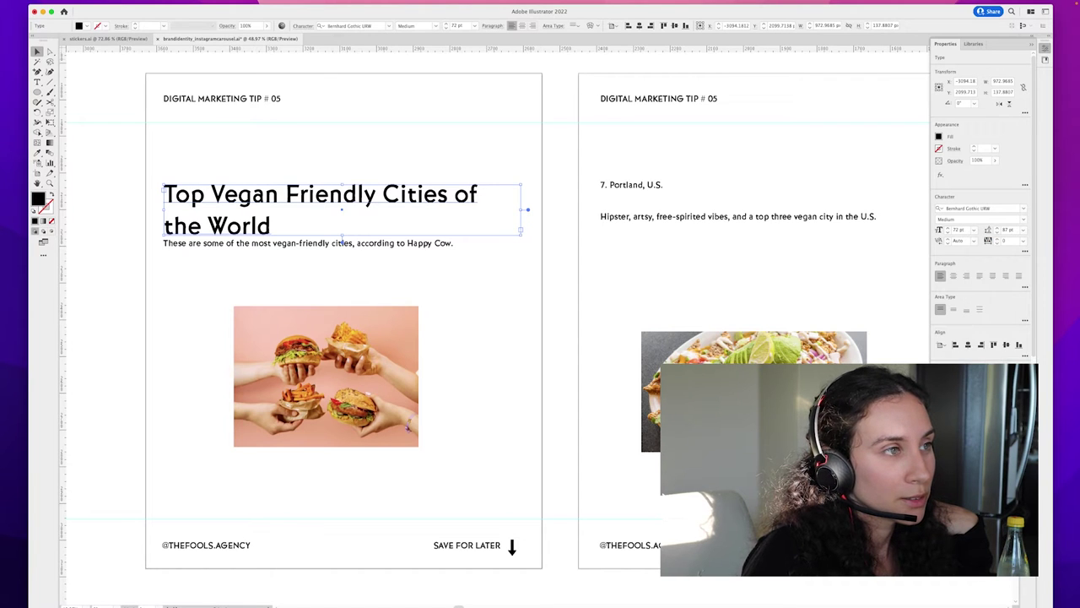
{"action": "left_click_drag", "start_coordinate": [403, 202], "coordinate": [407, 190]}
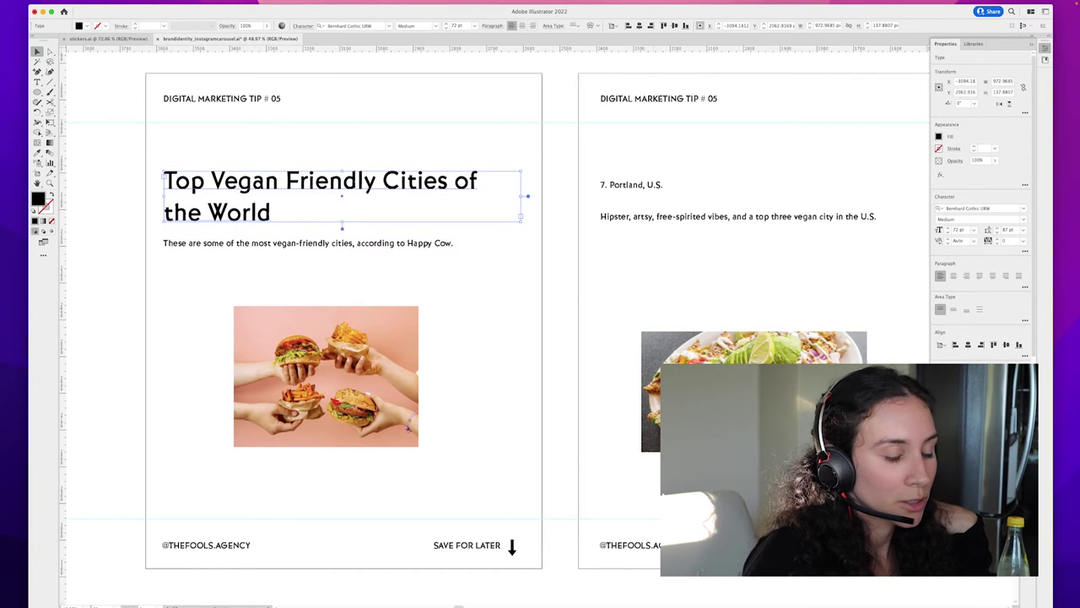
Step: Switch to Safari, examine The Fools Creative Agency's Instagram feed for post style references, and return to the Illustrator carousel
{"action": "mouse_move", "coordinate": [458, 604]}
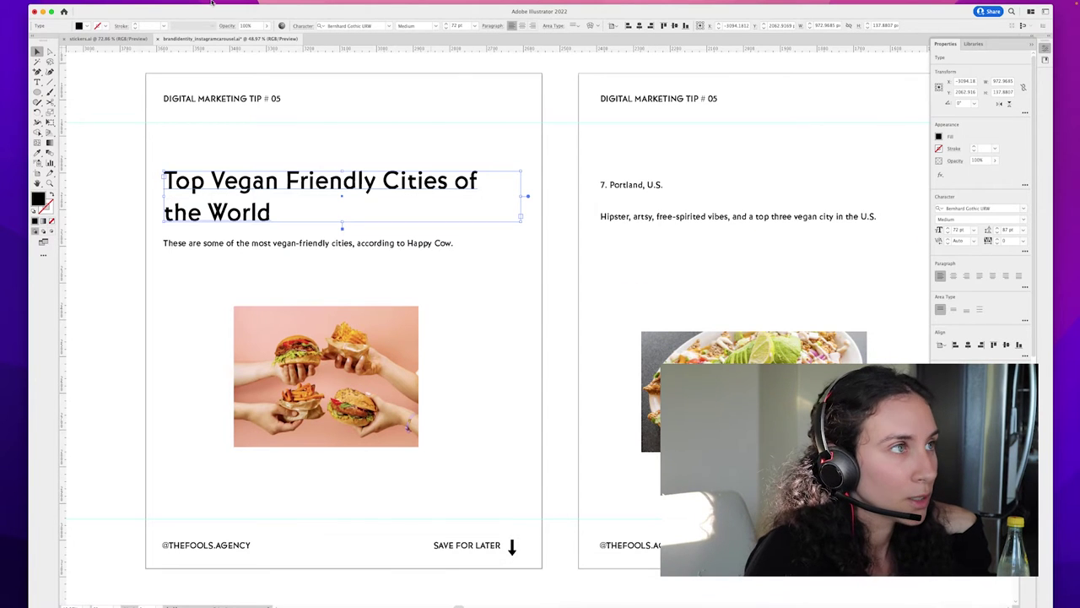
{"action": "left_click_drag", "start_coordinate": [248, 14], "coordinate": [253, 53]}
{"action": "left_click", "coordinate": [404, 26]}
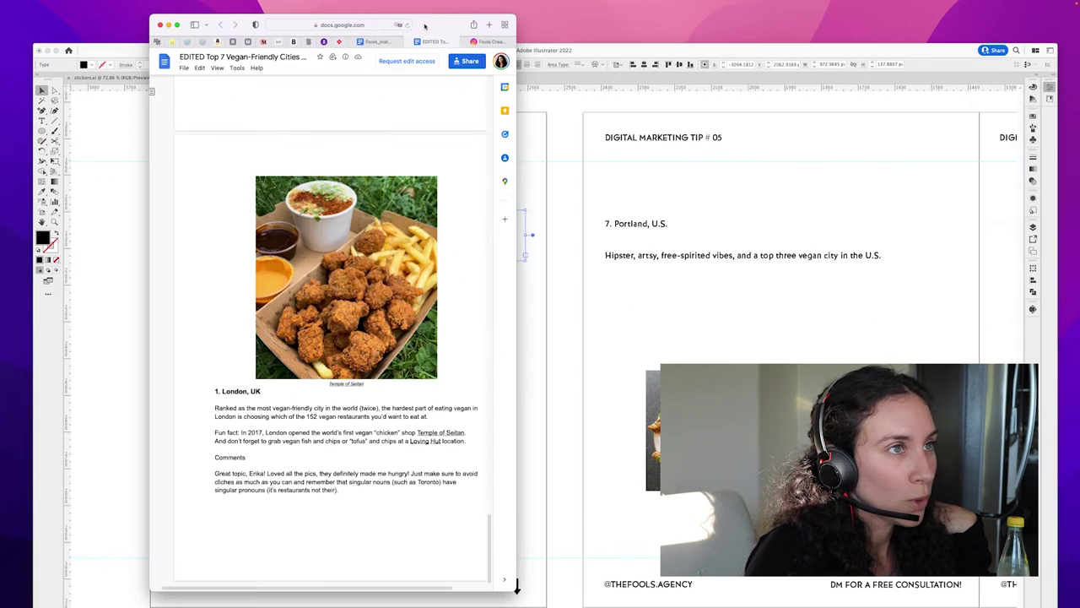
{"action": "left_click", "coordinate": [489, 42]}
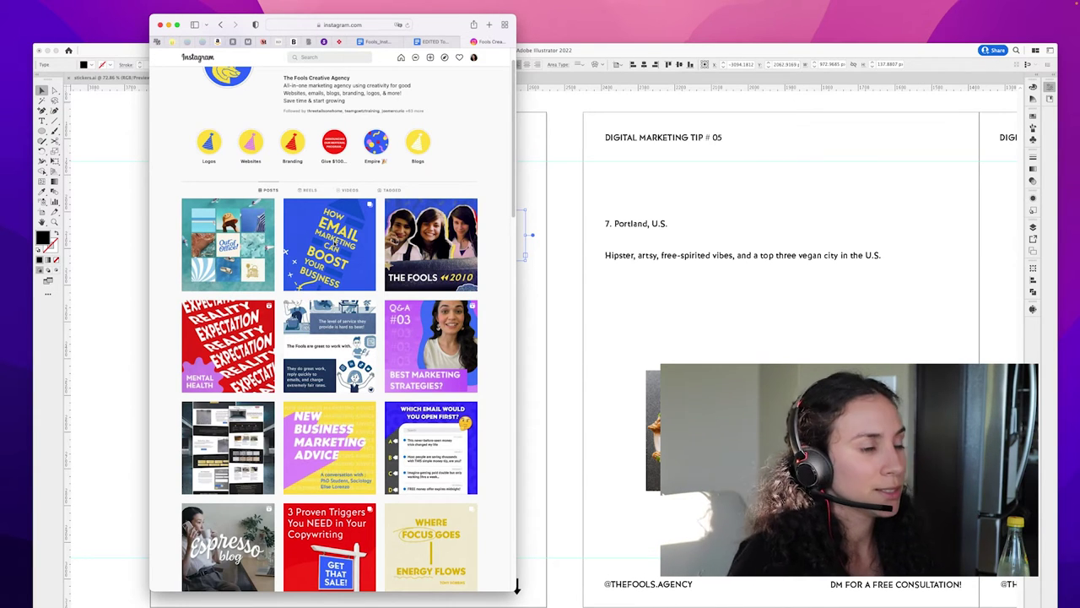
{"action": "left_click", "coordinate": [168, 25]}
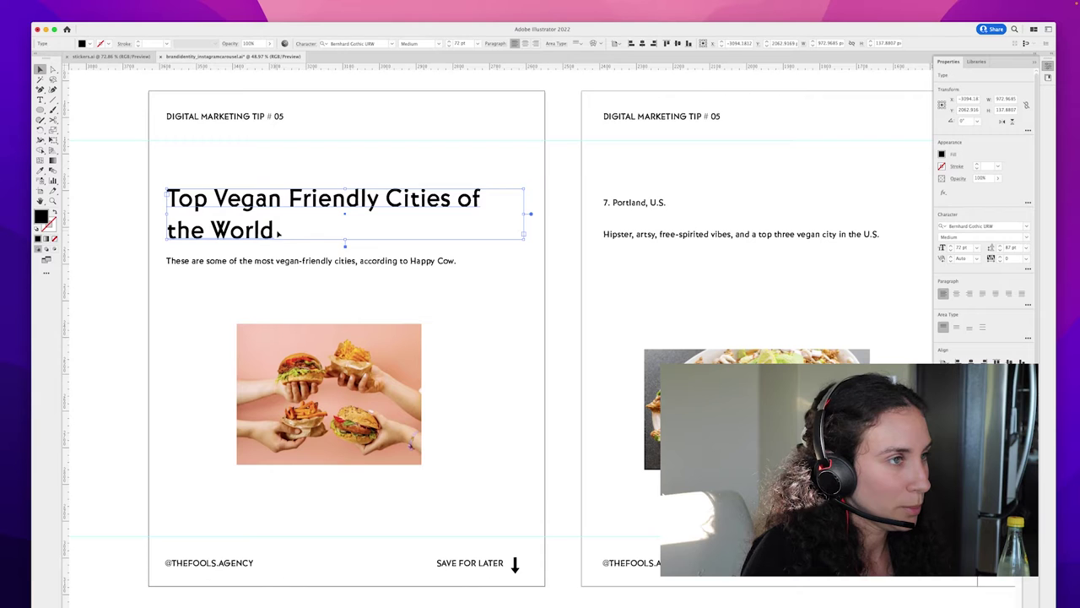
Step: Set the cover title's font size to 125 pt and resize its text frame to about 939 px wide and 361 px tall
{"action": "left_click", "coordinate": [278, 232]}
{"action": "double_click", "coordinate": [274, 232]}
{"action": "key", "text": "super+a"}
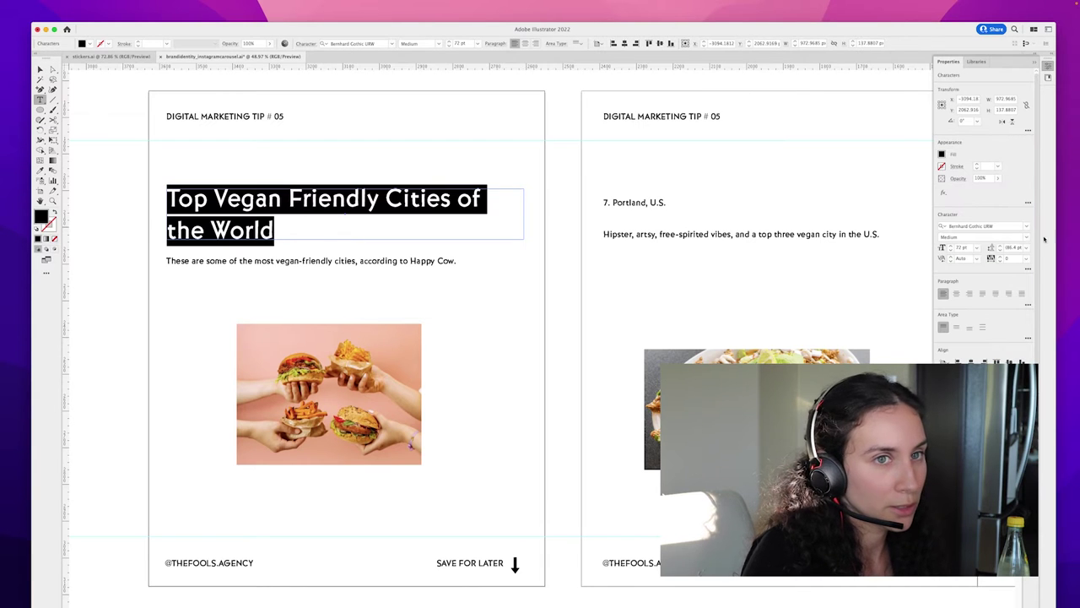
{"action": "left_click", "coordinate": [962, 248]}
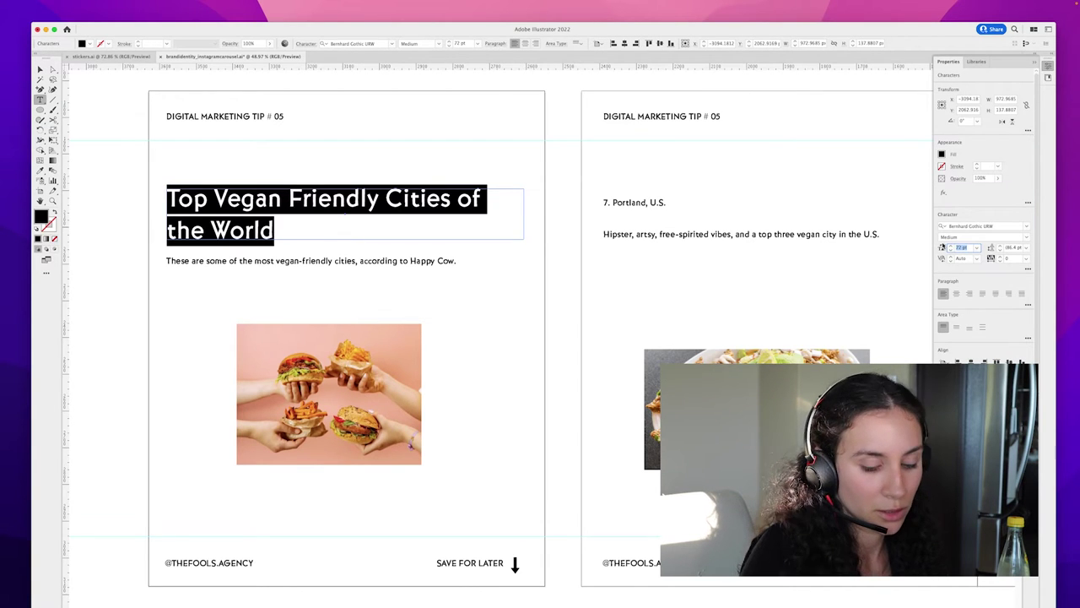
{"action": "type", "text": "125"}
{"action": "key", "text": "Return"}
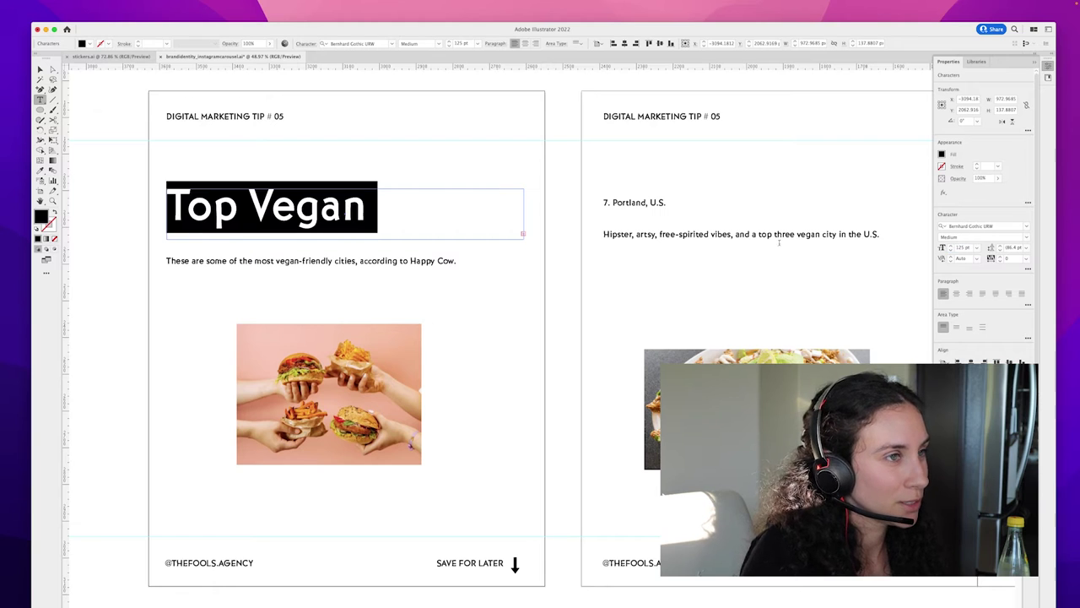
{"action": "key", "text": "Escape"}
{"action": "left_click_drag", "start_coordinate": [525, 236], "coordinate": [511, 317]}
Step: Increase the cover title's leading to 118 pt
{"action": "left_click", "coordinate": [1002, 244]}
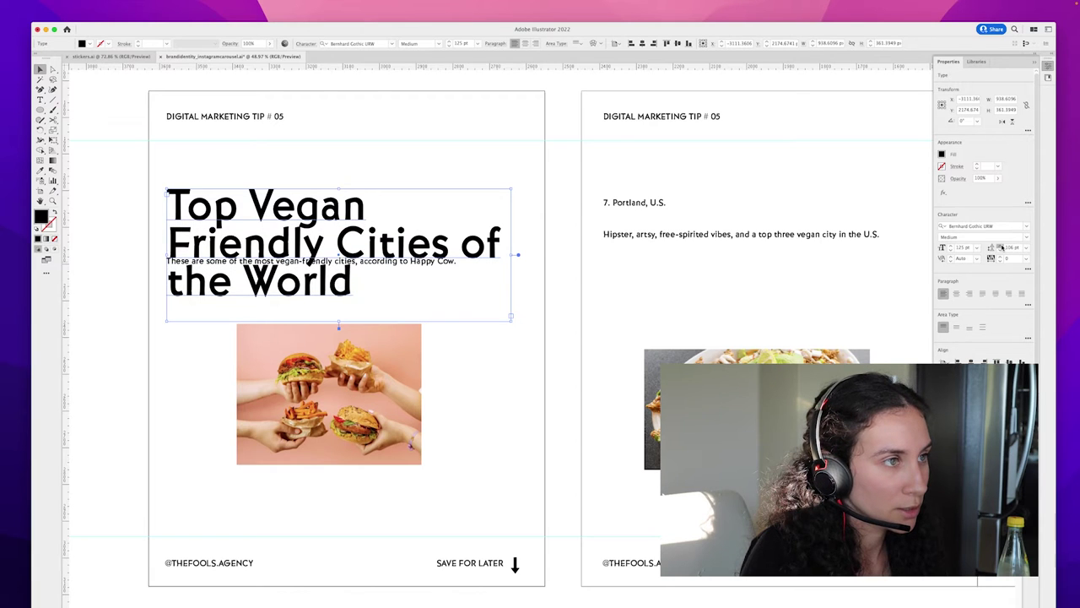
{"action": "left_click", "coordinate": [1001, 246]}
{"action": "left_click", "coordinate": [1001, 245]}
{"action": "left_click", "coordinate": [1001, 246]}
{"action": "left_click", "coordinate": [1001, 246]}
{"action": "left_click", "coordinate": [1001, 245]}
{"action": "left_click", "coordinate": [1001, 246]}
{"action": "left_click", "coordinate": [1001, 246]}
{"action": "left_click", "coordinate": [506, 333]}
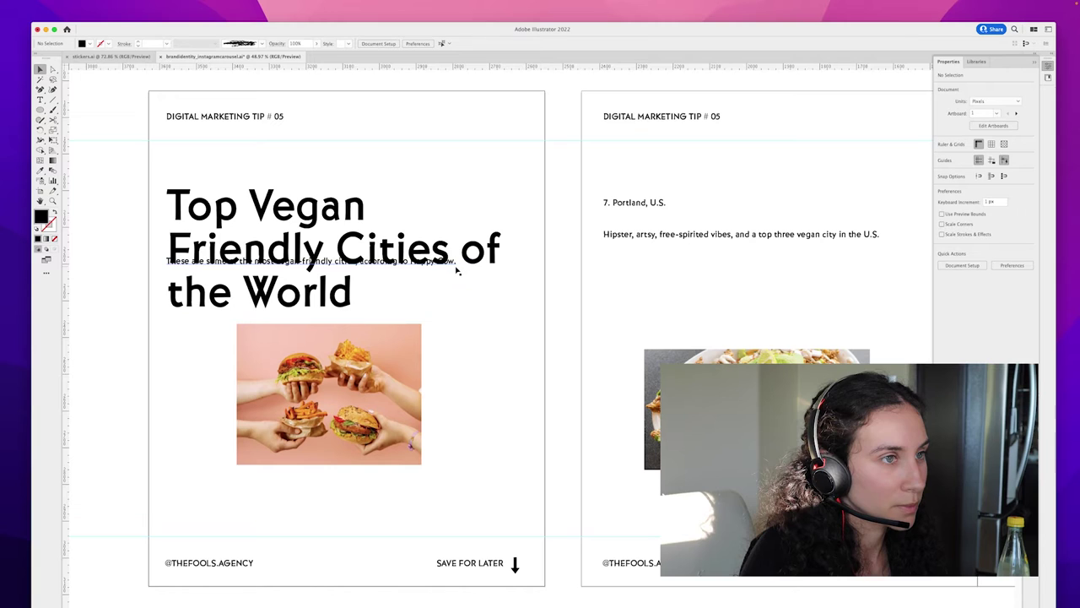
Step: Rearrange the cover with the subtitle beneath the lowered title and the burger photo shifted over the artboard's right edge
{"action": "left_click_drag", "start_coordinate": [448, 257], "coordinate": [428, 204]}
{"action": "left_click_drag", "start_coordinate": [443, 266], "coordinate": [449, 519]}
{"action": "left_click_drag", "start_coordinate": [330, 397], "coordinate": [407, 402]}
{"action": "left_click_drag", "start_coordinate": [220, 191], "coordinate": [235, 253]}
{"action": "left_click_drag", "start_coordinate": [330, 337], "coordinate": [493, 303]}
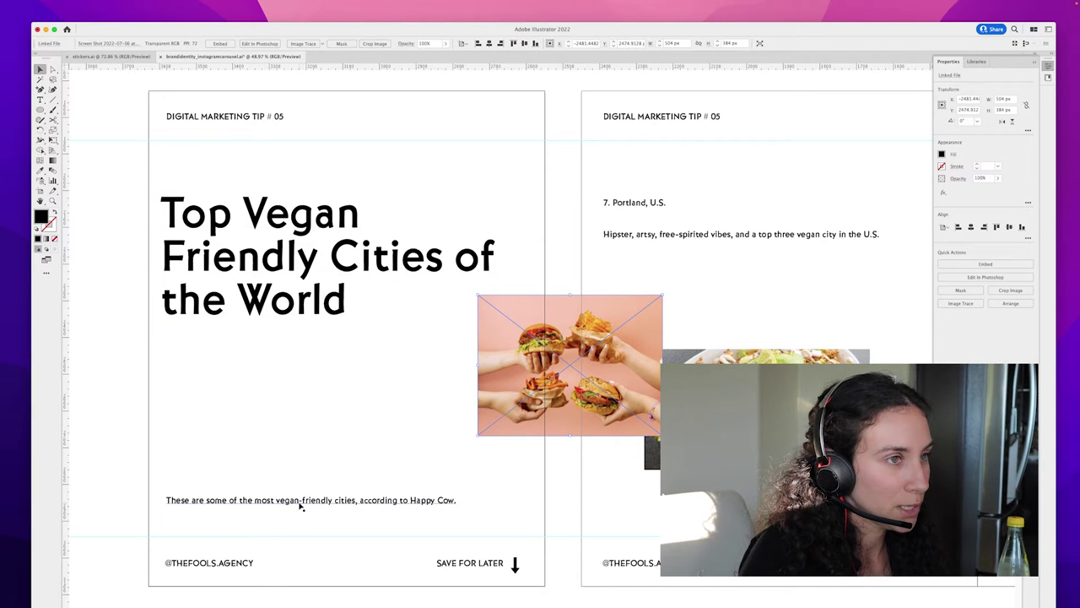
{"action": "left_click_drag", "start_coordinate": [302, 504], "coordinate": [301, 352]}
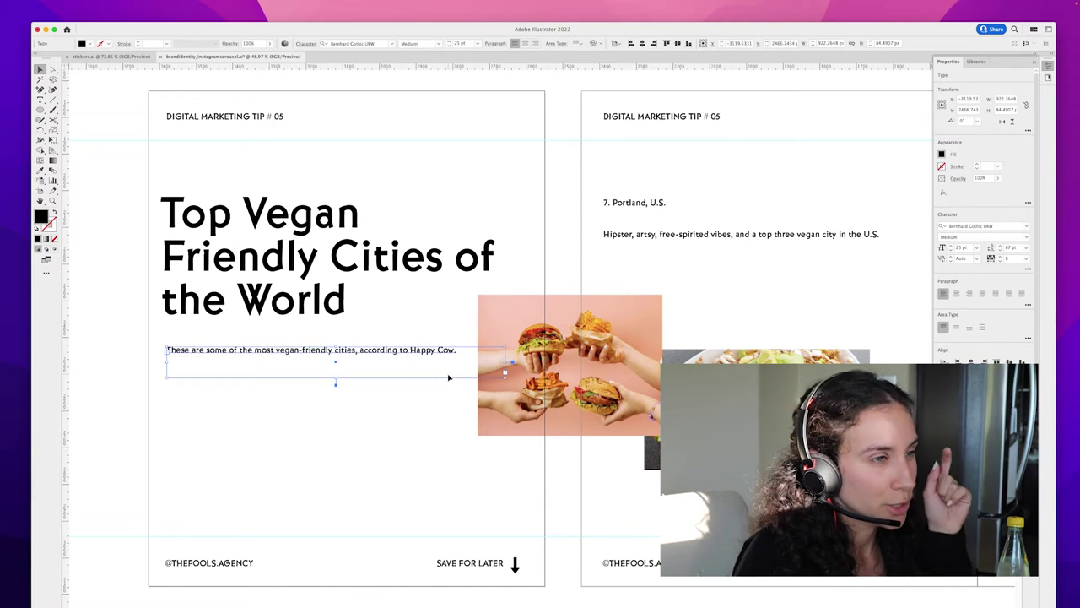
Step: Set the cover subtitle's leading to Auto and resize its text frame to about 541 px wide and 431 px tall
{"action": "left_click_drag", "start_coordinate": [504, 379], "coordinate": [447, 505]}
{"action": "left_click", "coordinate": [1027, 248]}
{"action": "left_click", "coordinate": [1037, 267]}
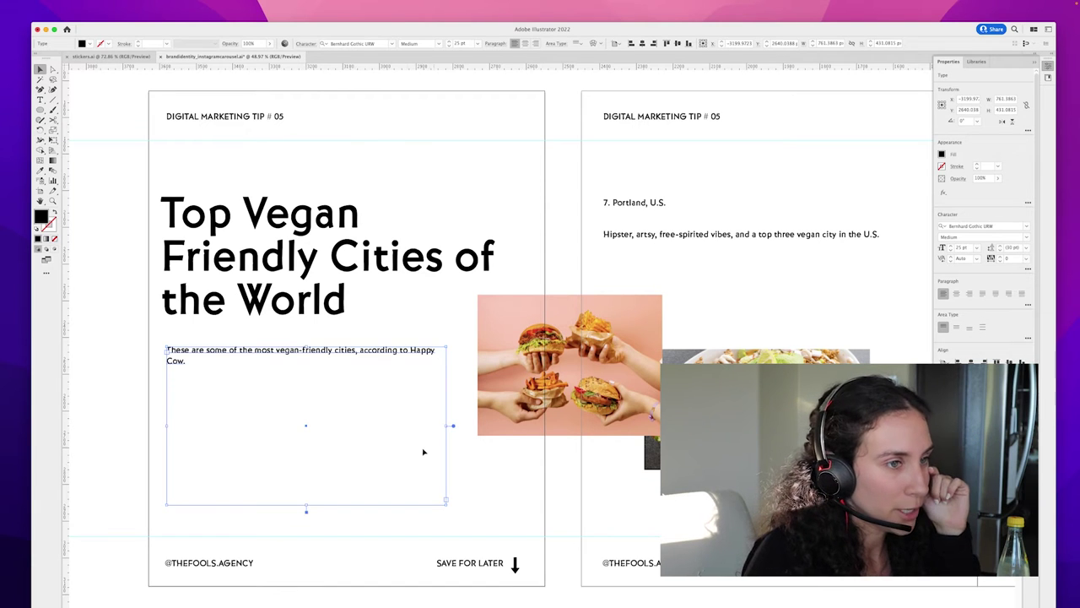
{"action": "left_click_drag", "start_coordinate": [452, 426], "coordinate": [366, 426]}
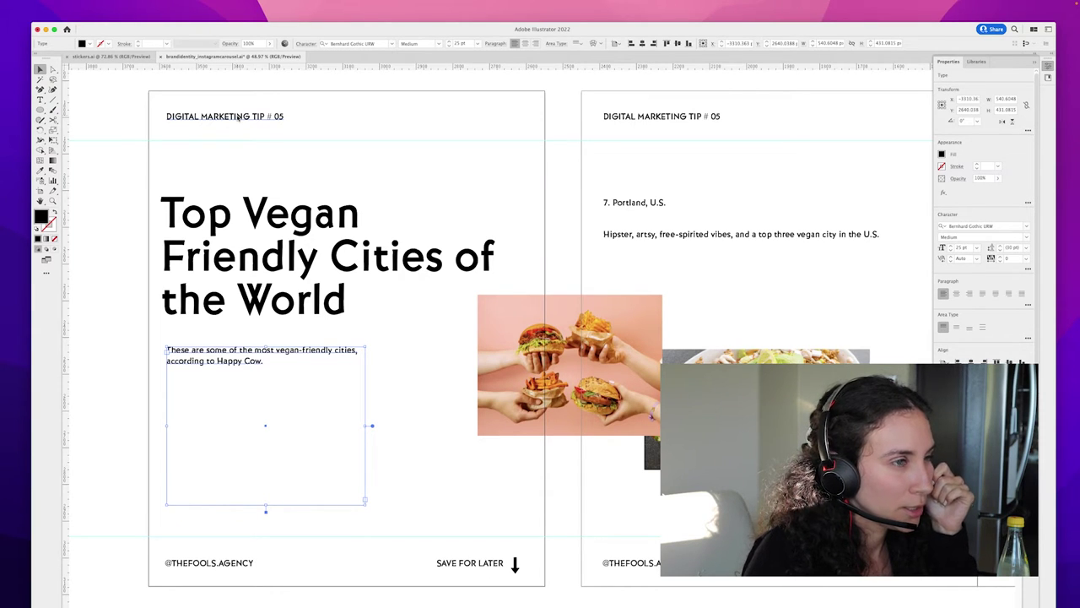
Step: Increase the cover subtitle's font size to 40 pt
{"action": "left_click", "coordinate": [952, 245]}
{"action": "left_click", "coordinate": [952, 245]}
{"action": "left_click", "coordinate": [953, 246]}
{"action": "left_click", "coordinate": [952, 246]}
{"action": "left_click", "coordinate": [952, 246]}
{"action": "left_click", "coordinate": [952, 246]}
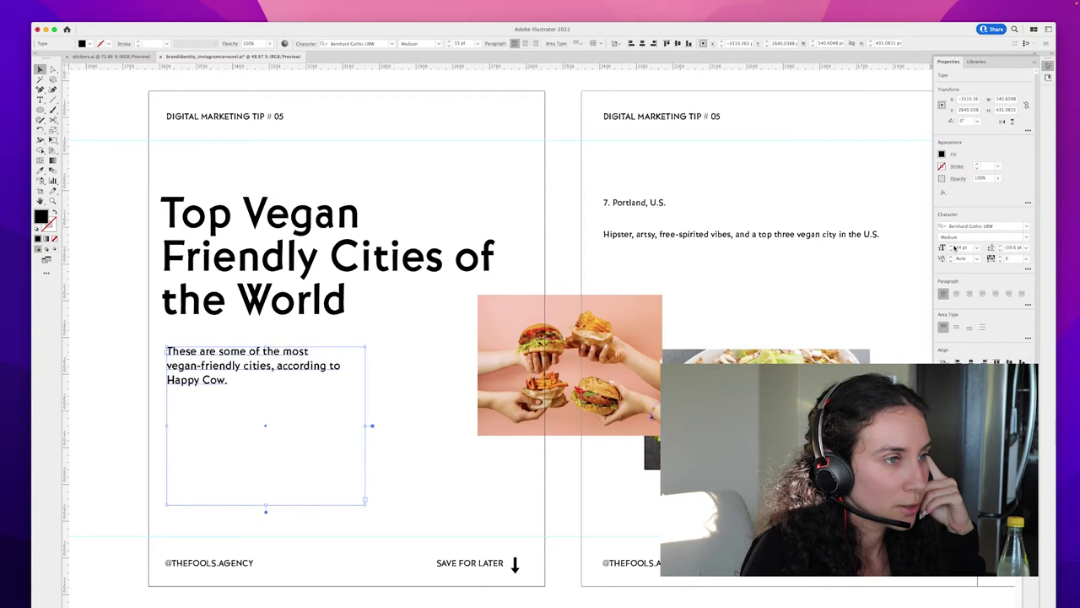
{"action": "left_click", "coordinate": [952, 246]}
{"action": "left_click", "coordinate": [952, 245]}
{"action": "left_click", "coordinate": [954, 246]}
{"action": "left_click", "coordinate": [955, 245]}
{"action": "left_click", "coordinate": [955, 246]}
Step: Narrow the cover title's text frame so "of" wraps onto the third line, and nudge the title into line with the header
{"action": "left_click", "coordinate": [359, 281]}
{"action": "left_click_drag", "start_coordinate": [511, 263], "coordinate": [471, 262]}
{"action": "left_click_drag", "start_coordinate": [384, 267], "coordinate": [388, 264]}
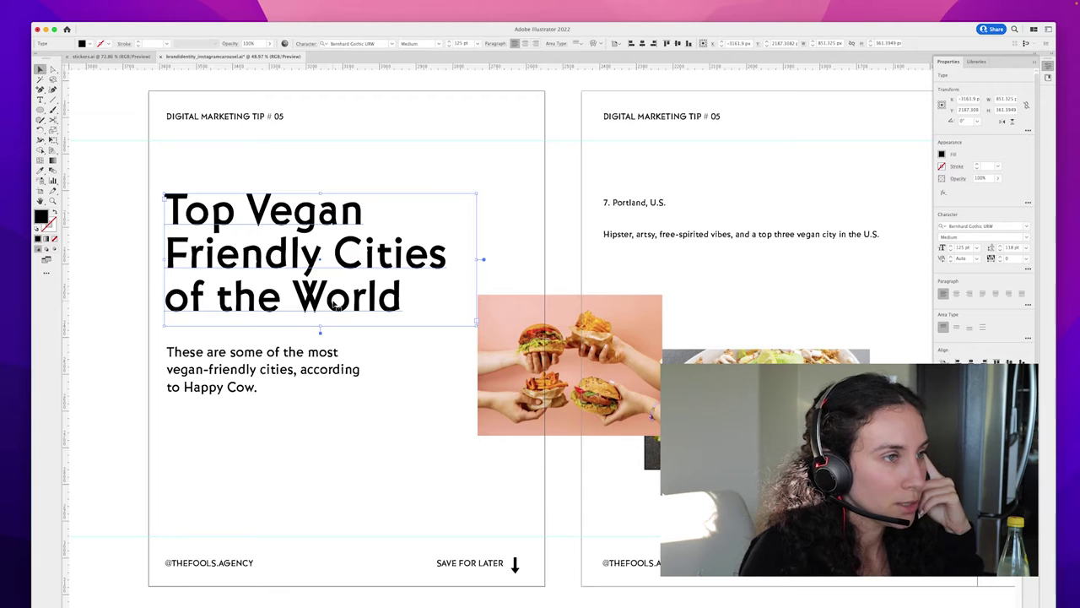
Step: Move the cover subtitle closer beneath the title and shorten the empty lower part of its text frame
{"action": "scroll", "coordinate": [329, 307], "scroll_direction": "left", "scroll_amount": 3}
{"action": "left_click", "coordinate": [156, 320]}
{"action": "left_click_drag", "start_coordinate": [295, 367], "coordinate": [292, 358]}
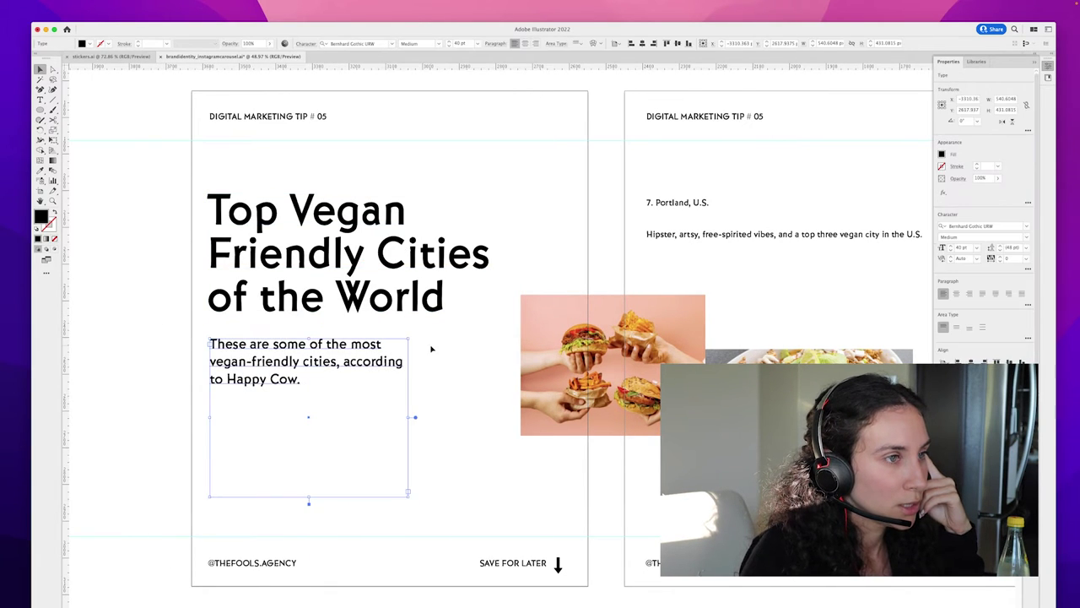
{"action": "left_click_drag", "start_coordinate": [309, 501], "coordinate": [309, 417]}
Step: Reposition the burger photo inside the cover artboard's lower right area, above "SAVE FOR LATER" and touching the subtitle
{"action": "left_click_drag", "start_coordinate": [639, 374], "coordinate": [512, 450]}
{"action": "left_click", "coordinate": [604, 377]}
{"action": "scroll", "coordinate": [602, 374], "scroll_direction": "right", "scroll_amount": 2}
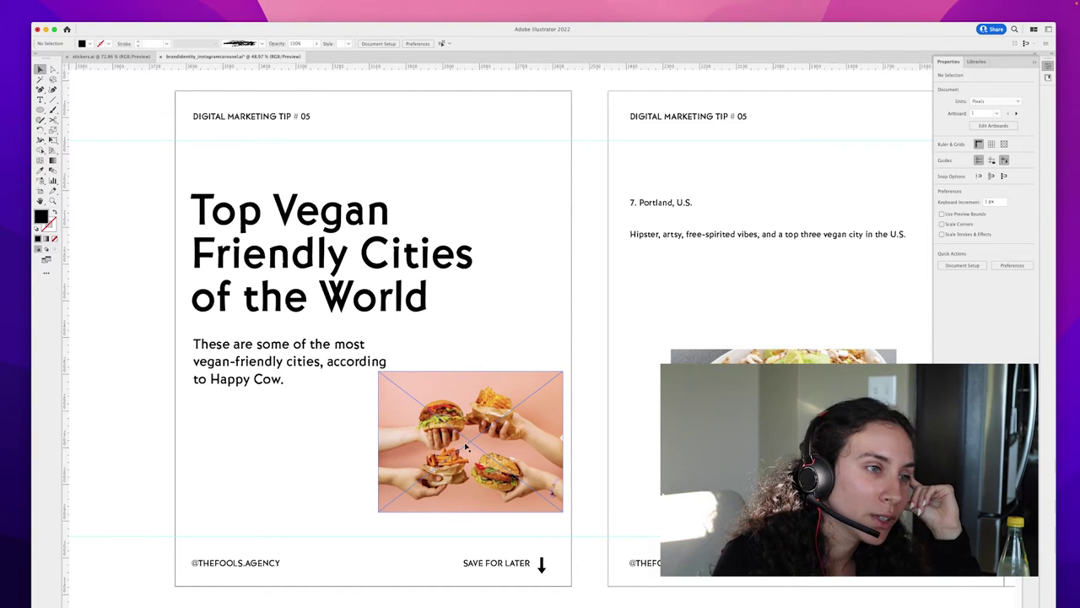
{"action": "left_click_drag", "start_coordinate": [465, 447], "coordinate": [467, 458]}
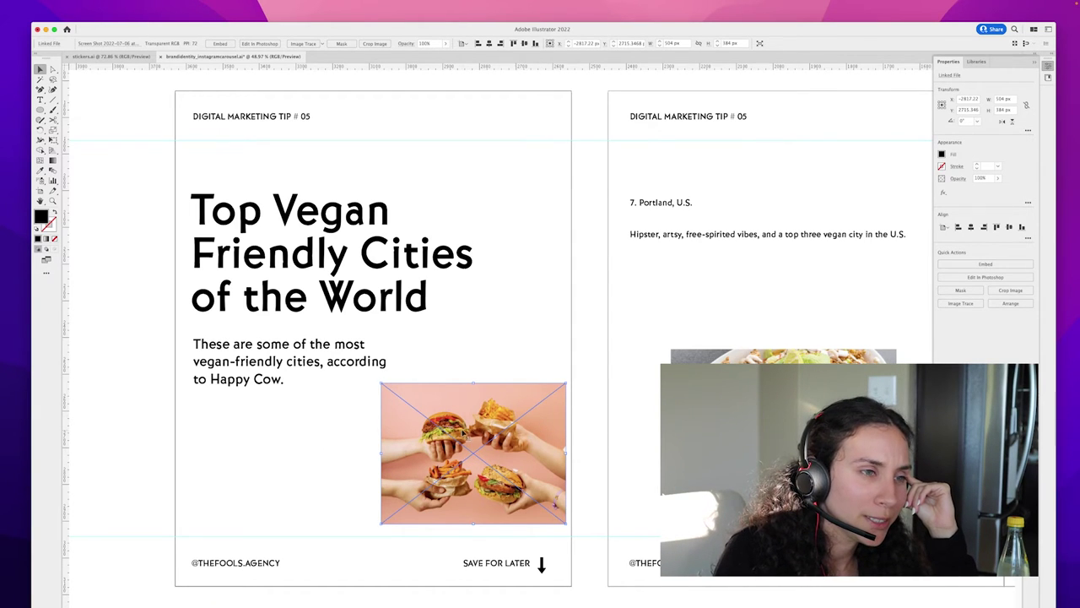
{"action": "mouse_move", "coordinate": [513, 446]}
{"action": "left_mouse_down"}
{"action": "mouse_move", "coordinate": [499, 437]}
{"action": "mouse_move", "coordinate": [512, 446]}
{"action": "left_mouse_up"}
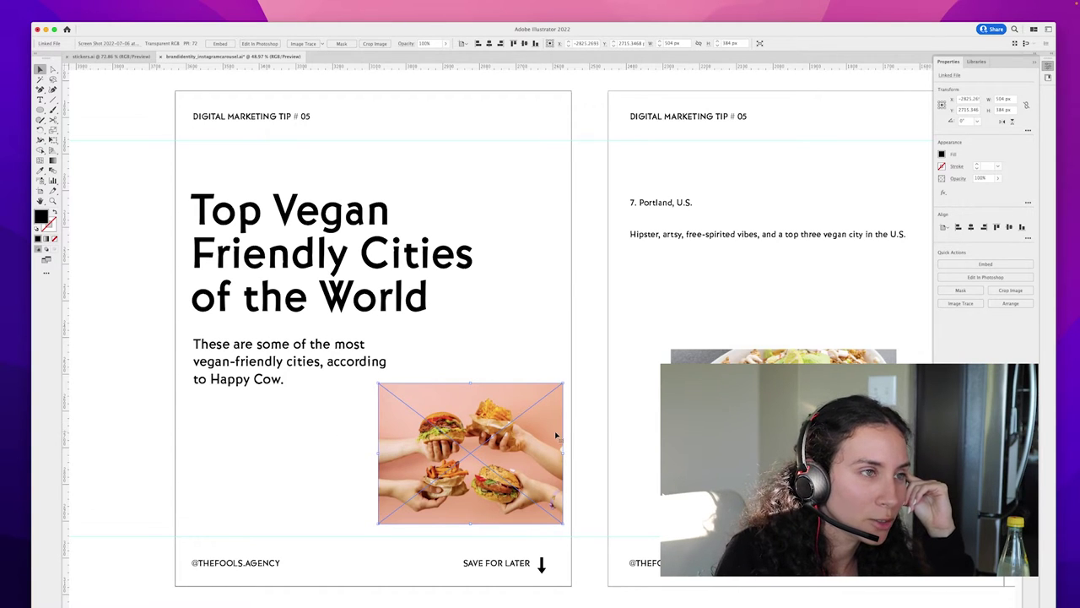
{"action": "left_click_drag", "start_coordinate": [550, 468], "coordinate": [533, 449]}
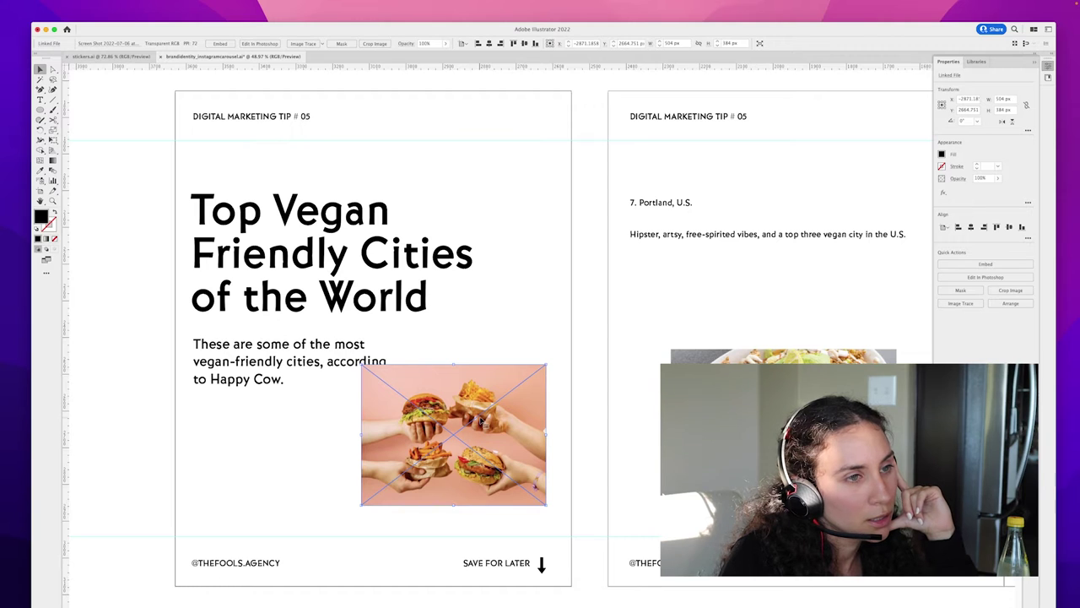
Step: Enlarge the burger photo to about 1185 by 903 px over the cover artboard
{"action": "left_click_drag", "start_coordinate": [509, 470], "coordinate": [498, 407]}
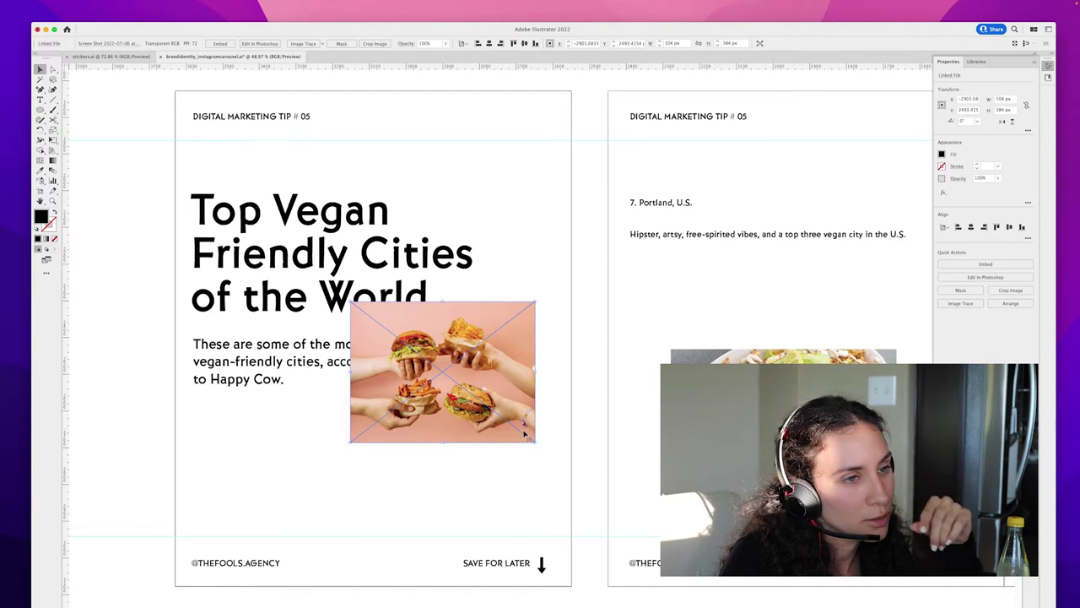
{"action": "left_click_drag", "start_coordinate": [471, 384], "coordinate": [299, 288]}
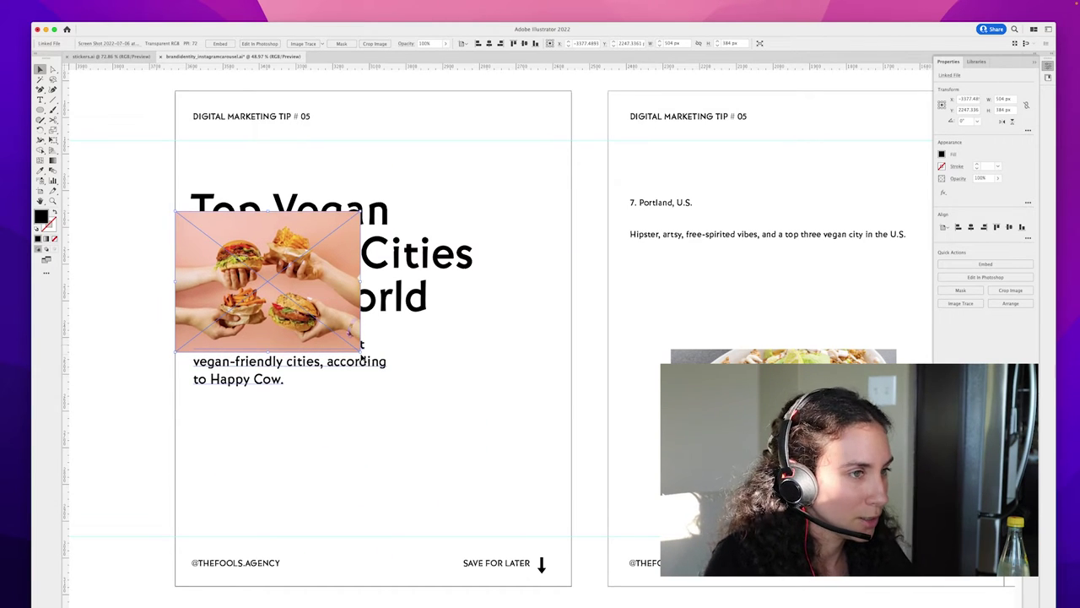
{"action": "left_click_drag", "start_coordinate": [361, 347], "coordinate": [611, 557]}
{"action": "left_click_drag", "start_coordinate": [517, 213], "coordinate": [493, 189]}
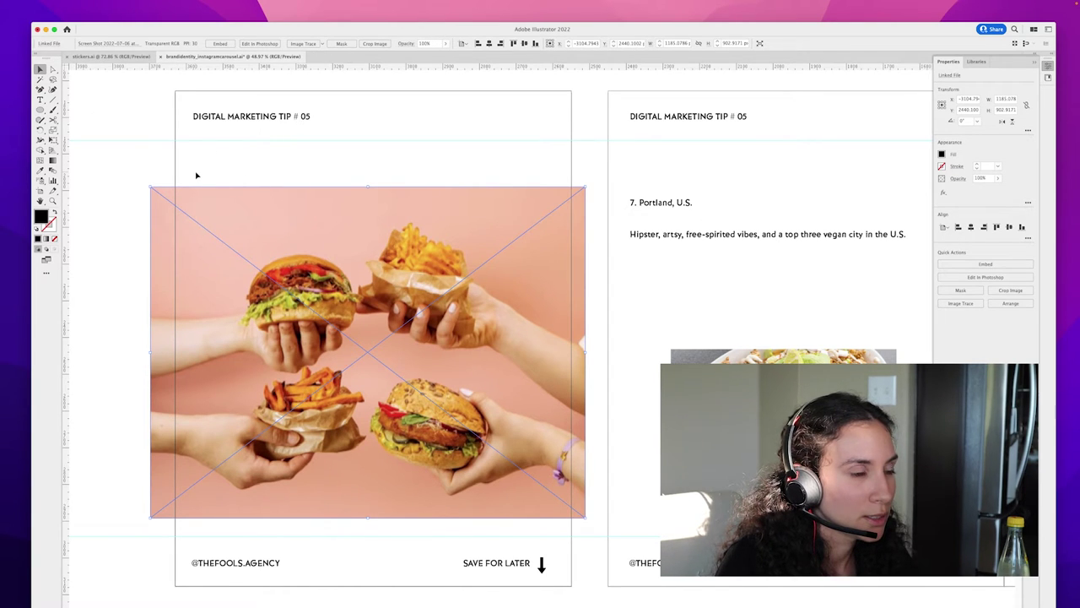
Step: Move the photo off the artboard, left of the cover, and trace its lower-right burger and hand freehand with the Paintbrush
{"action": "left_click_drag", "start_coordinate": [372, 349], "coordinate": [336, 316]}
{"action": "left_click_drag", "start_coordinate": [630, 312], "coordinate": [430, 304]}
{"action": "scroll", "coordinate": [402, 384], "scroll_direction": "left", "scroll_amount": 3}
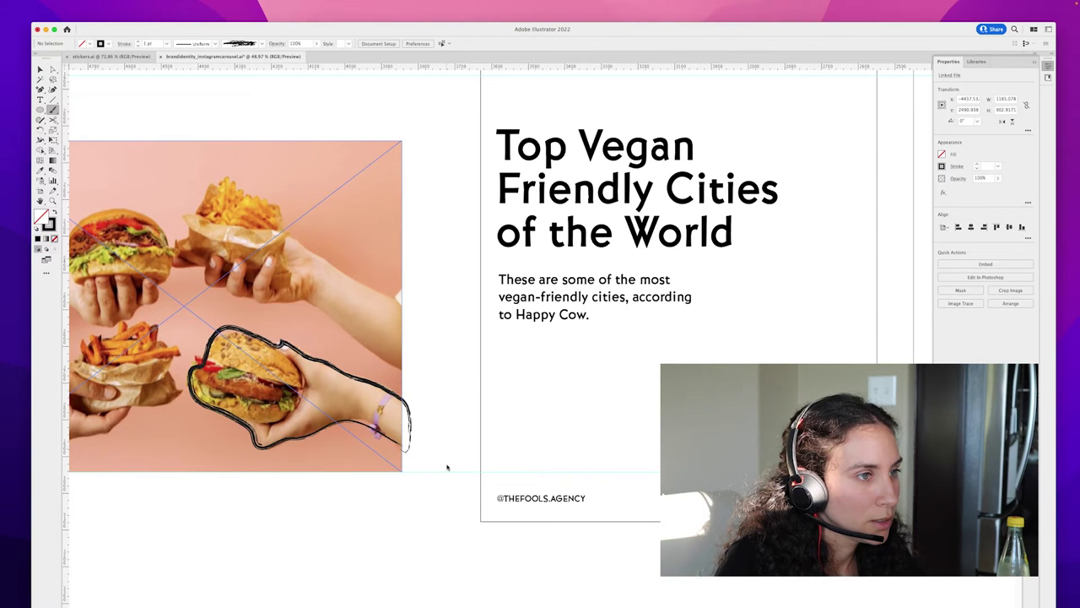
{"action": "key", "text": "v"}
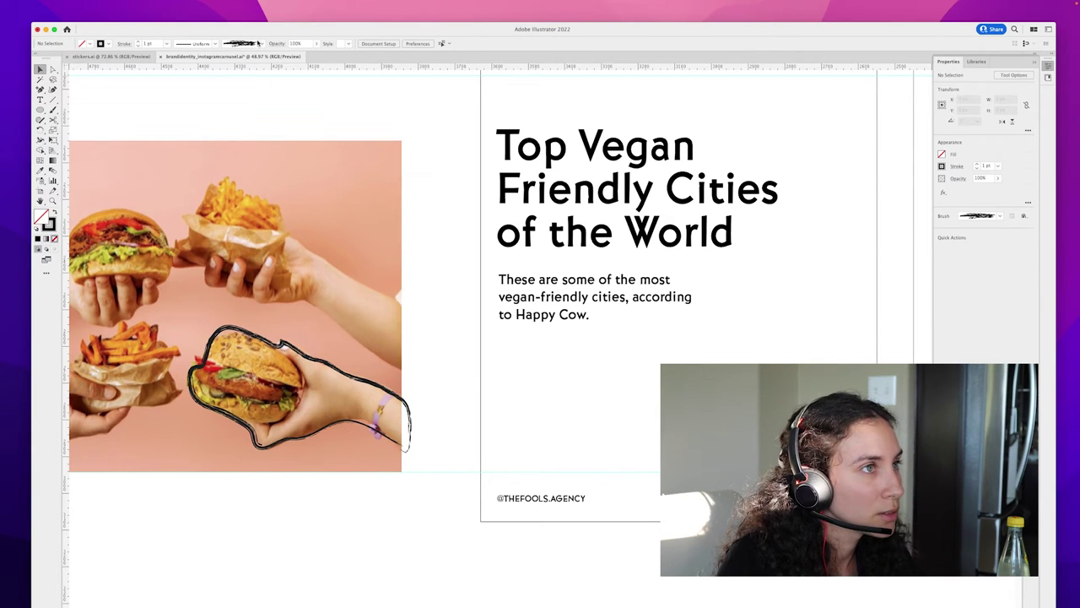
Step: Choose the Basic brush and move the traced hand outline into the cover artboard's lower right corner, ending at its edge
{"action": "left_click", "coordinate": [257, 43]}
{"action": "left_click", "coordinate": [243, 72]}
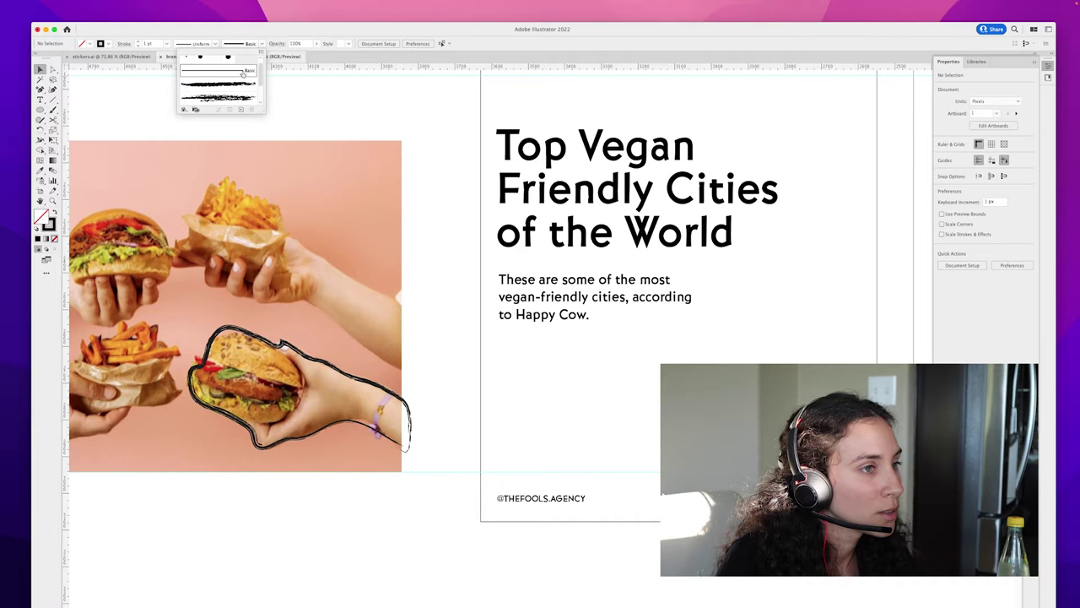
{"action": "left_click", "coordinate": [271, 346]}
{"action": "left_click_drag", "start_coordinate": [274, 346], "coordinate": [754, 356]}
{"action": "left_click_drag", "start_coordinate": [611, 436], "coordinate": [419, 434]}
{"action": "scroll", "coordinate": [418, 434], "scroll_direction": "right", "scroll_amount": 3}
{"action": "scroll", "coordinate": [419, 434], "scroll_direction": "up", "scroll_amount": 1}
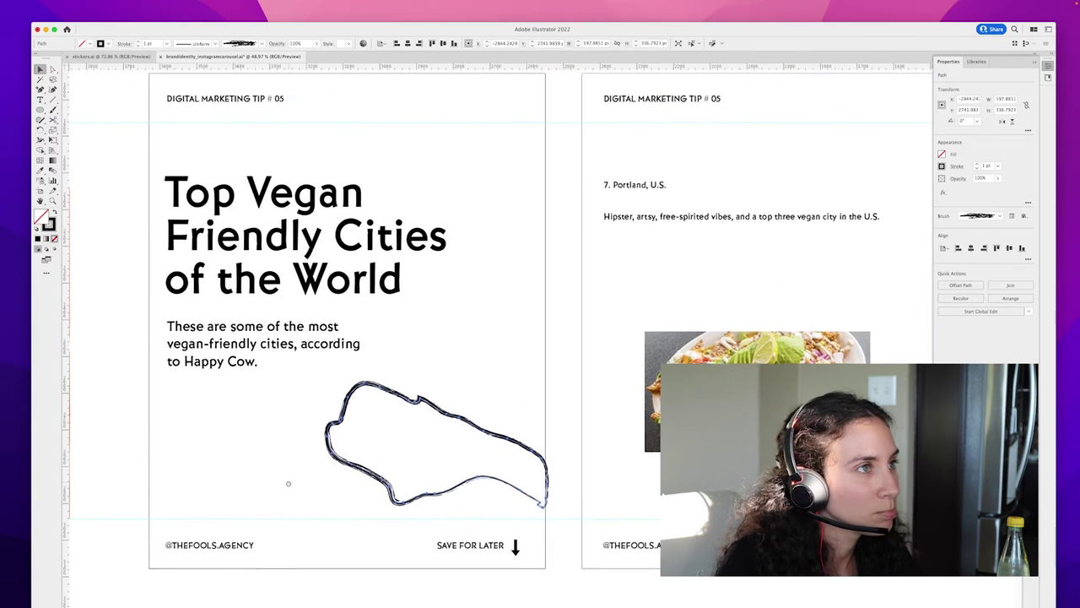
Step: Apply the Basic brush to the traced hand outline and raise its stroke weight to 6 pt
{"action": "left_click", "coordinate": [262, 45]}
{"action": "left_click", "coordinate": [231, 71]}
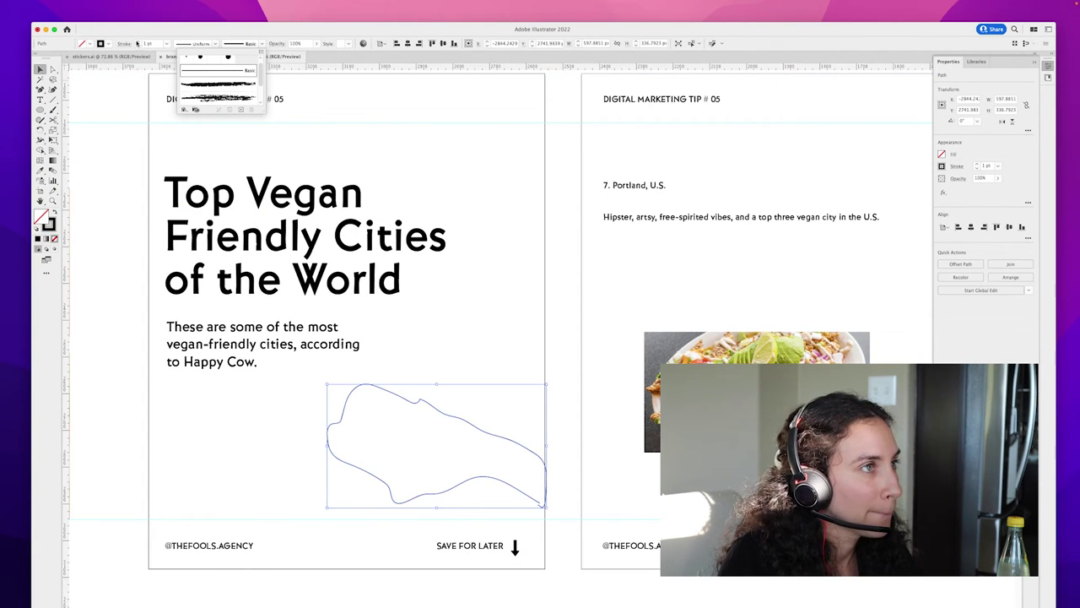
{"action": "left_click", "coordinate": [138, 44]}
{"action": "left_click", "coordinate": [137, 44]}
{"action": "left_click", "coordinate": [137, 44]}
{"action": "left_click", "coordinate": [137, 44]}
{"action": "left_click", "coordinate": [138, 44]}
{"action": "left_click", "coordinate": [137, 44]}
{"action": "left_click", "coordinate": [137, 44]}
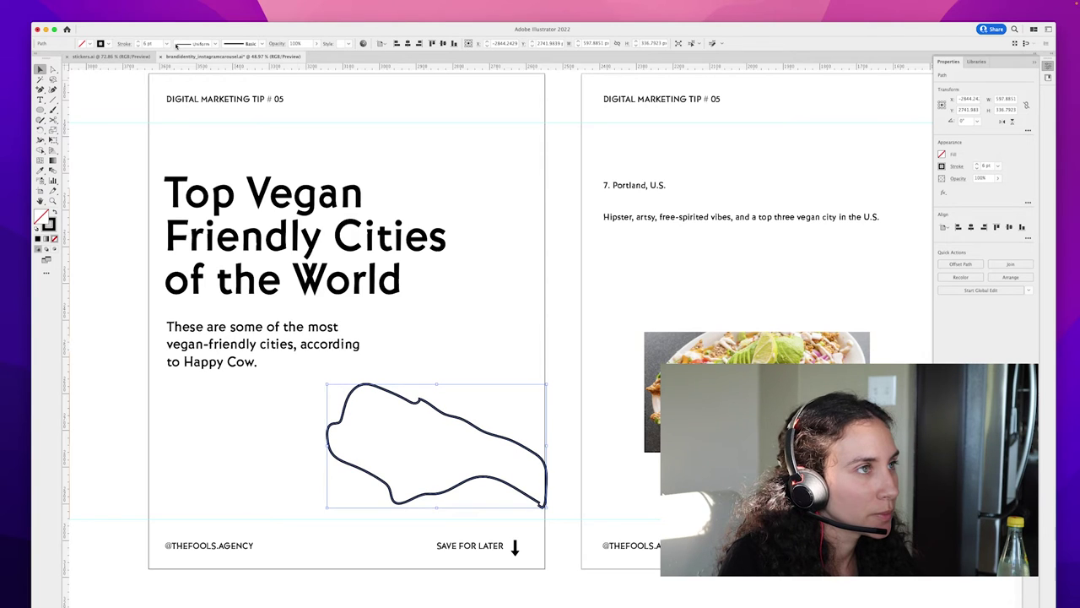
Step: Give the hand outline the oval width profile that tapers at both ends and scale it down to about 480 by 270 px
{"action": "left_click", "coordinate": [263, 44]}
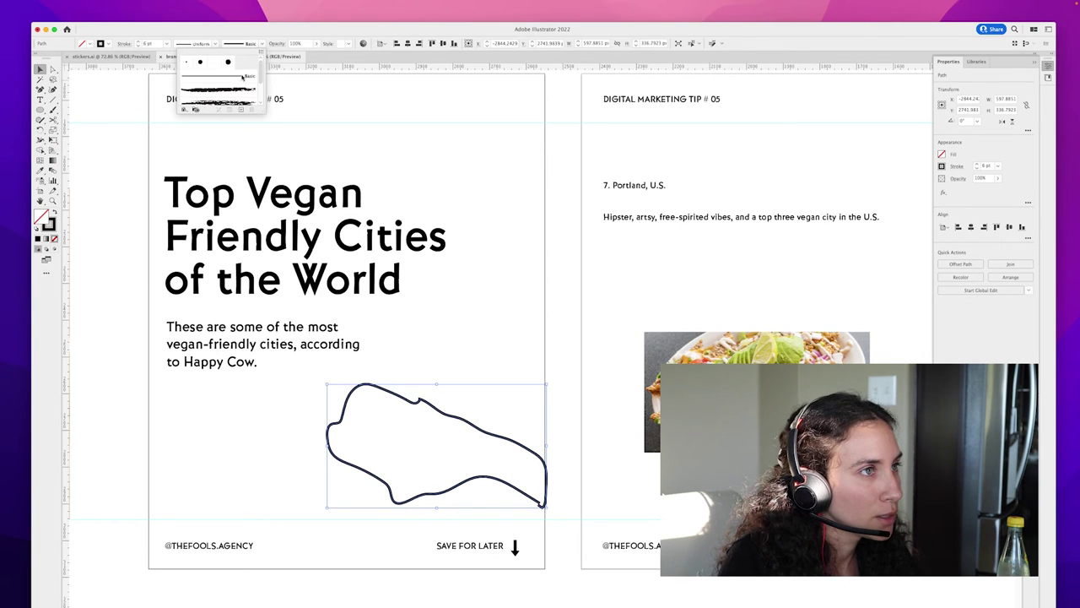
{"action": "left_click", "coordinate": [215, 43]}
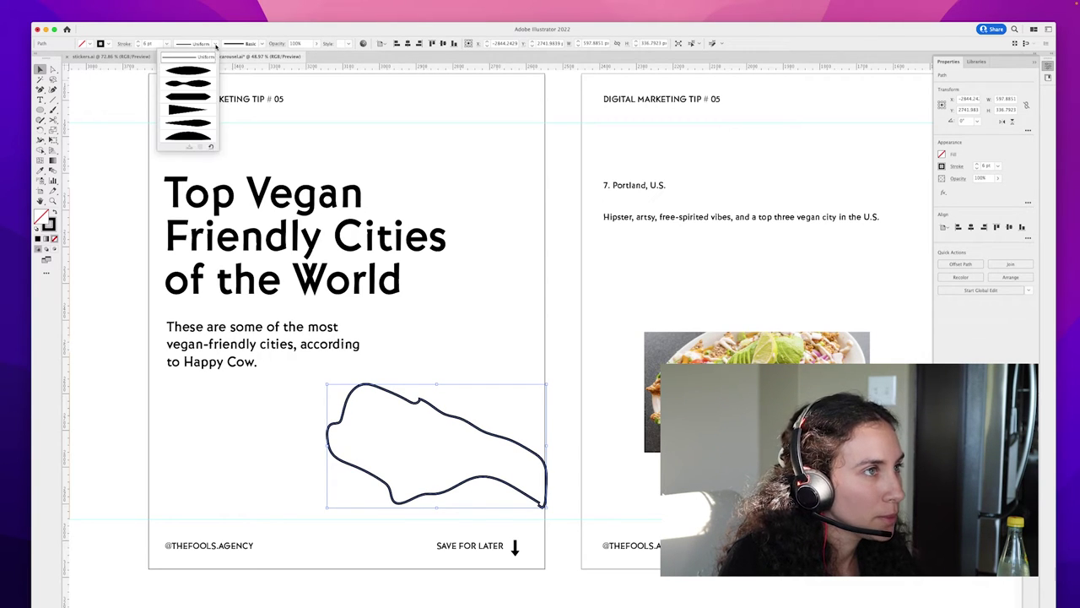
{"action": "left_click", "coordinate": [194, 82]}
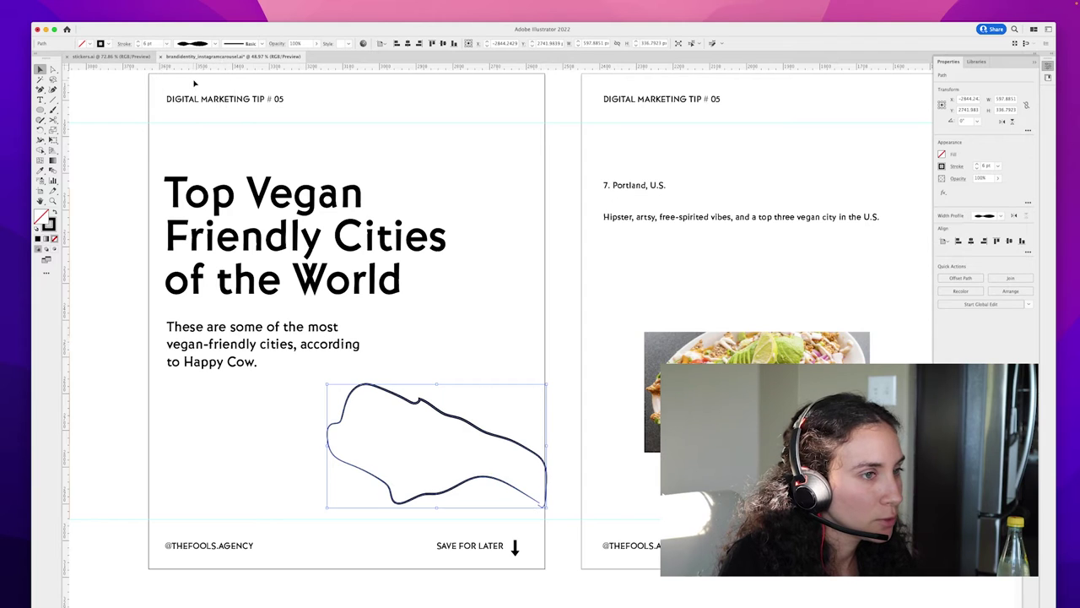
{"action": "left_click", "coordinate": [214, 44]}
{"action": "left_click", "coordinate": [194, 68]}
{"action": "left_click", "coordinate": [554, 375]}
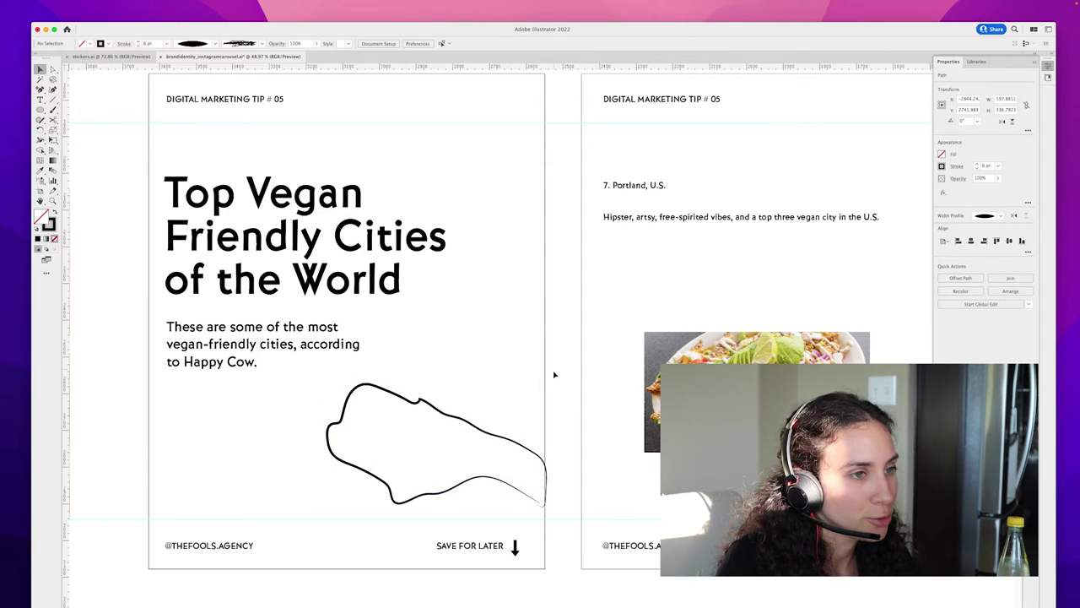
{"action": "left_click", "coordinate": [353, 386]}
{"action": "left_click_drag", "start_coordinate": [328, 387], "coordinate": [369, 408]}
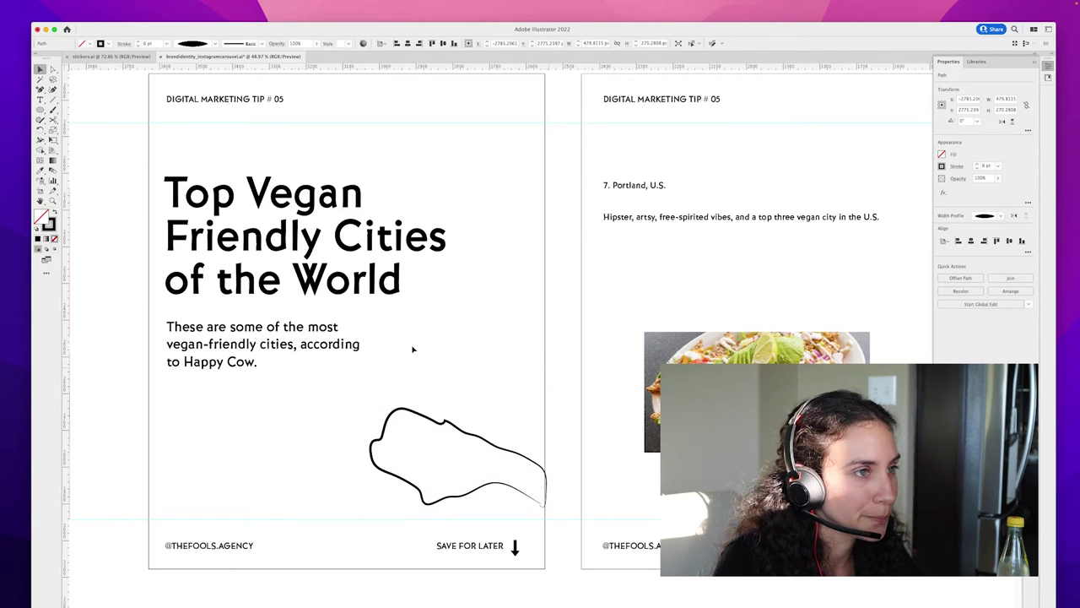
Step: Move the cover title and subtitle together down toward the artboard's center, and nudge the hand outline slightly lower
{"action": "left_click_drag", "start_coordinate": [157, 181], "coordinate": [482, 404]}
{"action": "left_click_drag", "start_coordinate": [248, 202], "coordinate": [301, 254]}
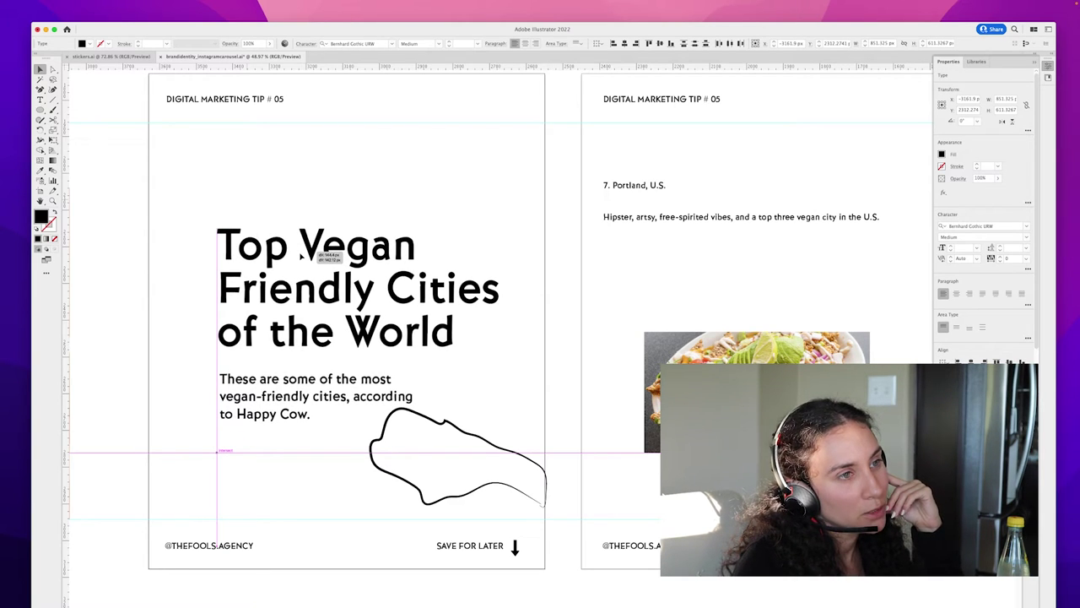
{"action": "left_click_drag", "start_coordinate": [302, 254], "coordinate": [299, 254]}
{"action": "left_click", "coordinate": [546, 494]}
{"action": "left_click_drag", "start_coordinate": [462, 434], "coordinate": [463, 440]}
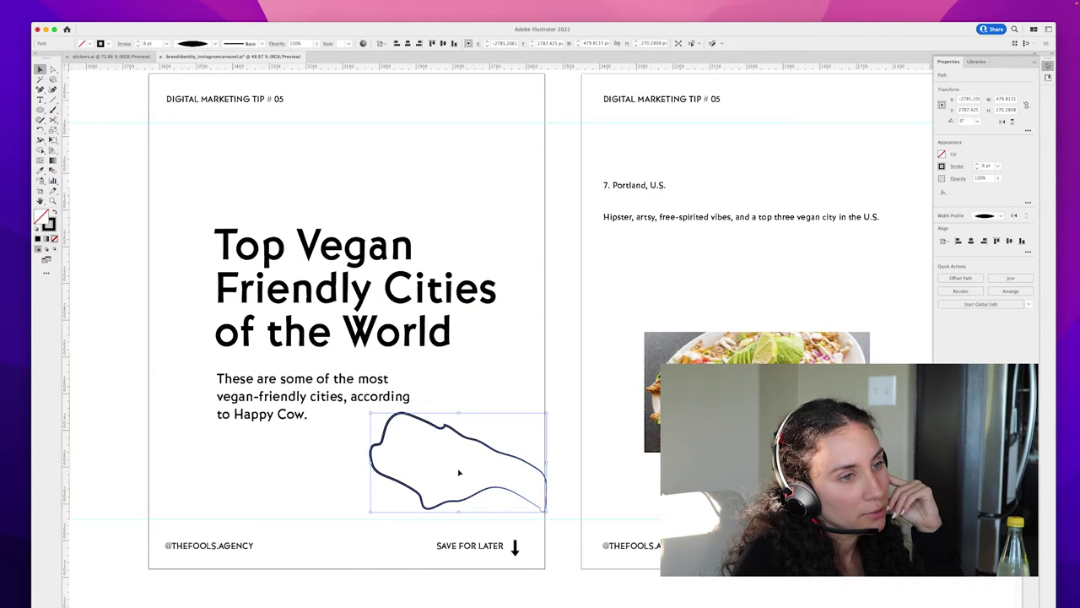
{"action": "left_click", "coordinate": [573, 396]}
Step: Duplicate the hand outline into the cover's lower left area, beneath the subtitle
{"action": "scroll", "coordinate": [572, 390], "scroll_direction": "left", "scroll_amount": 6}
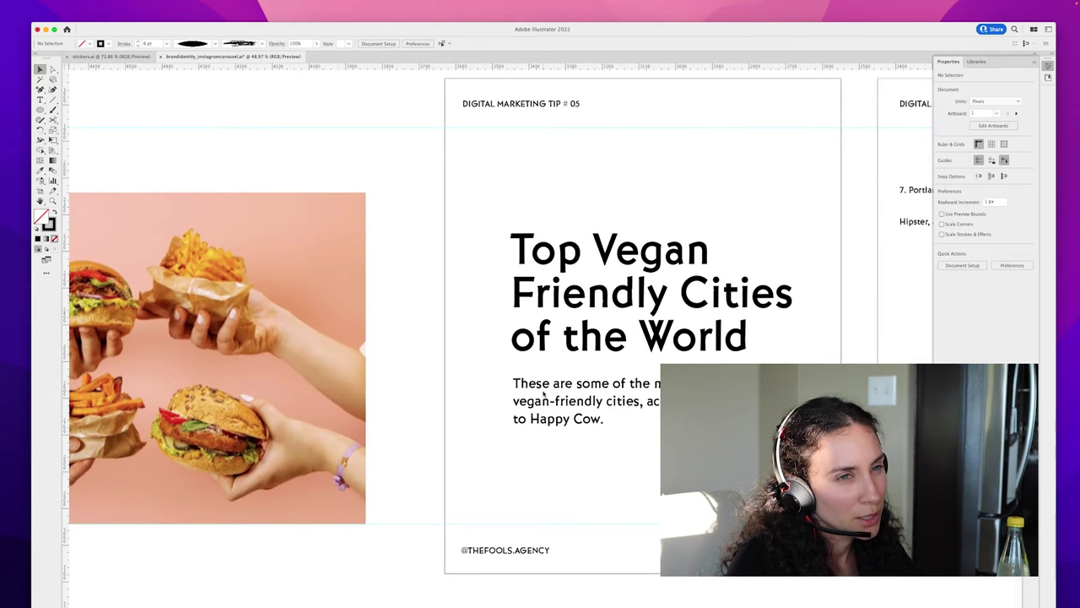
{"action": "scroll", "coordinate": [571, 388], "scroll_direction": "left", "scroll_amount": 3}
{"action": "scroll", "coordinate": [409, 365], "scroll_direction": "right", "scroll_amount": 5}
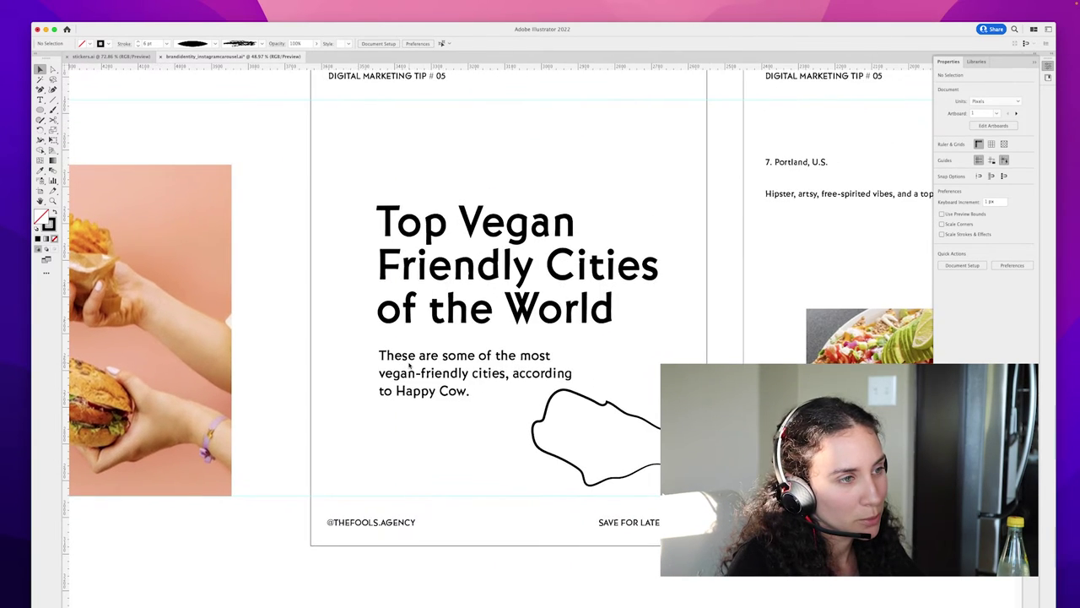
{"action": "left_click_drag", "start_coordinate": [409, 365], "coordinate": [580, 379]}
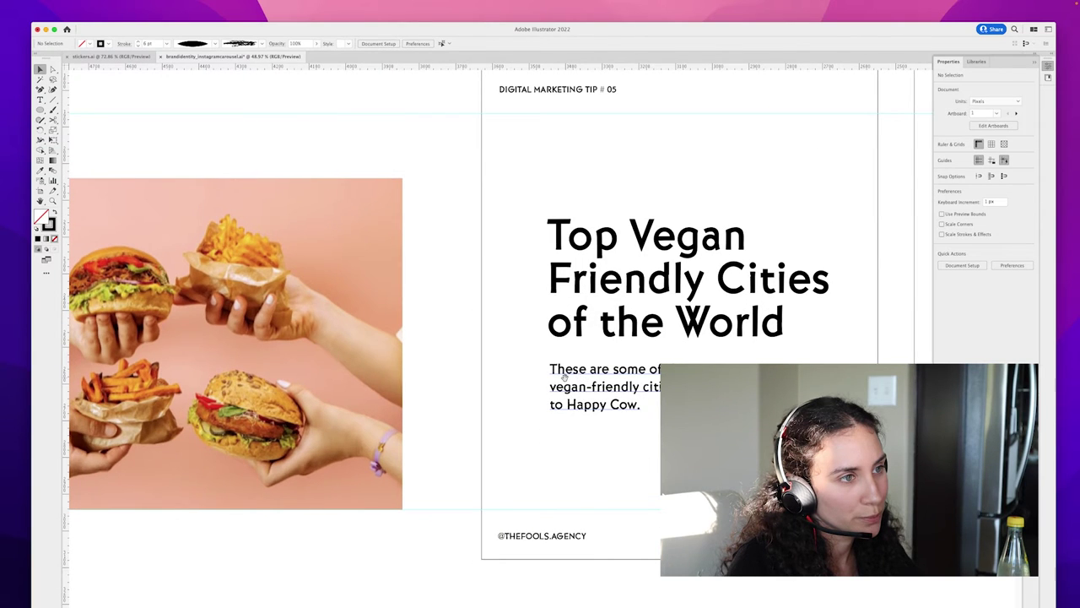
{"action": "scroll", "coordinate": [427, 427], "scroll_direction": "right", "scroll_amount": 5}
{"action": "left_click", "coordinate": [516, 418]}
{"action": "left_click_drag", "start_coordinate": [540, 425], "coordinate": [325, 436]}
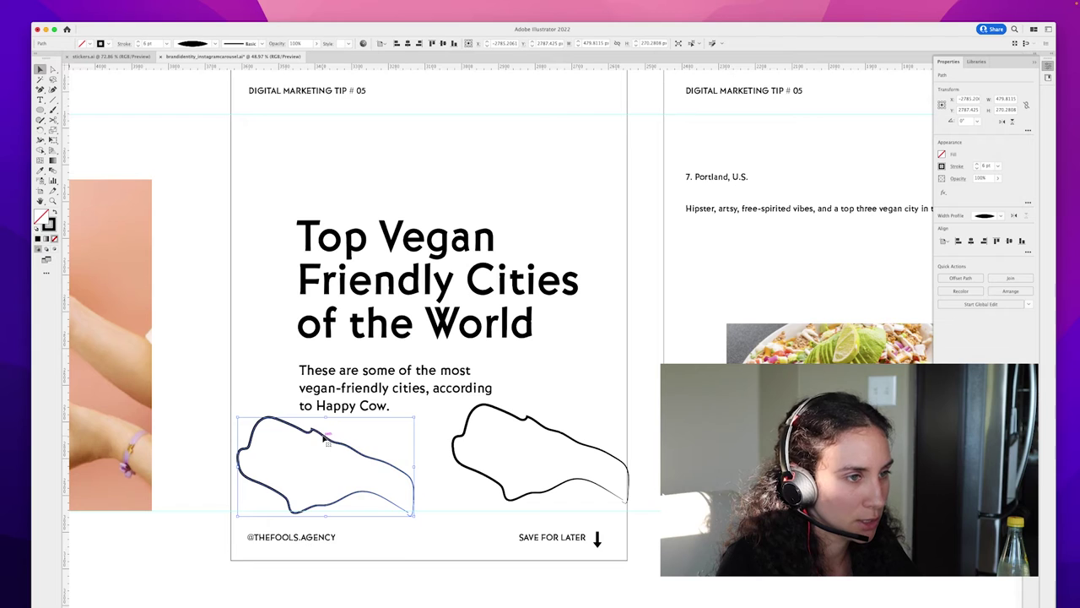
Step: Reflect the lower-left hand outline across the vertical axis and shrink it to about 366 by 206 px, reaching in from the left edge
{"action": "right_click", "coordinate": [325, 437]}
{"action": "mouse_move", "coordinate": [390, 552]}
{"action": "left_click", "coordinate": [428, 553]}
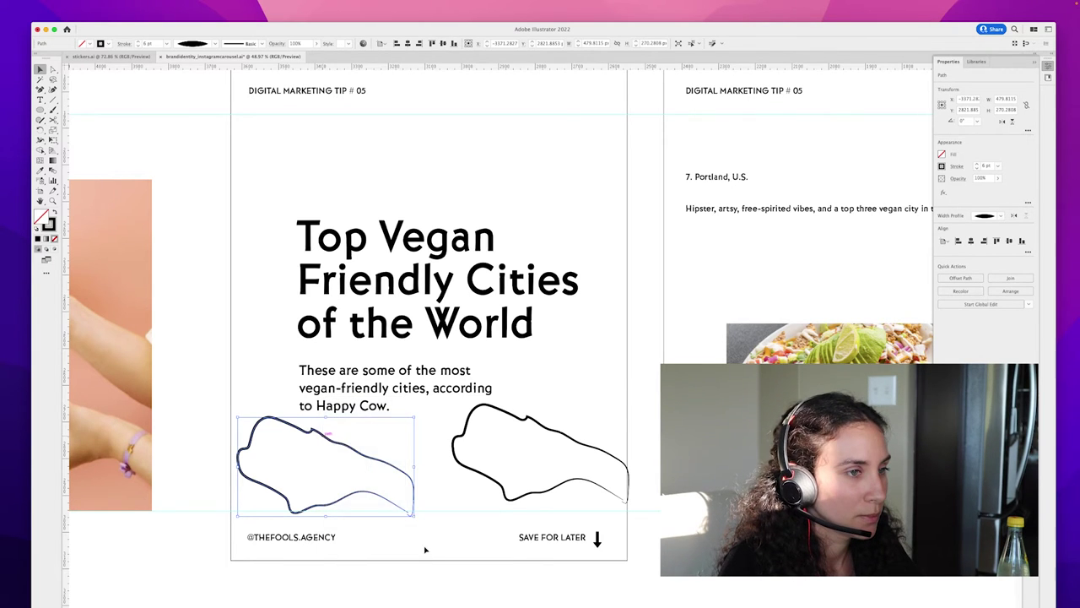
{"action": "left_click", "coordinate": [583, 362]}
{"action": "left_click_drag", "start_coordinate": [397, 430], "coordinate": [366, 449]}
{"action": "left_click", "coordinate": [375, 458]}
{"action": "scroll", "coordinate": [273, 482], "scroll_direction": "right", "scroll_amount": 5}
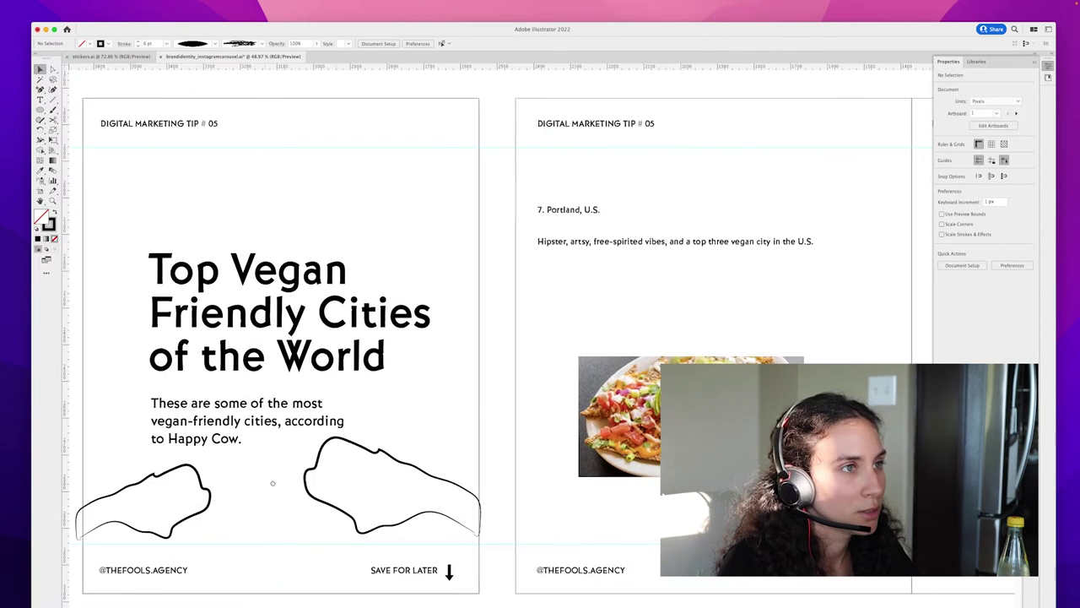
Step: Place a copy of the small hand outline in the cover's upper right corner, reflected across the vertical axis and rotated to reach inward
{"action": "left_click_drag", "start_coordinate": [261, 488], "coordinate": [511, 181]}
{"action": "right_click", "coordinate": [514, 172]}
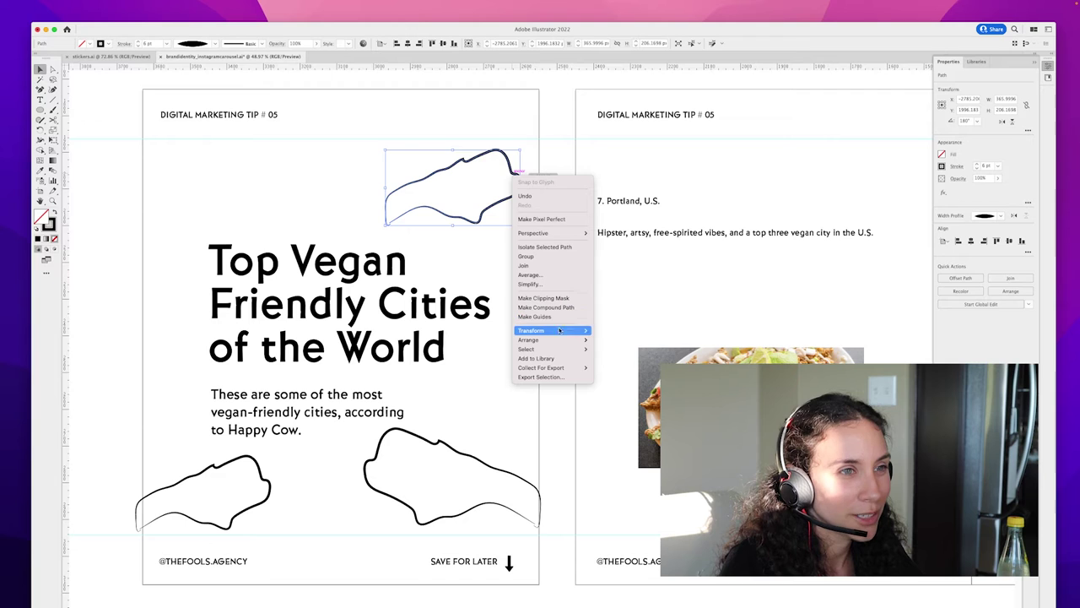
{"action": "mouse_move", "coordinate": [532, 330]}
{"action": "left_click", "coordinate": [608, 363]}
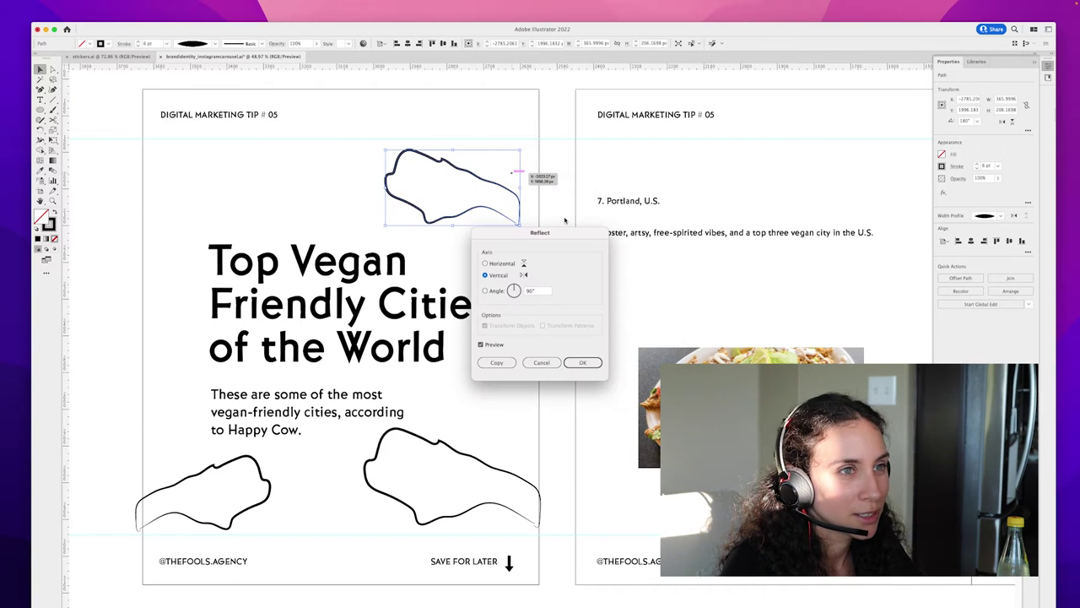
{"action": "left_click", "coordinate": [582, 363]}
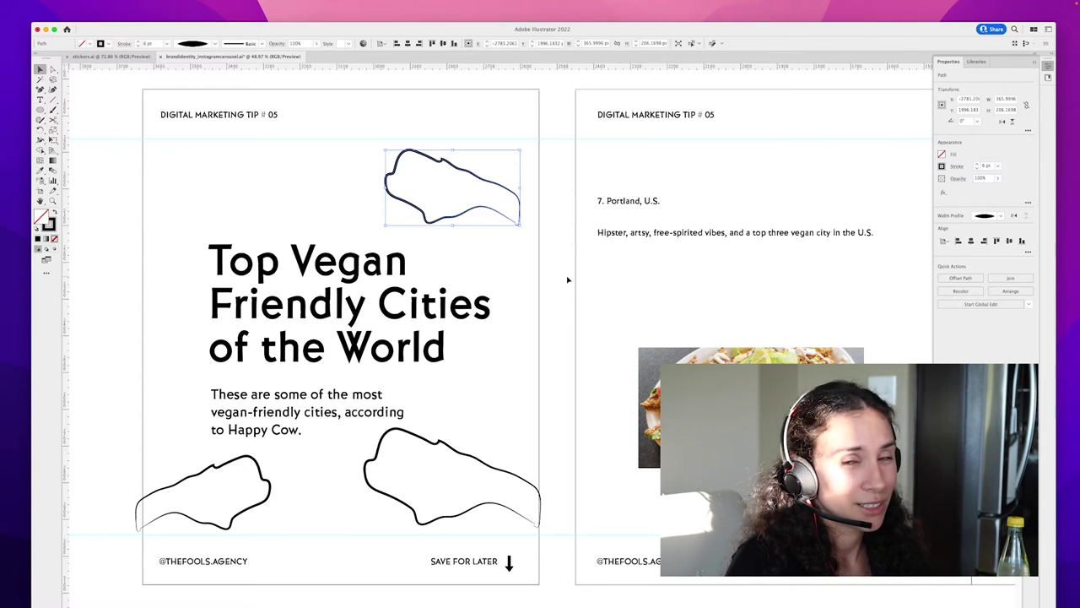
{"action": "mouse_move", "coordinate": [442, 161]}
{"action": "left_mouse_down"}
{"action": "mouse_move", "coordinate": [473, 170]}
{"action": "mouse_move", "coordinate": [455, 175]}
{"action": "left_mouse_up"}
{"action": "mouse_move", "coordinate": [533, 245]}
{"action": "left_mouse_down"}
{"action": "mouse_move", "coordinate": [578, 225]}
{"action": "mouse_move", "coordinate": [598, 179]}
{"action": "left_mouse_up"}
{"action": "left_click_drag", "start_coordinate": [474, 173], "coordinate": [489, 154]}
Step: Place a copy of the large hand outline in the cover's upper left corner, reflected across the vertical axis and tilted downward
{"action": "left_click_drag", "start_coordinate": [473, 461], "coordinate": [209, 184]}
{"action": "right_click", "coordinate": [206, 185]}
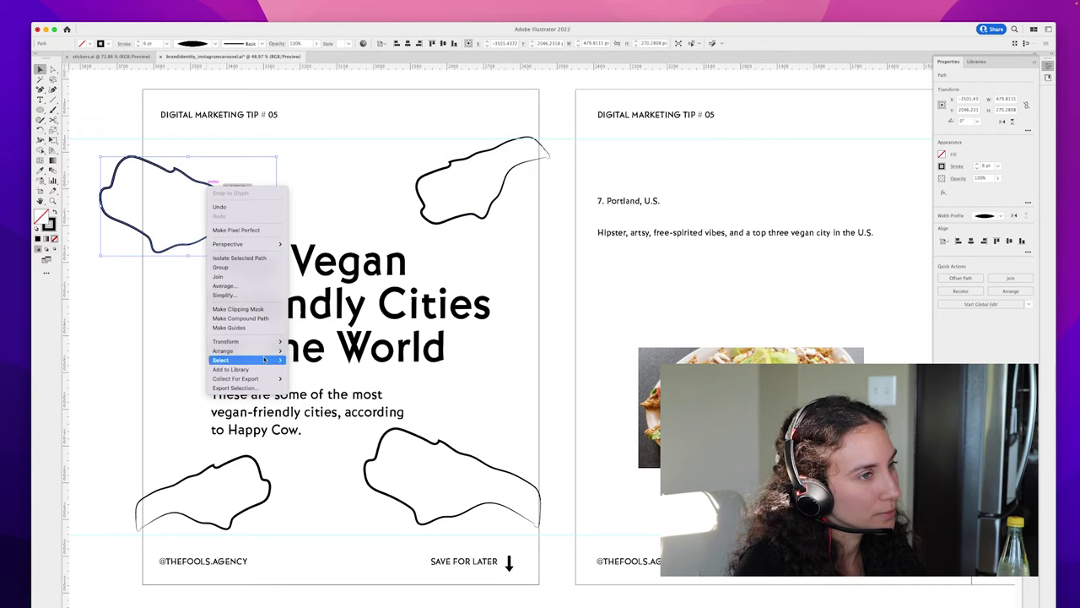
{"action": "mouse_move", "coordinate": [272, 343]}
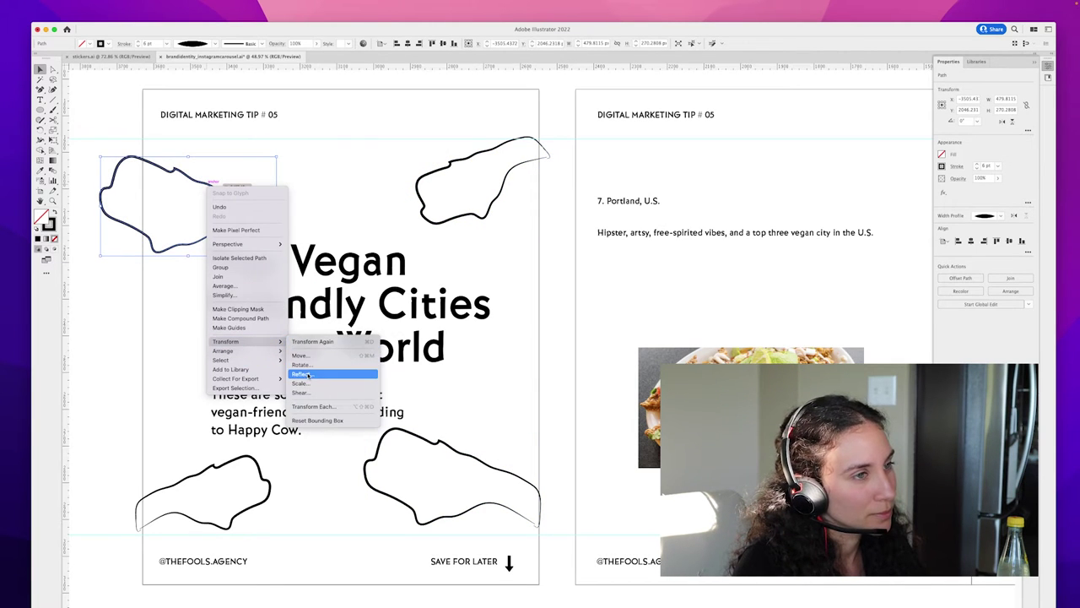
{"action": "left_click", "coordinate": [301, 373]}
{"action": "left_click", "coordinate": [583, 362]}
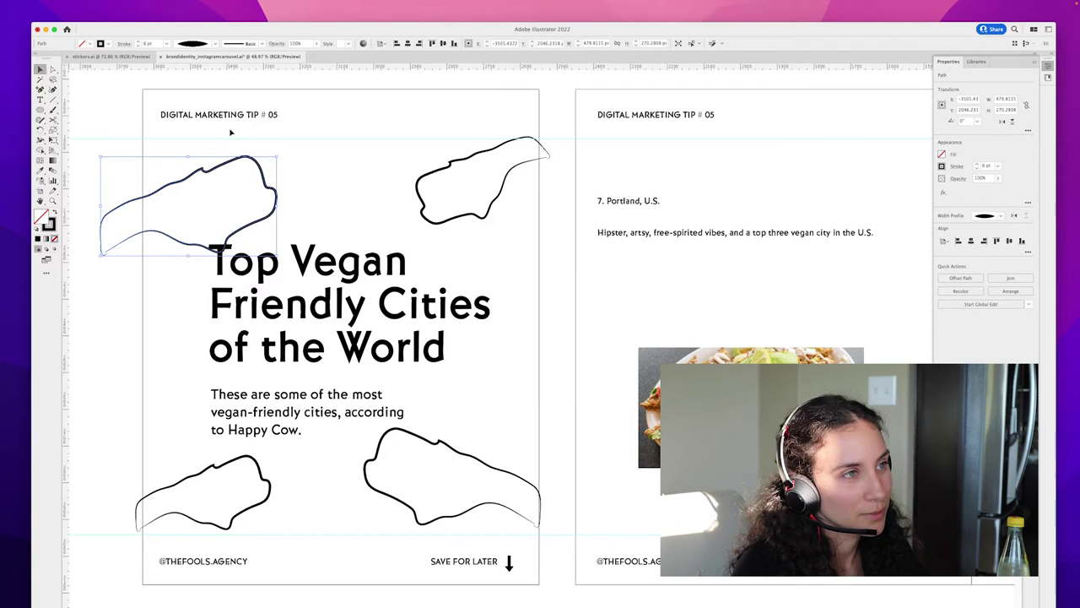
{"action": "left_click_drag", "start_coordinate": [259, 168], "coordinate": [350, 208]}
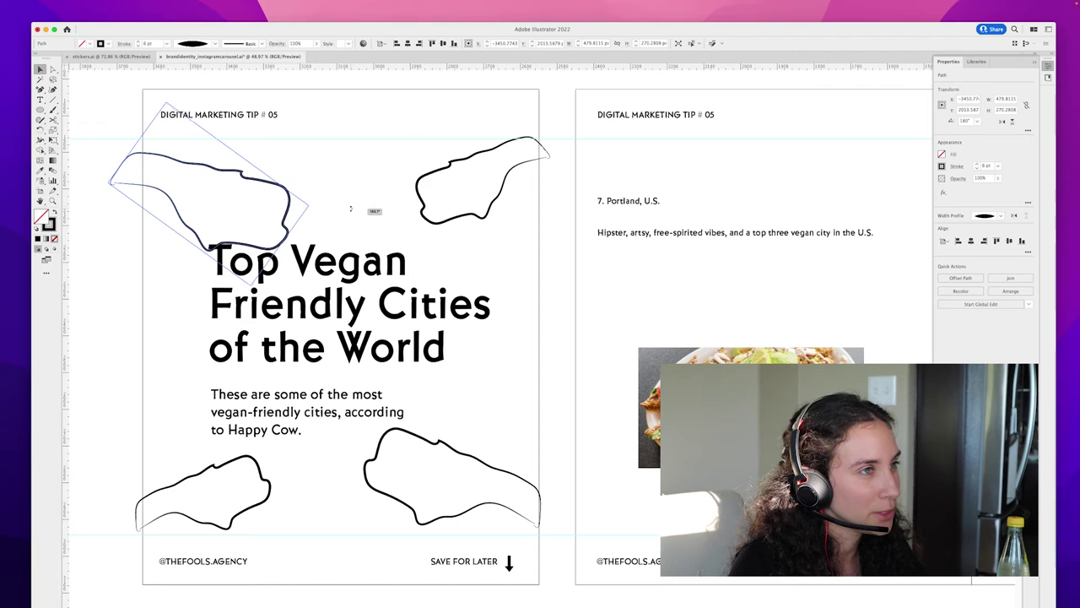
{"action": "left_click_drag", "start_coordinate": [274, 187], "coordinate": [287, 165]}
Step: Shift the cover title and subtitle together slightly right and down between the four hand outlines
{"action": "left_click", "coordinate": [399, 334]}
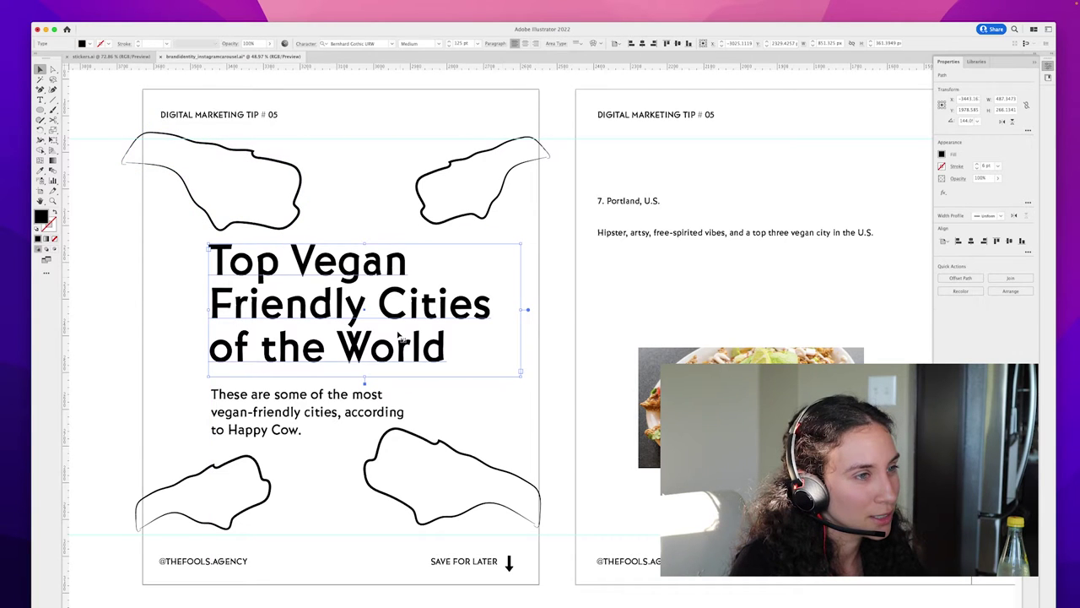
{"action": "left_click", "coordinate": [316, 415], "text": "shift"}
{"action": "left_click_drag", "start_coordinate": [316, 415], "coordinate": [325, 422]}
{"action": "left_click", "coordinate": [550, 262]}
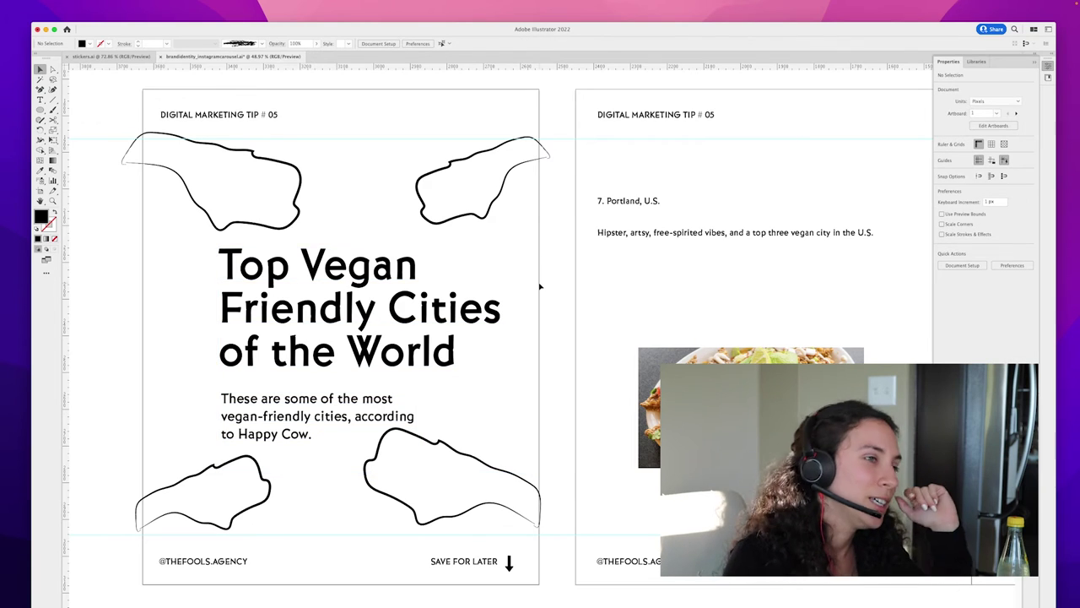
{"action": "key", "text": "z"}
{"action": "left_click_drag", "start_coordinate": [511, 358], "coordinate": [390, 369]}
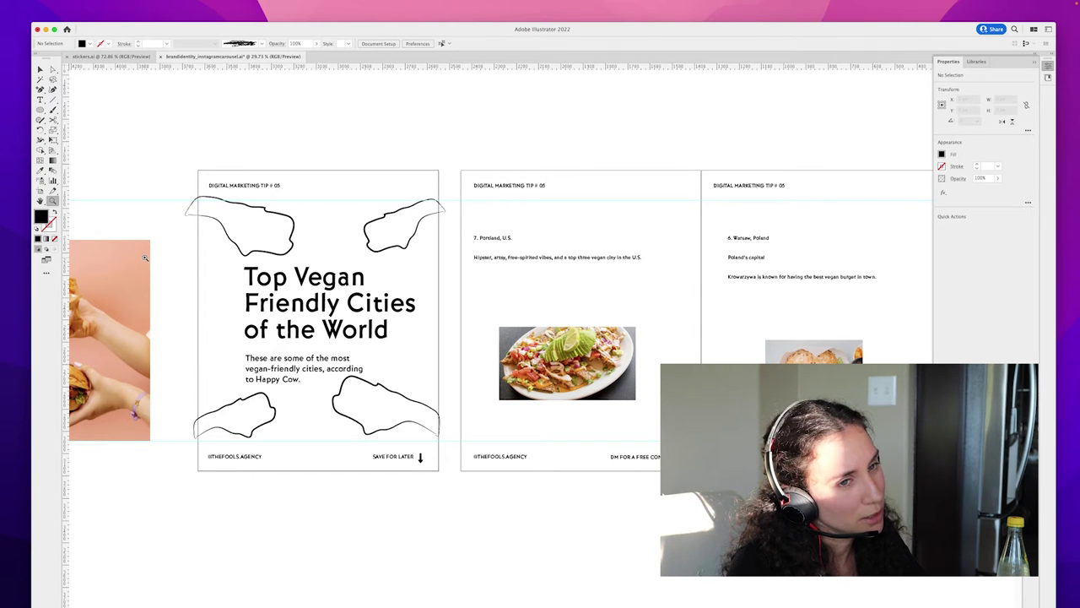
{"action": "left_click_drag", "start_coordinate": [146, 260], "coordinate": [397, 269]}
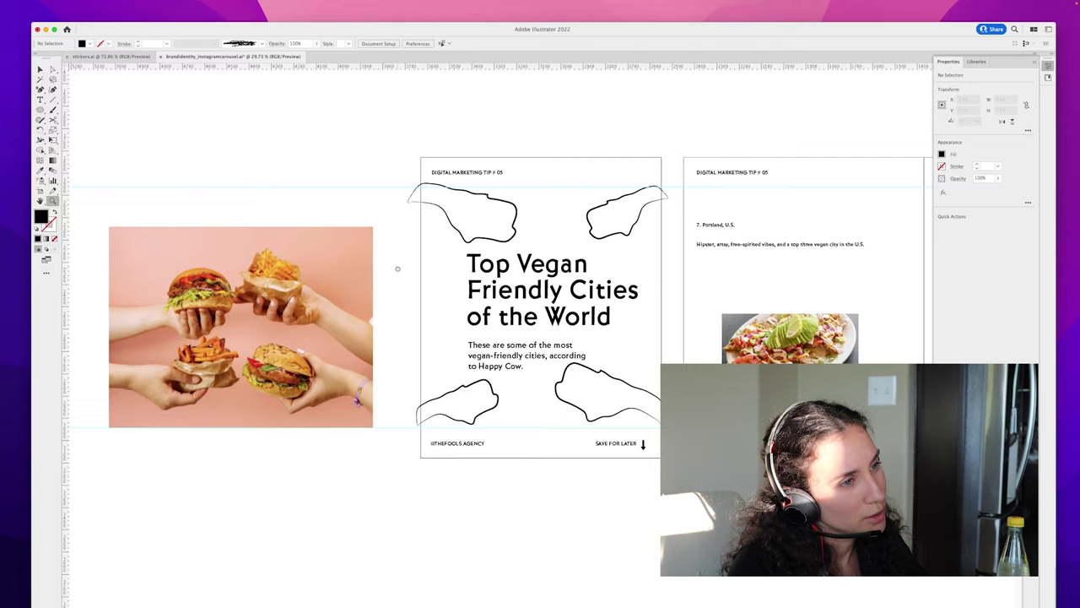
{"action": "left_click_drag", "start_coordinate": [397, 269], "coordinate": [397, 270]}
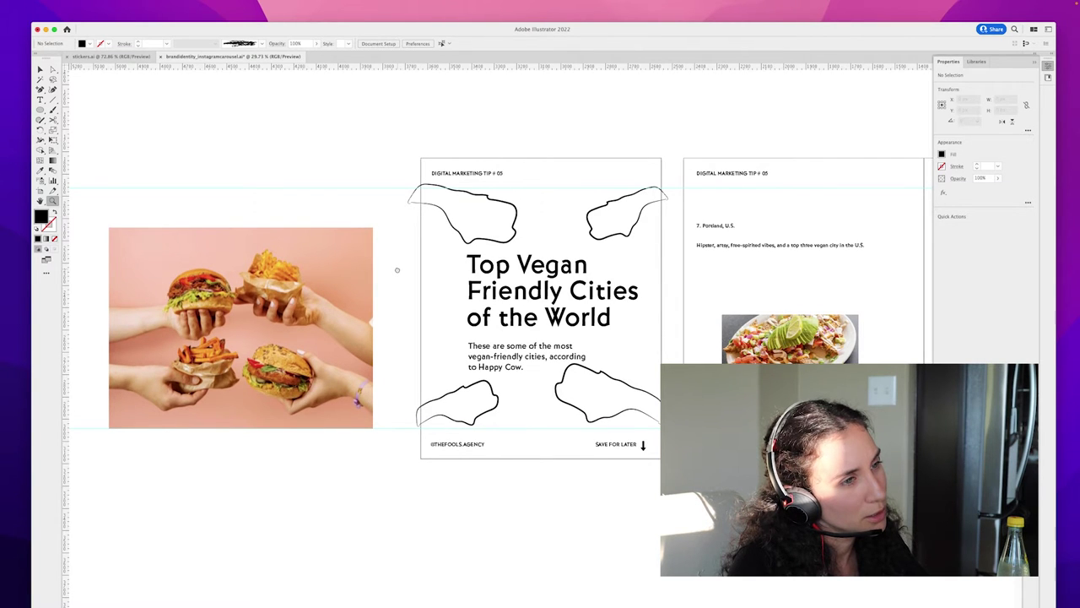
{"action": "left_click_drag", "start_coordinate": [397, 270], "coordinate": [396, 270]}
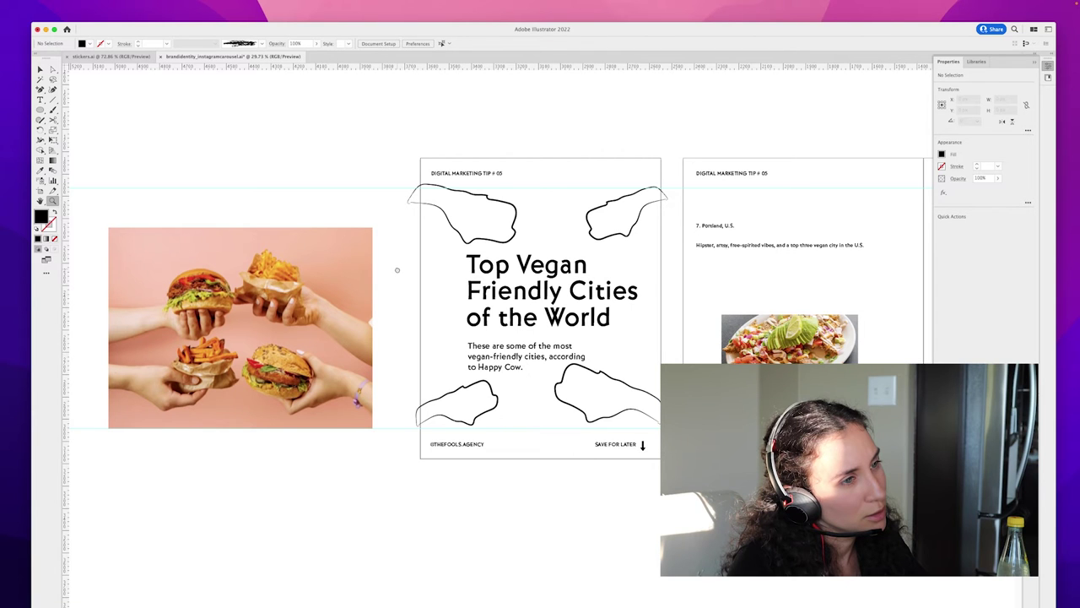
Step: Shrink the two left hand outlines and the lower right one slightly, keeping their wrists at the cover's edges
{"action": "left_click_drag", "start_coordinate": [396, 270], "coordinate": [146, 268]}
{"action": "key", "text": "v"}
{"action": "left_click", "coordinate": [254, 206]}
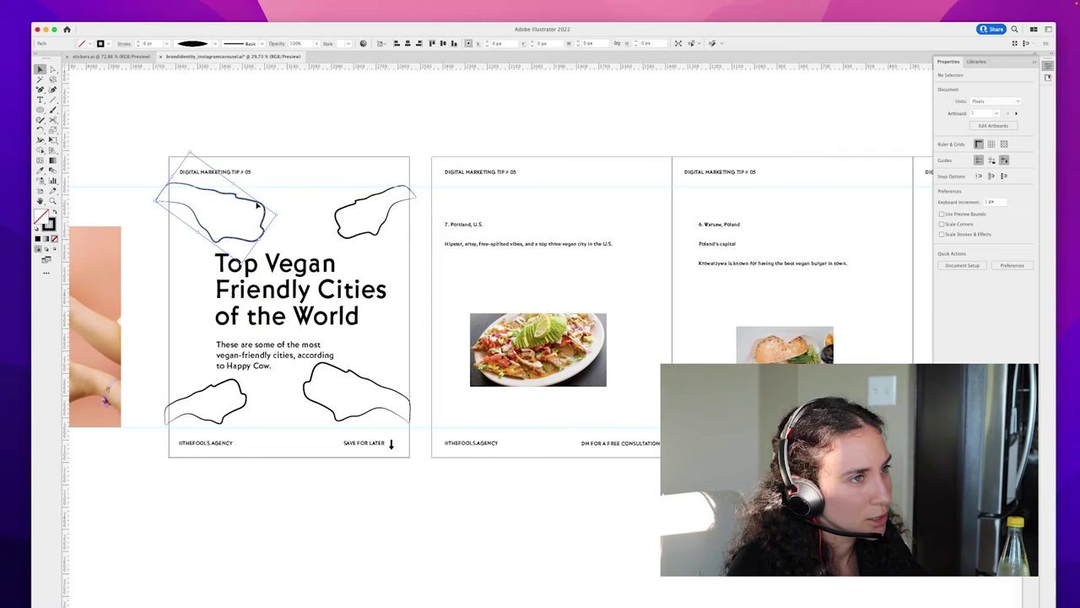
{"action": "left_click_drag", "start_coordinate": [277, 214], "coordinate": [264, 216]}
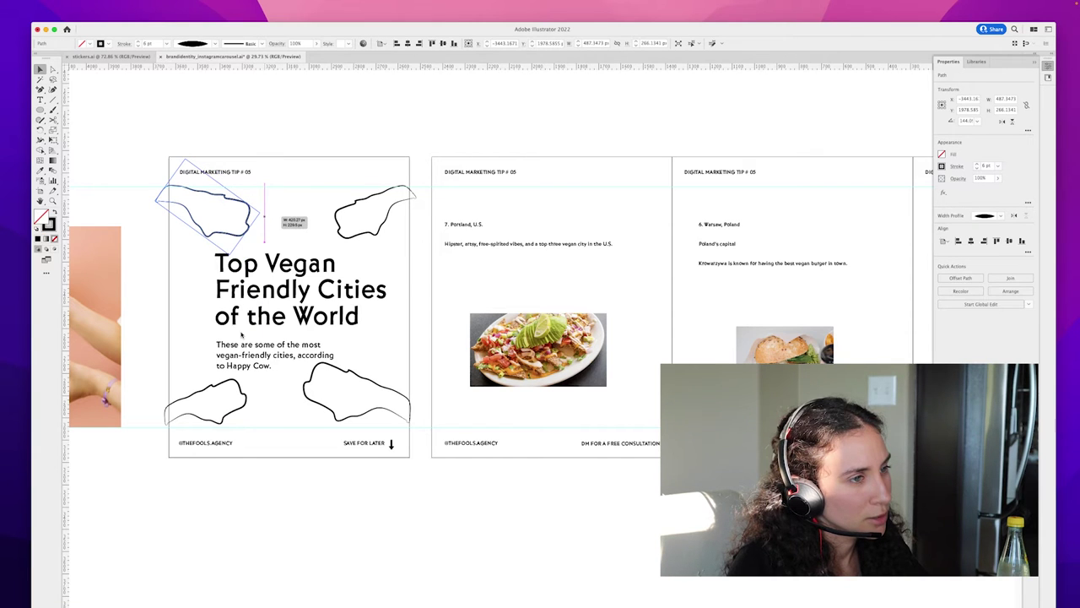
{"action": "left_click", "coordinate": [233, 381]}
{"action": "left_click_drag", "start_coordinate": [248, 379], "coordinate": [245, 384]}
{"action": "left_click", "coordinate": [313, 372]}
{"action": "left_click_drag", "start_coordinate": [305, 361], "coordinate": [309, 369]}
{"action": "left_click", "coordinate": [346, 235]}
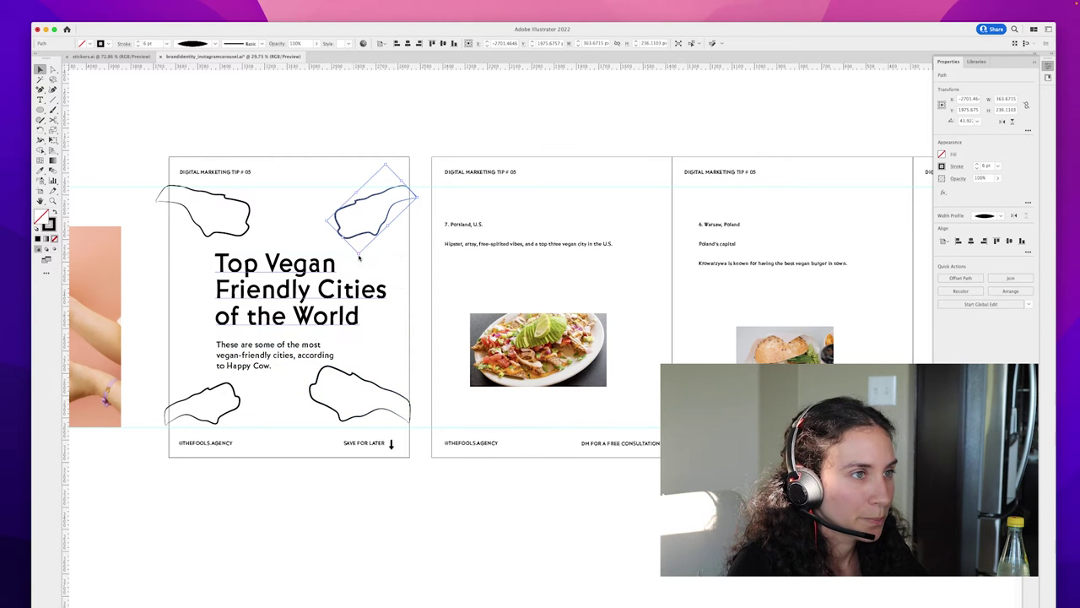
{"action": "left_click", "coordinate": [367, 487]}
Step: Center-align the cover title text, resize its frame to about 930 px wide and center it on the page
{"action": "scroll", "coordinate": [258, 477], "scroll_direction": "right", "scroll_amount": 2}
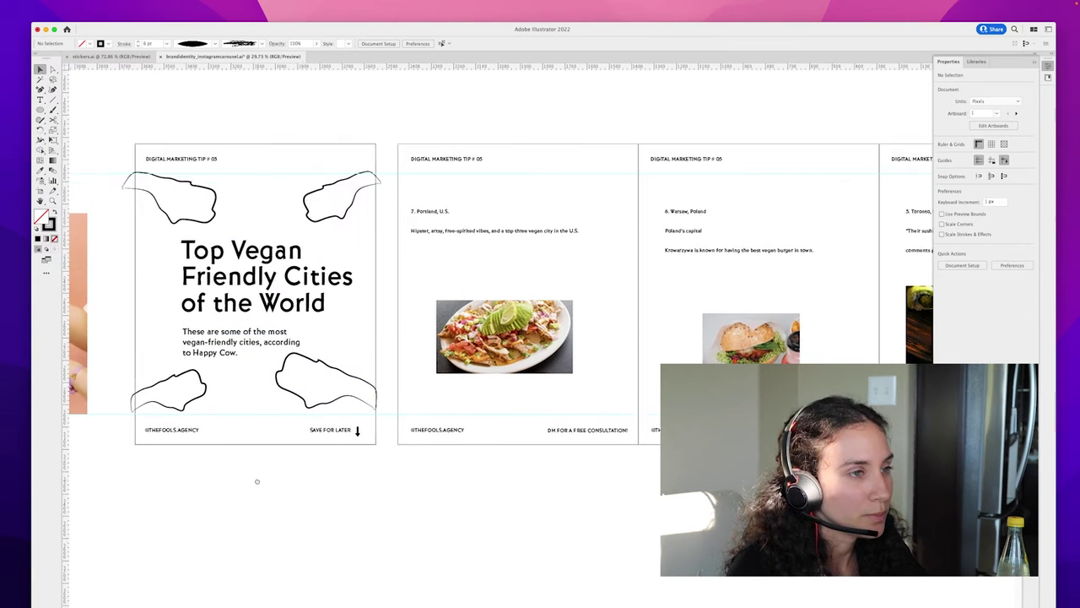
{"action": "left_click", "coordinate": [242, 287]}
{"action": "left_click", "coordinate": [956, 293]}
{"action": "left_click_drag", "start_coordinate": [180, 282], "coordinate": [133, 282]}
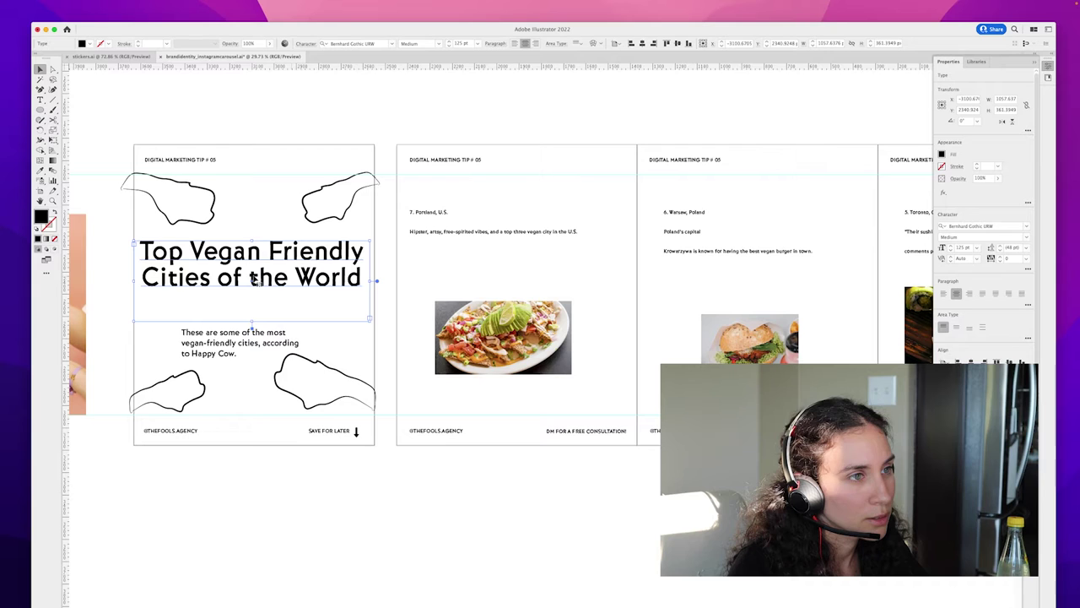
{"action": "left_click_drag", "start_coordinate": [369, 281], "coordinate": [348, 281]}
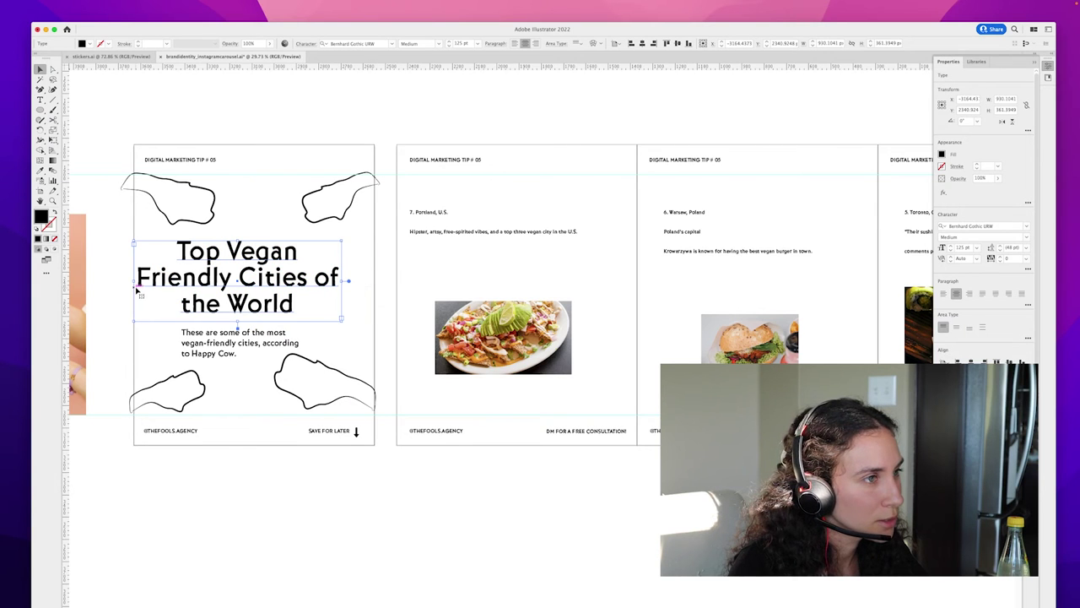
{"action": "mouse_move", "coordinate": [134, 282]}
{"action": "left_mouse_down"}
{"action": "mouse_move", "coordinate": [155, 282]}
{"action": "mouse_move", "coordinate": [135, 283]}
{"action": "left_mouse_up"}
{"action": "left_click_drag", "start_coordinate": [269, 291], "coordinate": [282, 290]}
Step: Widen the subtitle frame so the text fits two lines, center-align it and position it beneath the cover title
{"action": "left_click_drag", "start_coordinate": [251, 343], "coordinate": [372, 346]}
{"action": "mouse_move", "coordinate": [297, 330]}
{"action": "left_mouse_down"}
{"action": "mouse_move", "coordinate": [278, 337]}
{"action": "mouse_move", "coordinate": [288, 337]}
{"action": "left_mouse_up"}
{"action": "left_click", "coordinate": [957, 294]}
{"action": "left_click", "coordinate": [333, 482]}
Step: Lower the cover's bottom right hand outline slightly and fine-tune the position of the bottom left one
{"action": "left_click_drag", "start_coordinate": [347, 400], "coordinate": [347, 405]}
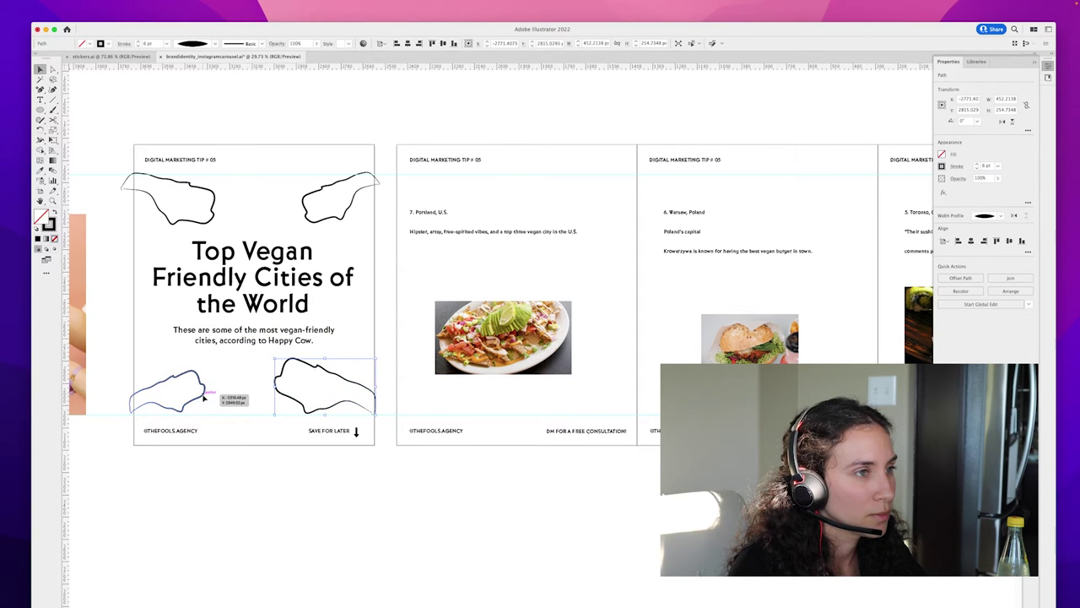
{"action": "left_click_drag", "start_coordinate": [204, 398], "coordinate": [204, 398]}
{"action": "left_click", "coordinate": [325, 459]}
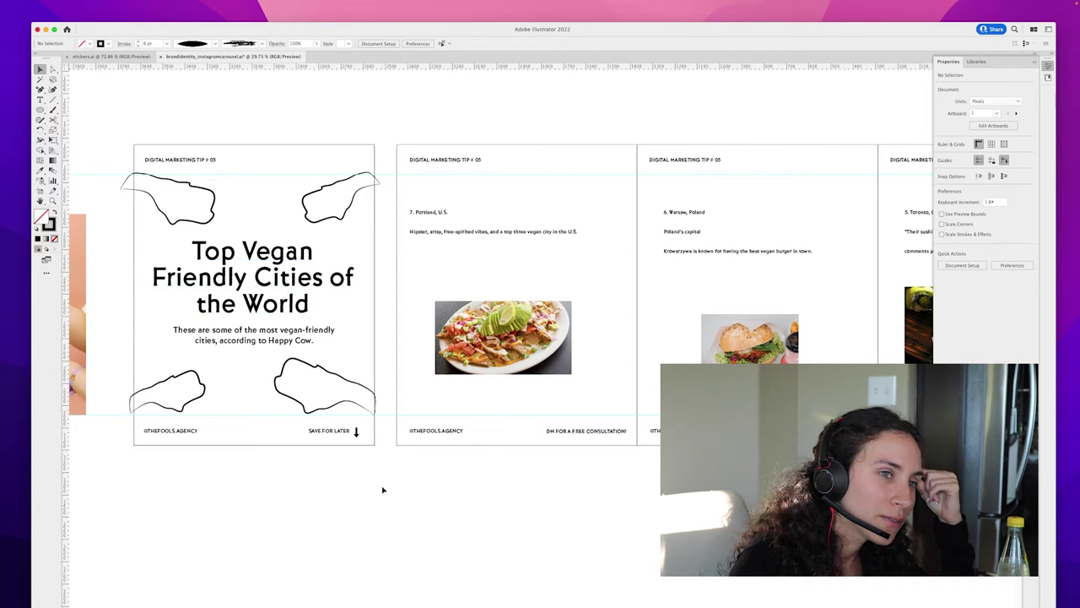
{"action": "scroll", "coordinate": [383, 488], "scroll_direction": "left", "scroll_amount": 5}
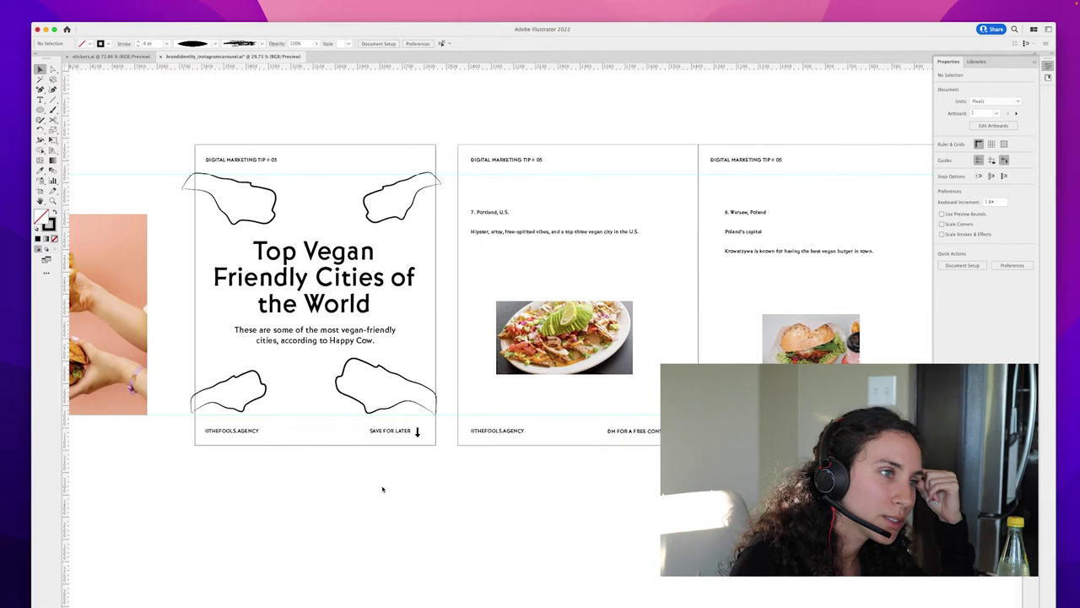
{"action": "scroll", "coordinate": [382, 489], "scroll_direction": "right", "scroll_amount": 5}
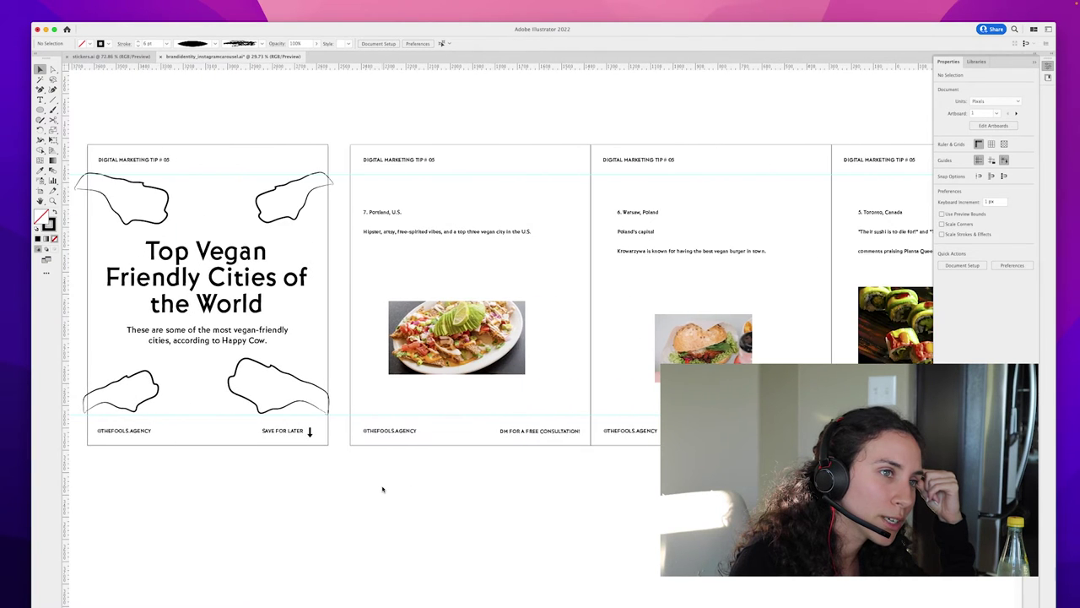
{"action": "scroll", "coordinate": [382, 489], "scroll_direction": "left", "scroll_amount": 1}
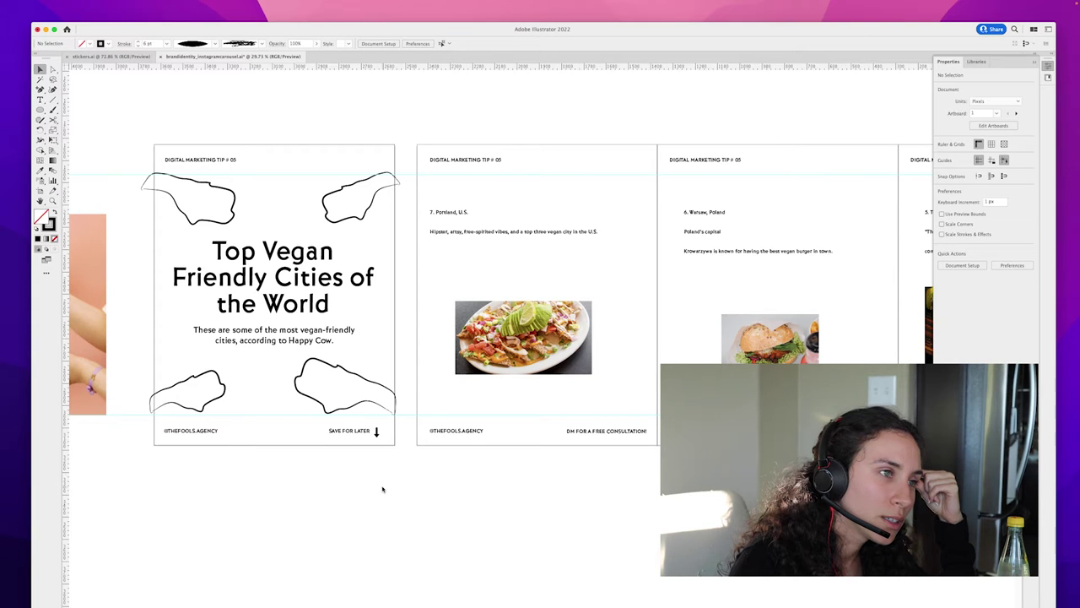
{"action": "scroll", "coordinate": [382, 488], "scroll_direction": "right", "scroll_amount": 2}
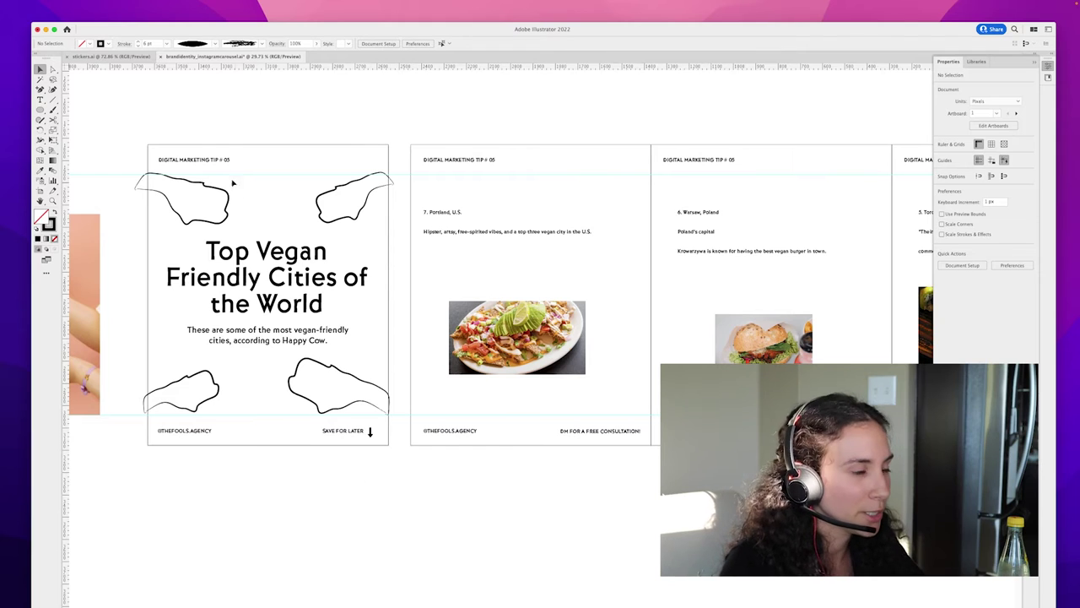
Step: Replace "DIGITAL MARKETING TIP" in the cover's header with "BLOG WRITTEN BY THE FOOLS"
{"action": "key", "text": "z"}
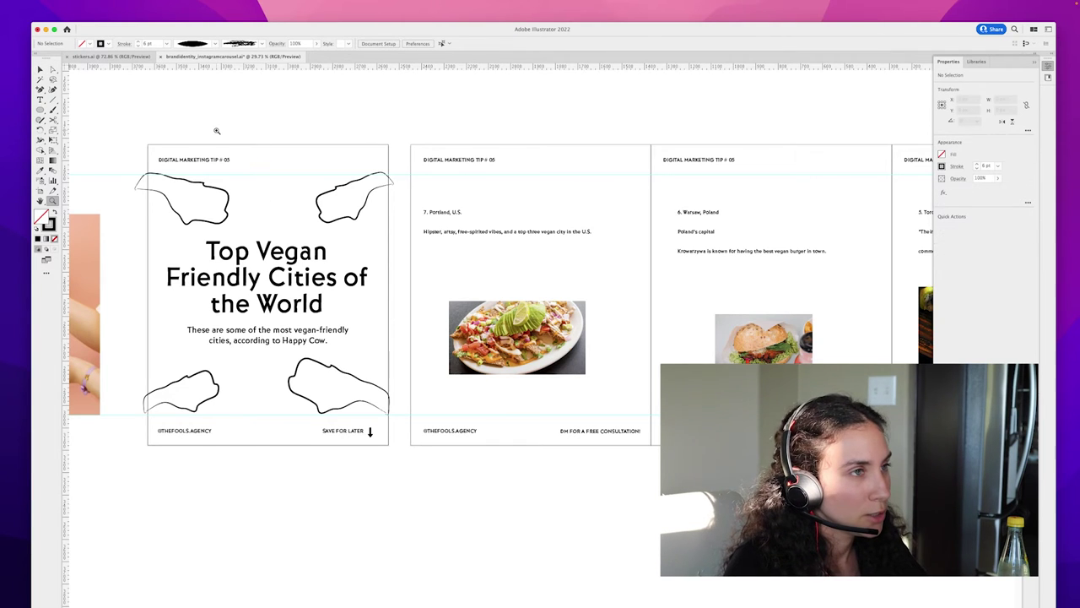
{"action": "left_click_drag", "start_coordinate": [216, 131], "coordinate": [267, 161]}
{"action": "scroll", "coordinate": [304, 122], "scroll_direction": "down", "scroll_amount": 2}
{"action": "mouse_move", "coordinate": [351, 84]}
{"action": "left_mouse_down"}
{"action": "mouse_move", "coordinate": [360, 188]}
{"action": "mouse_move", "coordinate": [355, 99]}
{"action": "left_mouse_up"}
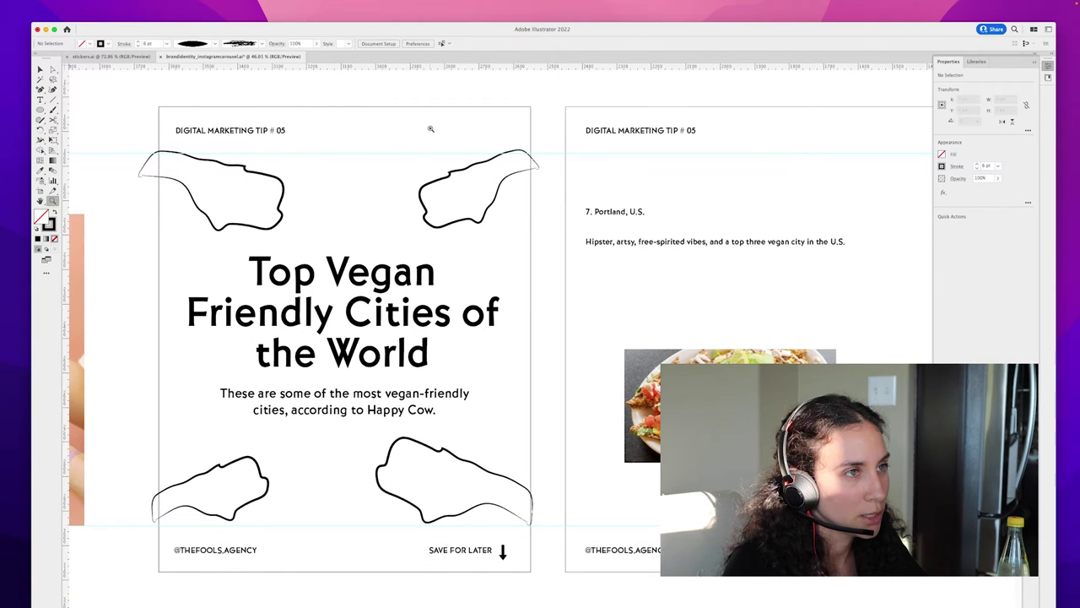
{"action": "left_click_drag", "start_coordinate": [245, 111], "coordinate": [287, 131]}
{"action": "left_click_drag", "start_coordinate": [164, 123], "coordinate": [326, 164]}
{"action": "key", "text": "v"}
{"action": "double_click", "coordinate": [370, 185]}
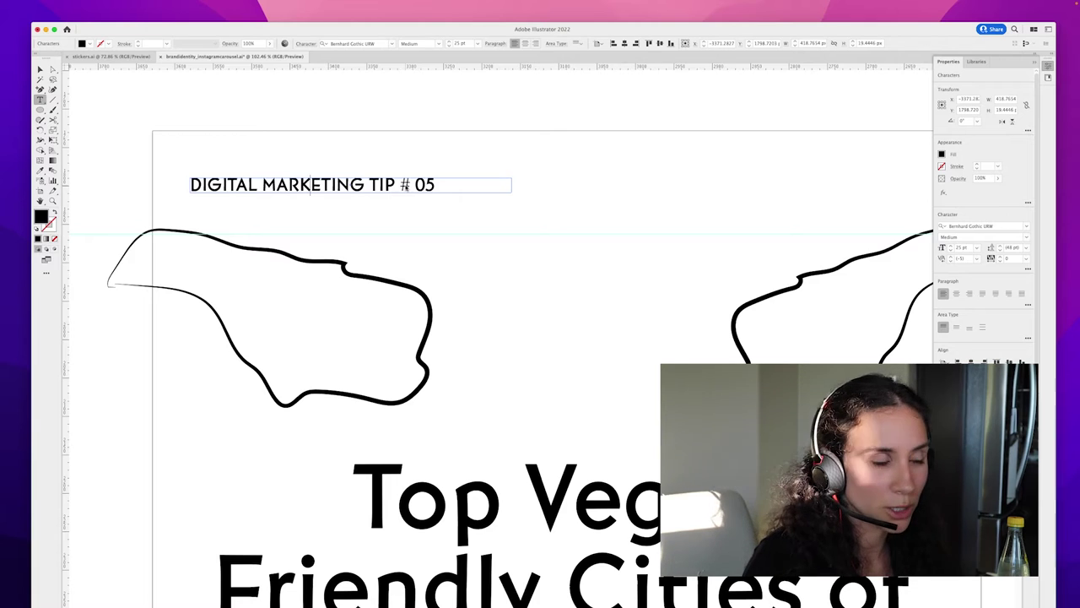
{"action": "left_click_drag", "start_coordinate": [396, 184], "coordinate": [386, 184]}
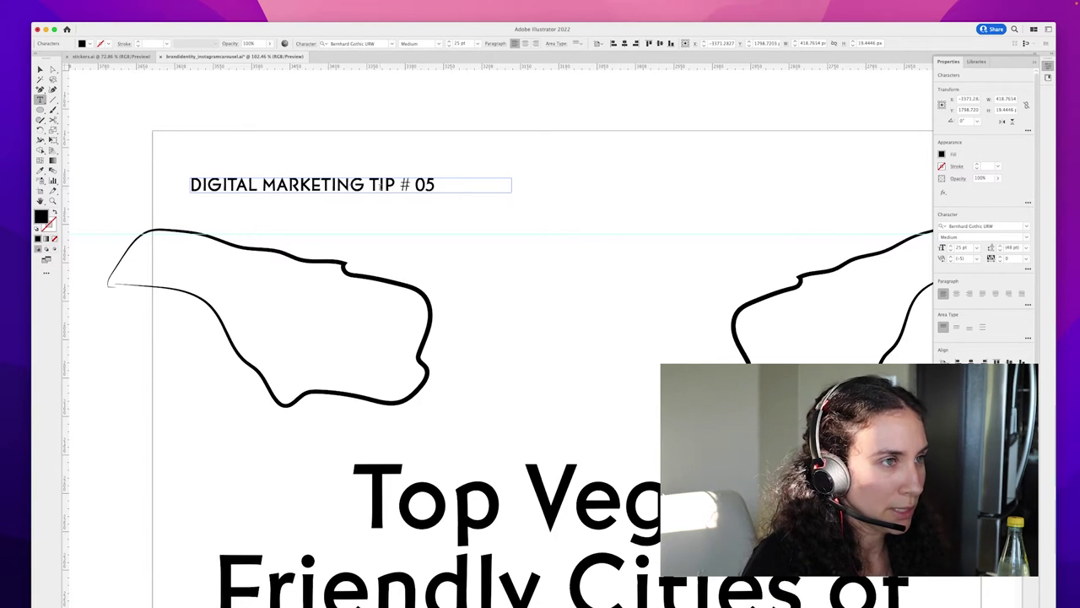
{"action": "left_click_drag", "start_coordinate": [395, 184], "coordinate": [185, 182]}
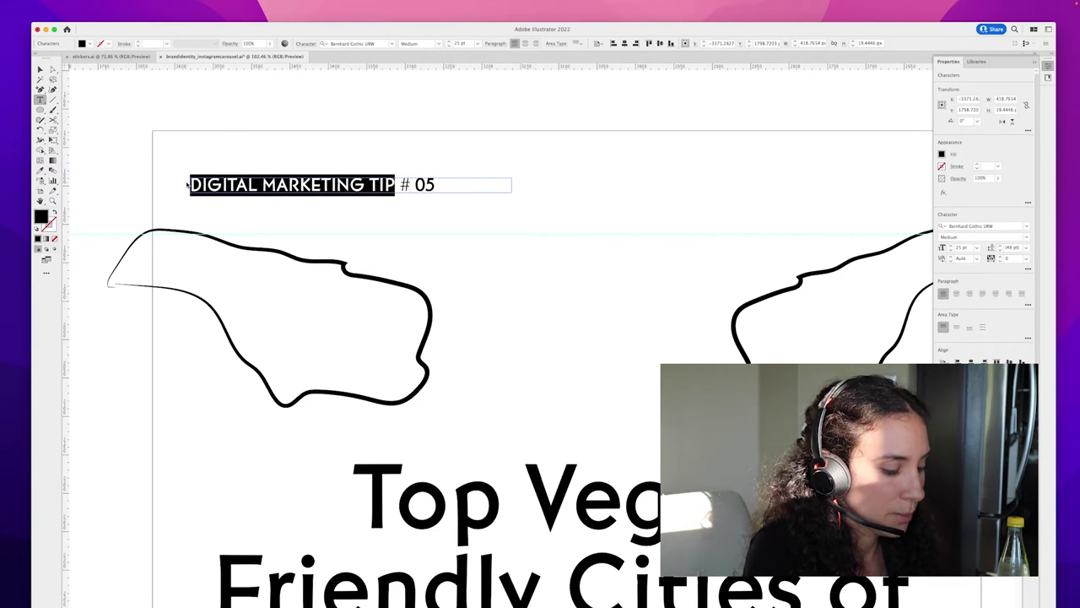
{"action": "type", "text": "BLOG"}
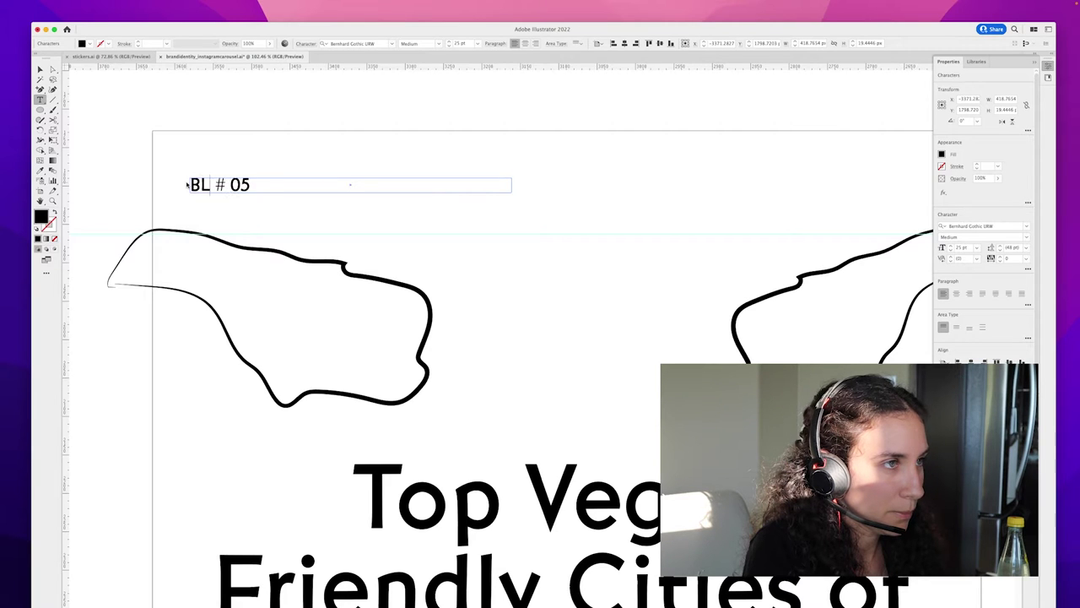
{"action": "type", "text": " WRITT"}
{"action": "type", "text": "ERN"}
{"action": "key", "text": "BackSpace"}
{"action": "key", "text": "BackSpace"}
{"action": "type", "text": "N "}
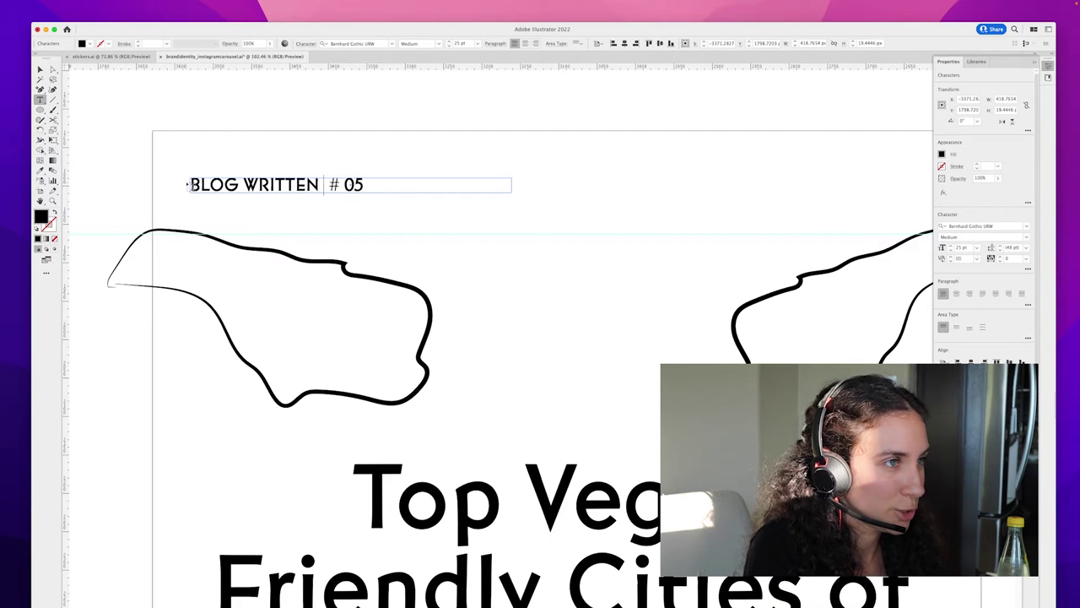
{"action": "type", "text": "BY THE FOOLS"}
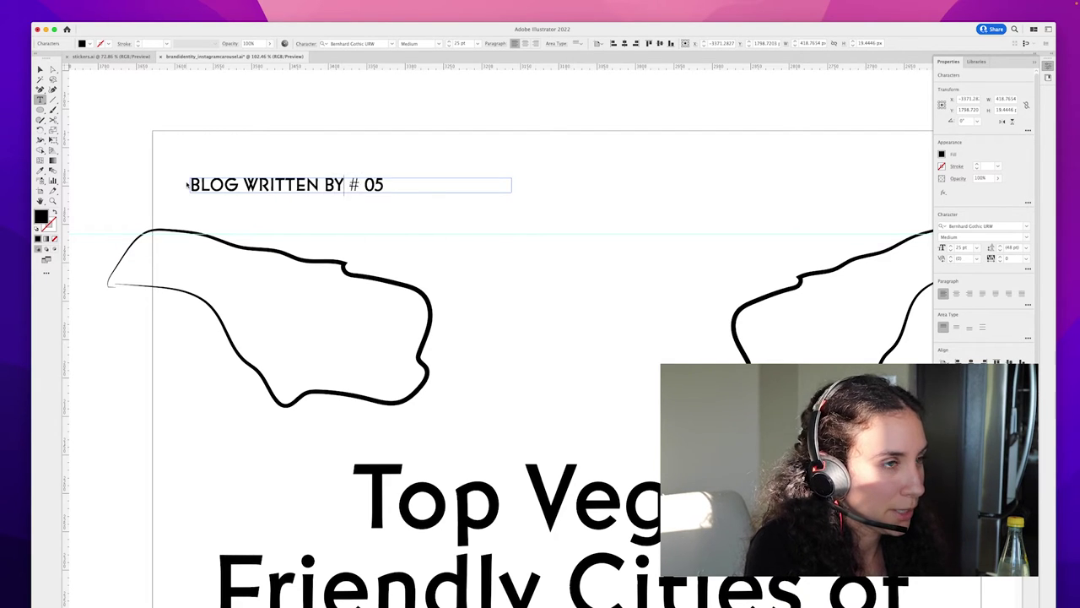
Step: Cut the cover's header text back to "BLOG WRITTEN BY", removing the agency name and "# 05"
{"action": "type", "text": " AE"}
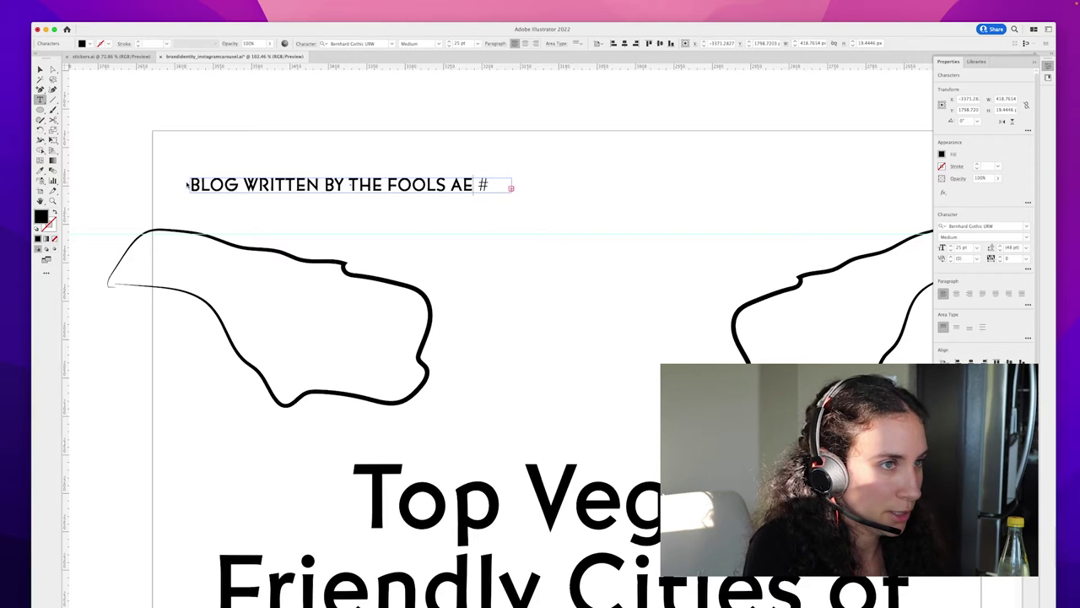
{"action": "key", "text": "BackSpace"}
{"action": "type", "text": "G"}
{"action": "key", "text": "BackSpace"}
{"action": "key", "text": "BackSpace"}
{"action": "key", "text": "BackSpace"}
{"action": "key", "text": "BackSpace"}
{"action": "key", "text": "BackSpace"}
{"action": "key", "text": "BackSpace"}
{"action": "key", "text": "BackSpace"}
{"action": "key", "text": "BackSpace"}
{"action": "key", "text": "BackSpace"}
{"action": "key", "text": "BackSpace"}
{"action": "key", "text": "BackSpace"}
{"action": "key", "text": "BackSpace"}
{"action": "key", "text": "BackSpace"}
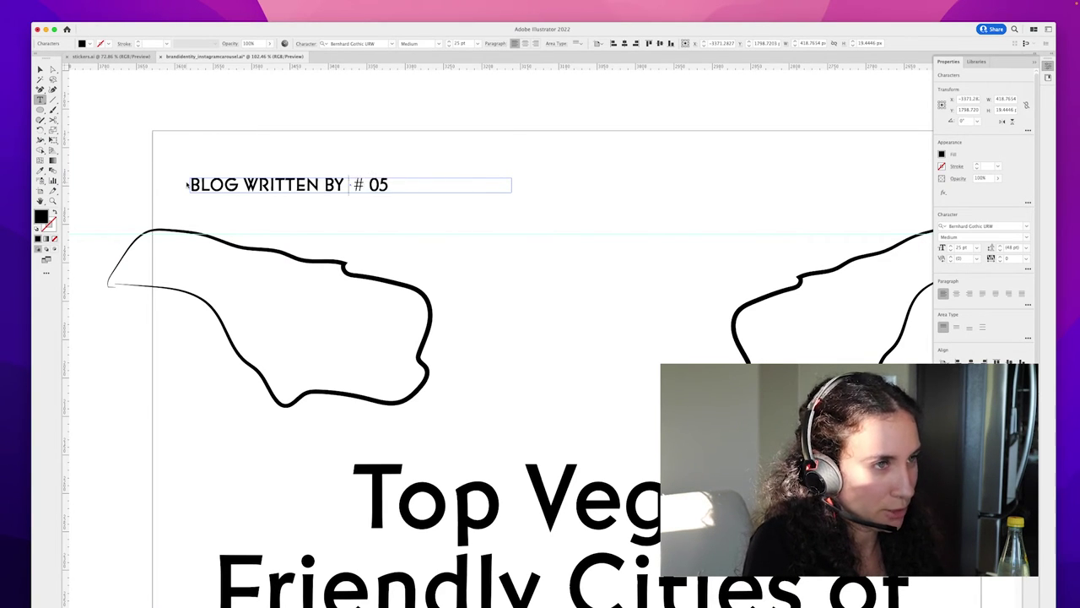
{"action": "key", "text": "BackSpace"}
{"action": "key", "text": "BackSpace"}
{"action": "key", "text": "BackSpace"}
{"action": "key", "text": "BackSpace"}
{"action": "key", "text": "BackSpace"}
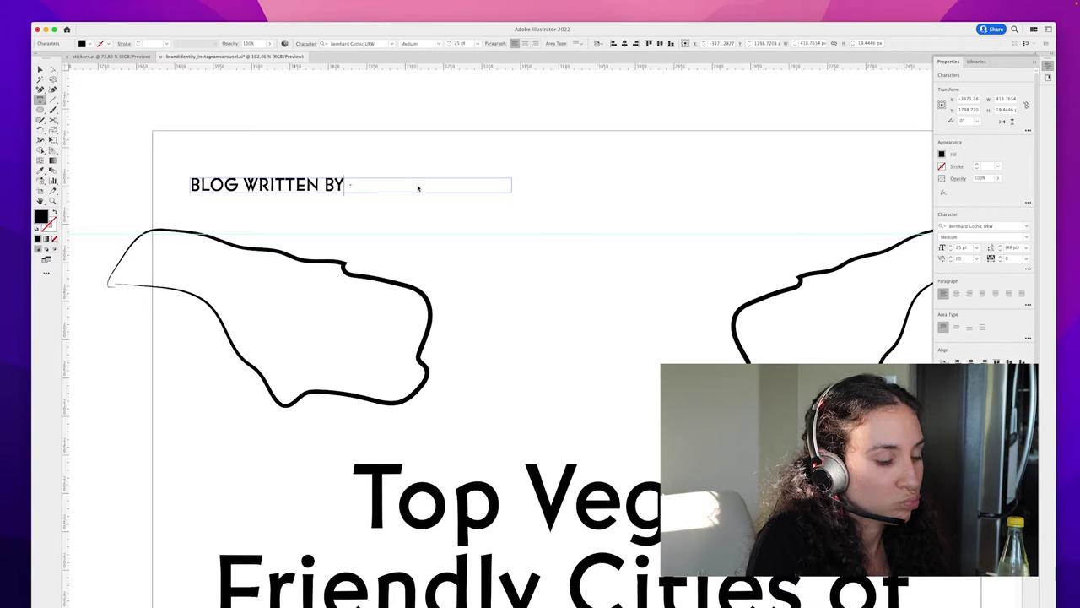
Step: In Safari, examine the header labels on the agency's Instagram post about milk and the environment, then return to Illustrator
{"action": "mouse_move", "coordinate": [683, 605]}
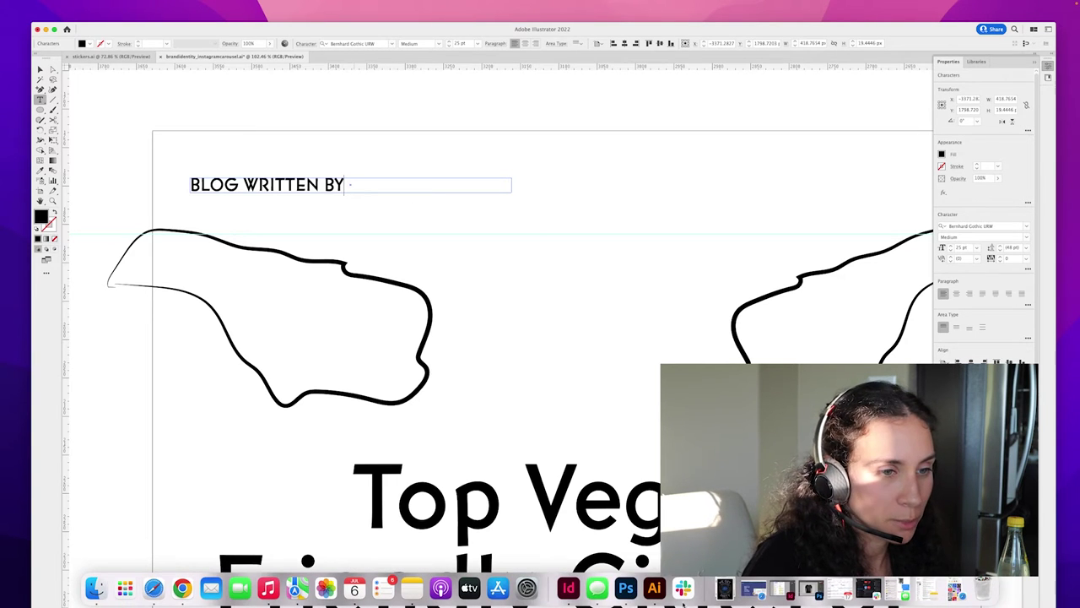
{"action": "left_click", "coordinate": [958, 590]}
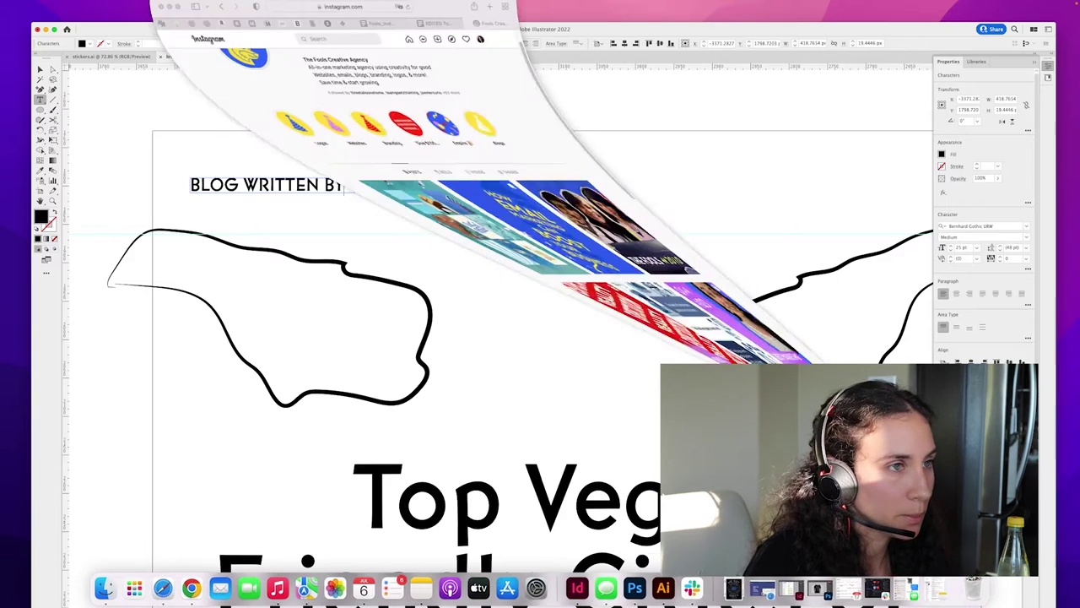
{"action": "scroll", "coordinate": [305, 339], "scroll_direction": "down", "scroll_amount": 15}
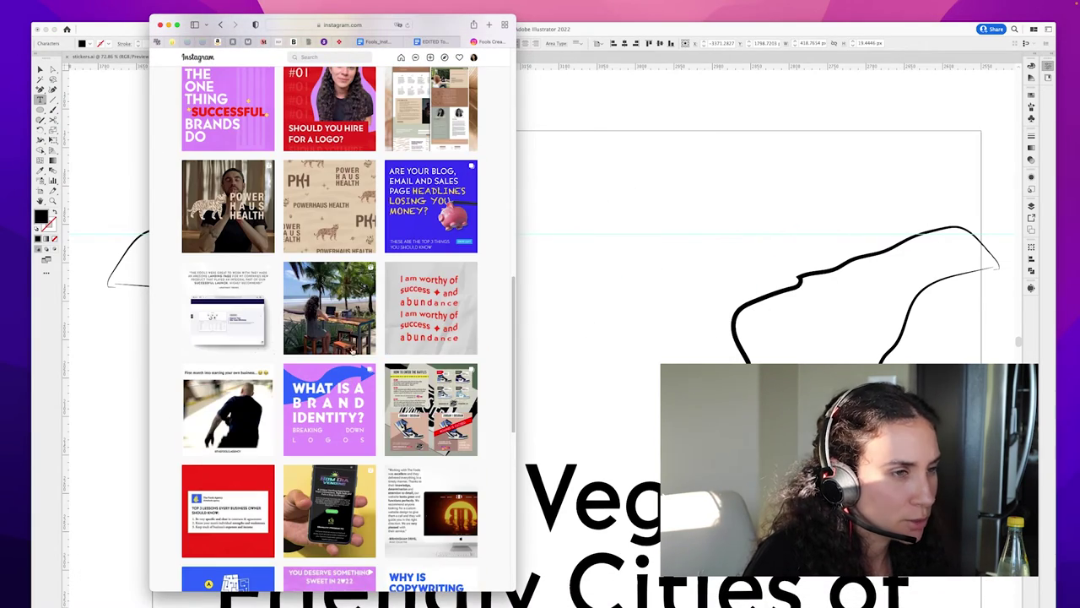
{"action": "scroll", "coordinate": [306, 339], "scroll_direction": "down", "scroll_amount": 10}
{"action": "scroll", "coordinate": [371, 450], "scroll_direction": "down", "scroll_amount": 10}
{"action": "scroll", "coordinate": [371, 450], "scroll_direction": "down", "scroll_amount": 2}
{"action": "left_click", "coordinate": [358, 260]}
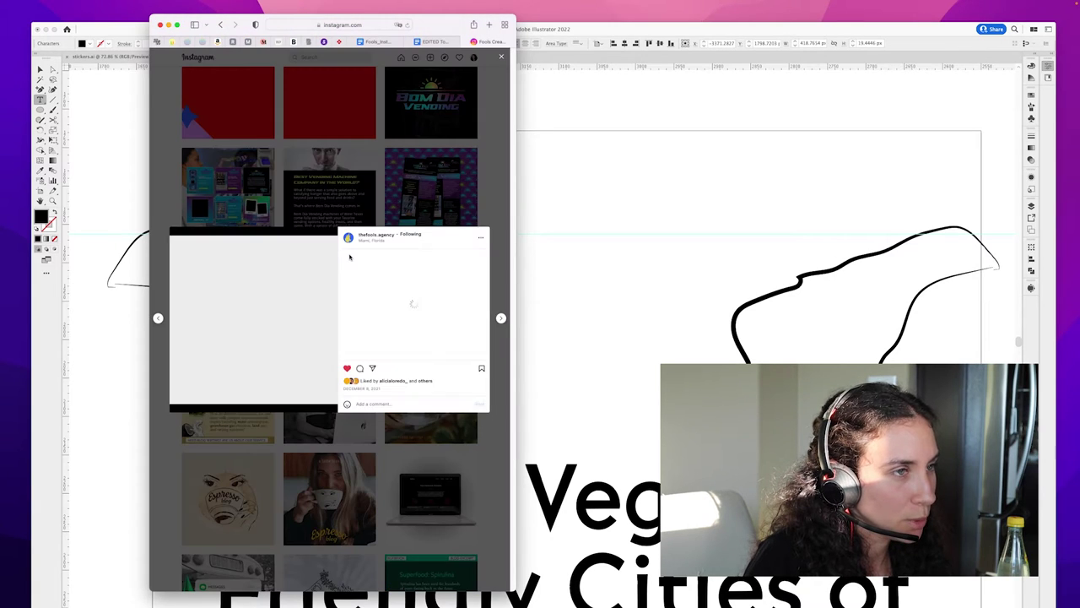
{"action": "left_click", "coordinate": [168, 457]}
{"action": "left_click", "coordinate": [231, 418]}
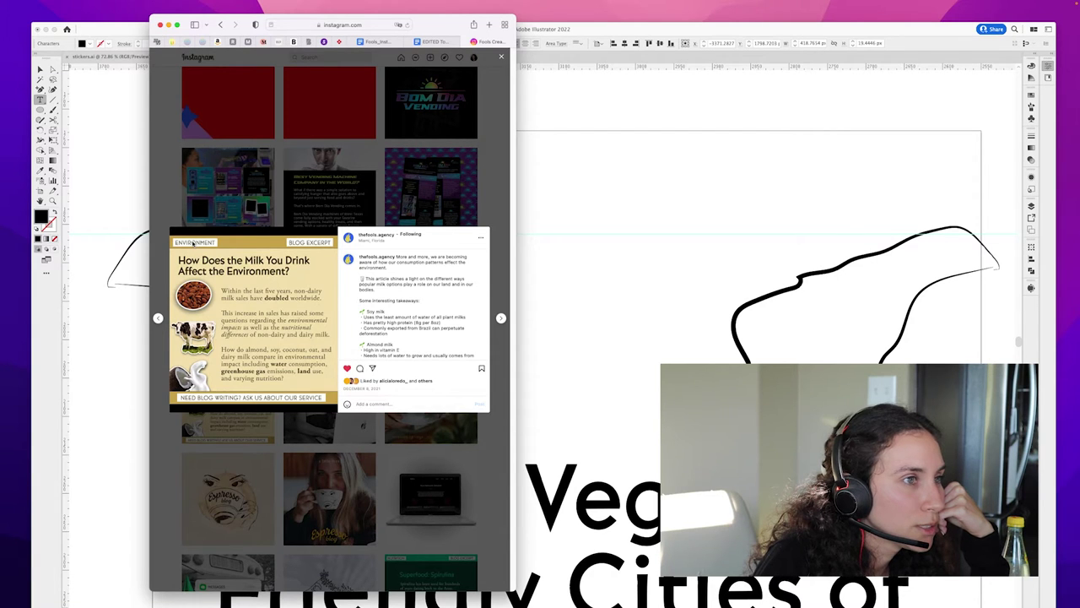
{"action": "left_click", "coordinate": [506, 246]}
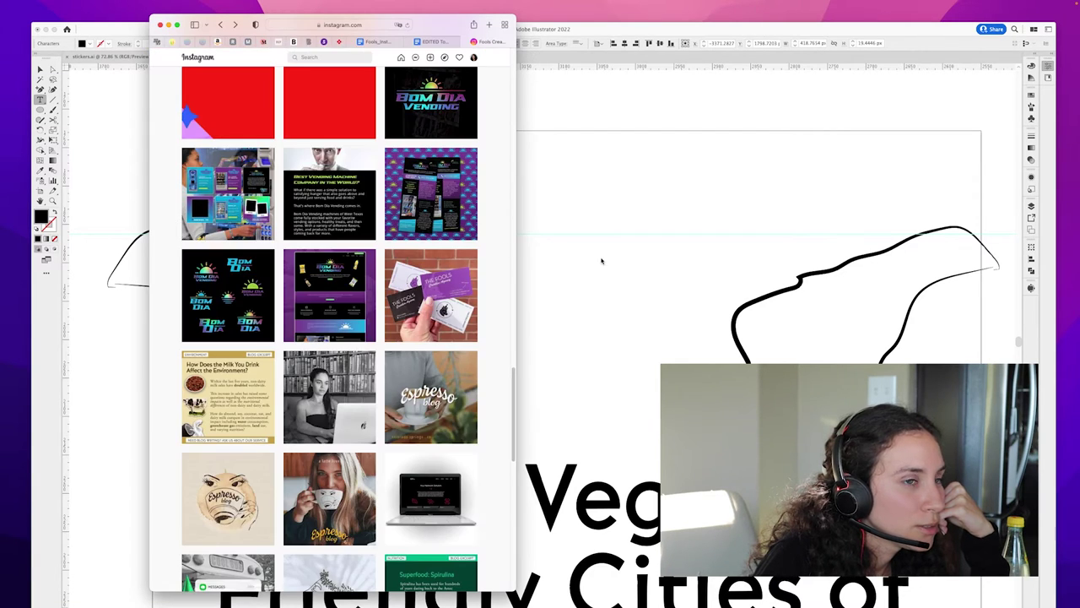
{"action": "left_click", "coordinate": [602, 261]}
{"action": "type", "text": "Z"}
{"action": "left_click_drag", "start_coordinate": [666, 296], "coordinate": [466, 299]}
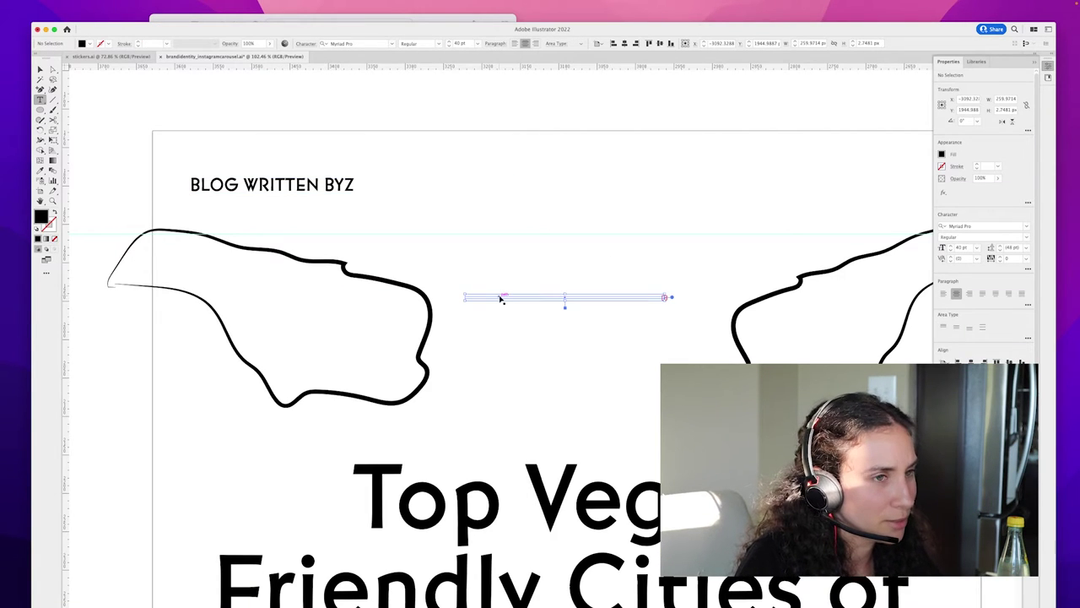
{"action": "key", "text": "Escape"}
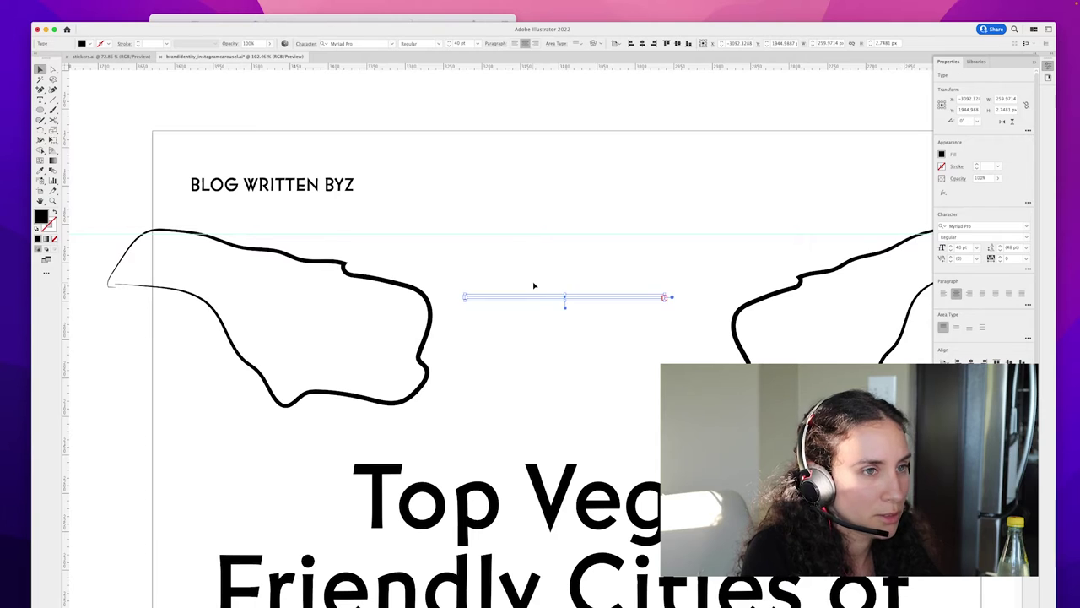
{"action": "left_click", "coordinate": [534, 285]}
Step: Duplicate the cover's "BLOG WRITTEN BY" header label toward the right side of the header and replace the copy's text with "BLOG EXCERPT"
{"action": "key", "text": "z"}
{"action": "left_click_drag", "start_coordinate": [633, 295], "coordinate": [490, 300]}
{"action": "left_click_drag", "start_coordinate": [574, 329], "coordinate": [327, 272]}
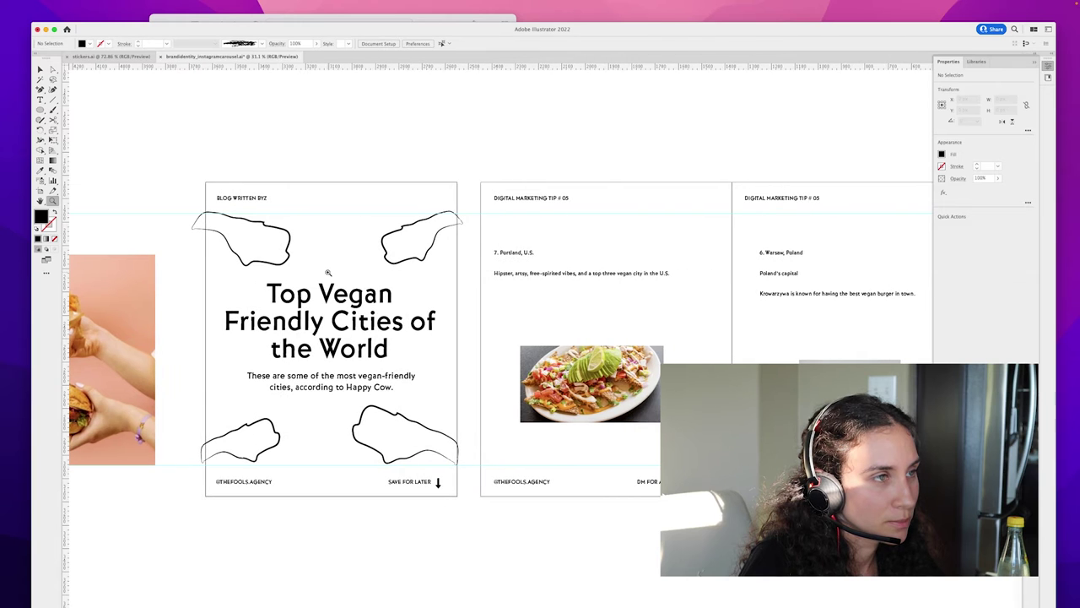
{"action": "left_click_drag", "start_coordinate": [308, 176], "coordinate": [336, 92]}
{"action": "scroll", "coordinate": [336, 92], "scroll_direction": "up", "scroll_amount": 3}
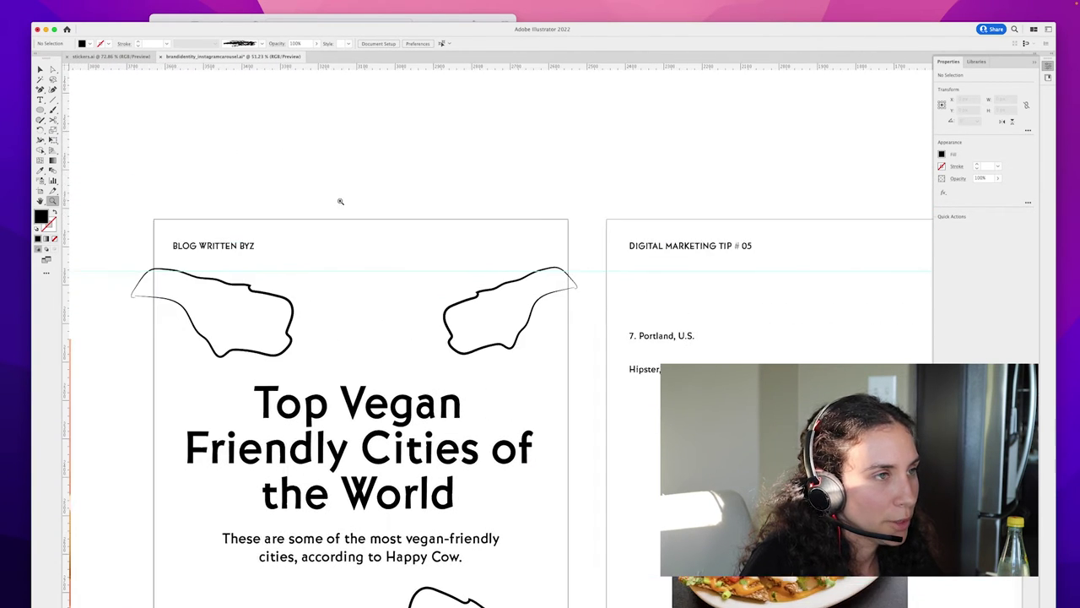
{"action": "key", "text": "v"}
{"action": "left_click", "coordinate": [210, 247]}
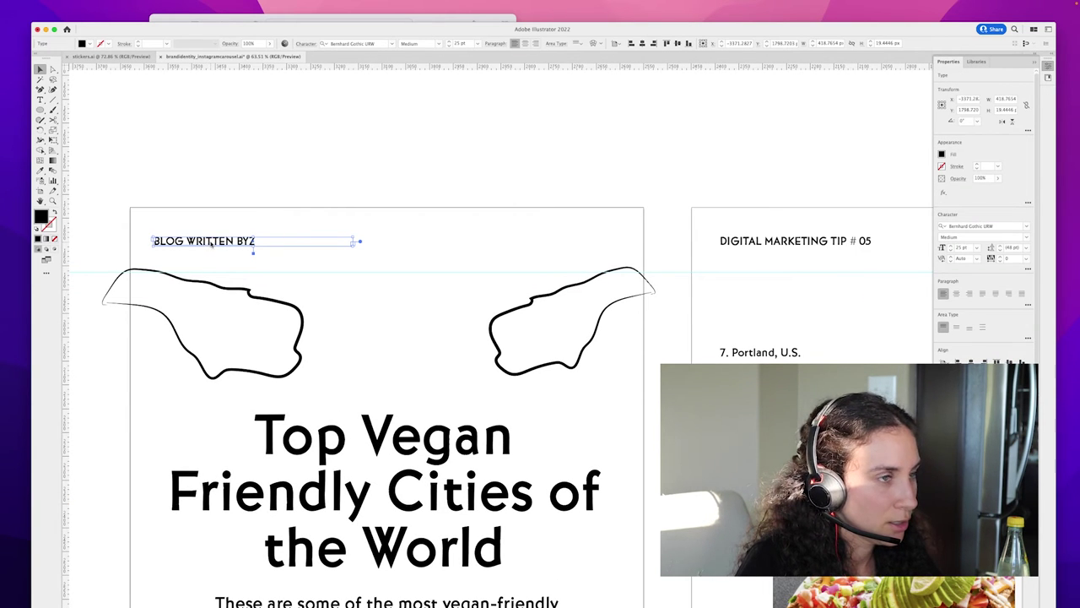
{"action": "left_click_drag", "start_coordinate": [257, 247], "coordinate": [422, 242]}
{"action": "double_click", "coordinate": [551, 245]}
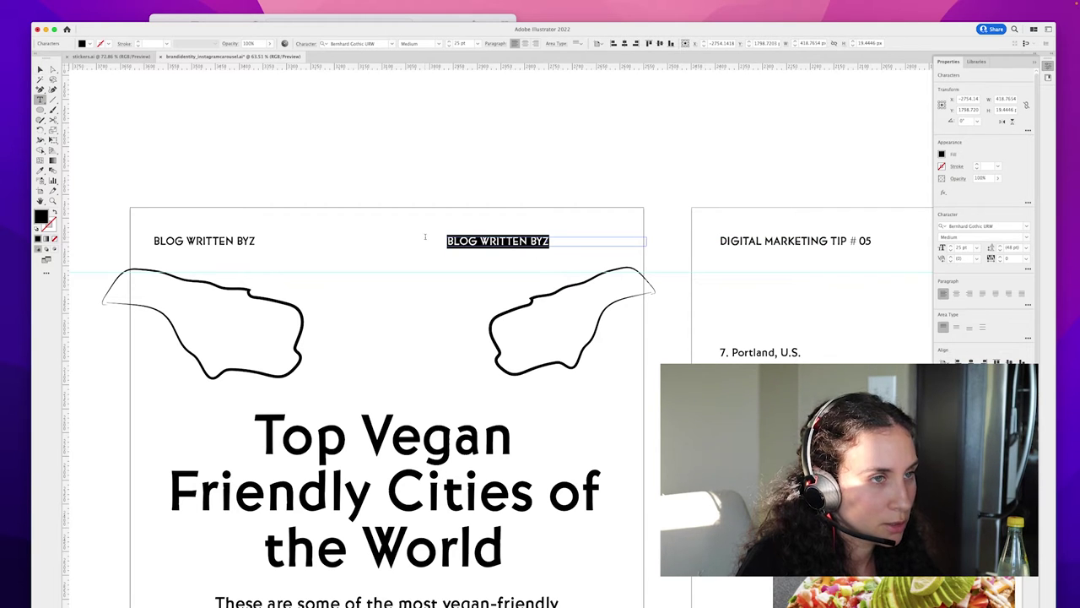
{"action": "type", "text": "BLOG E"}
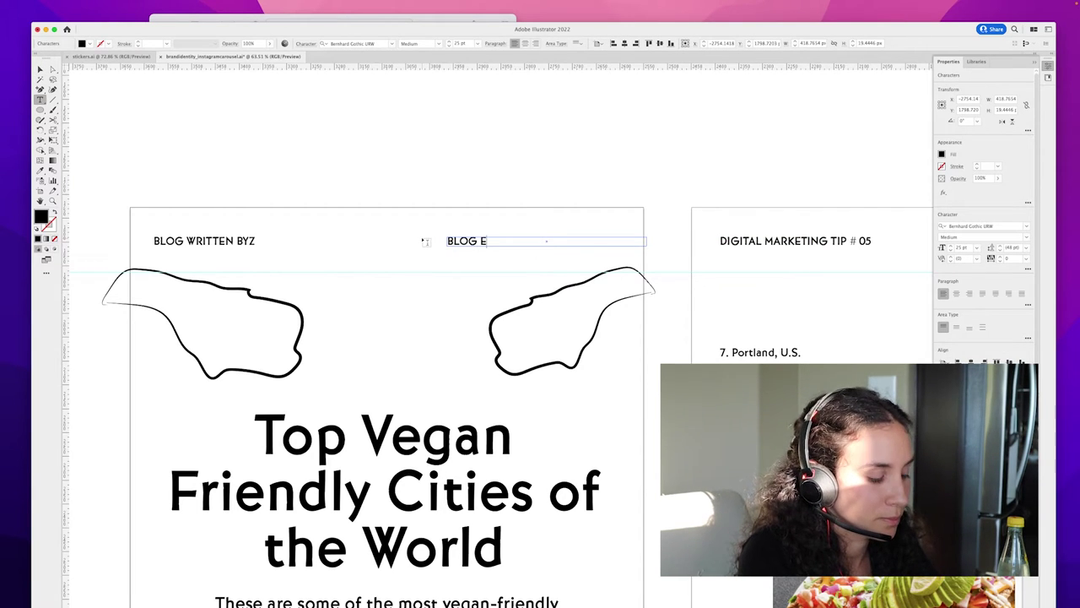
{"action": "type", "text": "XCERPT"}
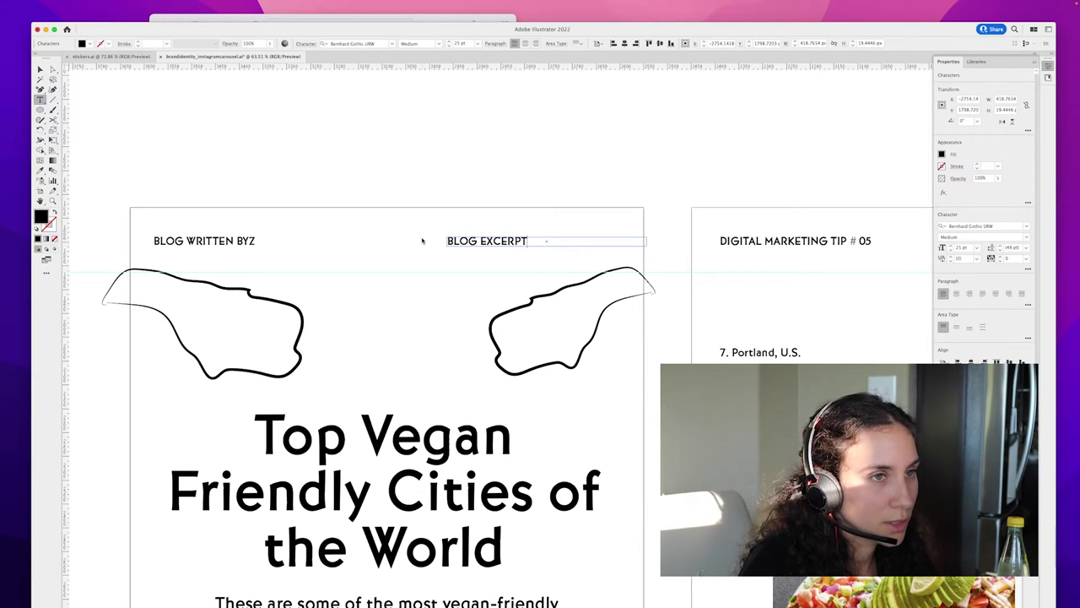
{"action": "key", "text": "Escape"}
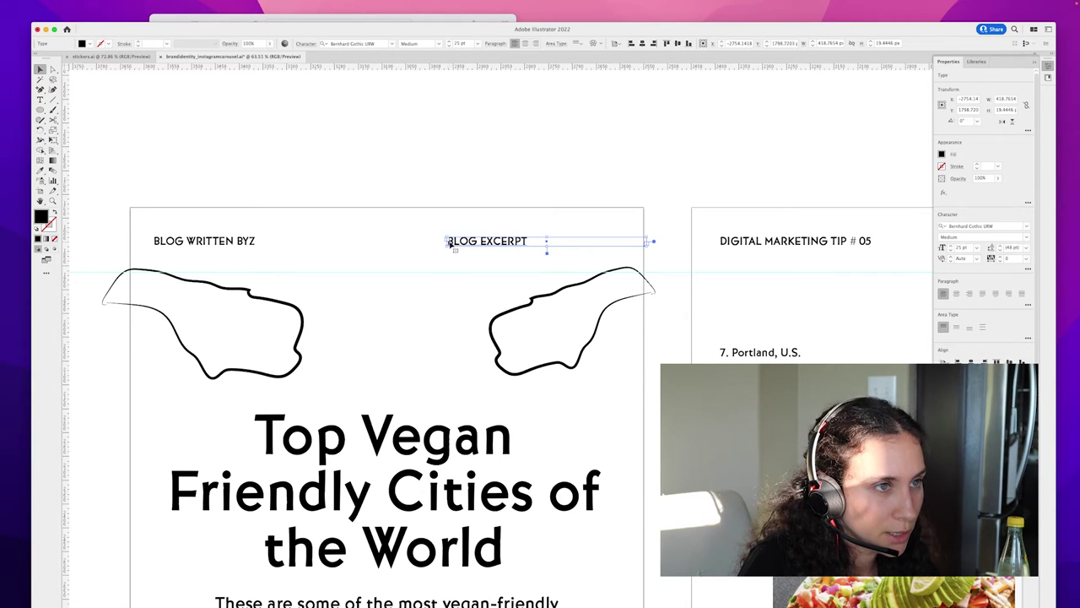
Step: Narrow the "BLOG EXCERPT" text box from both ends so the label sits near the cover's right margin
{"action": "left_click_drag", "start_coordinate": [450, 241], "coordinate": [525, 242]}
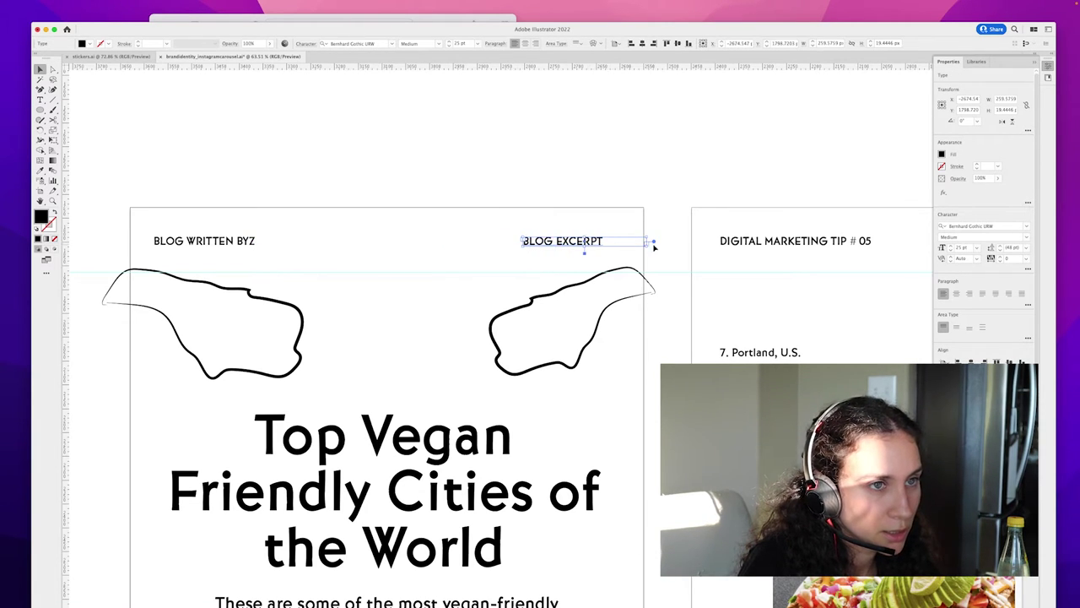
{"action": "left_click_drag", "start_coordinate": [650, 241], "coordinate": [646, 242]}
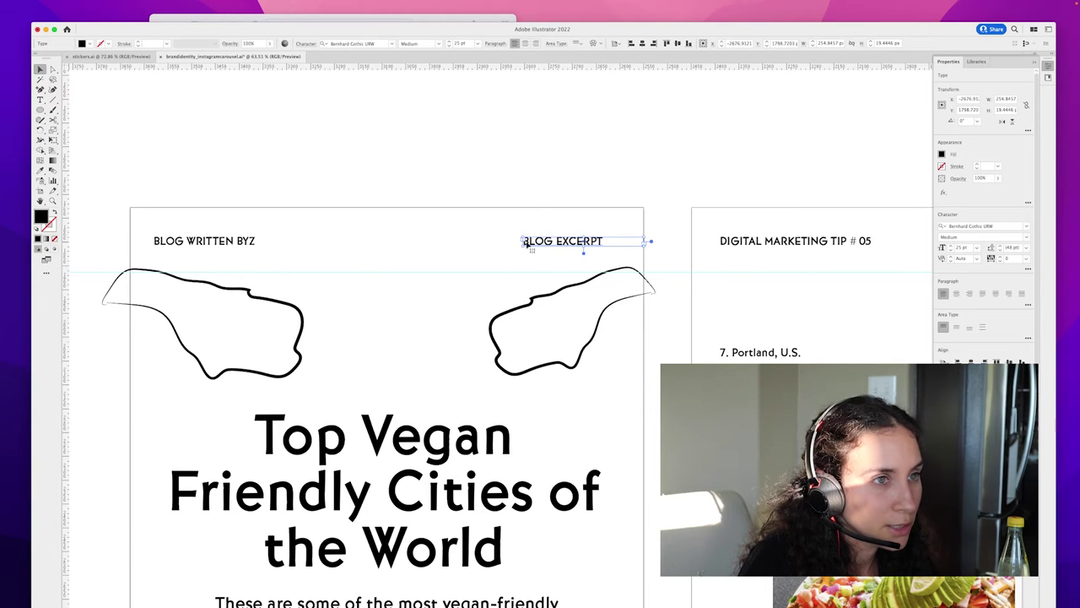
{"action": "left_click_drag", "start_coordinate": [523, 242], "coordinate": [529, 241]}
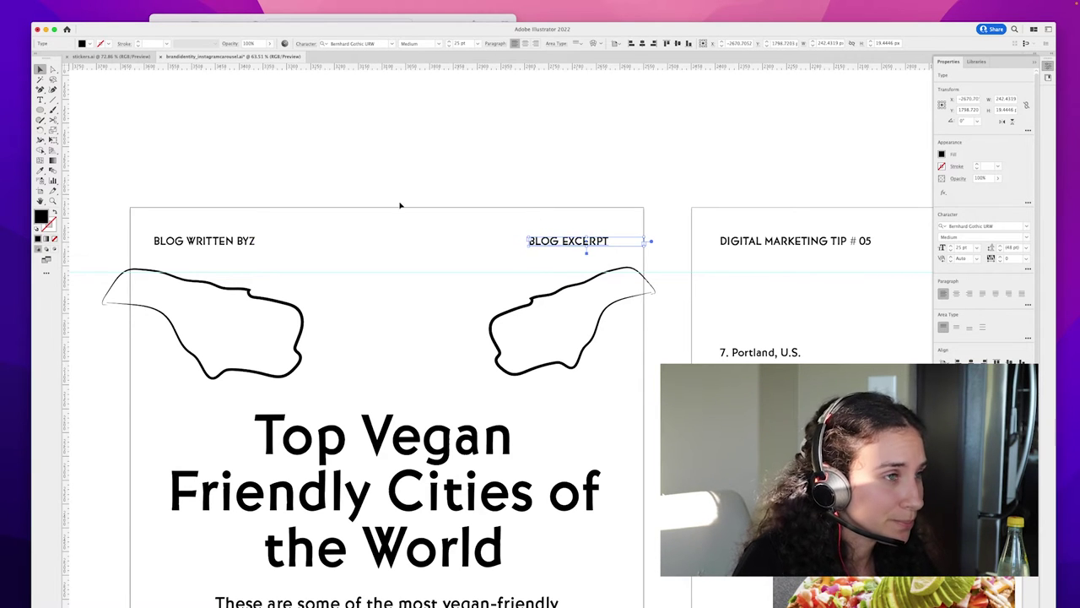
Step: Select the cover's left header text, examine the blog-writing call-out on the agency's milk post in Safari, and return to Illustrator
{"action": "double_click", "coordinate": [182, 241]}
{"action": "key", "text": "super+a"}
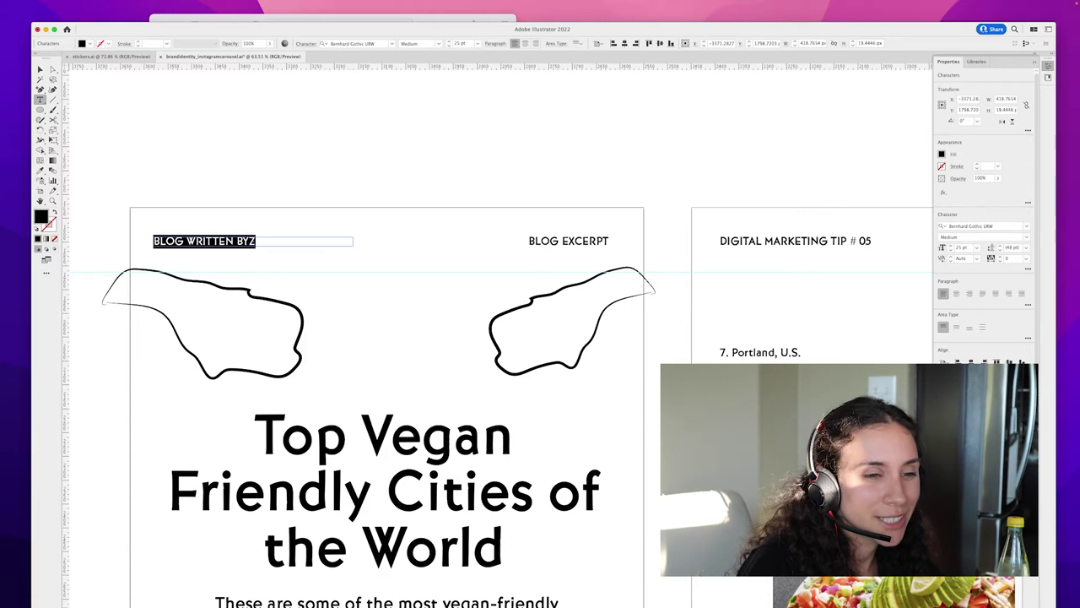
{"action": "mouse_move", "coordinate": [122, 607]}
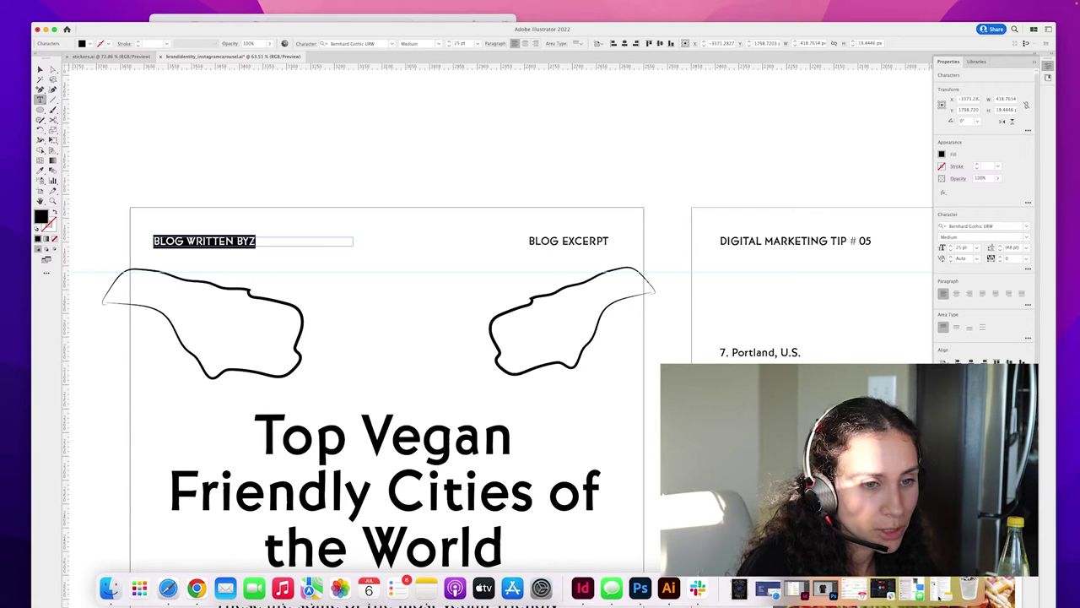
{"action": "left_click", "coordinate": [504, 13]}
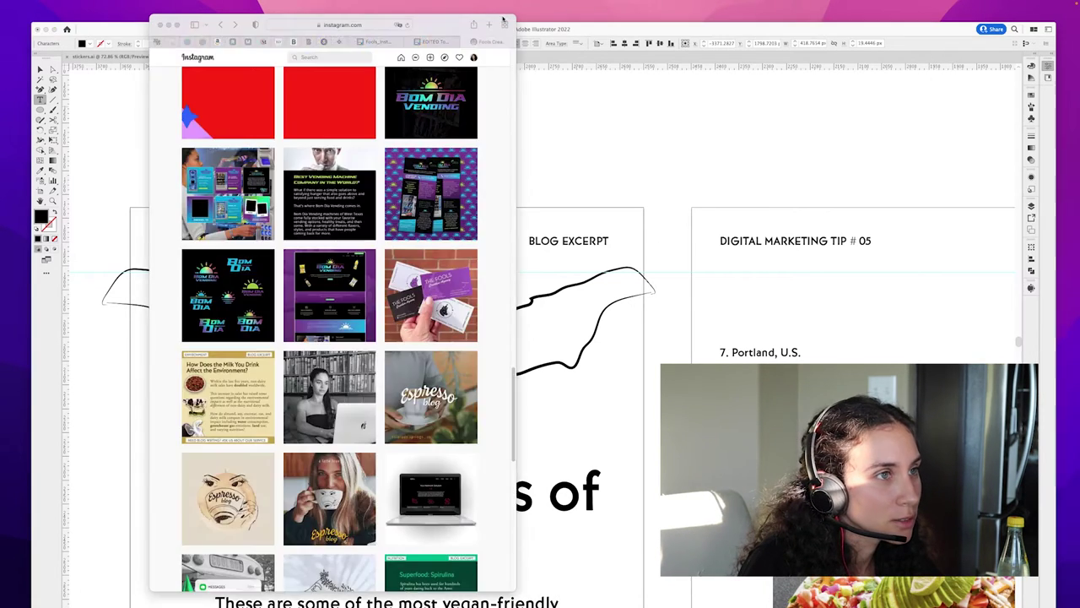
{"action": "left_click", "coordinate": [247, 423]}
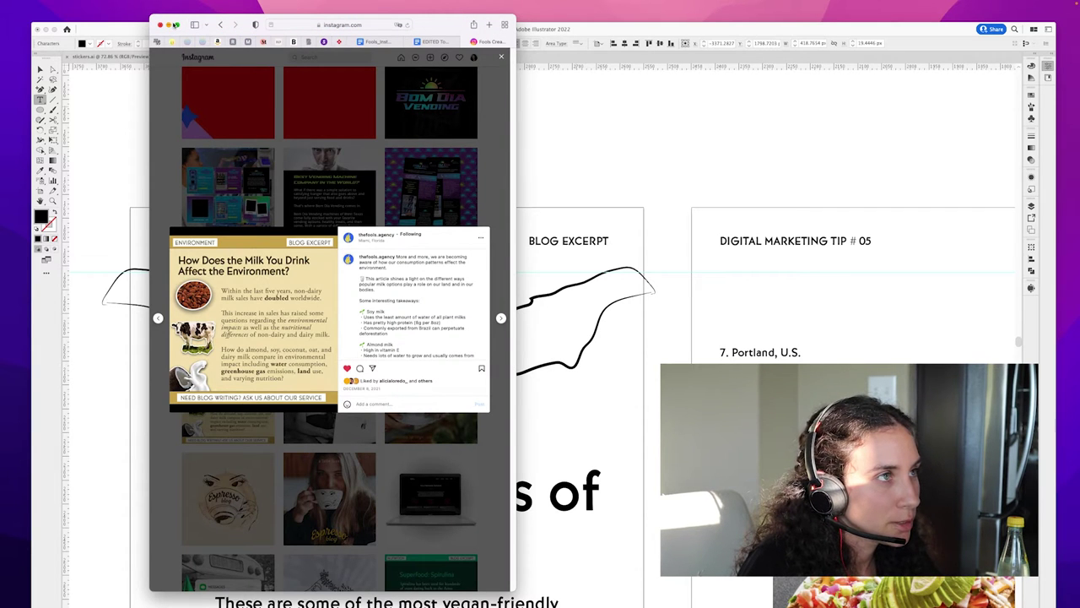
{"action": "left_click", "coordinate": [169, 26]}
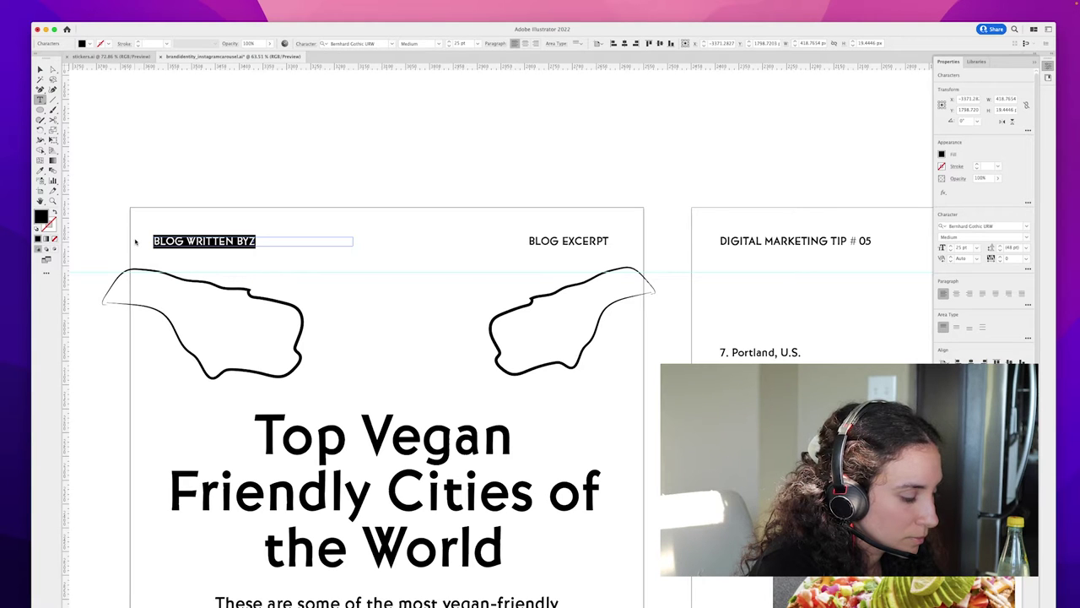
Step: Replace the cover's left header text with "NEED BLOG WRITING? ASK US ABOUT OUR PACKAGES" and fit the text box to the full line
{"action": "type", "text": "NEED"}
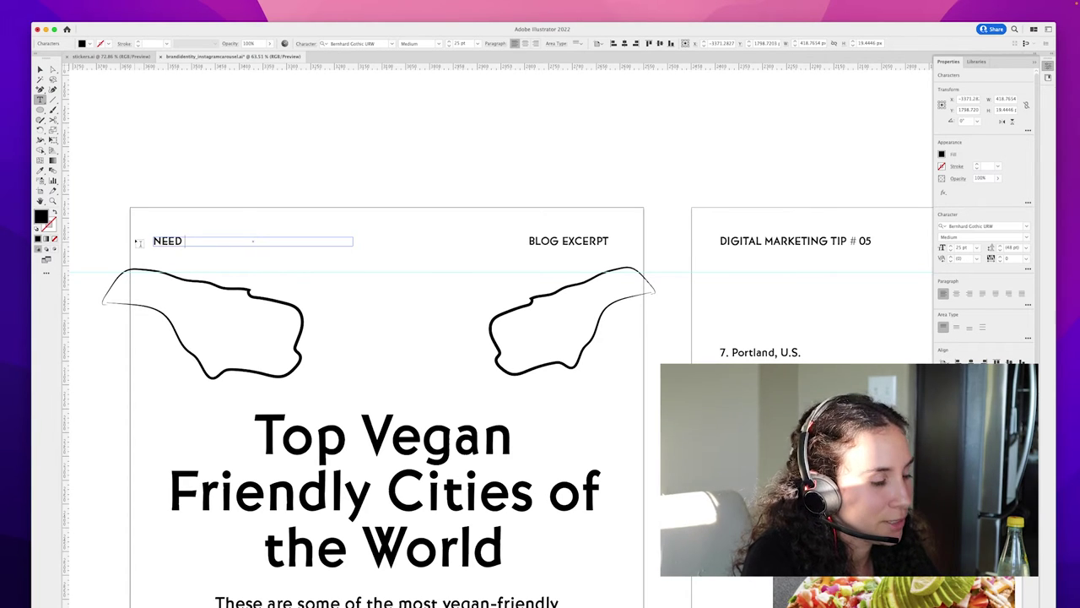
{"action": "type", "text": " BLOG WRITING? AS"}
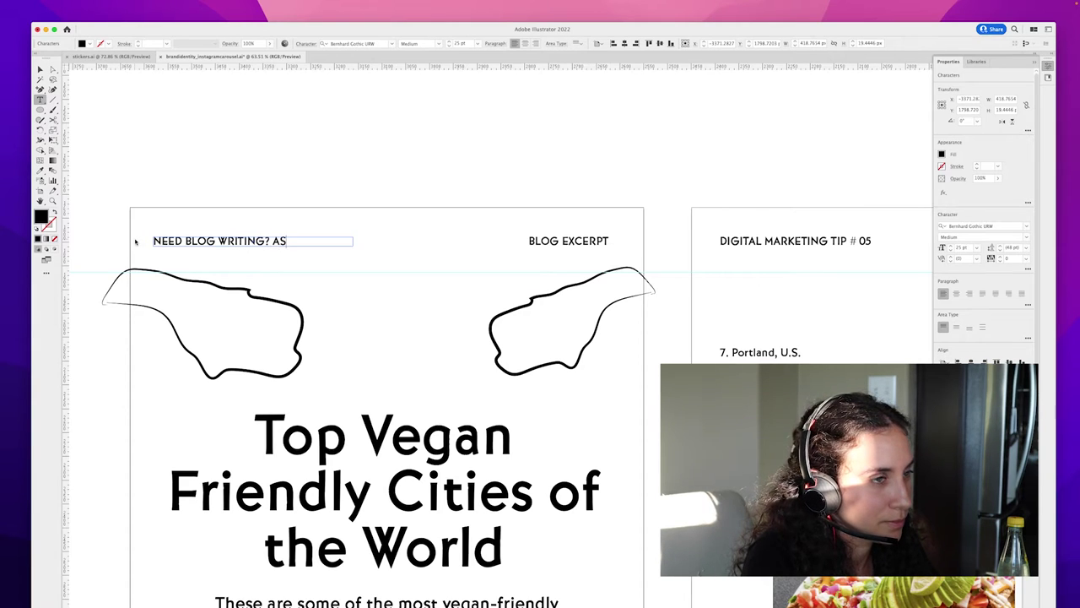
{"action": "type", "text": "K US ABOU"}
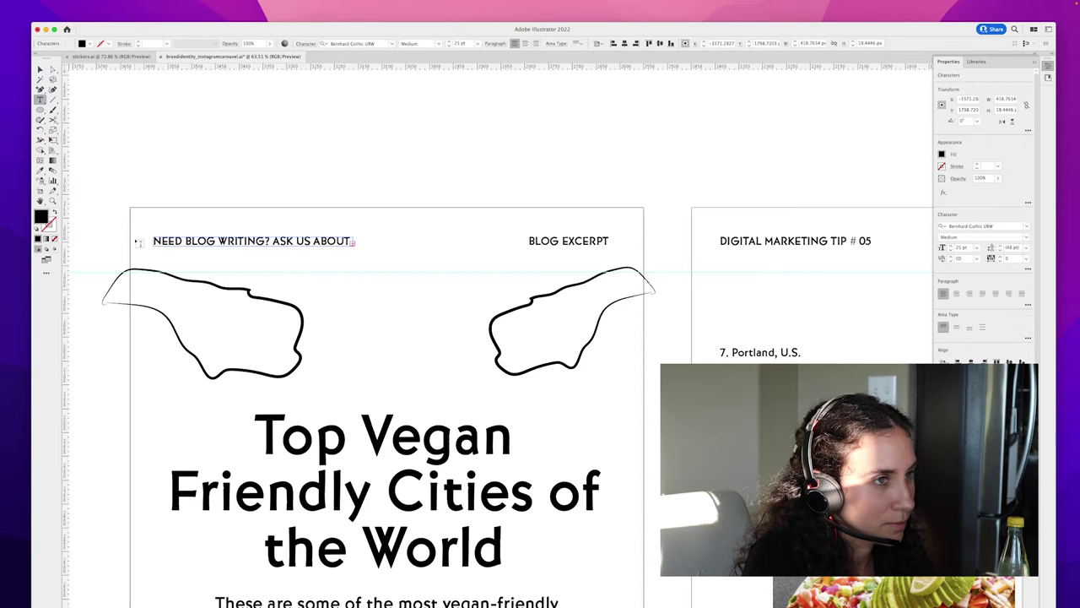
{"action": "type", "text": "T"}
{"action": "key", "text": "Escape"}
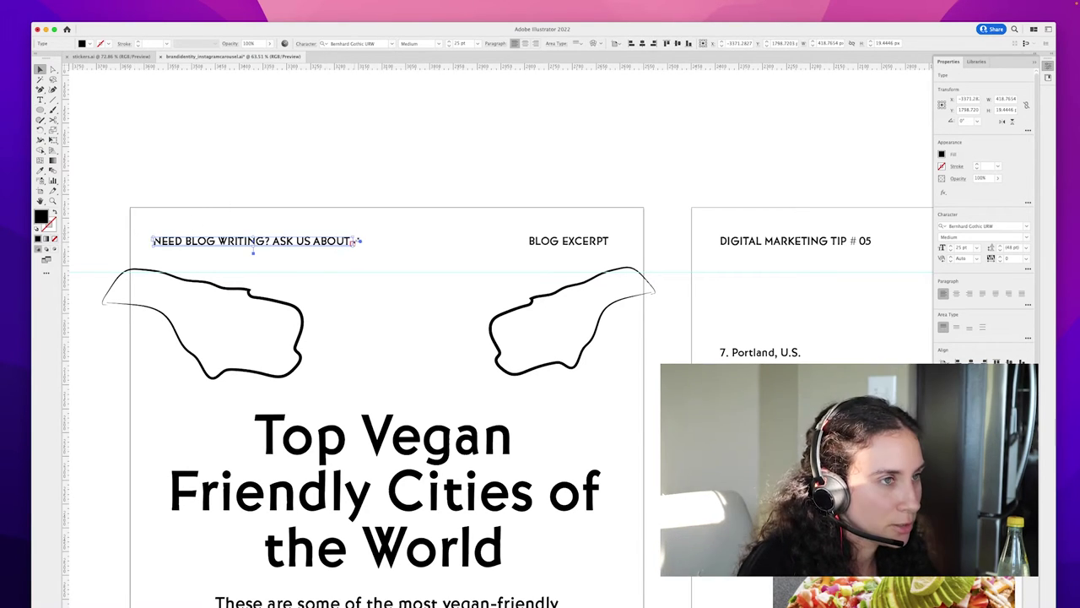
{"action": "double_click", "coordinate": [353, 241]}
{"action": "type", "text": "OUR PACKAGES"}
{"action": "key", "text": "Escape"}
{"action": "left_click_drag", "start_coordinate": [411, 242], "coordinate": [303, 280]}
{"action": "left_click", "coordinate": [413, 202]}
{"action": "key", "text": "z"}
{"action": "left_click_drag", "start_coordinate": [389, 303], "coordinate": [263, 243]}
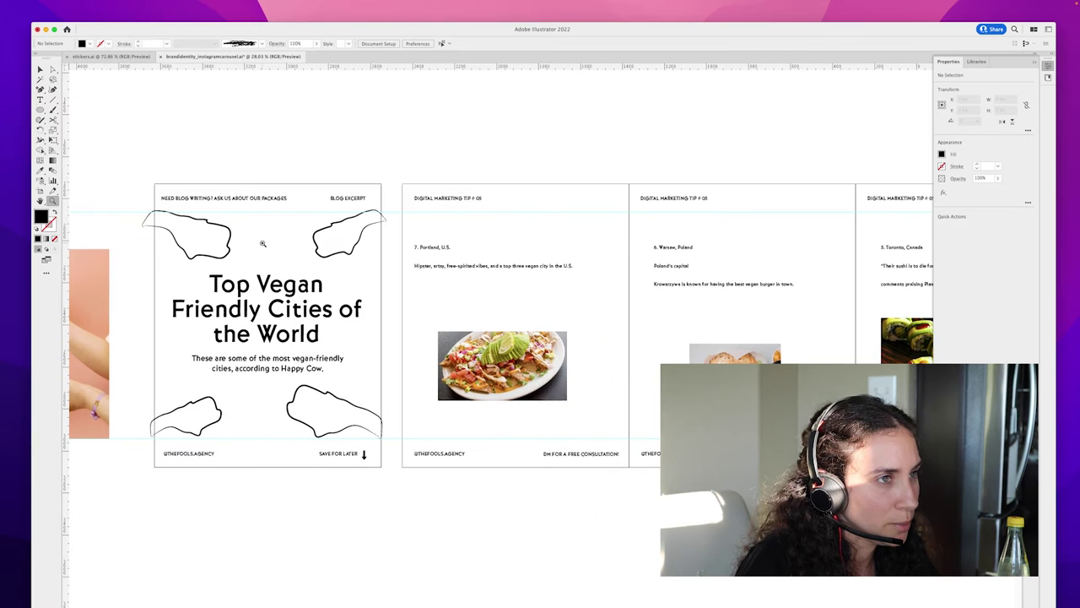
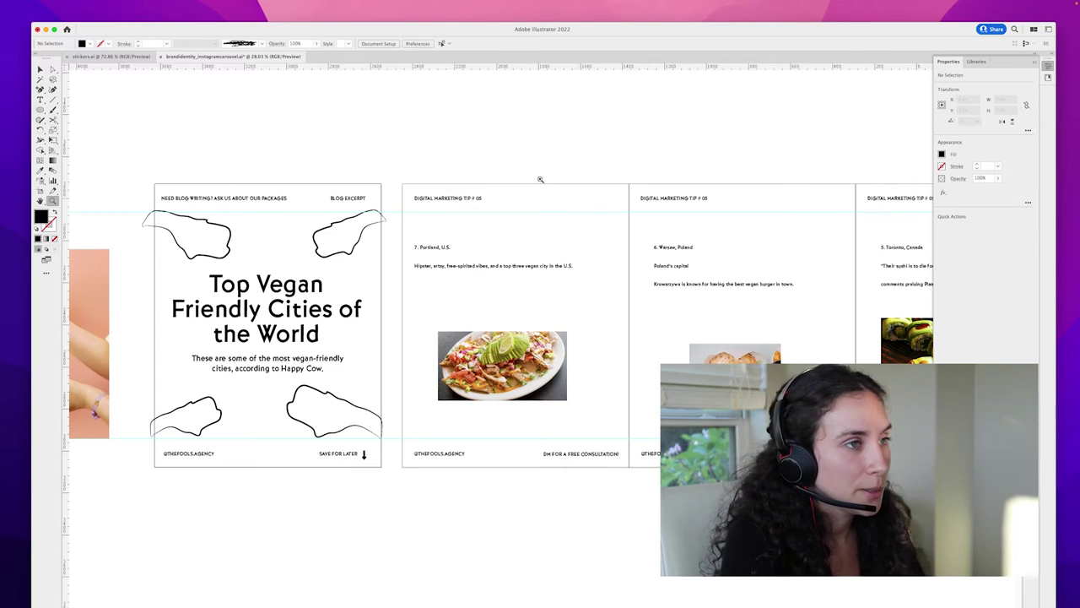
{"action": "left_click_drag", "start_coordinate": [525, 151], "coordinate": [558, 108]}
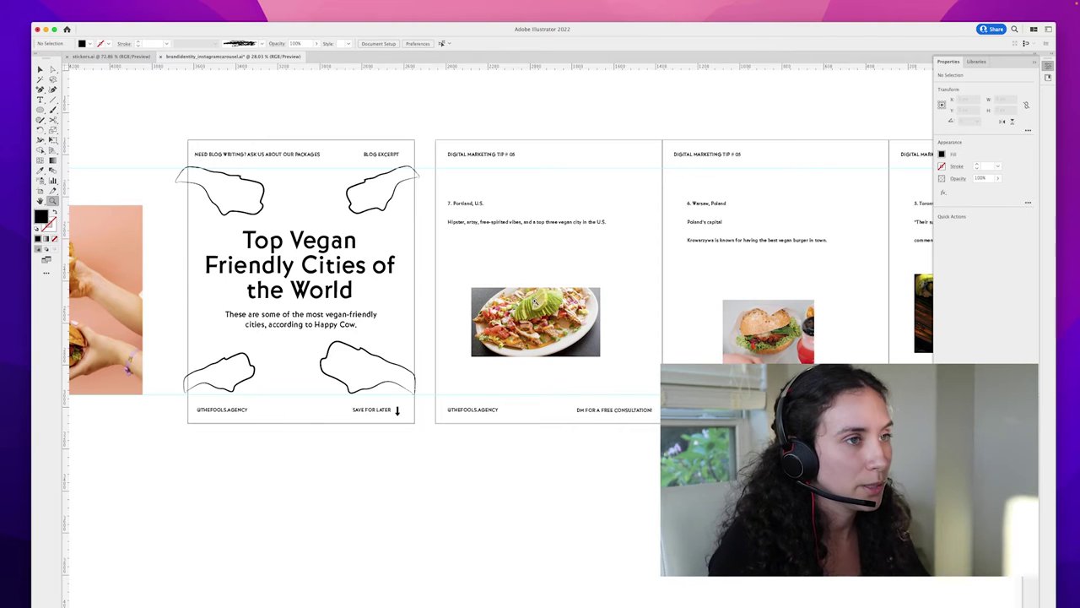
{"action": "left_click_drag", "start_coordinate": [570, 257], "coordinate": [635, 241]}
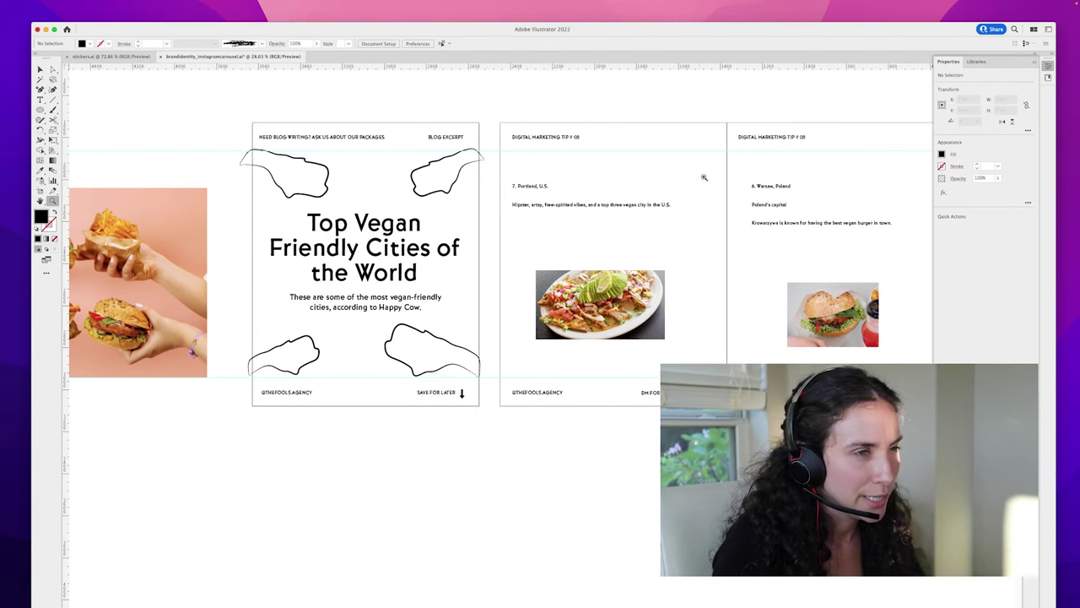
{"action": "left_click_drag", "start_coordinate": [700, 177], "coordinate": [766, 180]}
{"action": "left_click_drag", "start_coordinate": [633, 208], "coordinate": [593, 205]}
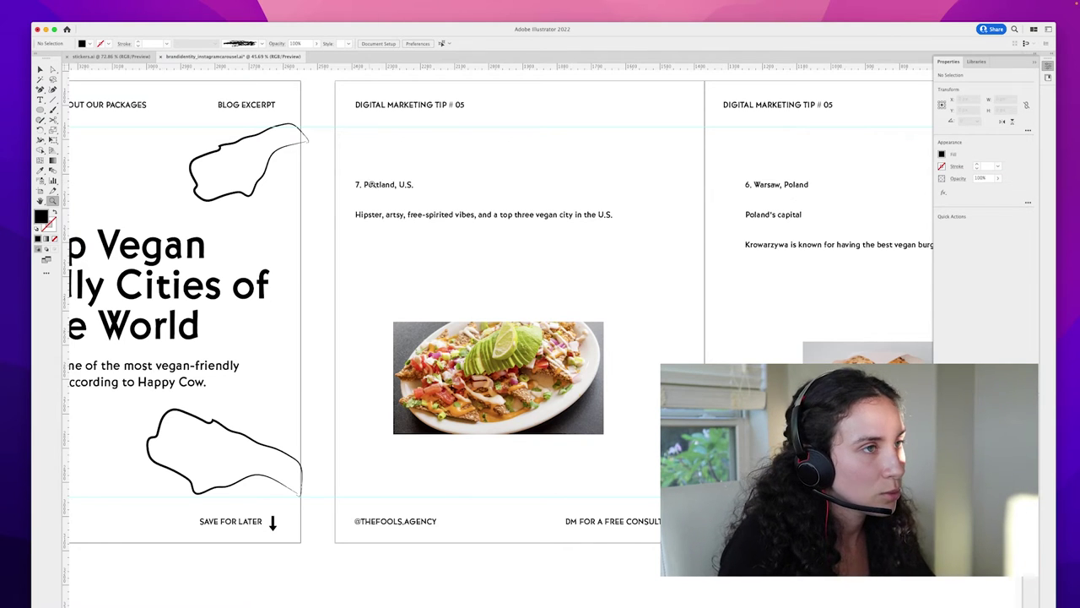
Step: Duplicate the Portland text block below itself and reduce the upper copy to the "7. Portland, U.S." title in a shorter frame
{"action": "left_click", "coordinate": [370, 184]}
{"action": "left_click_drag", "start_coordinate": [386, 187], "coordinate": [418, 236]}
{"action": "double_click", "coordinate": [442, 181]}
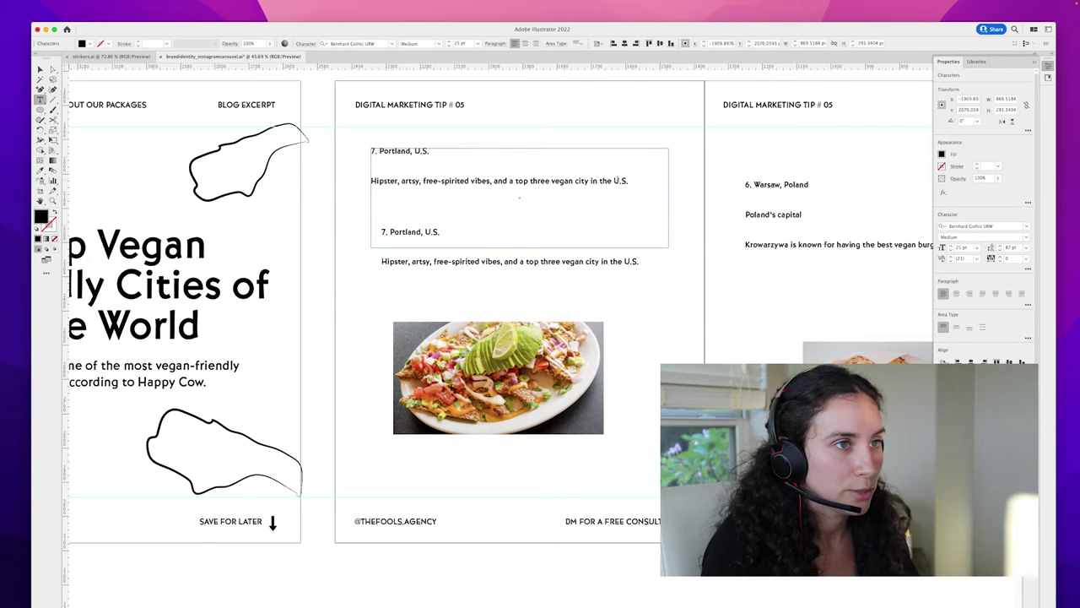
{"action": "left_click_drag", "start_coordinate": [616, 180], "coordinate": [359, 184]}
{"action": "key", "text": "BackSpace"}
{"action": "key", "text": "BackSpace"}
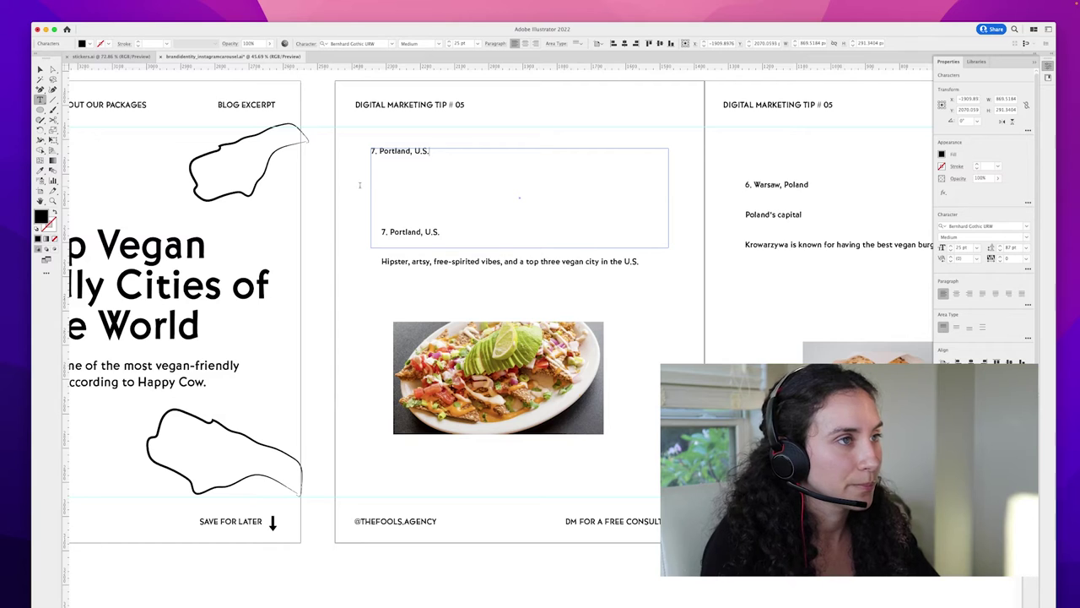
{"action": "key", "text": "Escape"}
{"action": "left_click_drag", "start_coordinate": [519, 248], "coordinate": [530, 164]}
Step: Remove the title from the lower Portland text copy and move the remaining description line down, just above the food photo
{"action": "double_click", "coordinate": [450, 247]}
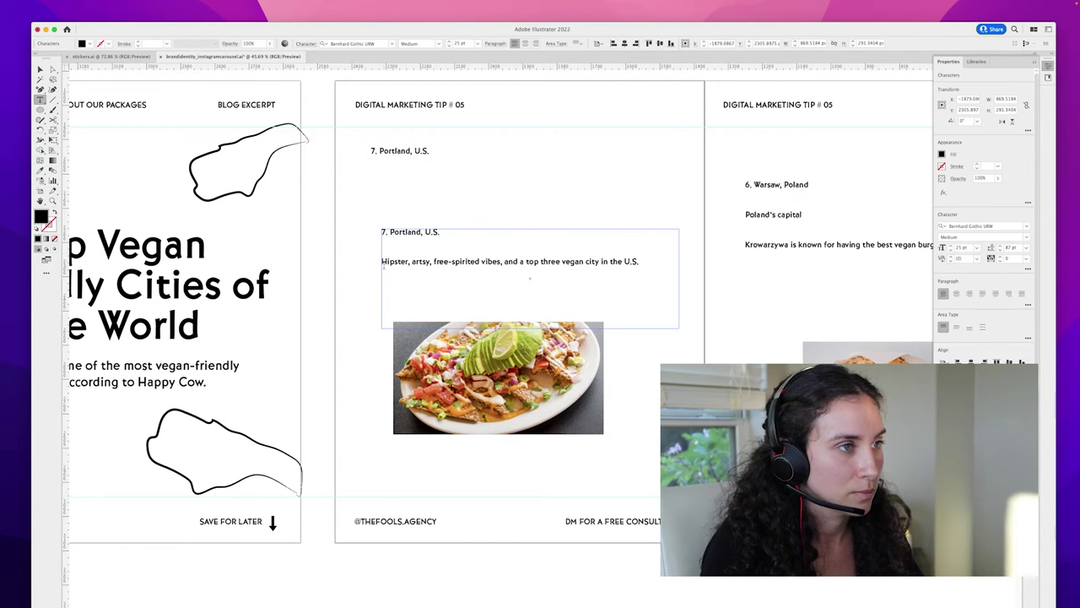
{"action": "left_click_drag", "start_coordinate": [384, 265], "coordinate": [377, 239]}
{"action": "key", "text": "BackSpace"}
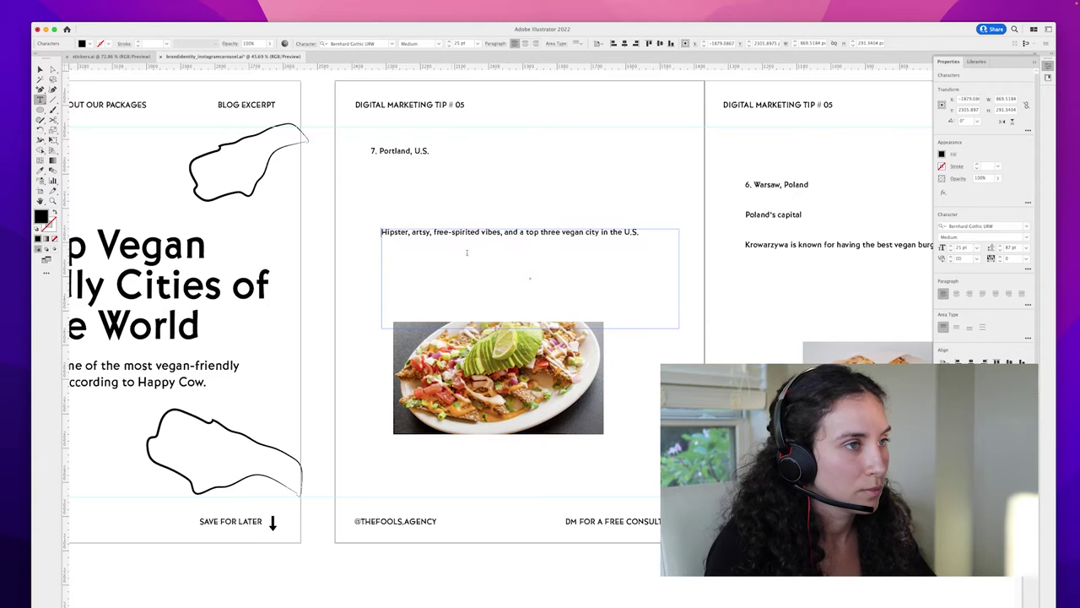
{"action": "key", "text": "Escape"}
{"action": "left_click_drag", "start_coordinate": [507, 234], "coordinate": [500, 254]}
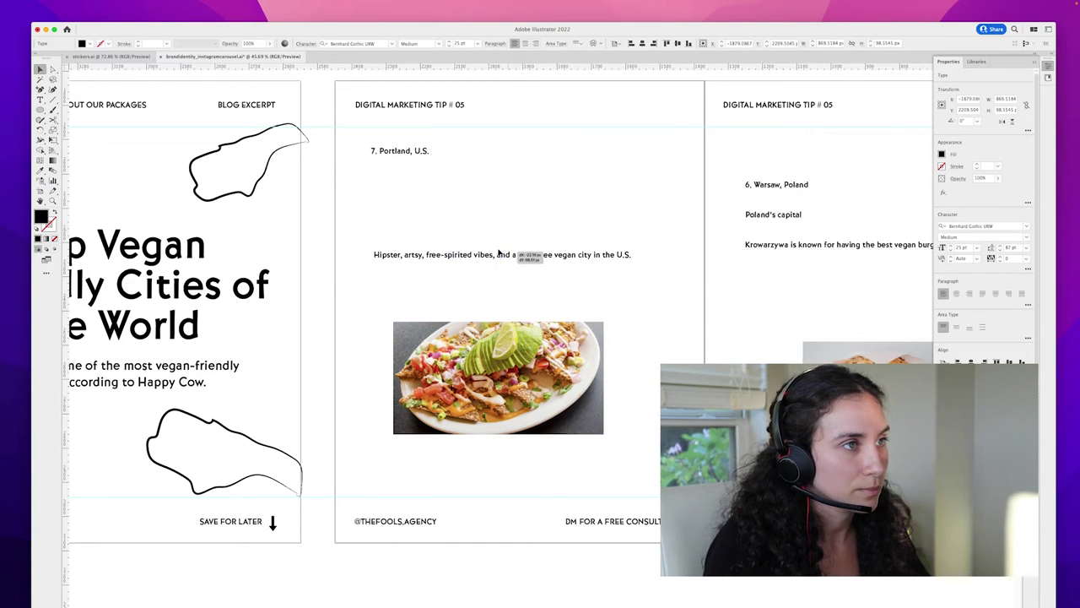
Step: Move the Portland title down and split it into two separate text frames, "7." above and "Portland, U.S." below
{"action": "left_click_drag", "start_coordinate": [397, 152], "coordinate": [453, 191]}
{"action": "double_click", "coordinate": [430, 190]}
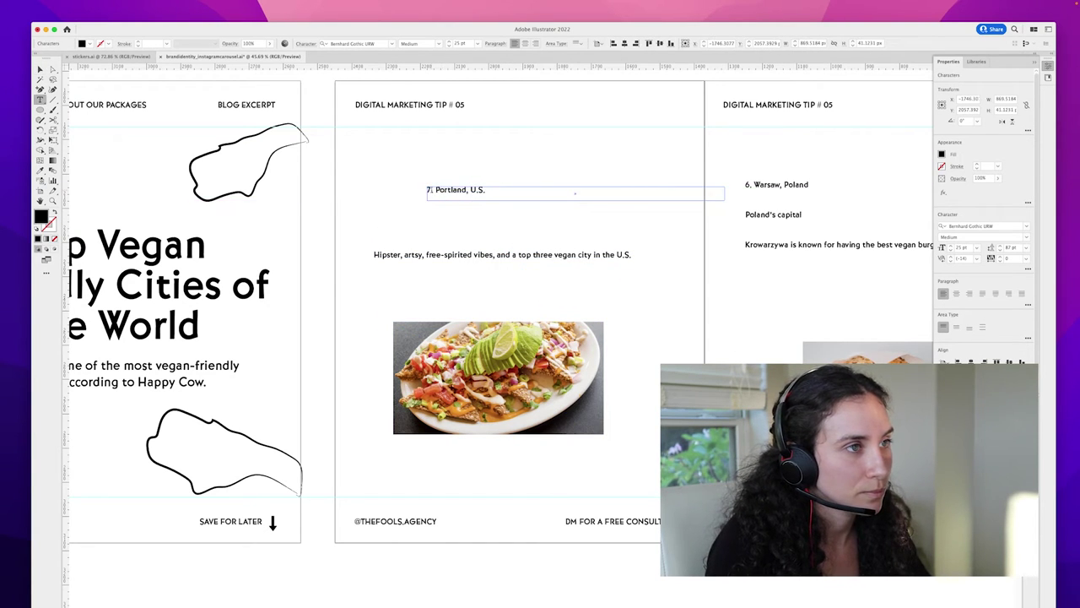
{"action": "key", "text": "Escape"}
{"action": "left_click_drag", "start_coordinate": [458, 192], "coordinate": [422, 161]}
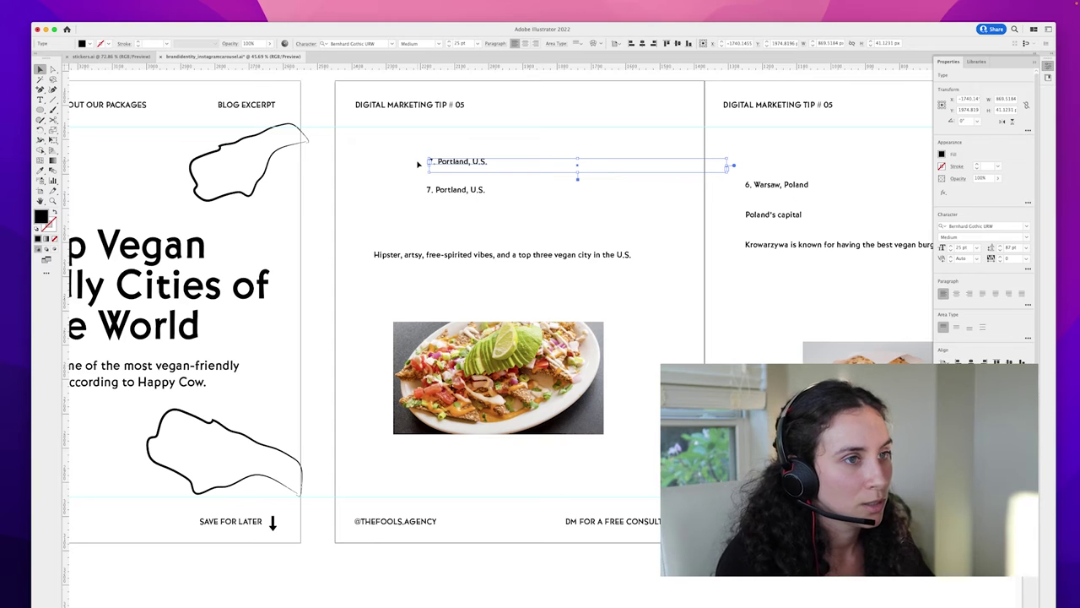
{"action": "double_click", "coordinate": [438, 162]}
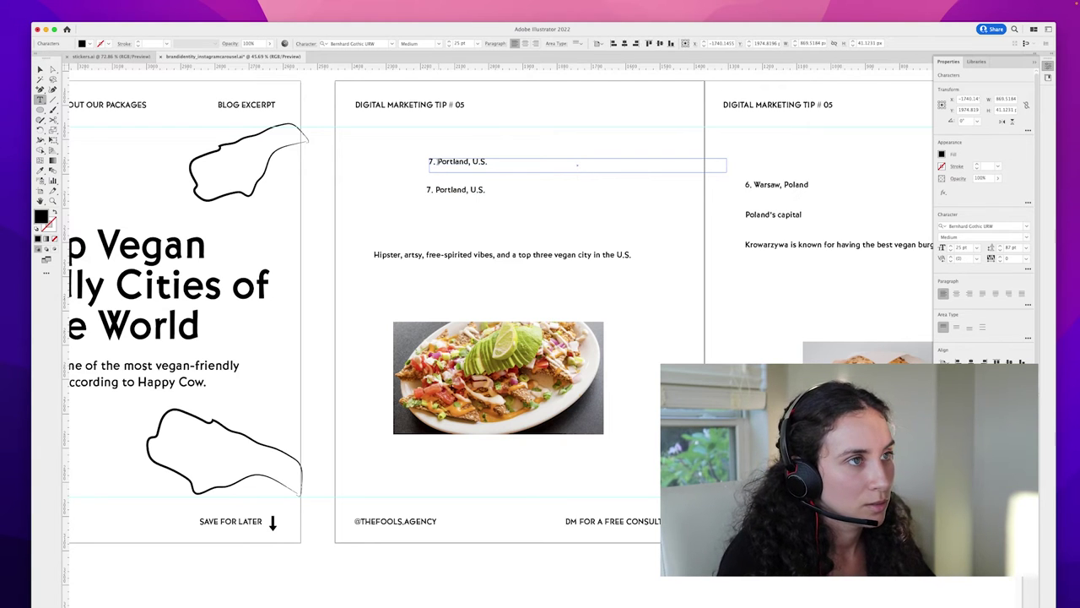
{"action": "left_click_drag", "start_coordinate": [437, 162], "coordinate": [501, 162]}
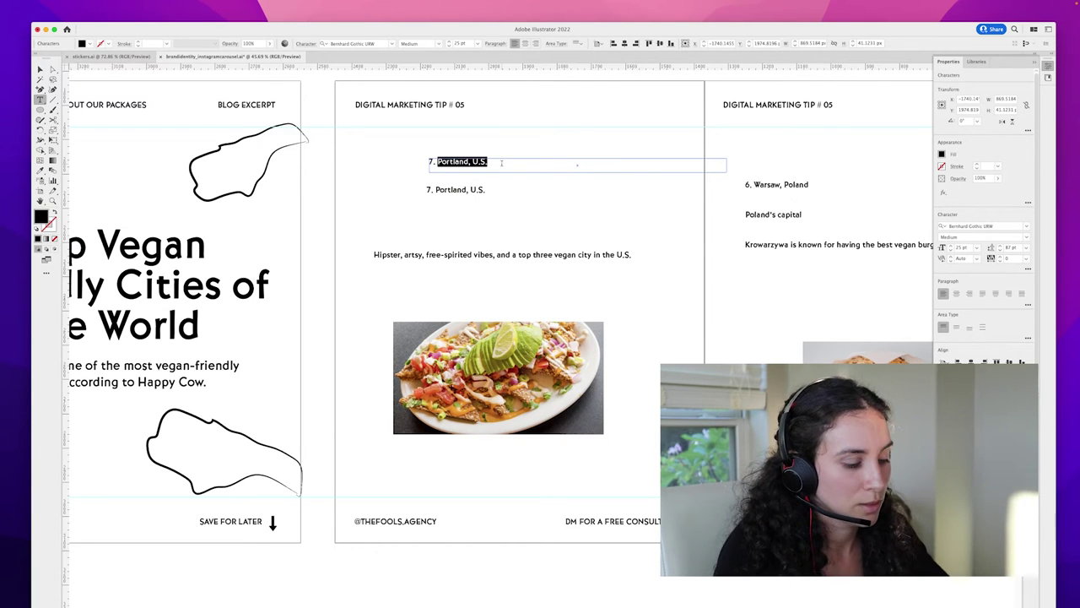
{"action": "key", "text": "BackSpace"}
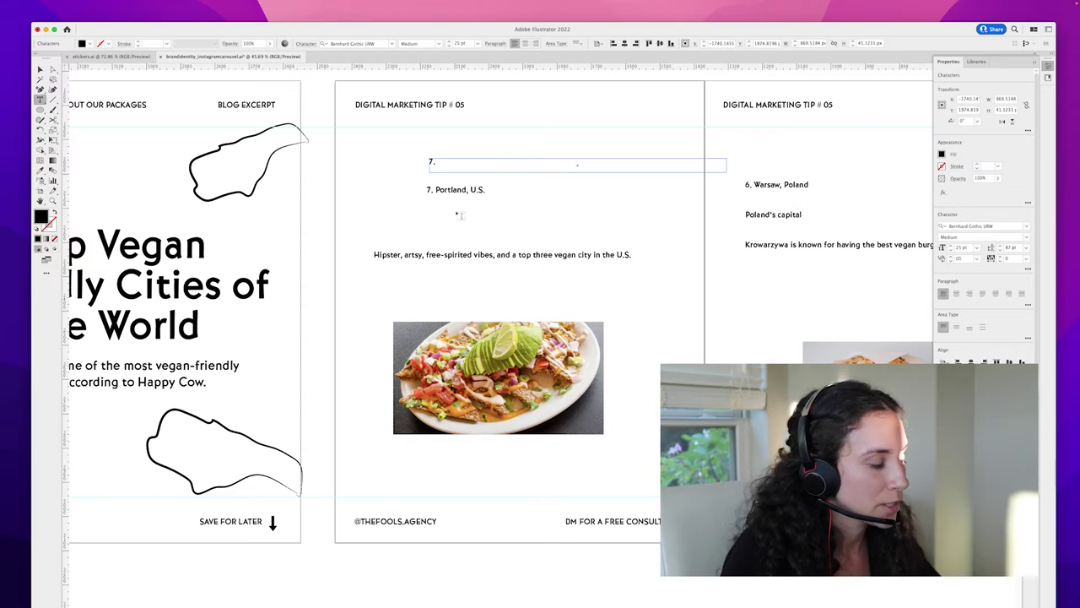
{"action": "left_click_drag", "start_coordinate": [434, 190], "coordinate": [405, 188]}
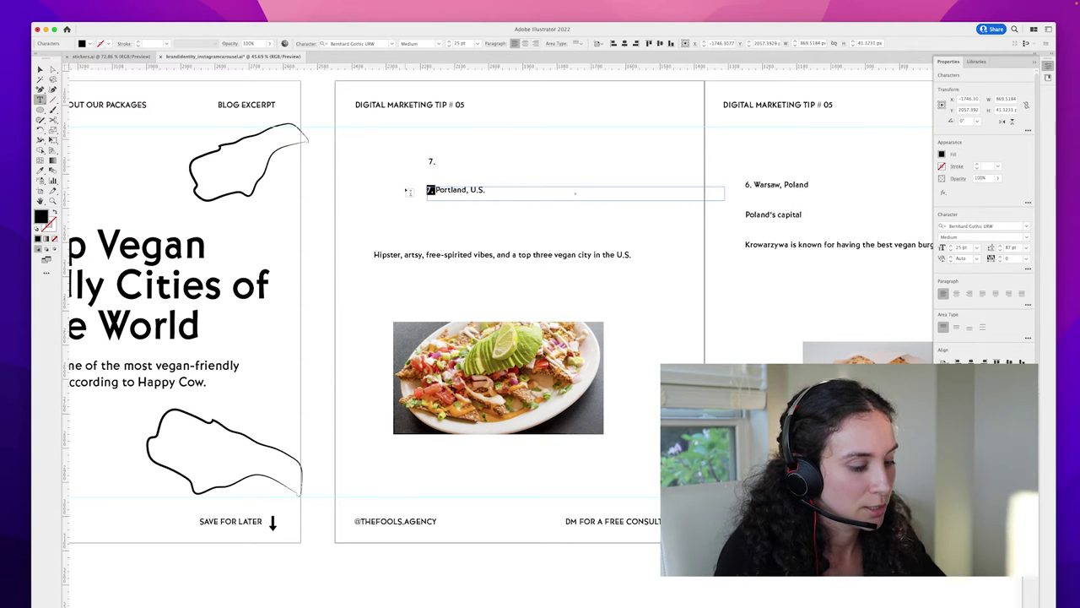
{"action": "key", "text": "BackSpace"}
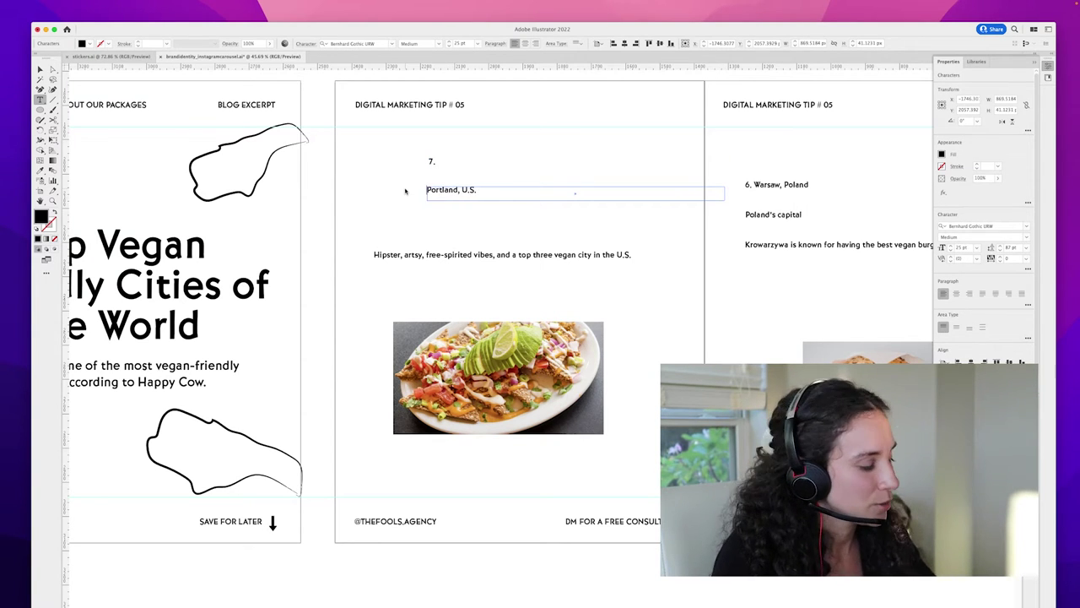
{"action": "key", "text": "Escape"}
Step: Shrink the frames of the "7.", "Portland, U.S." and description texts, placing the "7." near the slide's upper left
{"action": "left_click", "coordinate": [612, 159]}
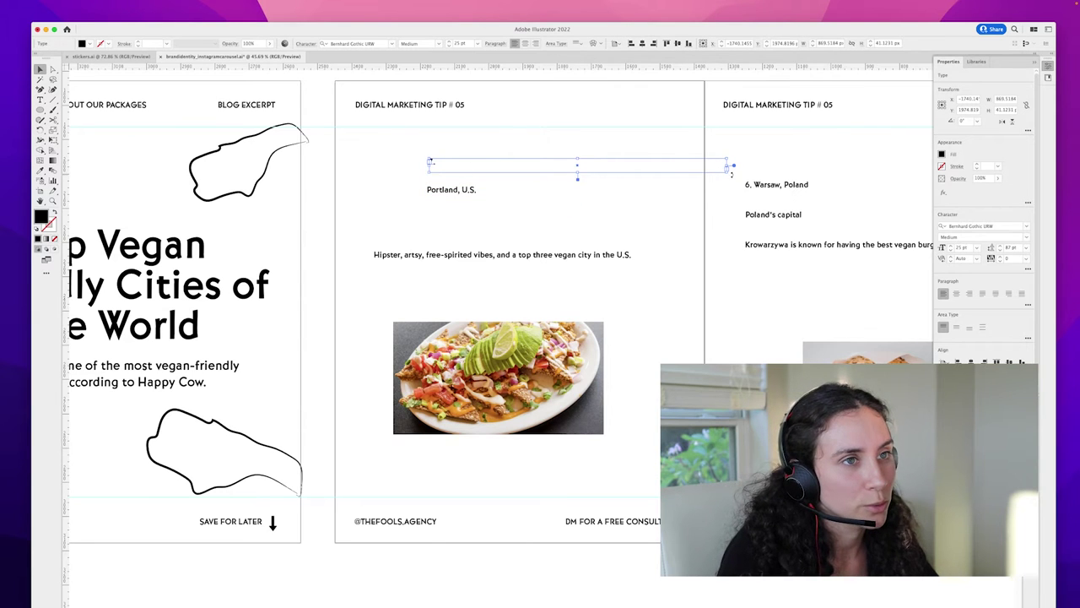
{"action": "left_click_drag", "start_coordinate": [733, 171], "coordinate": [507, 167]}
{"action": "left_click", "coordinate": [453, 195]}
{"action": "left_click_drag", "start_coordinate": [724, 198], "coordinate": [646, 203]}
{"action": "left_click", "coordinate": [581, 256]}
{"action": "left_click_drag", "start_coordinate": [671, 284], "coordinate": [651, 273]}
{"action": "left_click_drag", "start_coordinate": [439, 161], "coordinate": [413, 167]}
{"action": "left_click_drag", "start_coordinate": [480, 166], "coordinate": [429, 167]}
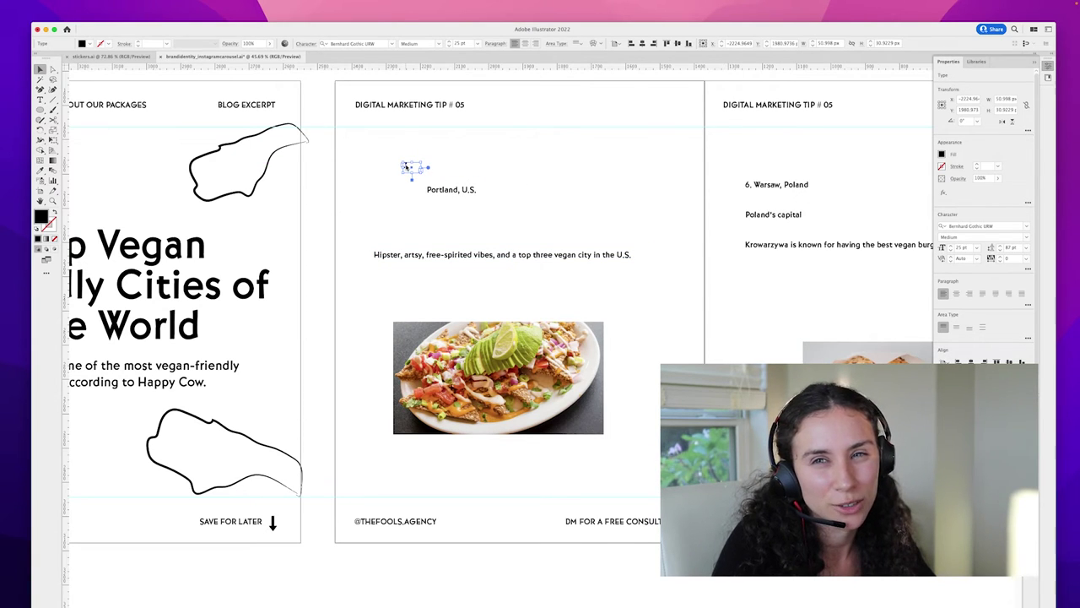
{"action": "left_click_drag", "start_coordinate": [418, 173], "coordinate": [423, 170]}
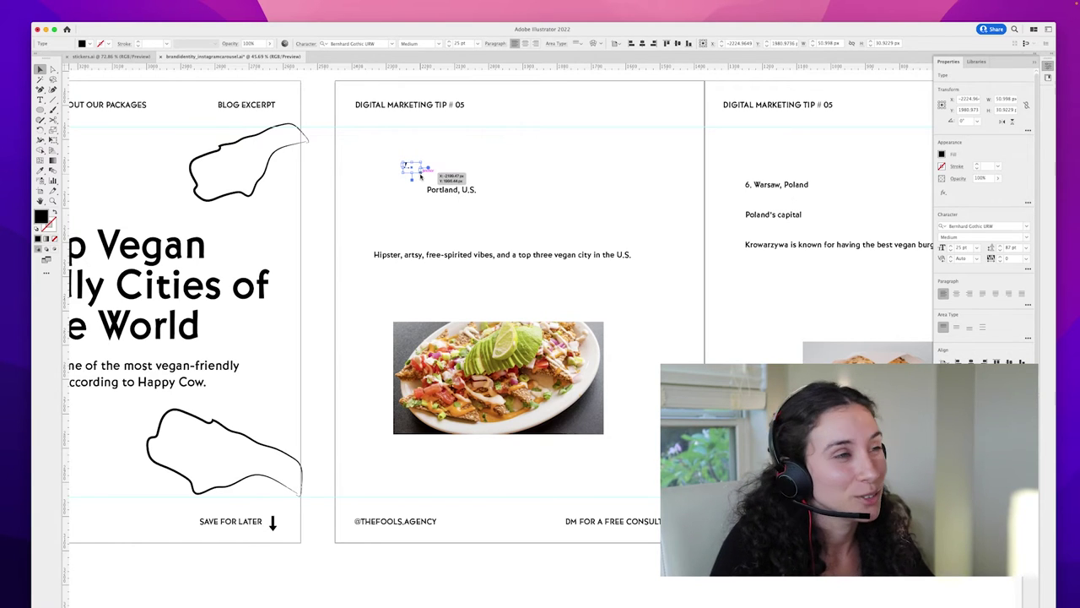
Step: Place "Portland, U.S." to the right of the "7." and narrow its frame to about 445 px
{"action": "left_click_drag", "start_coordinate": [452, 190], "coordinate": [470, 166]}
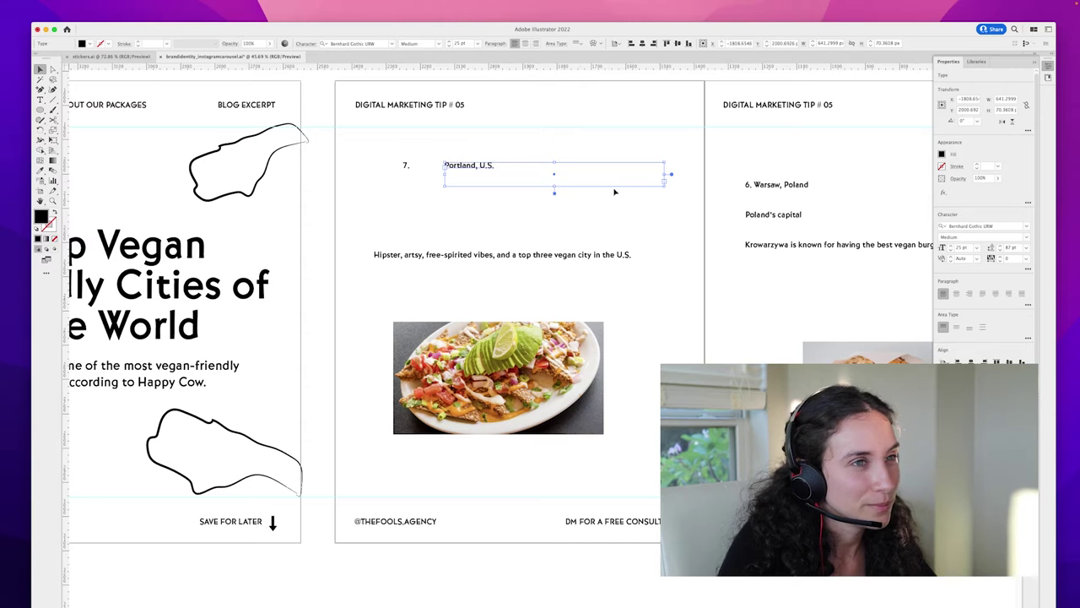
{"action": "left_click_drag", "start_coordinate": [664, 182], "coordinate": [596, 174]}
{"action": "left_click_drag", "start_coordinate": [482, 172], "coordinate": [503, 173]}
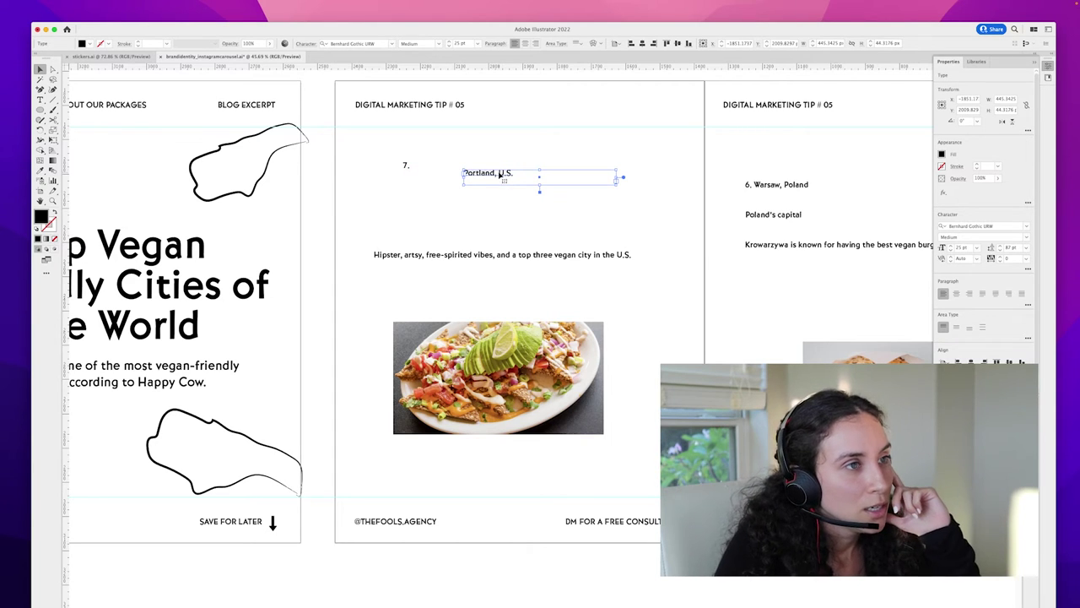
Step: Enlarge the "7." text frame to about 208 by 128 px and set its font size to 100 pt
{"action": "left_click_drag", "start_coordinate": [406, 169], "coordinate": [452, 201]}
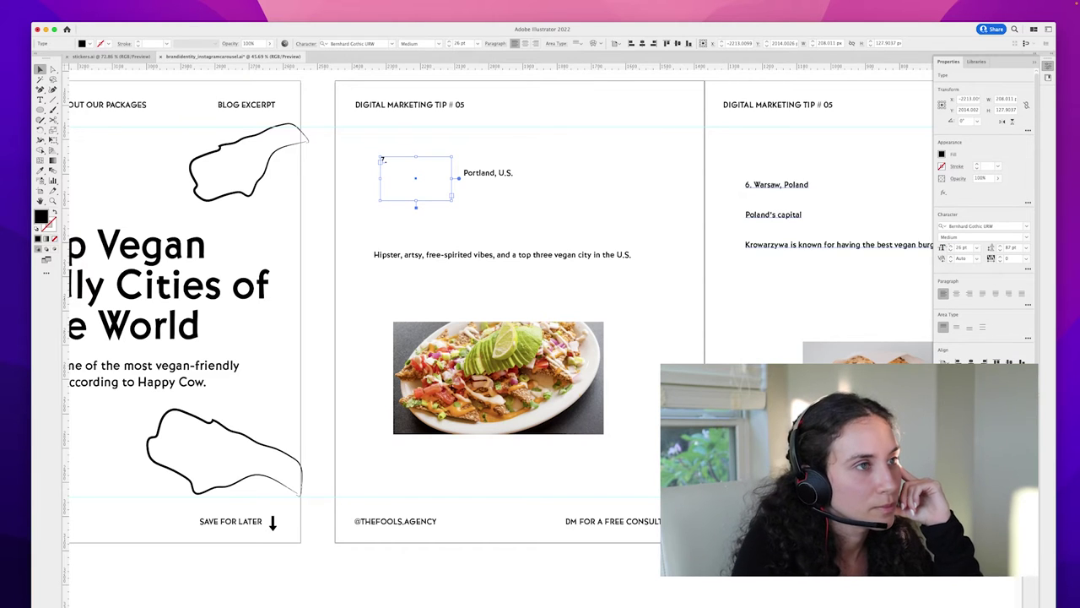
{"action": "key", "text": "Return"}
{"action": "key", "text": "Escape"}
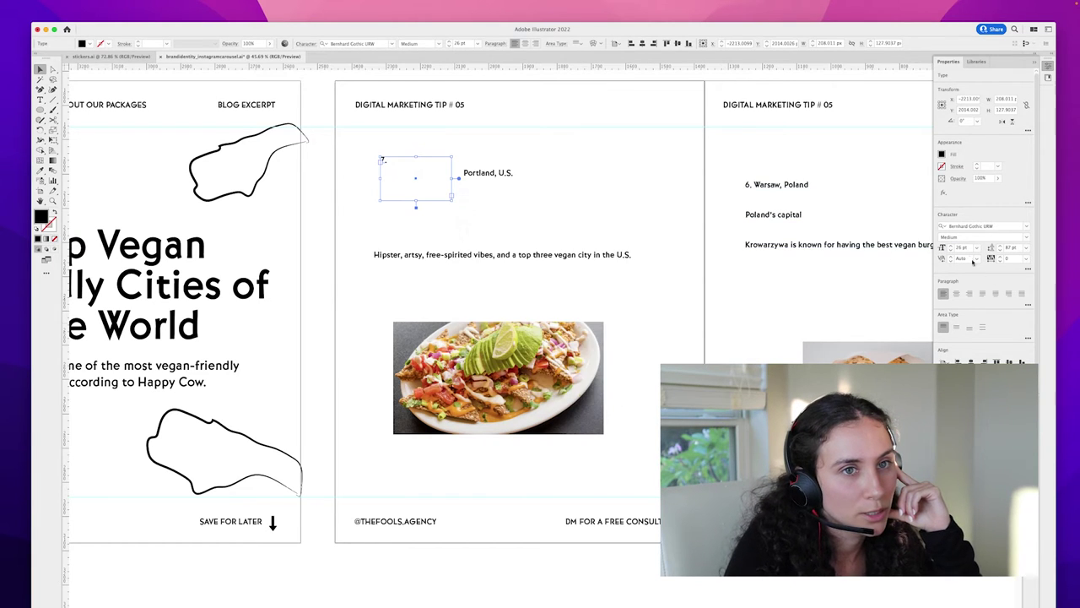
{"action": "left_click", "coordinate": [968, 248]}
{"action": "type", "text": "100"}
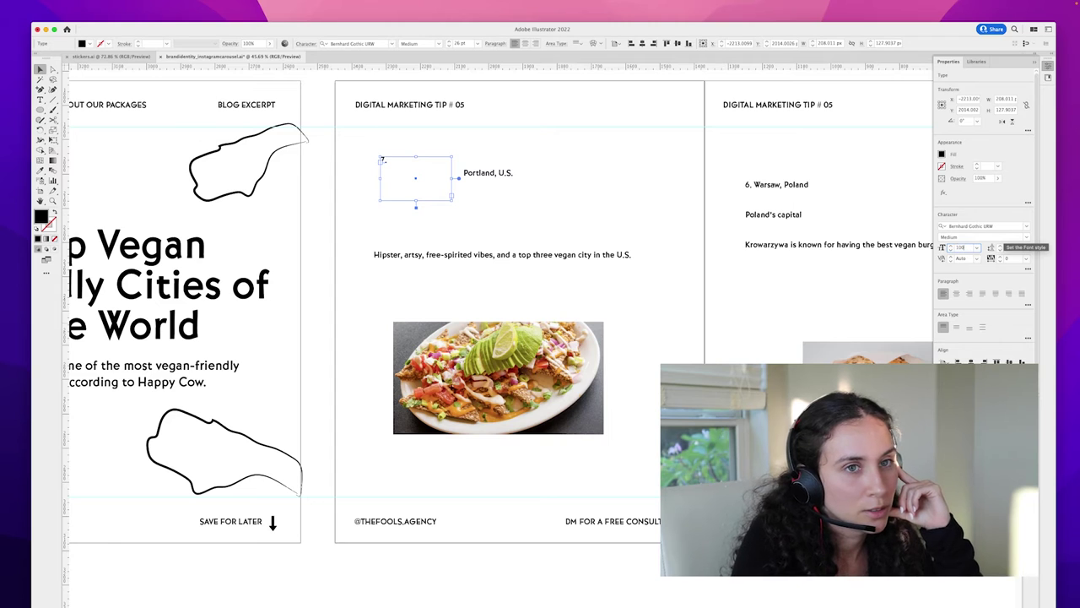
{"action": "key", "text": "Return"}
{"action": "left_click_drag", "start_coordinate": [401, 179], "coordinate": [404, 178]}
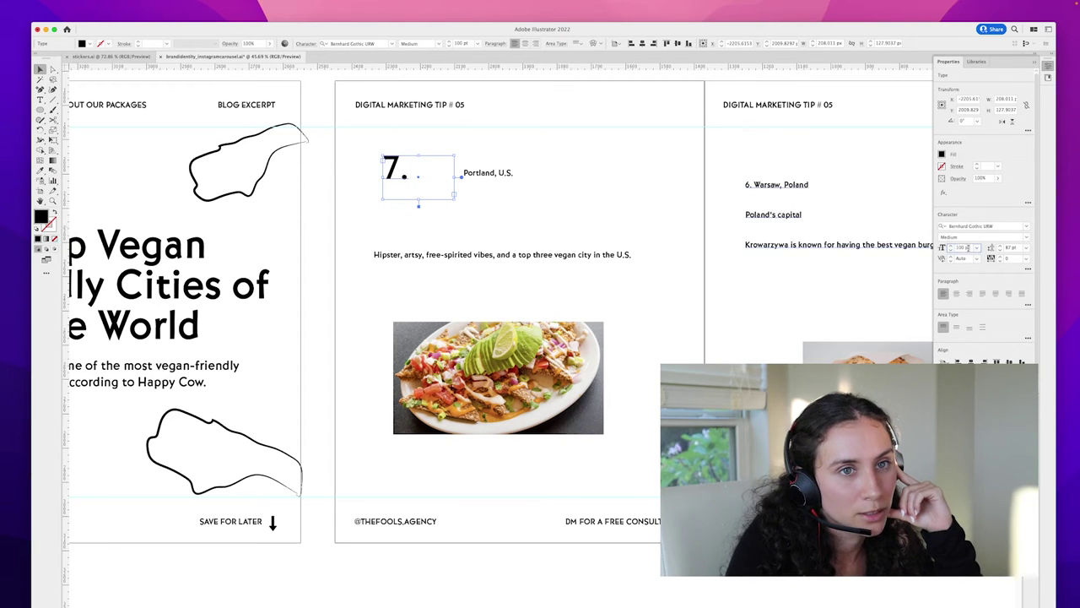
Step: Set the "7." font size to 200 pt, enlarge its frame to fit, and move it to the slide's upper right
{"action": "left_click", "coordinate": [955, 248]}
{"action": "type", "text": "200"}
{"action": "key", "text": "Return"}
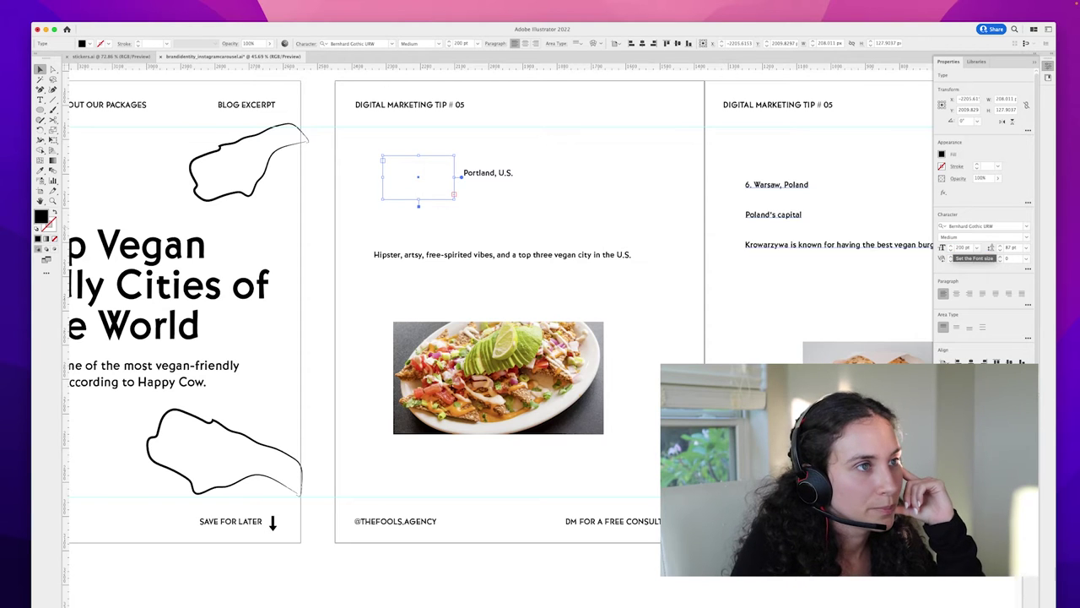
{"action": "mouse_move", "coordinate": [454, 199]}
{"action": "left_mouse_down"}
{"action": "mouse_move", "coordinate": [465, 222]}
{"action": "mouse_move", "coordinate": [458, 216]}
{"action": "left_mouse_up"}
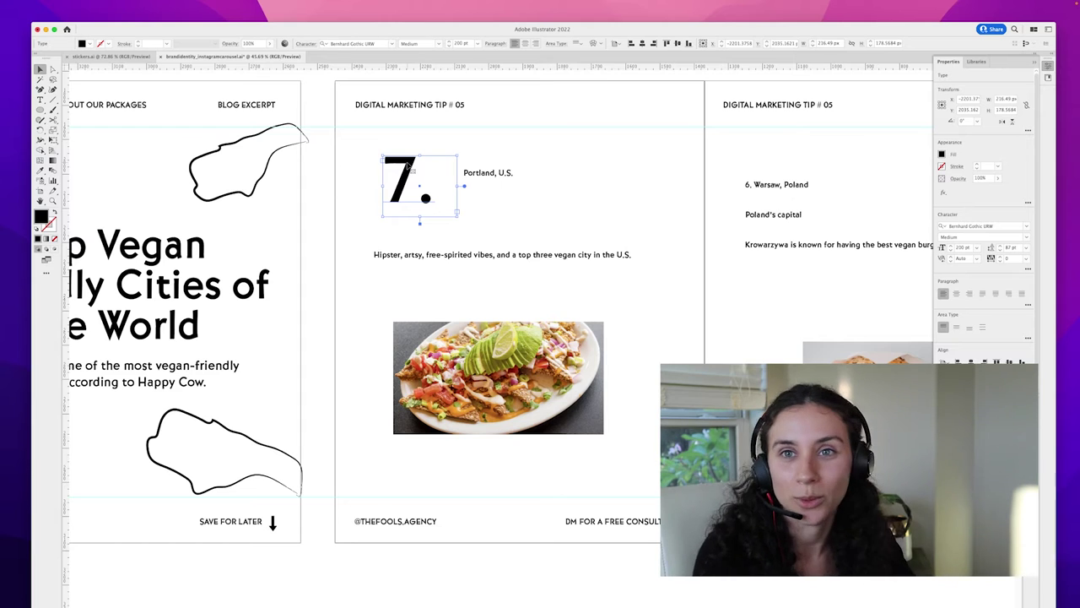
{"action": "left_click_drag", "start_coordinate": [411, 169], "coordinate": [643, 167]}
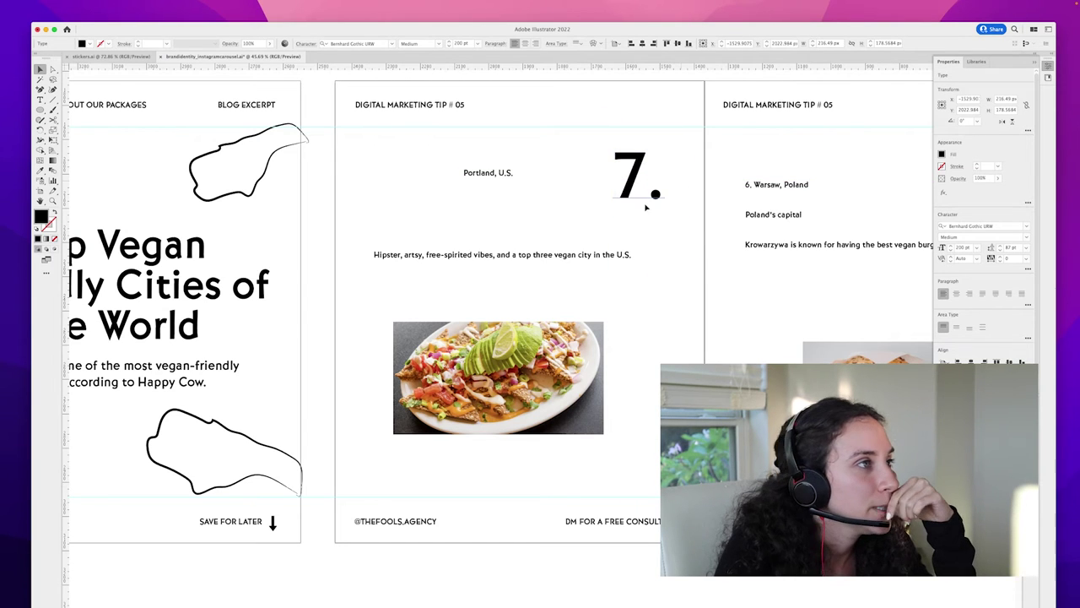
Step: Draw an upright ellipse about 218 by 306 px over the "7." in the slide's upper right
{"action": "left_click", "coordinate": [145, 173]}
{"action": "left_click_drag", "start_coordinate": [40, 110], "coordinate": [76, 132]}
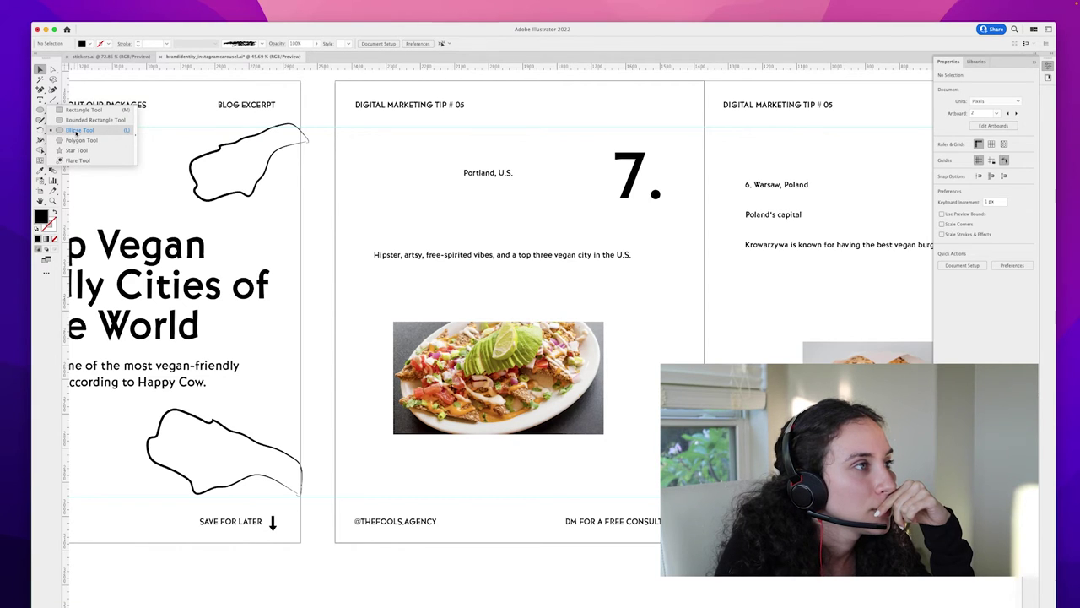
{"action": "left_click_drag", "start_coordinate": [76, 133], "coordinate": [74, 154]}
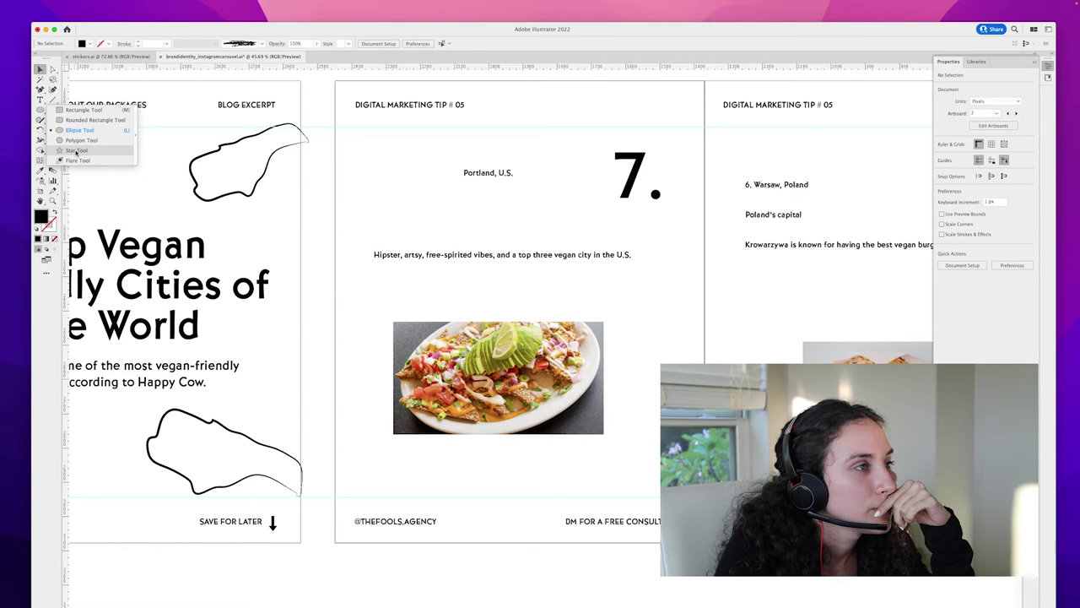
{"action": "left_click_drag", "start_coordinate": [75, 152], "coordinate": [76, 130]}
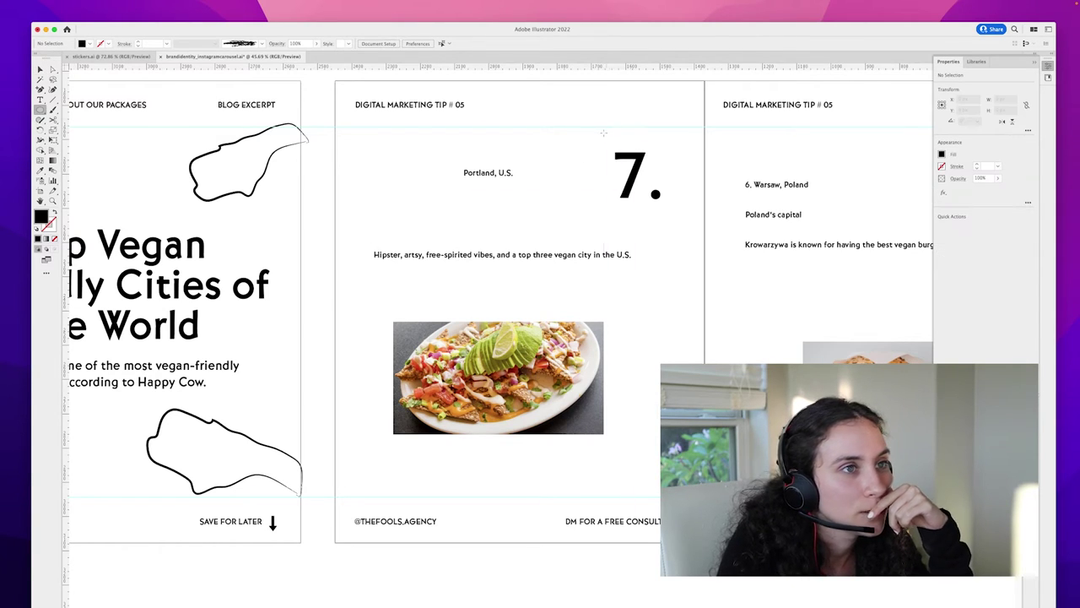
{"action": "left_click_drag", "start_coordinate": [609, 122], "coordinate": [684, 224]}
{"action": "key", "text": "v"}
{"action": "left_click_drag", "start_coordinate": [670, 155], "coordinate": [665, 152]}
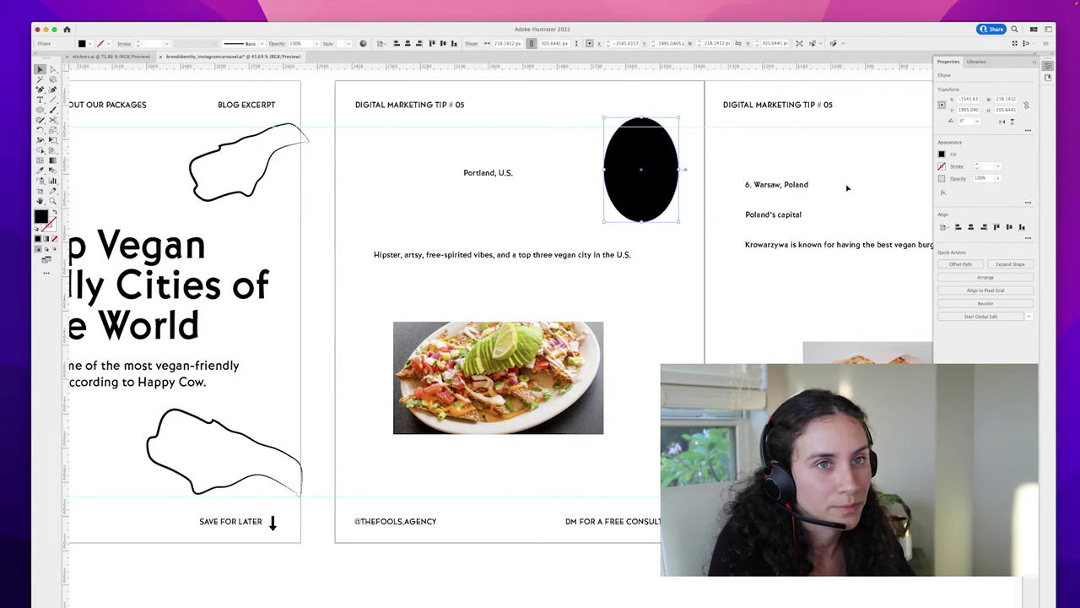
Step: Fill the ellipse with light grey and arrange it behind the "7."
{"action": "left_click", "coordinate": [944, 155]}
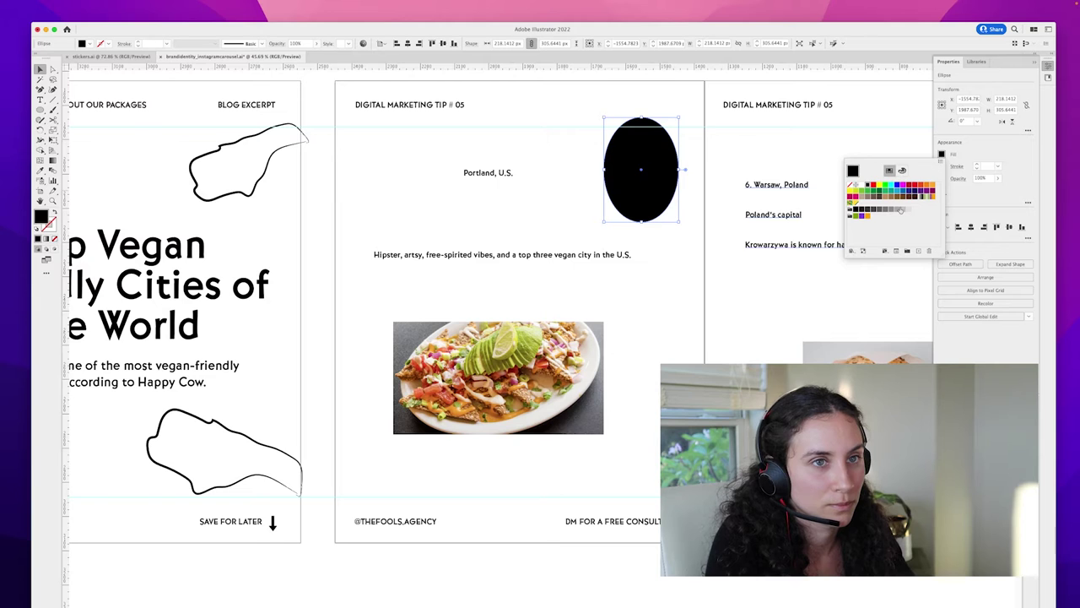
{"action": "left_click", "coordinate": [900, 209]}
{"action": "left_click", "coordinate": [697, 287]}
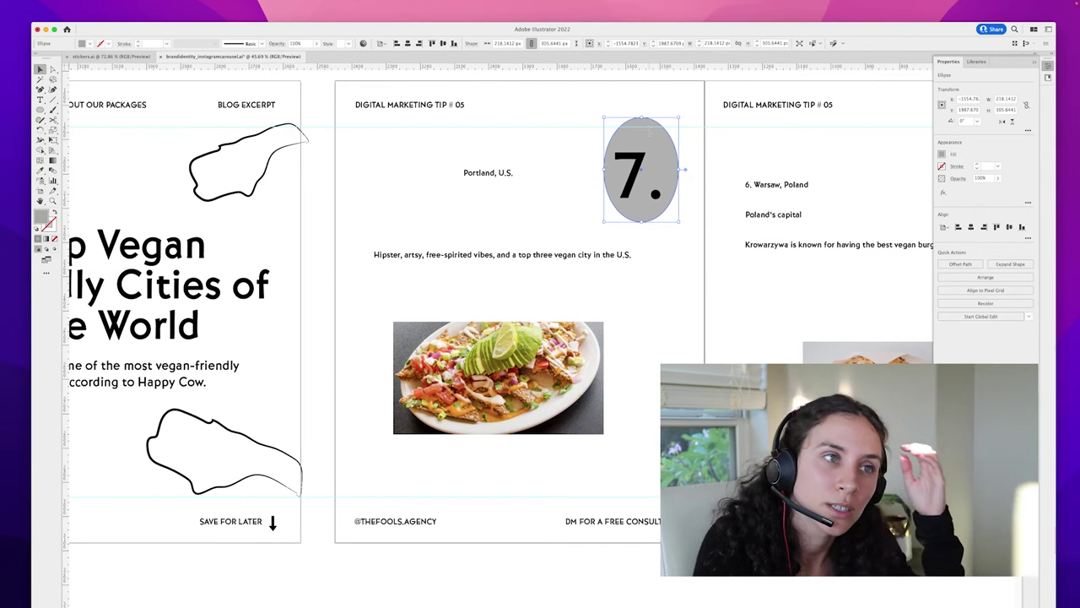
Step: Delete the period after the 7, narrow its text frame, and centre the numeral in the grey ellipse
{"action": "left_click", "coordinate": [663, 195]}
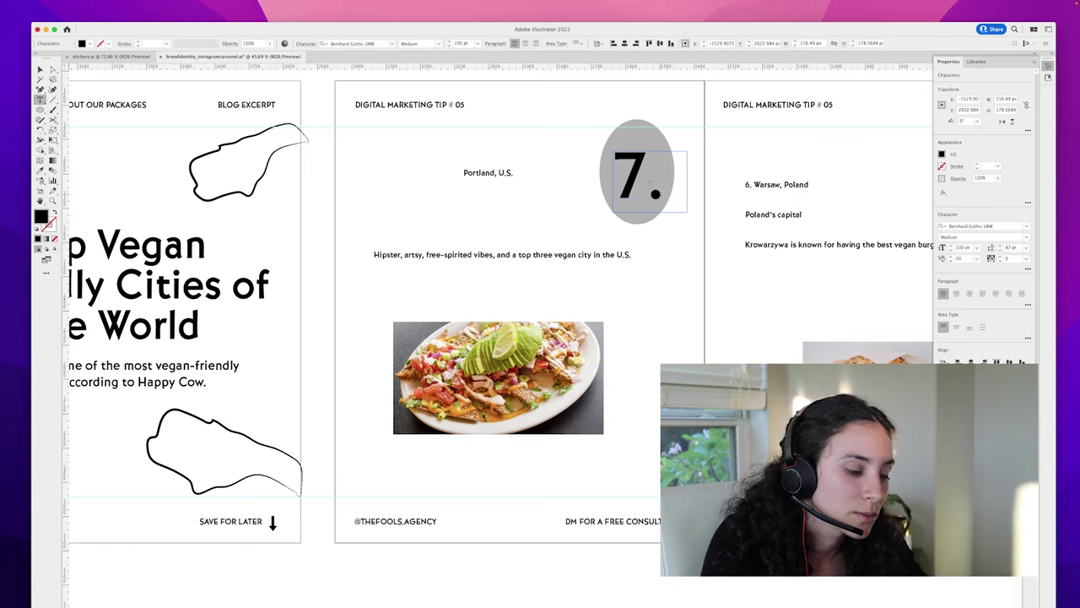
{"action": "key", "text": "BackSpace"}
{"action": "key", "text": "Escape"}
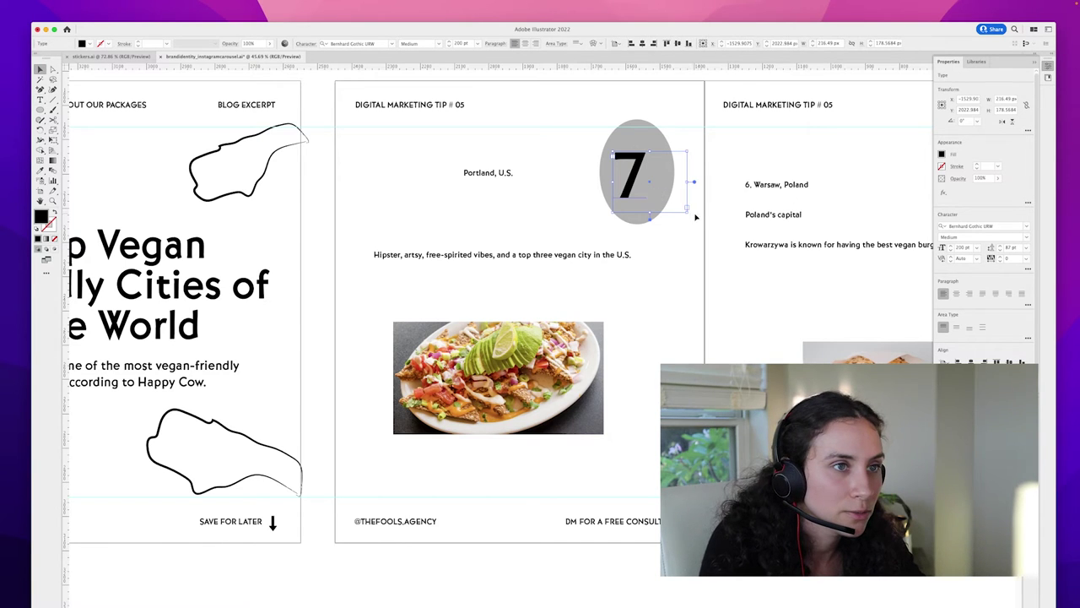
{"action": "left_click_drag", "start_coordinate": [687, 211], "coordinate": [661, 208]}
{"action": "left_click_drag", "start_coordinate": [640, 155], "coordinate": [646, 157]}
{"action": "left_click", "coordinate": [658, 318]}
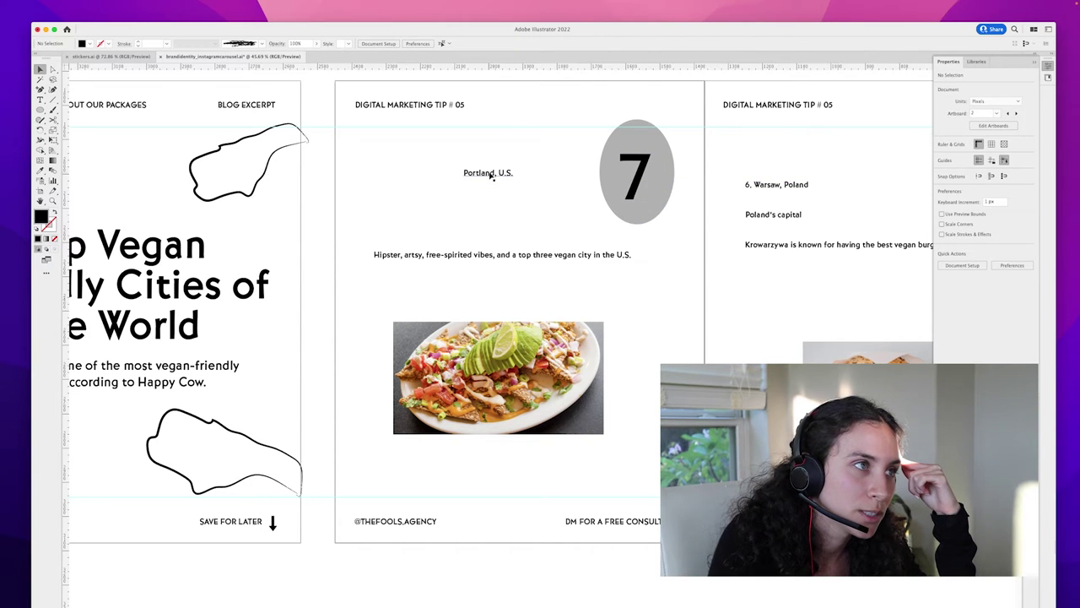
Step: Nudge "Portland, U.S." slightly down and delete the "DIGITAL MARKETING TIP # 05" headers from the Portland and Warsaw slides
{"action": "left_click_drag", "start_coordinate": [490, 175], "coordinate": [495, 187]}
{"action": "scroll", "coordinate": [557, 211], "scroll_direction": "left", "scroll_amount": 3}
{"action": "key", "text": "z"}
{"action": "left_click_drag", "start_coordinate": [566, 190], "coordinate": [437, 221]}
{"action": "key", "text": "v"}
{"action": "left_click", "coordinate": [502, 172]}
{"action": "key", "text": "Delete"}
{"action": "left_click", "coordinate": [699, 172]}
{"action": "key", "text": "Delete"}
Step: Copy the cover slide's blog-writing and "BLOG EXCERPT" header texts to the same place on the Portland slide
{"action": "left_click", "coordinate": [304, 172]}
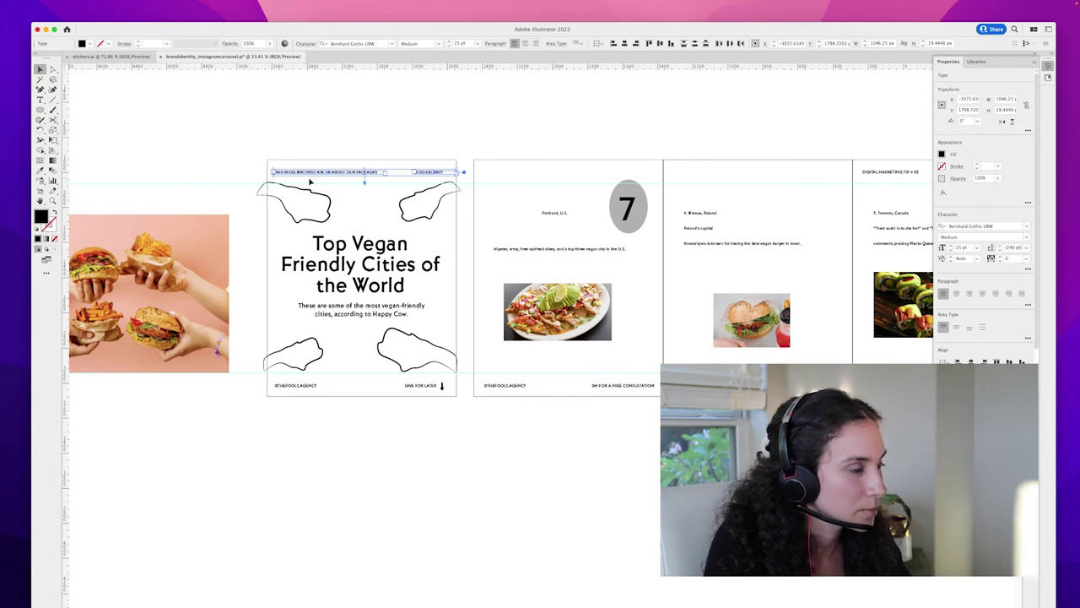
{"action": "left_click_drag", "start_coordinate": [322, 180], "coordinate": [635, 180]}
{"action": "left_click", "coordinate": [549, 138]}
{"action": "key", "text": "z"}
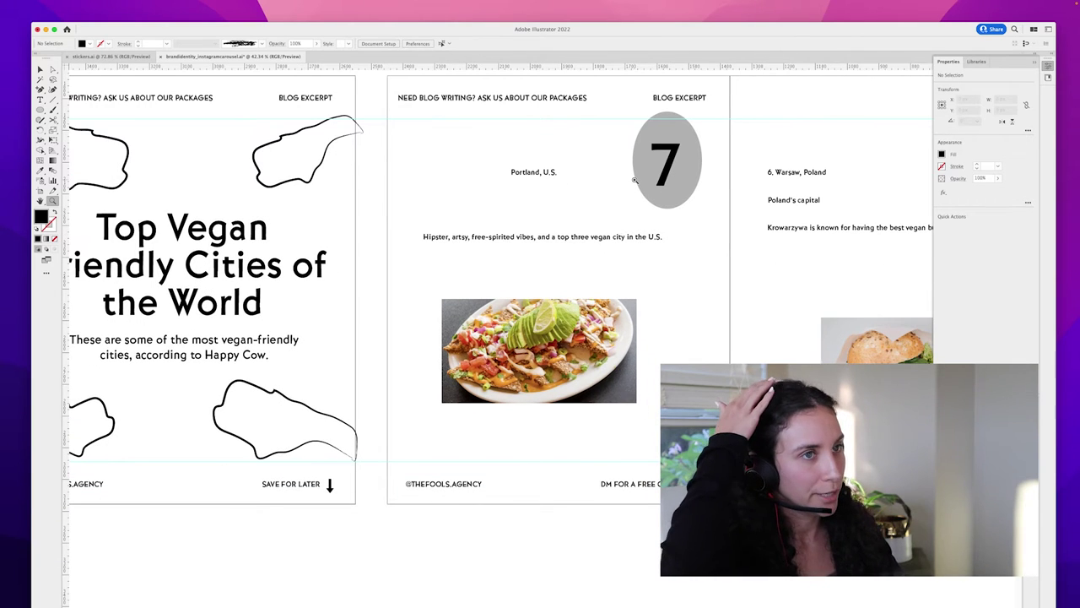
Step: Enlarge the "Portland, U.S." text frame, set the title to 100 pt, and widen the frame so it fits on one line
{"action": "key", "text": "v"}
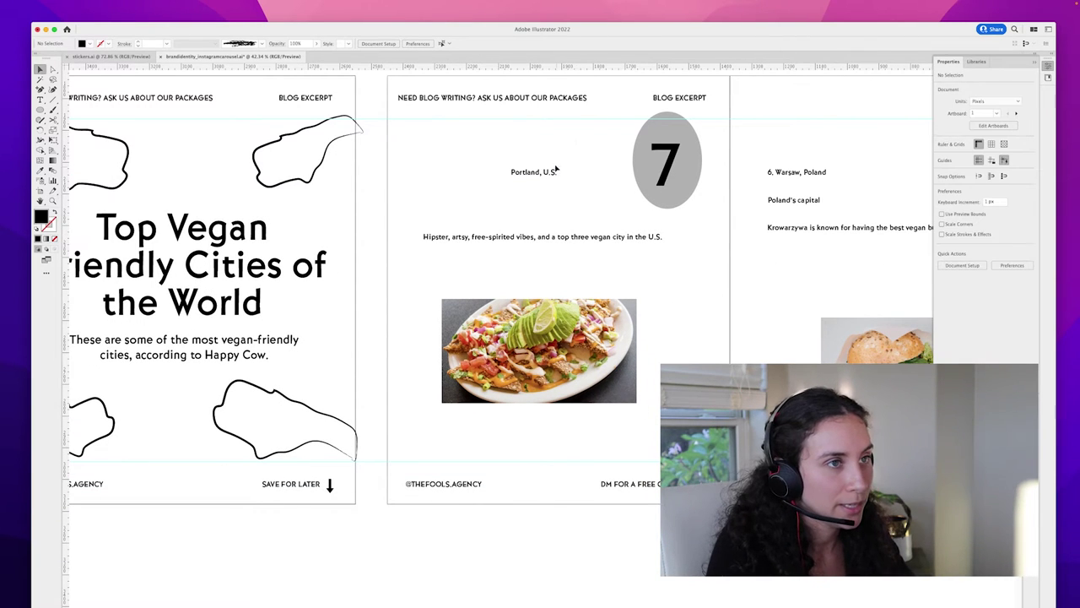
{"action": "left_click_drag", "start_coordinate": [521, 174], "coordinate": [466, 168]}
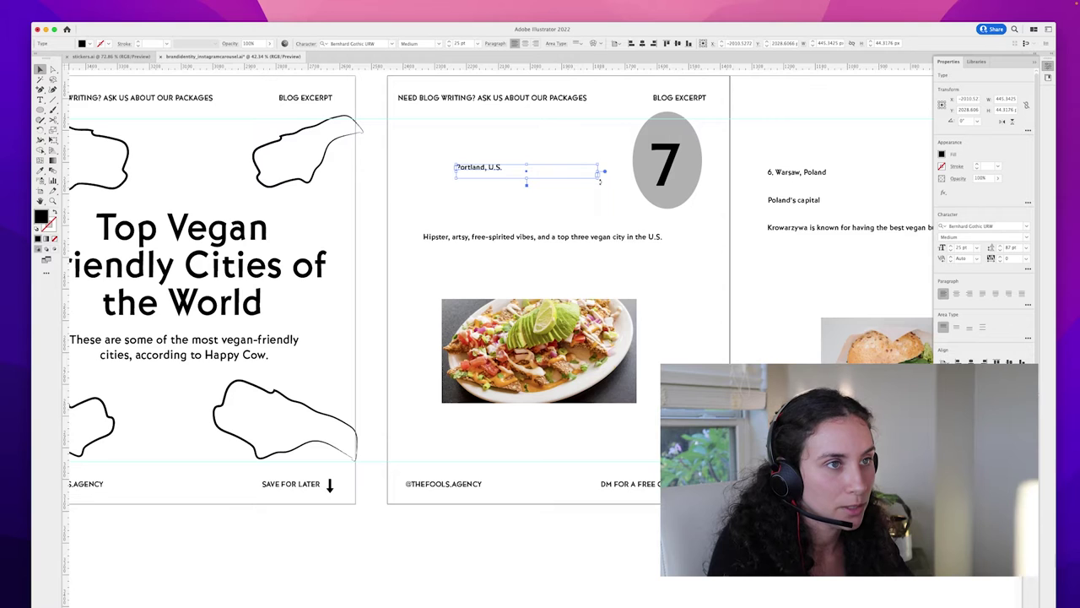
{"action": "left_click_drag", "start_coordinate": [600, 179], "coordinate": [631, 217]}
{"action": "left_click", "coordinate": [967, 248]}
{"action": "key", "text": "Return"}
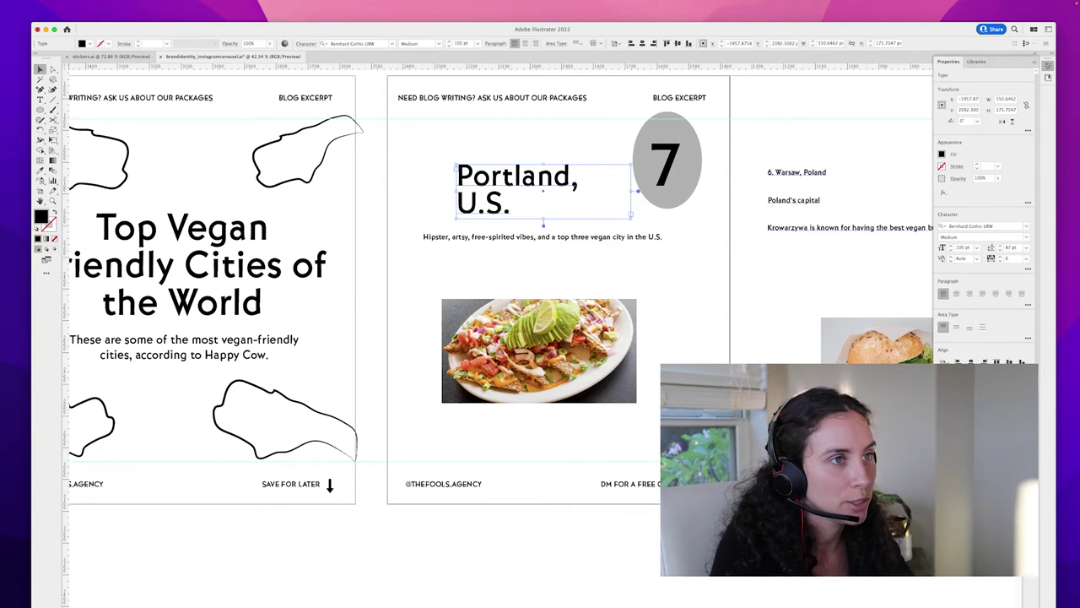
{"action": "left_click_drag", "start_coordinate": [634, 194], "coordinate": [677, 193]}
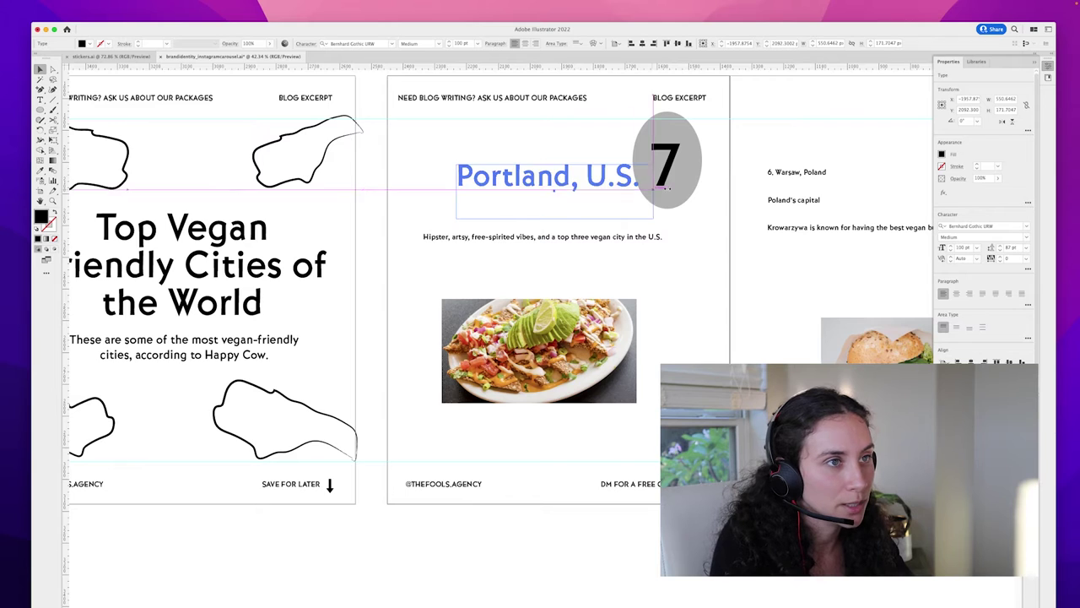
Step: Move the "Portland, U.S." title slightly lower and shrink its text frame to fit closely around the words
{"action": "left_click_drag", "start_coordinate": [616, 175], "coordinate": [600, 195]}
{"action": "left_click", "coordinate": [550, 239], "text": "shift"}
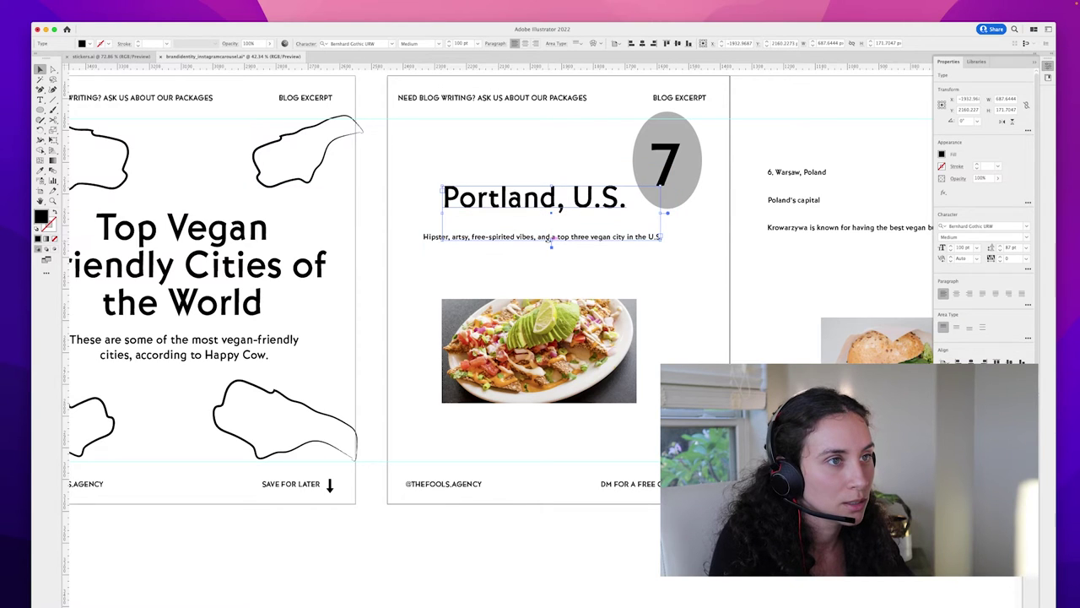
{"action": "left_click_drag", "start_coordinate": [553, 241], "coordinate": [554, 220]}
{"action": "left_click_drag", "start_coordinate": [663, 204], "coordinate": [646, 203]}
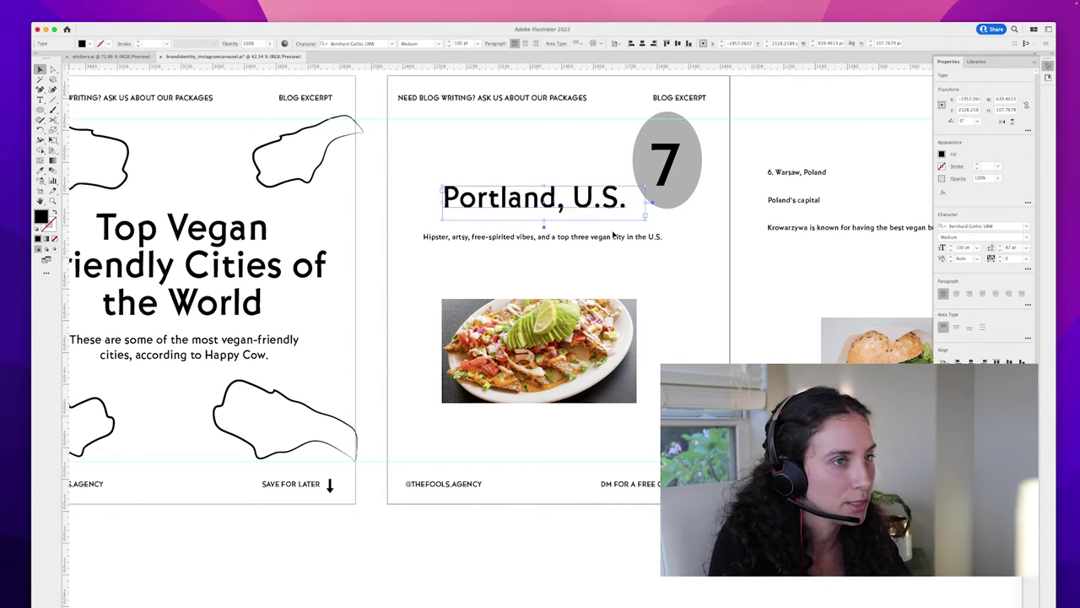
Step: Shift the Portland description, food photo and title slightly down to space them below the numeral
{"action": "left_click", "coordinate": [695, 244]}
{"action": "left_click_drag", "start_coordinate": [611, 238], "coordinate": [610, 253]}
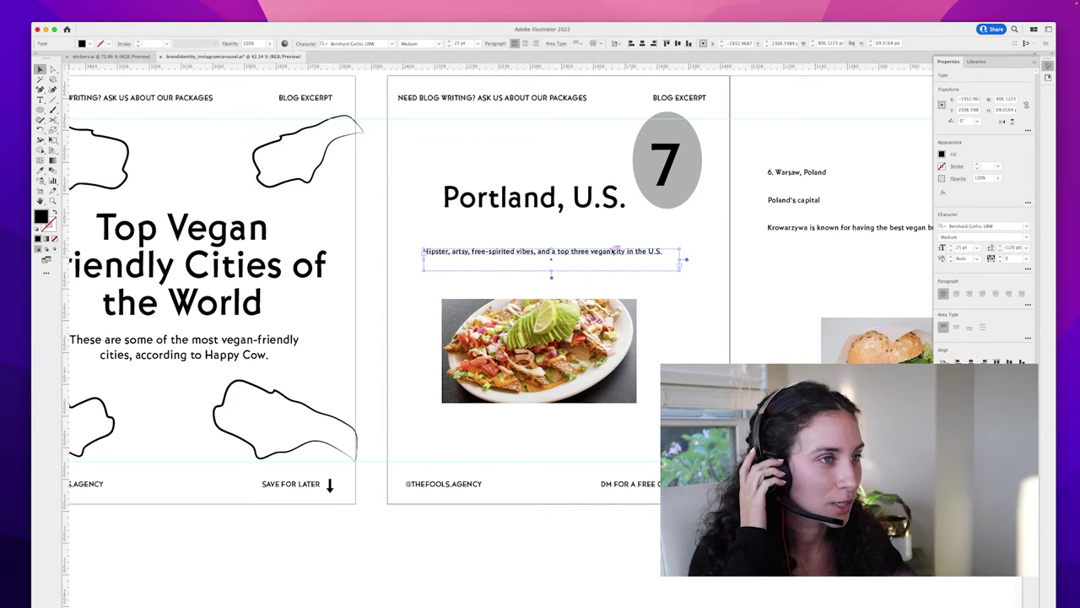
{"action": "left_click", "coordinate": [557, 338]}
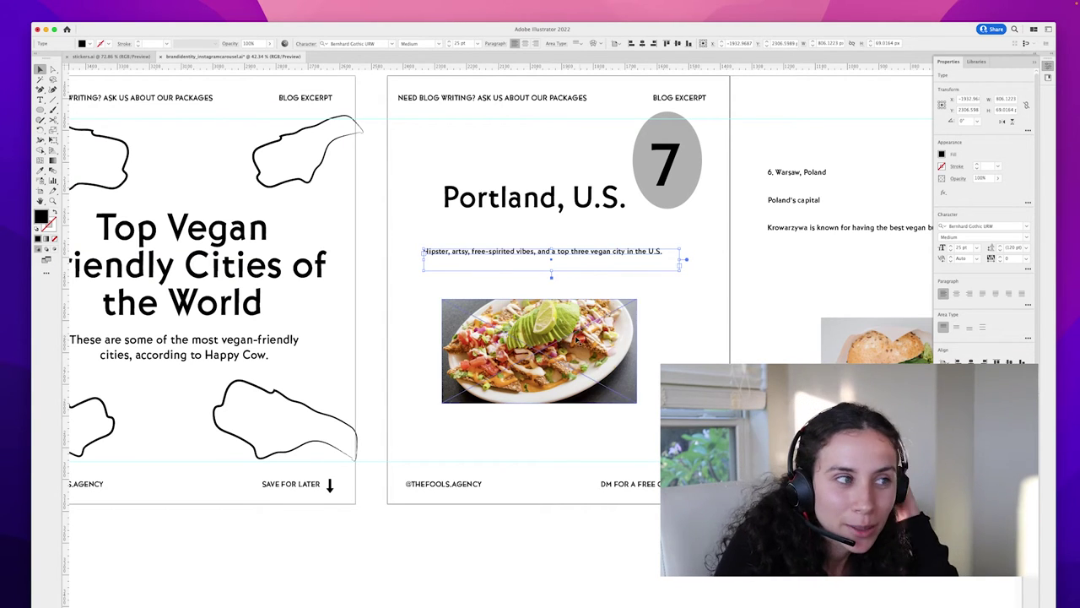
{"action": "mouse_move", "coordinate": [557, 338]}
{"action": "left_mouse_down"}
{"action": "mouse_move", "coordinate": [570, 359]}
{"action": "mouse_move", "coordinate": [553, 337]}
{"action": "left_mouse_up"}
{"action": "mouse_move", "coordinate": [613, 197]}
{"action": "left_mouse_down"}
{"action": "mouse_move", "coordinate": [599, 175]}
{"action": "mouse_move", "coordinate": [621, 210]}
{"action": "left_mouse_up"}
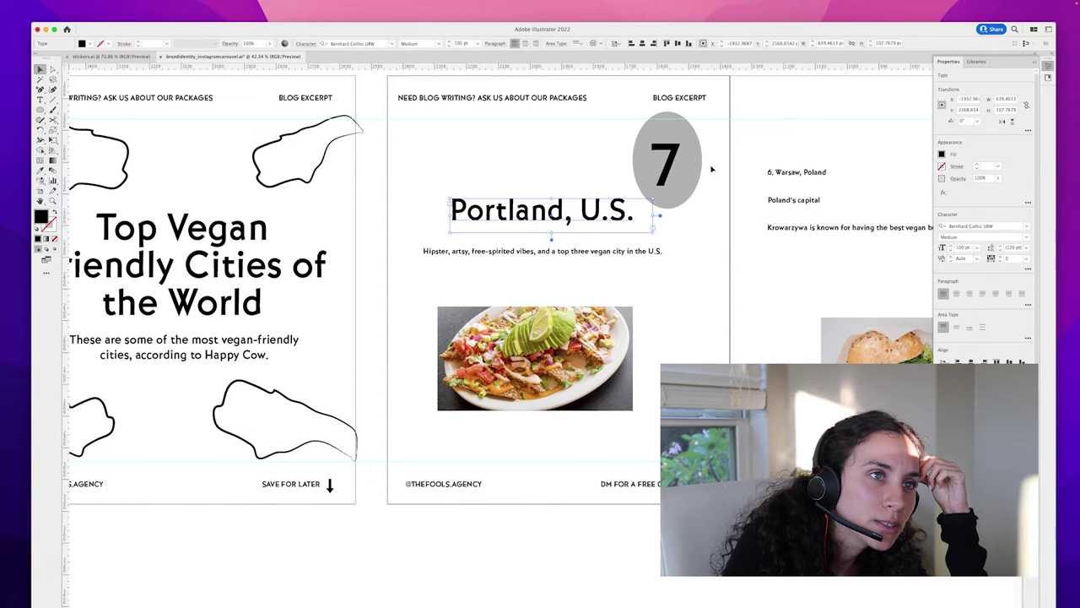
Step: Rearrange the Portland slide with the 7 and ellipse at upper left, title beside them, photo below, and description at the foot
{"action": "scroll", "coordinate": [709, 169], "scroll_direction": "up", "scroll_amount": 2}
{"action": "mouse_move", "coordinate": [588, 238]}
{"action": "left_mouse_down"}
{"action": "mouse_move", "coordinate": [566, 191]}
{"action": "mouse_move", "coordinate": [550, 192]}
{"action": "mouse_move", "coordinate": [604, 254]}
{"action": "left_mouse_up"}
{"action": "left_click_drag", "start_coordinate": [649, 177], "coordinate": [464, 205]}
{"action": "left_click_drag", "start_coordinate": [574, 251], "coordinate": [631, 203]}
{"action": "left_click_drag", "start_coordinate": [585, 287], "coordinate": [579, 470]}
{"action": "left_click_drag", "start_coordinate": [576, 381], "coordinate": [568, 318]}
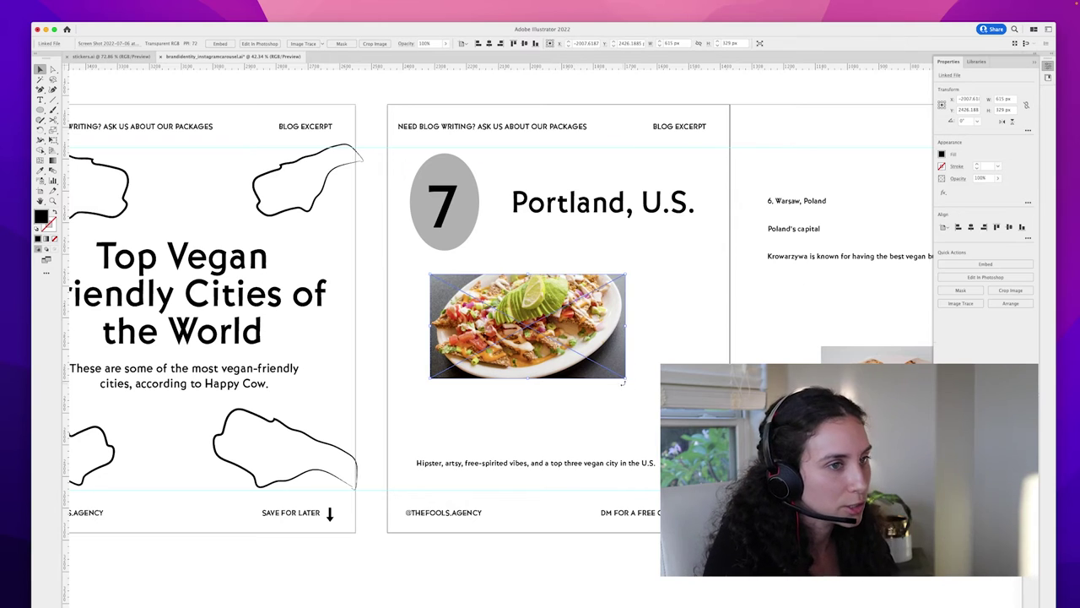
Step: Enlarge the food photo to about 828 by 443 px, centre it on the slide, and place the description beneath it
{"action": "left_click_drag", "start_coordinate": [625, 379], "coordinate": [683, 408]}
{"action": "left_click", "coordinate": [688, 439]}
{"action": "left_click_drag", "start_coordinate": [594, 464], "coordinate": [605, 435]}
{"action": "left_click_drag", "start_coordinate": [519, 339], "coordinate": [528, 339]}
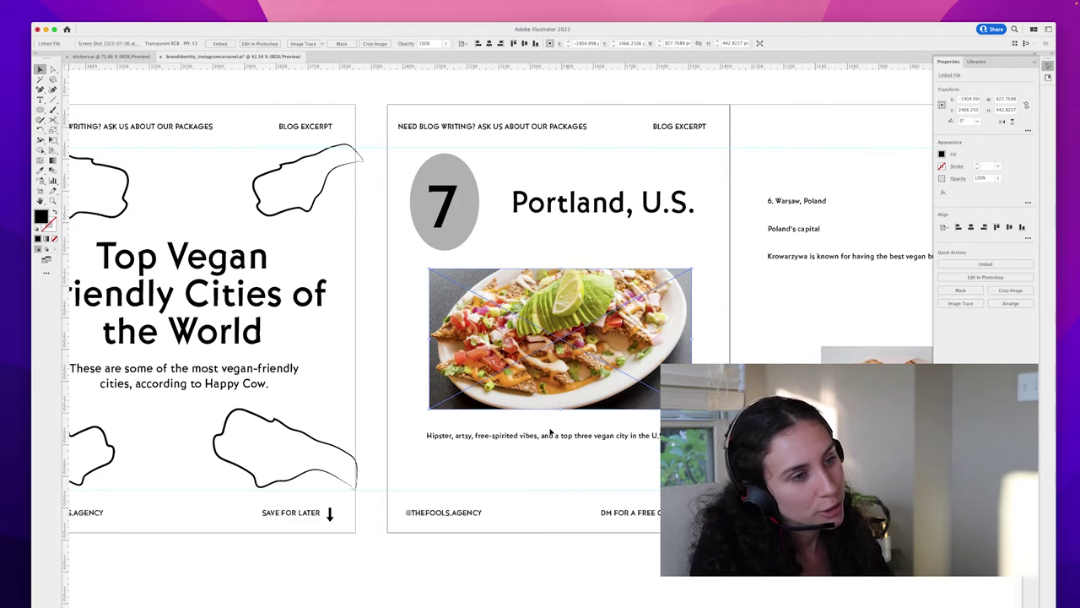
{"action": "left_click_drag", "start_coordinate": [551, 433], "coordinate": [553, 443]}
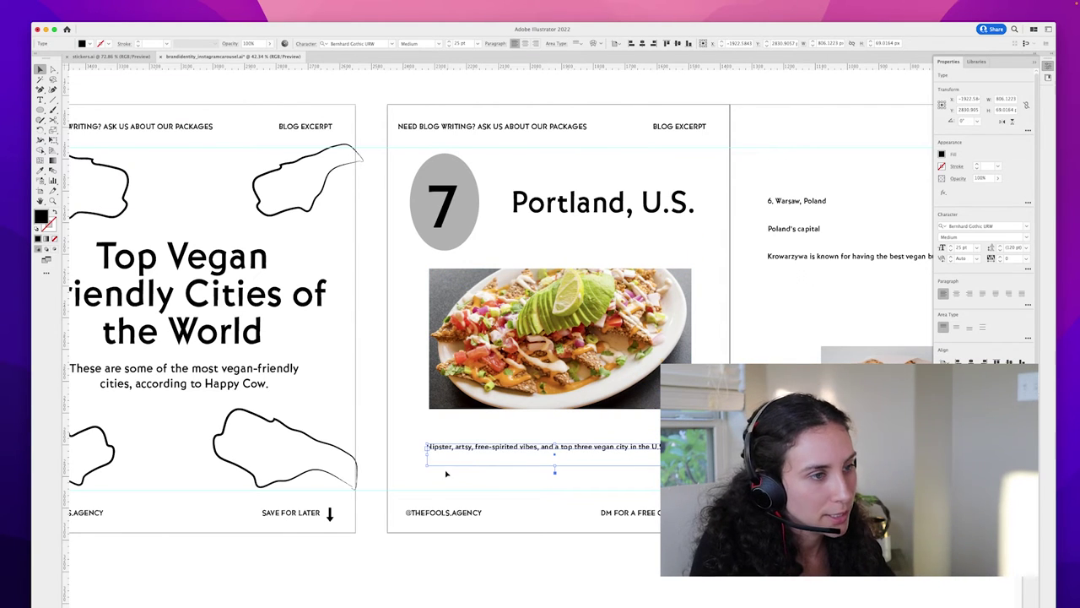
Step: Enlarge the description's frame, set its text to 50 pt with Auto leading, and align it under the photo on two lines
{"action": "left_click_drag", "start_coordinate": [427, 465], "coordinate": [410, 481]}
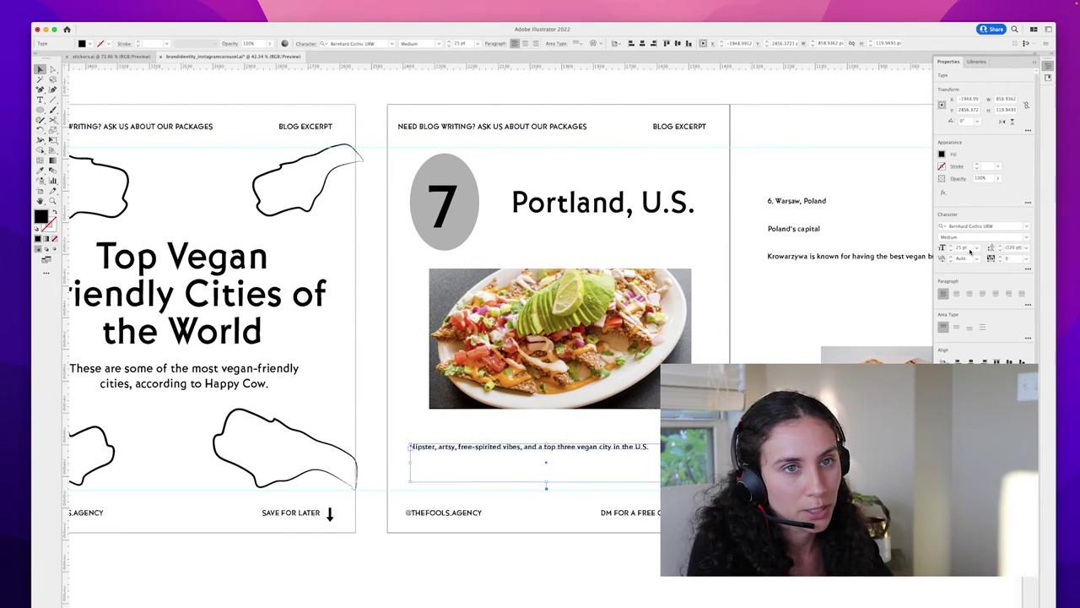
{"action": "key", "text": "Return"}
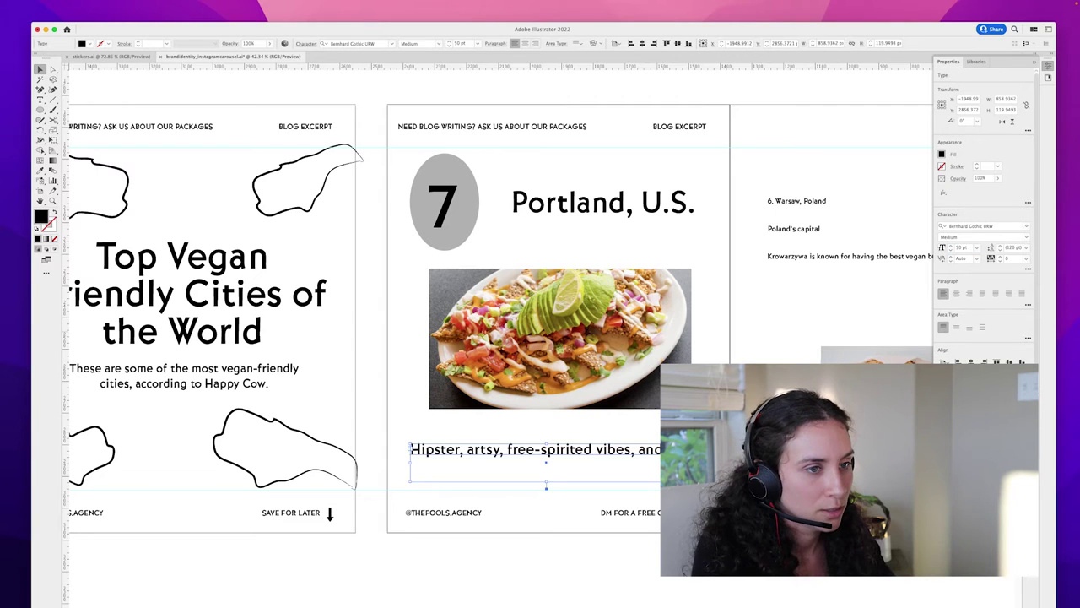
{"action": "left_click_drag", "start_coordinate": [716, 482], "coordinate": [709, 491]}
{"action": "left_click", "coordinate": [1027, 248]}
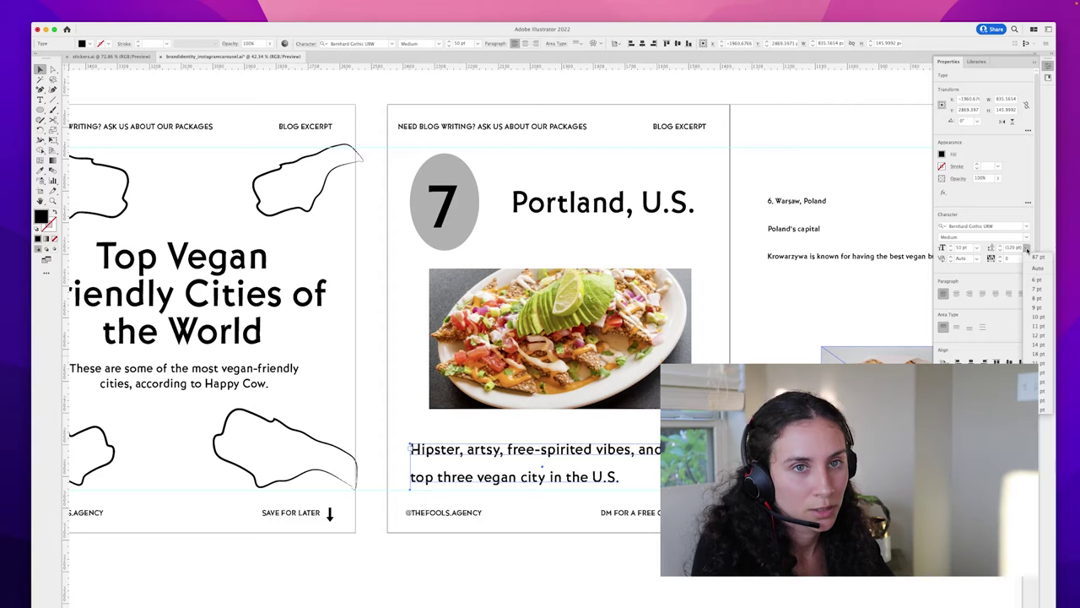
{"action": "left_click", "coordinate": [1034, 269]}
{"action": "mouse_move", "coordinate": [588, 475]}
{"action": "left_mouse_down"}
{"action": "mouse_move", "coordinate": [629, 450]}
{"action": "mouse_move", "coordinate": [614, 459]}
{"action": "mouse_move", "coordinate": [693, 253]}
{"action": "mouse_move", "coordinate": [598, 460]}
{"action": "left_mouse_up"}
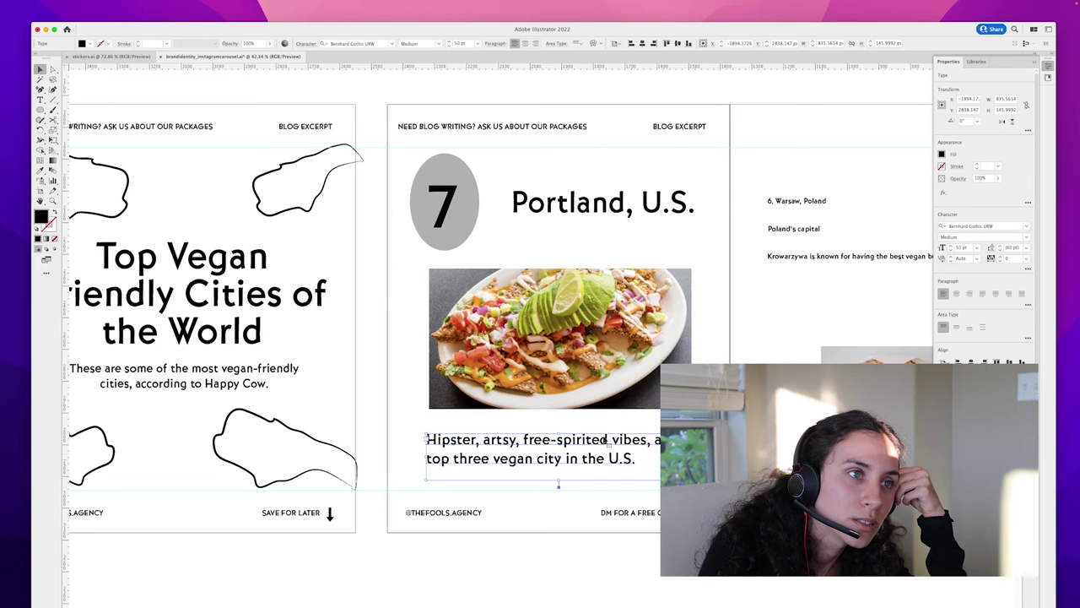
Step: Nudge the 7 with its ellipse and the "Portland, U.S." title slightly up and left, closer to the guide
{"action": "left_click", "coordinate": [506, 277]}
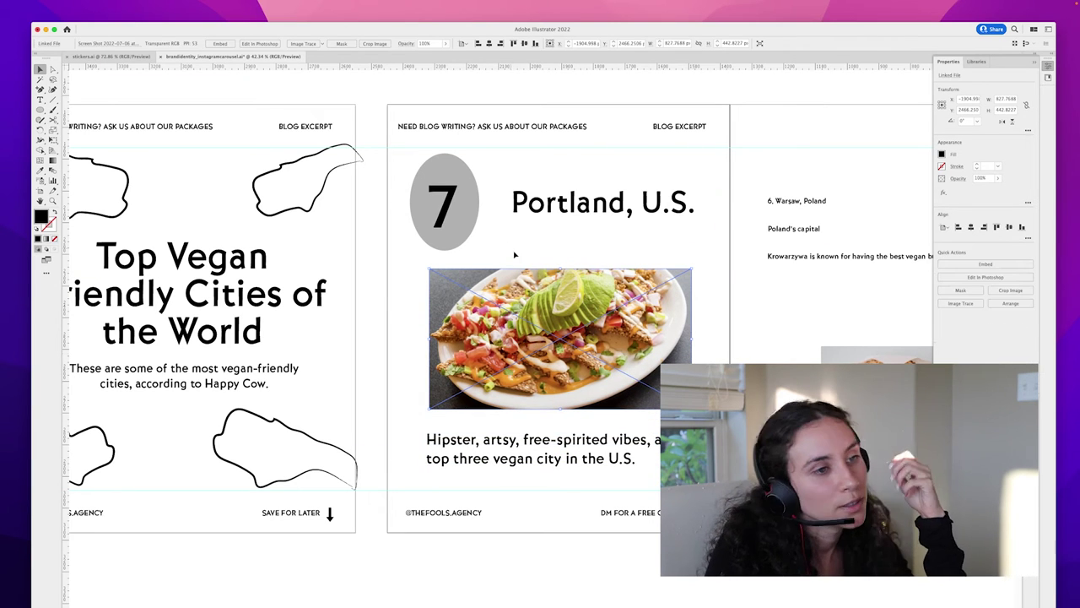
{"action": "left_click", "coordinate": [567, 245]}
{"action": "scroll", "coordinate": [579, 282], "scroll_direction": "left", "scroll_amount": 1}
{"action": "scroll", "coordinate": [579, 282], "scroll_direction": "left", "scroll_amount": 2}
{"action": "scroll", "coordinate": [579, 282], "scroll_direction": "right", "scroll_amount": 4}
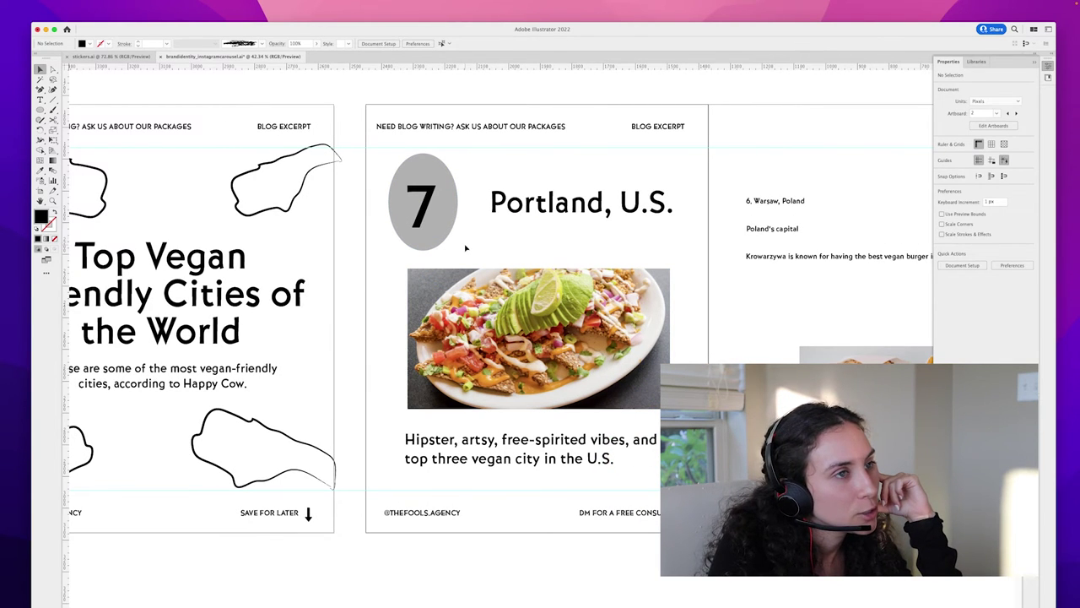
{"action": "mouse_move", "coordinate": [425, 197]}
{"action": "left_mouse_down"}
{"action": "mouse_move", "coordinate": [397, 192]}
{"action": "mouse_move", "coordinate": [419, 190]}
{"action": "left_mouse_up"}
{"action": "mouse_move", "coordinate": [527, 205]}
{"action": "left_mouse_down"}
{"action": "mouse_move", "coordinate": [516, 203]}
{"action": "mouse_move", "coordinate": [532, 201]}
{"action": "left_mouse_up"}
{"action": "left_click", "coordinate": [521, 248]}
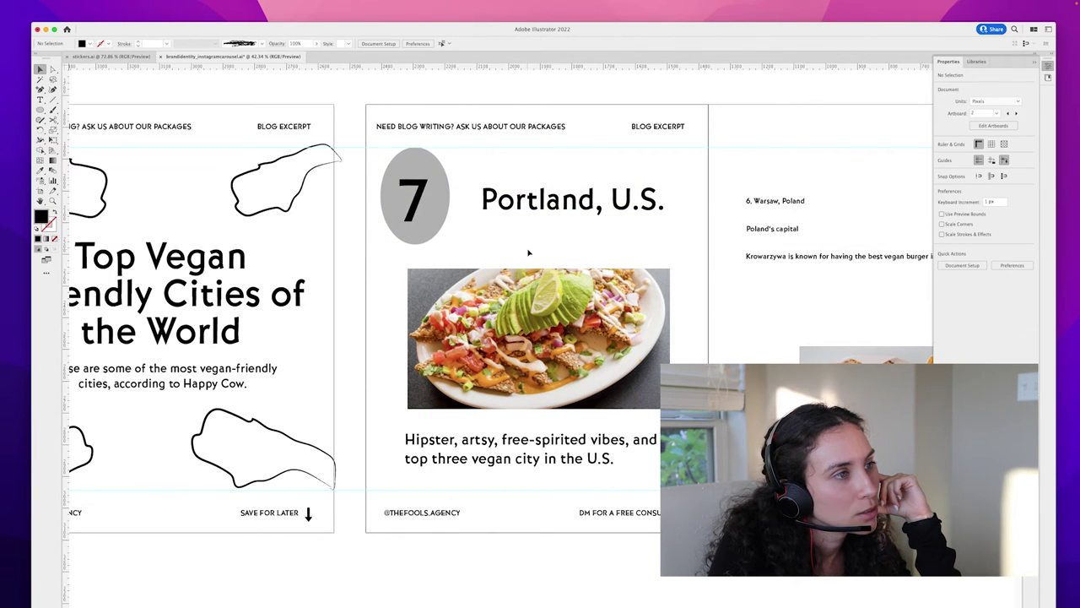
{"action": "scroll", "coordinate": [529, 253], "scroll_direction": "right", "scroll_amount": 3}
{"action": "key", "text": "z"}
{"action": "left_click_drag", "start_coordinate": [600, 468], "coordinate": [344, 412]}
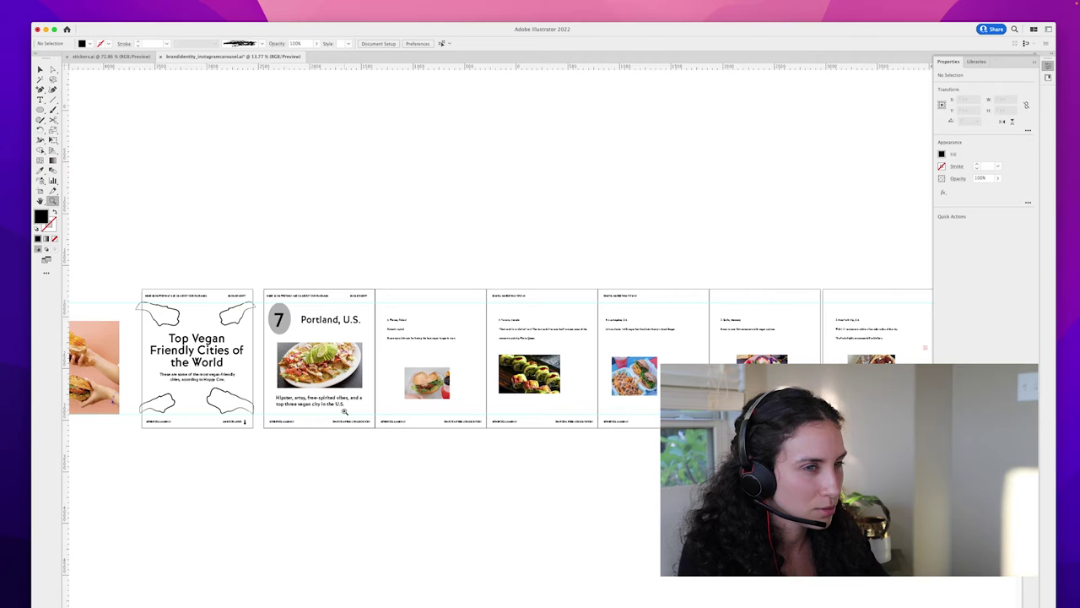
{"action": "left_click_drag", "start_coordinate": [331, 410], "coordinate": [584, 387]}
{"action": "left_click_drag", "start_coordinate": [555, 307], "coordinate": [734, 330]}
{"action": "left_click_drag", "start_coordinate": [683, 352], "coordinate": [596, 273]}
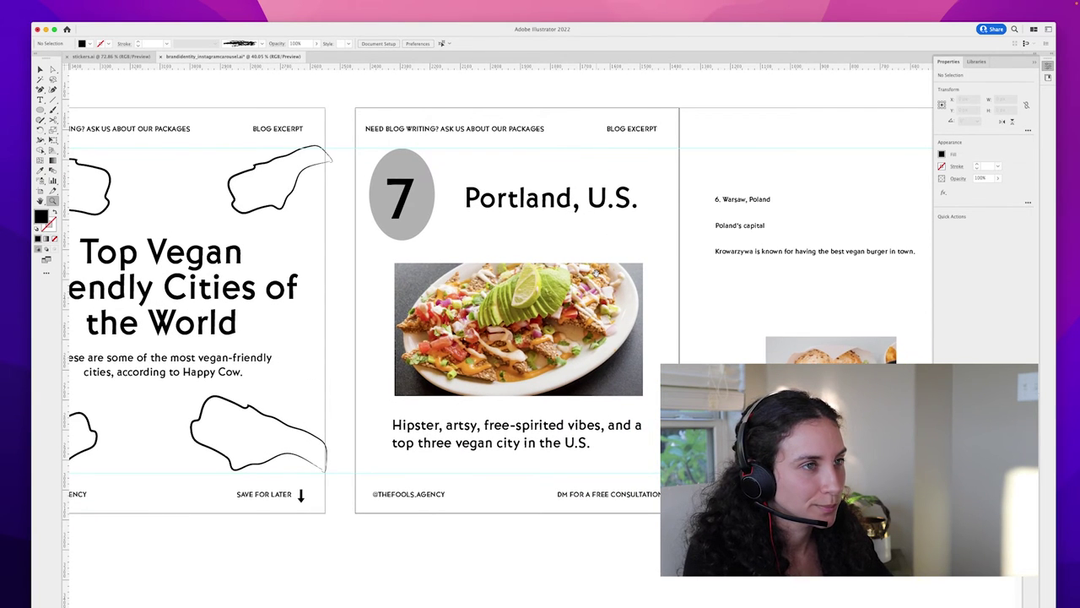
Step: Recolour the ellipse behind the 7 with the purple sampled from the wavy artwork above the slides
{"action": "key", "text": "v"}
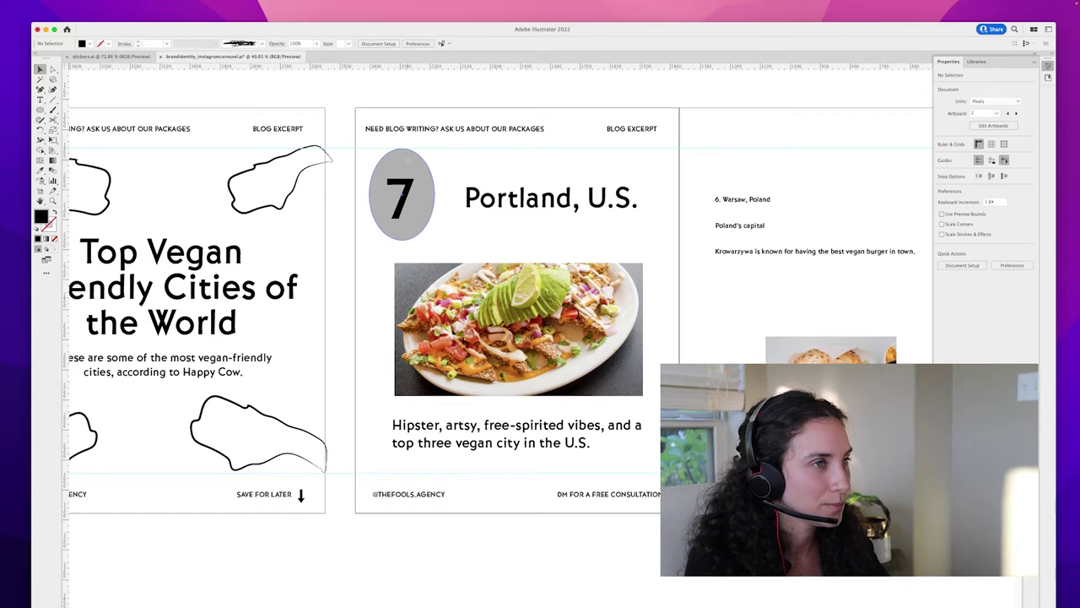
{"action": "left_click", "coordinate": [397, 175]}
{"action": "scroll", "coordinate": [402, 173], "scroll_direction": "down", "scroll_amount": 8}
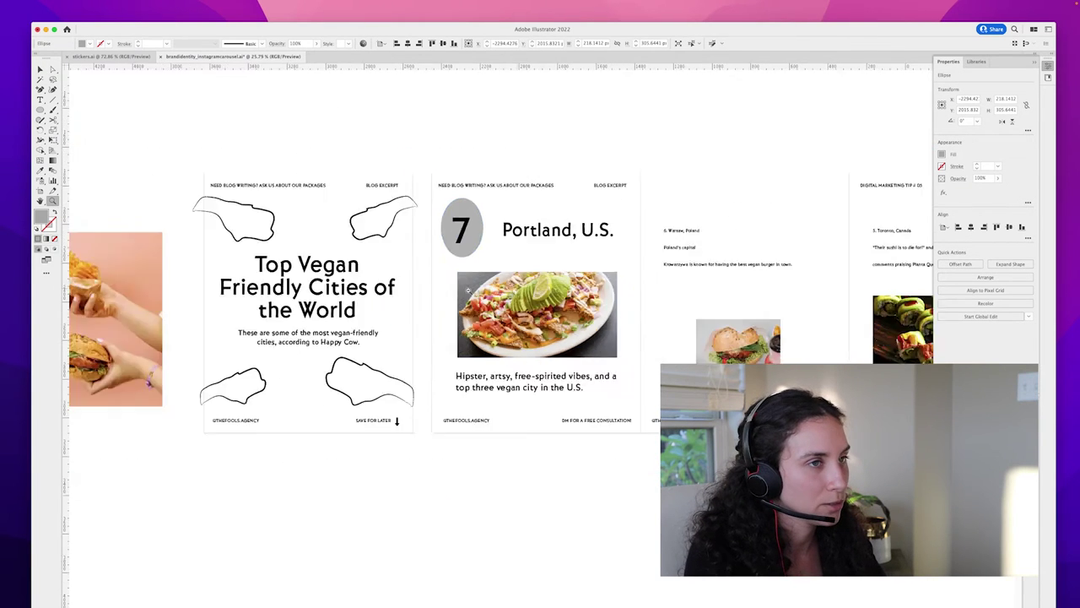
{"action": "left_click_drag", "start_coordinate": [253, 135], "coordinate": [481, 370]}
{"action": "scroll", "coordinate": [376, 331], "scroll_direction": "down", "scroll_amount": 2}
{"action": "scroll", "coordinate": [377, 331], "scroll_direction": "left", "scroll_amount": 1}
{"action": "key", "text": "z"}
{"action": "key", "text": "a"}
{"action": "left_click", "coordinate": [459, 358]}
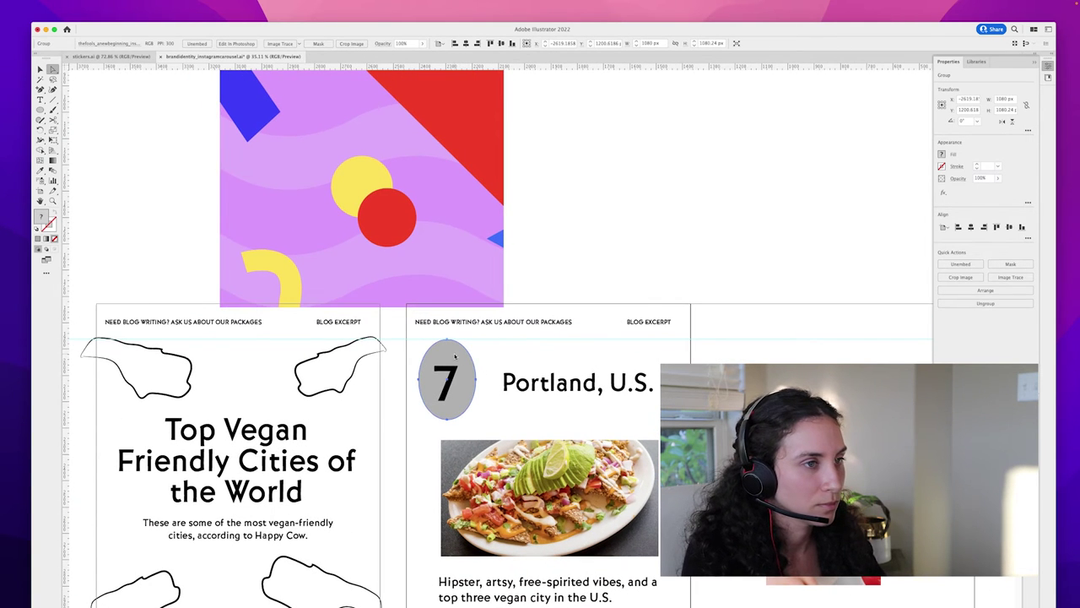
{"action": "key", "text": "i"}
Step: Recolour the numeral 7 white by sampling the slide's blank background
{"action": "key", "text": "v"}
{"action": "left_click", "coordinate": [446, 381]}
{"action": "key", "text": "i"}
{"action": "left_click", "coordinate": [532, 364]}
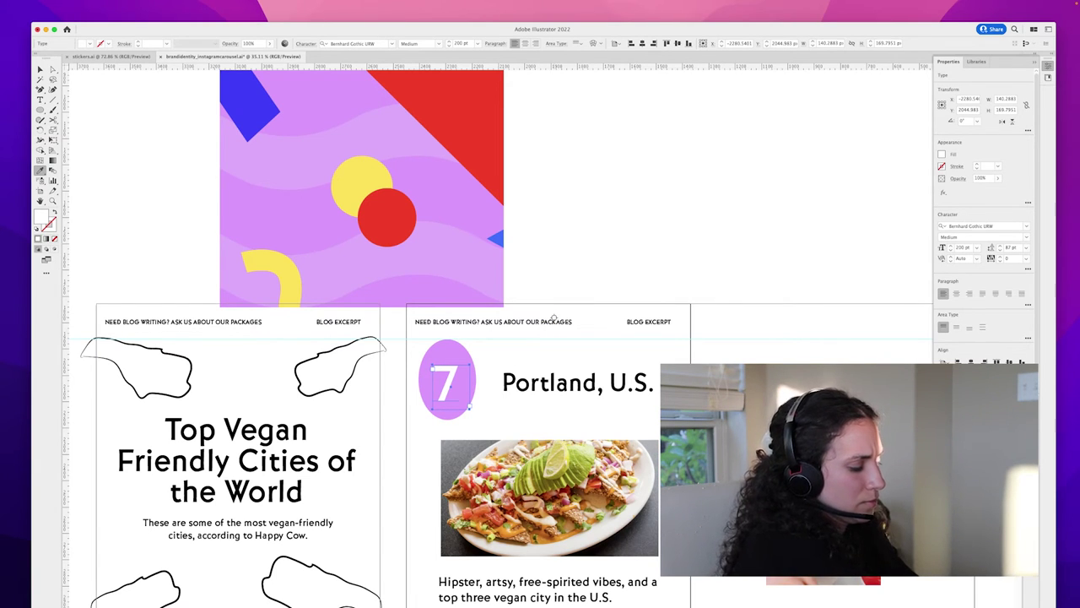
Step: Nudge the white 7 slightly right to centre it in the purple ellipse
{"action": "left_click", "coordinate": [524, 383]}
{"action": "left_click_drag", "start_coordinate": [592, 353], "coordinate": [559, 239]}
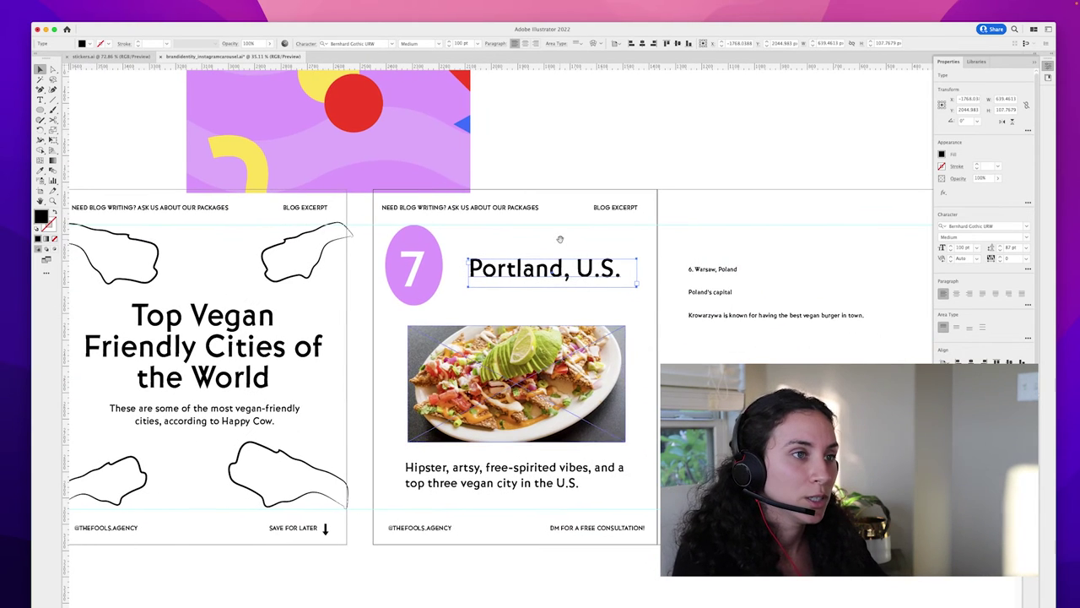
{"action": "left_click", "coordinate": [424, 263]}
{"action": "left_click_drag", "start_coordinate": [423, 262], "coordinate": [425, 261]}
{"action": "left_click", "coordinate": [548, 224]}
Step: Nudge the Portland food photo slightly left and down
{"action": "scroll", "coordinate": [552, 222], "scroll_direction": "down", "scroll_amount": 2}
{"action": "scroll", "coordinate": [552, 222], "scroll_direction": "left", "scroll_amount": 2}
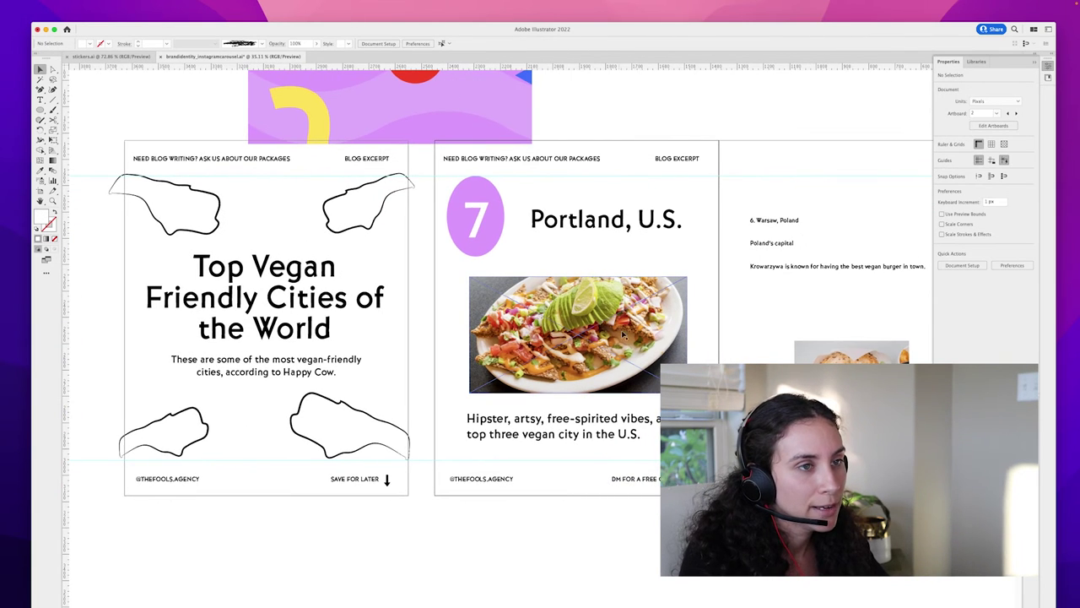
{"action": "left_click_drag", "start_coordinate": [621, 339], "coordinate": [612, 344]}
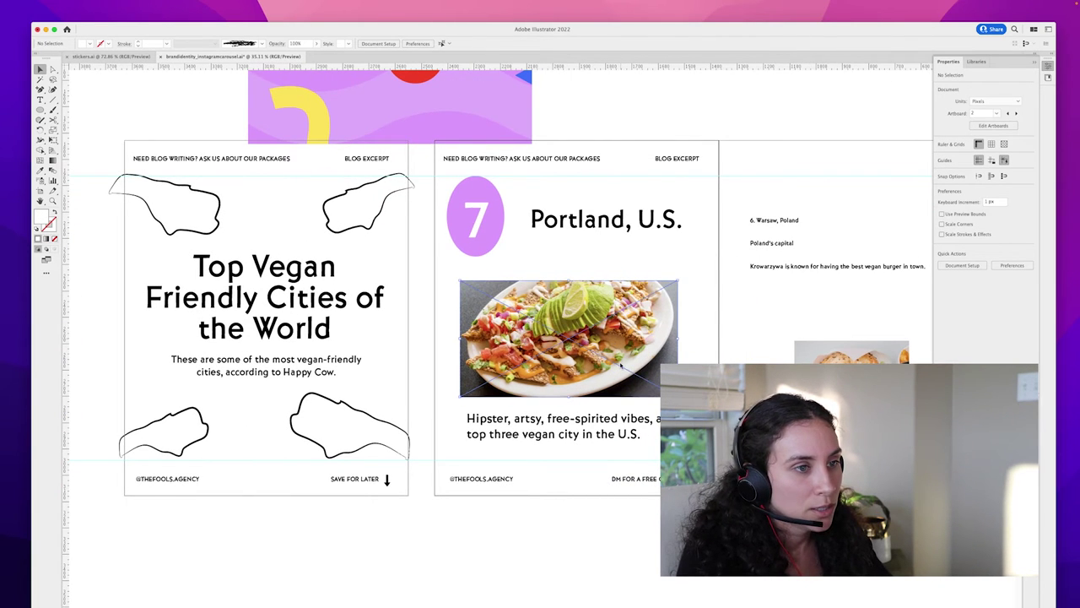
{"action": "left_click_drag", "start_coordinate": [618, 429], "coordinate": [617, 433]}
Step: Set the Portland description's font size to 40 pt and slightly narrow its text frame
{"action": "left_click", "coordinate": [284, 366]}
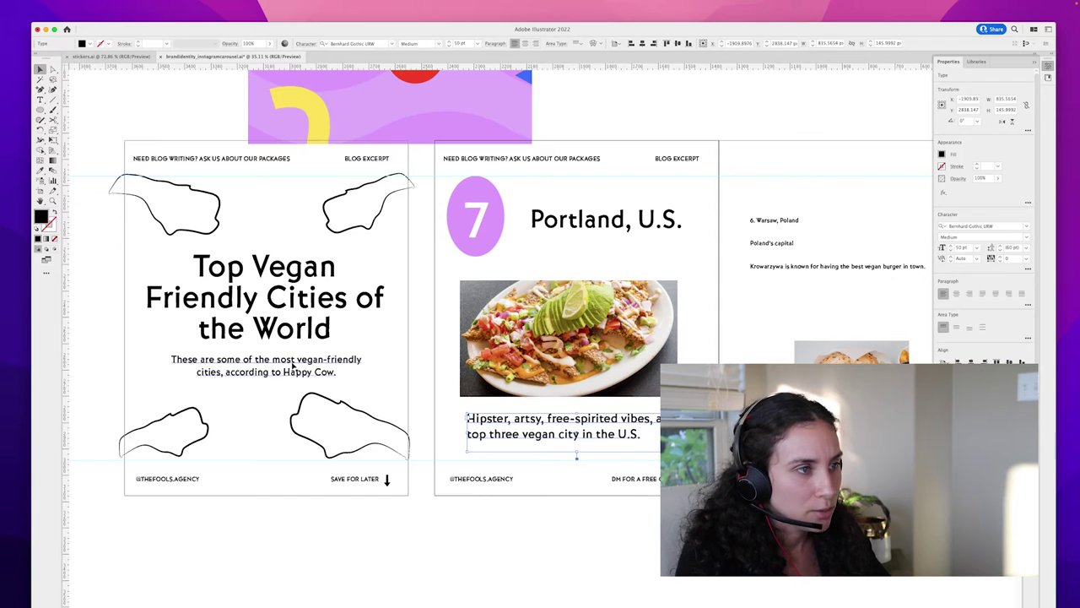
{"action": "left_click", "coordinate": [553, 434]}
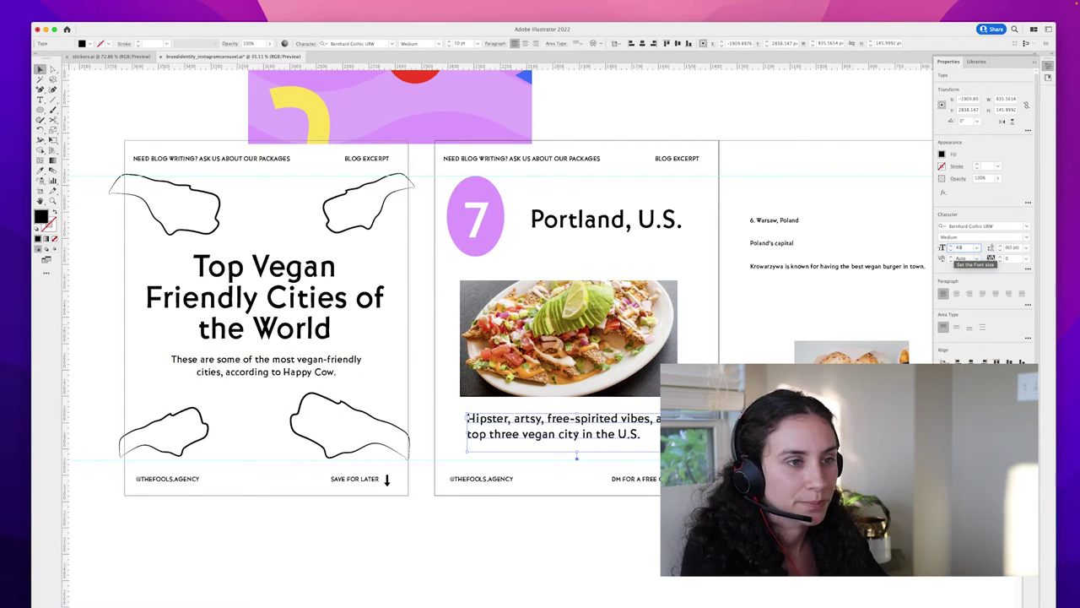
{"action": "left_click", "coordinate": [959, 248]}
{"action": "type", "text": "40"}
{"action": "key", "text": "Return"}
{"action": "left_click_drag", "start_coordinate": [686, 432], "coordinate": [680, 432]}
Step: Try the description directly under the "Portland, U.S." title, with both texts and the photo moved lower on the slide
{"action": "left_click_drag", "start_coordinate": [603, 420], "coordinate": [654, 244]}
{"action": "left_click", "coordinate": [707, 321]}
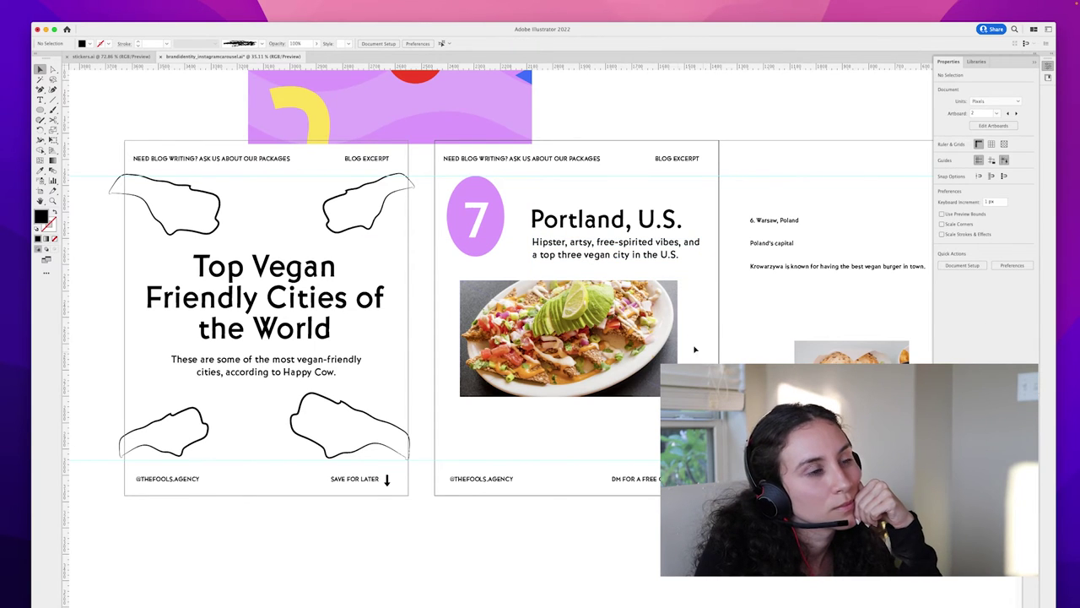
{"action": "left_click_drag", "start_coordinate": [582, 236], "coordinate": [617, 323]}
{"action": "left_click_drag", "start_coordinate": [618, 385], "coordinate": [631, 446]}
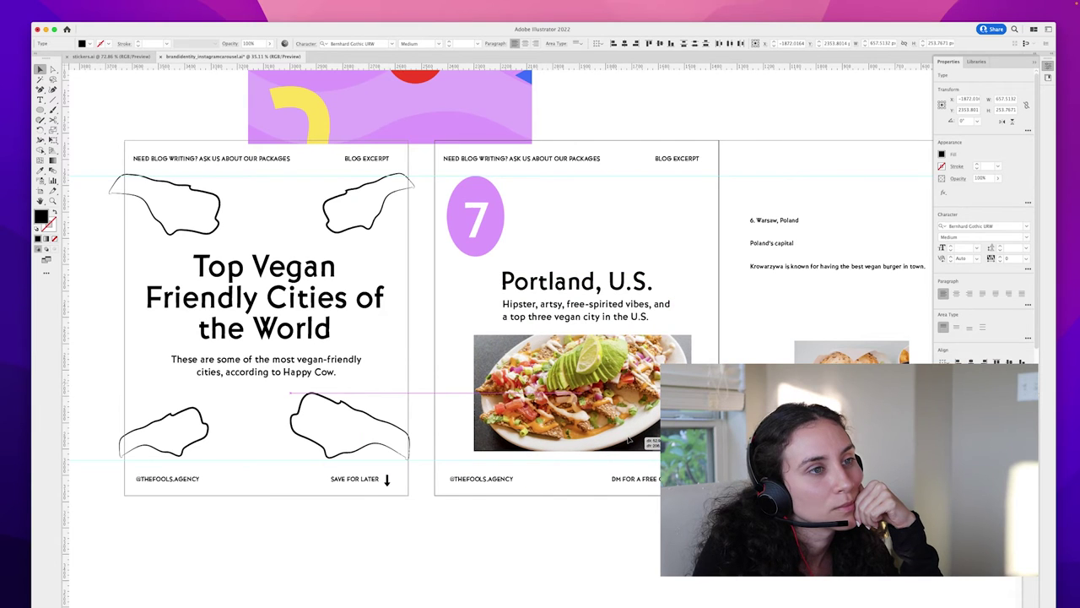
{"action": "left_click_drag", "start_coordinate": [515, 277], "coordinate": [615, 292]}
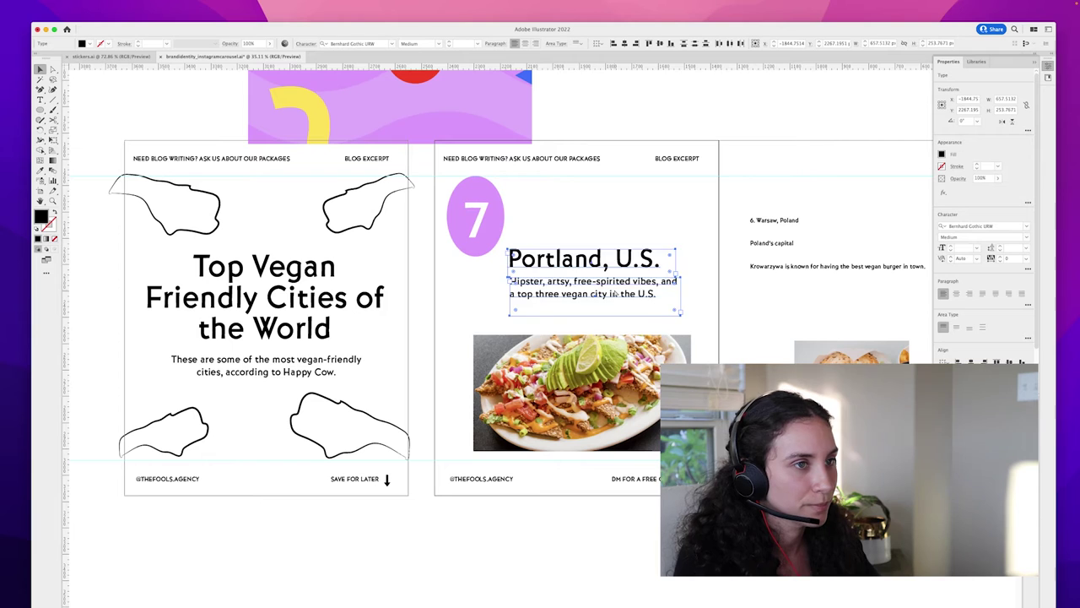
Step: Undo the recent title, description and photo moves until the description is back beneath the photo
{"action": "key", "text": "super+z"}
{"action": "key", "text": "super+z"}
{"action": "key", "text": "super+z"}
{"action": "key", "text": "super+z"}
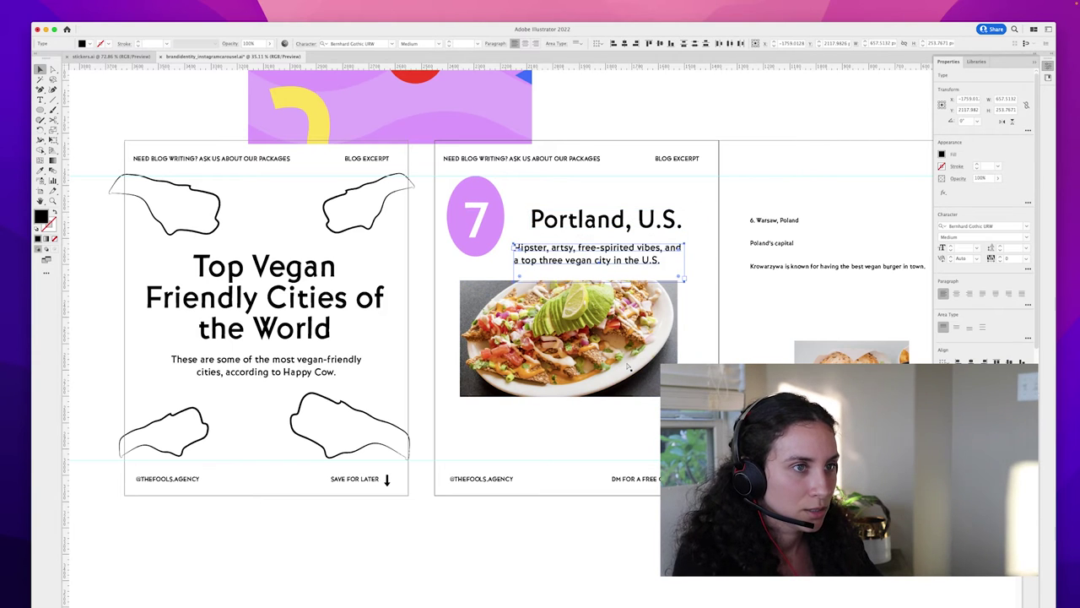
{"action": "key", "text": "super+z"}
{"action": "key", "text": "super+z"}
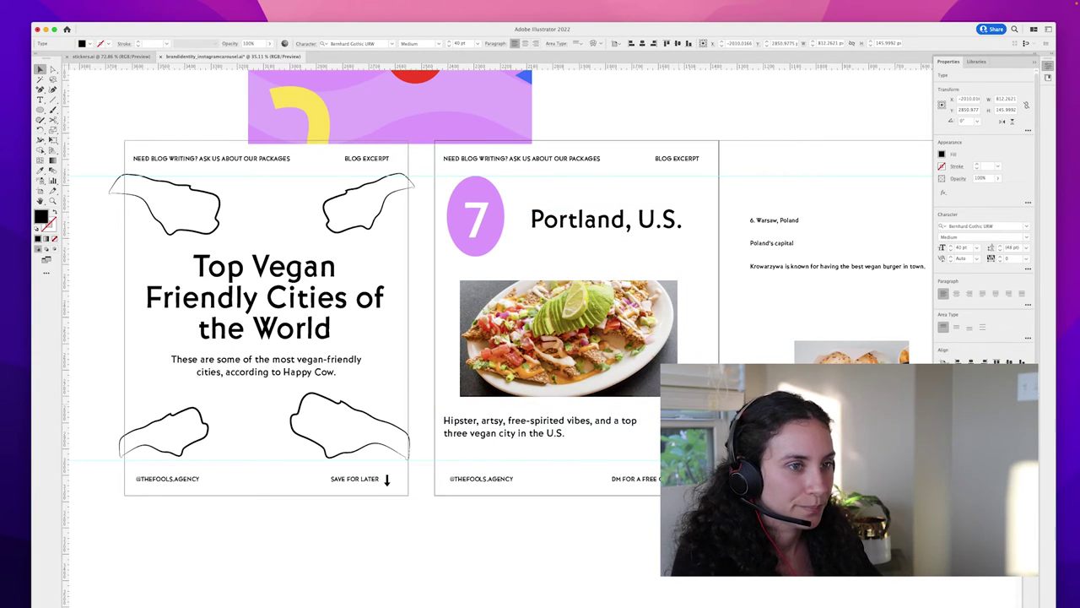
Step: Move the Portland food photo slightly up and right, and align the description with its edge directly beneath
{"action": "key", "text": "super+shift+a"}
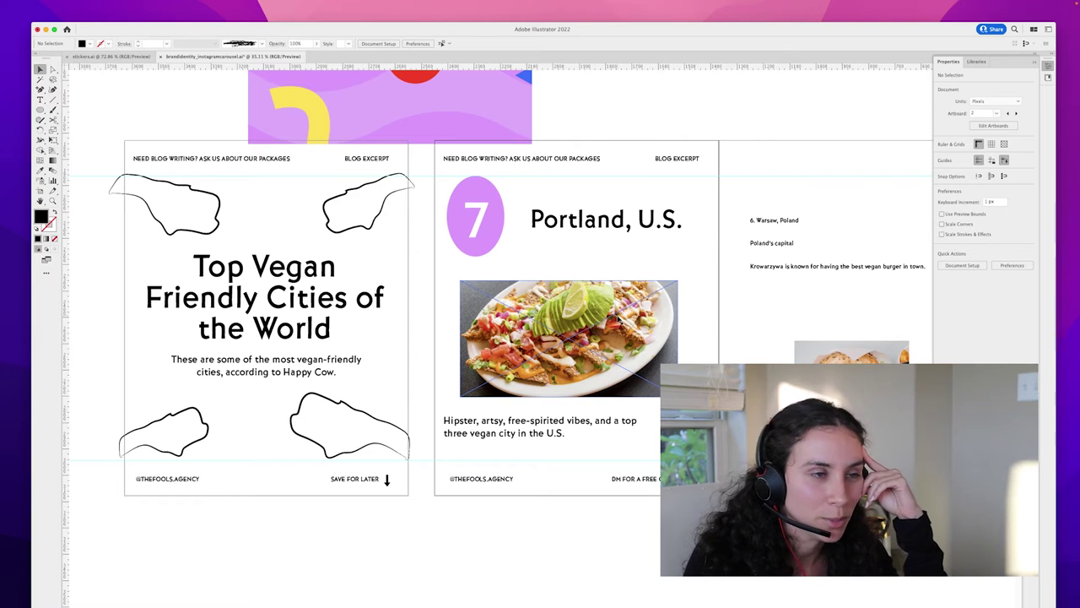
{"action": "mouse_move", "coordinate": [585, 333]}
{"action": "left_mouse_down"}
{"action": "mouse_move", "coordinate": [597, 309]}
{"action": "mouse_move", "coordinate": [589, 323]}
{"action": "left_mouse_up"}
{"action": "left_click_drag", "start_coordinate": [513, 433], "coordinate": [534, 425]}
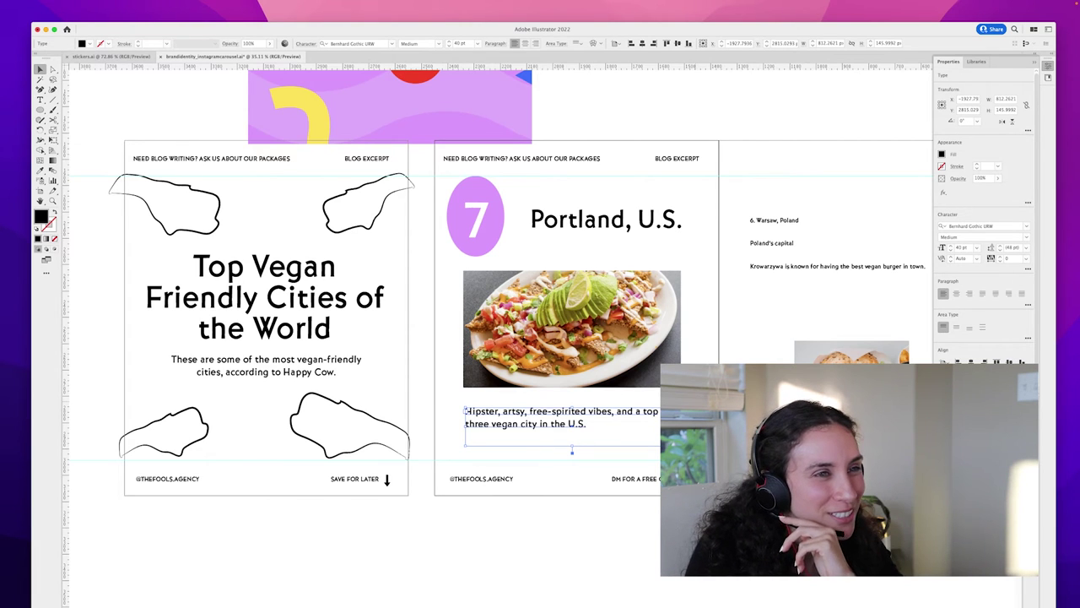
{"action": "key", "text": "super+shift+a"}
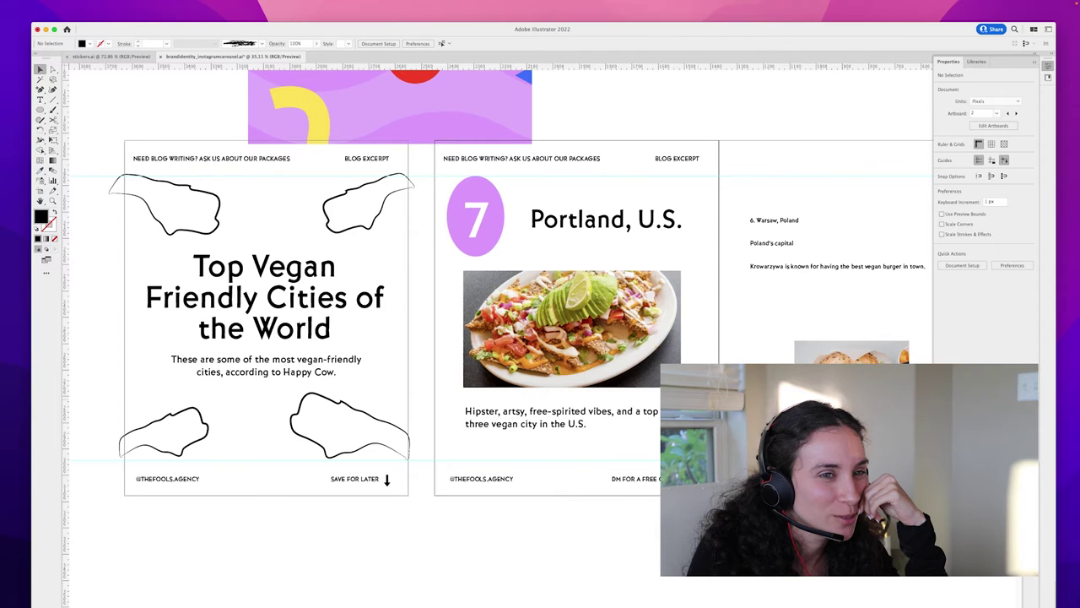
Step: Look over the neighbouring carousel slides and compare their content with the Portland slide's layout
{"action": "scroll", "coordinate": [498, 321], "scroll_direction": "right", "scroll_amount": 6}
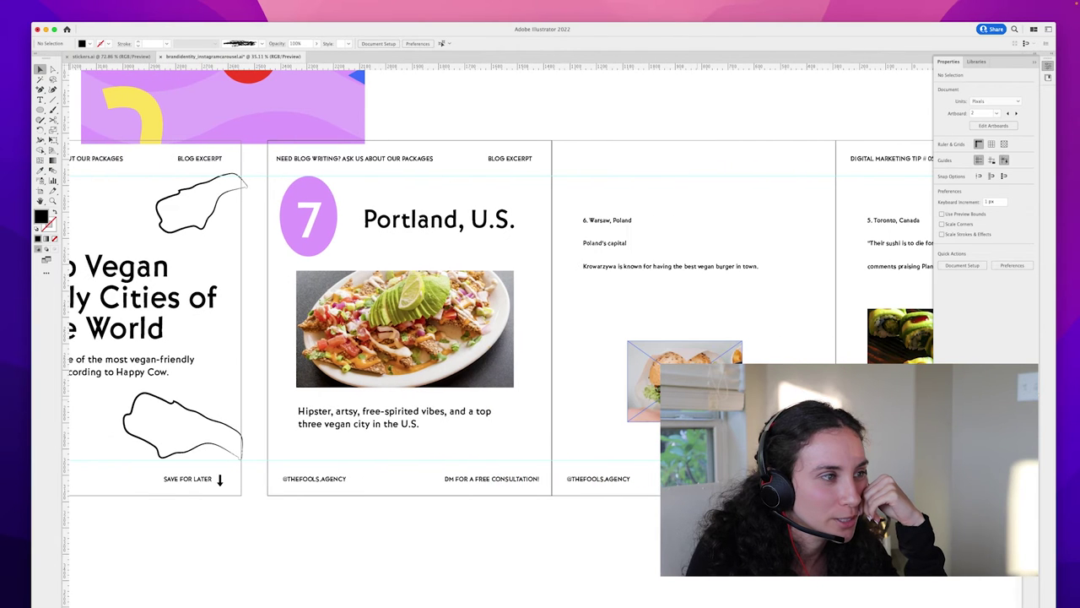
{"action": "key", "text": "z"}
{"action": "left_click_drag", "start_coordinate": [769, 384], "coordinate": [742, 383]}
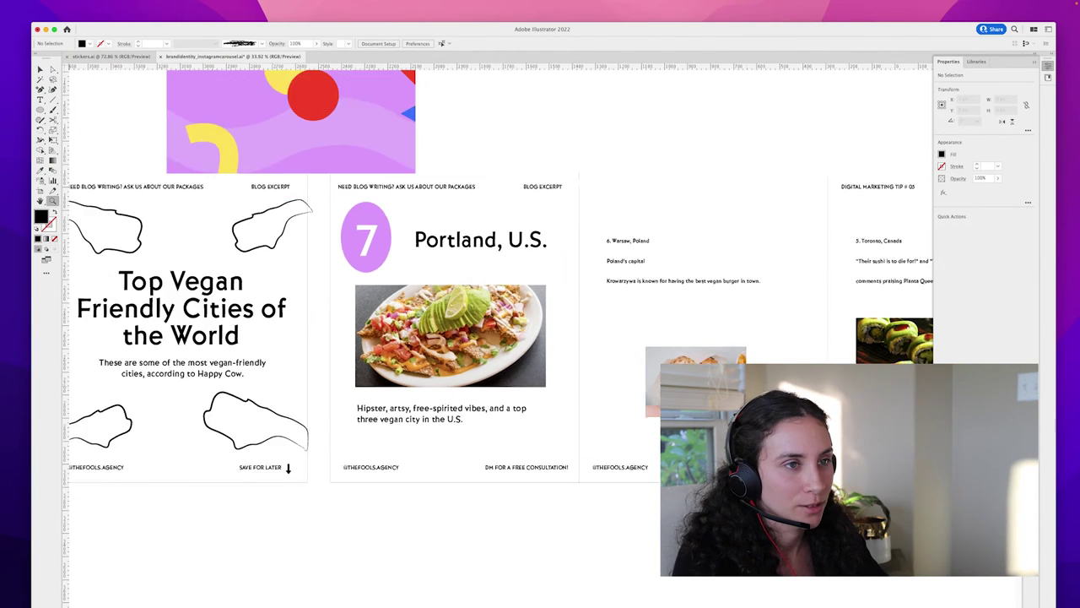
{"action": "scroll", "coordinate": [659, 358], "scroll_direction": "down", "scroll_amount": 5}
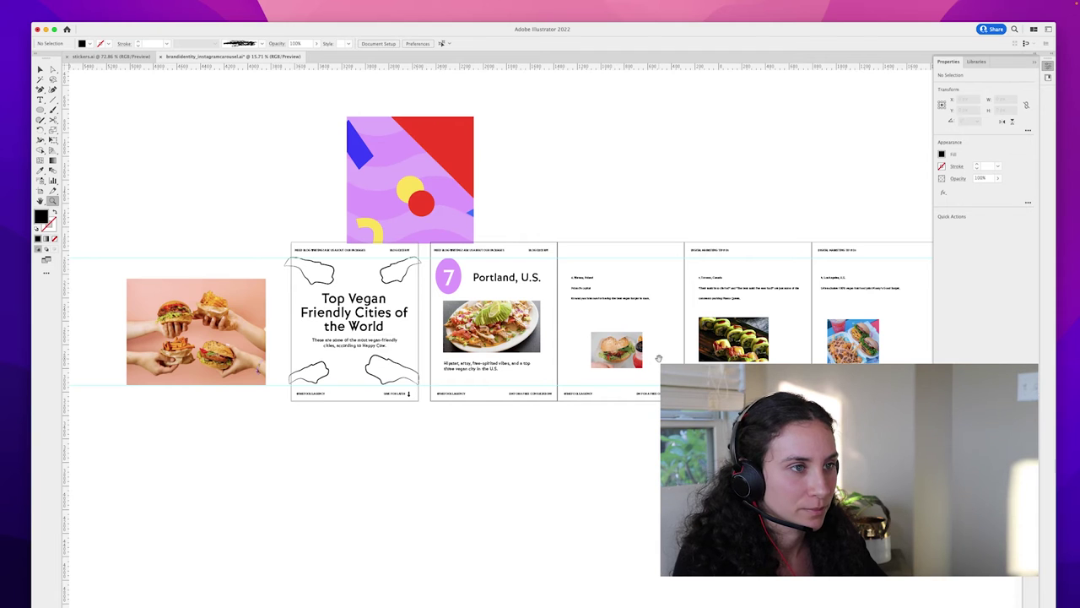
{"action": "left_click_drag", "start_coordinate": [680, 357], "coordinate": [580, 342]}
{"action": "scroll", "coordinate": [580, 342], "scroll_direction": "up", "scroll_amount": 4}
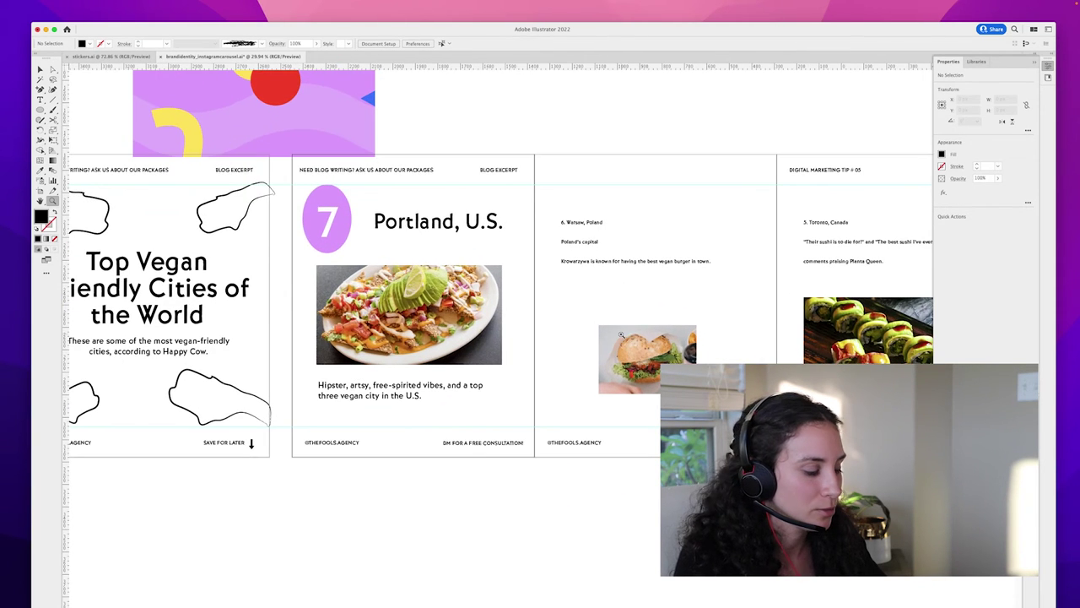
{"action": "key", "text": "v"}
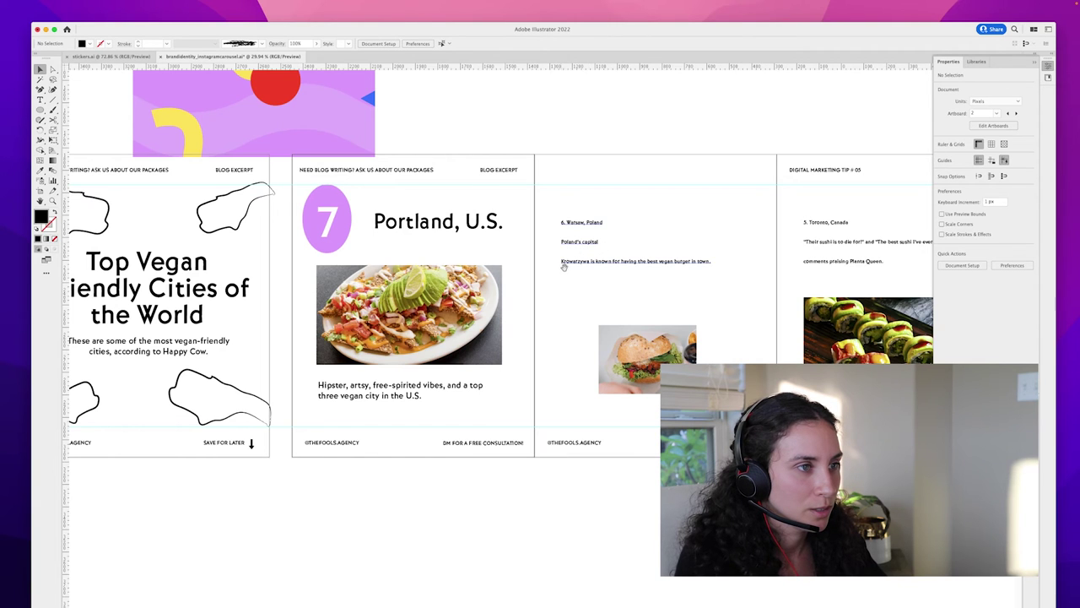
{"action": "scroll", "coordinate": [563, 268], "scroll_direction": "left", "scroll_amount": 5}
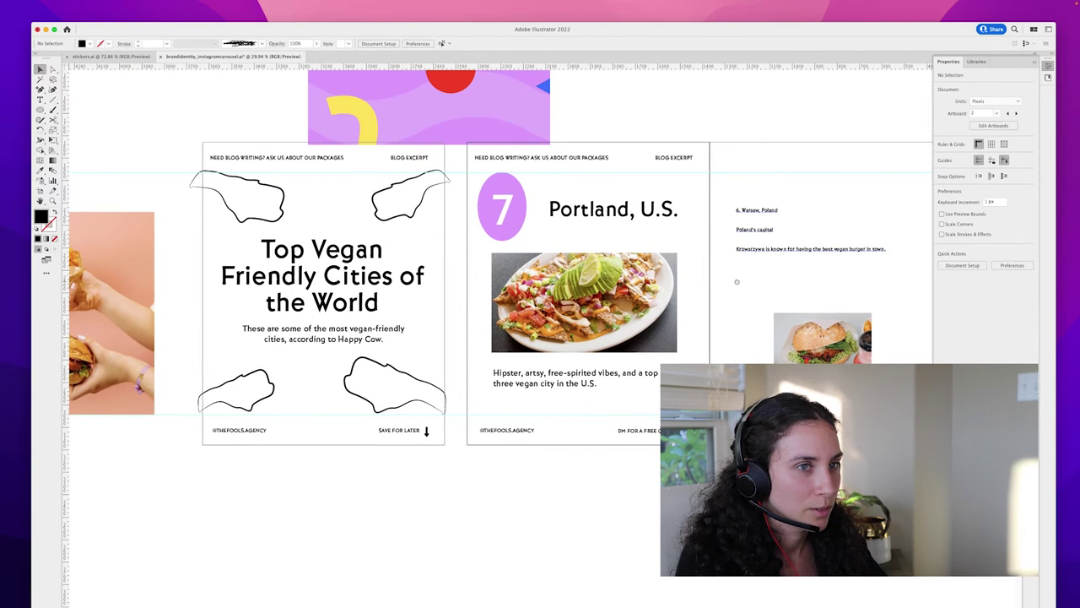
{"action": "left_click_drag", "start_coordinate": [737, 281], "coordinate": [805, 289]}
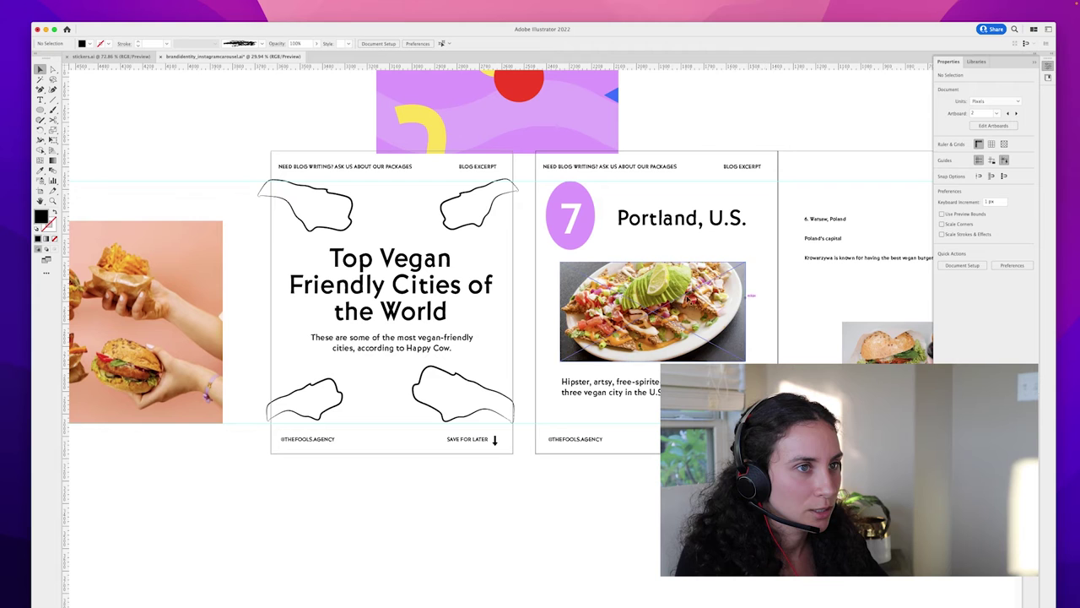
Step: Paint a rough freehand brush outline around the plate in the Portland food photo
{"action": "key", "text": "z"}
{"action": "left_click_drag", "start_coordinate": [614, 244], "coordinate": [493, 235]}
{"action": "left_click_drag", "start_coordinate": [664, 234], "coordinate": [692, 234]}
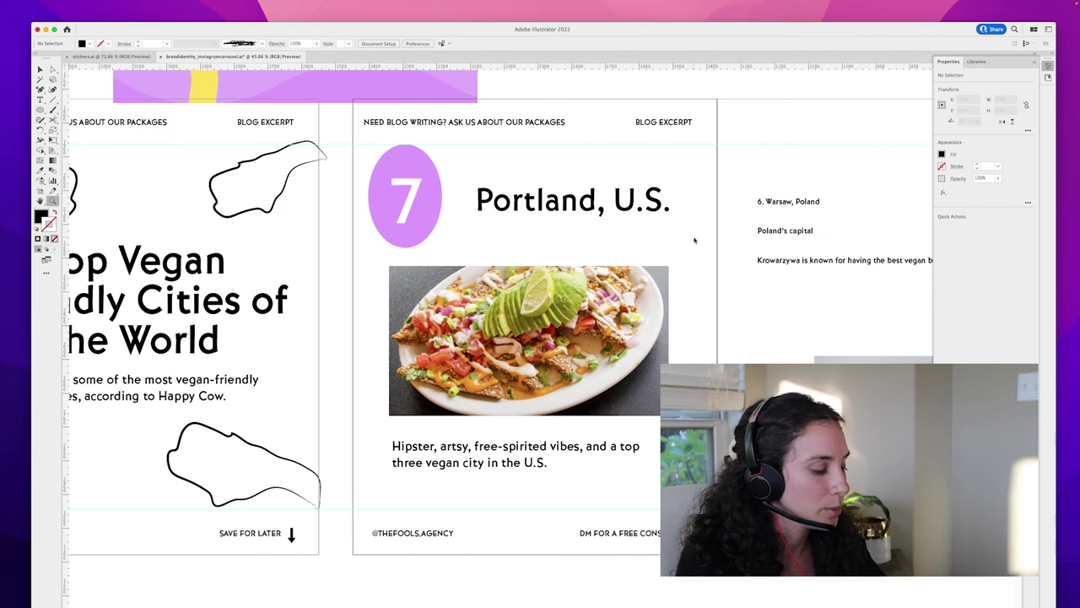
{"action": "key", "text": "v"}
{"action": "key", "text": "b"}
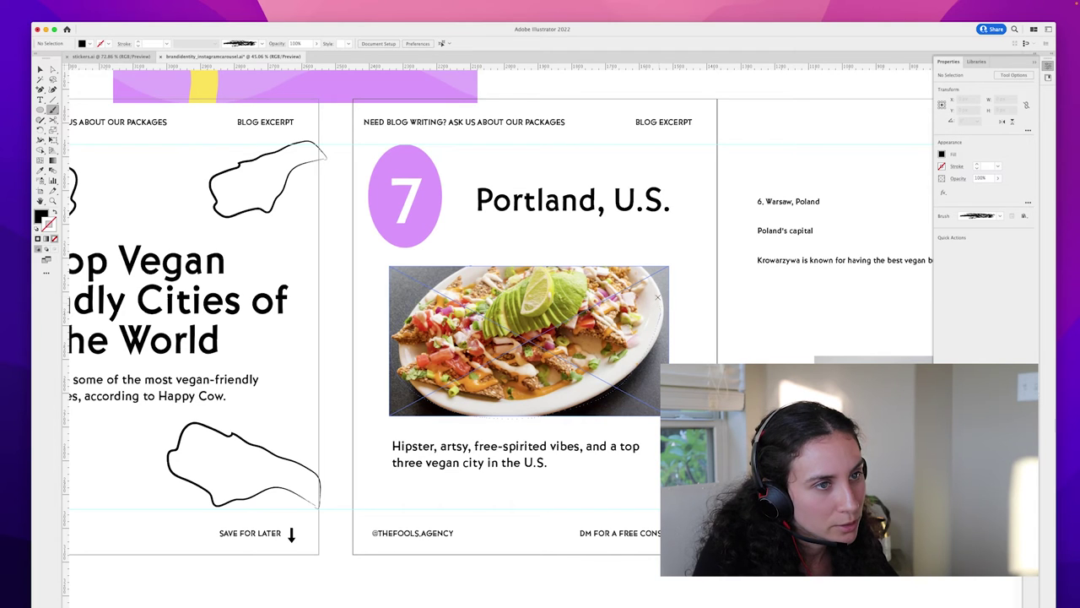
{"action": "left_click_drag", "start_coordinate": [509, 264], "coordinate": [513, 256]}
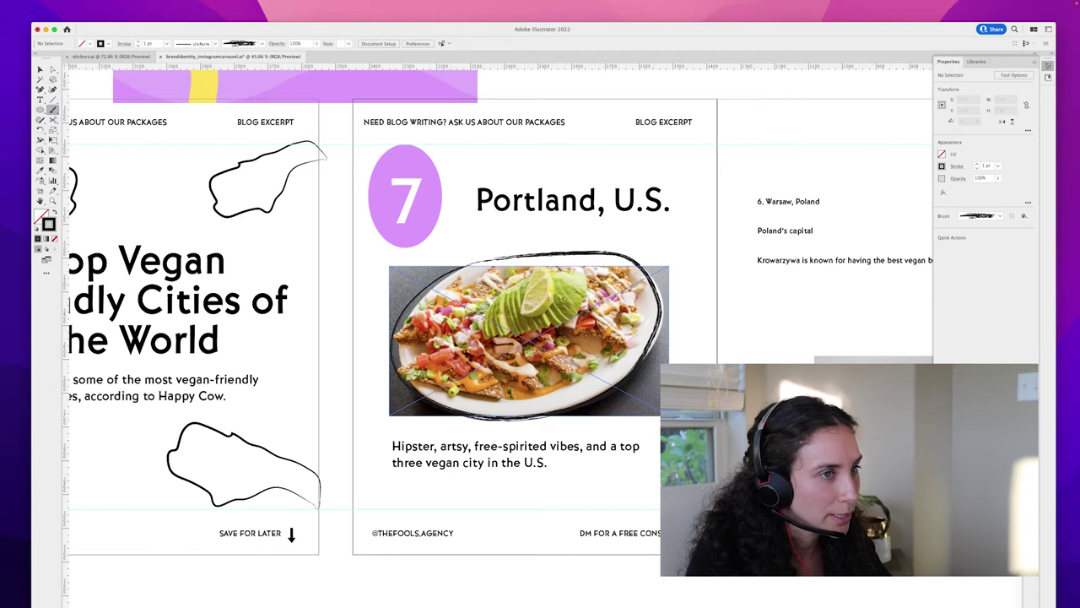
Step: Move the Portland food photo below the slide and shift the brush outline toward the slide's right side
{"action": "key", "text": "v"}
{"action": "mouse_move", "coordinate": [628, 292]}
{"action": "left_mouse_down"}
{"action": "mouse_move", "coordinate": [608, 435]}
{"action": "mouse_move", "coordinate": [613, 507]}
{"action": "mouse_move", "coordinate": [596, 581]}
{"action": "left_mouse_up"}
{"action": "left_click", "coordinate": [638, 359]}
{"action": "mouse_move", "coordinate": [661, 252]}
{"action": "left_mouse_down"}
{"action": "mouse_move", "coordinate": [614, 303]}
{"action": "mouse_move", "coordinate": [624, 286]}
{"action": "mouse_move", "coordinate": [671, 274]}
{"action": "left_mouse_up"}
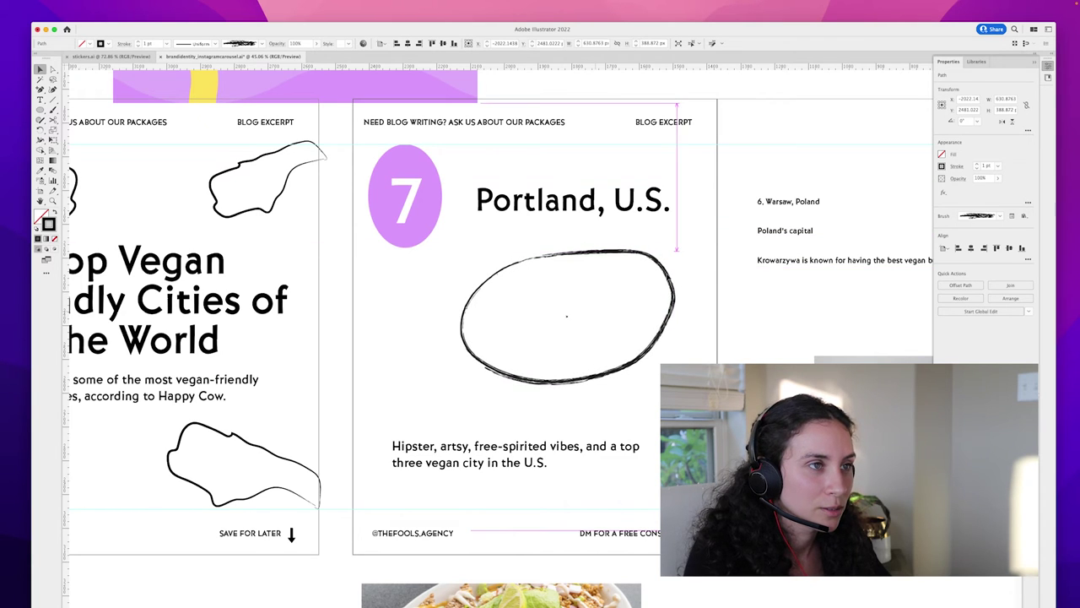
Step: Narrow the Portland description's text frame and align it under the brush outline, with the outline and title moved lower
{"action": "left_click_drag", "start_coordinate": [573, 451], "coordinate": [662, 427]}
{"action": "type", "text": "and a top three vegan city in th"}
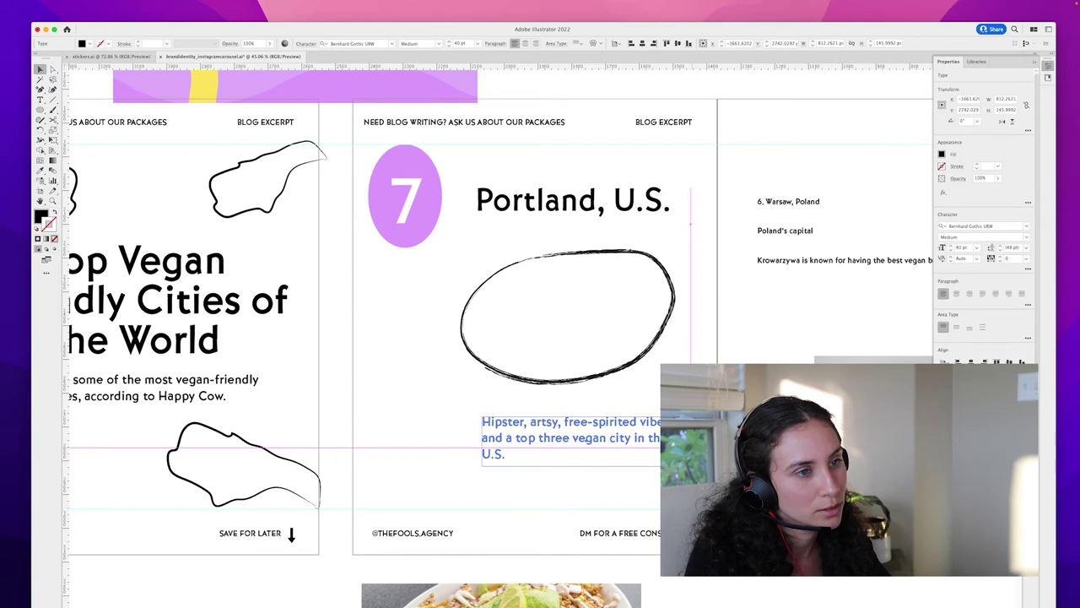
{"action": "mouse_move", "coordinate": [727, 441]}
{"action": "left_mouse_down"}
{"action": "mouse_move", "coordinate": [691, 441]}
{"action": "mouse_move", "coordinate": [724, 441]}
{"action": "left_mouse_up"}
{"action": "left_click_drag", "start_coordinate": [653, 434], "coordinate": [636, 454]}
{"action": "left_click_drag", "start_coordinate": [613, 372], "coordinate": [613, 395]}
{"action": "left_click_drag", "start_coordinate": [612, 208], "coordinate": [619, 234]}
Step: Nudge the numeral 7 and its purple oval slightly right and down
{"action": "left_click", "coordinate": [436, 188]}
{"action": "left_click", "coordinate": [415, 165]}
{"action": "left_click", "coordinate": [415, 184], "text": "shift"}
{"action": "mouse_move", "coordinate": [416, 185]}
{"action": "left_mouse_down"}
{"action": "mouse_move", "coordinate": [414, 326]}
{"action": "mouse_move", "coordinate": [416, 188]}
{"action": "mouse_move", "coordinate": [422, 196]}
{"action": "left_mouse_up"}
{"action": "left_click", "coordinate": [441, 166]}
{"action": "left_click", "coordinate": [423, 178]}
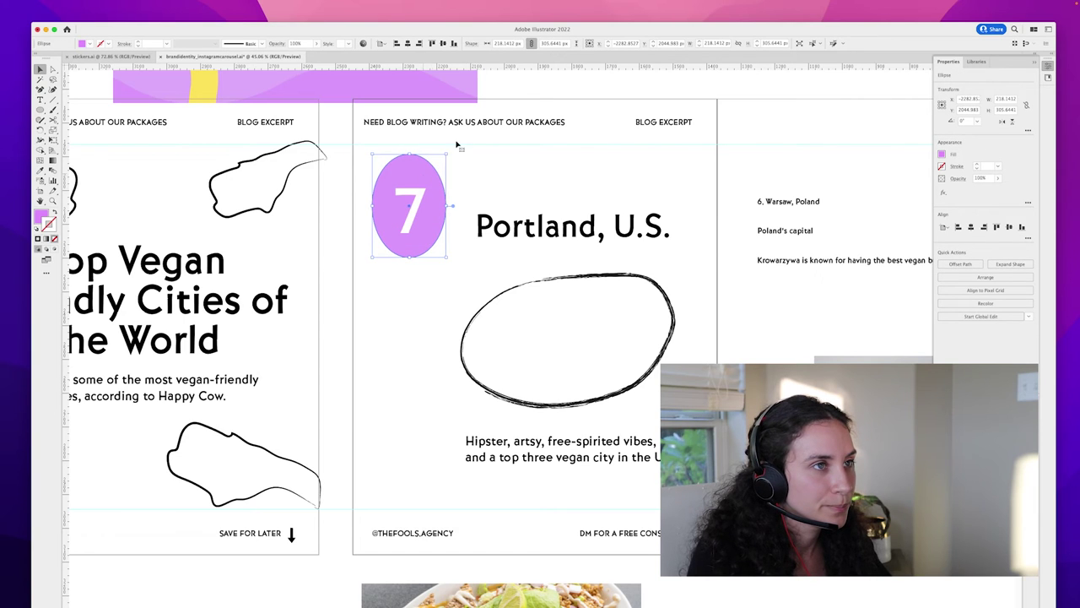
Step: Shift the pattern artwork above the slides slightly up and left, and add a 1080 × 1350 px purple rectangle behind the Portland slide's content
{"action": "left_click_drag", "start_coordinate": [433, 81], "coordinate": [402, 68]}
{"action": "left_click_drag", "start_coordinate": [40, 110], "coordinate": [76, 108]}
{"action": "left_click_drag", "start_coordinate": [353, 98], "coordinate": [717, 555]}
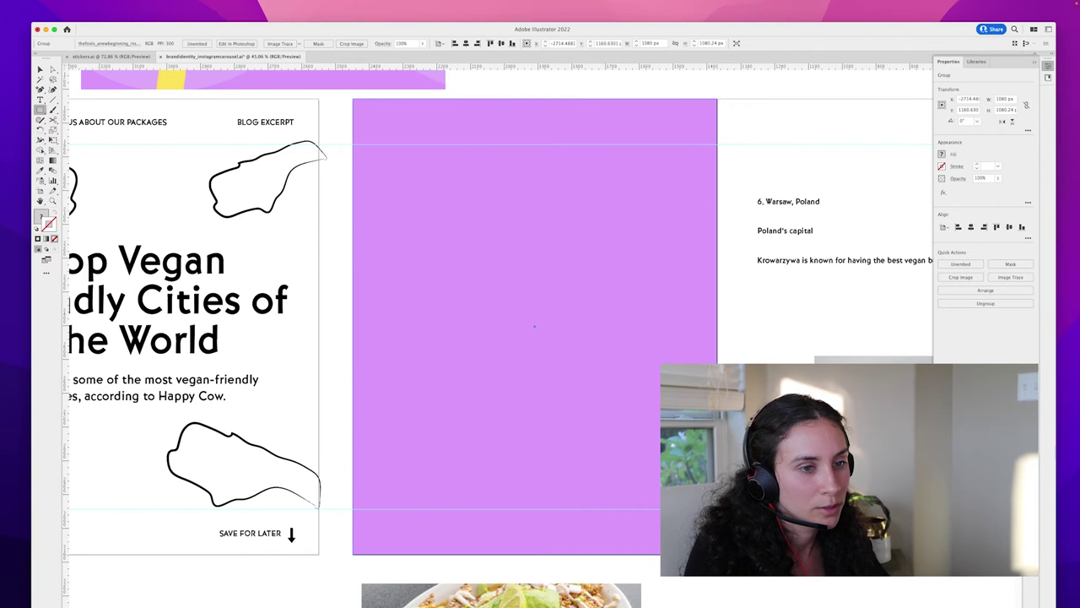
{"action": "key", "text": "super+shift+bracketleft"}
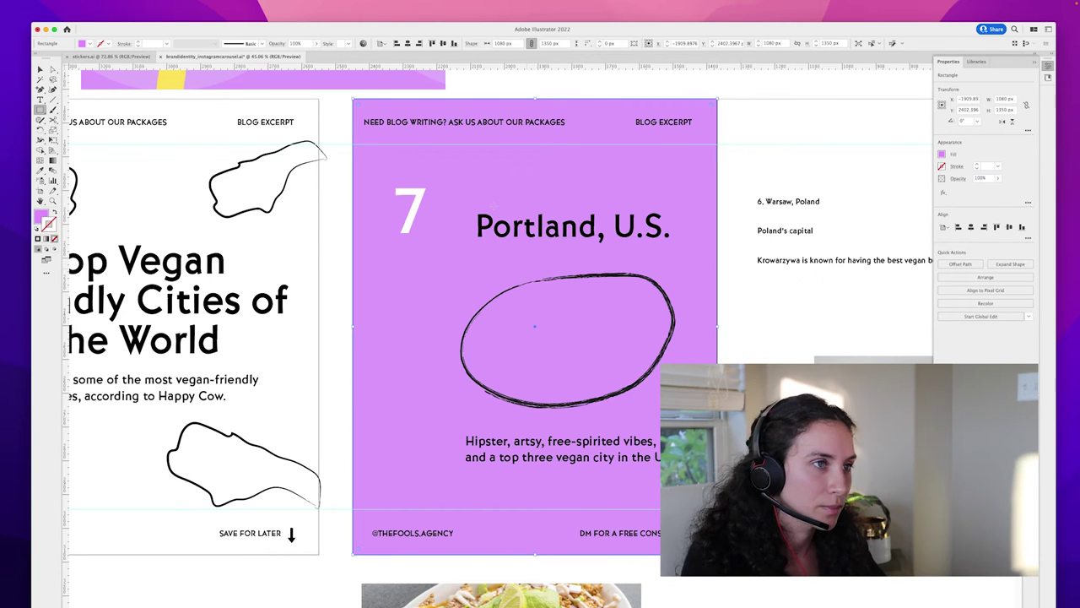
Step: Lower the purple background's top edge to the title's level and move the purple oval onto the Warsaw slide
{"action": "key", "text": "v"}
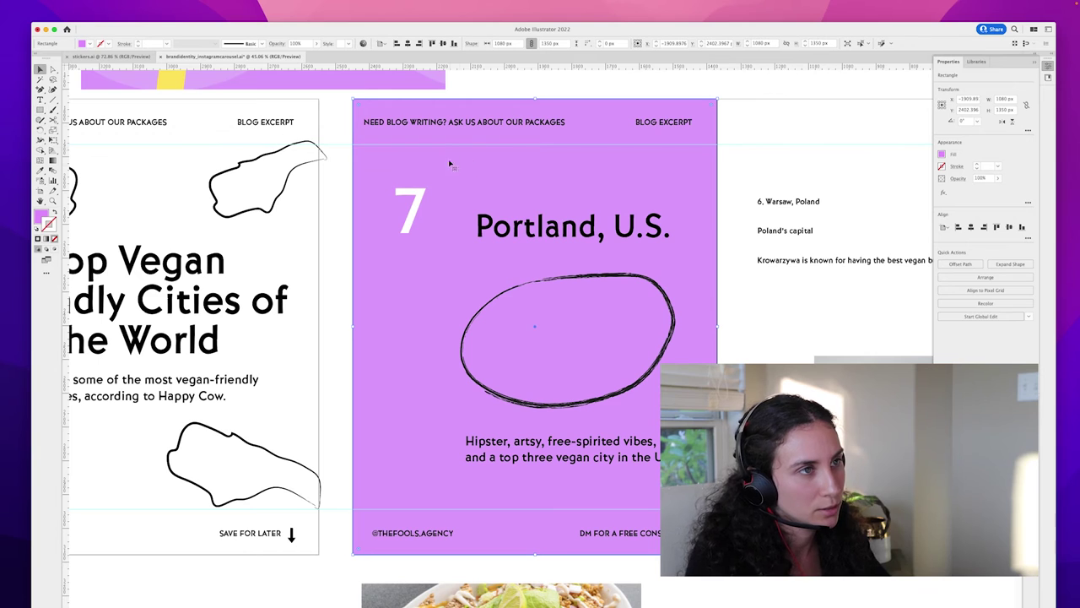
{"action": "left_click_drag", "start_coordinate": [537, 101], "coordinate": [552, 225]}
{"action": "left_click_drag", "start_coordinate": [431, 180], "coordinate": [807, 118]}
Step: Extend the purple background back up to the top edge of the Portland slide
{"action": "left_click", "coordinate": [471, 248]}
{"action": "left_click", "coordinate": [446, 240]}
{"action": "left_click", "coordinate": [532, 227]}
{"action": "left_click_drag", "start_coordinate": [537, 226], "coordinate": [564, 98]}
Step: Try extending the purple background leftward onto the cover slide, and return it to the Portland slide's 1080 px width
{"action": "left_click_drag", "start_coordinate": [354, 325], "coordinate": [306, 333]}
{"action": "key", "text": "super+z"}
{"action": "scroll", "coordinate": [498, 321], "scroll_direction": "left", "scroll_amount": 10}
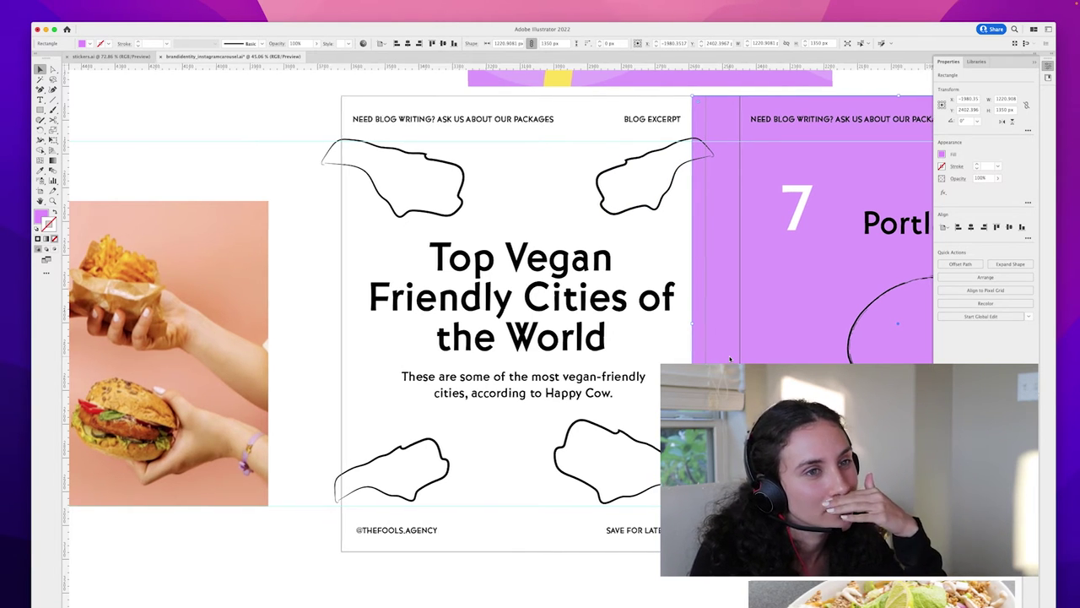
{"action": "scroll", "coordinate": [730, 359], "scroll_direction": "right", "scroll_amount": 10}
{"action": "scroll", "coordinate": [730, 359], "scroll_direction": "right", "scroll_amount": 2}
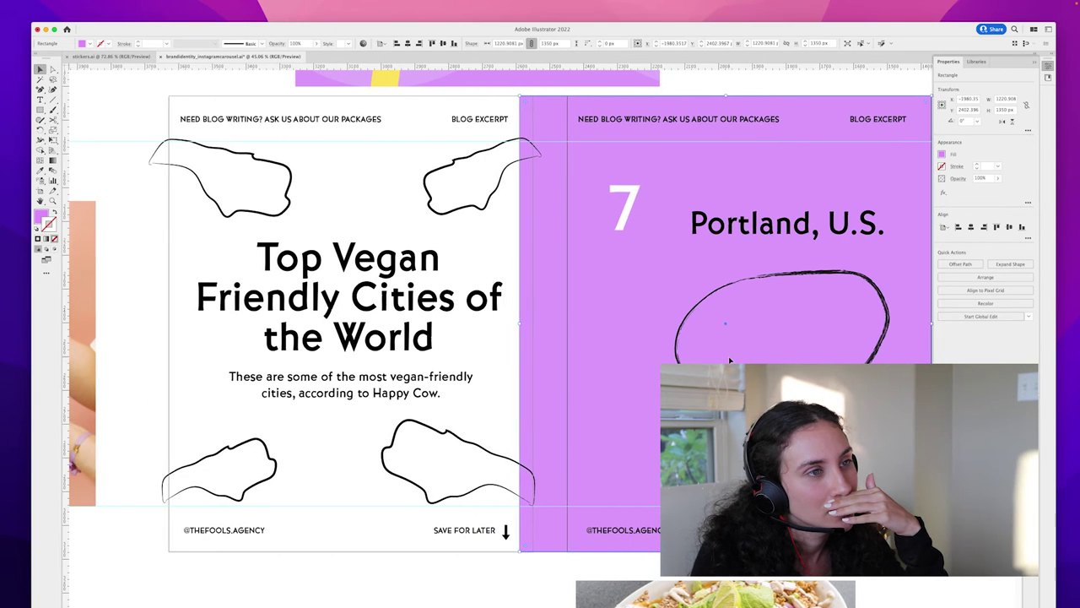
{"action": "scroll", "coordinate": [730, 359], "scroll_direction": "right", "scroll_amount": 2}
{"action": "left_click_drag", "start_coordinate": [486, 323], "coordinate": [524, 324]}
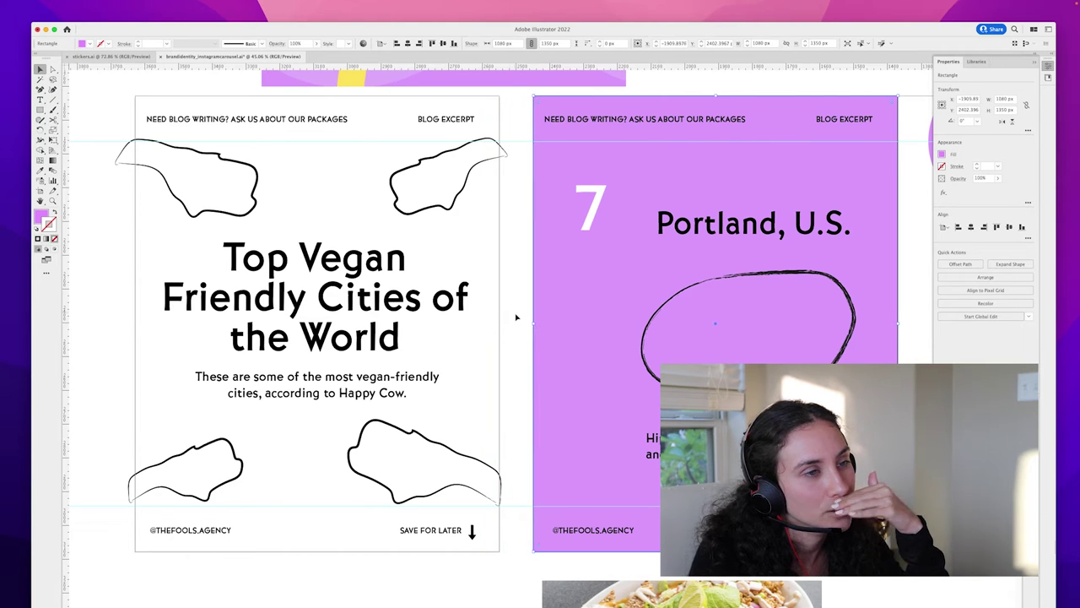
{"action": "left_click", "coordinate": [517, 319]}
Step: Set the "Portland, U.S." title's font weight to Heavy
{"action": "scroll", "coordinate": [519, 316], "scroll_direction": "right", "scroll_amount": 6}
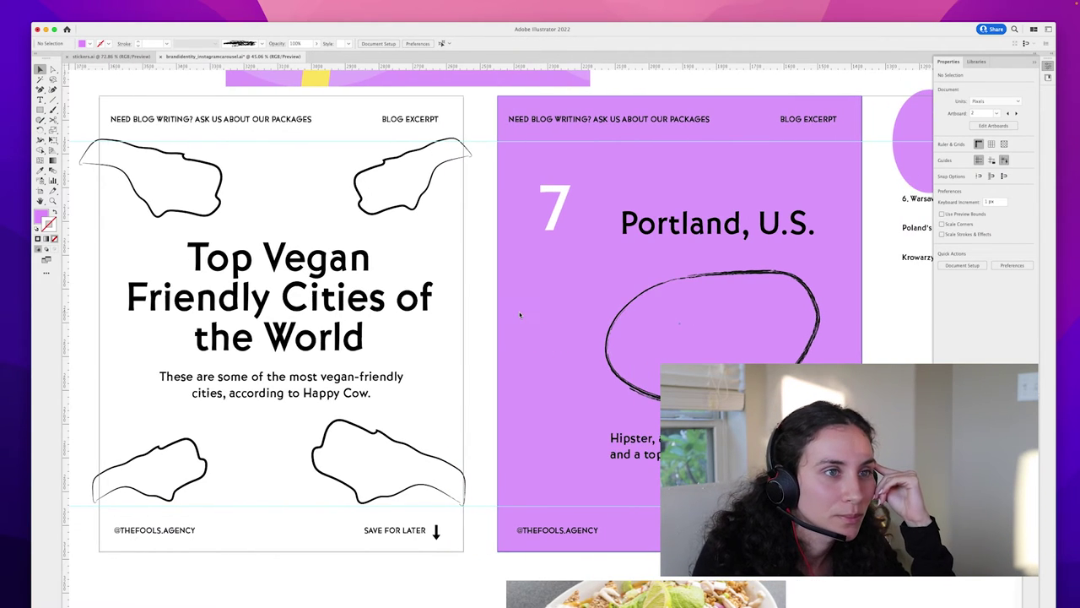
{"action": "scroll", "coordinate": [520, 315], "scroll_direction": "right", "scroll_amount": 6}
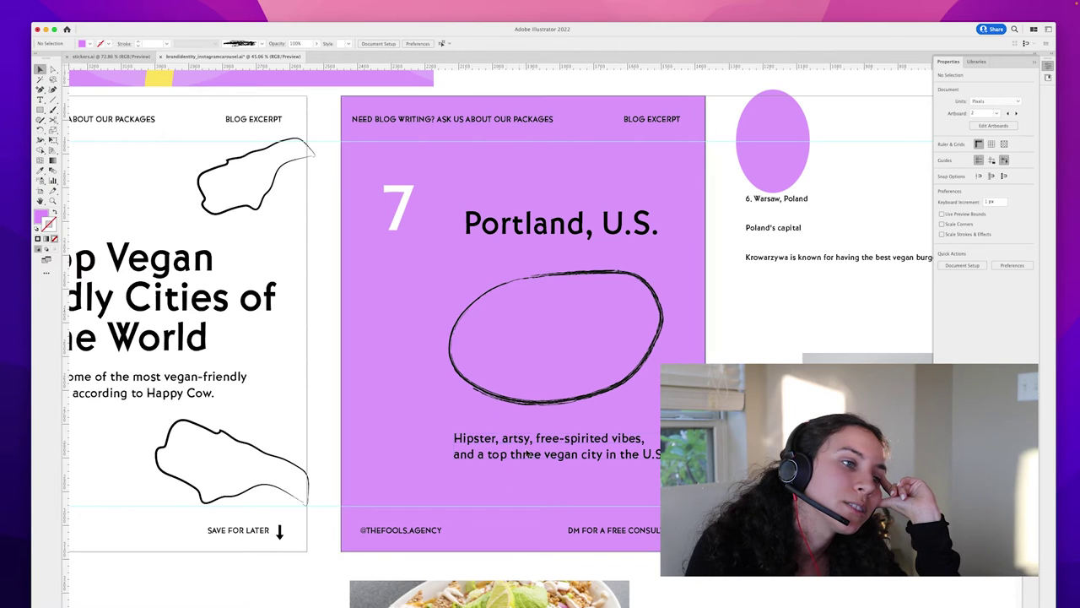
{"action": "left_click", "coordinate": [535, 232]}
{"action": "left_click", "coordinate": [1028, 237]}
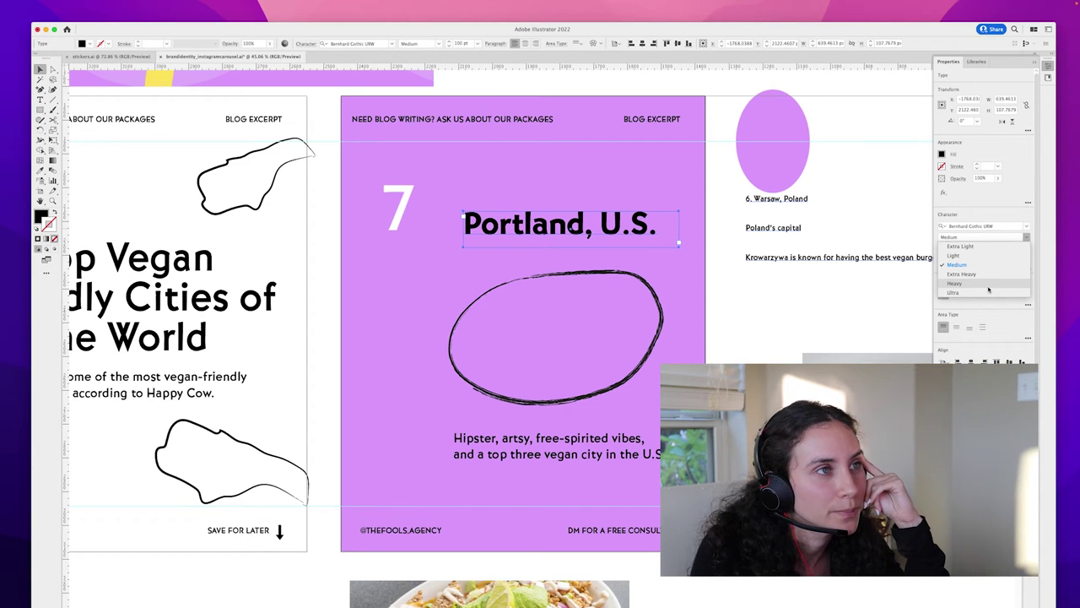
{"action": "left_click", "coordinate": [990, 289]}
Step: Try the Light font weight on both the Portland description and the "Portland, U.S." title
{"action": "left_click", "coordinate": [606, 448]}
{"action": "left_click", "coordinate": [1026, 240]}
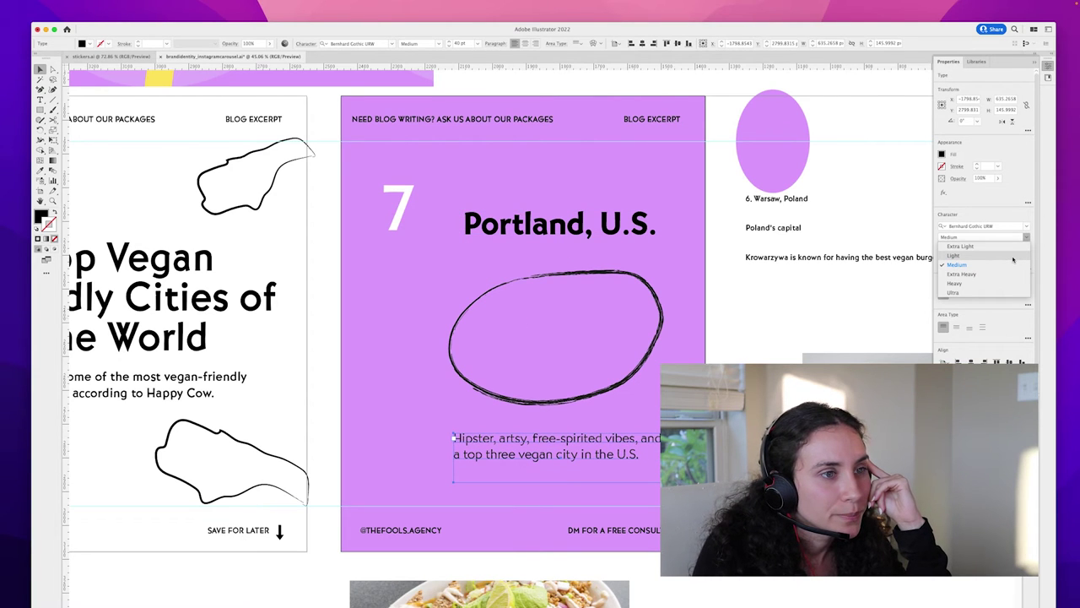
{"action": "left_click", "coordinate": [1013, 260]}
{"action": "left_click", "coordinate": [635, 238]}
{"action": "left_click", "coordinate": [1015, 240]}
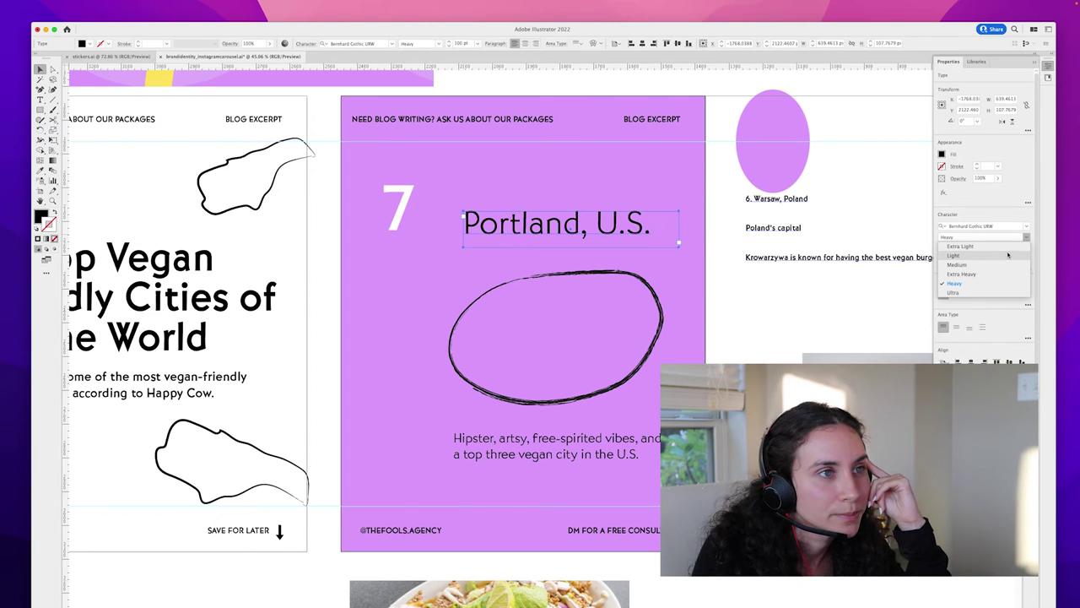
{"action": "left_click", "coordinate": [1008, 255]}
{"action": "left_click", "coordinate": [746, 340]}
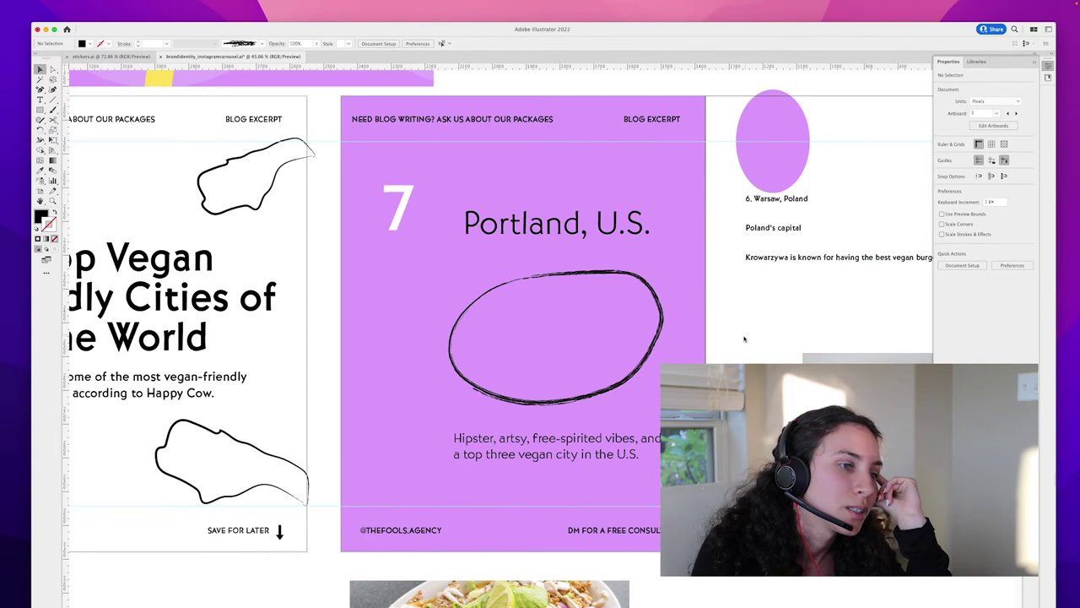
Step: Nudge the "Portland, U.S." title slightly up and set its font weight to Heavy
{"action": "left_click", "coordinate": [540, 446]}
{"action": "left_click", "coordinate": [1027, 237]}
{"action": "left_click", "coordinate": [586, 234]}
{"action": "left_click", "coordinate": [593, 226]}
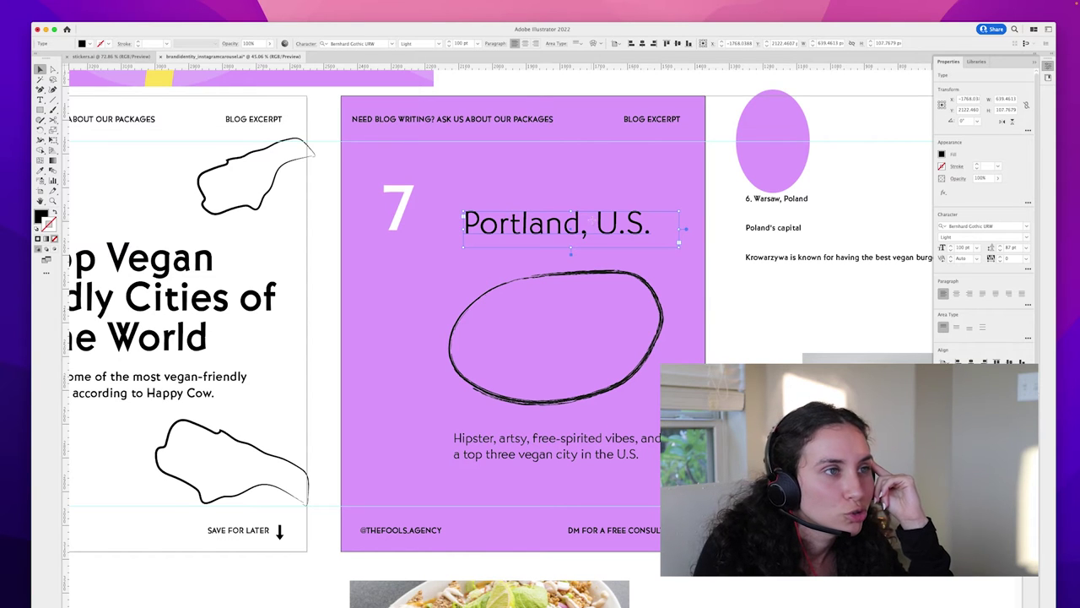
{"action": "left_click_drag", "start_coordinate": [593, 221], "coordinate": [595, 219]}
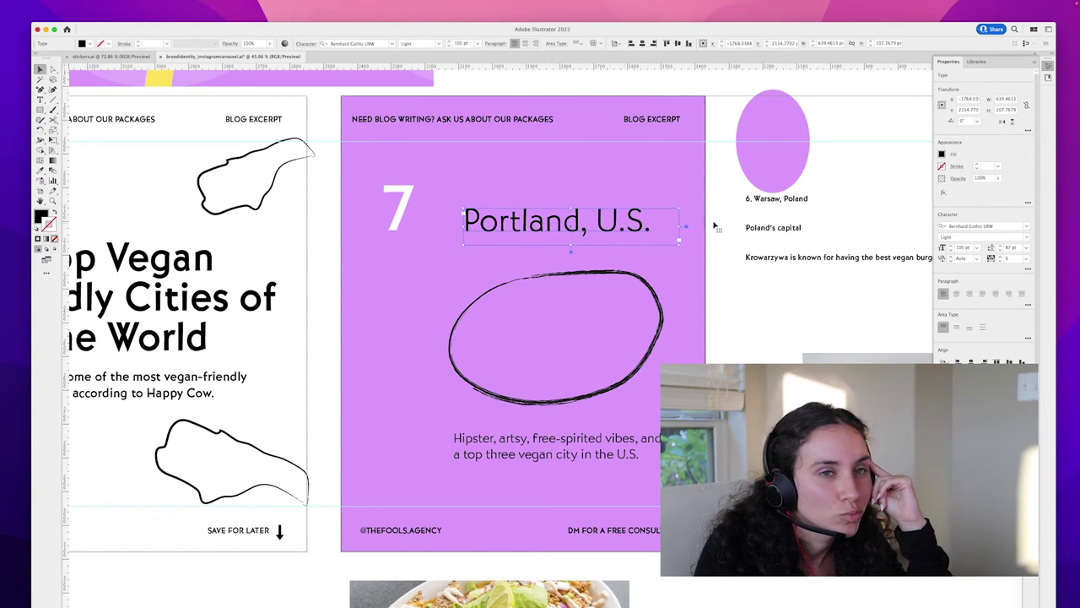
{"action": "left_click", "coordinate": [1026, 237]}
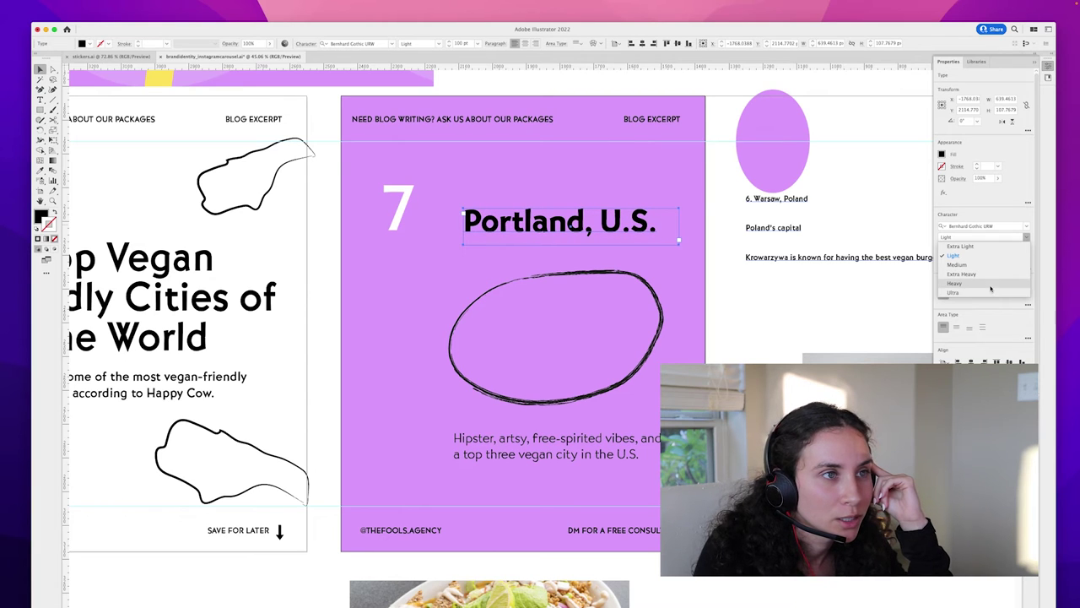
{"action": "left_click", "coordinate": [991, 288]}
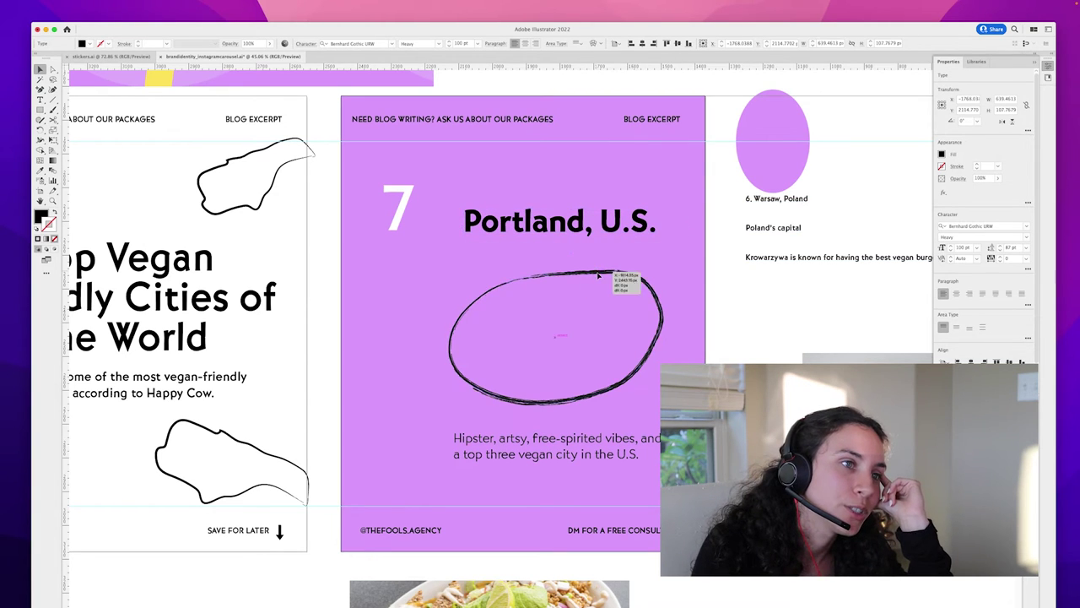
Step: Try the Portland description in the Heavy font weight, and settle on Medium
{"action": "left_click", "coordinate": [456, 439]}
{"action": "left_click", "coordinate": [1027, 239]}
{"action": "left_click", "coordinate": [958, 283]}
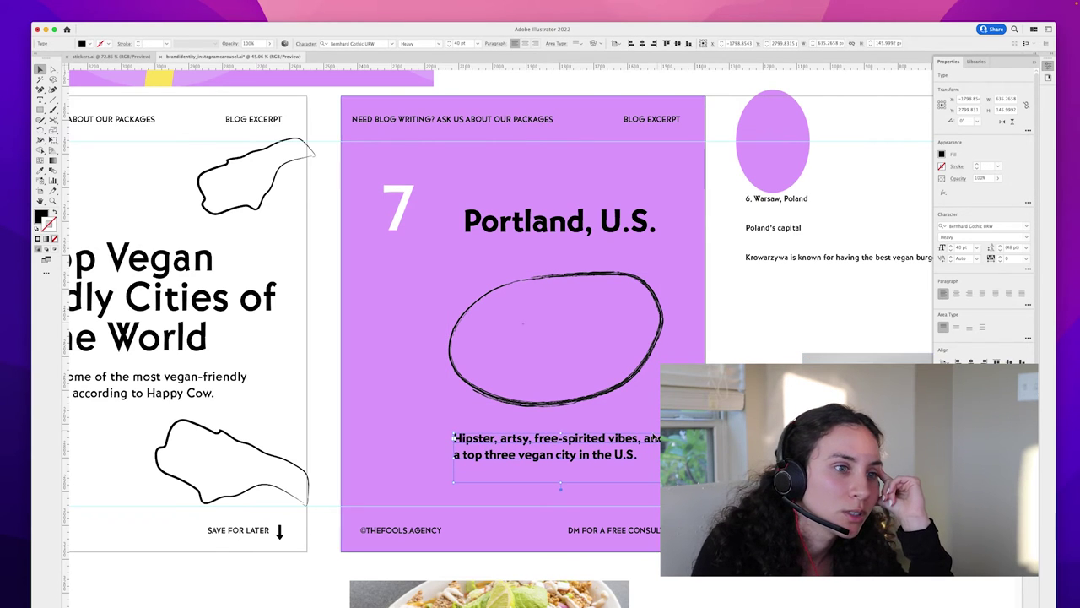
{"action": "left_click", "coordinate": [1026, 239]}
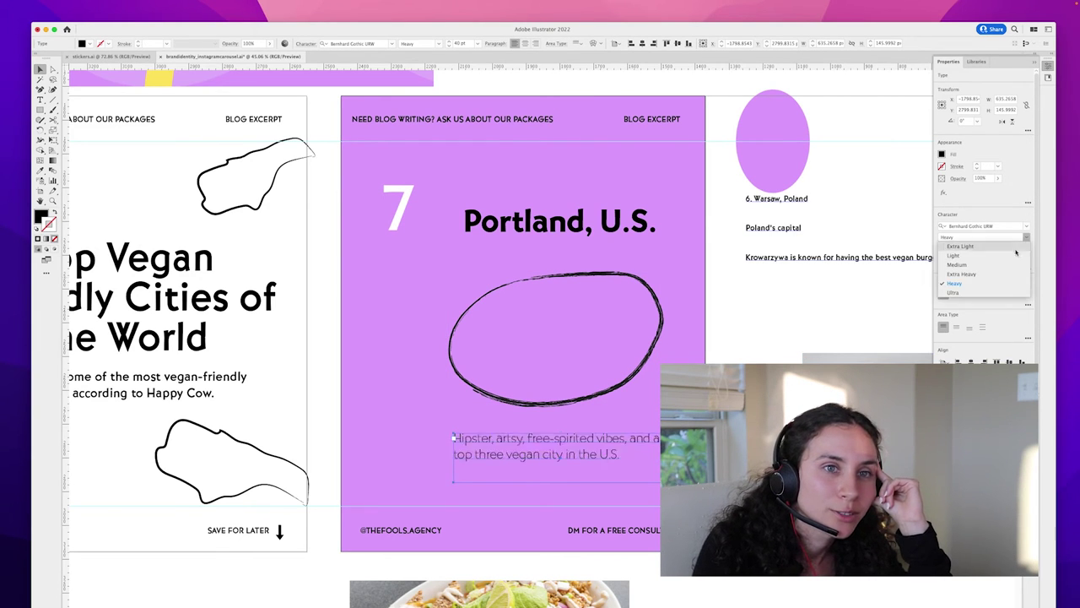
{"action": "left_click", "coordinate": [958, 263]}
{"action": "left_click", "coordinate": [523, 323]}
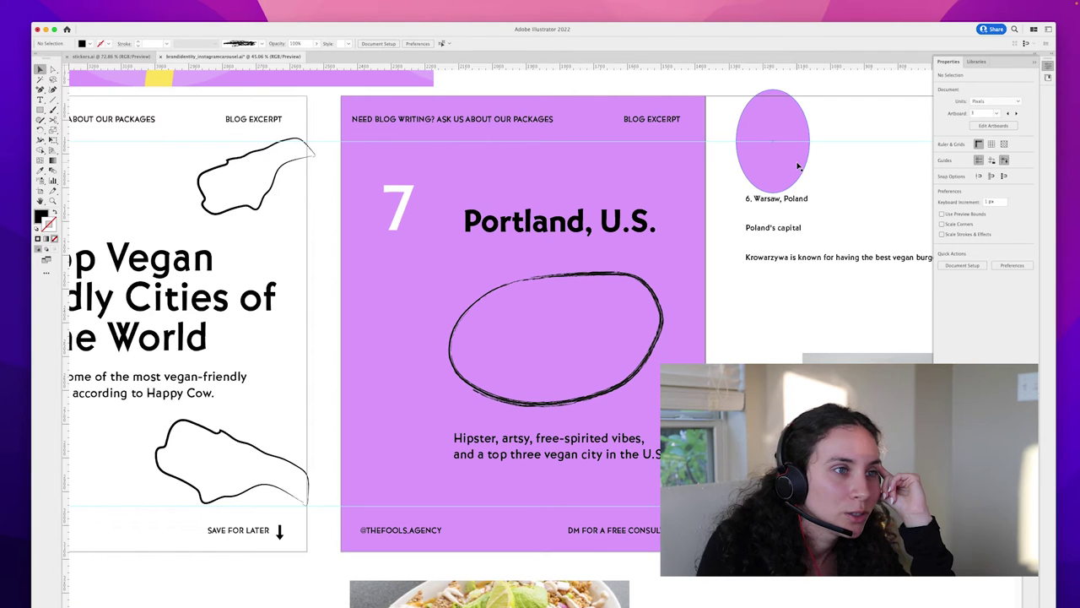
Step: Move the purple ellipse off the Warsaw slide to the empty canvas above the slides
{"action": "left_click_drag", "start_coordinate": [785, 169], "coordinate": [667, 71]}
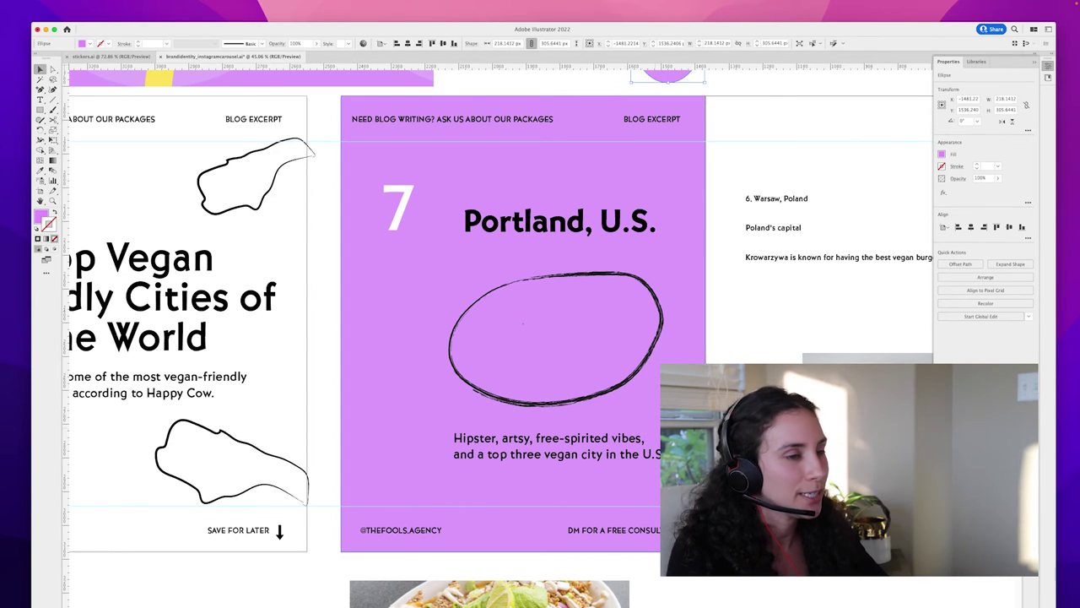
{"action": "key", "text": "z"}
{"action": "left_click_drag", "start_coordinate": [623, 423], "coordinate": [540, 422]}
{"action": "scroll", "coordinate": [626, 430], "scroll_direction": "up", "scroll_amount": 5}
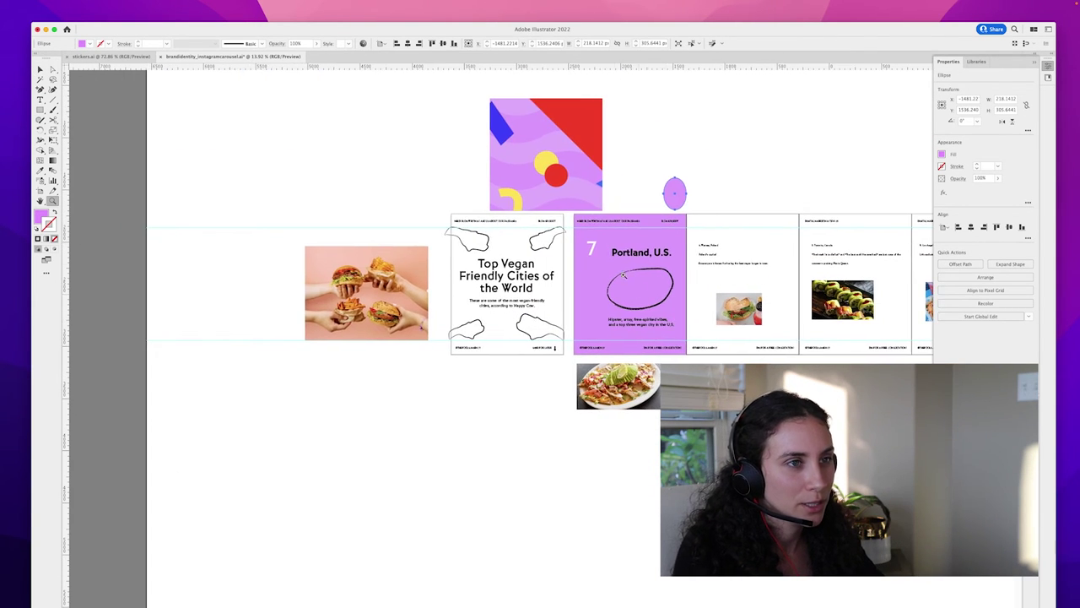
{"action": "scroll", "coordinate": [738, 283], "scroll_direction": "down", "scroll_amount": 5}
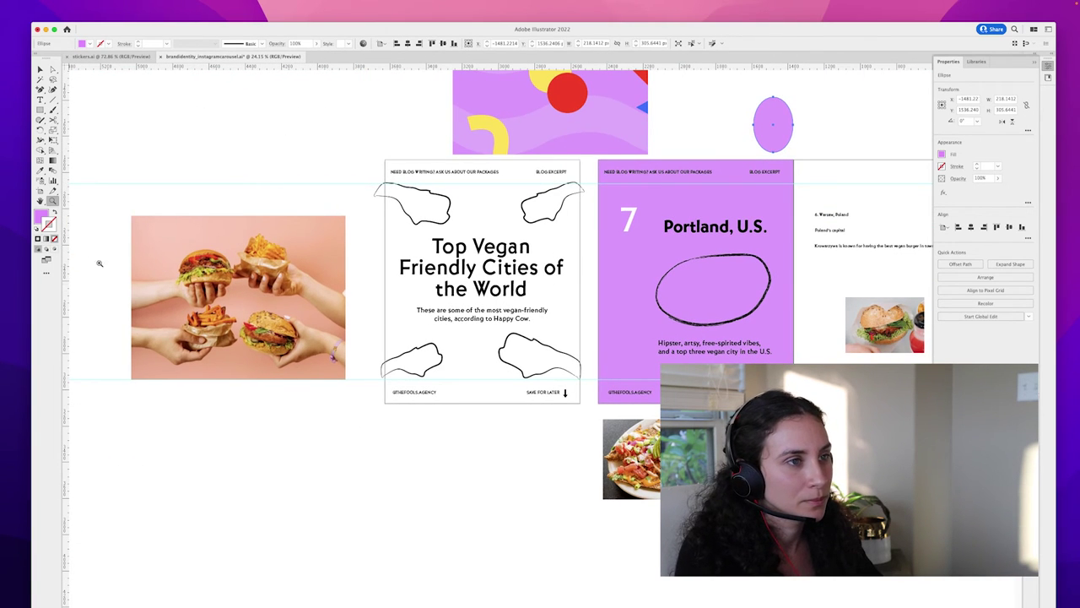
Step: Try the pattern artwork's red on the "Top Vegan Friendly Cities of the World" title, then cut it and undo the cut
{"action": "left_click", "coordinate": [456, 268]}
{"action": "key", "text": "i"}
{"action": "left_click", "coordinate": [577, 99]}
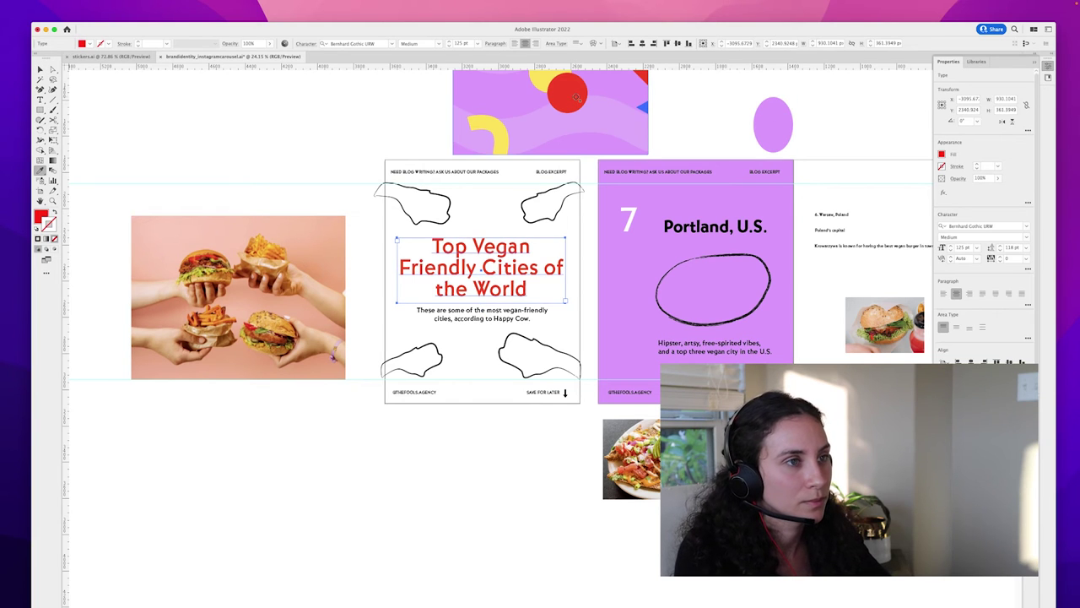
{"action": "key", "text": "super+x"}
{"action": "left_click", "coordinate": [629, 196]}
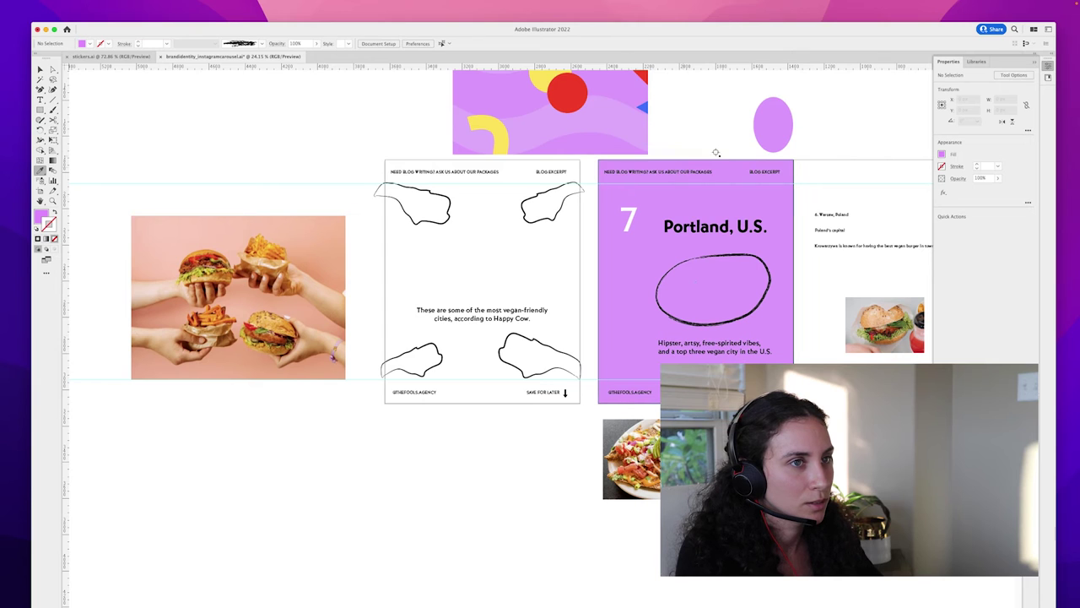
{"action": "key", "text": "v"}
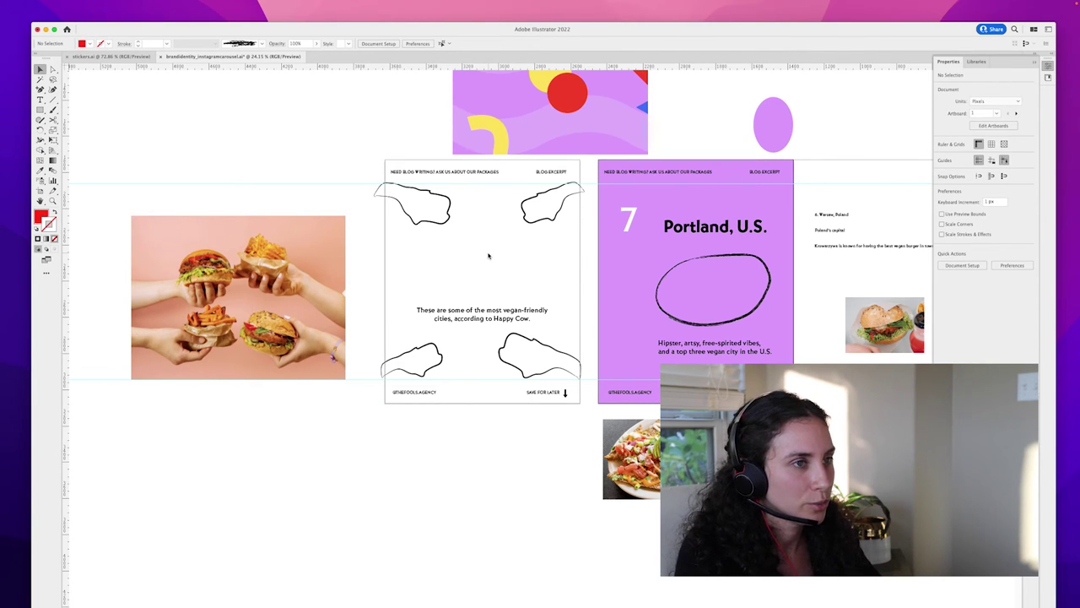
{"action": "key", "text": "super+z"}
Step: Recolor the "Top Vegan Friendly Cities of the World" title with the purple sampled from the ellipse
{"action": "key", "text": "i"}
{"action": "left_click", "coordinate": [772, 118]}
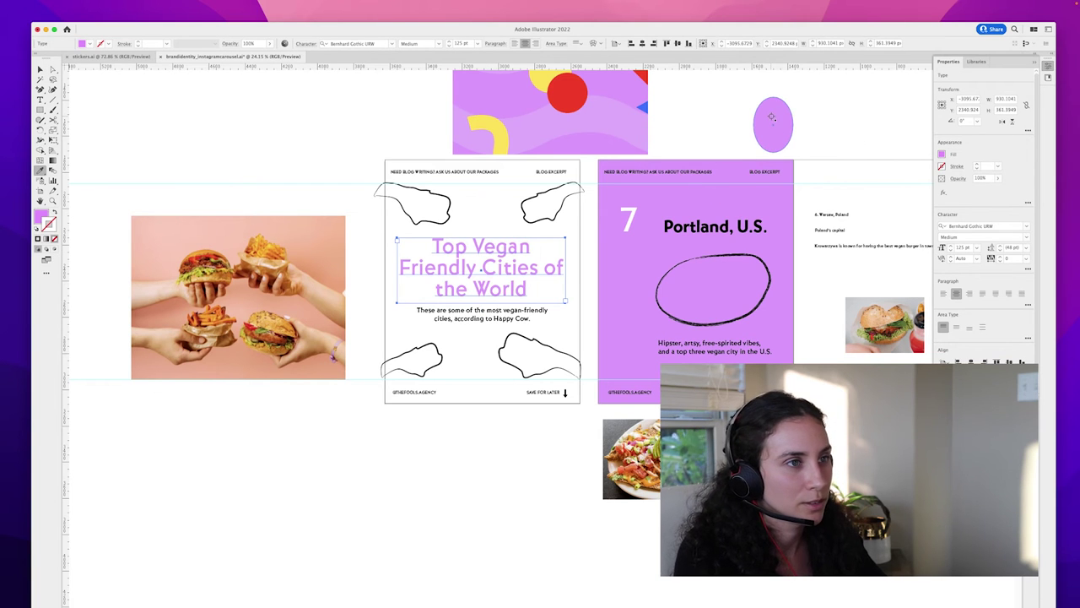
{"action": "key", "text": "v"}
{"action": "left_click", "coordinate": [537, 441]}
Step: Try the pattern artwork's yellow and red on the "Portland, U.S." title, and reset its fill to black
{"action": "key", "text": "z"}
{"action": "left_click_drag", "start_coordinate": [533, 421], "coordinate": [457, 474]}
{"action": "left_click_drag", "start_coordinate": [632, 269], "coordinate": [623, 270]}
{"action": "key", "text": "v"}
{"action": "left_click", "coordinate": [540, 243]}
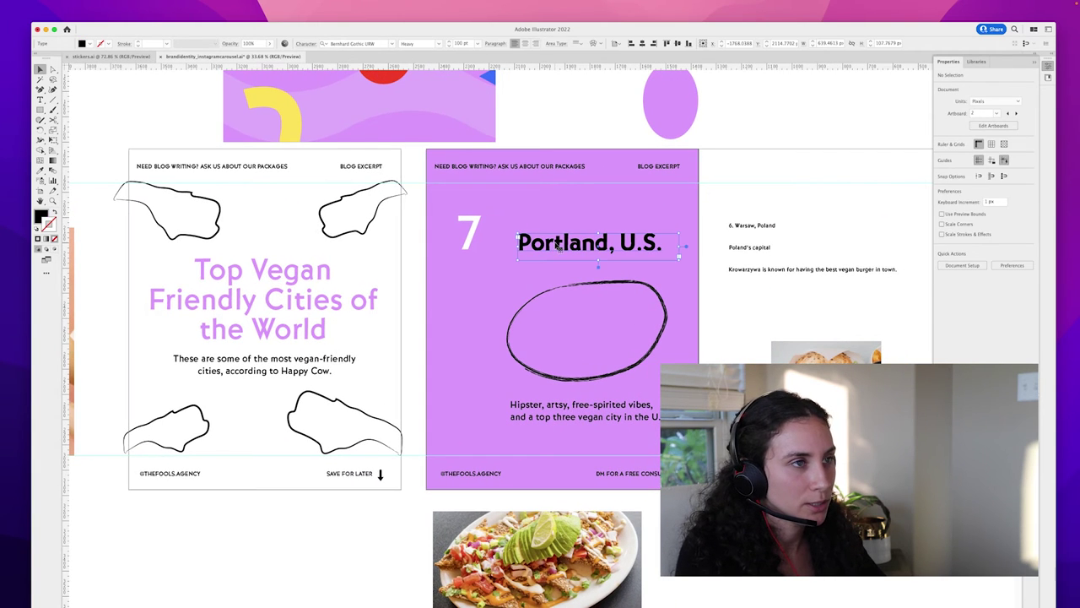
{"action": "key", "text": "i"}
{"action": "left_click", "coordinate": [268, 114]}
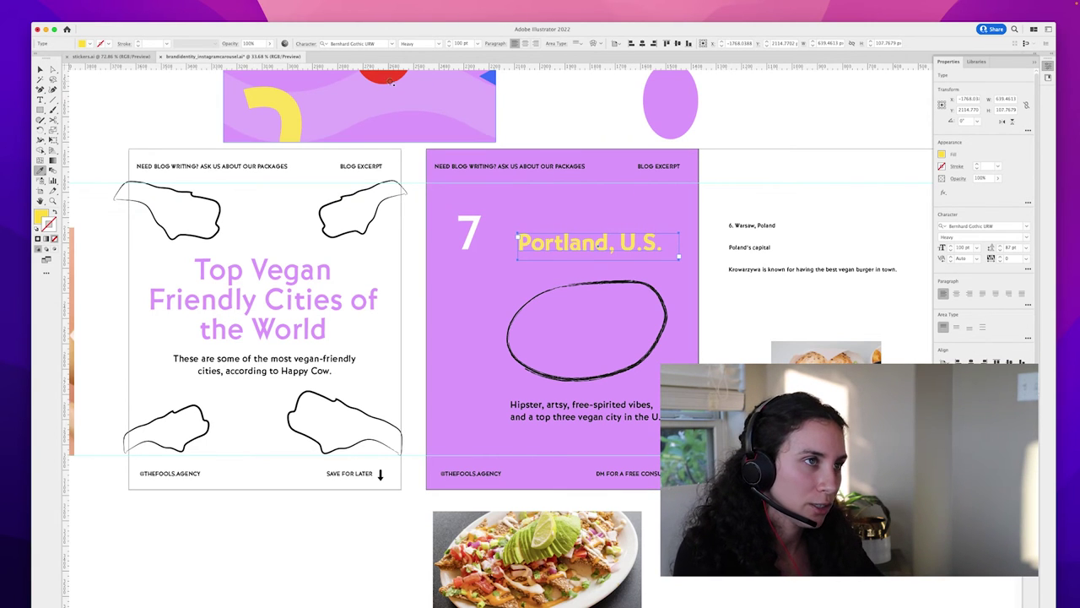
{"action": "left_click", "coordinate": [384, 77]}
{"action": "left_click", "coordinate": [832, 121]}
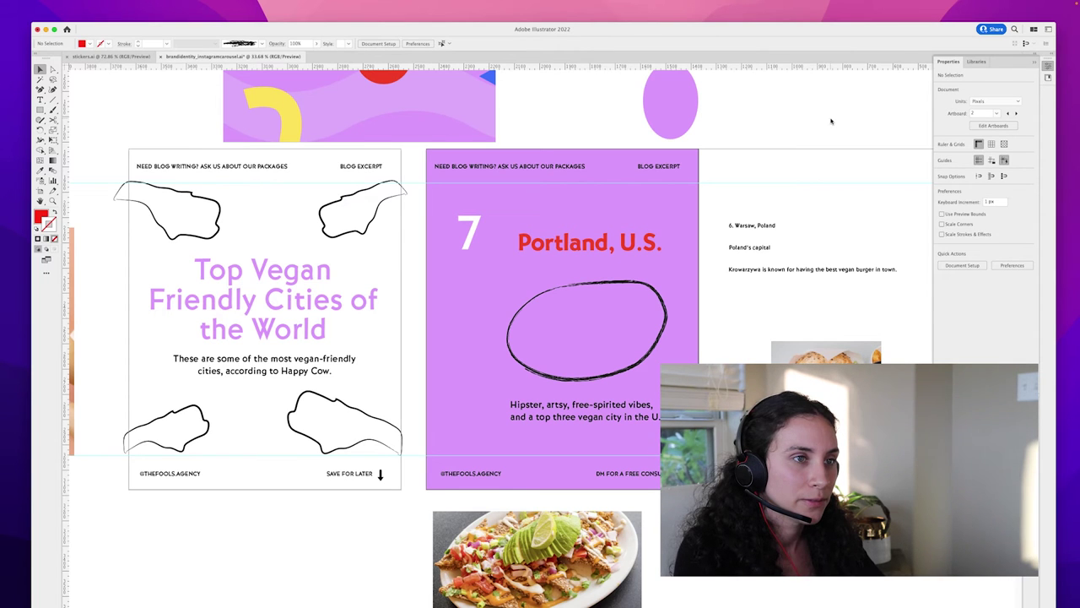
{"action": "left_click", "coordinate": [606, 249]}
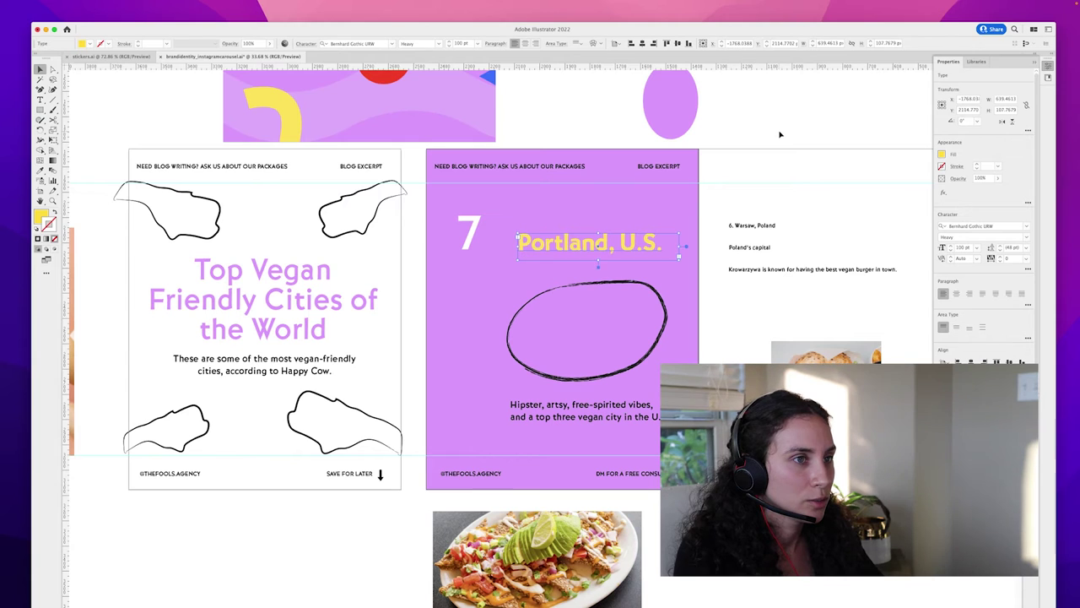
{"action": "key", "text": "d"}
Step: Draw a black highlight bar about 732 px wide and 37 px high across the lower part of the "Portland, U.S." title
{"action": "key", "text": "m"}
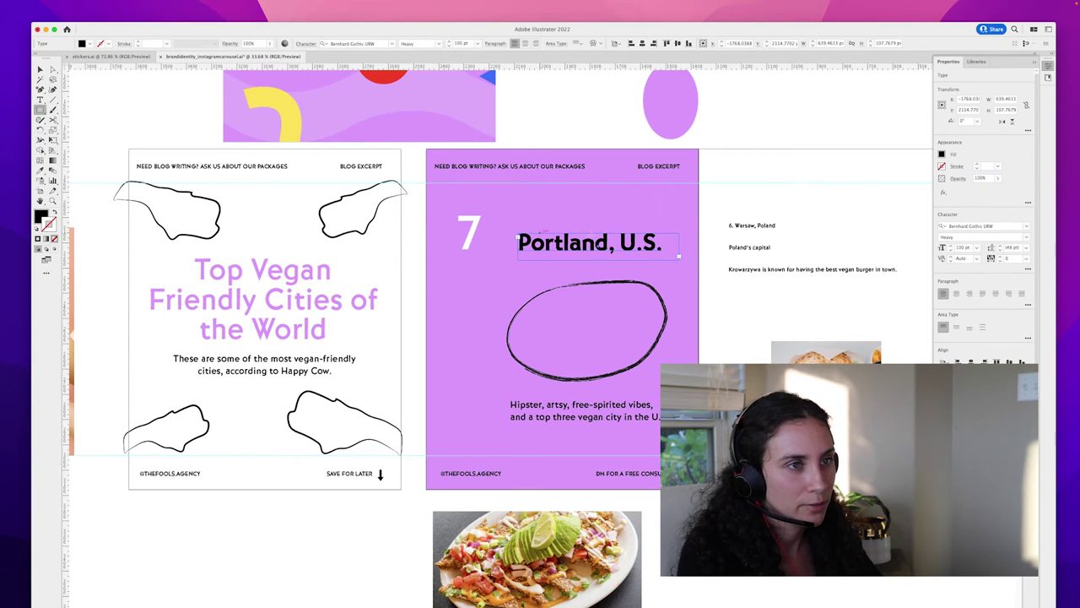
{"action": "left_click_drag", "start_coordinate": [687, 244], "coordinate": [502, 252]}
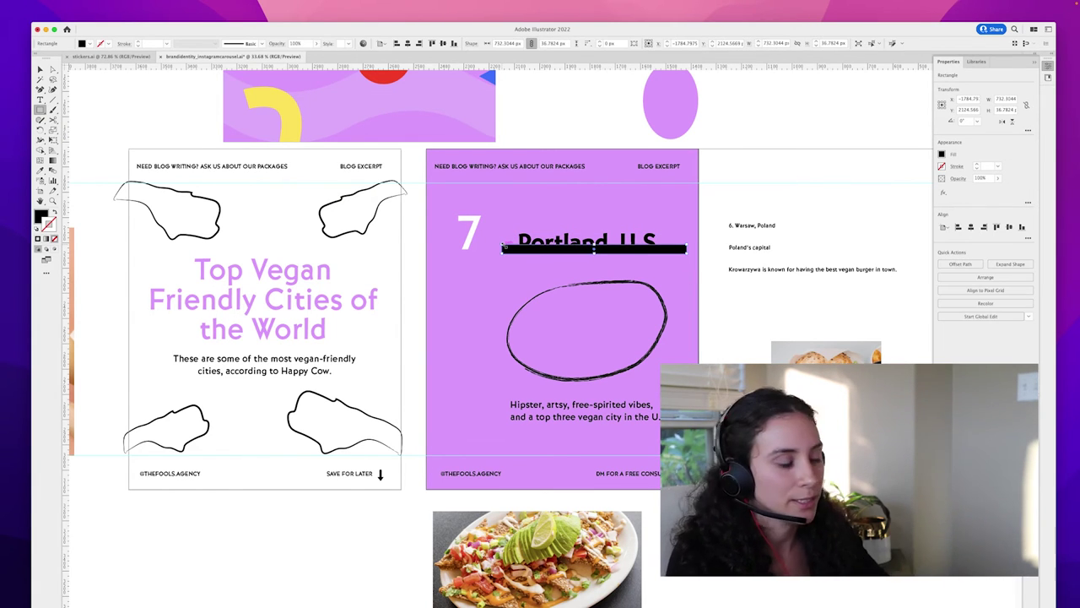
{"action": "key", "text": "Delete"}
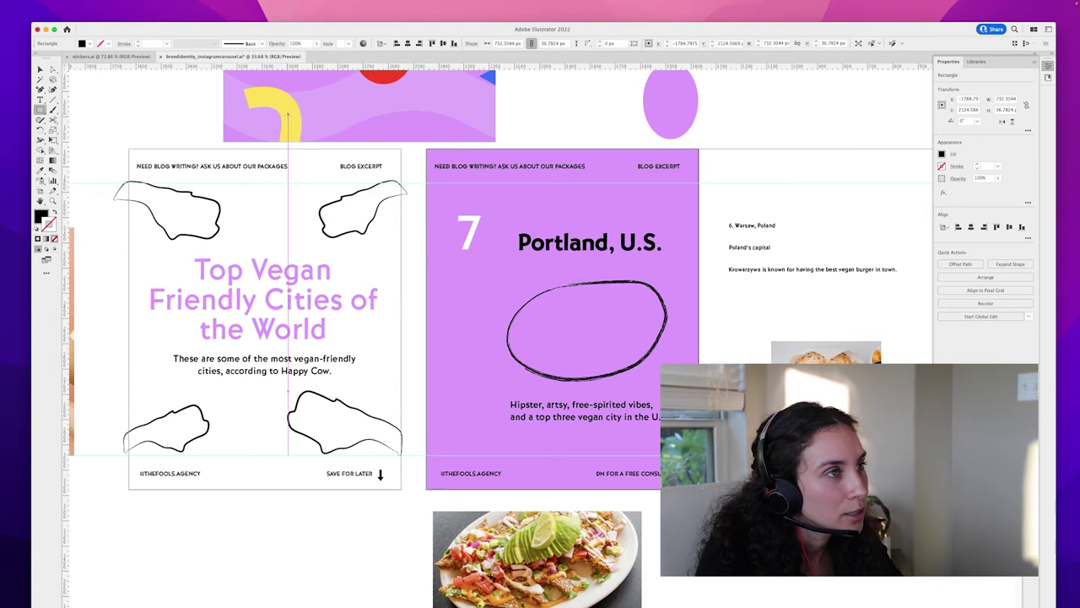
{"action": "key", "text": "super+z"}
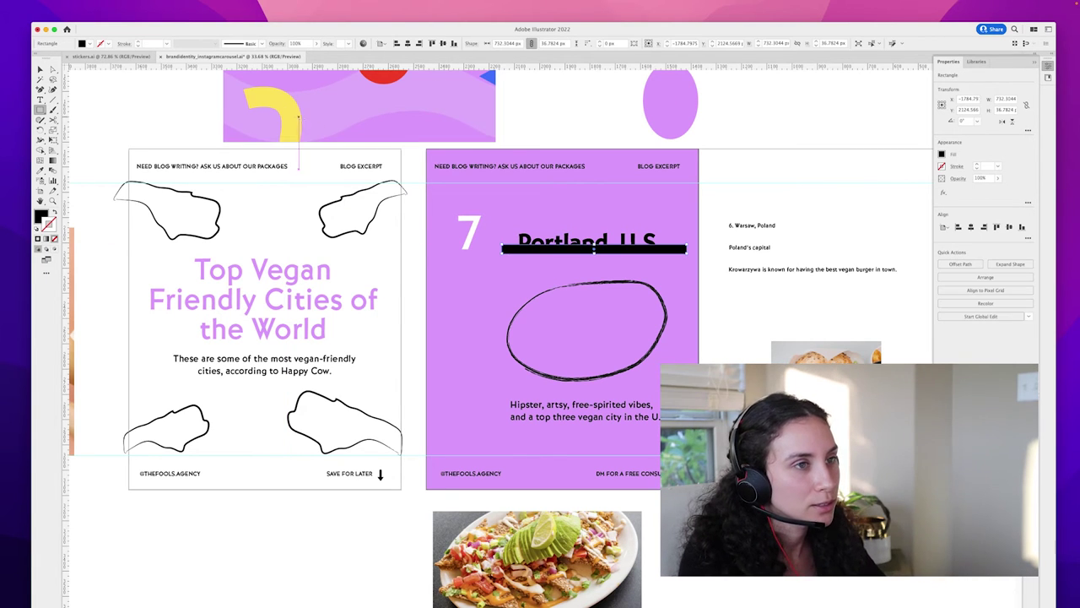
Step: Fill the highlight bar with the pattern artwork's yellow and place it behind the "Portland, U.S." title, above the purple background
{"action": "key", "text": "i"}
{"action": "left_click", "coordinate": [286, 120]}
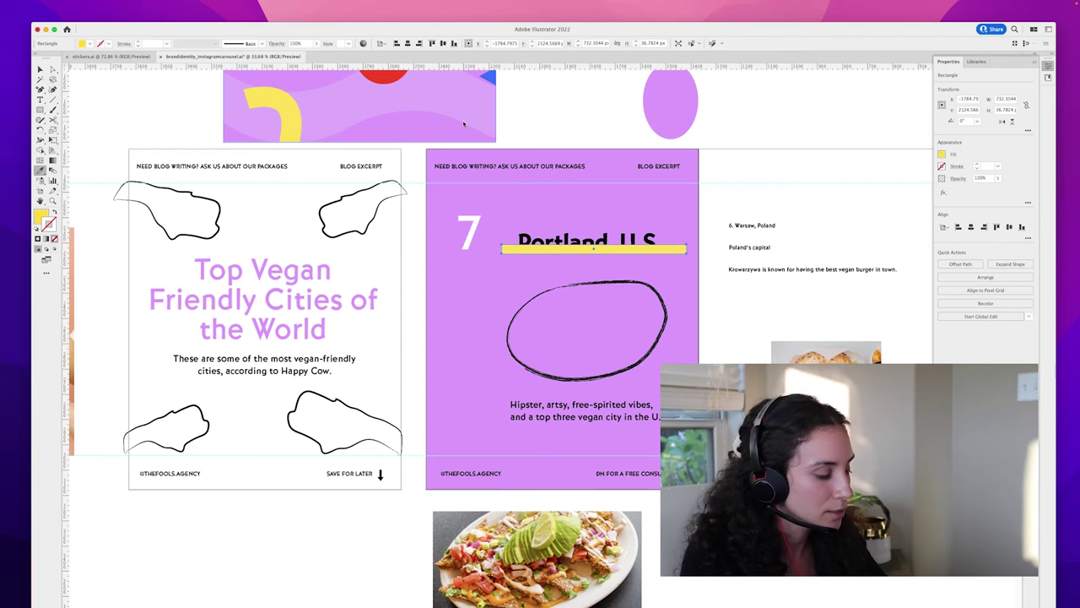
{"action": "key", "text": "super+shift+bracketleft"}
{"action": "key", "text": "super+bracketright"}
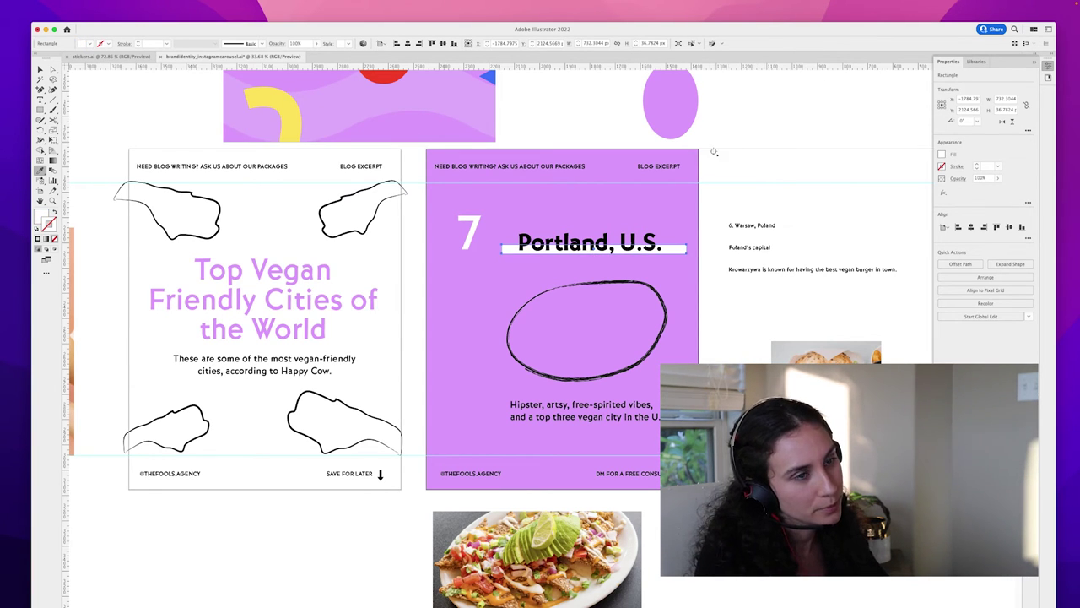
{"action": "key", "text": "v"}
{"action": "left_click", "coordinate": [759, 125]}
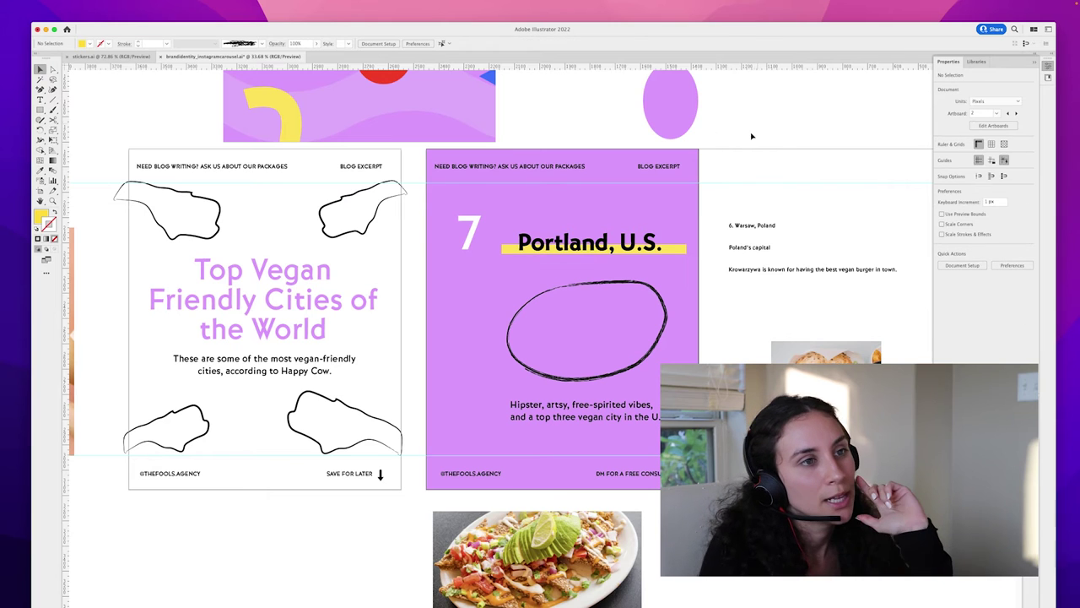
Step: Try the pattern artwork's red on the "Portland, U.S." title over the yellow bar
{"action": "left_click", "coordinate": [655, 247]}
{"action": "key", "text": "i"}
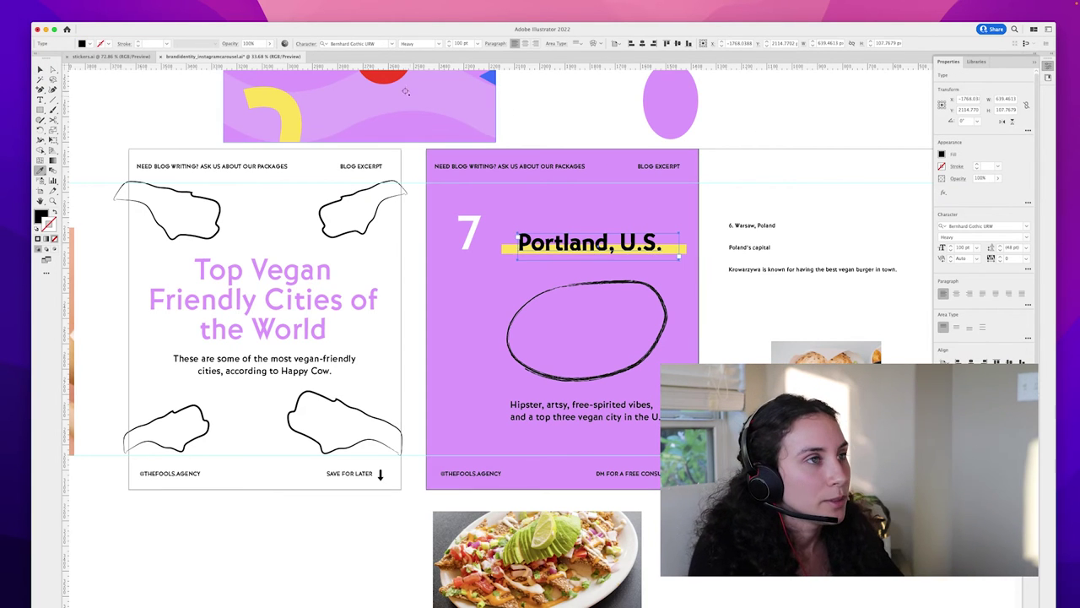
{"action": "left_click", "coordinate": [385, 76]}
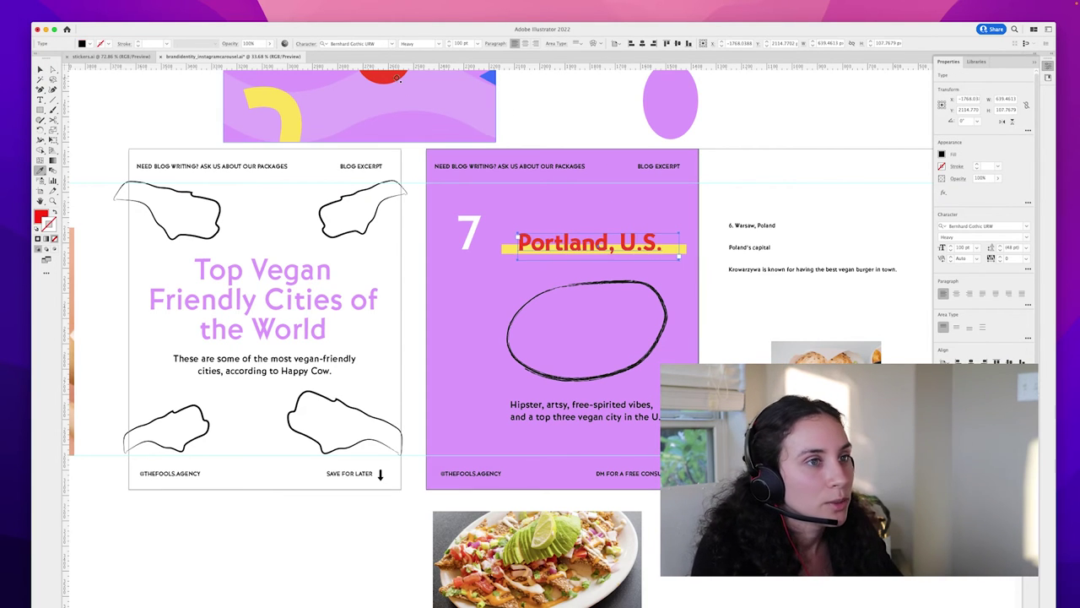
{"action": "left_click", "coordinate": [739, 109]}
Step: Delete the yellow highlight bar behind the "Portland, U.S." title
{"action": "scroll", "coordinate": [730, 308], "scroll_direction": "down", "scroll_amount": 5}
{"action": "key", "text": "z"}
{"action": "left_click_drag", "start_coordinate": [656, 210], "coordinate": [649, 306]}
{"action": "left_click", "coordinate": [719, 248]}
{"action": "key", "text": "Delete"}
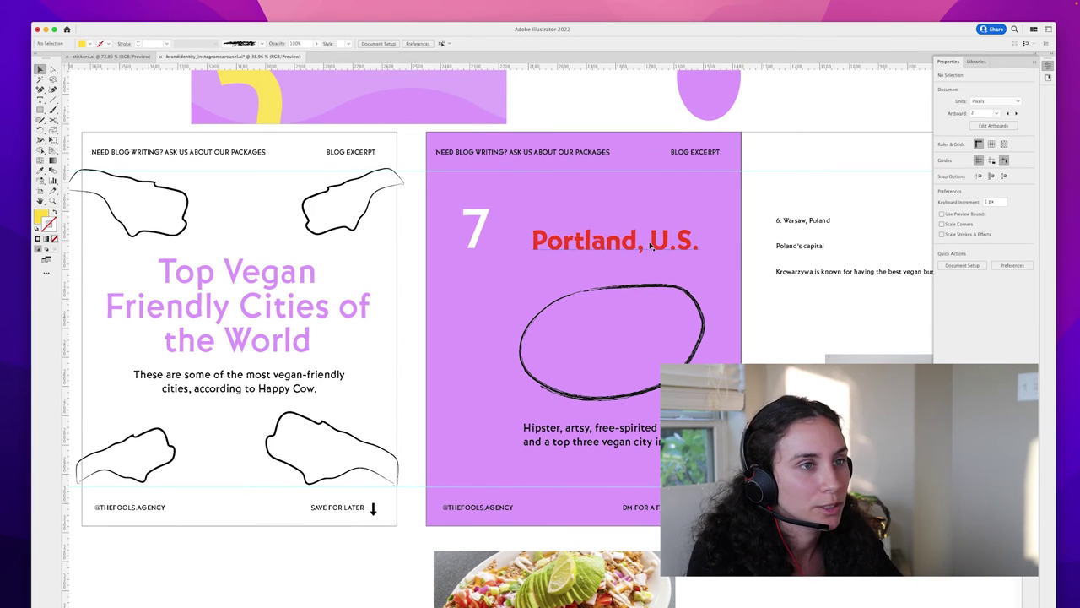
Step: Recolor the "Portland, U.S." title with the yellow sampled from the curved shape in the pattern artwork
{"action": "left_click", "coordinate": [718, 248]}
{"action": "scroll", "coordinate": [651, 245], "scroll_direction": "up", "scroll_amount": 1}
{"action": "scroll", "coordinate": [651, 245], "scroll_direction": "up", "scroll_amount": 1}
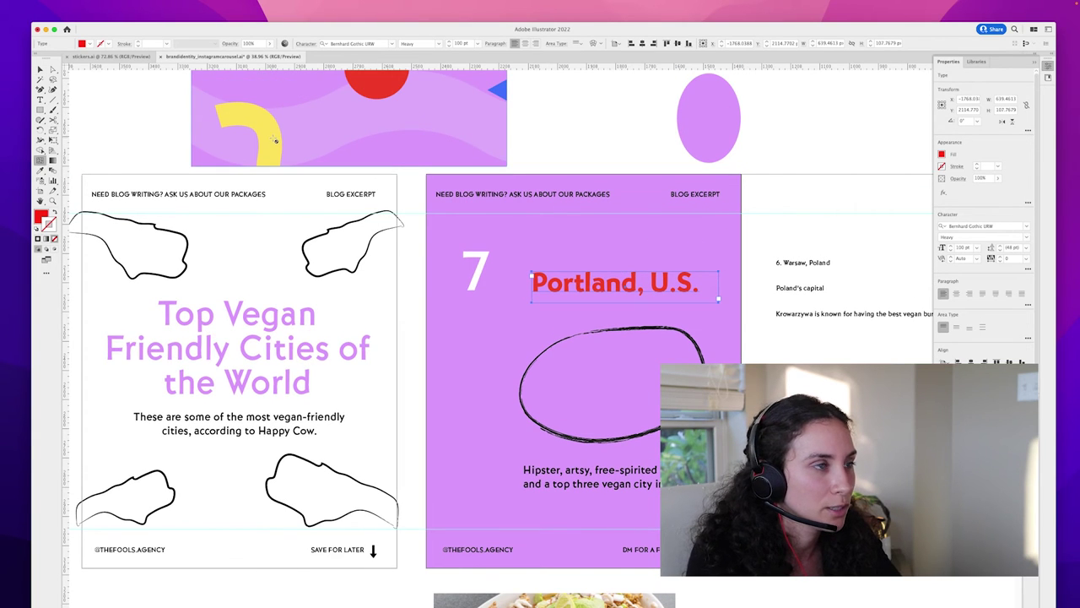
{"action": "left_click", "coordinate": [274, 137]}
{"action": "key", "text": "v"}
{"action": "left_click", "coordinate": [615, 121]}
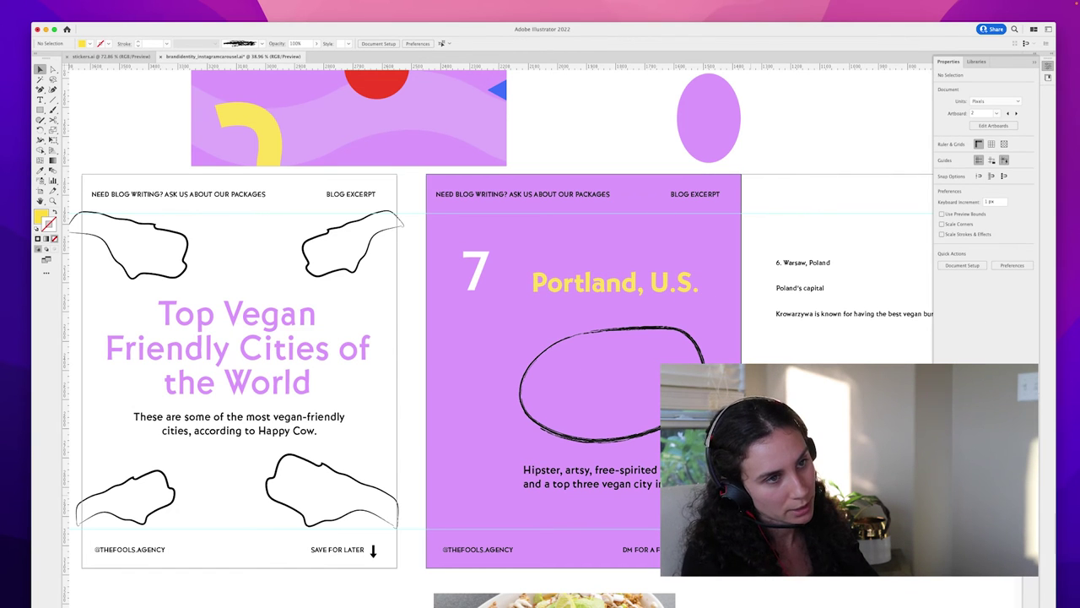
Step: Recolor the Portland slide's header texts and footer text white by sampling the canvas
{"action": "key", "text": "z"}
{"action": "left_click_drag", "start_coordinate": [741, 493], "coordinate": [614, 422]}
{"action": "scroll", "coordinate": [614, 423], "scroll_direction": "up", "scroll_amount": 3}
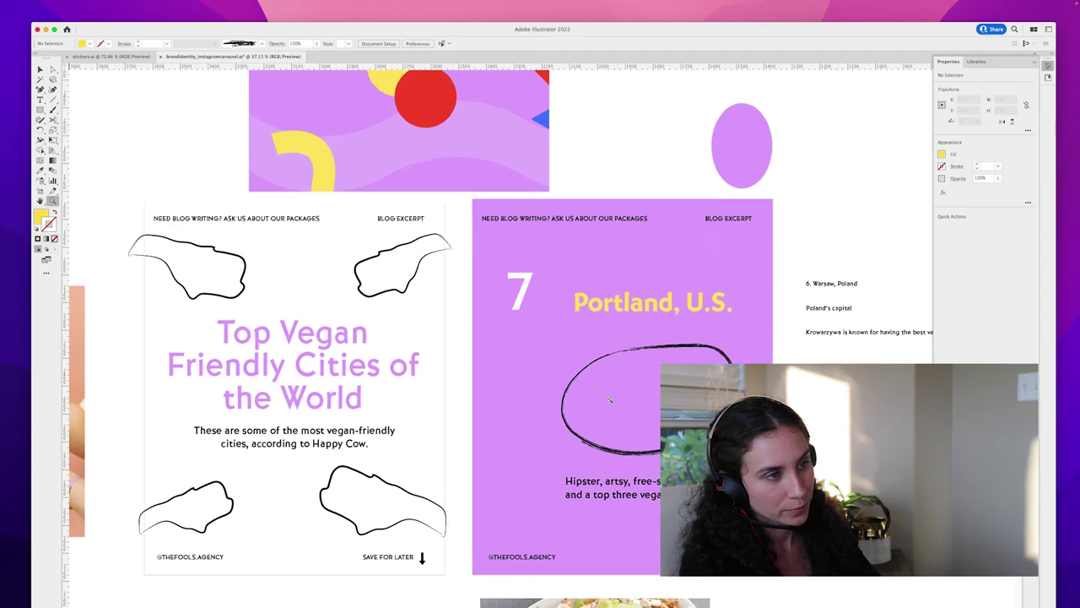
{"action": "scroll", "coordinate": [559, 413], "scroll_direction": "down", "scroll_amount": 2}
{"action": "scroll", "coordinate": [559, 412], "scroll_direction": "left", "scroll_amount": 2}
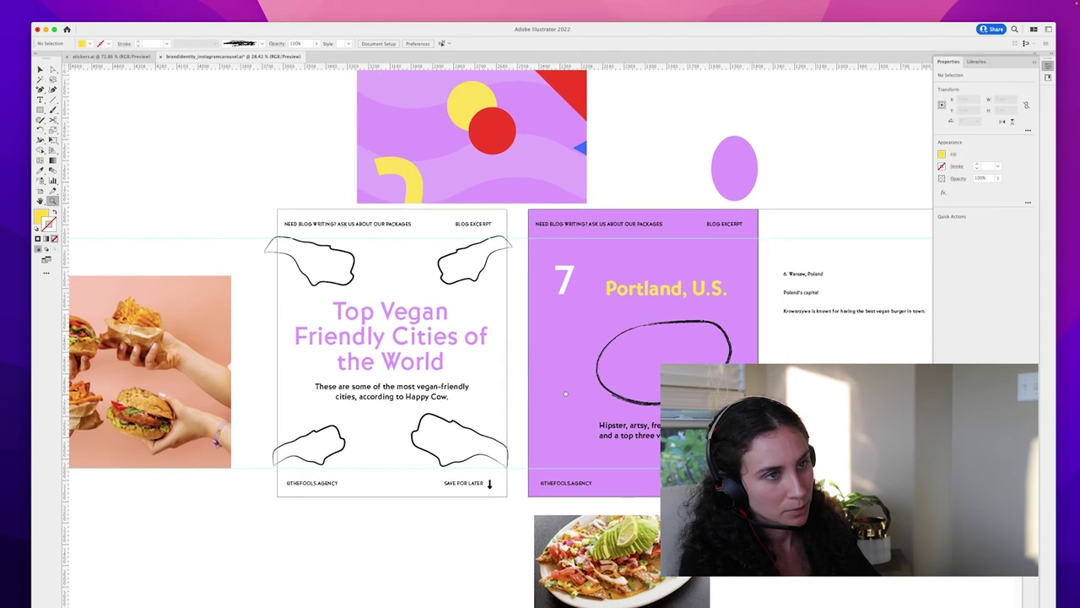
{"action": "scroll", "coordinate": [567, 389], "scroll_direction": "down", "scroll_amount": 1}
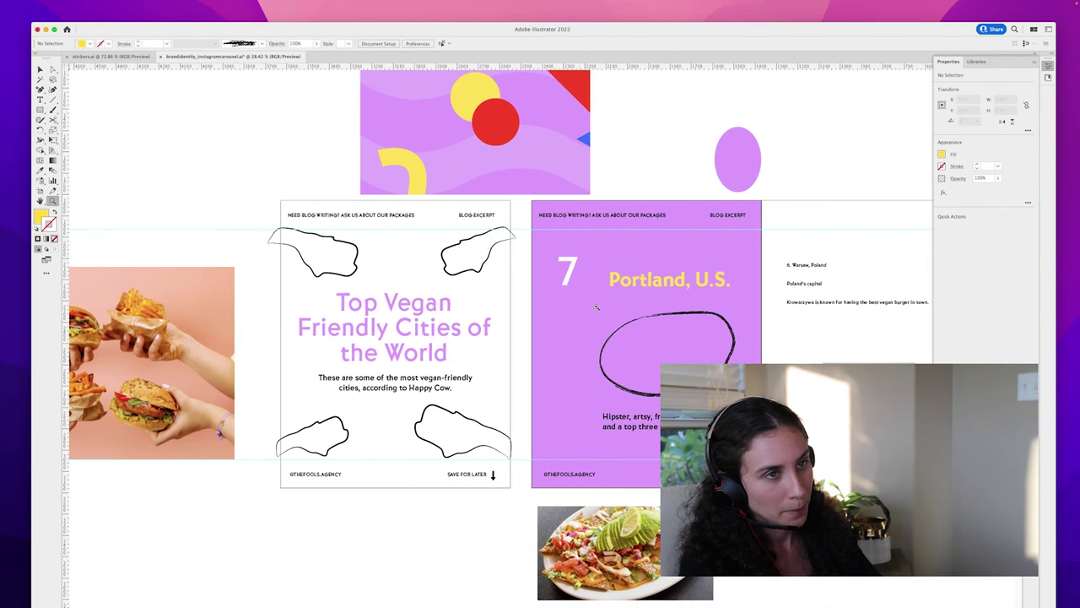
{"action": "left_click", "coordinate": [616, 216]}
{"action": "left_click", "coordinate": [588, 478], "text": "shift"}
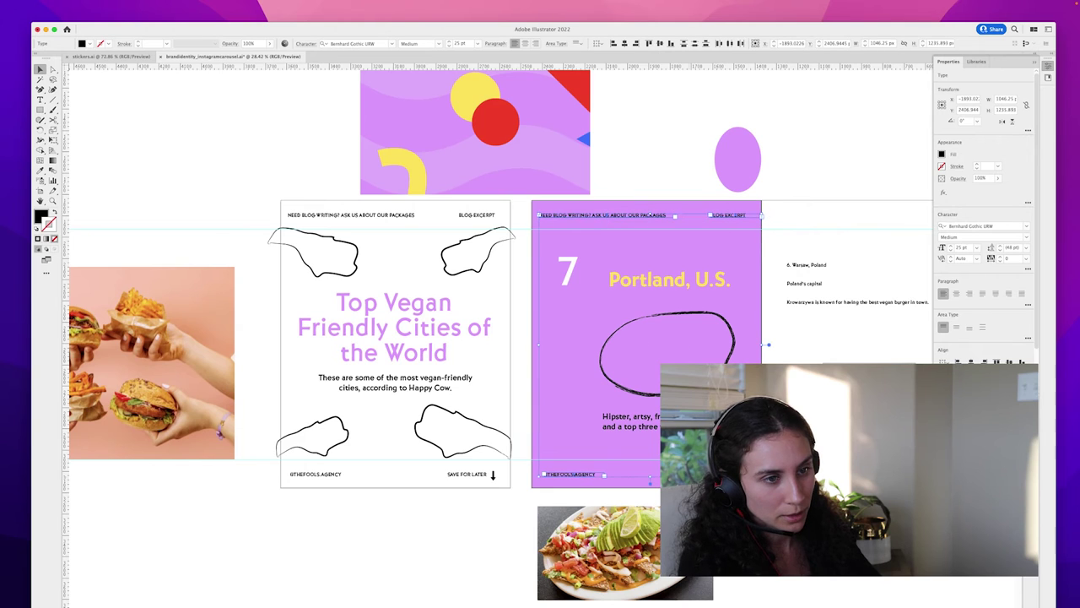
{"action": "key", "text": "i"}
{"action": "left_click", "coordinate": [736, 592]}
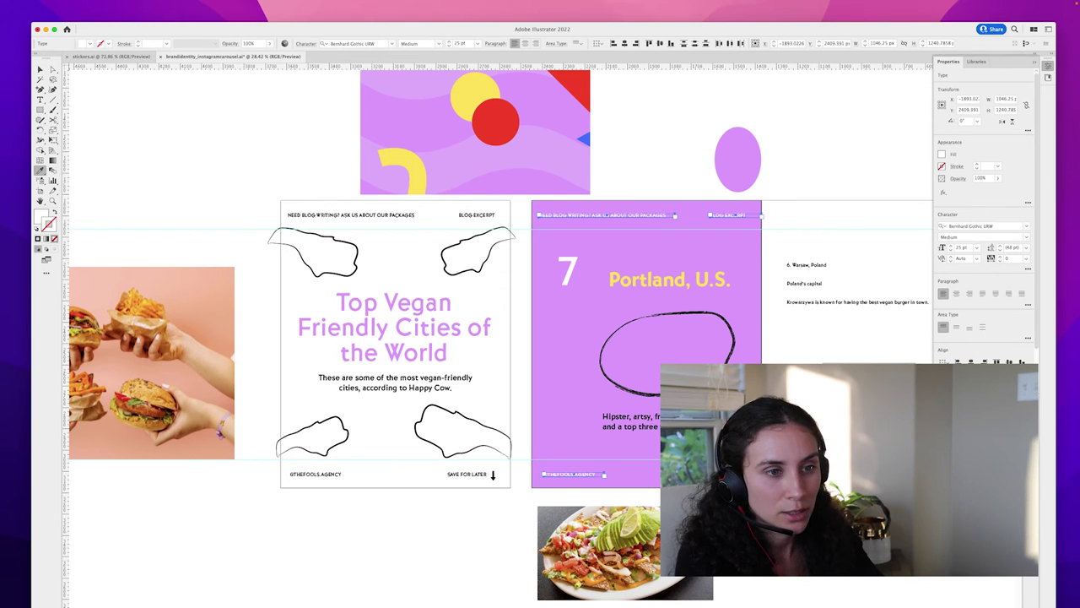
Step: Set the Portland slide's header and footer texts to the Light font weight
{"action": "left_click", "coordinate": [984, 237]}
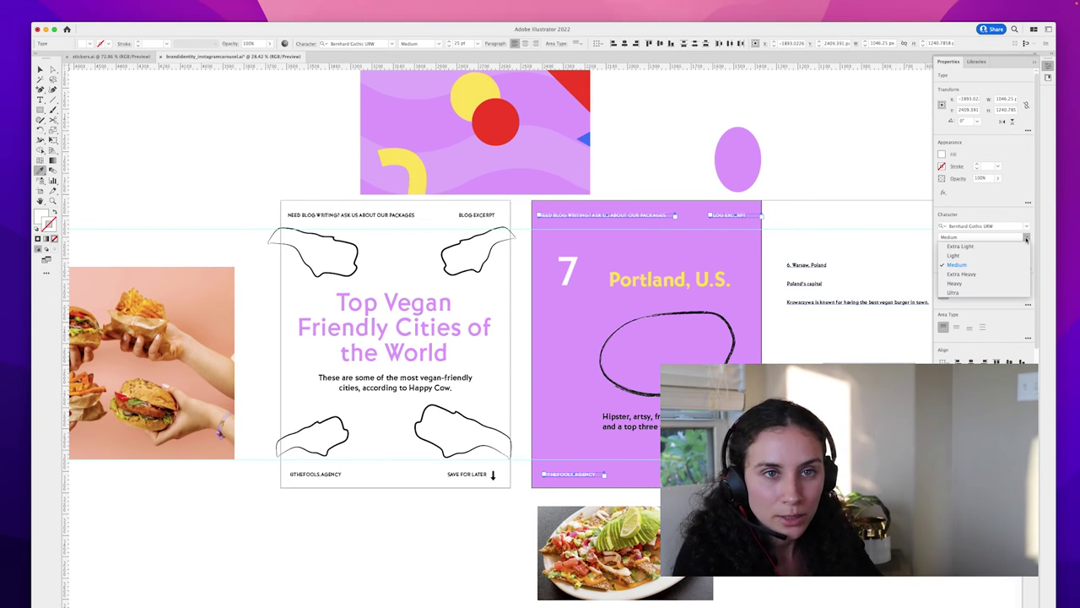
{"action": "left_click", "coordinate": [996, 257]}
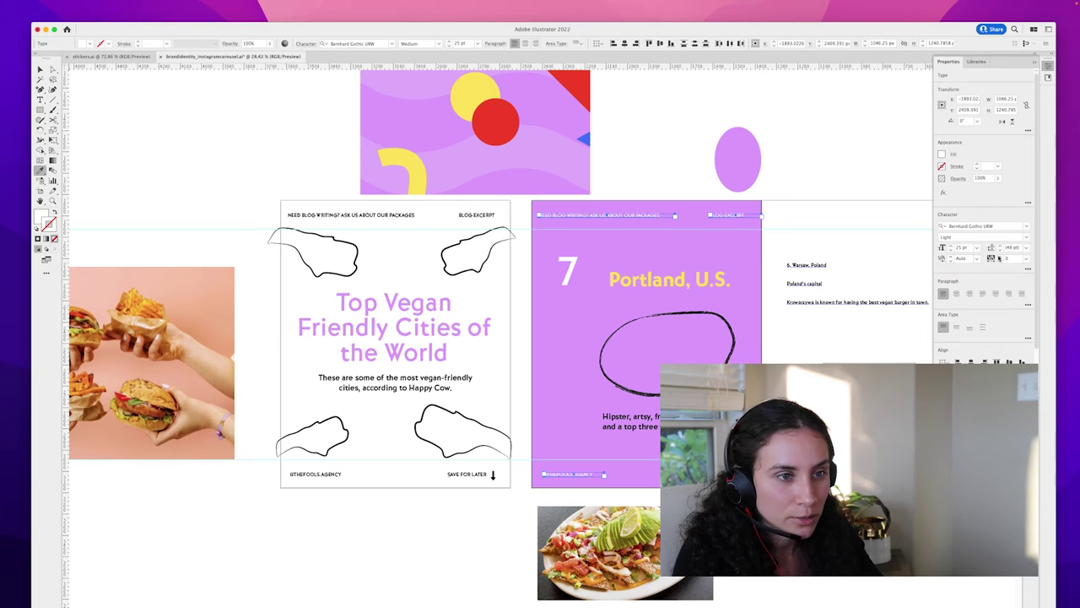
{"action": "key", "text": "v"}
{"action": "left_click", "coordinate": [627, 174]}
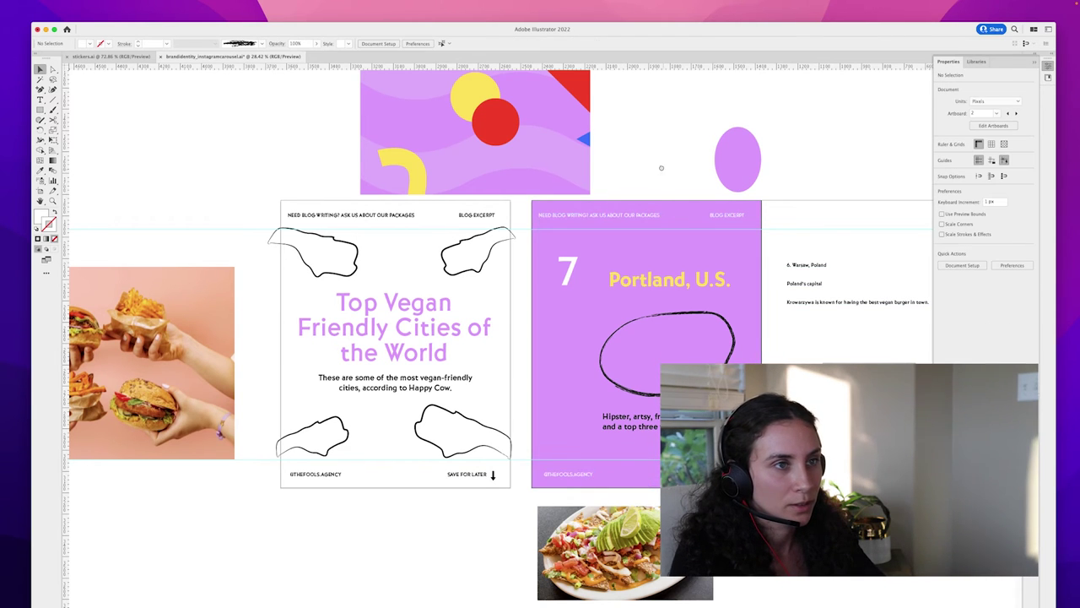
Step: Recolor the Portland description text white
{"action": "left_click_drag", "start_coordinate": [662, 169], "coordinate": [634, 147]}
{"action": "key", "text": "z"}
{"action": "mouse_move", "coordinate": [655, 314]}
{"action": "left_mouse_down"}
{"action": "mouse_move", "coordinate": [716, 315]}
{"action": "mouse_move", "coordinate": [733, 328]}
{"action": "left_mouse_up"}
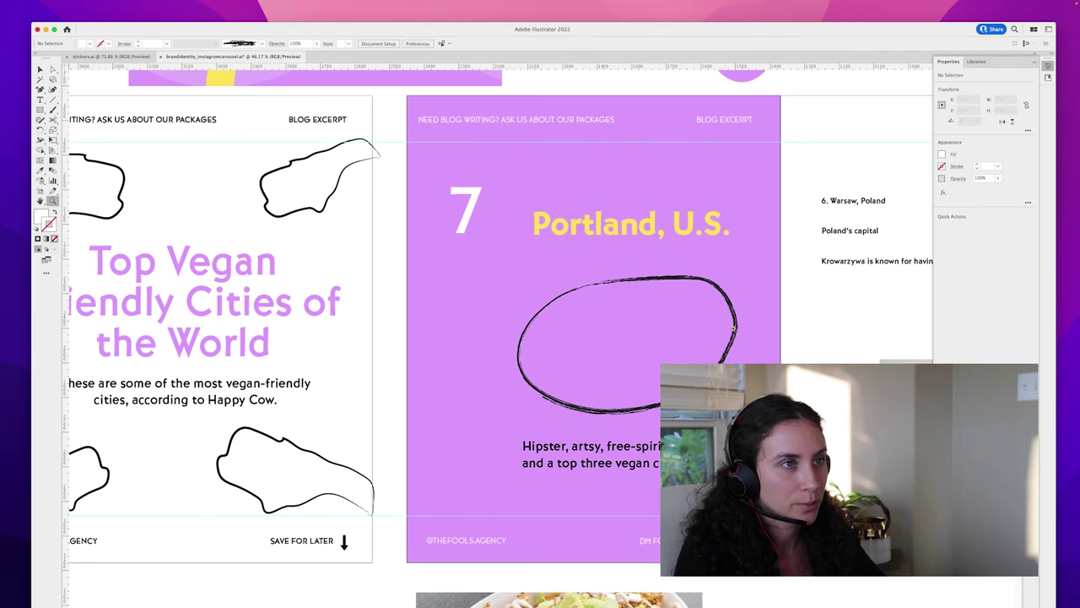
{"action": "key", "text": "v"}
{"action": "left_click", "coordinate": [632, 454]}
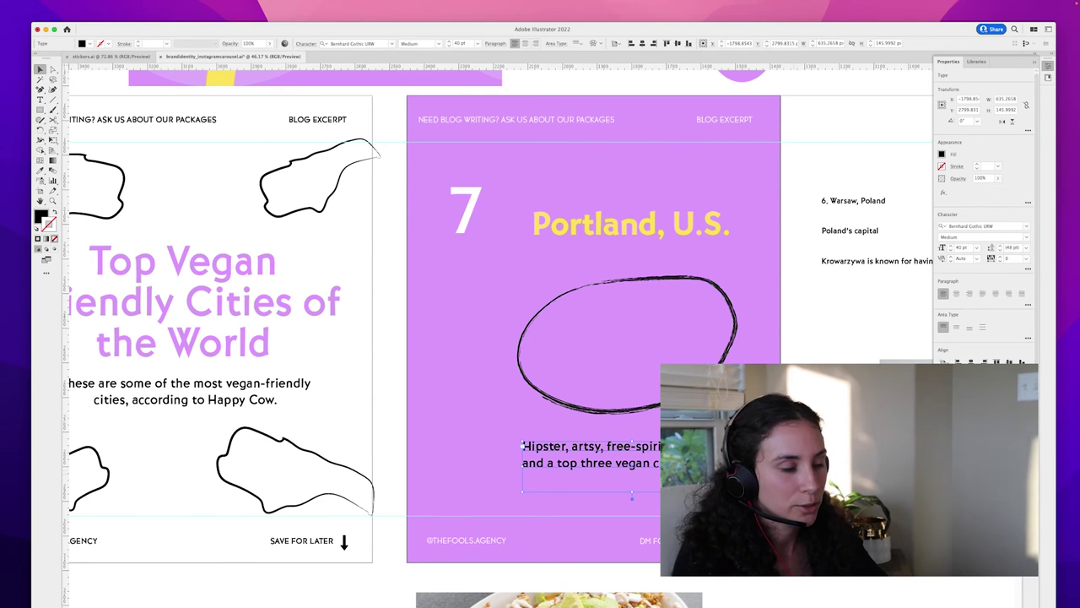
{"action": "left_click", "coordinate": [709, 540]}
{"action": "key", "text": "v"}
{"action": "left_click", "coordinate": [773, 577]}
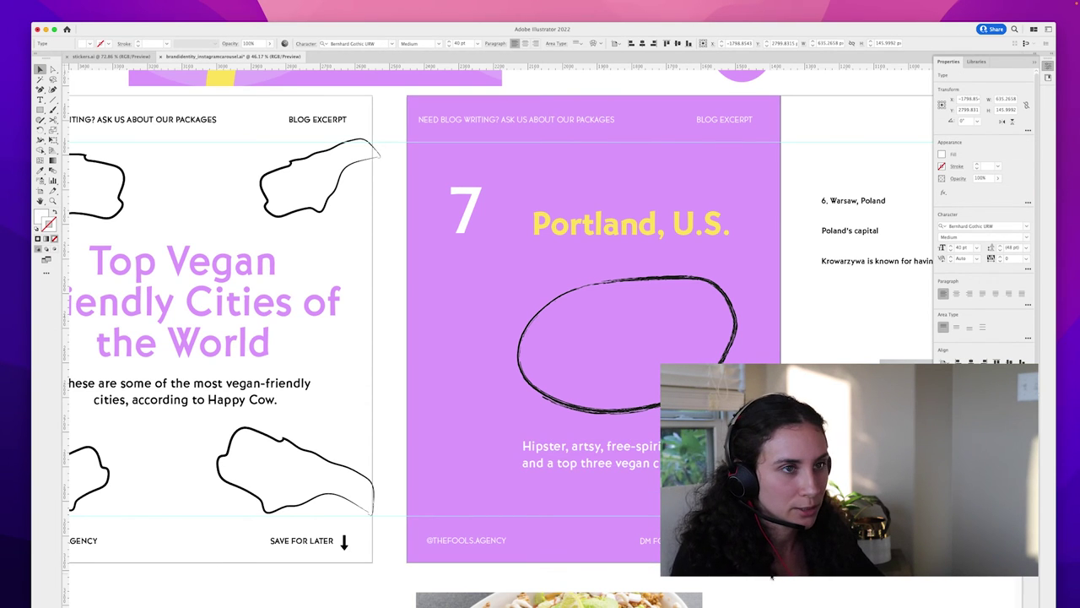
Step: Recolor the hand-drawn oval's stroke on the Portland slide magenta
{"action": "left_click", "coordinate": [720, 366]}
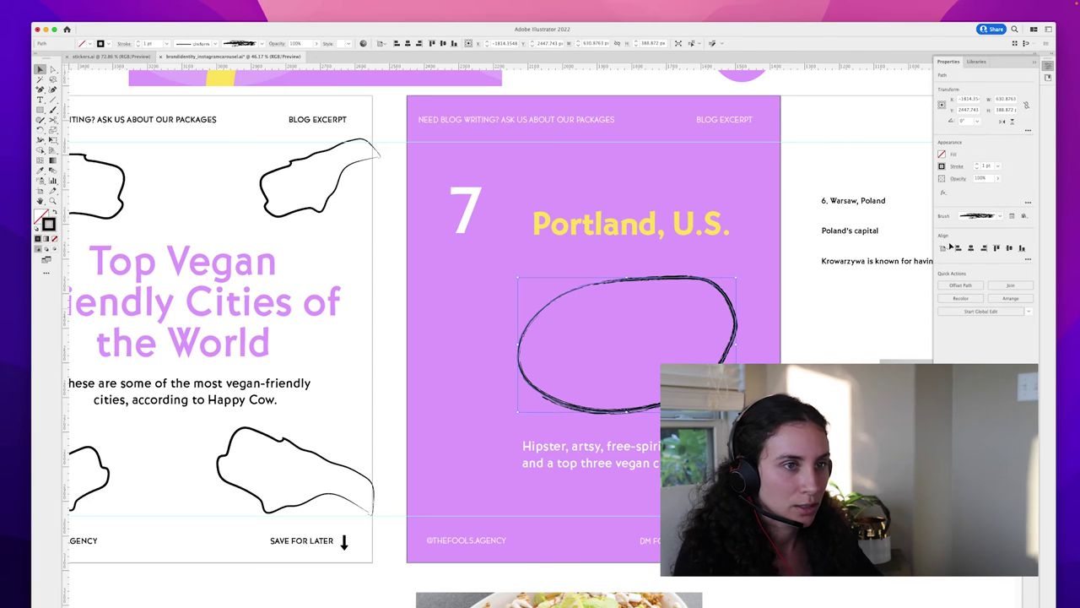
{"action": "left_click", "coordinate": [942, 166]}
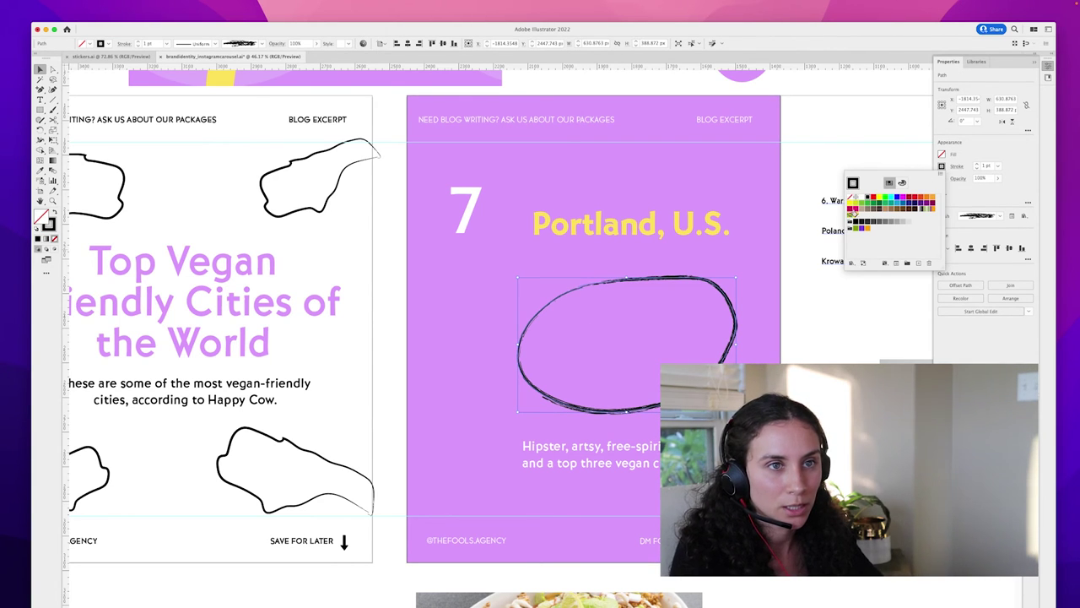
{"action": "left_click", "coordinate": [856, 210]}
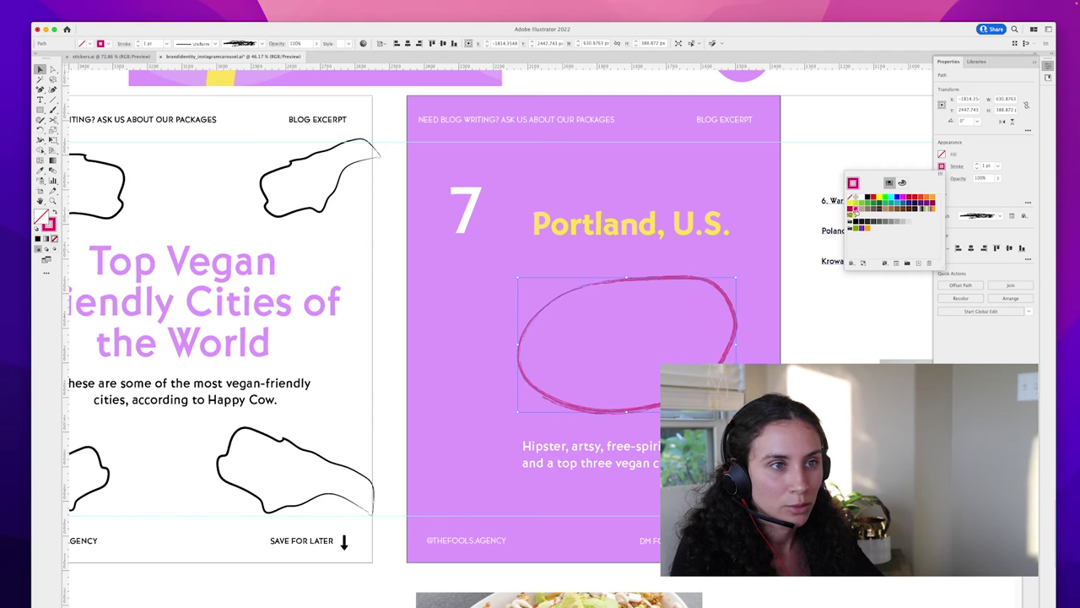
{"action": "left_click", "coordinate": [797, 347]}
{"action": "left_click", "coordinate": [798, 347]}
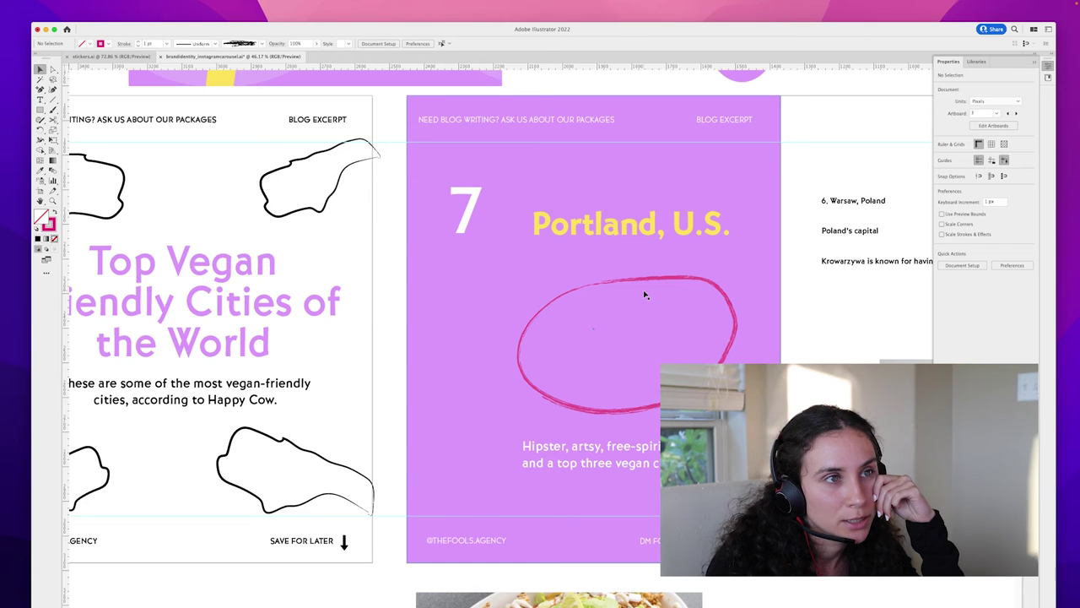
Step: Try the bluish purple C199FF as the Portland slide's background fill
{"action": "left_click", "coordinate": [608, 160]}
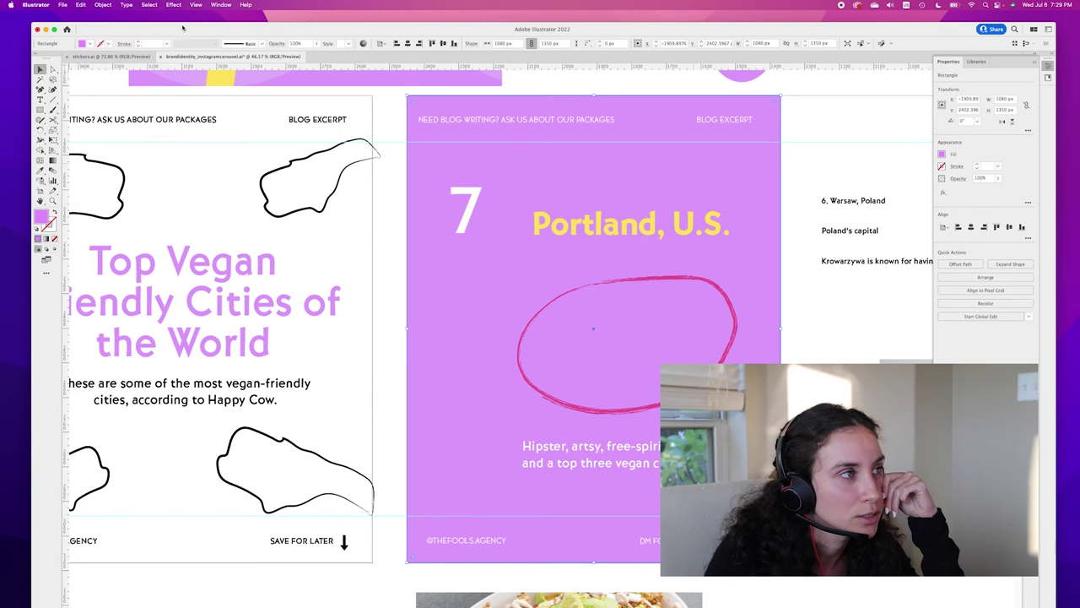
{"action": "double_click", "coordinate": [41, 216]}
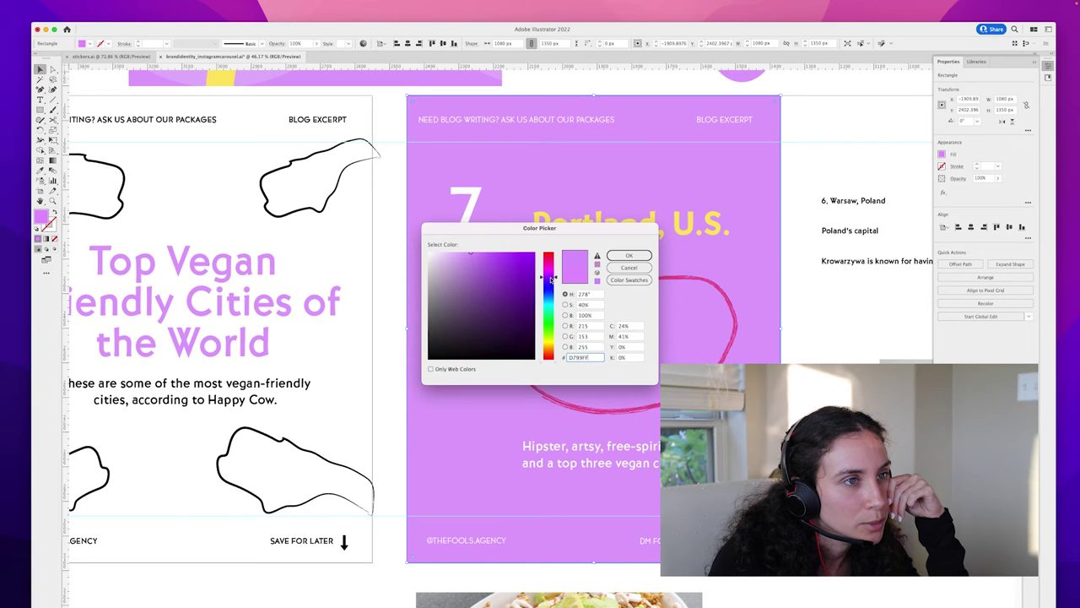
{"action": "left_click", "coordinate": [629, 255]}
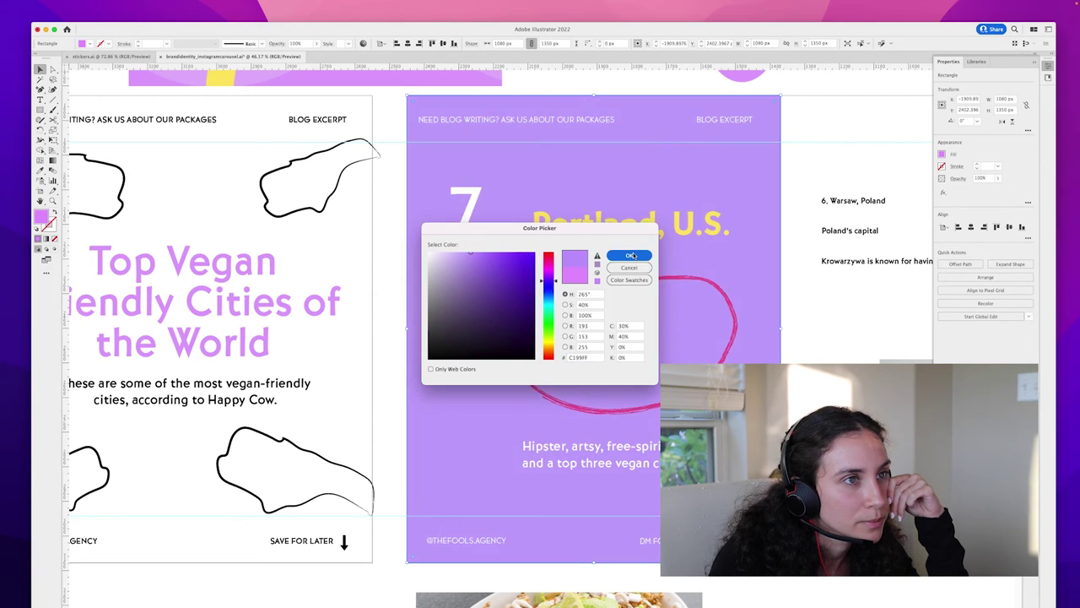
{"action": "left_click", "coordinate": [805, 296]}
{"action": "key", "text": "z"}
{"action": "key", "text": "super+z"}
Step: Fill the Portland slide's background rectangle with a deeper, more saturated purple
{"action": "left_click_drag", "start_coordinate": [806, 295], "coordinate": [785, 317]}
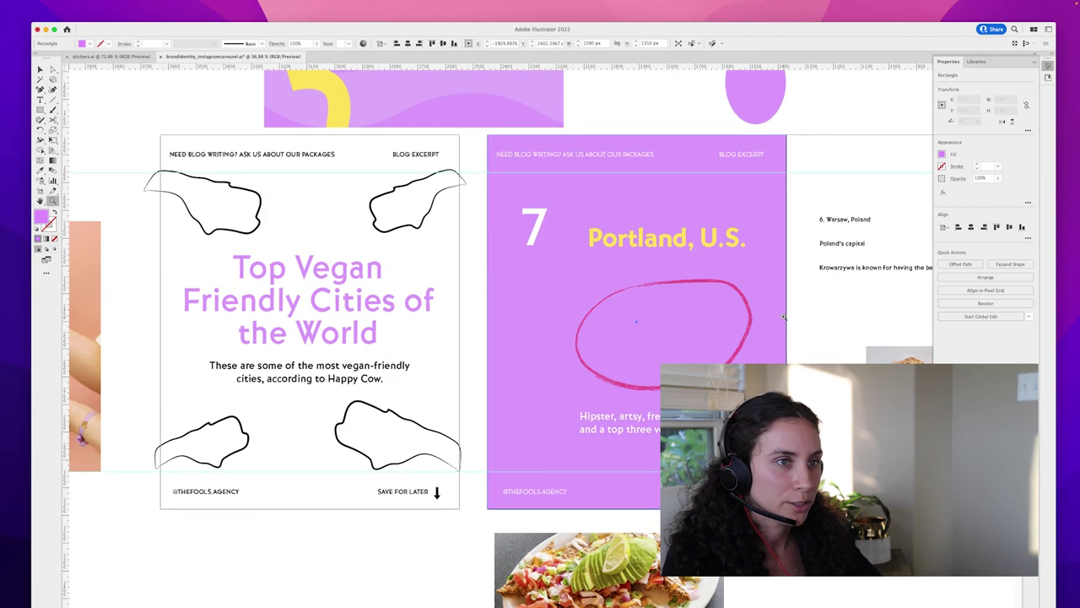
{"action": "double_click", "coordinate": [41, 217]}
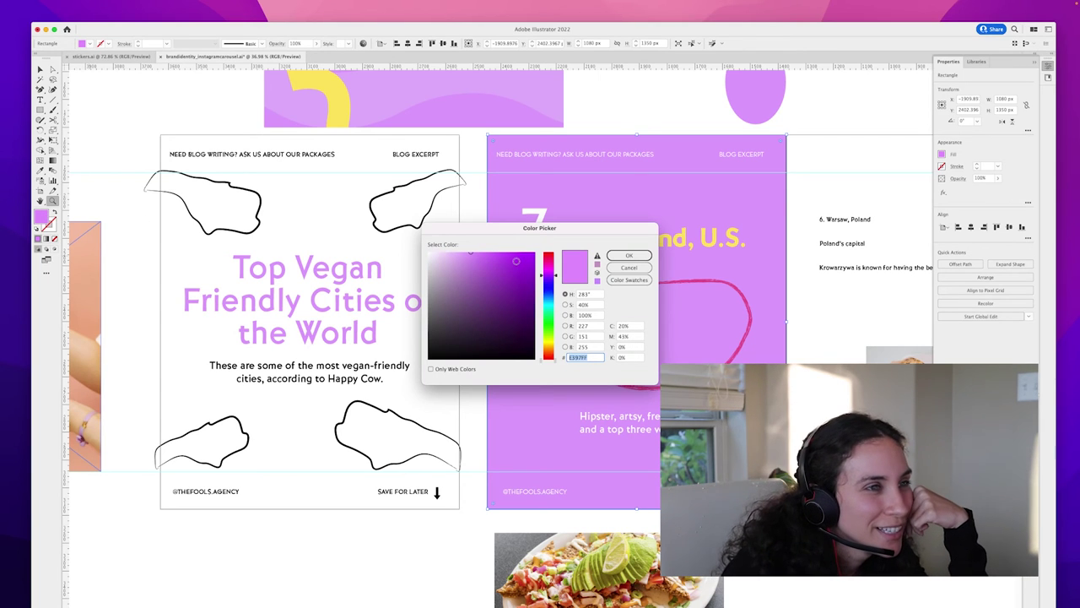
{"action": "left_click_drag", "start_coordinate": [489, 255], "coordinate": [487, 251]}
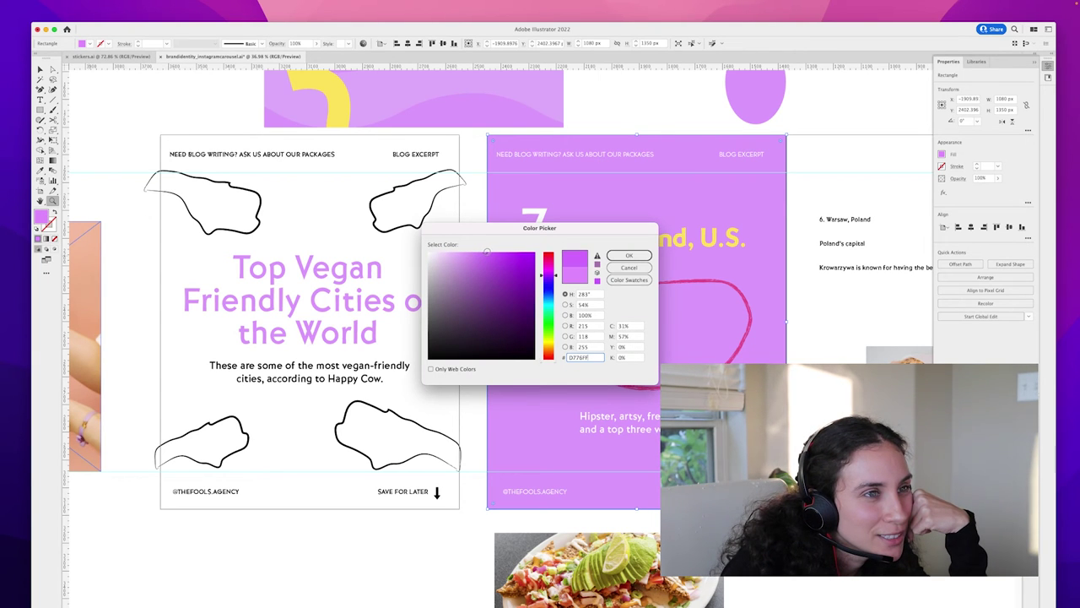
{"action": "left_click", "coordinate": [619, 253]}
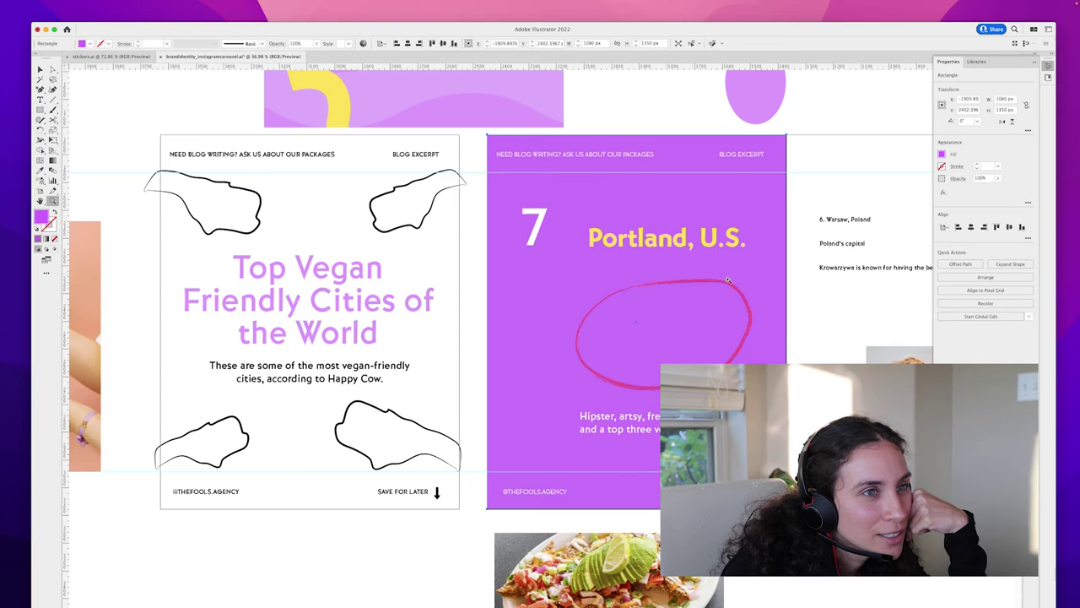
Step: Recolor the cover title with the purple sampled from the Portland slide's background
{"action": "key", "text": "super+plus"}
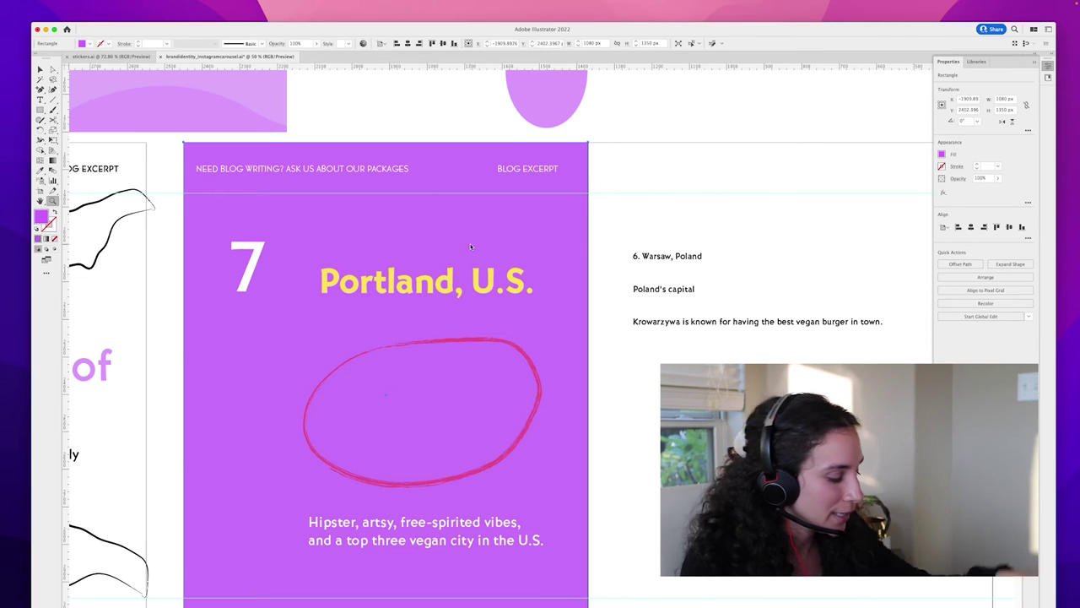
{"action": "left_click_drag", "start_coordinate": [540, 286], "coordinate": [753, 210]}
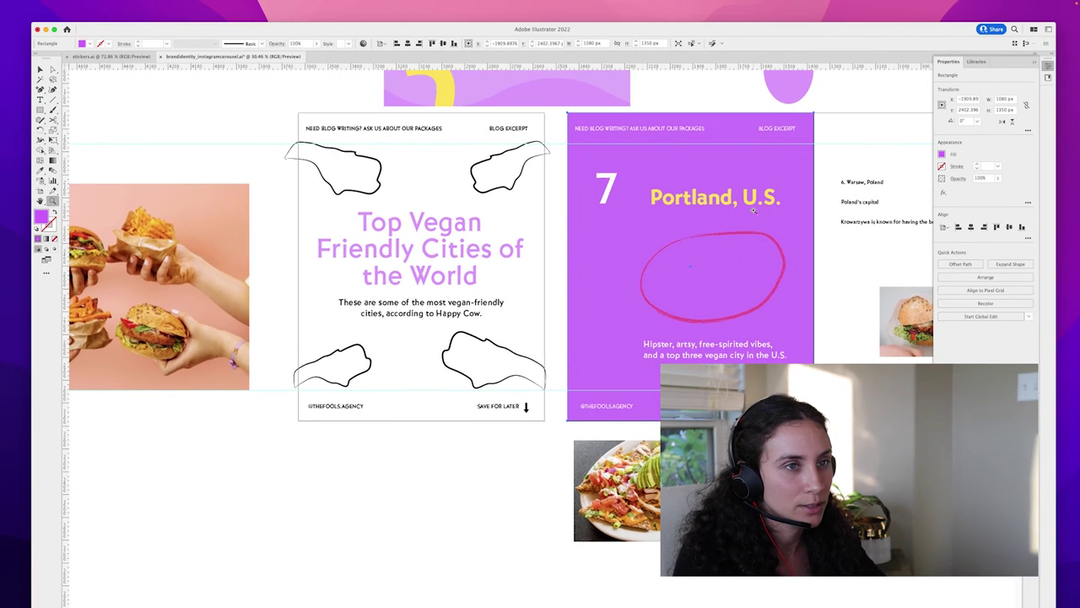
{"action": "left_click_drag", "start_coordinate": [771, 255], "coordinate": [724, 264]}
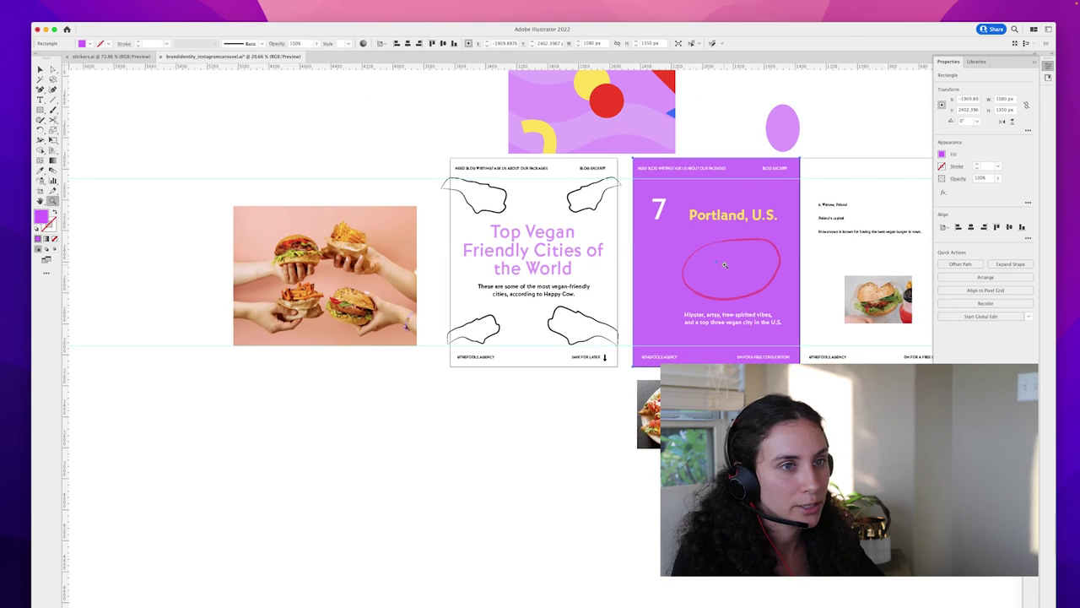
{"action": "left_click", "coordinate": [552, 248]}
{"action": "key", "text": "i"}
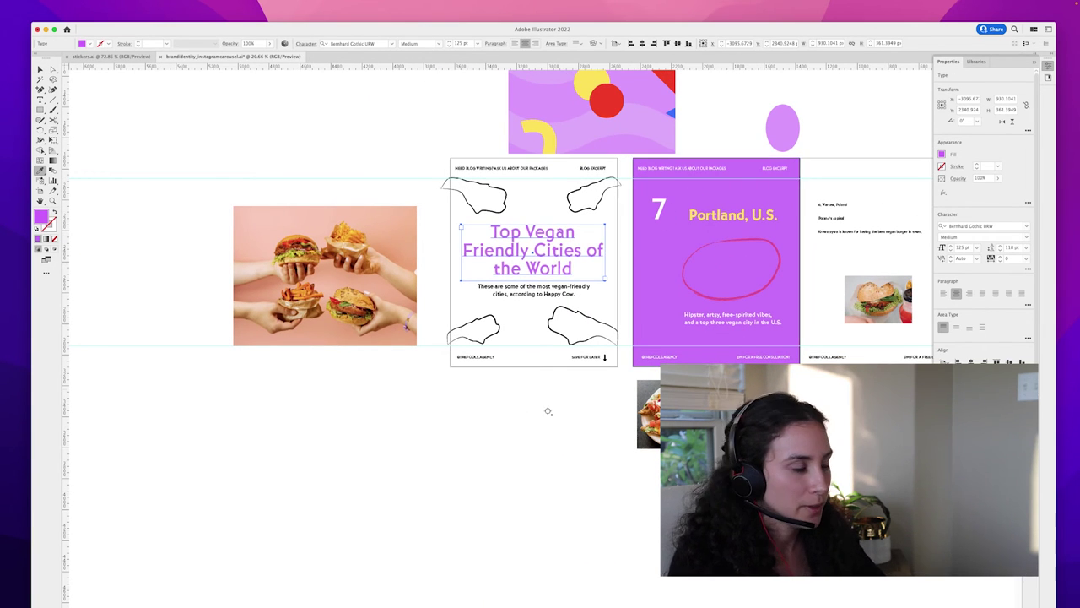
{"action": "left_click", "coordinate": [569, 413]}
Step: Move the Warsaw slide's texts and burger photo below its artboard, and shift the avocado dish photo lower
{"action": "left_click_drag", "start_coordinate": [566, 399], "coordinate": [261, 435]}
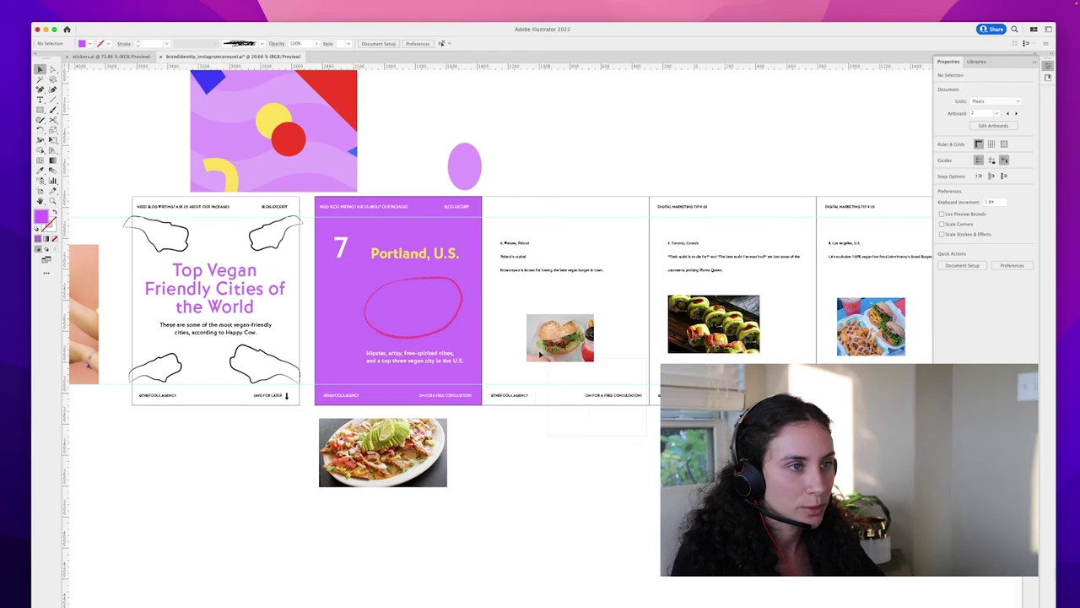
{"action": "left_click_drag", "start_coordinate": [498, 206], "coordinate": [540, 329]}
{"action": "left_click_drag", "start_coordinate": [516, 257], "coordinate": [512, 456]}
{"action": "left_click_drag", "start_coordinate": [383, 453], "coordinate": [364, 494]}
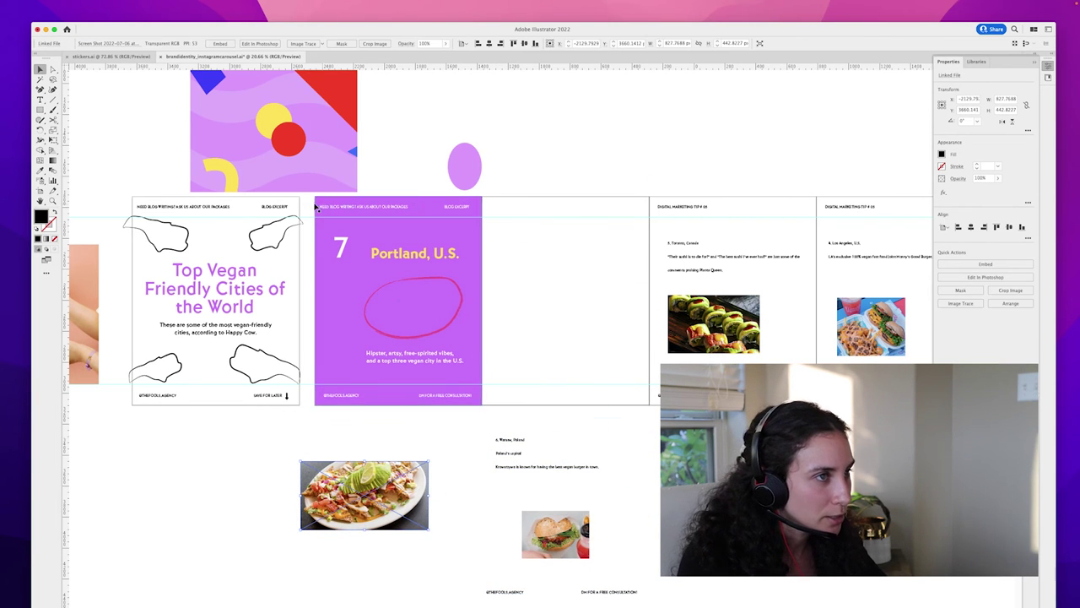
Step: Duplicate the complete Portland slide onto the emptied artboard beside it
{"action": "left_click_drag", "start_coordinate": [482, 408], "coordinate": [487, 408]}
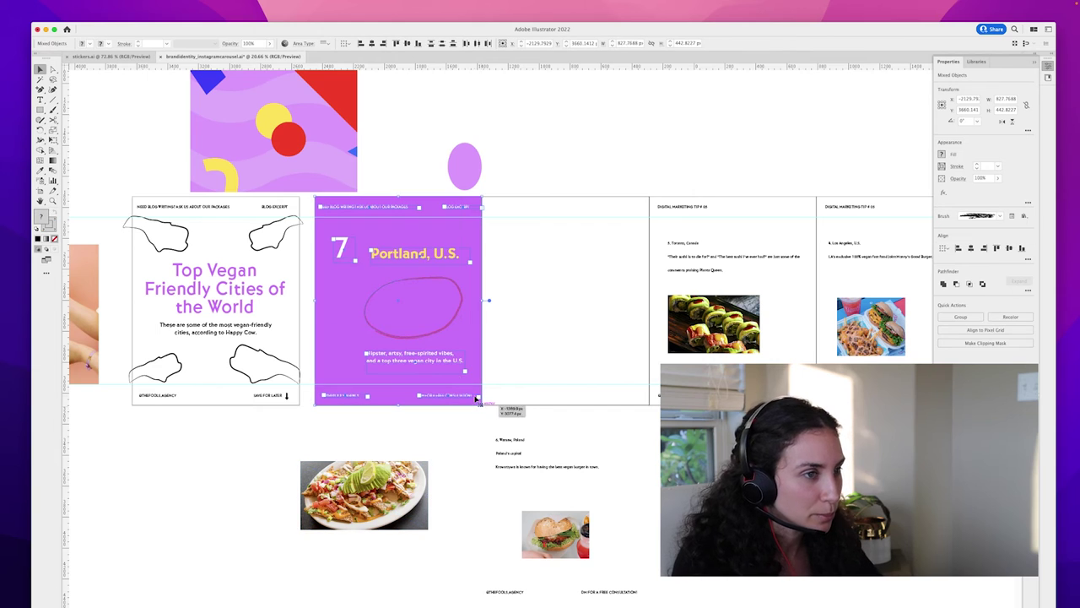
{"action": "left_click_drag", "start_coordinate": [424, 324], "coordinate": [586, 324]}
{"action": "key", "text": "z"}
{"action": "left_click_drag", "start_coordinate": [460, 179], "coordinate": [618, 214]}
{"action": "key", "text": "v"}
{"action": "left_click", "coordinate": [616, 145]}
Step: Delete the duplicated slide's background and stretch the Portland background rectangle across the remaining slides
{"action": "key", "text": "z"}
{"action": "left_click_drag", "start_coordinate": [702, 160], "coordinate": [441, 211]}
{"action": "scroll", "coordinate": [596, 280], "scroll_direction": "down", "scroll_amount": 5}
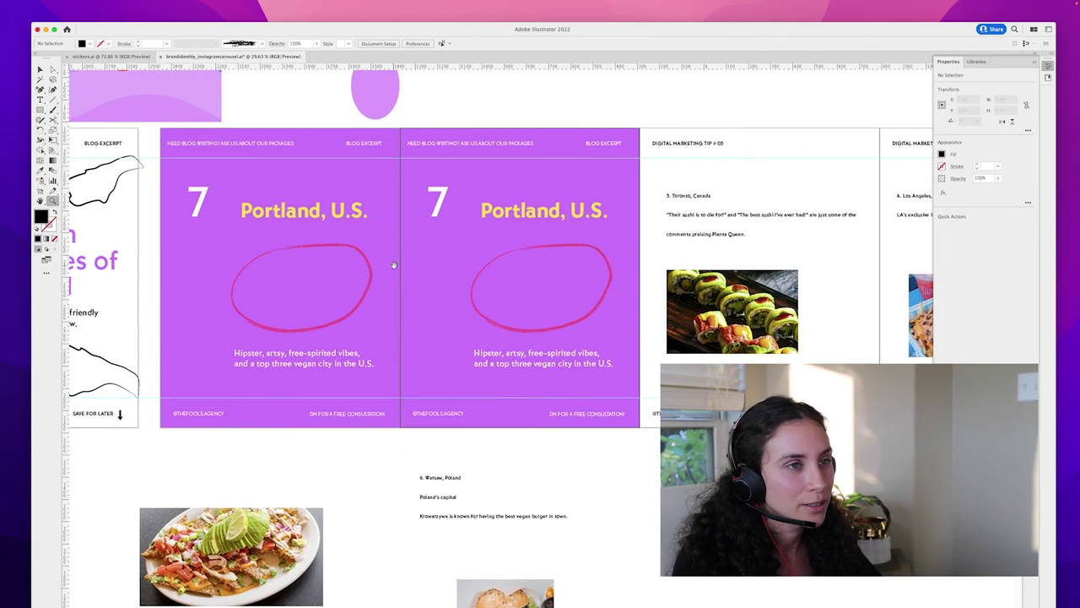
{"action": "scroll", "coordinate": [410, 278], "scroll_direction": "right", "scroll_amount": 3}
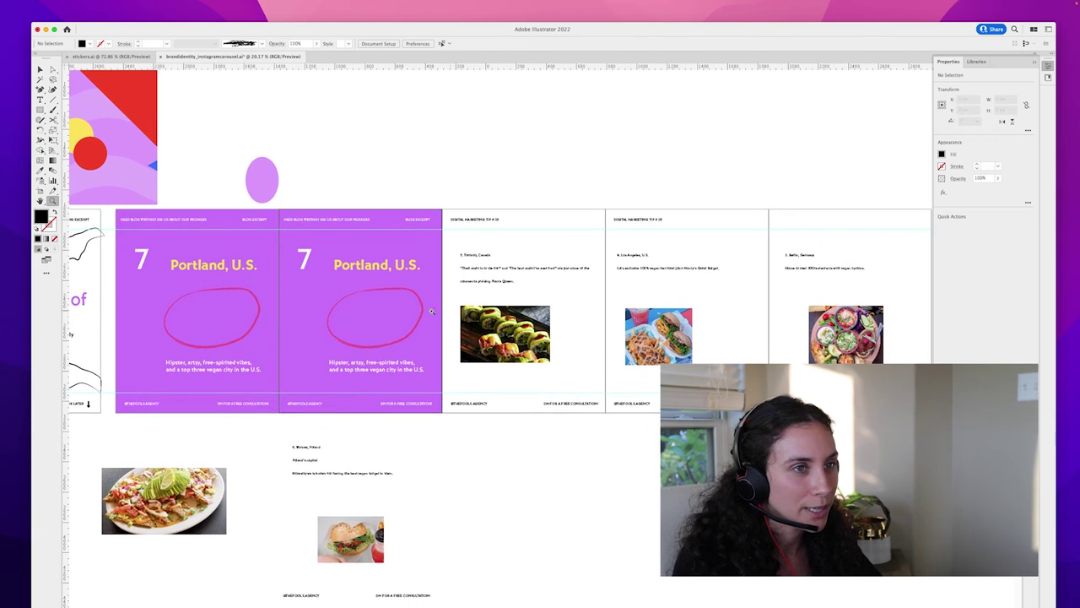
{"action": "scroll", "coordinate": [377, 314], "scroll_direction": "down", "scroll_amount": 5}
{"action": "left_click", "coordinate": [377, 313]}
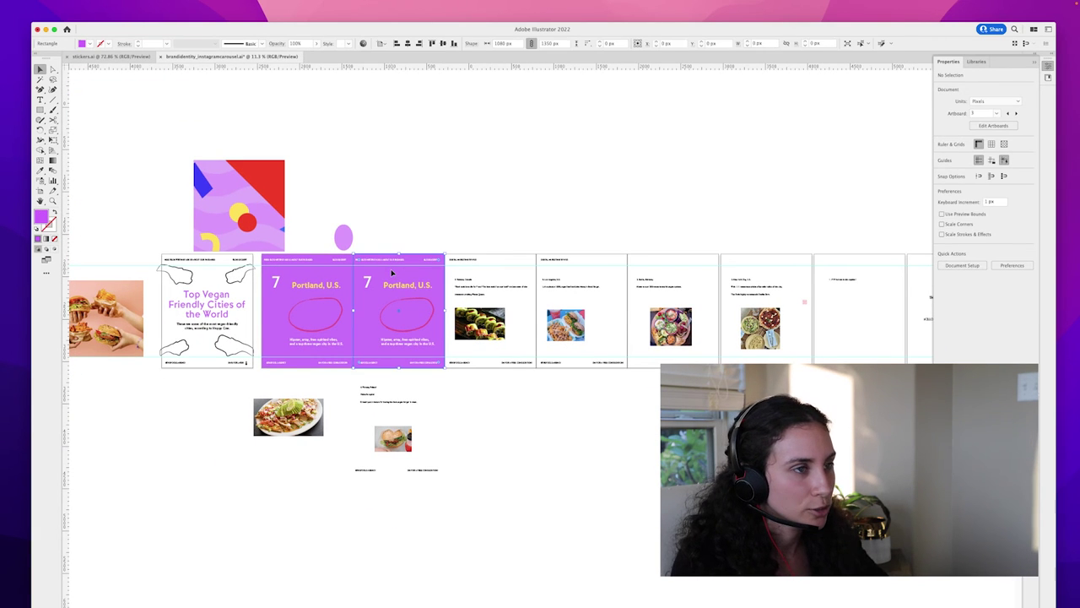
{"action": "key", "text": "Delete"}
{"action": "left_click", "coordinate": [348, 310]}
{"action": "left_click_drag", "start_coordinate": [353, 310], "coordinate": [651, 311]}
{"action": "scroll", "coordinate": [839, 323], "scroll_direction": "right", "scroll_amount": 4}
Step: Lock the stretched purple background rectangle
{"action": "left_click", "coordinate": [1048, 65]}
{"action": "left_click", "coordinate": [1031, 230]}
{"action": "left_click", "coordinate": [1032, 206]}
{"action": "left_click", "coordinate": [938, 273]}
Step: Change the duplicated slide's number to 6 and its title to "Warsaw, Poland"
{"action": "left_click_drag", "start_coordinate": [301, 401], "coordinate": [763, 333]}
{"action": "scroll", "coordinate": [502, 253], "scroll_direction": "up", "scroll_amount": 5}
{"action": "double_click", "coordinate": [423, 109]}
{"action": "type", "text": "6"}
{"action": "left_click_drag", "start_coordinate": [666, 125], "coordinate": [486, 125]}
{"action": "key", "text": "BackSpace"}
{"action": "type", "text": "Warsaw, Polamd"}
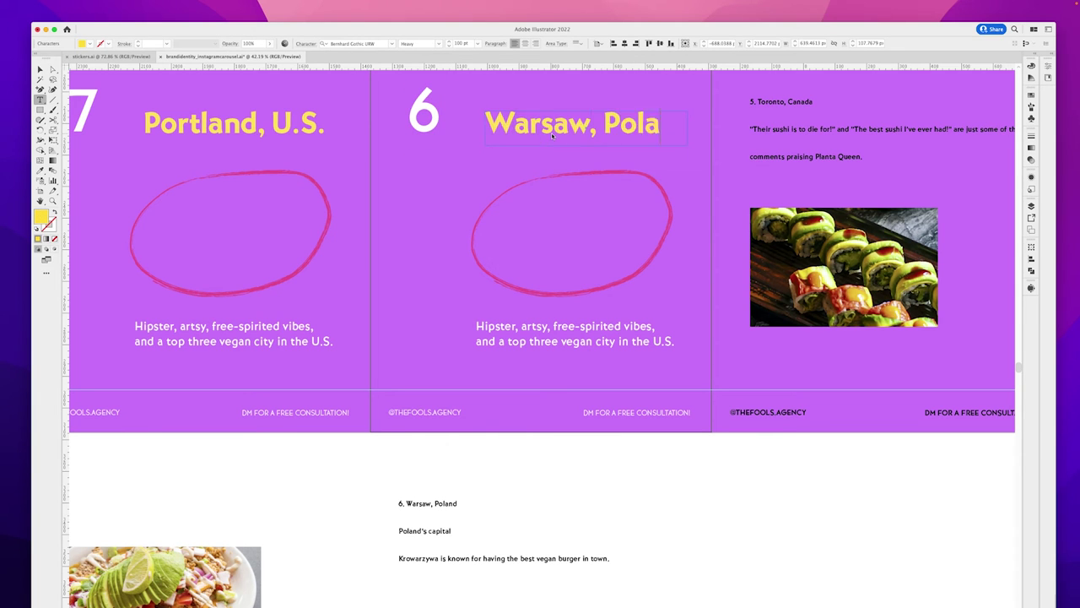
{"action": "key", "text": "BackSpace"}
{"action": "key", "text": "BackSpace"}
{"action": "type", "text": "nd"}
{"action": "key", "text": "Escape"}
Step: Try to paste the Krowarzywa sentence from the loose notes over the Warsaw slide's description
{"action": "left_click_drag", "start_coordinate": [611, 558], "coordinate": [398, 558]}
{"action": "key", "text": "ctrl+c"}
{"action": "left_click_drag", "start_coordinate": [675, 342], "coordinate": [458, 321]}
{"action": "key", "text": "ctrl+v"}
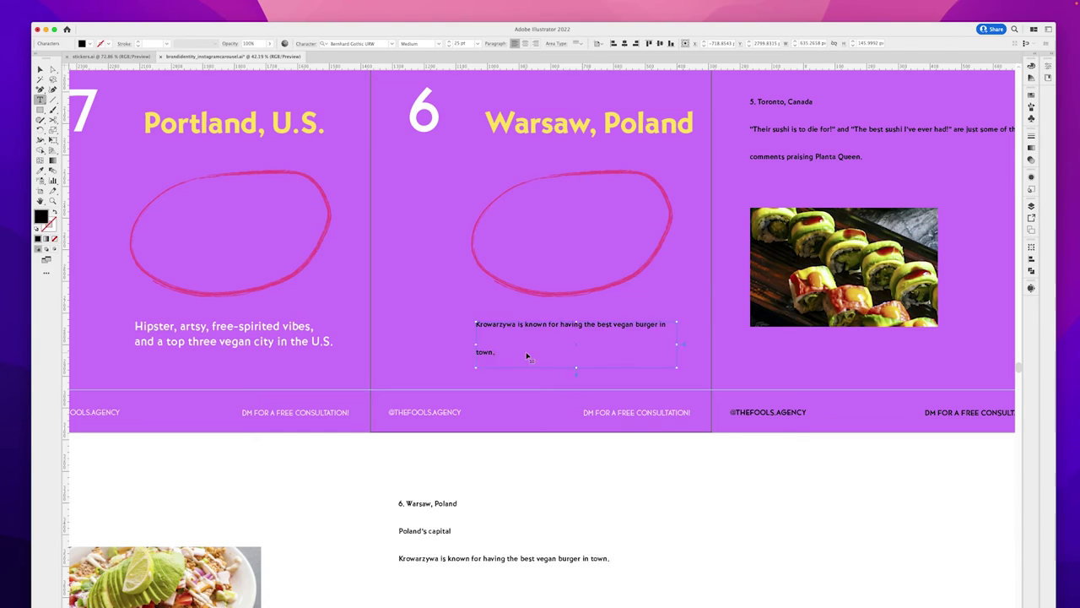
{"action": "key", "text": "ctrl+z"}
Step: Replace the Warsaw slide's description with "Krowarzywa is known for having the best vegan burger in town."
{"action": "left_click_drag", "start_coordinate": [612, 558], "coordinate": [568, 558]}
{"action": "left_click_drag", "start_coordinate": [675, 341], "coordinate": [463, 326]}
{"action": "type", "text": "Kro"}
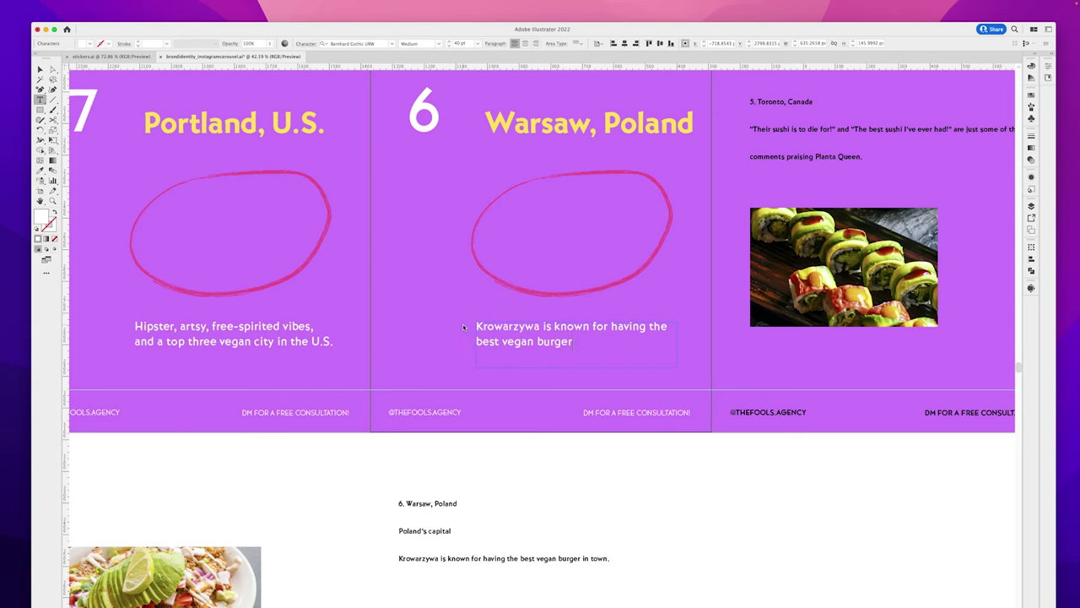
{"action": "type", "text": "wn."}
{"action": "key", "text": "Escape"}
Step: Place the burger photo at the Warsaw slide's oval and the avocado dish photo at the Portland slide's oval
{"action": "left_click", "coordinate": [425, 504]}
{"action": "left_click_drag", "start_coordinate": [422, 482], "coordinate": [329, 474]}
{"action": "left_click", "coordinate": [461, 468]}
{"action": "key", "text": "z"}
{"action": "left_click_drag", "start_coordinate": [511, 395], "coordinate": [567, 370]}
{"action": "key", "text": "v"}
{"action": "left_click_drag", "start_coordinate": [504, 502], "coordinate": [535, 242]}
{"action": "left_click_drag", "start_coordinate": [283, 458], "coordinate": [339, 244]}
{"action": "left_click_drag", "start_coordinate": [794, 453], "coordinate": [588, 465]}
{"action": "left_click", "coordinate": [588, 465]}
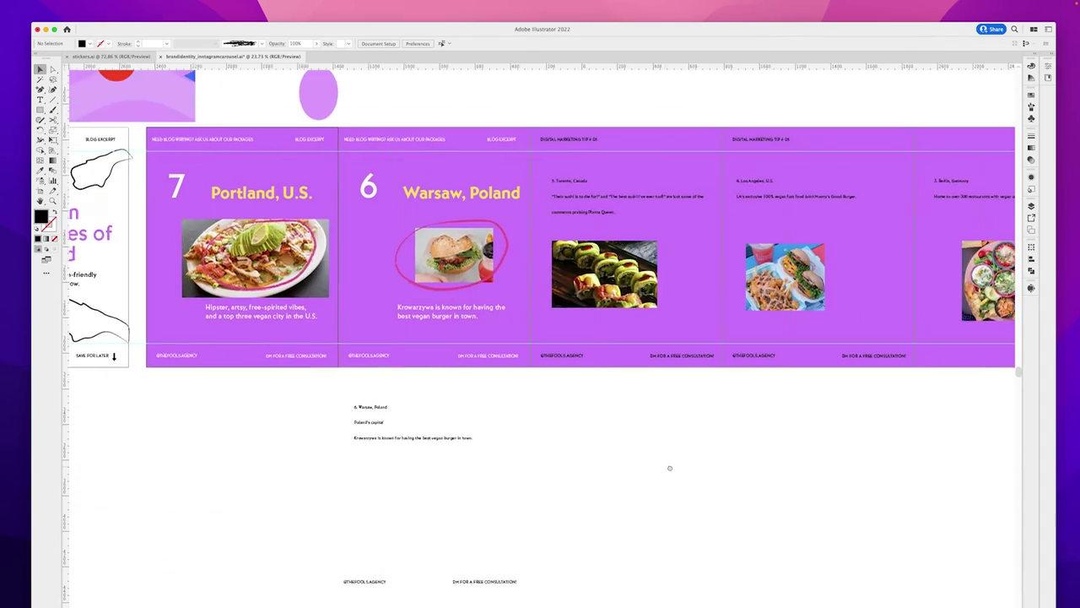
Step: Move the Toronto notes and sushi photo below their artboard
{"action": "key", "text": "z"}
{"action": "left_click_drag", "start_coordinate": [316, 258], "coordinate": [354, 259]}
{"action": "scroll", "coordinate": [354, 259], "scroll_direction": "left", "scroll_amount": 5}
{"action": "scroll", "coordinate": [433, 294], "scroll_direction": "up", "scroll_amount": 2}
{"action": "left_click_drag", "start_coordinate": [509, 236], "coordinate": [509, 565]}
{"action": "left_click_drag", "start_coordinate": [486, 300], "coordinate": [784, 519]}
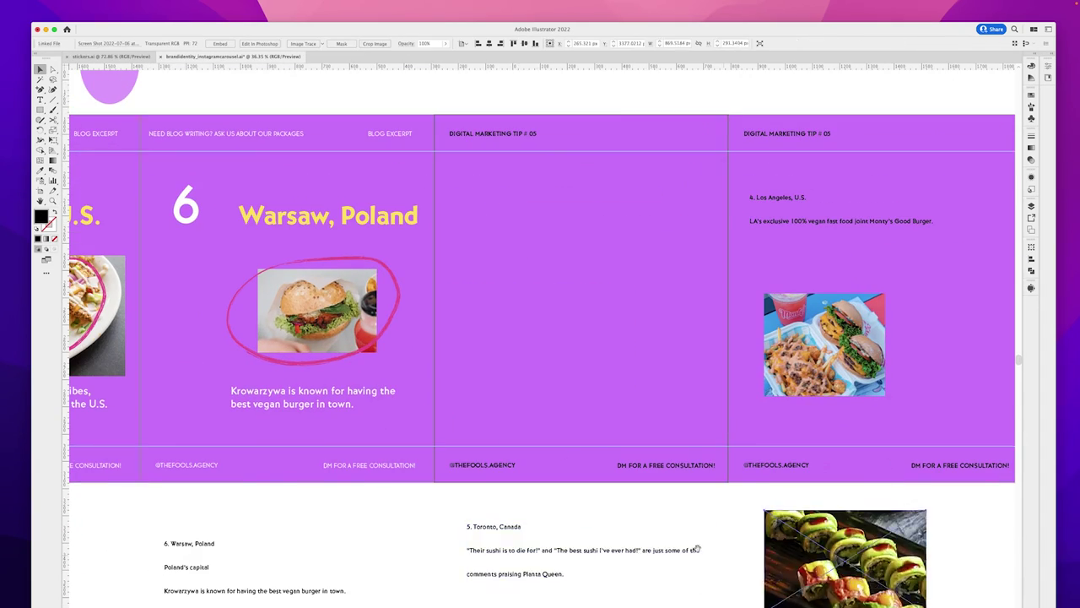
{"action": "scroll", "coordinate": [783, 519], "scroll_direction": "down", "scroll_amount": 4}
{"action": "left_click_drag", "start_coordinate": [779, 396], "coordinate": [470, 498]}
Step: Delete the Toronto slide's black header and footer texts and duplicate the Warsaw slide's content onto it
{"action": "scroll", "coordinate": [647, 306], "scroll_direction": "left", "scroll_amount": 6}
{"action": "key", "text": "z"}
{"action": "left_click_drag", "start_coordinate": [606, 309], "coordinate": [563, 306]}
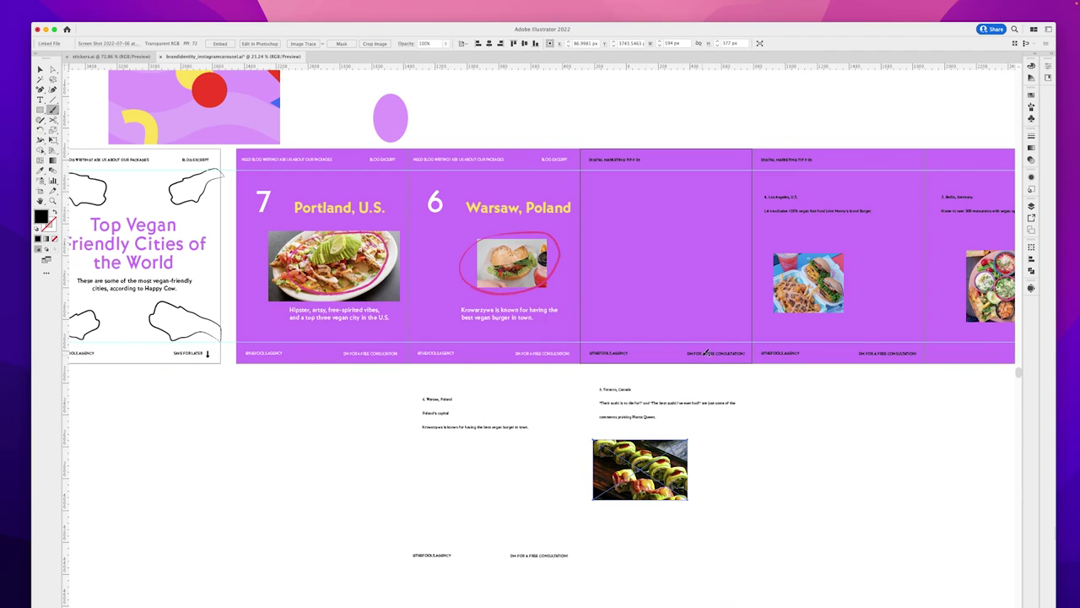
{"action": "left_click", "coordinate": [616, 160]}
{"action": "left_click", "coordinate": [608, 353], "text": "shift"}
{"action": "left_click", "coordinate": [715, 353], "text": "shift"}
{"action": "key", "text": "Delete"}
{"action": "left_click_drag", "start_coordinate": [572, 365], "coordinate": [609, 164]}
Step: Move the Los Angeles notes and food photo below their artboard
{"action": "left_click", "coordinate": [801, 444]}
{"action": "left_click_drag", "start_coordinate": [801, 444], "coordinate": [541, 430]}
{"action": "left_click_drag", "start_coordinate": [596, 314], "coordinate": [518, 208]}
{"action": "left_click_drag", "start_coordinate": [518, 209], "coordinate": [518, 423]}
{"action": "left_click", "coordinate": [549, 303]}
Step: Duplicate the Warsaw content onto the Los Angeles slide and nudge the copied content left
{"action": "left_click_drag", "start_coordinate": [351, 132], "coordinate": [545, 148]}
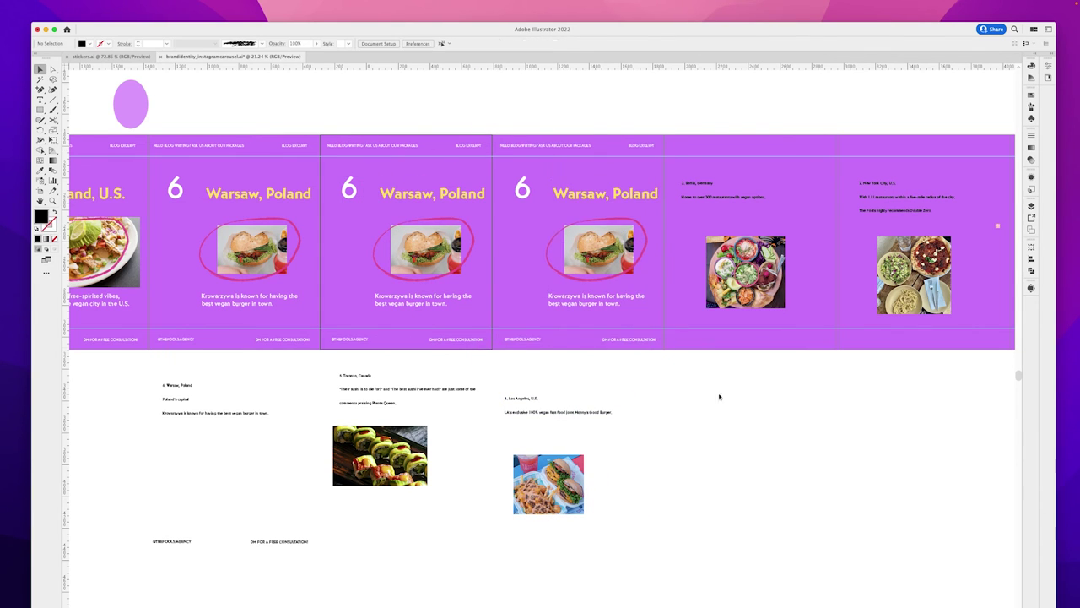
{"action": "key", "text": "shift+Left"}
{"action": "left_click_drag", "start_coordinate": [362, 118], "coordinate": [477, 360]}
{"action": "key", "text": "shift+Left"}
{"action": "left_click", "coordinate": [678, 408]}
Step: Move the Berlin notes and photo below their artboard and duplicate the Warsaw content onto that slide
{"action": "key", "text": "z"}
{"action": "left_click_drag", "start_coordinate": [678, 409], "coordinate": [473, 292]}
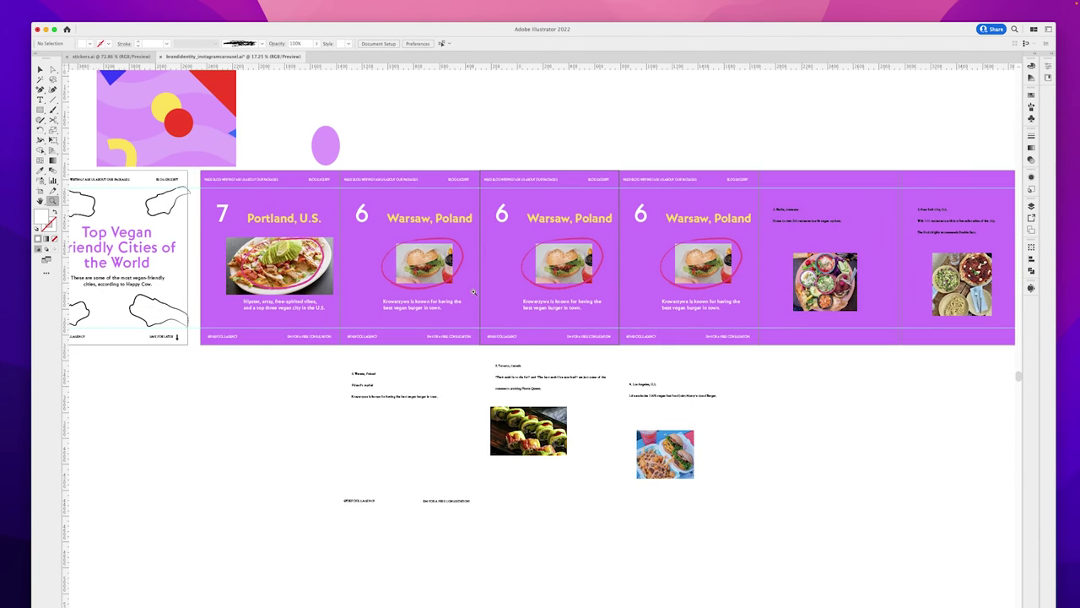
{"action": "left_click_drag", "start_coordinate": [685, 284], "coordinate": [807, 332]}
{"action": "left_click_drag", "start_coordinate": [806, 332], "coordinate": [549, 211]}
{"action": "key", "text": "v"}
{"action": "left_click_drag", "start_coordinate": [533, 301], "coordinate": [532, 528]}
{"action": "left_click_drag", "start_coordinate": [409, 414], "coordinate": [456, 189]}
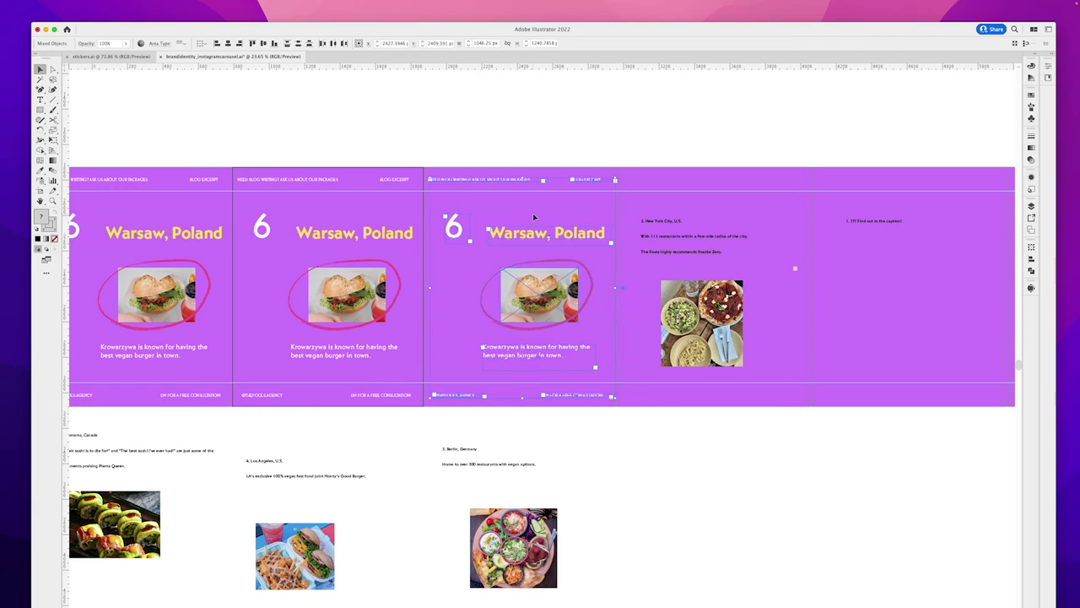
{"action": "left_click", "coordinate": [532, 213]}
Step: Move the New York City notes and photo below their artboard and duplicate the Warsaw content onto that slide
{"action": "scroll", "coordinate": [649, 379], "scroll_direction": "right", "scroll_amount": 3}
{"action": "left_click_drag", "start_coordinate": [644, 342], "coordinate": [583, 184]}
{"action": "left_click_drag", "start_coordinate": [582, 267], "coordinate": [582, 489]}
{"action": "left_click_drag", "start_coordinate": [465, 361], "coordinate": [313, 93]}
{"action": "left_click_drag", "start_coordinate": [344, 147], "coordinate": [539, 147]}
{"action": "left_click", "coordinate": [622, 354]}
Step: Move the "Find out in the caption!" text lower on the slide for city number 1
{"action": "scroll", "coordinate": [622, 355], "scroll_direction": "right", "scroll_amount": 4}
{"action": "left_click_drag", "start_coordinate": [579, 195], "coordinate": [589, 241]}
{"action": "left_click", "coordinate": [567, 463]}
Step: Change the Toronto slide's number to 5 and its title to "Toronto, Canada"
{"action": "scroll", "coordinate": [567, 464], "scroll_direction": "left", "scroll_amount": 5}
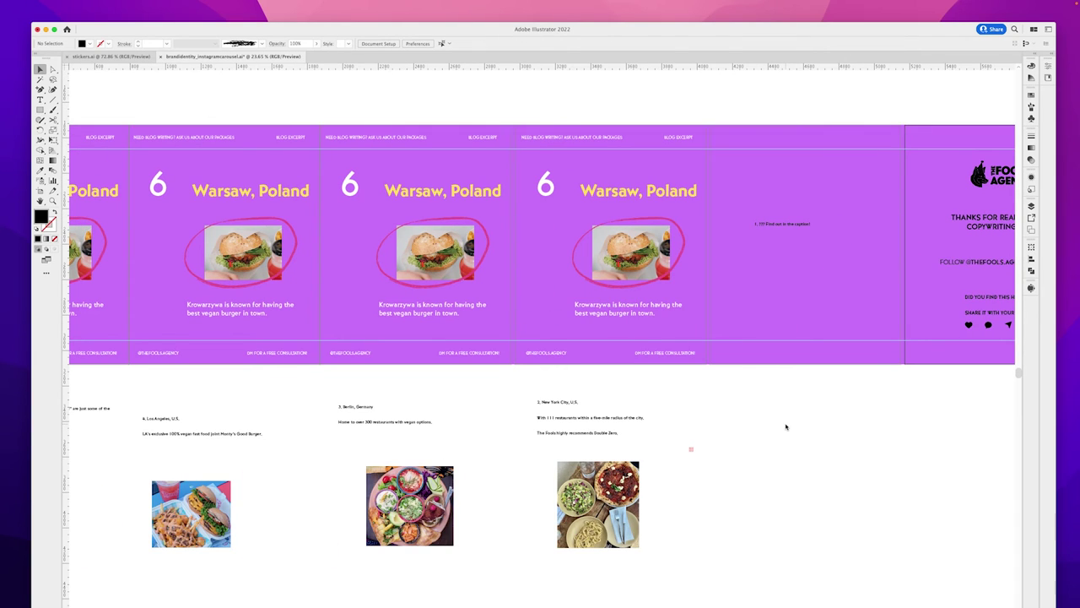
{"action": "scroll", "coordinate": [786, 427], "scroll_direction": "left", "scroll_amount": 8}
{"action": "scroll", "coordinate": [714, 425], "scroll_direction": "right", "scroll_amount": 3}
{"action": "key", "text": "z"}
{"action": "left_click_drag", "start_coordinate": [641, 242], "coordinate": [503, 126]}
{"action": "scroll", "coordinate": [679, 150], "scroll_direction": "down", "scroll_amount": 3, "text": "alt"}
{"action": "double_click", "coordinate": [458, 113]}
{"action": "type", "text": "5Toronto, Canada"}
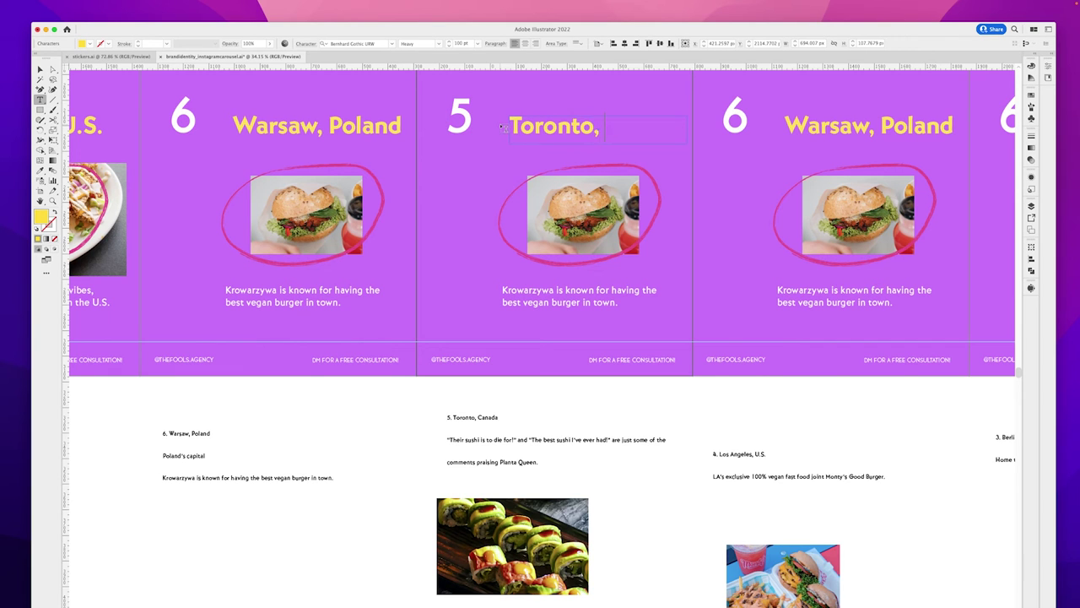
Step: Nudge the "Toronto, Canada" title up 2 px to align it with the horizontal guide at the number 5's baseline
{"action": "key", "text": "super+shift+a"}
{"action": "key", "text": "z"}
{"action": "left_click_drag", "start_coordinate": [494, 106], "coordinate": [704, 142]}
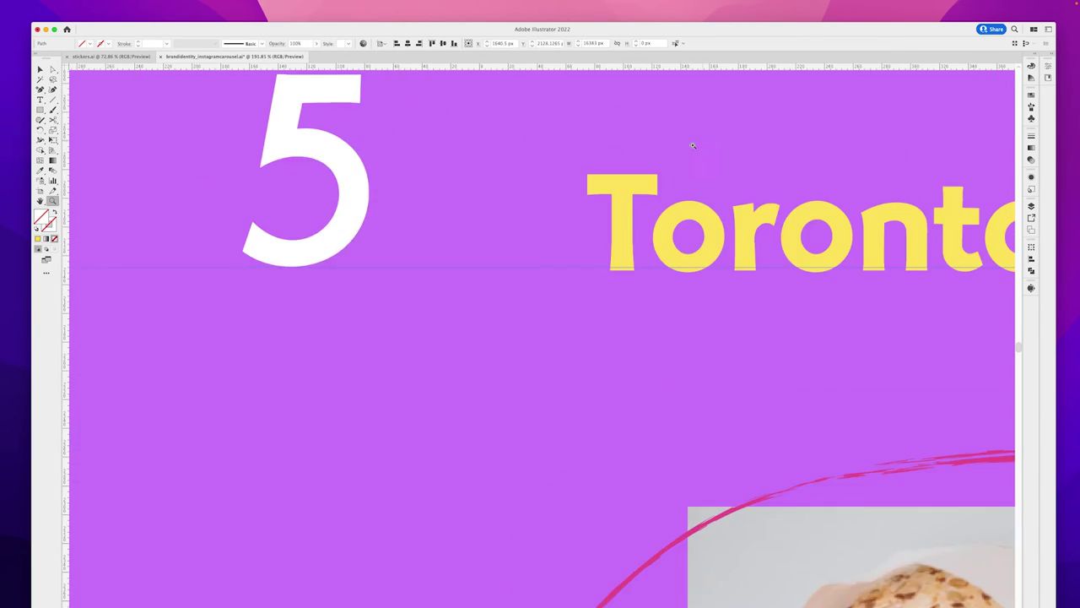
{"action": "key", "text": "v"}
{"action": "left_click", "coordinate": [671, 287]}
{"action": "key", "text": "Up"}
{"action": "key", "text": "Up"}
{"action": "key", "text": "Up"}
{"action": "key", "text": "Down"}
Step: Try to paste the copied sushi quote from the notes over the Toronto slide's description
{"action": "key", "text": "z"}
{"action": "left_click_drag", "start_coordinate": [727, 269], "coordinate": [651, 346]}
{"action": "scroll", "coordinate": [651, 346], "scroll_direction": "up", "scroll_amount": 3, "text": "alt"}
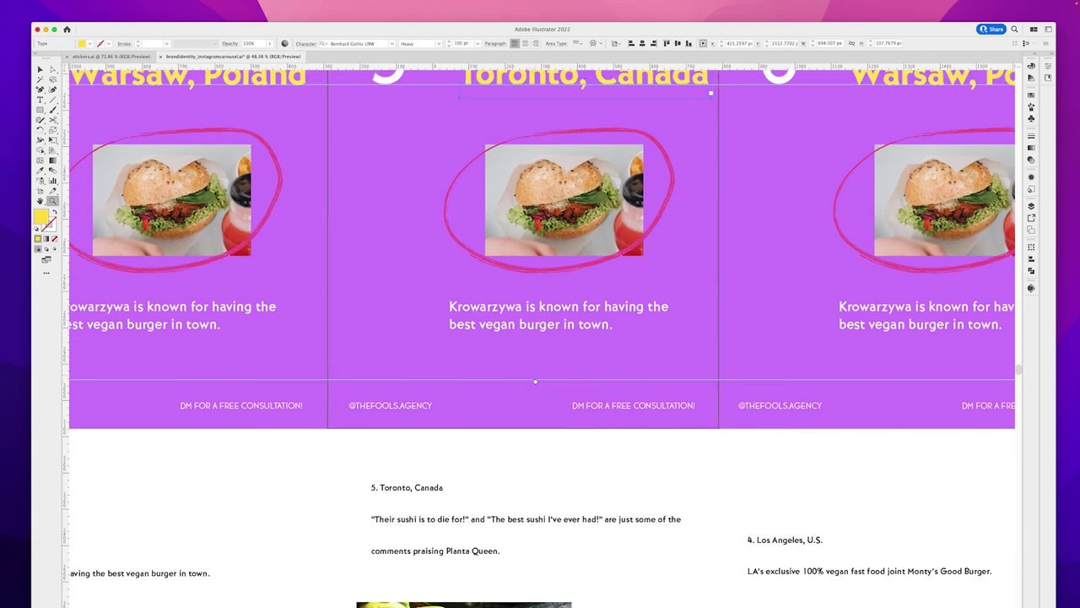
{"action": "left_click", "coordinate": [678, 362]}
{"action": "key", "text": "ctrl+a"}
{"action": "triple_click", "coordinate": [491, 533]}
{"action": "key", "text": "super+c"}
{"action": "triple_click", "coordinate": [448, 324]}
{"action": "key", "text": "super+v"}
{"action": "key", "text": "Escape"}
{"action": "key", "text": "ctrl+z"}
Step: Replace the Toronto description with "Their sushi is too die for!" and "The best sushi I've ever had!" are just some of the comments praising Planta Queen
{"action": "double_click", "coordinate": [539, 343]}
{"action": "key", "text": "ctrl+a"}
{"action": "type", "text": "\"Their sushi is too"}
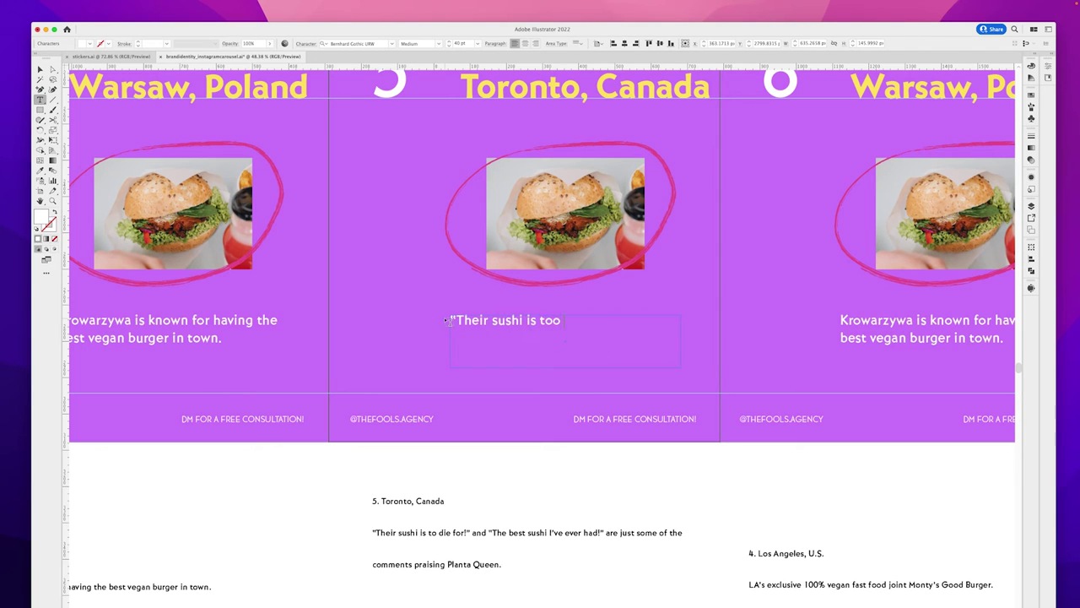
{"action": "type", "text": " die for!\" and \"The best sushi I've"}
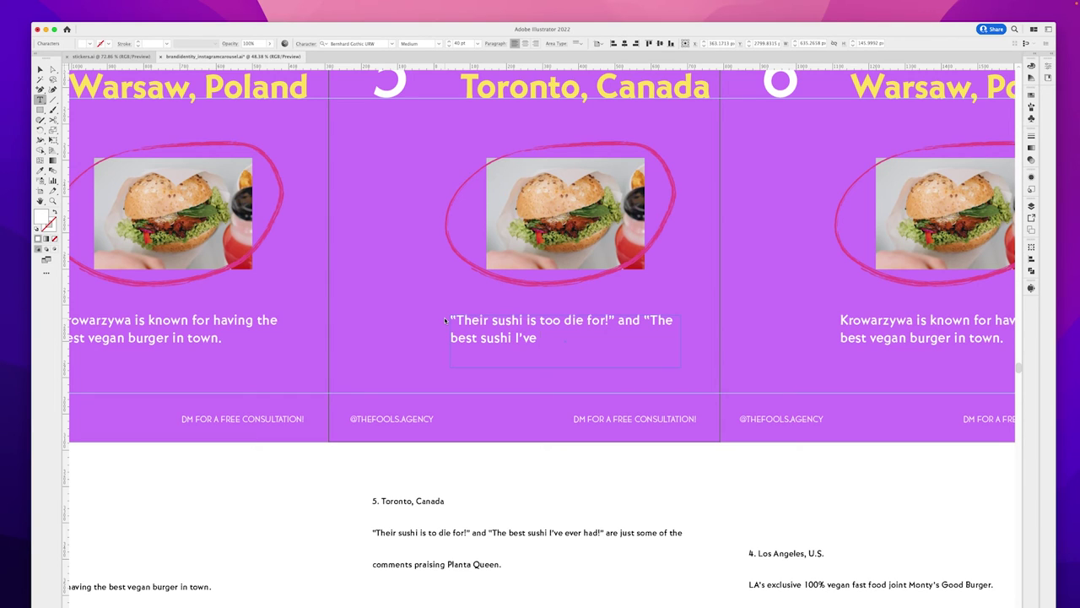
{"action": "type", "text": "ver had!\" are just some of the v"}
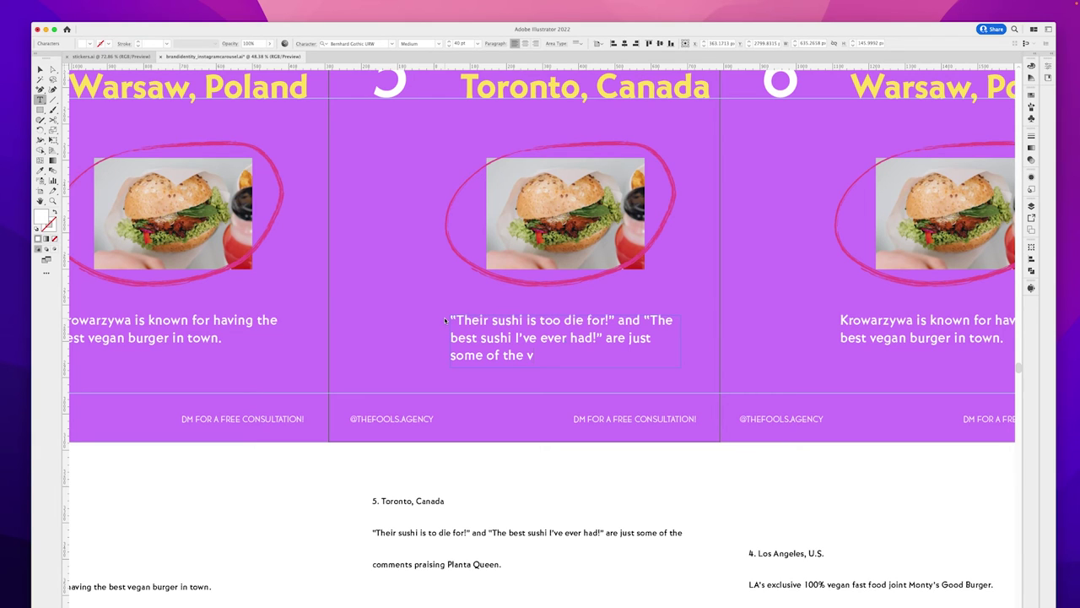
{"action": "type", "text": "comments praising Plant"}
{"action": "key", "text": "BackSpace"}
{"action": "key", "text": "BackSpace"}
{"action": "key", "text": "BackSpace"}
{"action": "key", "text": "BackSpace"}
{"action": "key", "text": "BackSpace"}
{"action": "key", "text": "BackSpace"}
Step: Widen the text box of the Toronto slide's description slightly and deselect it
{"action": "key", "text": "Escape"}
{"action": "left_click_drag", "start_coordinate": [681, 341], "coordinate": [704, 341]}
{"action": "key", "text": "super+shift+a"}
Step: Change the number on the slide after Toronto to 4 and its title to "Los Angeles, U.S"
{"action": "key", "text": "z"}
{"action": "left_click_drag", "start_coordinate": [552, 360], "coordinate": [504, 204]}
{"action": "key", "text": "t"}
{"action": "left_click_drag", "start_coordinate": [380, 165], "coordinate": [328, 164]}
{"action": "type", "text": "4"}
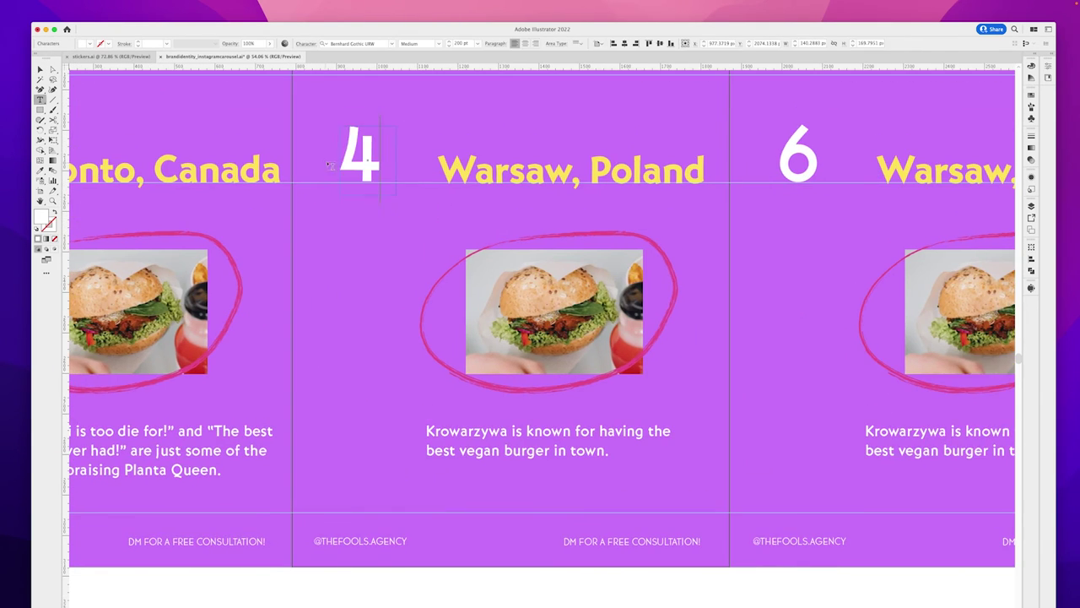
{"action": "left_click_drag", "start_coordinate": [493, 86], "coordinate": [456, 86]}
{"action": "double_click", "coordinate": [660, 159]}
{"action": "left_click_drag", "start_coordinate": [670, 162], "coordinate": [449, 162]}
{"action": "type", "text": "Los Angeles, U.S"}
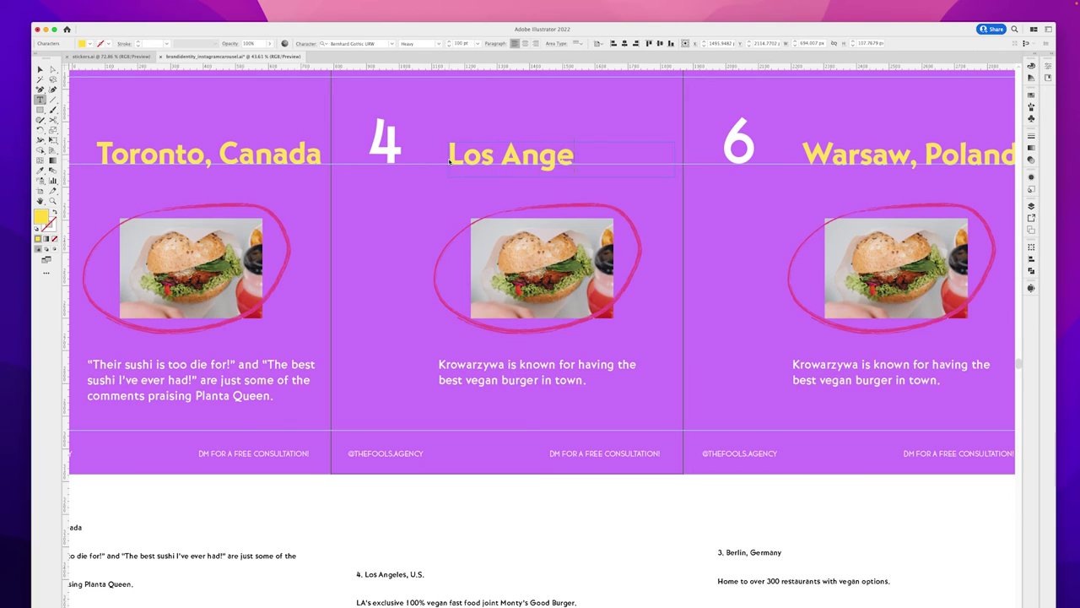
{"action": "key", "text": "Escape"}
Step: Replace the Los Angeles slide's description with "LA's exclusive 100% vegan fast food joint Monty's Good Burger."
{"action": "scroll", "coordinate": [532, 313], "scroll_direction": "down", "scroll_amount": 1}
{"action": "scroll", "coordinate": [533, 312], "scroll_direction": "down", "scroll_amount": 1}
{"action": "key", "text": "t"}
{"action": "left_click", "coordinate": [440, 324]}
{"action": "key", "text": "ctrl+a"}
{"action": "type", "text": "LA's exclusive 100% ve"}
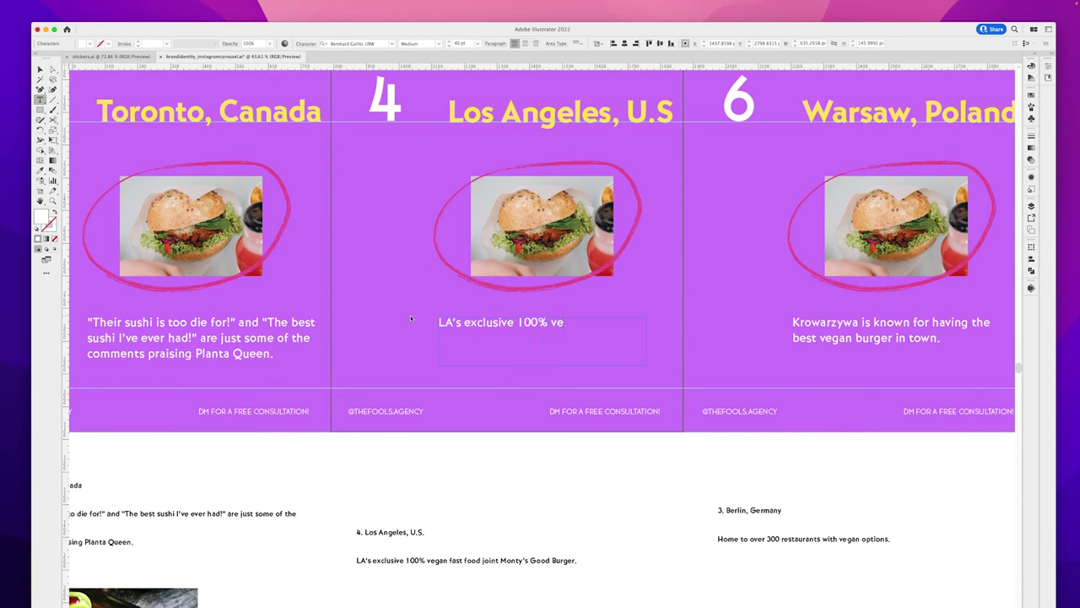
{"action": "type", "text": "gan fast food joint Monty's Good Burger"}
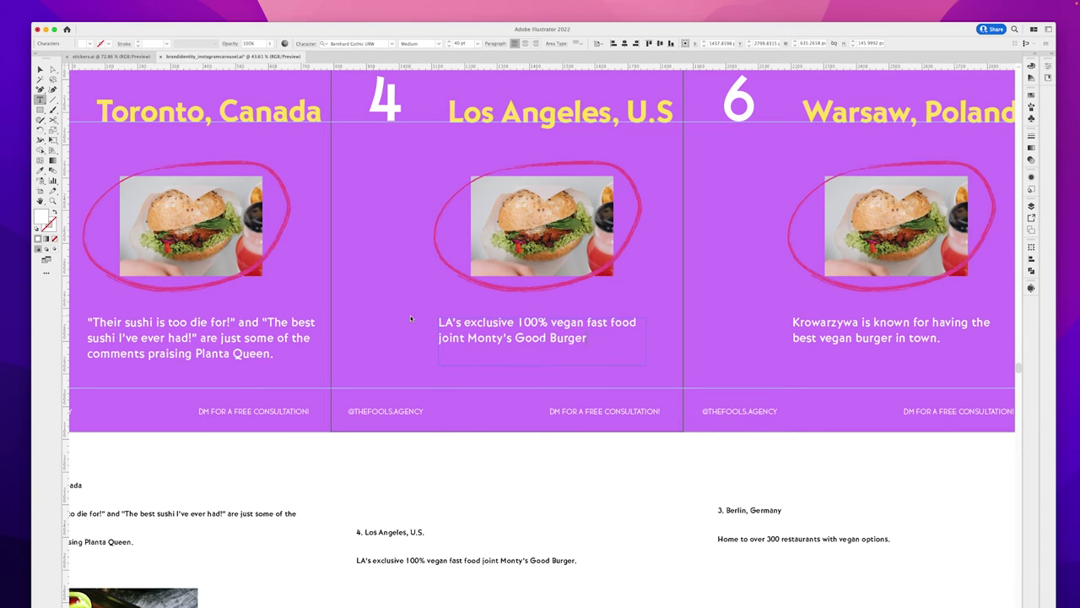
{"action": "key", "text": "Escape"}
Step: Change the "Warsaw, Poland" title on the slide after Los Angeles to "Berlin, Germany"
{"action": "scroll", "coordinate": [506, 295], "scroll_direction": "down", "scroll_amount": 5}
{"action": "left_click", "coordinate": [583, 281]}
{"action": "scroll", "coordinate": [584, 282], "scroll_direction": "up", "scroll_amount": 6}
{"action": "scroll", "coordinate": [583, 282], "scroll_direction": "right", "scroll_amount": 6}
{"action": "key", "text": "t"}
{"action": "left_click_drag", "start_coordinate": [714, 182], "coordinate": [498, 182]}
{"action": "type", "text": "Berlin, Germany"}
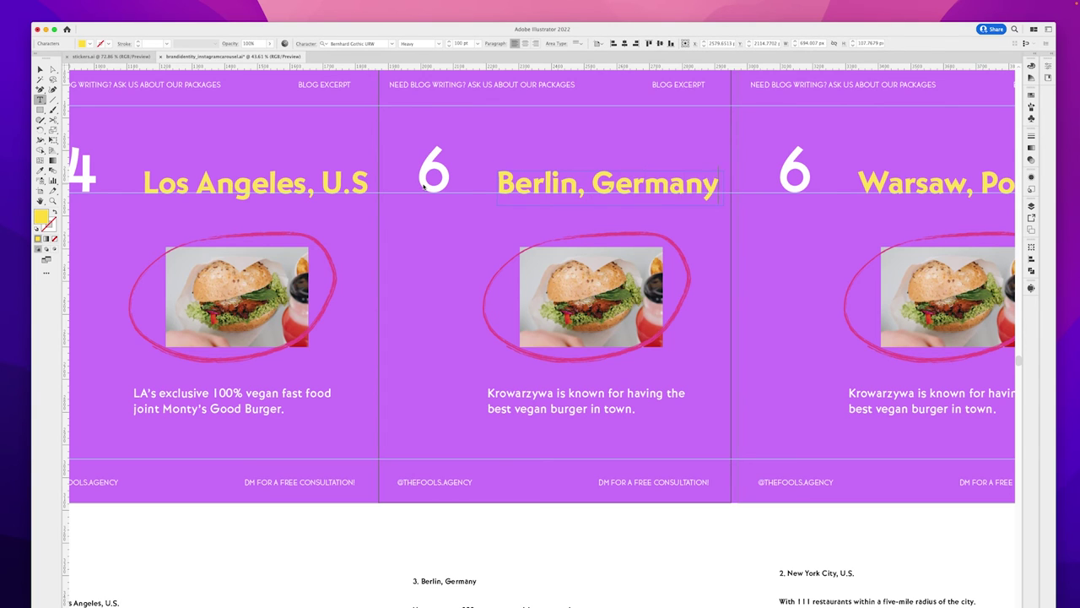
Step: Replace the Berlin slide's description with "Home to over 300 restaurants with vegan options."
{"action": "scroll", "coordinate": [546, 221], "scroll_direction": "down", "scroll_amount": 2}
{"action": "left_click_drag", "start_coordinate": [639, 335], "coordinate": [460, 321]}
{"action": "type", "text": "Home to over 300 "}
{"action": "type", "text": " restraurants with vegan options."}
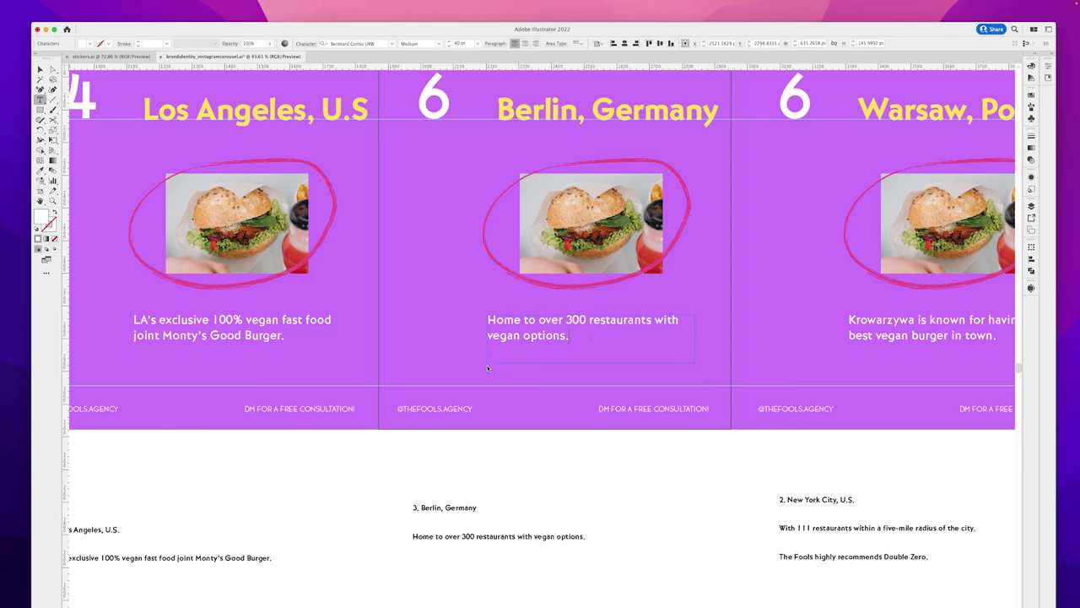
Step: Set the Berlin slide's number to 3 and the following slide's number to 2
{"action": "double_click", "coordinate": [434, 99]}
{"action": "type", "text": "3"}
{"action": "scroll", "coordinate": [434, 100], "scroll_direction": "right", "scroll_amount": 5}
{"action": "double_click", "coordinate": [468, 100]}
{"action": "type", "text": "2"}
Step: Change the title on slide number 2 to "New York City, U.S" and widen its text box to fit one line
{"action": "left_click_drag", "start_coordinate": [747, 113], "coordinate": [531, 124]}
{"action": "type", "text": "New York City,"}
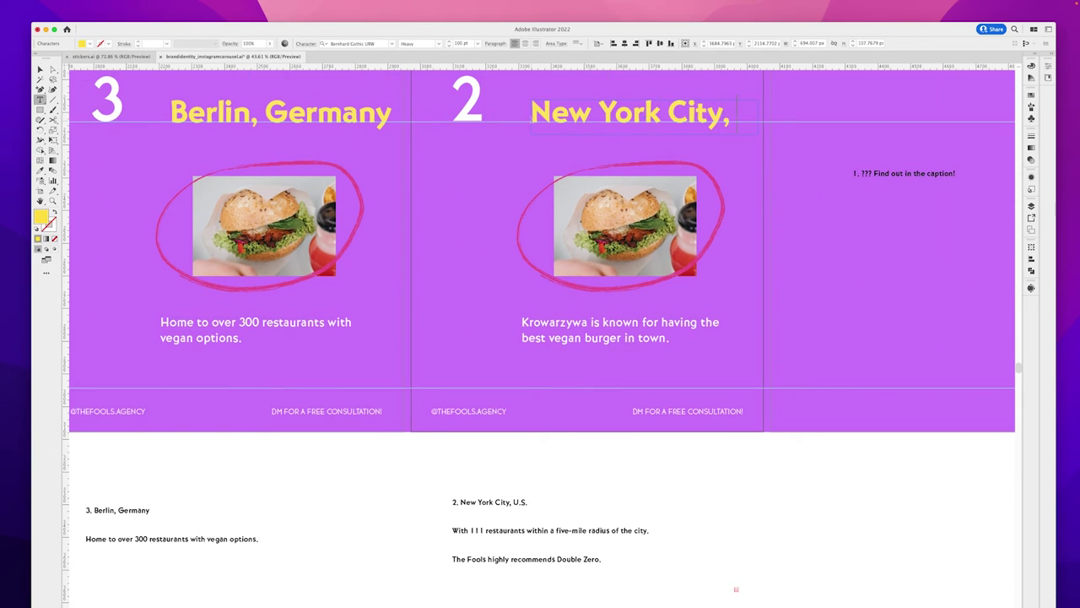
{"action": "key", "text": "Escape"}
{"action": "left_click_drag", "start_coordinate": [531, 118], "coordinate": [504, 117]}
{"action": "double_click", "coordinate": [732, 116]}
{"action": "type", "text": "."}
{"action": "key", "text": "Escape"}
{"action": "left_click_drag", "start_coordinate": [758, 117], "coordinate": [763, 118]}
{"action": "left_click", "coordinate": [742, 148]}
Step: Replace the New York City description with "With 111 restaurants within a five-mile radius of the city. The Fools highly recommends Double Zero."
{"action": "double_click", "coordinate": [614, 337]}
{"action": "left_click_drag", "start_coordinate": [669, 338], "coordinate": [506, 328]}
{"action": "type", "text": "With 111 restaurants within a five-"}
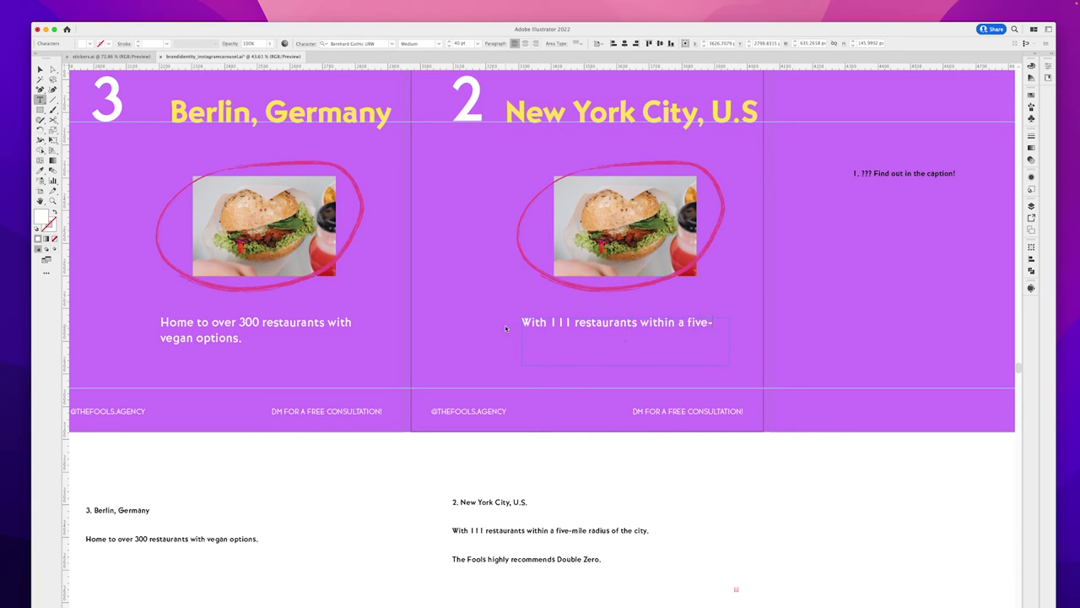
{"action": "type", "text": "mile radius of the city."}
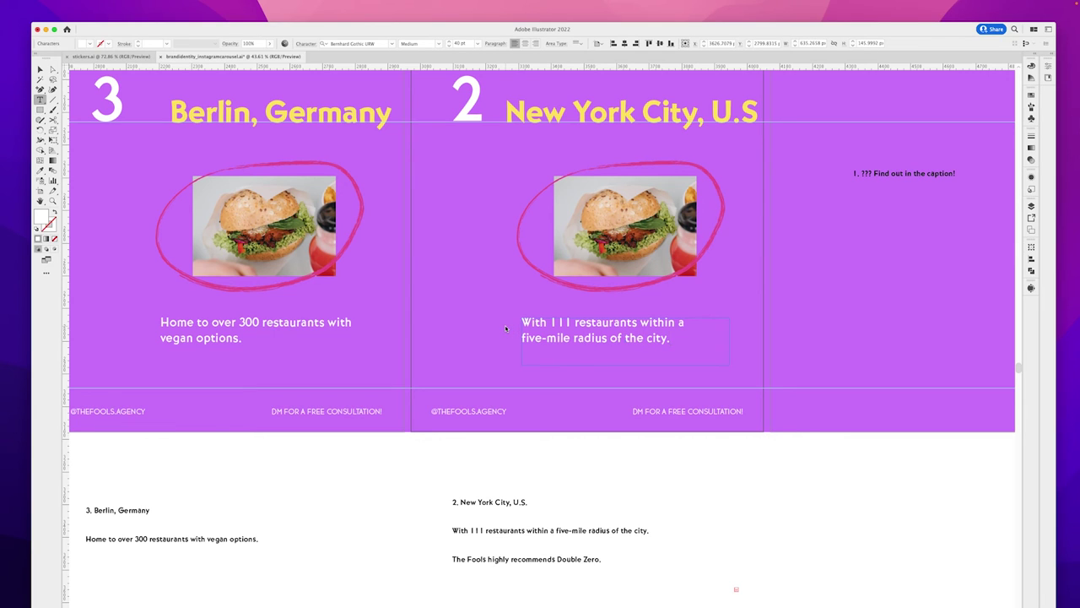
{"action": "type", "text": " The Fools highly recommends Double"}
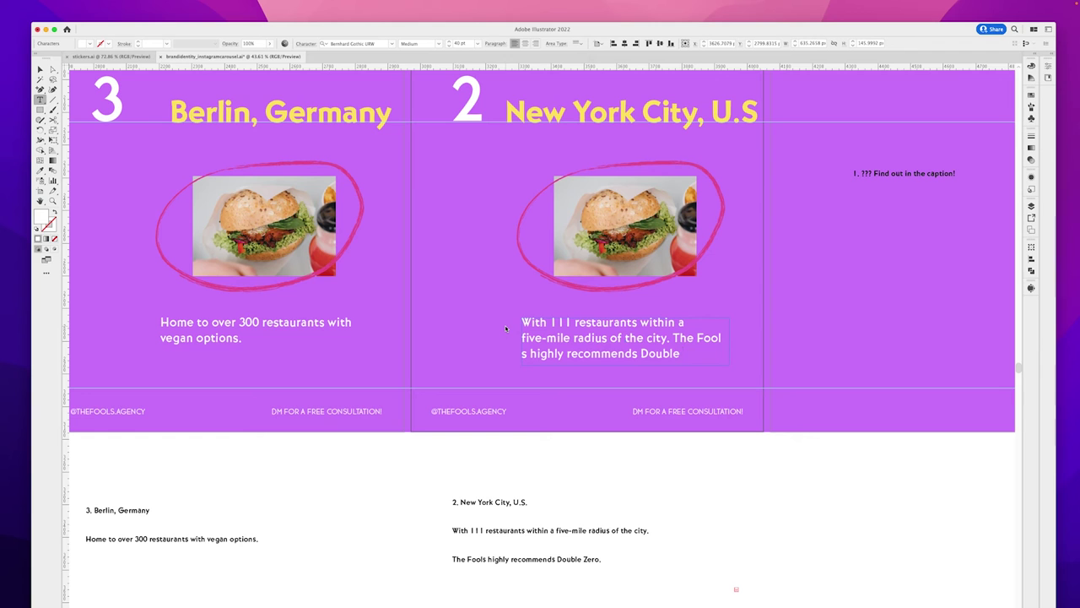
{"action": "type", "text": " Zero."}
{"action": "left_click", "coordinate": [497, 467], "text": "super"}
Step: Look over the whole carousel from the cover slide to the closing slide to check the filled-in city slides
{"action": "scroll", "coordinate": [497, 468], "scroll_direction": "right", "scroll_amount": 4}
{"action": "scroll", "coordinate": [695, 502], "scroll_direction": "left", "scroll_amount": 2}
{"action": "key", "text": "z"}
{"action": "left_click_drag", "start_coordinate": [694, 502], "coordinate": [591, 501]}
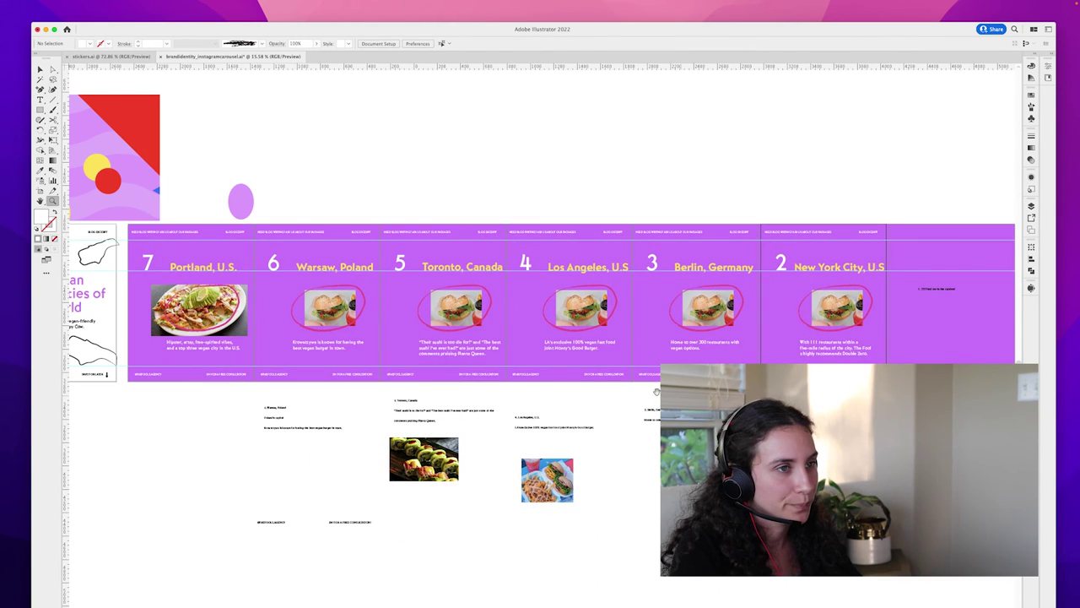
{"action": "scroll", "coordinate": [603, 339], "scroll_direction": "left", "scroll_amount": 10}
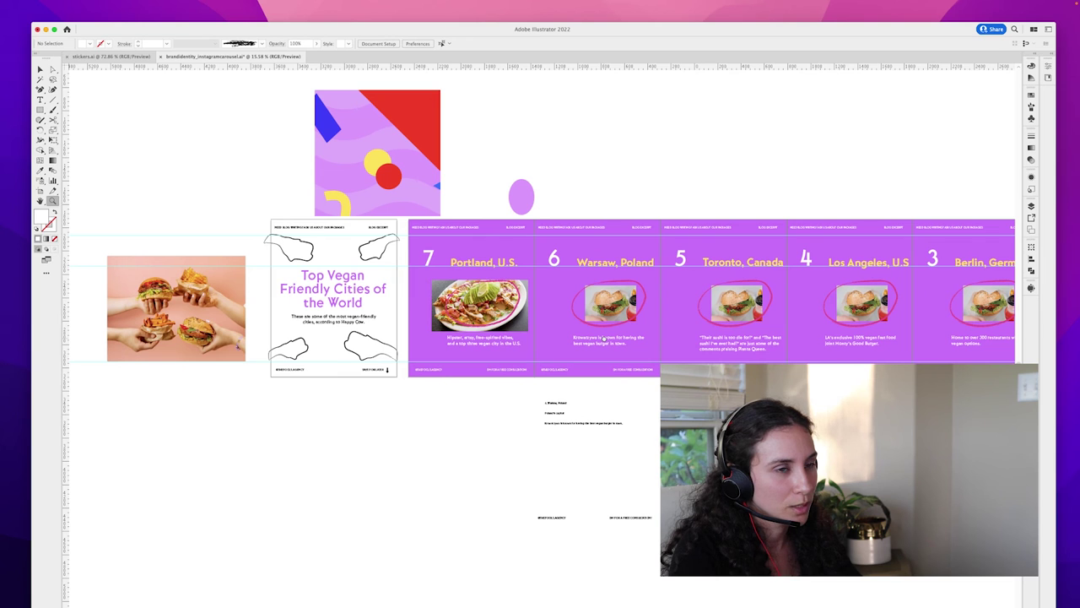
{"action": "scroll", "coordinate": [540, 253], "scroll_direction": "right", "scroll_amount": 7}
{"action": "scroll", "coordinate": [408, 319], "scroll_direction": "right", "scroll_amount": 1}
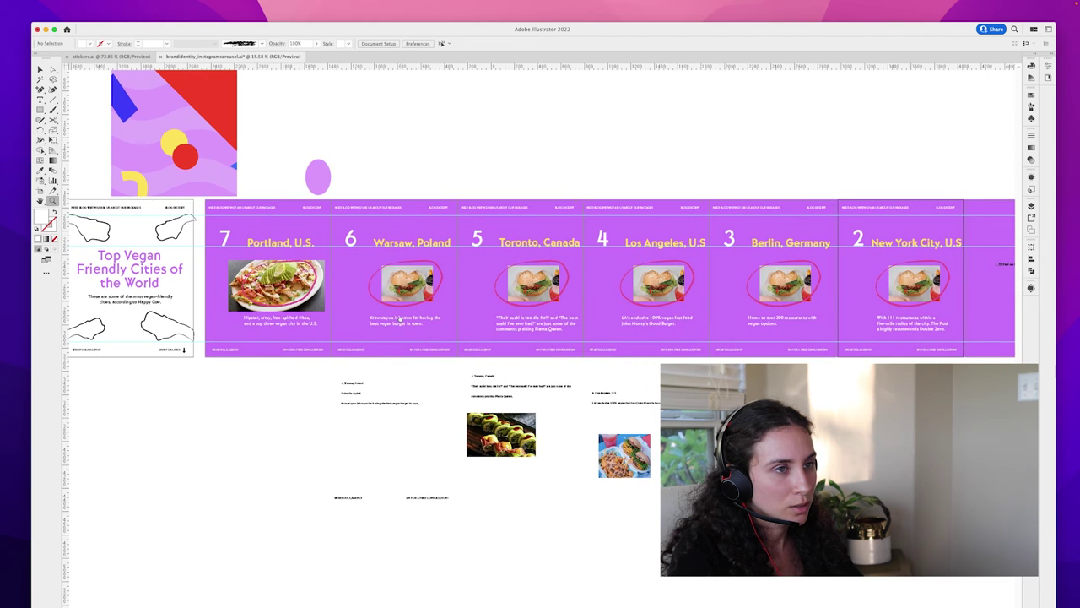
{"action": "scroll", "coordinate": [530, 314], "scroll_direction": "right", "scroll_amount": 12}
{"action": "scroll", "coordinate": [530, 314], "scroll_direction": "down", "scroll_amount": 1}
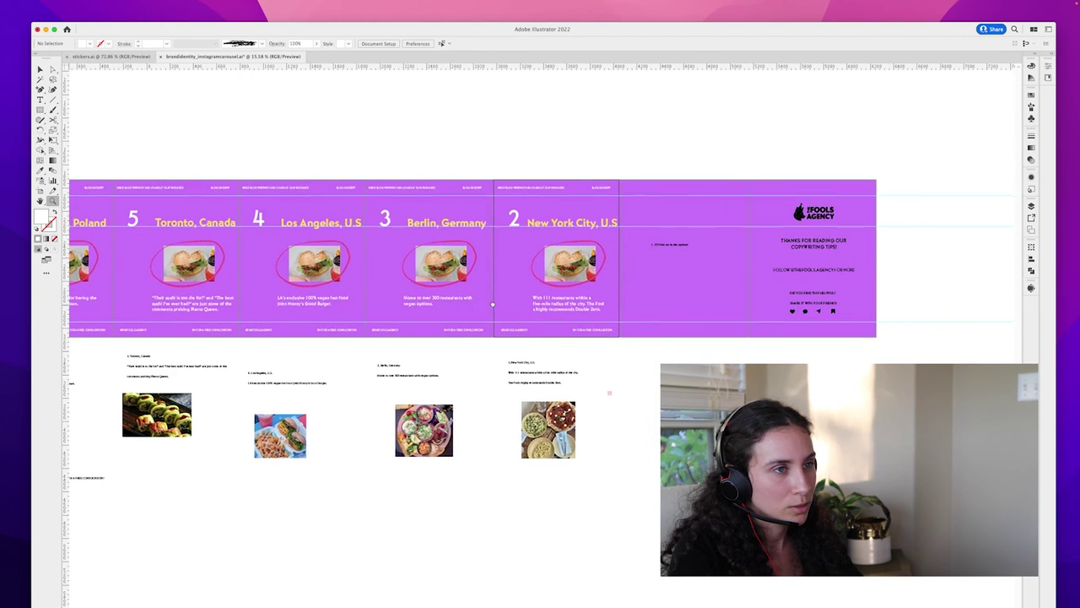
{"action": "scroll", "coordinate": [688, 302], "scroll_direction": "left", "scroll_amount": 7}
{"action": "left_click_drag", "start_coordinate": [688, 302], "coordinate": [465, 300]}
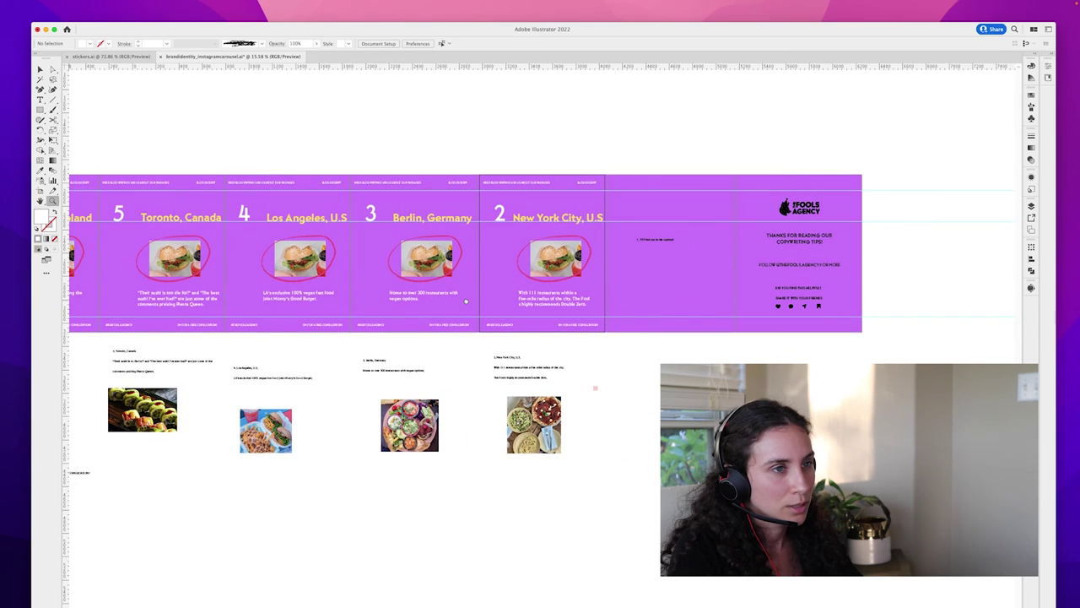
{"action": "scroll", "coordinate": [465, 301], "scroll_direction": "left", "scroll_amount": 15}
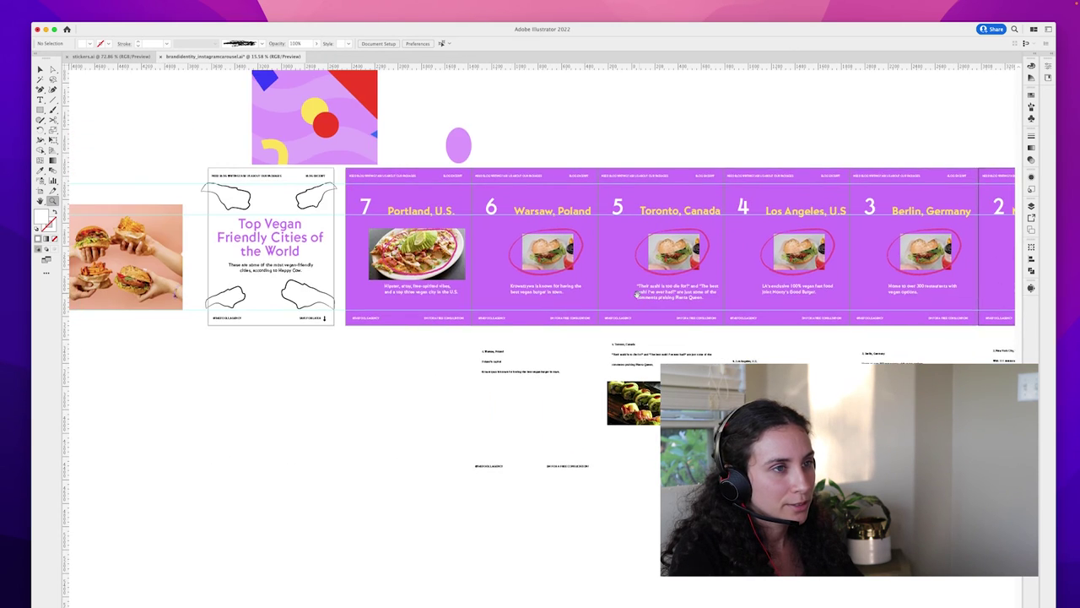
{"action": "scroll", "coordinate": [368, 252], "scroll_direction": "up", "scroll_amount": 8}
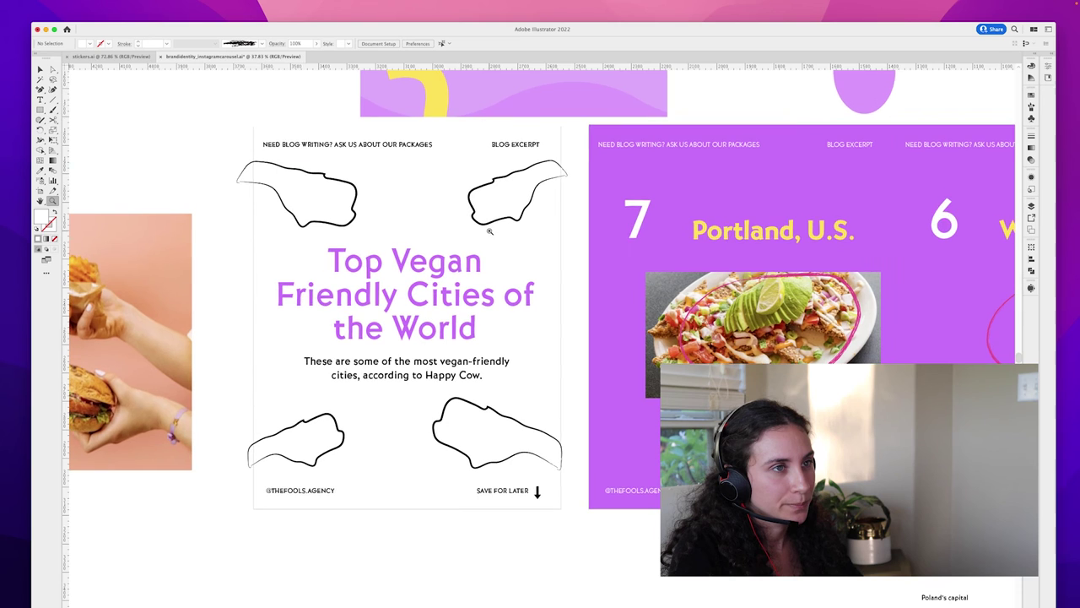
{"action": "scroll", "coordinate": [381, 297], "scroll_direction": "left", "scroll_amount": 8}
{"action": "key", "text": "v"}
{"action": "left_click", "coordinate": [429, 155]}
{"action": "left_click", "coordinate": [562, 155]}
{"action": "left_click", "coordinate": [568, 500], "text": "shift"}
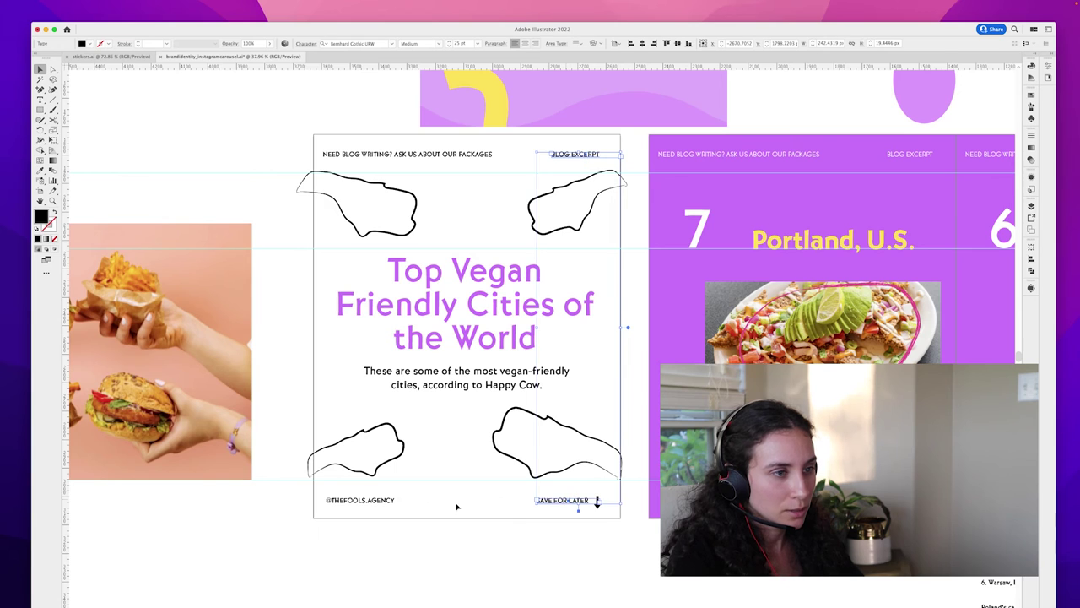
{"action": "left_click", "coordinate": [388, 500], "text": "shift"}
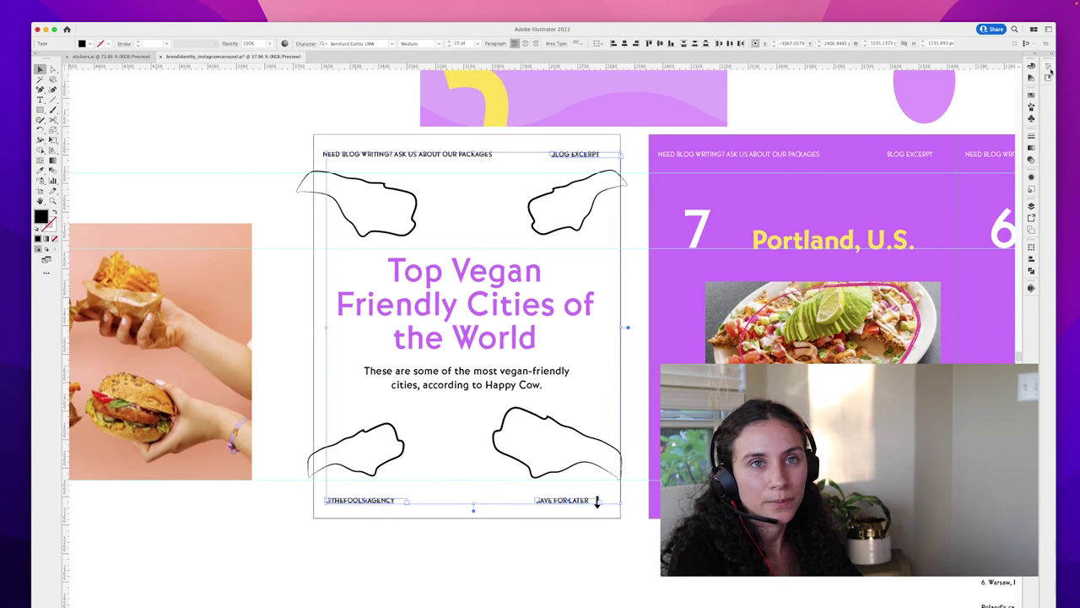
{"action": "left_click", "coordinate": [1049, 67]}
{"action": "left_click", "coordinate": [1027, 237]}
{"action": "left_click", "coordinate": [993, 256]}
{"action": "left_click", "coordinate": [839, 117]}
Step: Save the carousel document and collapse the expanded object properties
{"action": "key", "text": "z"}
{"action": "left_click_drag", "start_coordinate": [842, 115], "coordinate": [751, 115]}
{"action": "left_click_drag", "start_coordinate": [893, 205], "coordinate": [464, 250]}
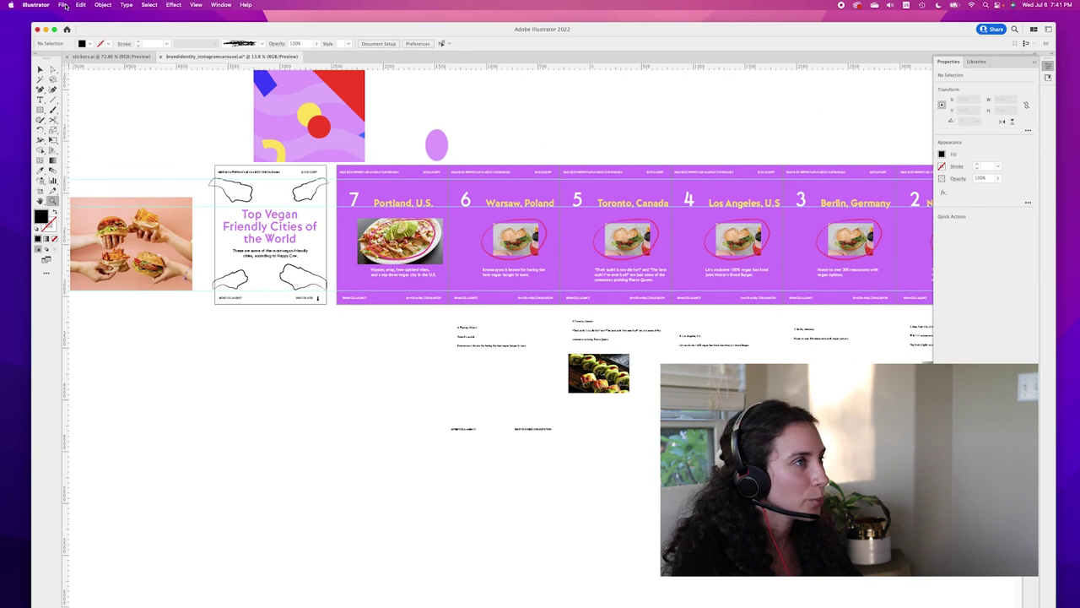
{"action": "left_click", "coordinate": [62, 4]}
{"action": "left_click", "coordinate": [99, 88]}
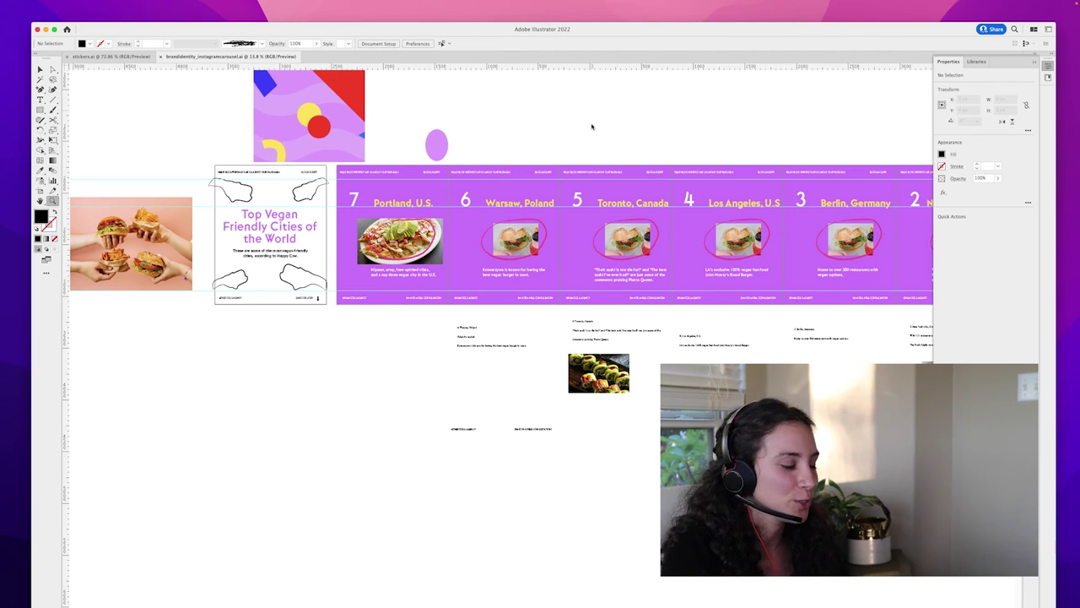
{"action": "scroll", "coordinate": [612, 104], "scroll_direction": "right", "scroll_amount": 5}
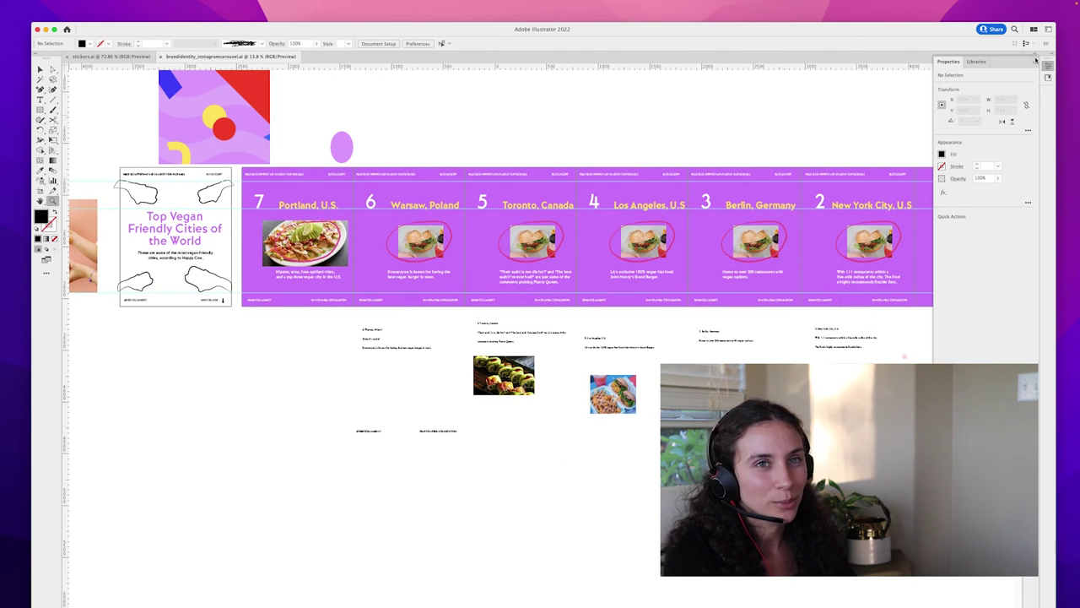
{"action": "left_click", "coordinate": [1035, 63]}
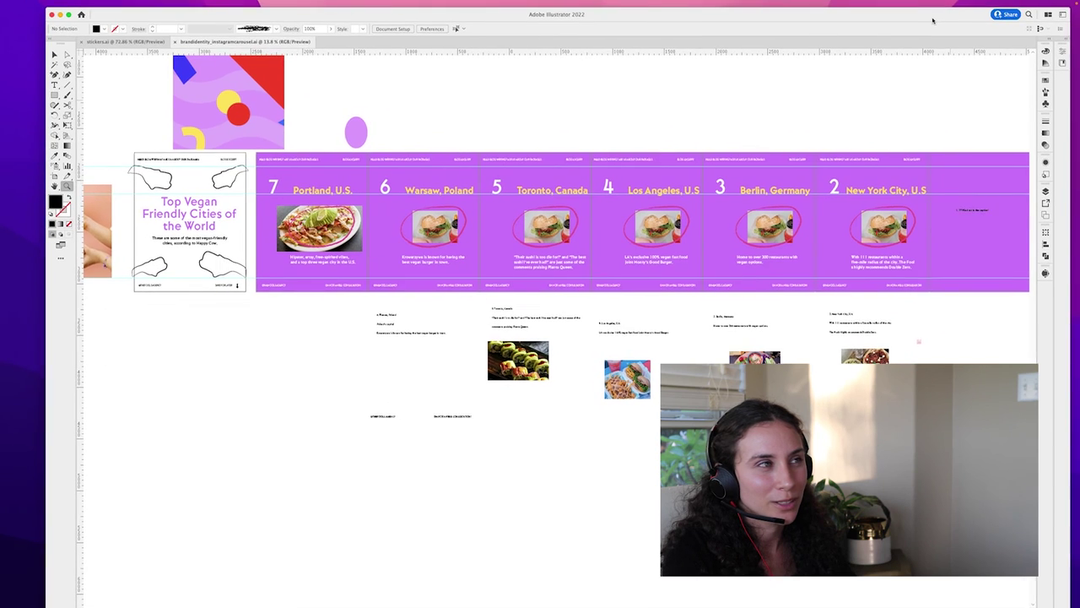
{"action": "left_click_drag", "start_coordinate": [664, 128], "coordinate": [702, 123]}
{"action": "scroll", "coordinate": [701, 124], "scroll_direction": "right", "scroll_amount": 3}
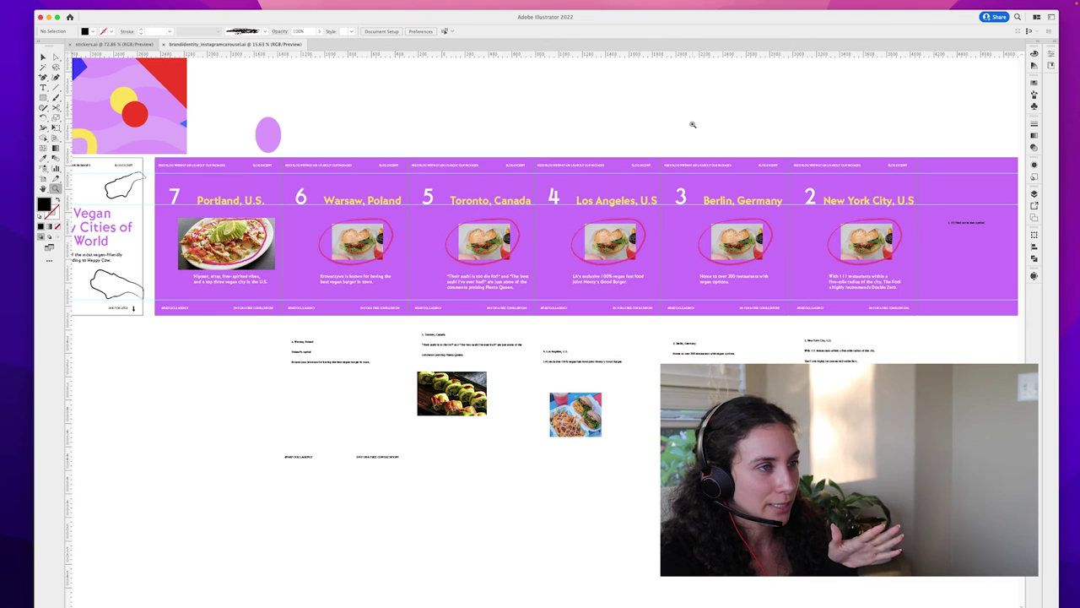
{"action": "scroll", "coordinate": [695, 126], "scroll_direction": "left", "scroll_amount": 5}
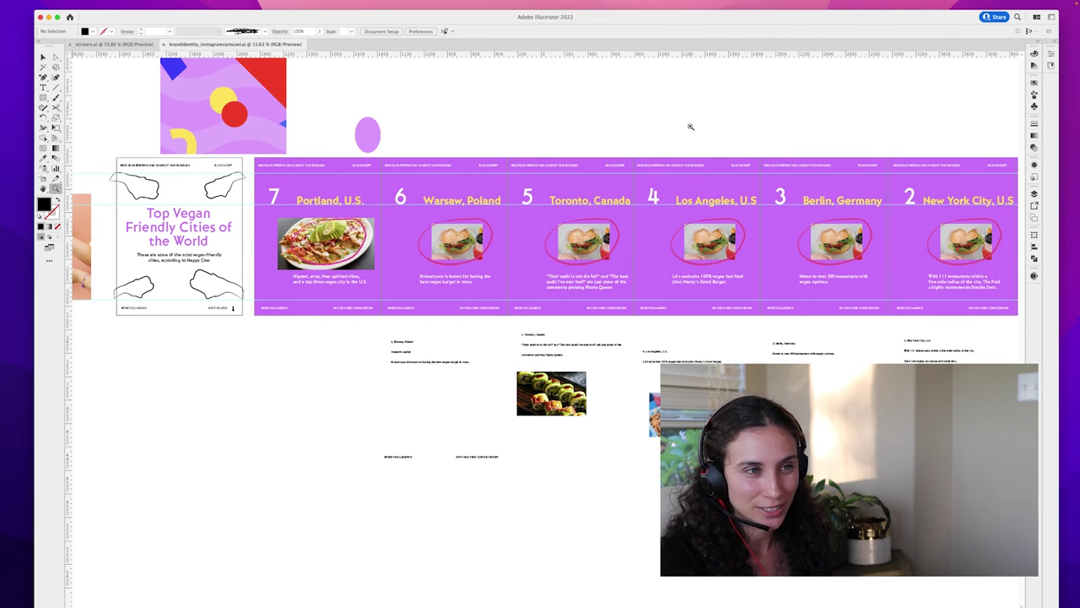
{"action": "scroll", "coordinate": [691, 126], "scroll_direction": "left", "scroll_amount": 1}
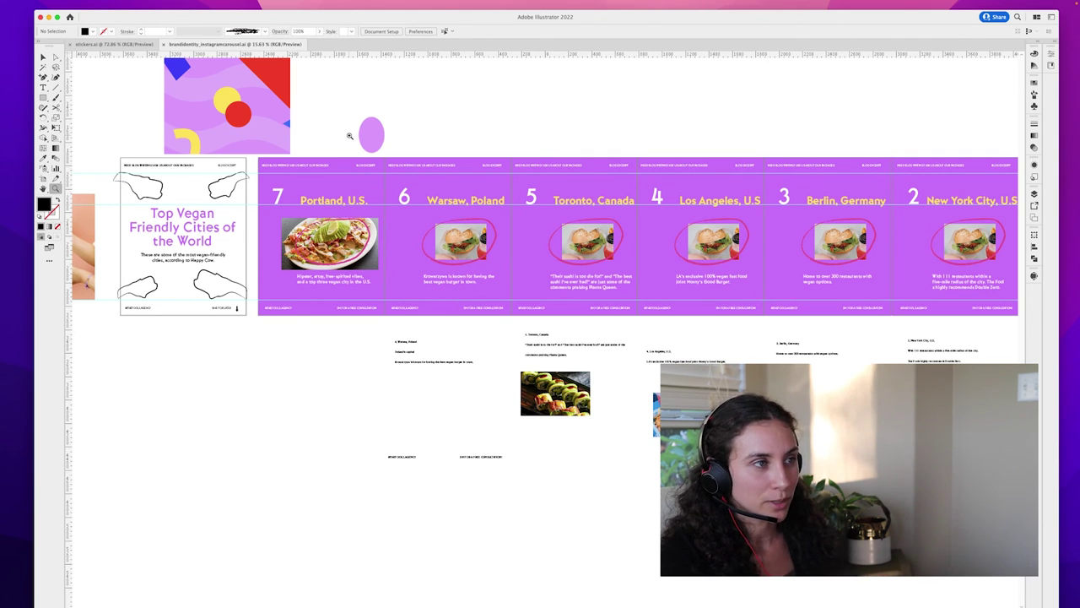
Step: Move the photo of hands holding burgers from beside the cover slide to the empty canvas below the slides
{"action": "key", "text": "v"}
{"action": "left_click_drag", "start_coordinate": [87, 250], "coordinate": [403, 408]}
{"action": "key", "text": "z"}
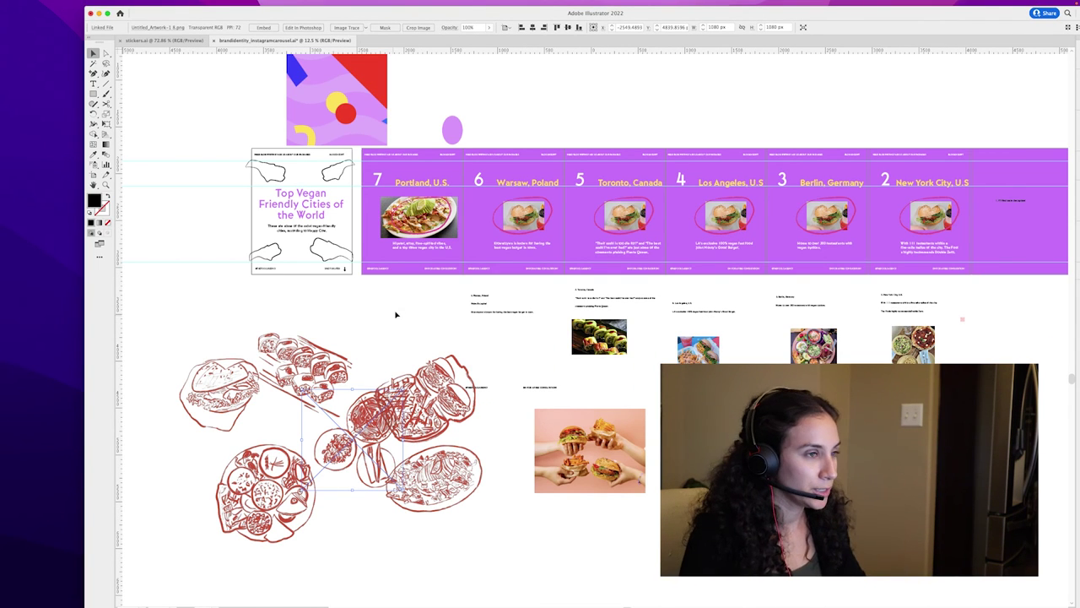
Step: Delete the food photo from the Portland slide, keeping the pink hand-drawn outline
{"action": "left_click", "coordinate": [436, 258]}
{"action": "left_click", "coordinate": [419, 217]}
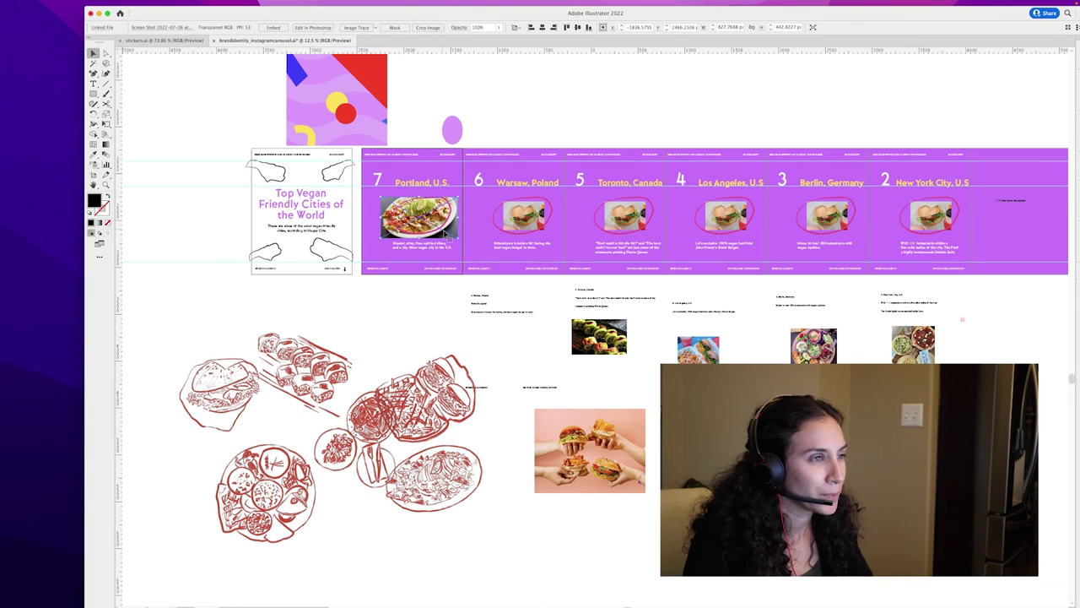
{"action": "key", "text": "Delete"}
Step: Try to delete the burger photo from the Warsaw slide, and undo the last changes
{"action": "left_click", "coordinate": [439, 232]}
{"action": "left_click", "coordinate": [519, 222]}
{"action": "key", "text": "Delete"}
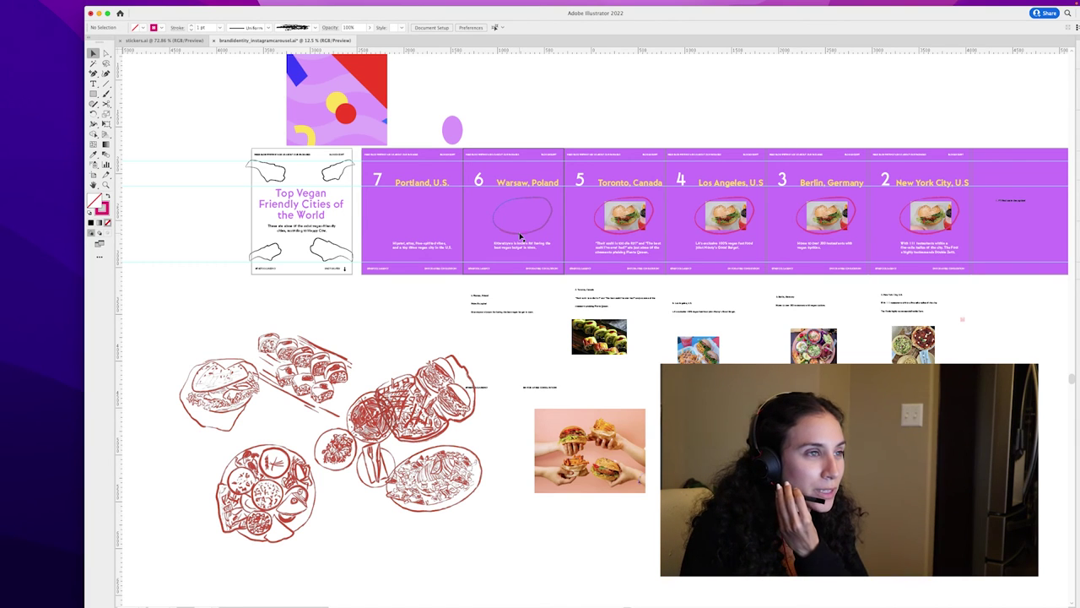
{"action": "left_click", "coordinate": [631, 234]}
{"action": "key", "text": "super+z"}
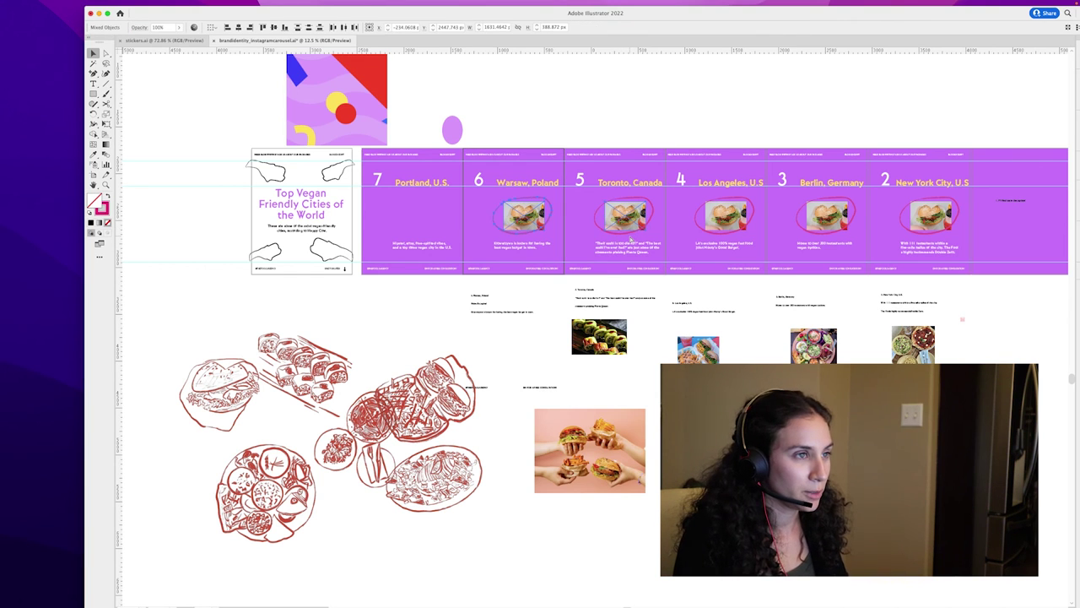
{"action": "key", "text": "super+z"}
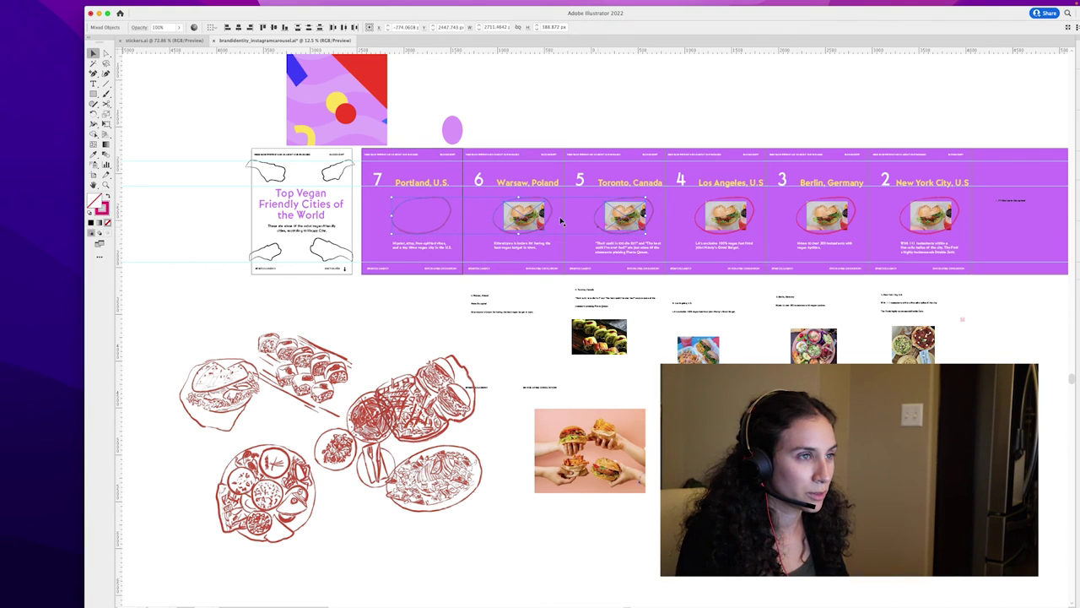
Step: Delete the burger photos from the Warsaw, Toronto, Los Angeles, Berlin and New York City slides, keeping the pink outlines
{"action": "left_click", "coordinate": [530, 224]}
{"action": "left_click", "coordinate": [411, 321]}
{"action": "left_click", "coordinate": [525, 222]}
{"action": "key", "text": "Delete"}
{"action": "left_click", "coordinate": [626, 220]}
{"action": "key", "text": "super+z"}
{"action": "key", "text": "super+z"}
{"action": "key", "text": "super+z"}
{"action": "key", "text": "super+z"}
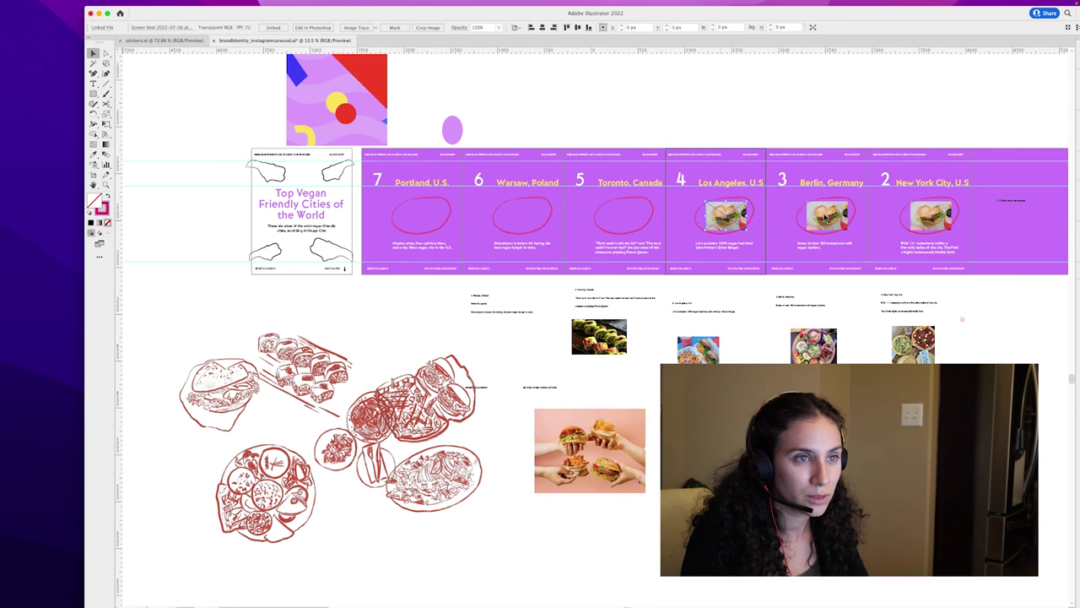
{"action": "key", "text": "super+z"}
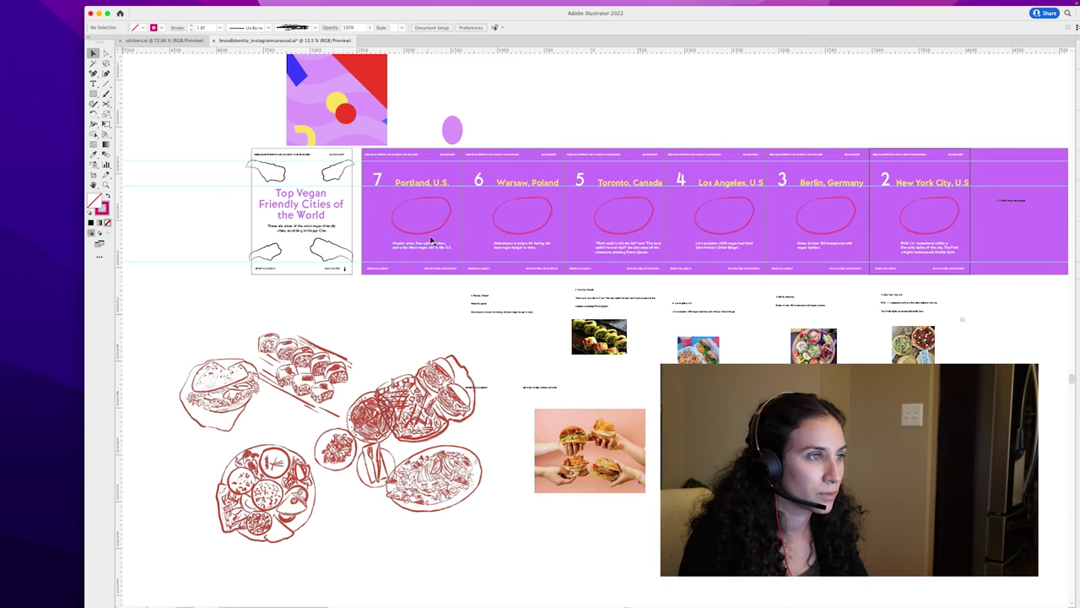
Step: Delete the pink hand-drawn outlines from all six city slides, Portland through New York City
{"action": "key", "text": "super+z"}
{"action": "key", "text": "super+z"}
{"action": "key", "text": "super+z"}
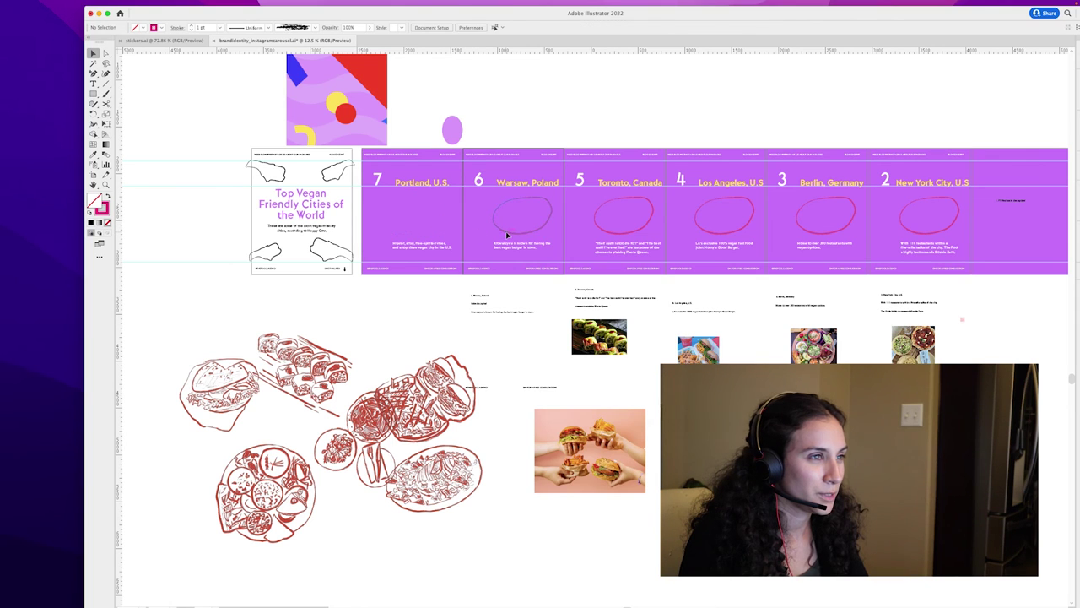
{"action": "key", "text": "super+z"}
{"action": "key", "text": "Delete"}
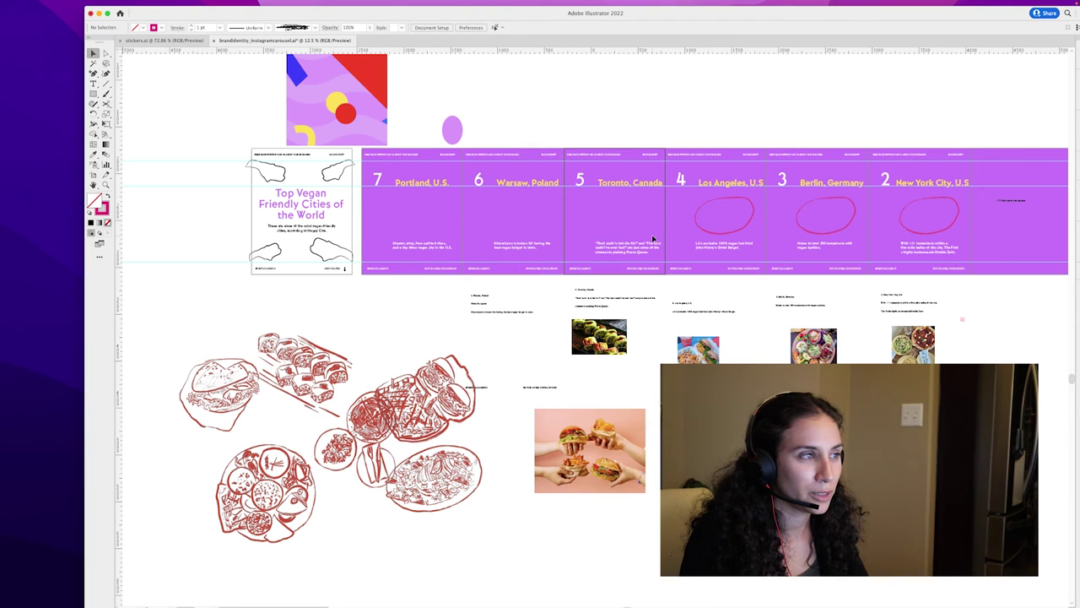
{"action": "left_click", "coordinate": [732, 233]}
{"action": "key", "text": "Delete"}
{"action": "left_click", "coordinate": [814, 233]}
{"action": "key", "text": "Delete"}
{"action": "left_click", "coordinate": [916, 233]}
{"action": "key", "text": "Delete"}
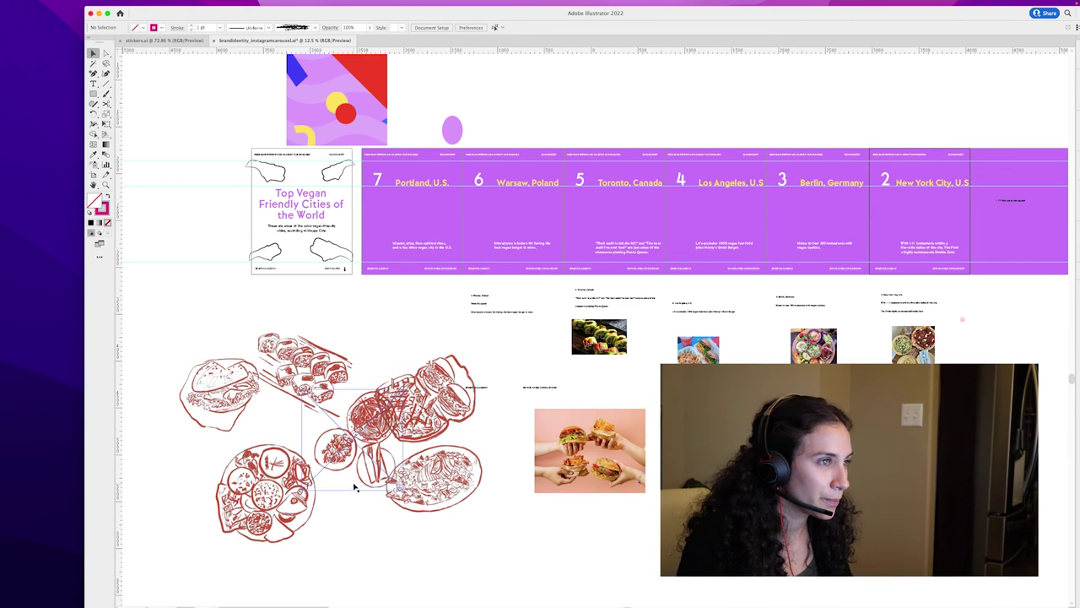
Step: Place the oval salad plate illustration on the Portland slide, scaled down to fit between the title and description
{"action": "mouse_move", "coordinate": [434, 477]}
{"action": "left_mouse_down"}
{"action": "mouse_move", "coordinate": [444, 447]}
{"action": "mouse_move", "coordinate": [426, 219]}
{"action": "left_mouse_up"}
{"action": "mouse_move", "coordinate": [467, 172]}
{"action": "left_mouse_down"}
{"action": "mouse_move", "coordinate": [439, 213]}
{"action": "mouse_move", "coordinate": [421, 210]}
{"action": "left_mouse_up"}
{"action": "left_click", "coordinate": [429, 313]}
{"action": "key", "text": "z"}
{"action": "left_click_drag", "start_coordinate": [411, 167], "coordinate": [619, 189]}
{"action": "left_click_drag", "start_coordinate": [524, 274], "coordinate": [557, 188]}
{"action": "key", "text": "v"}
{"action": "left_click_drag", "start_coordinate": [488, 243], "coordinate": [512, 240]}
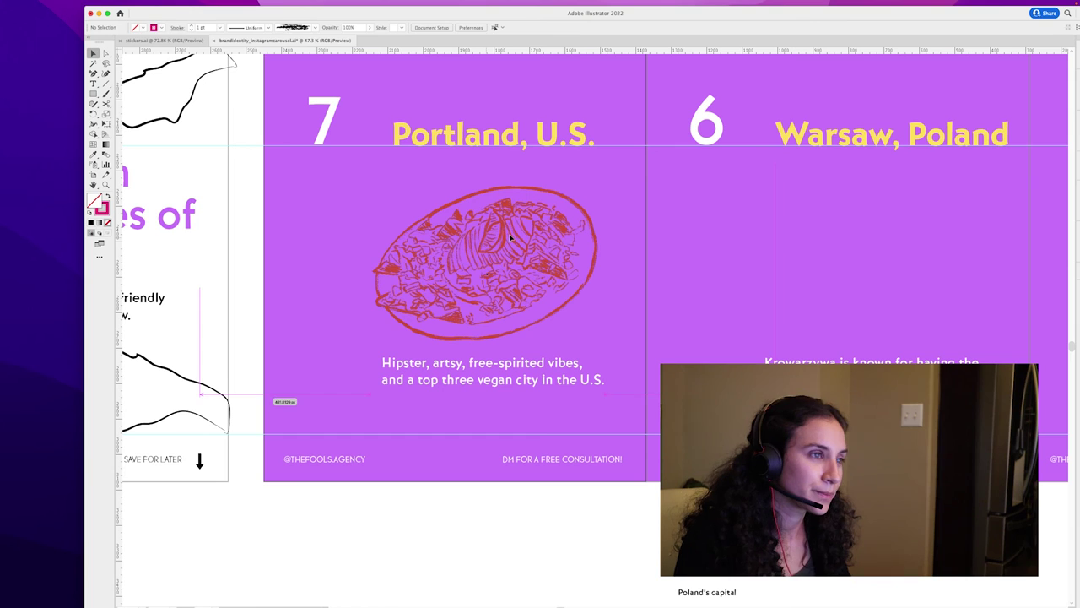
Step: Shrink the Portland plate illustration to about 574 px wide and reposition it between the city title and description
{"action": "key", "text": "z"}
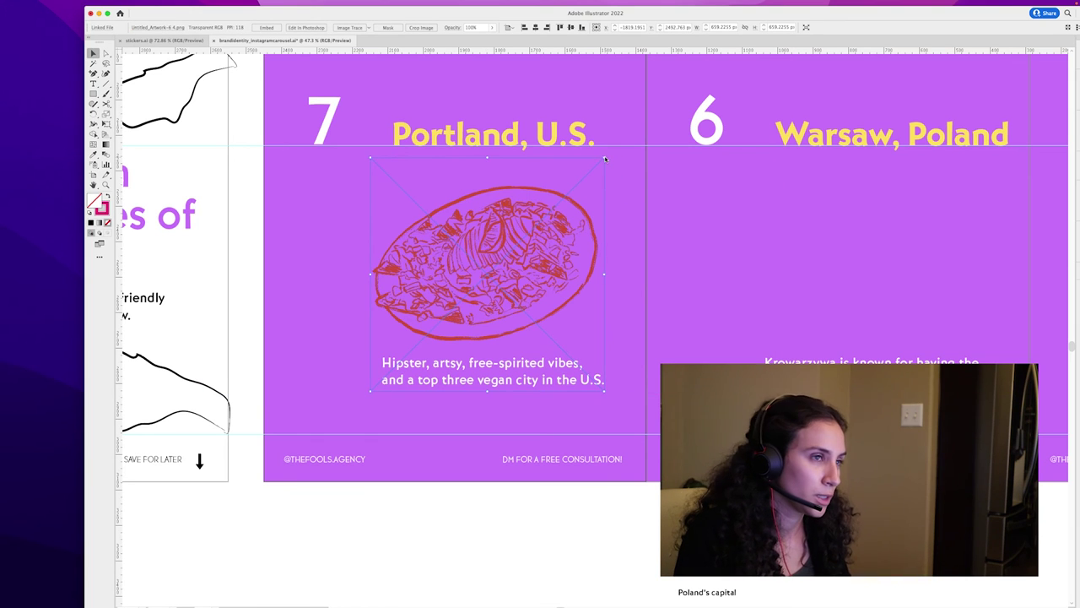
{"action": "left_click_drag", "start_coordinate": [605, 157], "coordinate": [600, 164]}
{"action": "key", "text": "v"}
{"action": "key", "text": "z"}
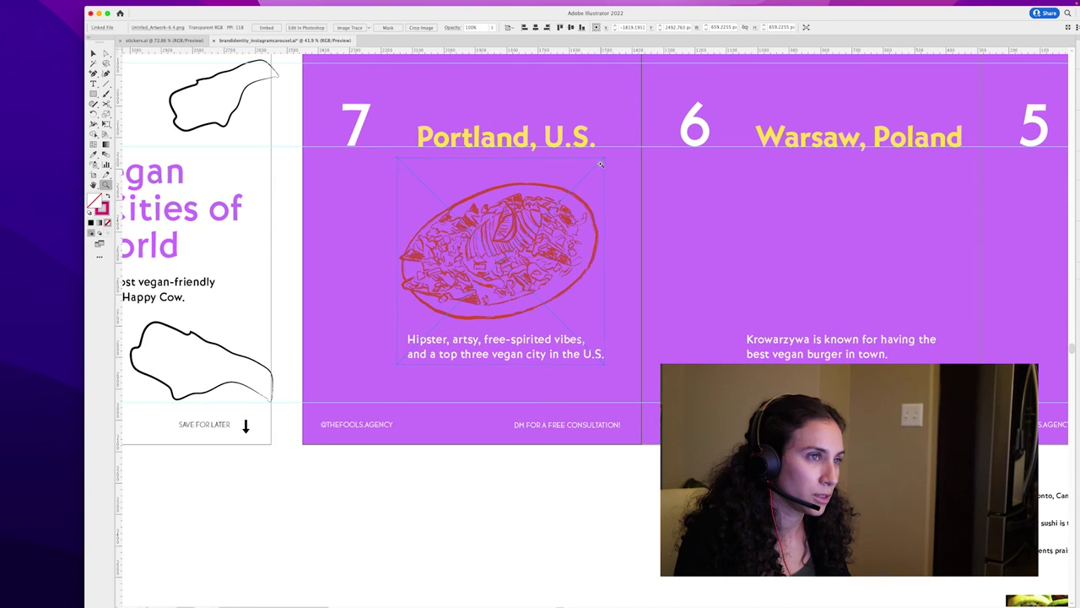
{"action": "key", "text": "c"}
{"action": "key", "text": "v"}
{"action": "left_click_drag", "start_coordinate": [604, 159], "coordinate": [579, 183]}
{"action": "left_click_drag", "start_coordinate": [519, 252], "coordinate": [533, 232]}
{"action": "left_click", "coordinate": [484, 531]}
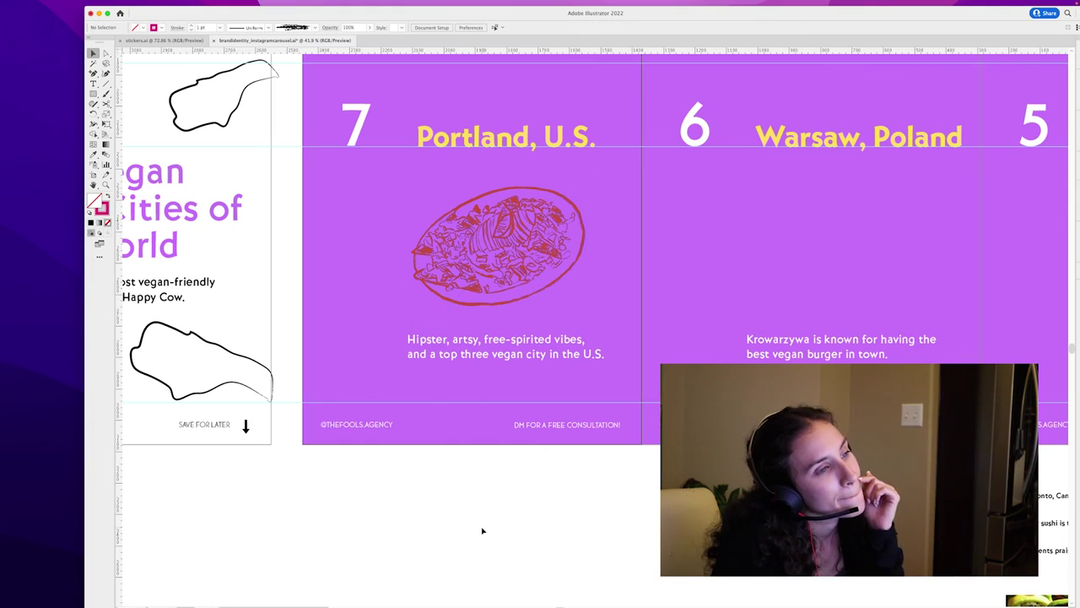
Step: Move the burger illustration onto the Warsaw slide and scale it down to fit between the title and description
{"action": "key", "text": "z"}
{"action": "left_click_drag", "start_coordinate": [484, 308], "coordinate": [534, 190]}
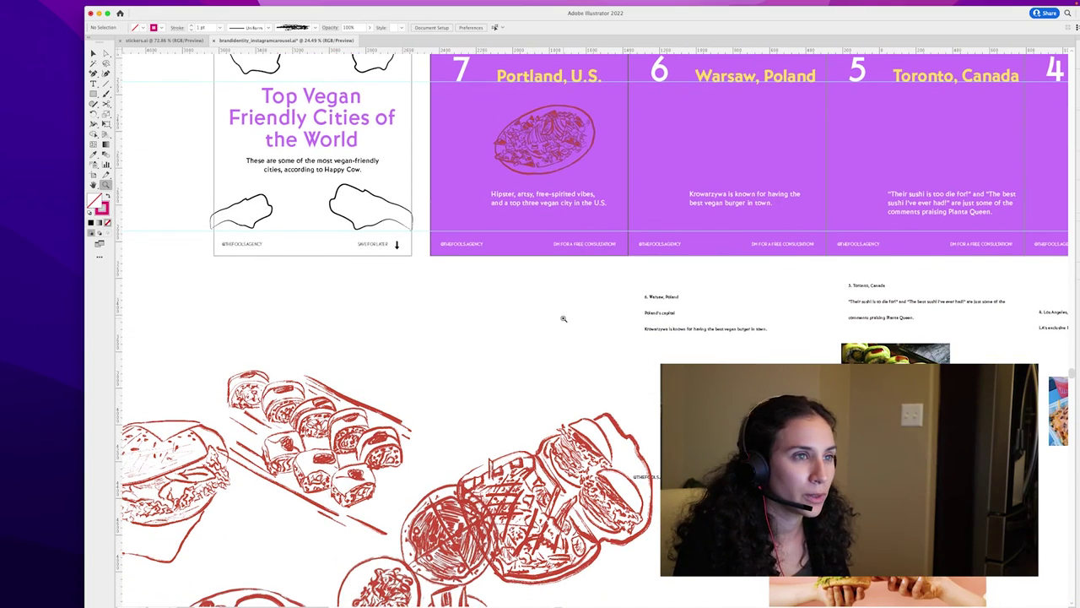
{"action": "left_click_drag", "start_coordinate": [527, 367], "coordinate": [601, 250]}
{"action": "key", "text": "v"}
{"action": "left_click_drag", "start_coordinate": [250, 369], "coordinate": [727, 206]}
{"action": "left_click_drag", "start_coordinate": [728, 205], "coordinate": [542, 204]}
{"action": "left_click_drag", "start_coordinate": [620, 112], "coordinate": [538, 212]}
{"action": "left_click_drag", "start_coordinate": [484, 246], "coordinate": [521, 203]}
{"action": "left_click", "coordinate": [389, 424]}
Step: Move the sushi illustration onto the Toronto slide, scale it down and position it above the description
{"action": "left_click_drag", "start_coordinate": [439, 376], "coordinate": [558, 320]}
{"action": "left_click_drag", "start_coordinate": [226, 459], "coordinate": [839, 163]}
{"action": "left_click_drag", "start_coordinate": [827, 175], "coordinate": [656, 257]}
{"action": "scroll", "coordinate": [686, 167], "scroll_direction": "right", "scroll_amount": 2}
{"action": "scroll", "coordinate": [687, 167], "scroll_direction": "up", "scroll_amount": 1}
{"action": "mouse_move", "coordinate": [701, 150]}
{"action": "left_mouse_down"}
{"action": "mouse_move", "coordinate": [675, 237]}
{"action": "mouse_move", "coordinate": [609, 245]}
{"action": "left_mouse_up"}
{"action": "left_click_drag", "start_coordinate": [589, 300], "coordinate": [649, 250]}
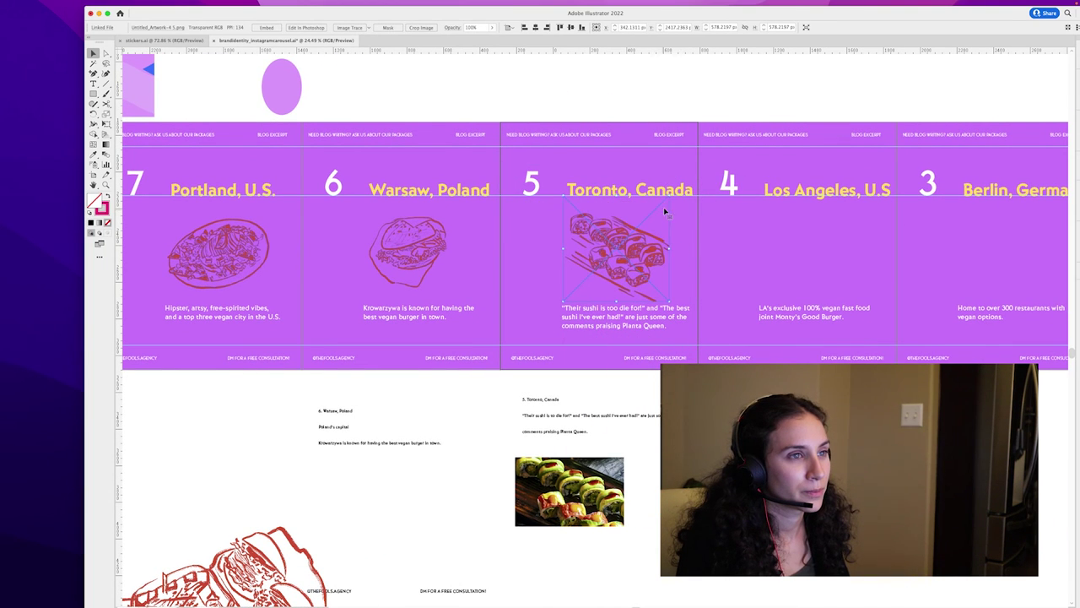
{"action": "left_click_drag", "start_coordinate": [668, 198], "coordinate": [663, 204]}
{"action": "left_click_drag", "start_coordinate": [636, 239], "coordinate": [645, 232]}
{"action": "left_click", "coordinate": [718, 260]}
Step: Move the burger-and-fries tray illustration onto the Los Angeles slide and scale it down to fit above the description
{"action": "scroll", "coordinate": [718, 260], "scroll_direction": "down", "scroll_amount": 4}
{"action": "mouse_move", "coordinate": [355, 419]}
{"action": "left_mouse_down"}
{"action": "mouse_move", "coordinate": [891, 205]}
{"action": "mouse_move", "coordinate": [961, 140]}
{"action": "left_mouse_up"}
{"action": "left_click_drag", "start_coordinate": [697, 246], "coordinate": [370, 446]}
{"action": "left_click_drag", "start_coordinate": [614, 346], "coordinate": [615, 302]}
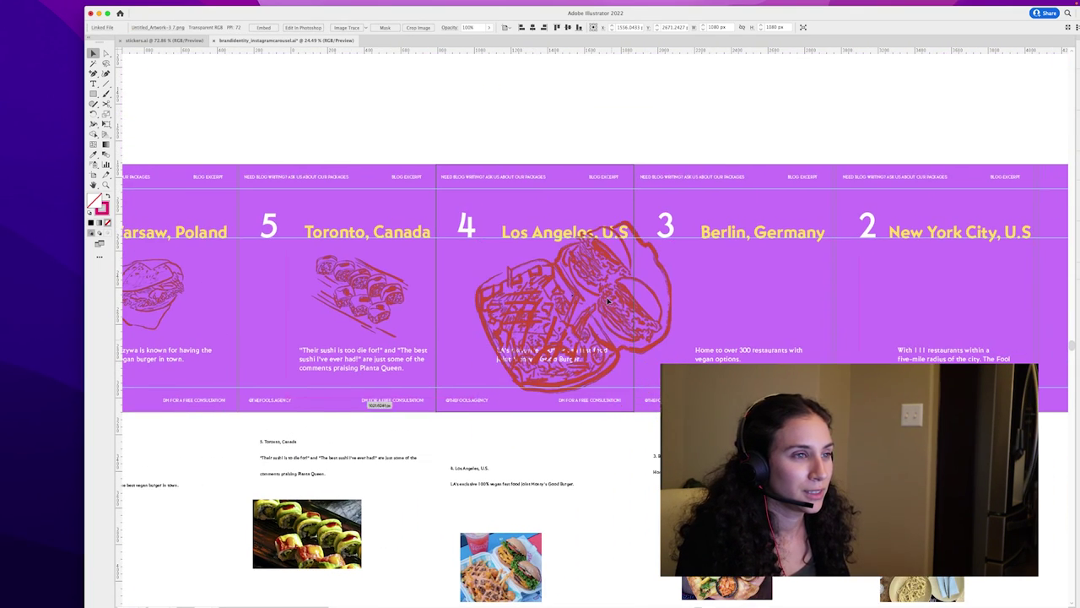
{"action": "mouse_move", "coordinate": [672, 196]}
{"action": "left_mouse_down"}
{"action": "mouse_move", "coordinate": [662, 238]}
{"action": "mouse_move", "coordinate": [623, 305]}
{"action": "mouse_move", "coordinate": [588, 275]}
{"action": "left_mouse_up"}
{"action": "left_click", "coordinate": [611, 453]}
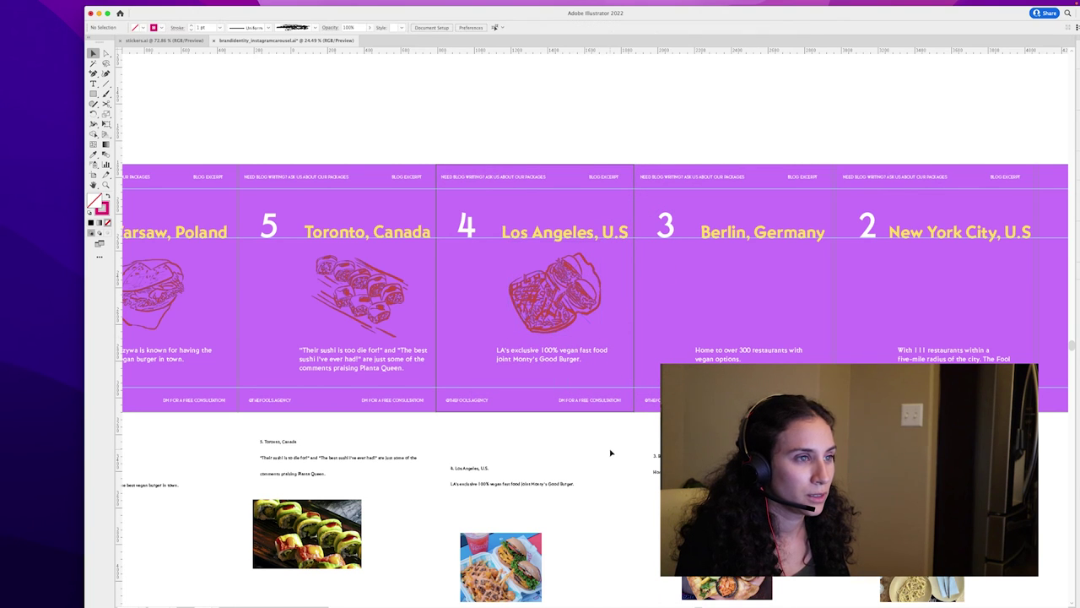
Step: Move the round platter illustration from the canvas below onto the Berlin slide
{"action": "scroll", "coordinate": [600, 449], "scroll_direction": "left", "scroll_amount": 5}
{"action": "scroll", "coordinate": [600, 450], "scroll_direction": "down", "scroll_amount": 5}
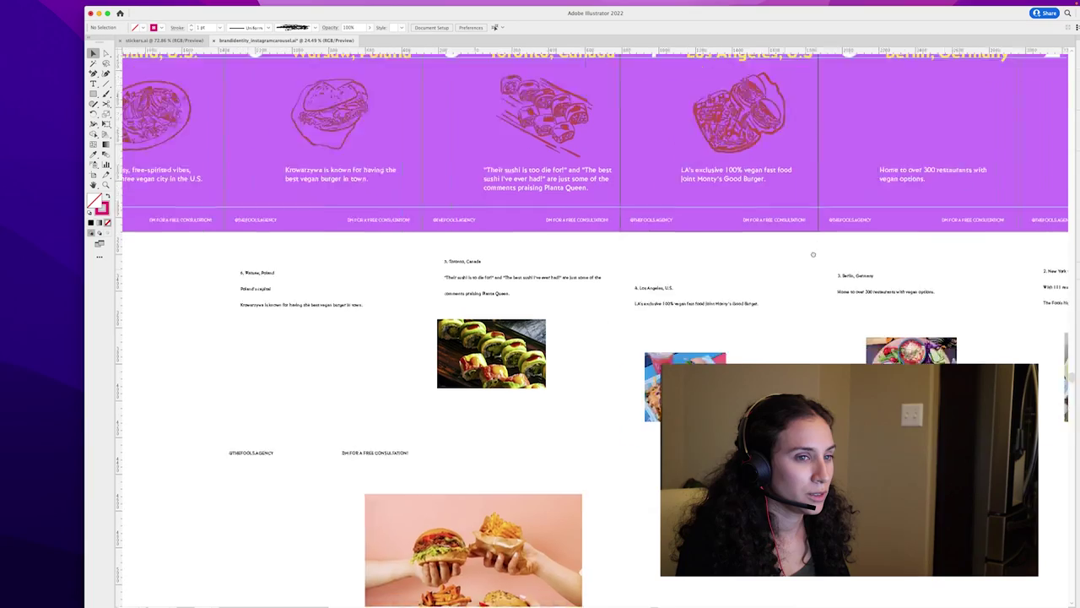
{"action": "scroll", "coordinate": [488, 391], "scroll_direction": "left", "scroll_amount": 9}
{"action": "scroll", "coordinate": [488, 390], "scroll_direction": "down", "scroll_amount": 4}
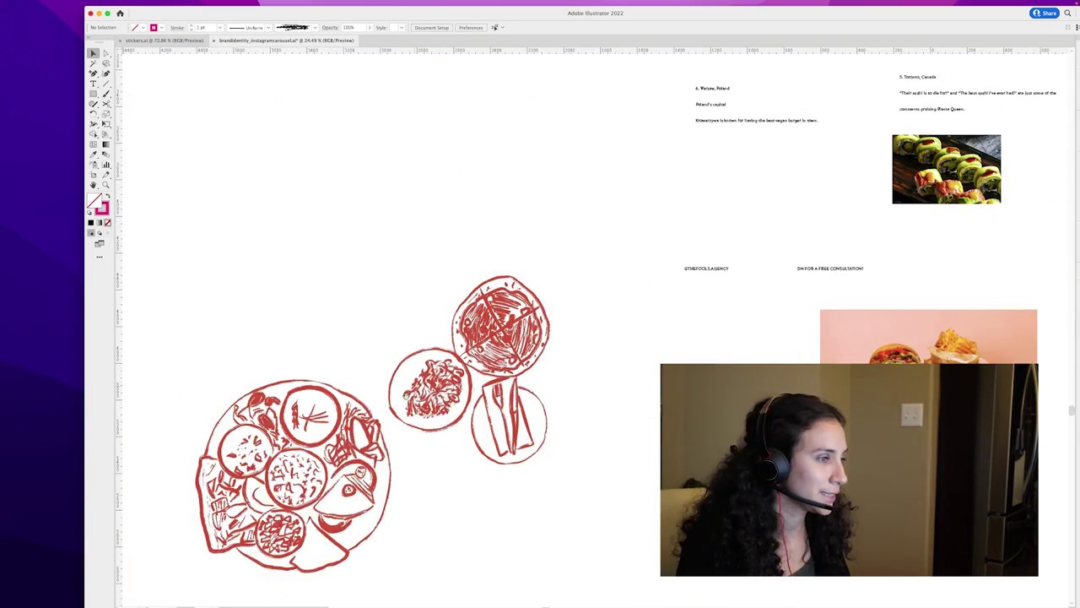
{"action": "left_click_drag", "start_coordinate": [417, 412], "coordinate": [773, 247]}
{"action": "scroll", "coordinate": [773, 247], "scroll_direction": "right", "scroll_amount": 12}
{"action": "scroll", "coordinate": [772, 247], "scroll_direction": "up", "scroll_amount": 4}
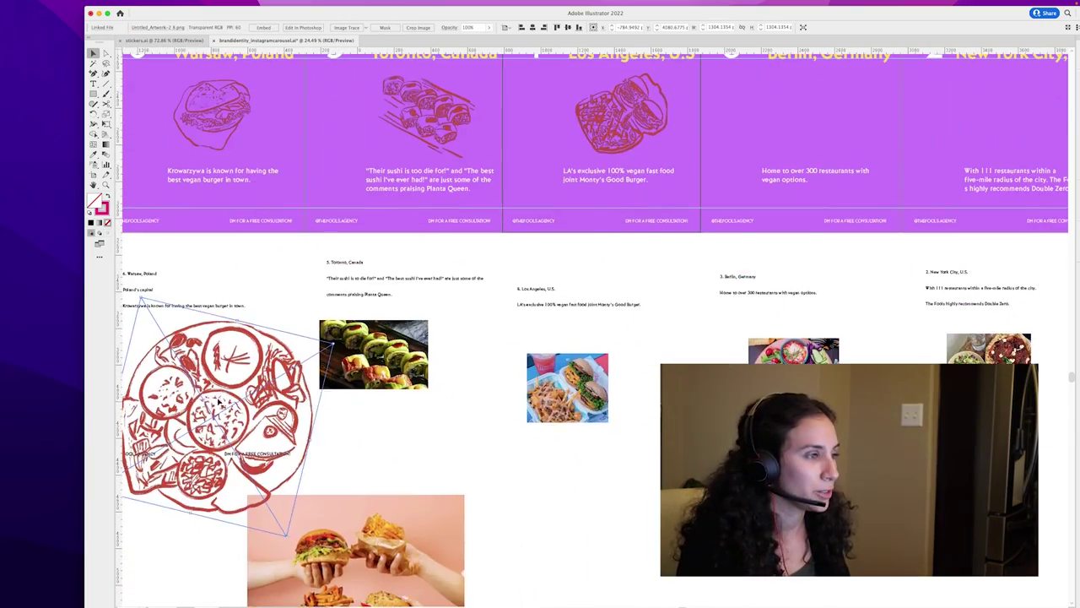
{"action": "left_click_drag", "start_coordinate": [213, 403], "coordinate": [794, 215]}
{"action": "scroll", "coordinate": [793, 215], "scroll_direction": "right", "scroll_amount": 7}
{"action": "scroll", "coordinate": [793, 215], "scroll_direction": "up", "scroll_amount": 4}
{"action": "left_click_drag", "start_coordinate": [471, 416], "coordinate": [471, 326]}
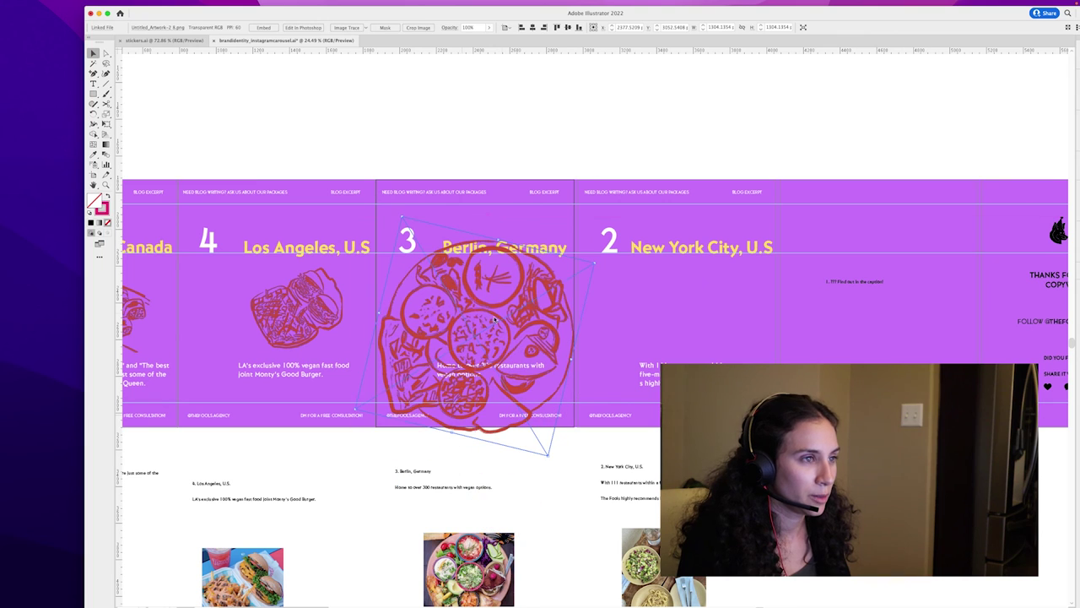
Step: Scale down the platter illustration and position it between the Berlin title and description
{"action": "left_click_drag", "start_coordinate": [590, 267], "coordinate": [498, 342]}
{"action": "left_click_drag", "start_coordinate": [439, 367], "coordinate": [507, 291]}
{"action": "left_click_drag", "start_coordinate": [458, 316], "coordinate": [497, 308]}
{"action": "left_click", "coordinate": [462, 446]}
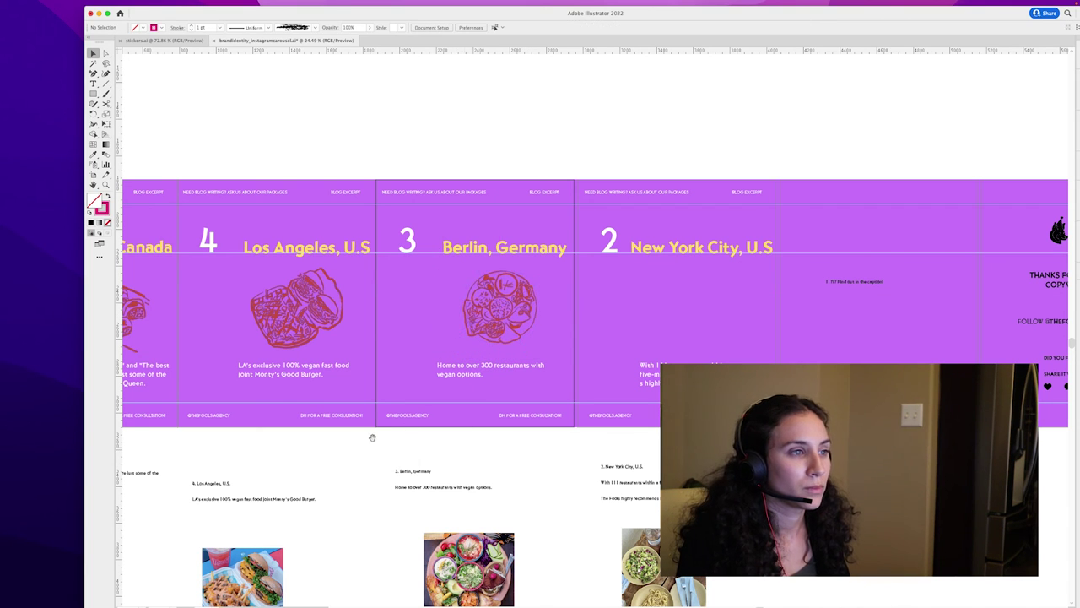
Step: Move the illustration of pizza, pasta and cutlery plates from the canvas onto the New York City slide
{"action": "scroll", "coordinate": [463, 446], "scroll_direction": "left", "scroll_amount": 15}
{"action": "scroll", "coordinate": [462, 446], "scroll_direction": "down", "scroll_amount": 5}
{"action": "mouse_move", "coordinate": [442, 521]}
{"action": "left_mouse_down"}
{"action": "mouse_move", "coordinate": [735, 383]}
{"action": "mouse_move", "coordinate": [191, 418]}
{"action": "mouse_move", "coordinate": [106, 436]}
{"action": "mouse_move", "coordinate": [736, 314]}
{"action": "left_mouse_up"}
{"action": "mouse_move", "coordinate": [695, 316]}
{"action": "left_mouse_down"}
{"action": "mouse_move", "coordinate": [488, 376]}
{"action": "mouse_move", "coordinate": [386, 426]}
{"action": "left_mouse_up"}
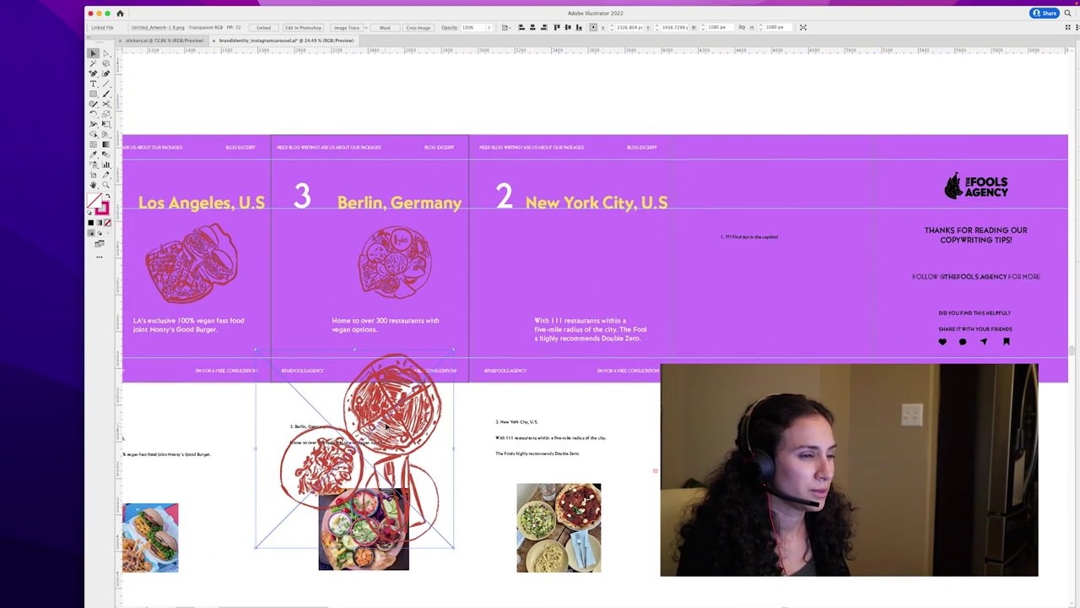
{"action": "mouse_move", "coordinate": [354, 425]}
{"action": "left_mouse_down"}
{"action": "mouse_move", "coordinate": [554, 263]}
{"action": "mouse_move", "coordinate": [579, 275]}
{"action": "left_mouse_up"}
Step: Scale down the three-plate illustration and position it between the New York City title and description
{"action": "left_click_drag", "start_coordinate": [680, 198], "coordinate": [606, 305]}
{"action": "mouse_move", "coordinate": [535, 341]}
{"action": "left_mouse_down"}
{"action": "mouse_move", "coordinate": [597, 252]}
{"action": "mouse_move", "coordinate": [670, 255]}
{"action": "mouse_move", "coordinate": [650, 266]}
{"action": "mouse_move", "coordinate": [704, 261]}
{"action": "mouse_move", "coordinate": [633, 270]}
{"action": "mouse_move", "coordinate": [732, 287]}
{"action": "left_mouse_up"}
{"action": "left_click", "coordinate": [565, 342]}
{"action": "key", "text": "super+z"}
{"action": "key", "text": "z"}
{"action": "key", "text": "v"}
{"action": "left_click_drag", "start_coordinate": [614, 274], "coordinate": [604, 283]}
{"action": "left_click", "coordinate": [740, 342]}
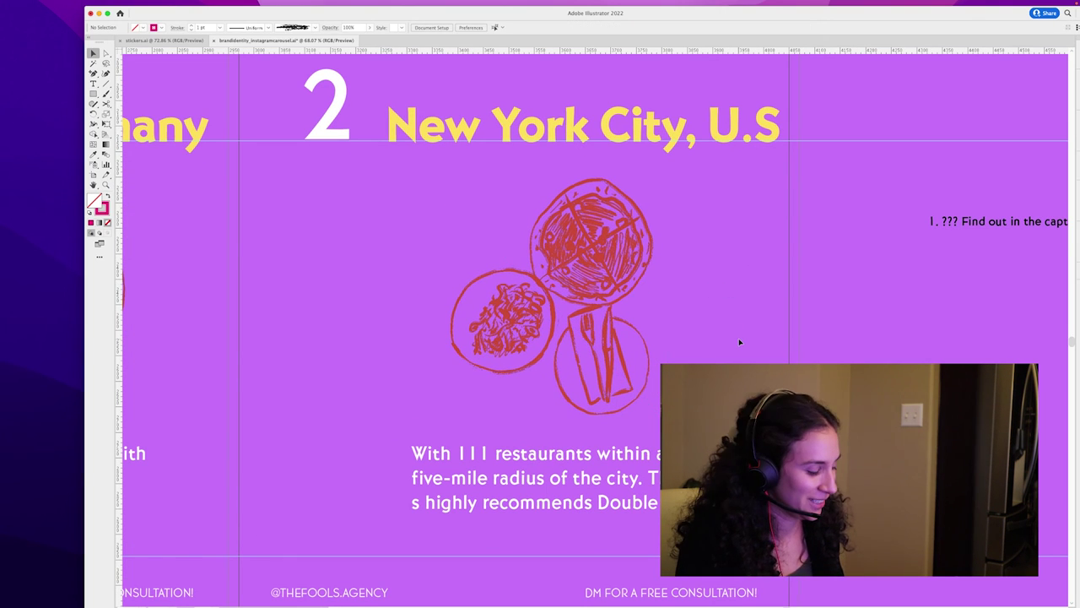
Step: Review the illustrations across the city slides, comparing the whole carousel with close views of Portland and Warsaw
{"action": "key", "text": "z"}
{"action": "left_click_drag", "start_coordinate": [733, 338], "coordinate": [615, 345]}
{"action": "scroll", "coordinate": [615, 346], "scroll_direction": "left", "scroll_amount": 10}
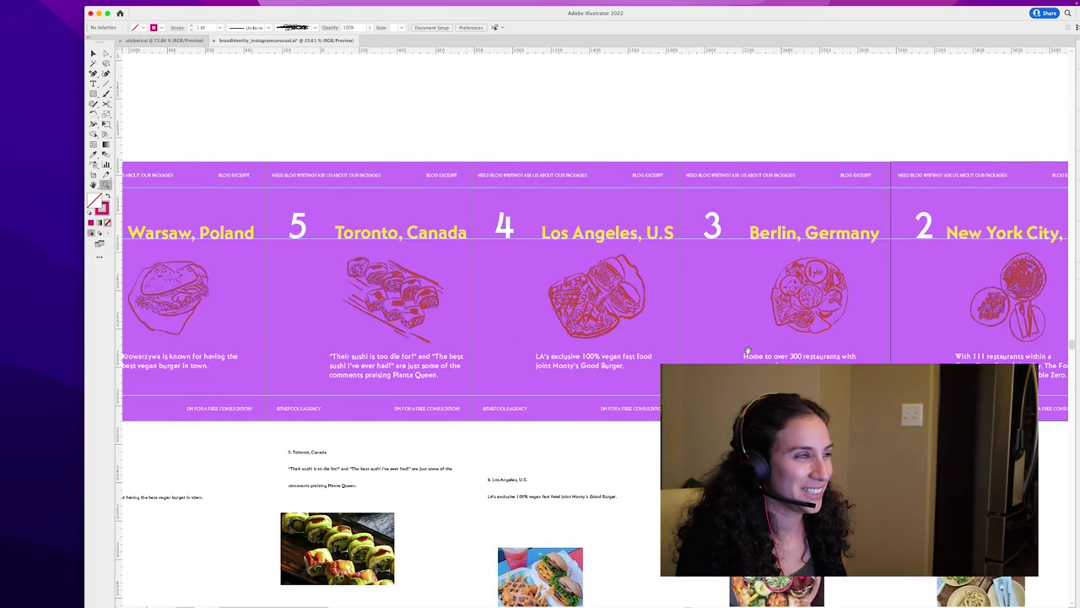
{"action": "left_click_drag", "start_coordinate": [403, 322], "coordinate": [434, 313]}
{"action": "left_click_drag", "start_coordinate": [636, 316], "coordinate": [564, 317]}
{"action": "scroll", "coordinate": [564, 317], "scroll_direction": "down", "scroll_amount": 1}
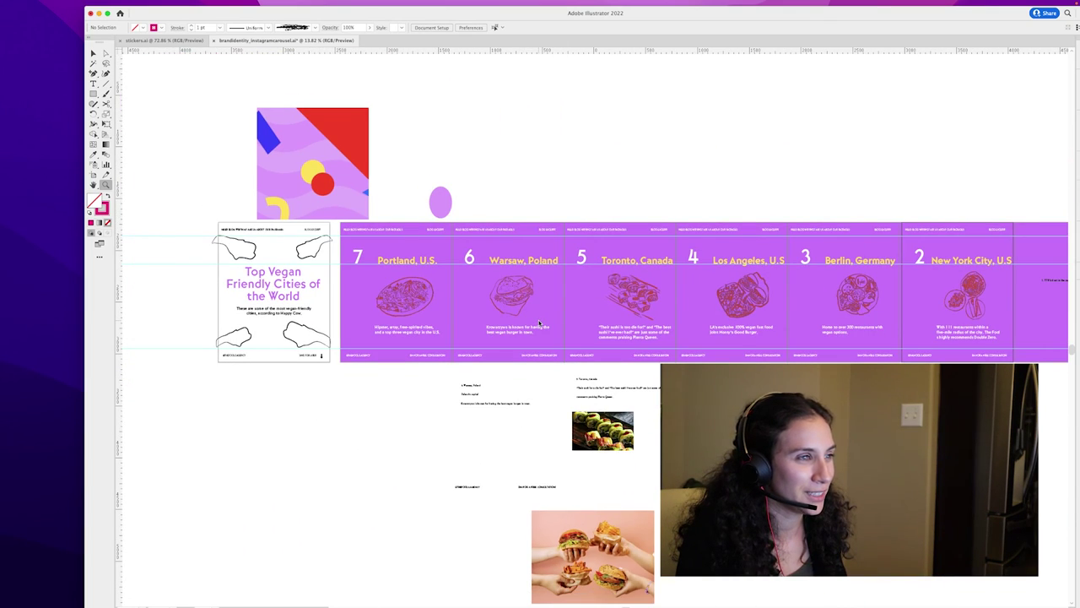
{"action": "scroll", "coordinate": [544, 317], "scroll_direction": "up", "scroll_amount": 5}
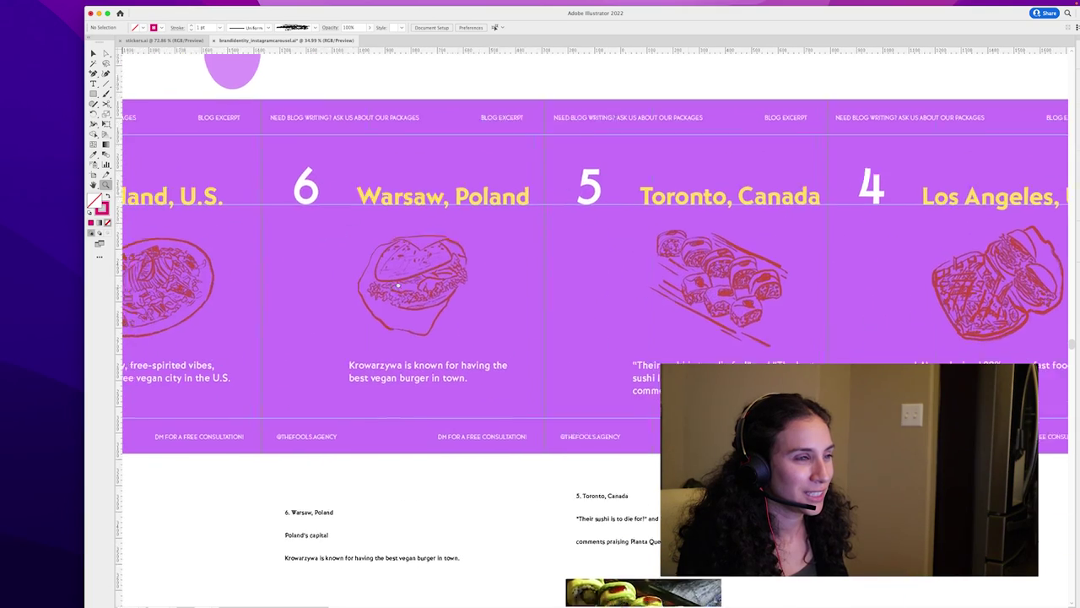
{"action": "scroll", "coordinate": [571, 277], "scroll_direction": "left", "scroll_amount": 3}
{"action": "scroll", "coordinate": [477, 265], "scroll_direction": "up", "scroll_amount": 1}
{"action": "scroll", "coordinate": [478, 265], "scroll_direction": "up", "scroll_amount": 4}
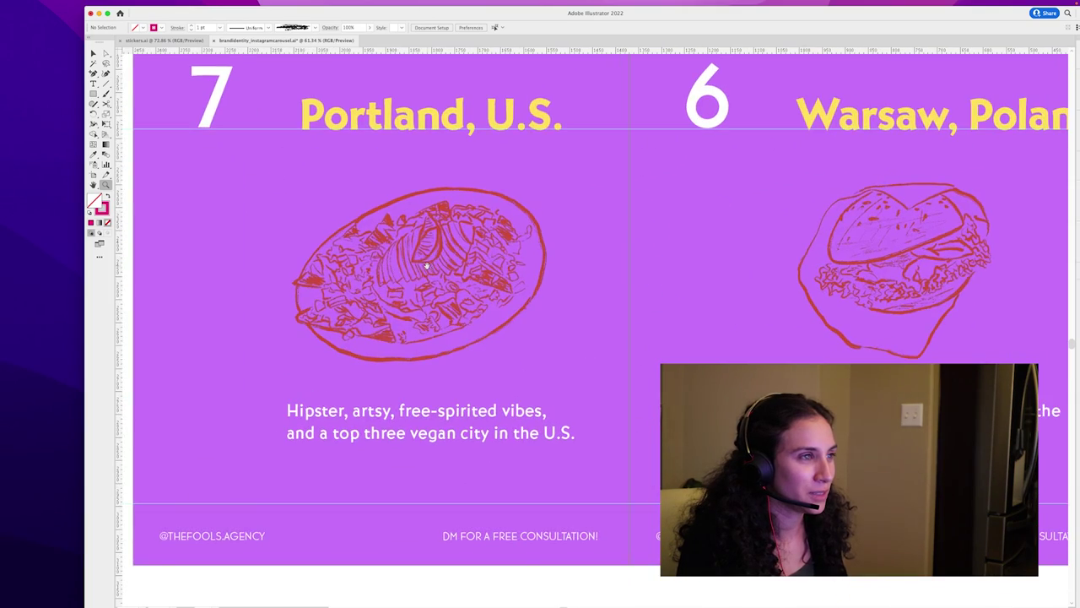
{"action": "scroll", "coordinate": [561, 290], "scroll_direction": "down", "scroll_amount": 4}
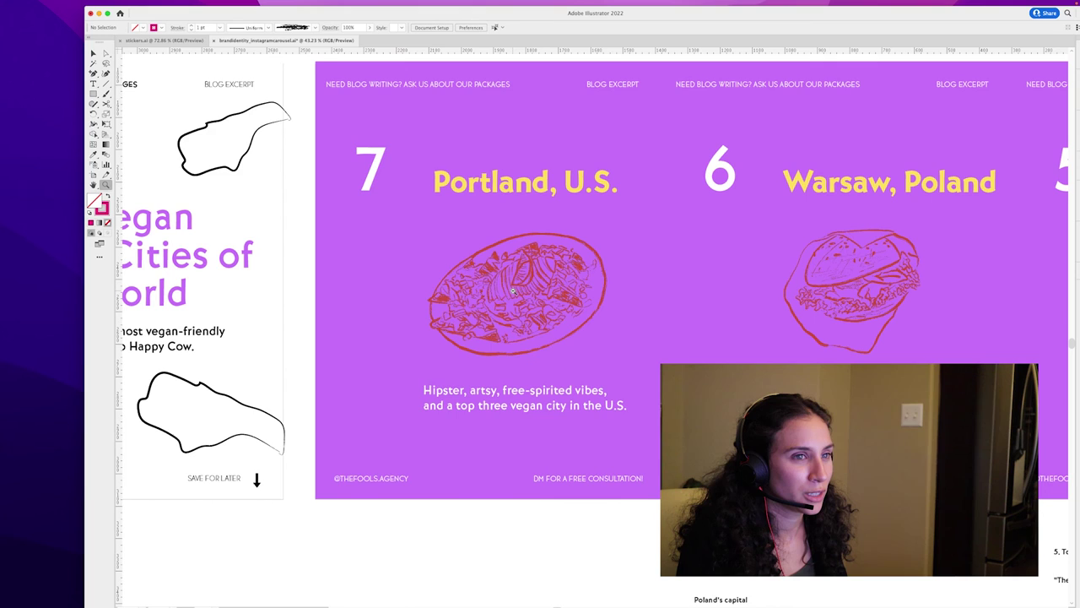
{"action": "scroll", "coordinate": [504, 291], "scroll_direction": "right", "scroll_amount": 2}
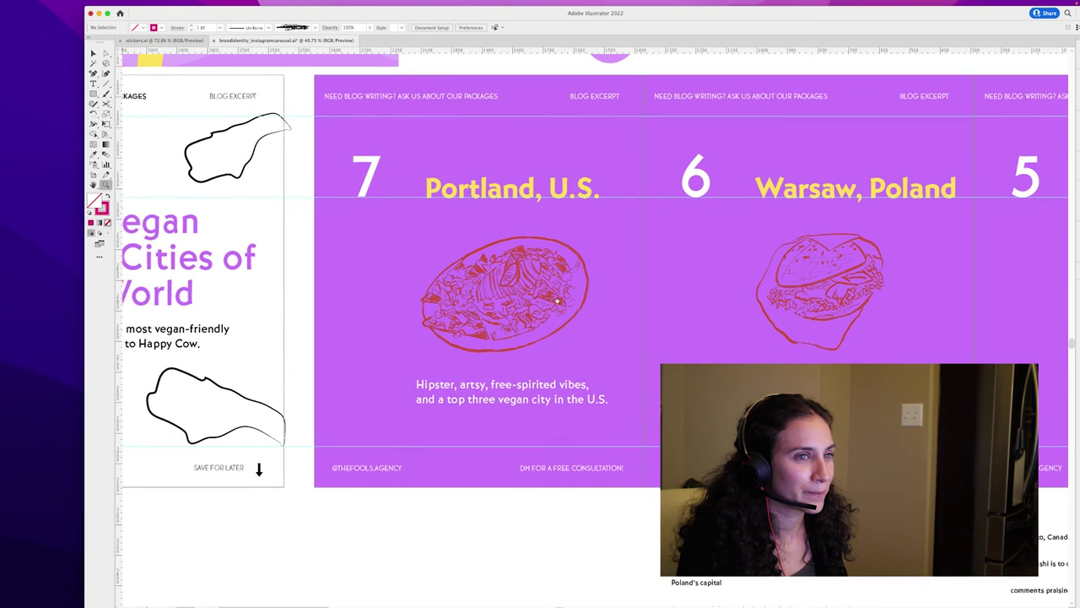
{"action": "left_click_drag", "start_coordinate": [532, 300], "coordinate": [530, 300]}
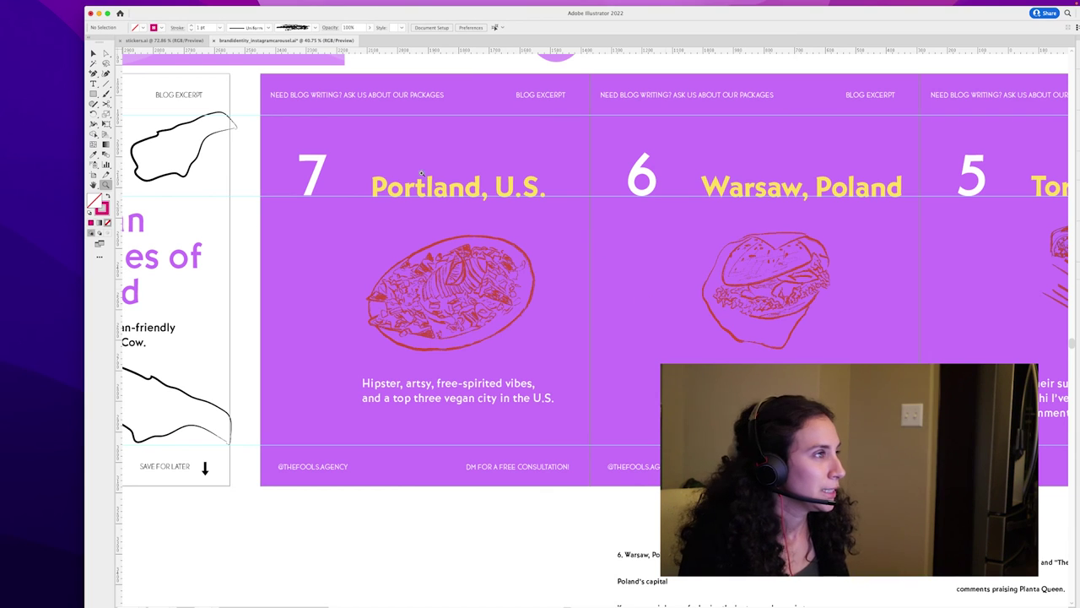
Step: Select the plate illustration on the Portland slide and display the document's layers
{"action": "key", "text": "v"}
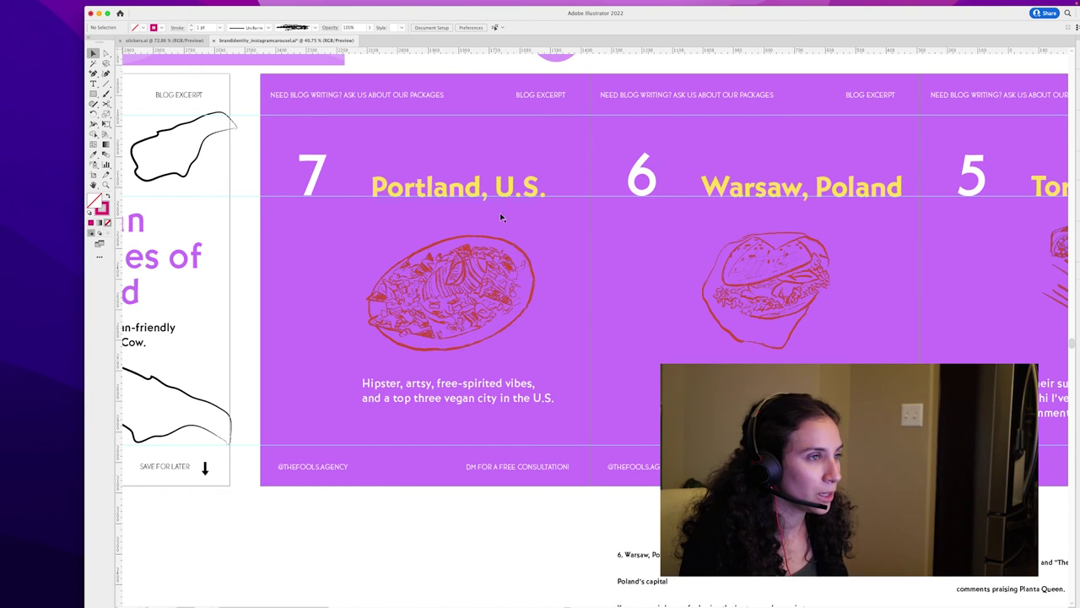
{"action": "left_click", "coordinate": [453, 267]}
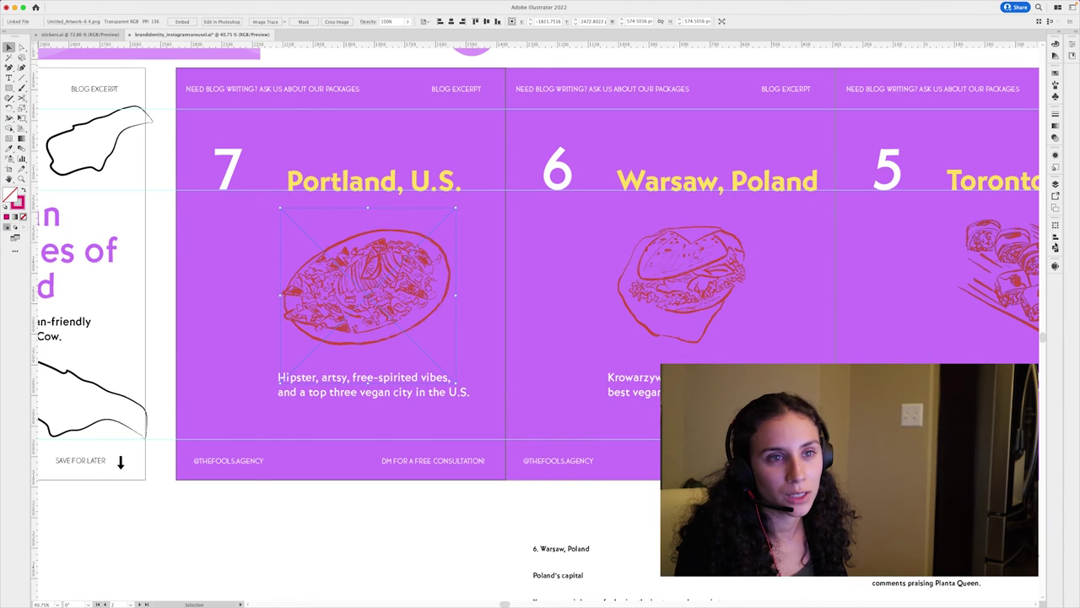
{"action": "left_click", "coordinate": [1055, 206]}
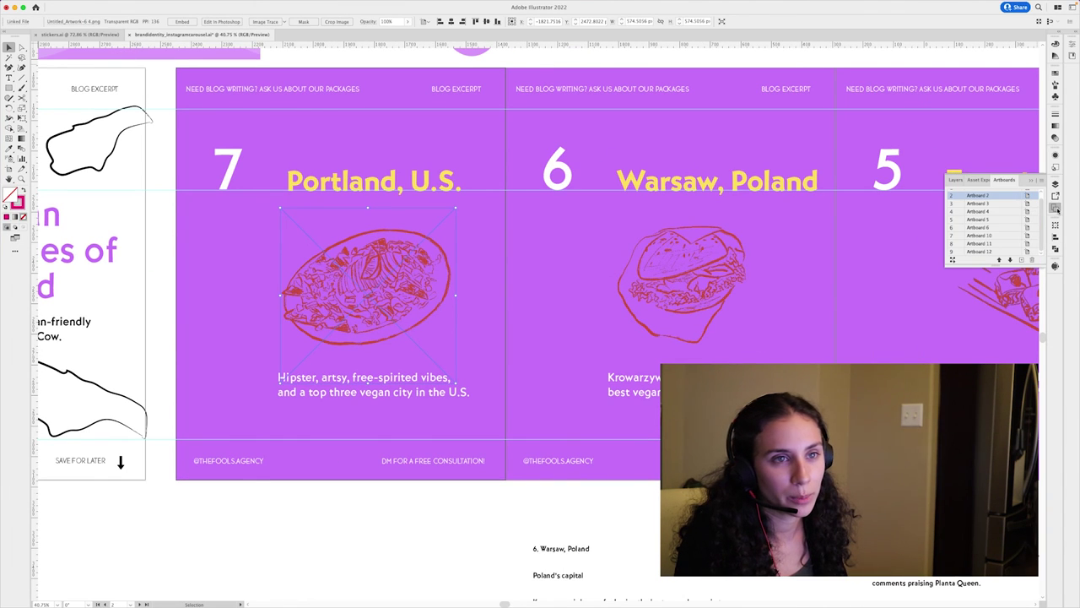
{"action": "left_click", "coordinate": [955, 180]}
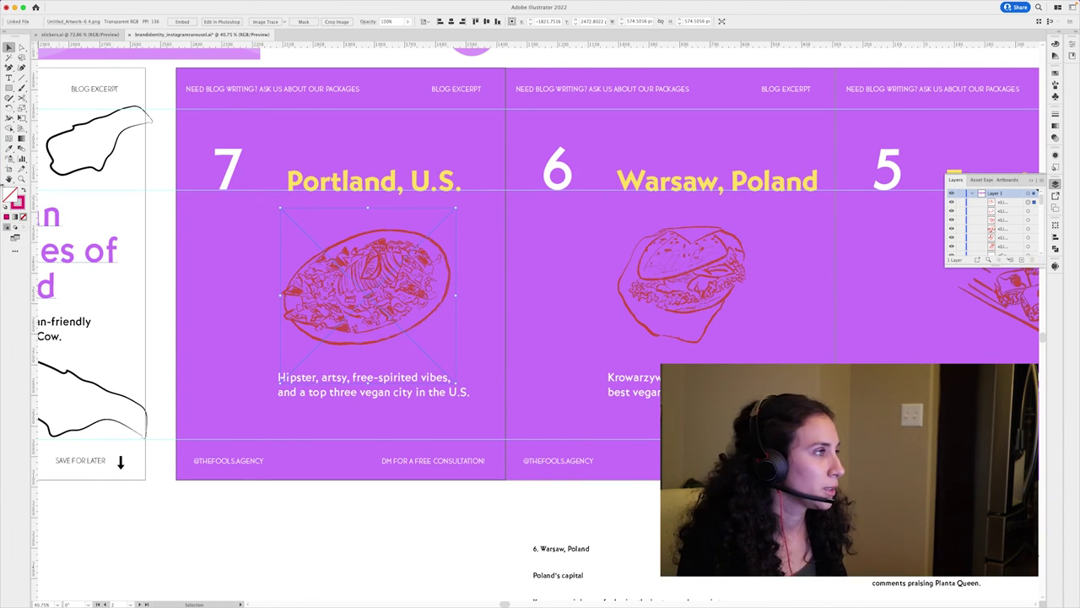
Step: Draw a rectangle about 668 by 575 px over the Portland illustration and swap its pink stroke to the fill
{"action": "key", "text": "m"}
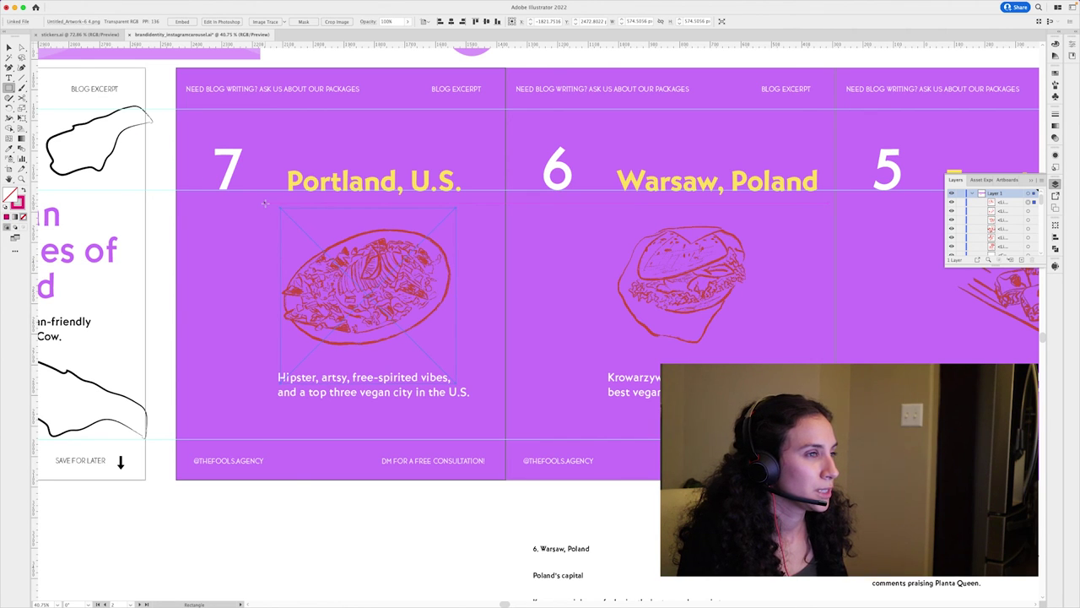
{"action": "left_click_drag", "start_coordinate": [265, 204], "coordinate": [468, 378]}
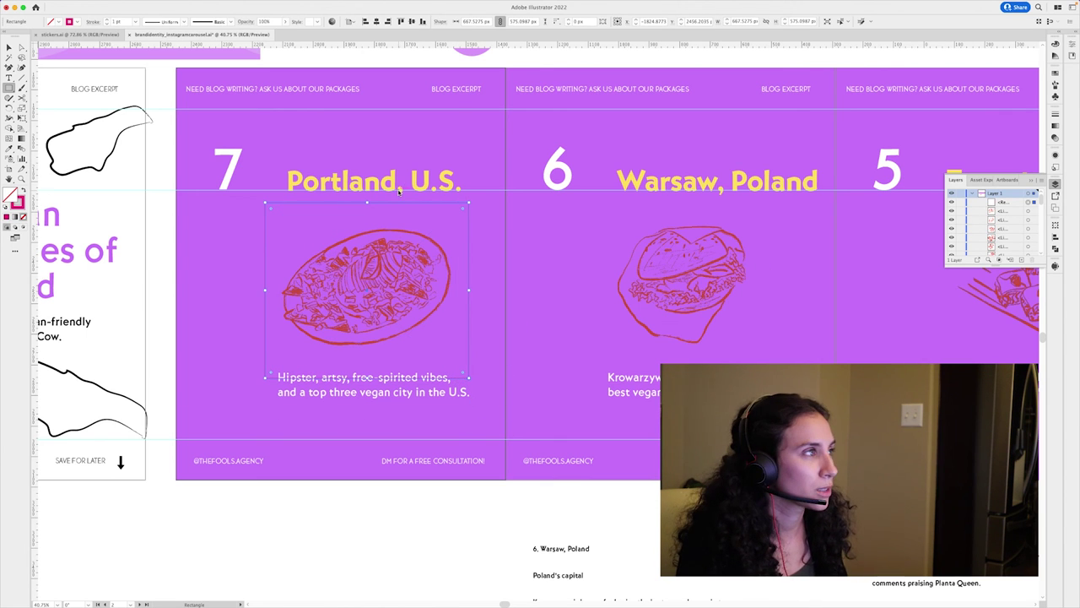
{"action": "left_click", "coordinate": [24, 192]}
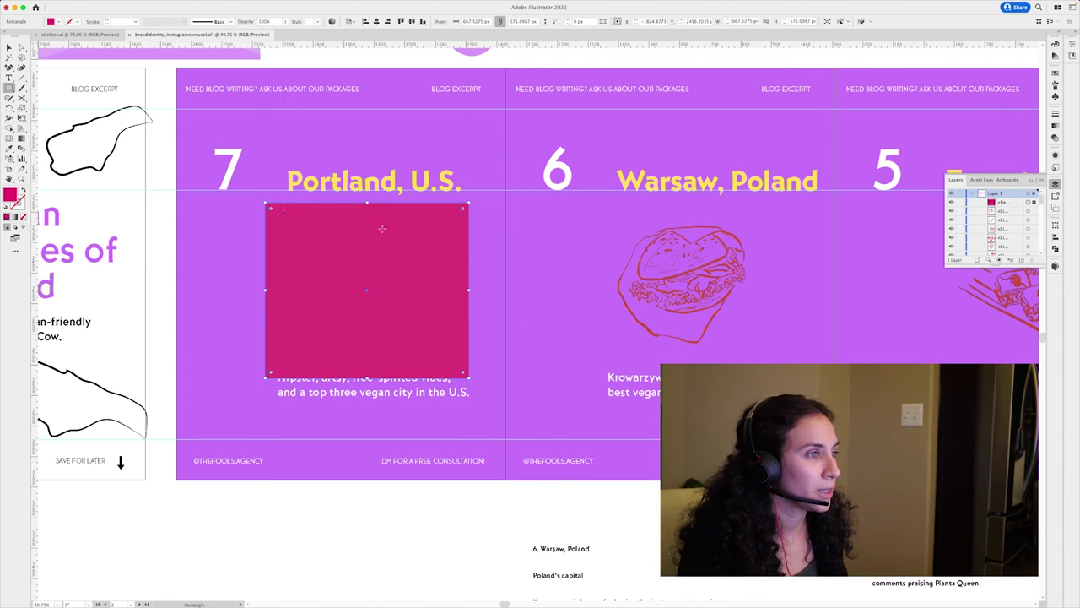
{"action": "key", "text": "v"}
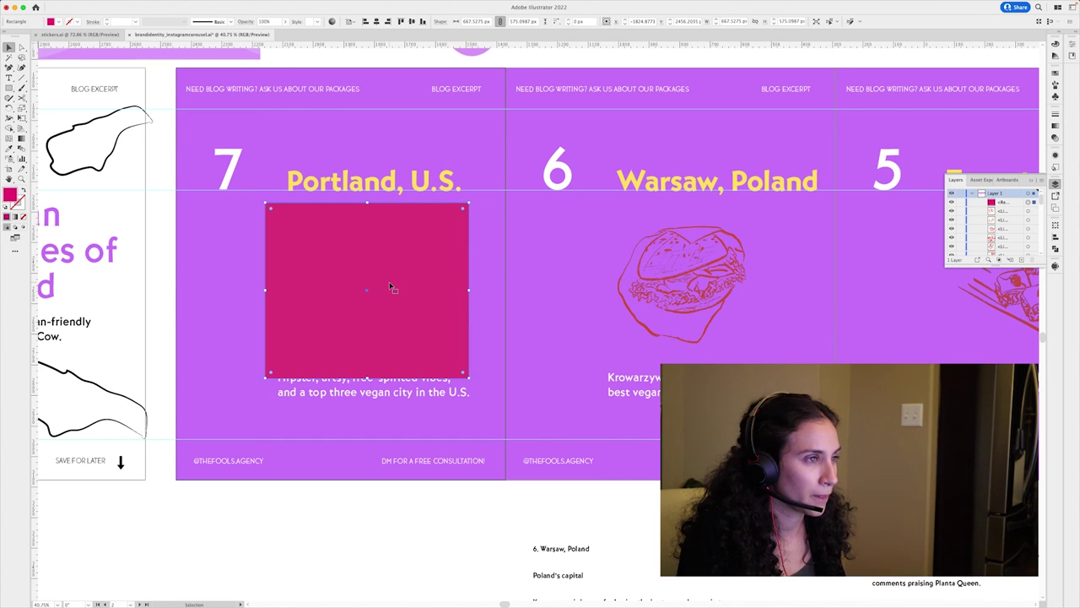
Step: Shift the pink rectangle partly off the Portland plate illustration and fill it with white sampled from the empty canvas
{"action": "mouse_move", "coordinate": [412, 249]}
{"action": "left_mouse_down"}
{"action": "mouse_move", "coordinate": [396, 263]}
{"action": "mouse_move", "coordinate": [295, 255]}
{"action": "mouse_move", "coordinate": [338, 290]}
{"action": "mouse_move", "coordinate": [376, 273]}
{"action": "left_mouse_up"}
{"action": "key", "text": "i"}
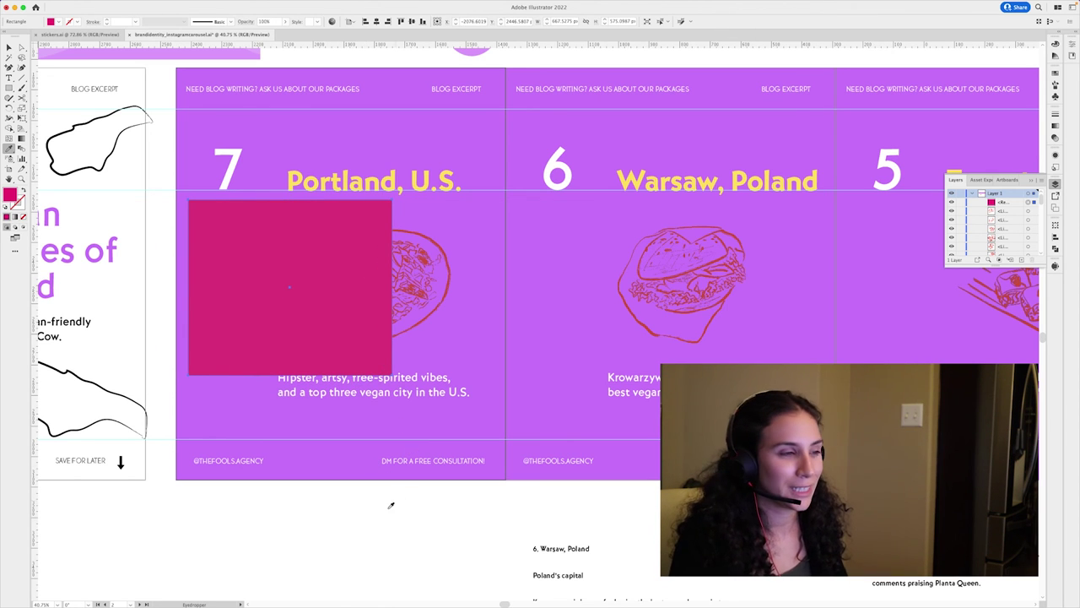
{"action": "left_click", "coordinate": [356, 511]}
{"action": "key", "text": "v"}
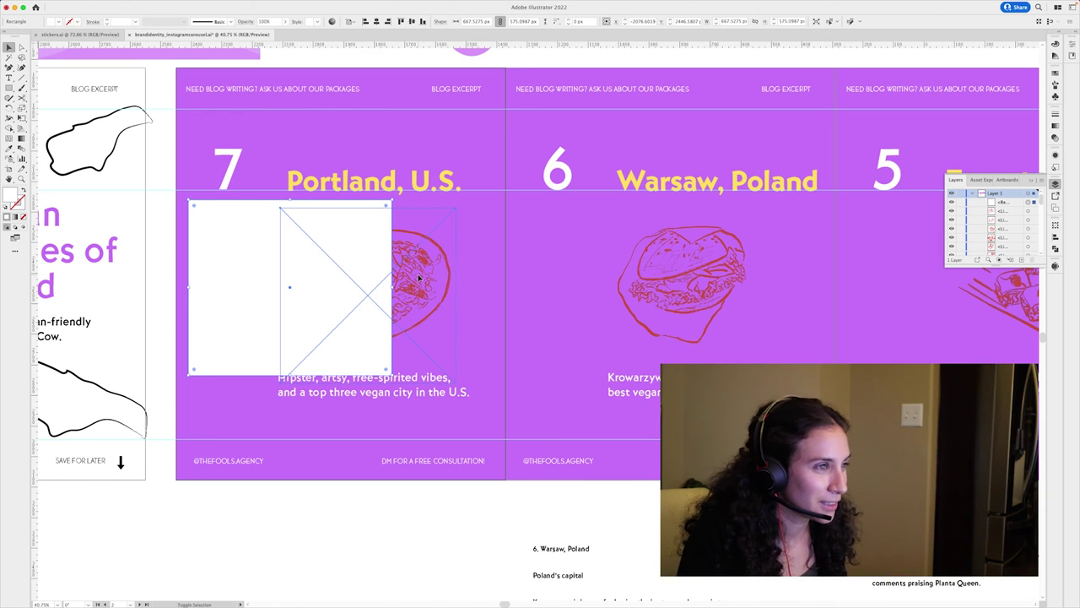
Step: Try to clip the linked Portland plate illustration with the white rectangle, and undo the clipping mask
{"action": "left_click", "coordinate": [418, 278], "text": "shift"}
{"action": "key", "text": "super+7"}
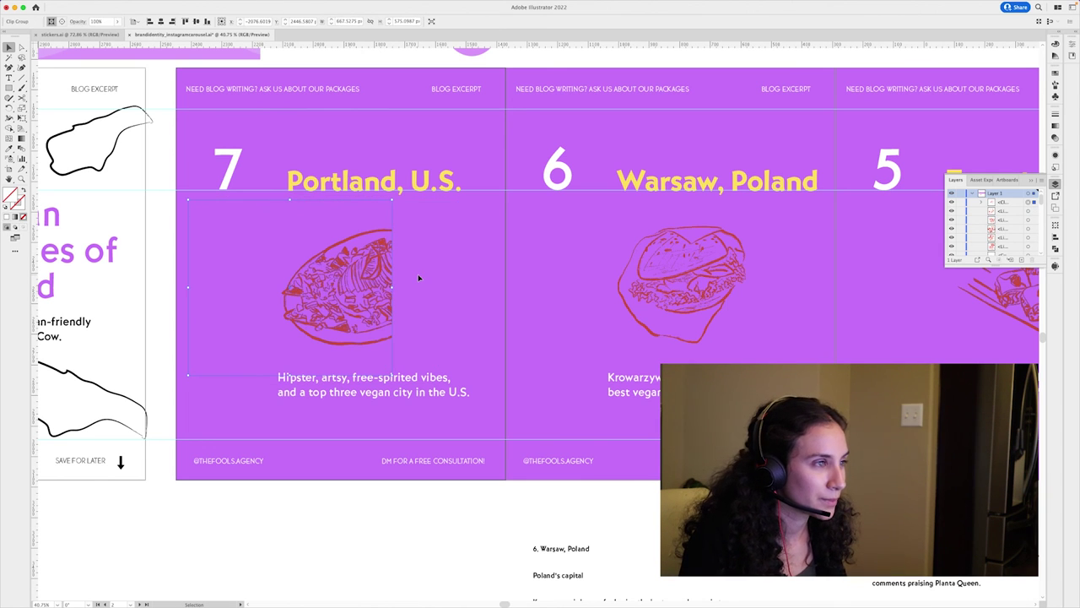
{"action": "key", "text": "super+z"}
{"action": "left_click", "coordinate": [424, 530]}
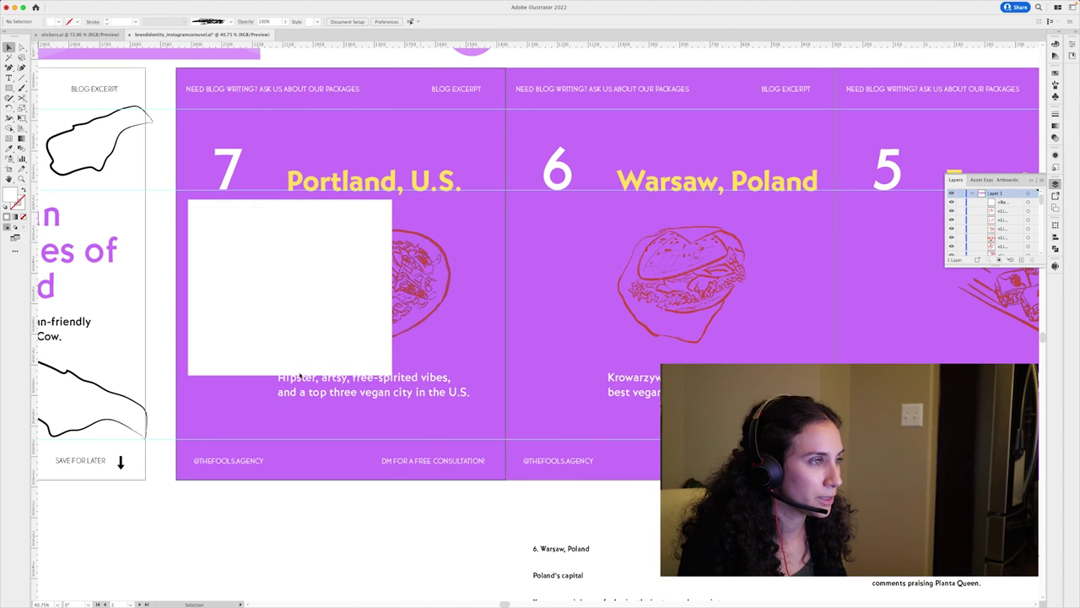
Step: Image-trace the Portland plate illustration in black and white, remove the white areas from the tracing, and expand it into vector artwork
{"action": "left_click", "coordinate": [235, 251]}
{"action": "left_click_drag", "start_coordinate": [305, 247], "coordinate": [195, 304]}
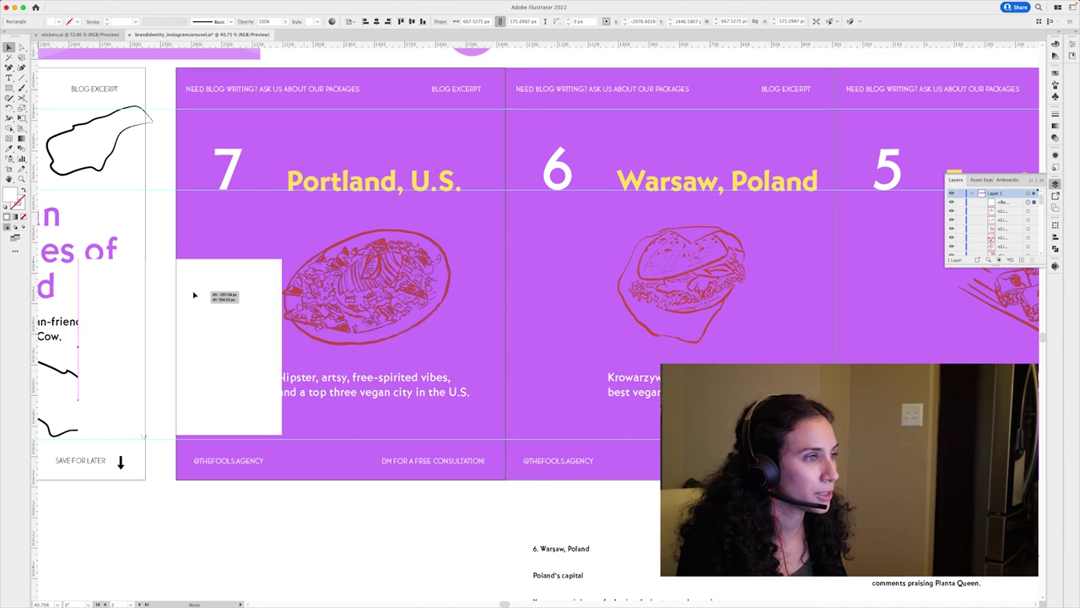
{"action": "left_click", "coordinate": [339, 294]}
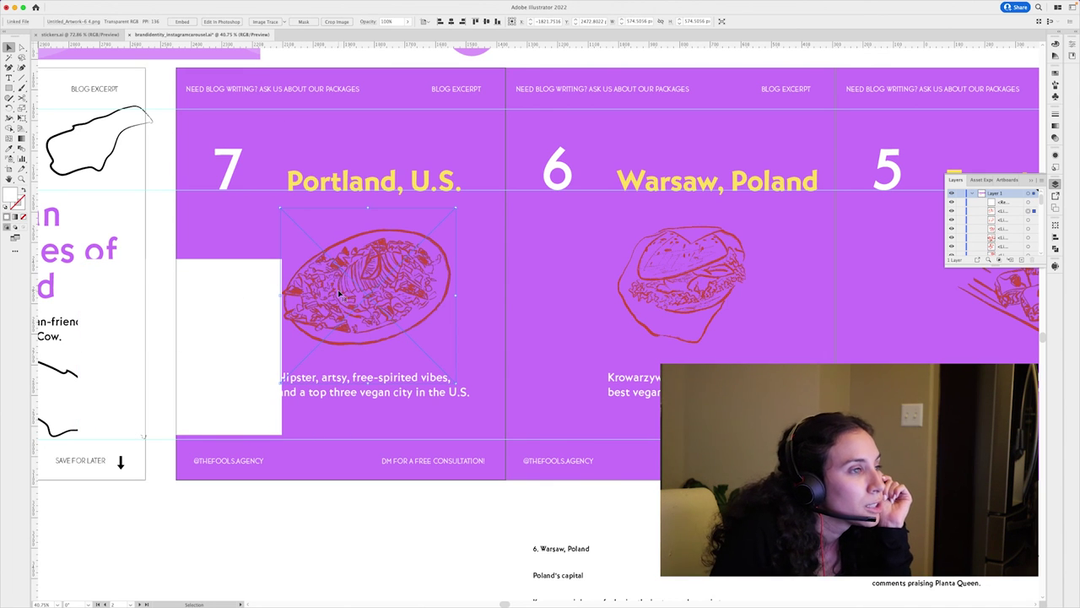
{"action": "left_click", "coordinate": [265, 21]}
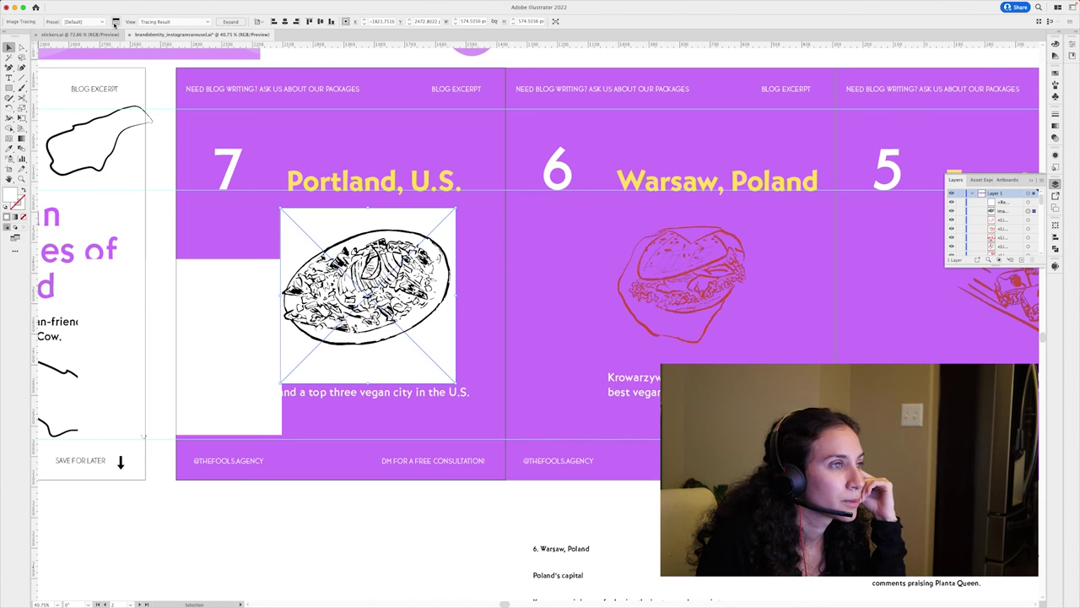
{"action": "left_click", "coordinate": [115, 22]}
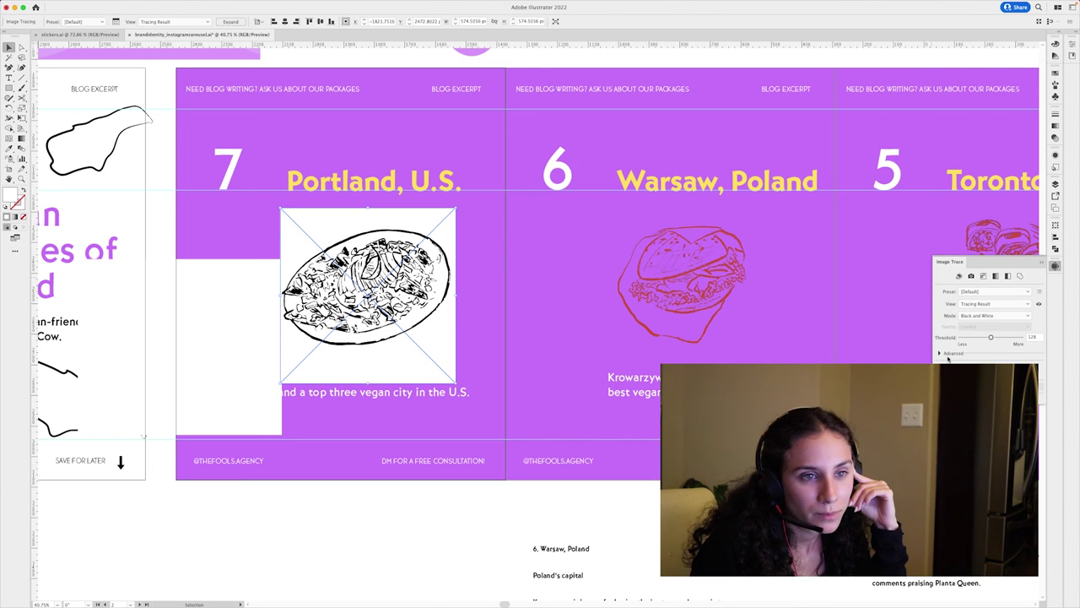
{"action": "left_click", "coordinate": [939, 353]}
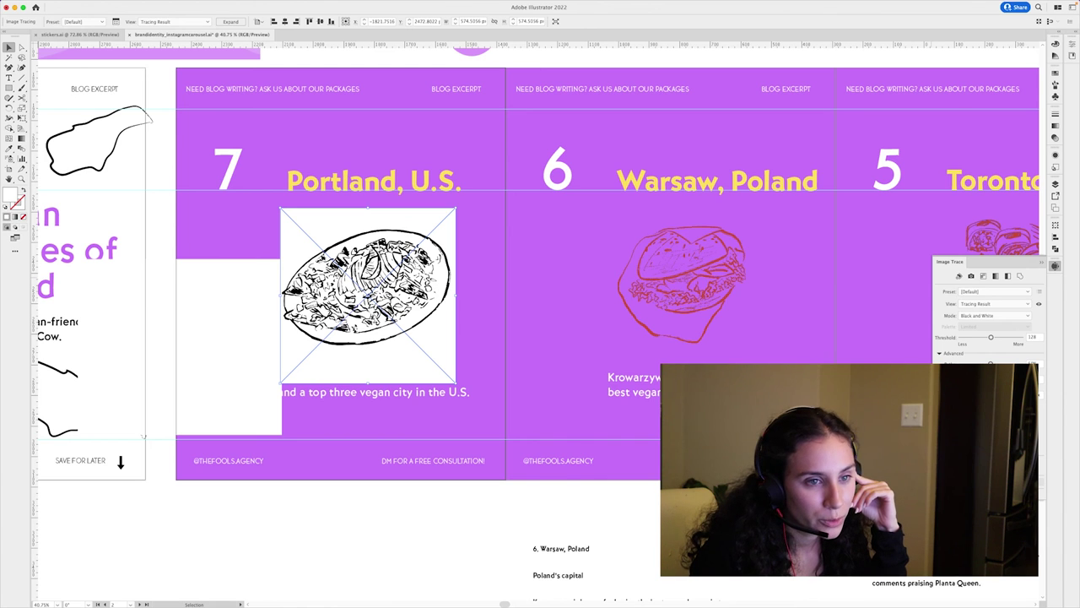
{"action": "left_click", "coordinate": [964, 463]}
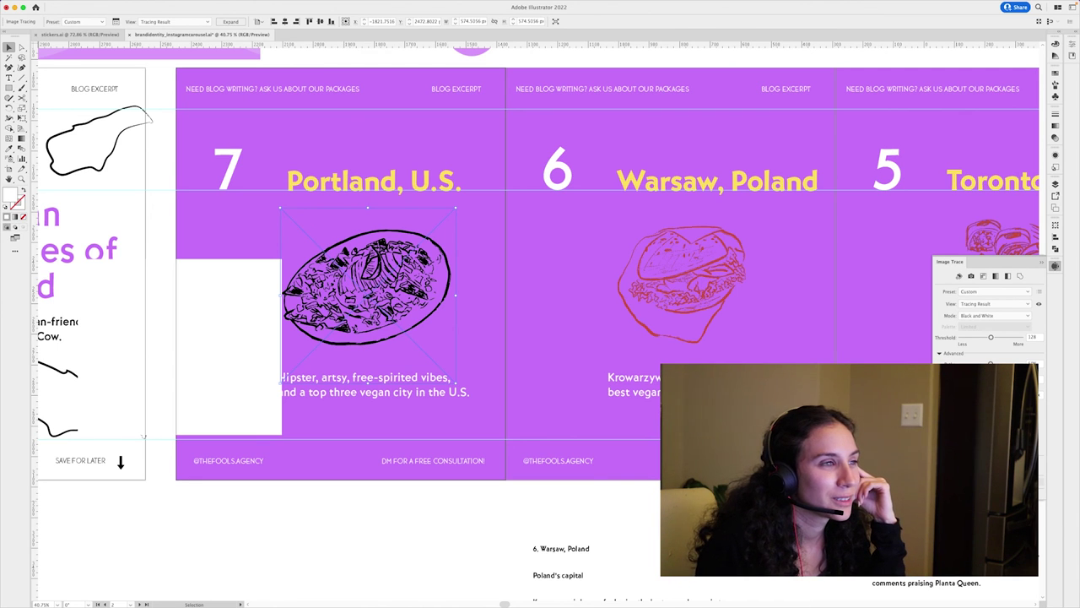
{"action": "left_click", "coordinate": [230, 21]}
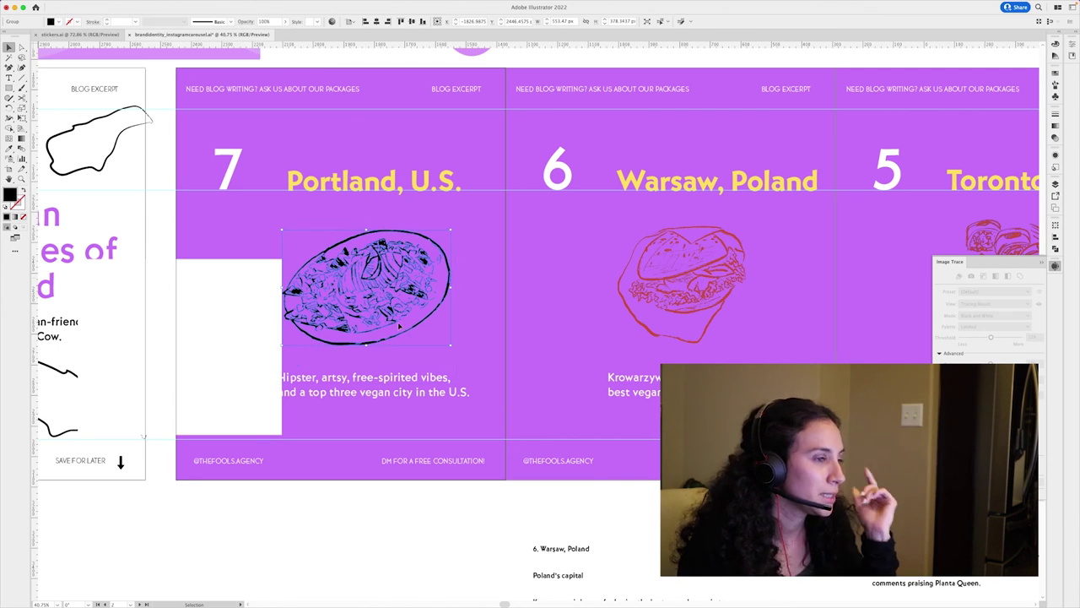
Step: Move the white rectangle over most of the traced Portland plate and clip the artwork with it
{"action": "left_click_drag", "start_coordinate": [253, 370], "coordinate": [374, 325]}
{"action": "left_click", "coordinate": [453, 292], "text": "shift"}
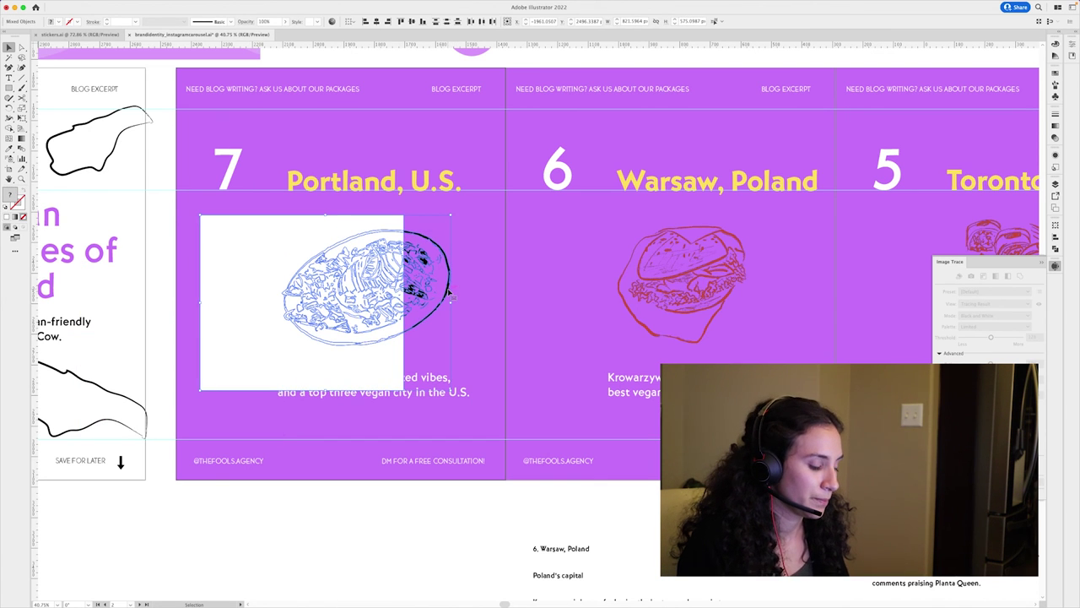
{"action": "left_click", "coordinate": [449, 292]}
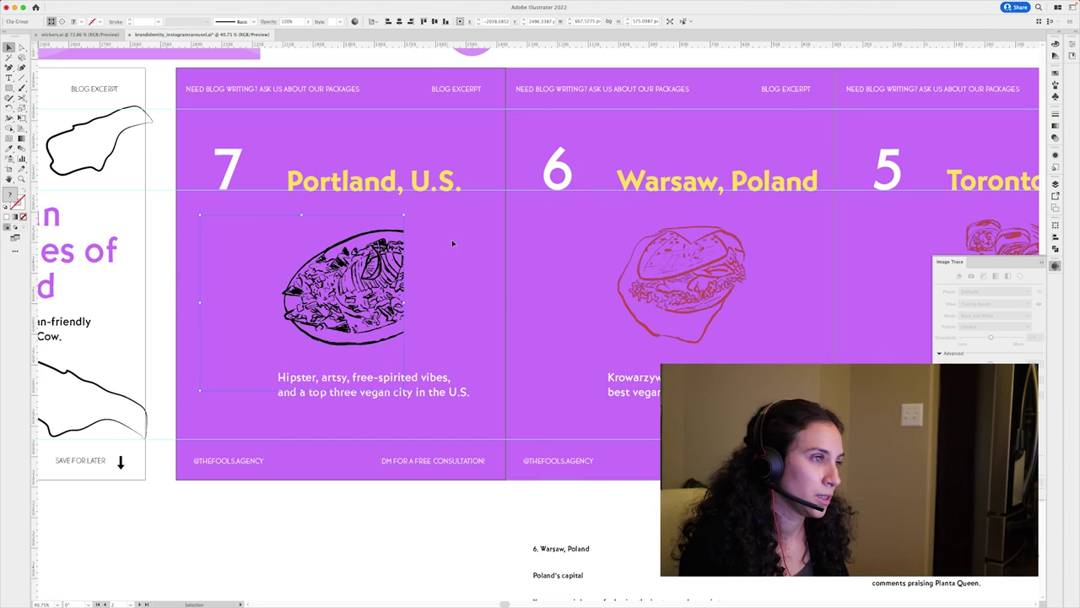
Step: Reposition the clipping rectangle around the whole traced plate and shrink it to about 598 by 447 px inside the clip group
{"action": "double_click", "coordinate": [365, 237]}
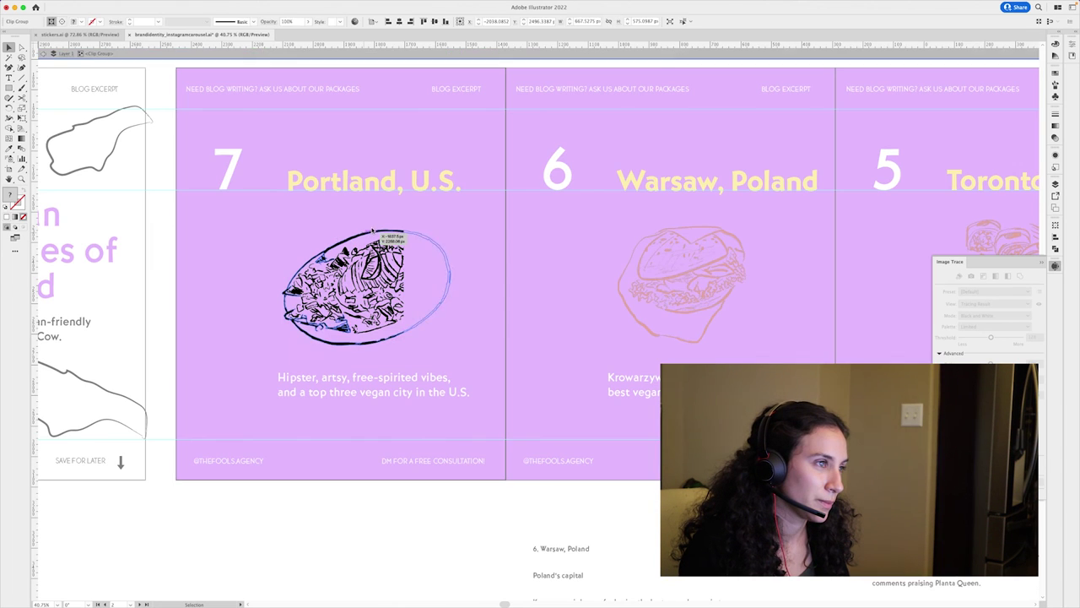
{"action": "left_click", "coordinate": [404, 218]}
{"action": "left_click", "coordinate": [403, 215]}
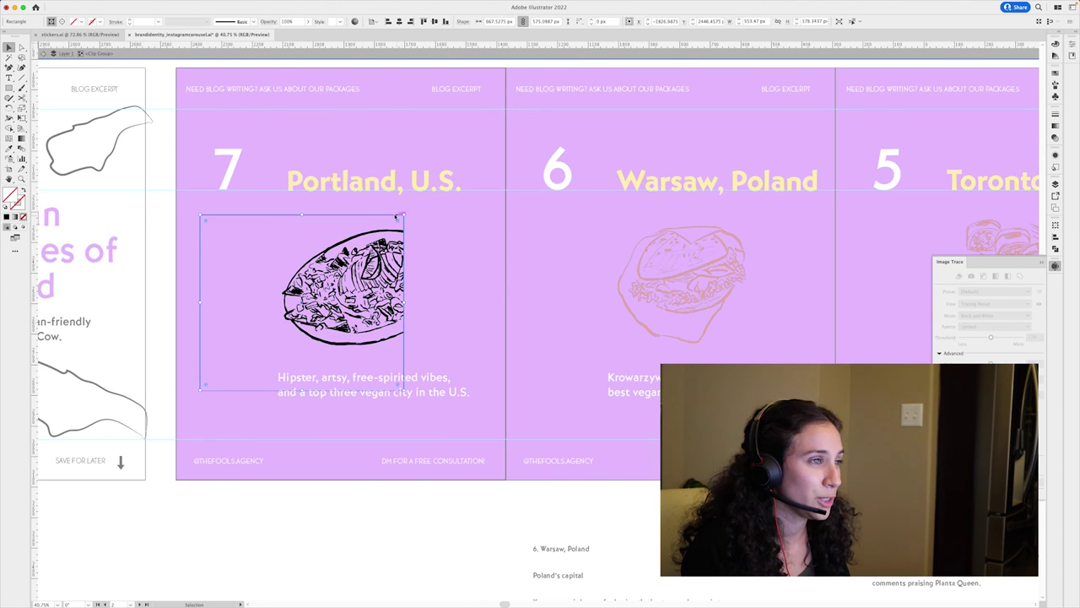
{"action": "left_click_drag", "start_coordinate": [395, 216], "coordinate": [472, 209]}
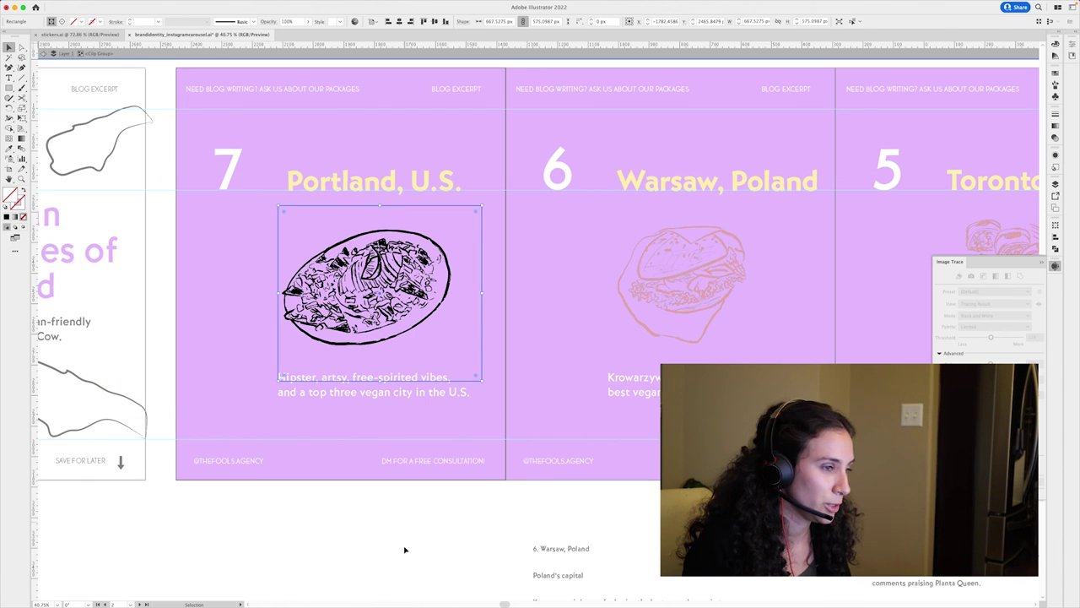
{"action": "left_click_drag", "start_coordinate": [482, 205], "coordinate": [461, 219]}
{"action": "left_click_drag", "start_coordinate": [461, 380], "coordinate": [461, 355]}
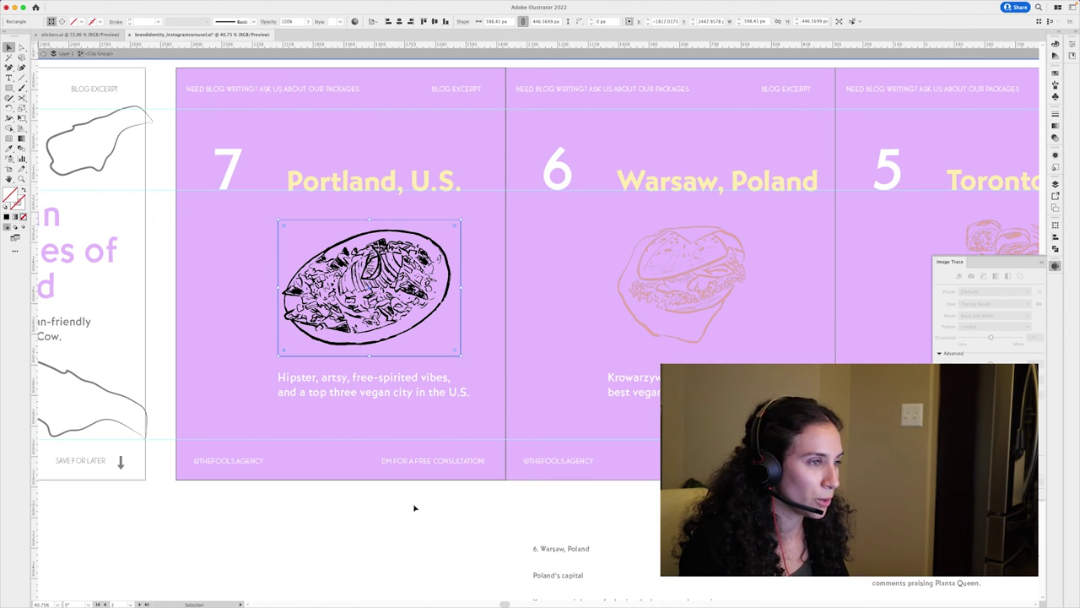
{"action": "left_click", "coordinate": [429, 512]}
{"action": "double_click", "coordinate": [429, 512]}
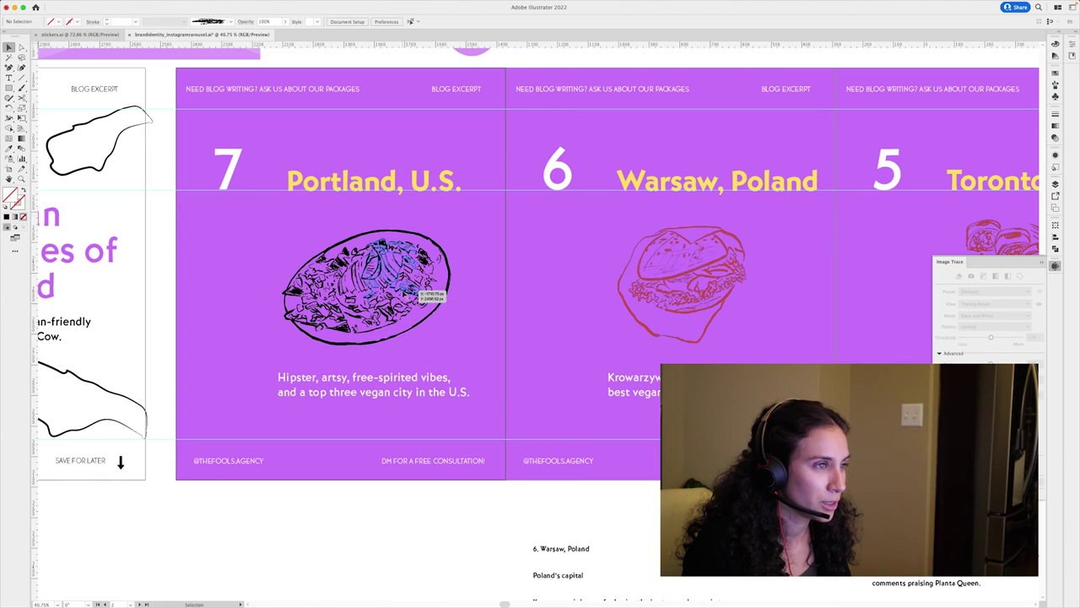
Step: Try to shift the clipping rectangle inside the Portland clip group, and undo back to the unmasked plate and white rectangle
{"action": "double_click", "coordinate": [421, 287]}
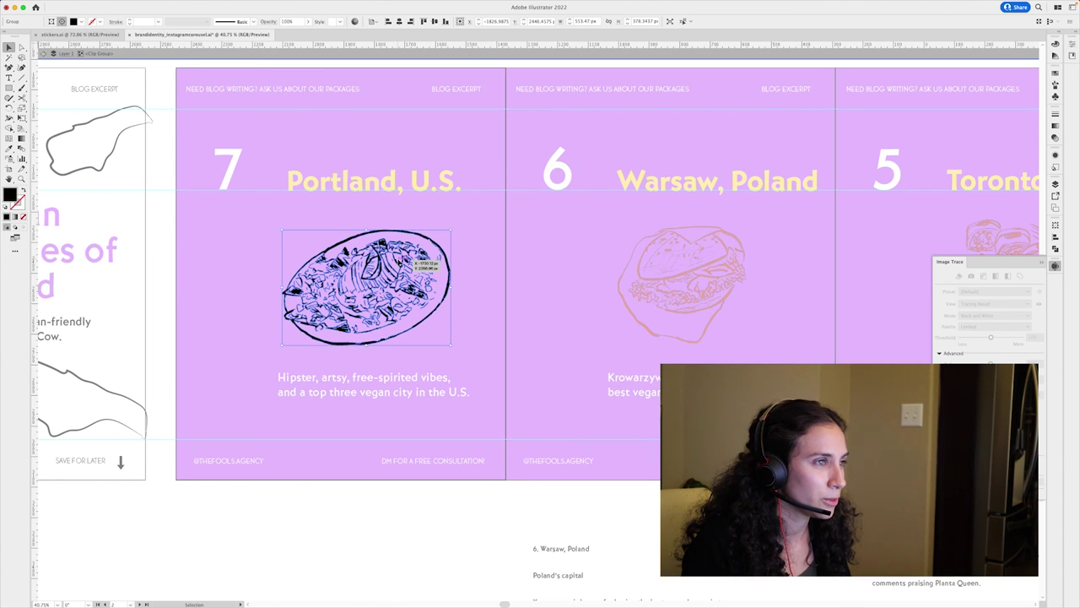
{"action": "left_click", "coordinate": [408, 222]}
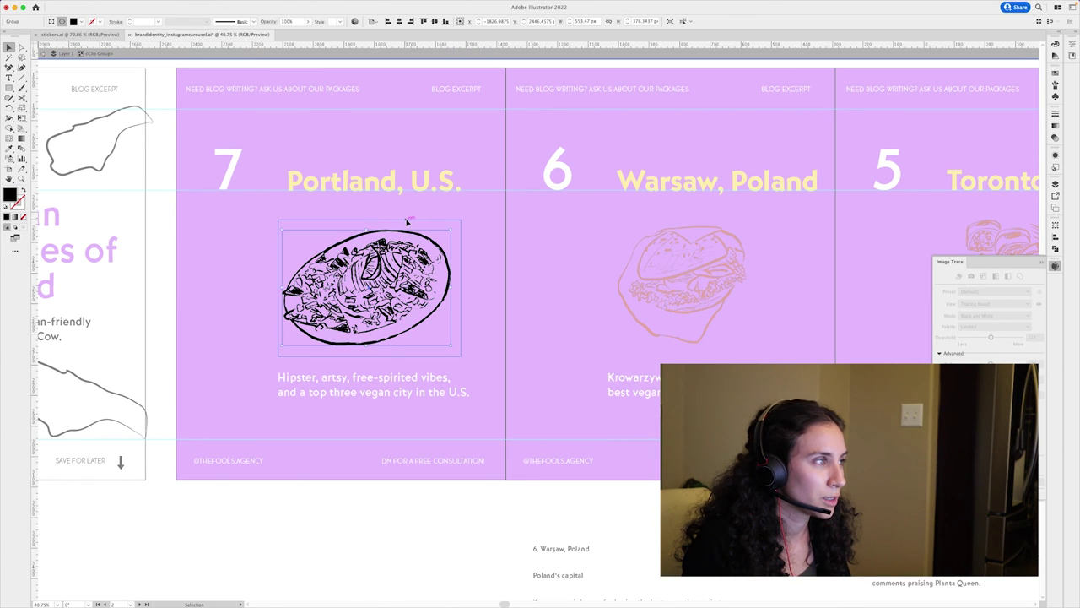
{"action": "left_click_drag", "start_coordinate": [408, 222], "coordinate": [398, 230]}
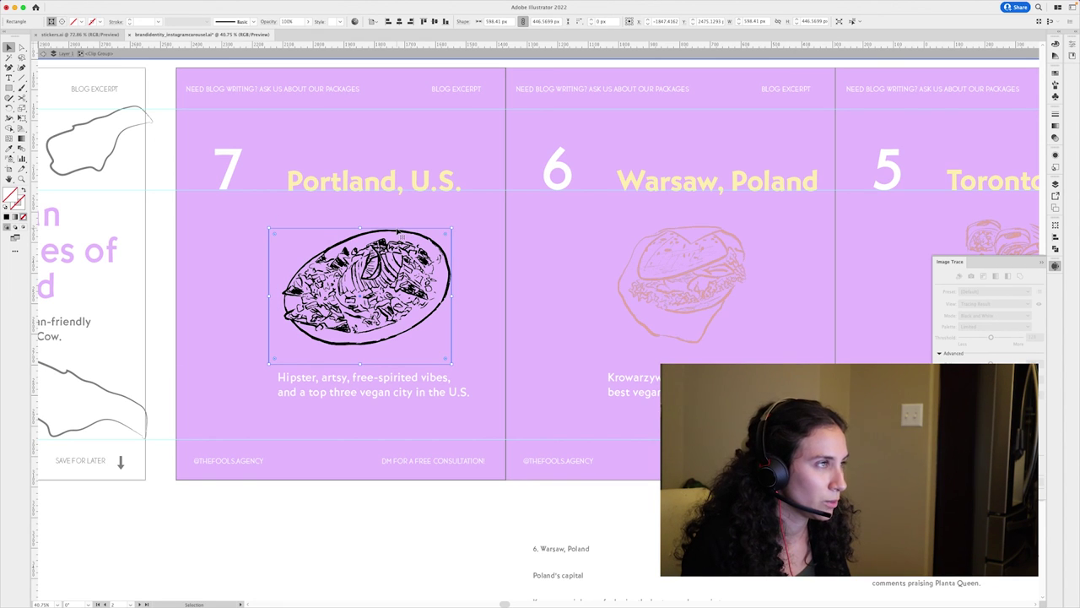
{"action": "key", "text": "super+z"}
{"action": "key", "text": "super+z"}
{"action": "left_click", "coordinate": [442, 516]}
{"action": "key", "text": "super+z"}
{"action": "key", "text": "super+z"}
{"action": "key", "text": "super+z"}
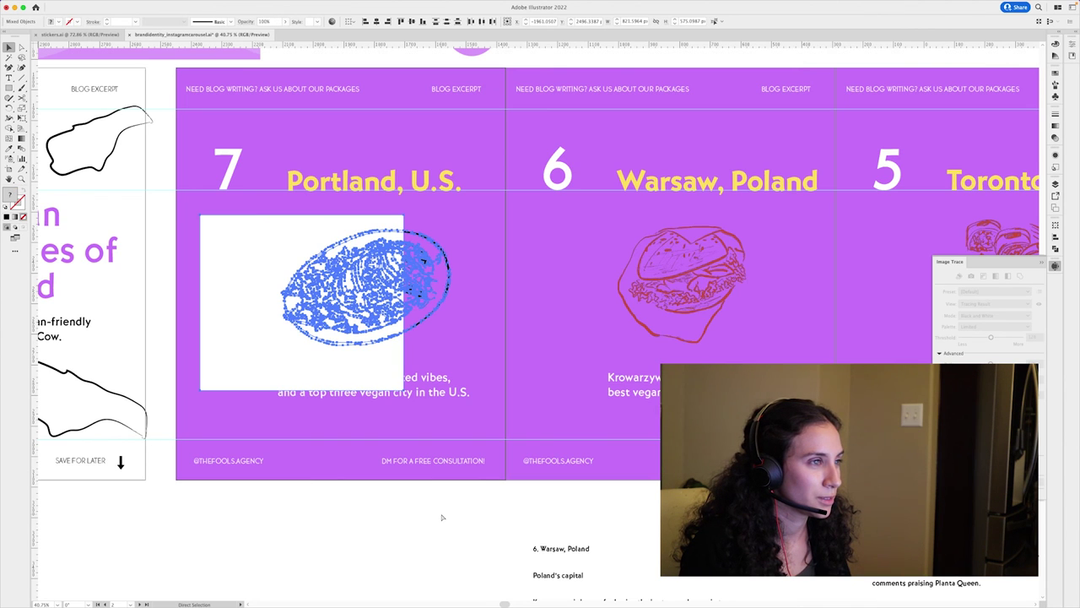
Step: Try once more to clip the traced Portland plate with the white rectangle, and undo it
{"action": "left_click", "coordinate": [440, 513]}
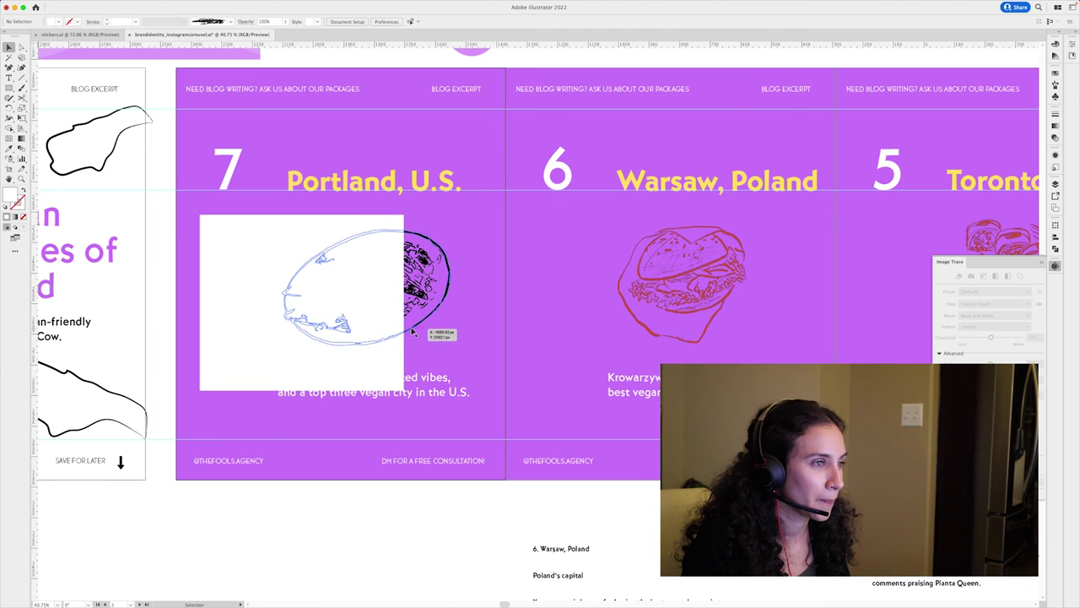
{"action": "left_click", "coordinate": [374, 358]}
{"action": "key", "text": "super+7"}
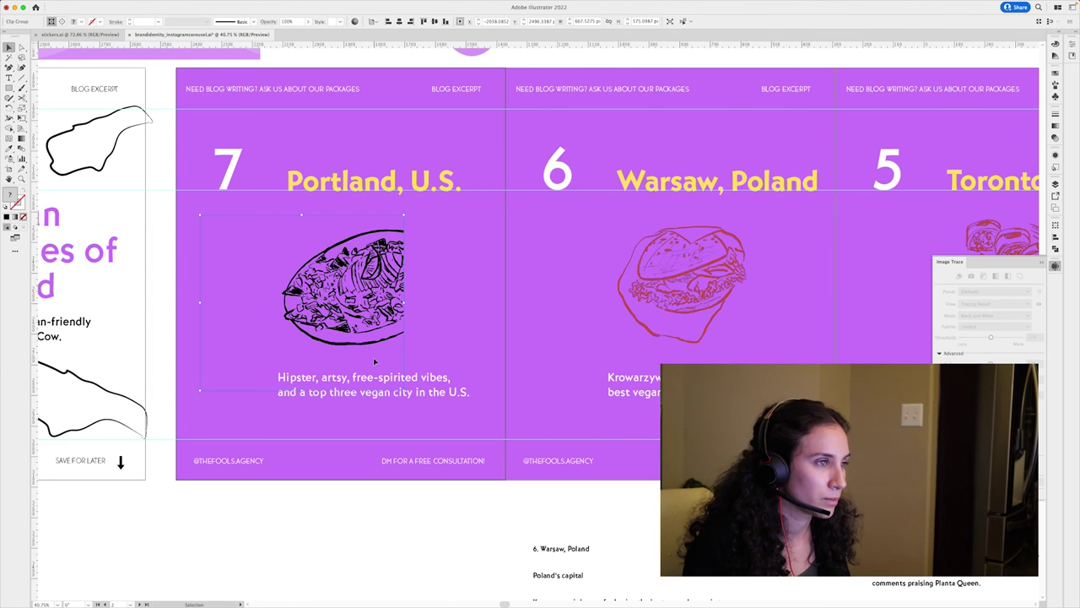
{"action": "key", "text": "super+z"}
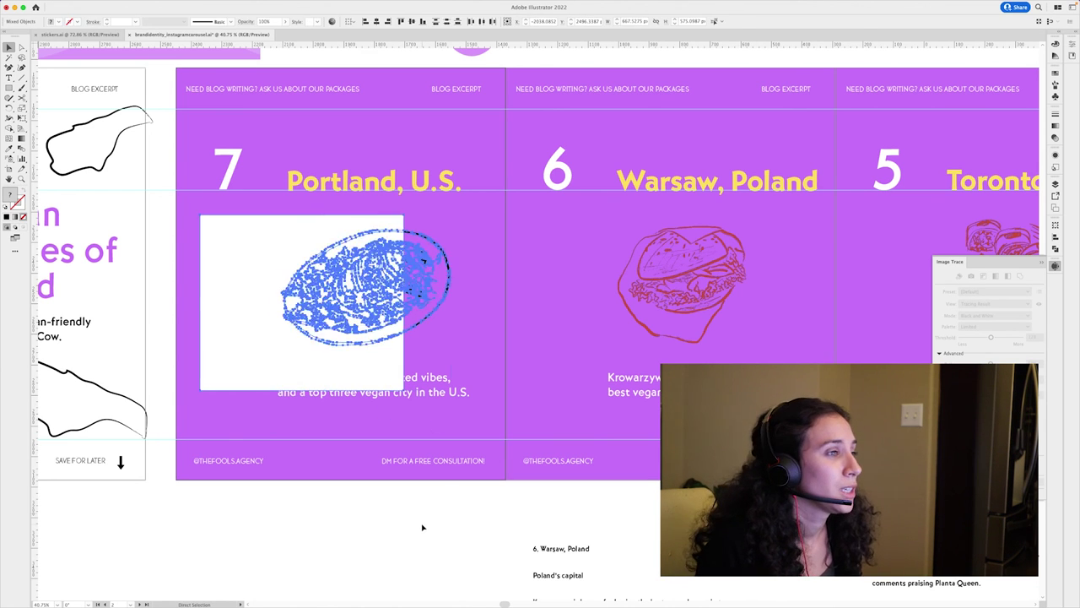
Step: Try to mask the white rectangle with the complex traced plate artwork, and undo that clipping mask
{"action": "left_click", "coordinate": [436, 536]}
{"action": "left_click", "coordinate": [422, 291]}
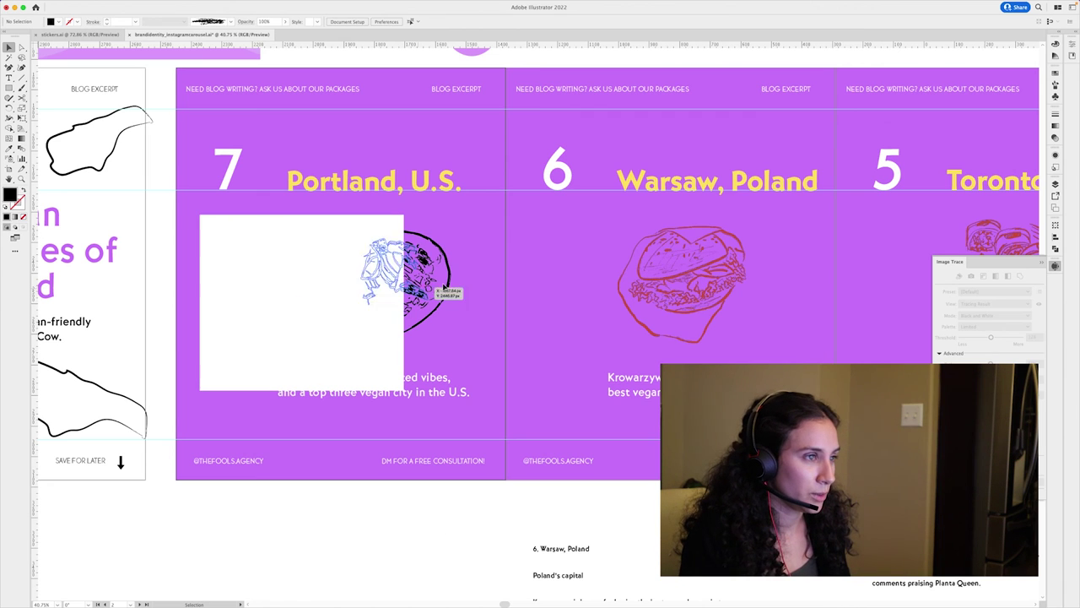
{"action": "left_click", "coordinate": [267, 303], "text": "shift"}
{"action": "key", "text": "super+7"}
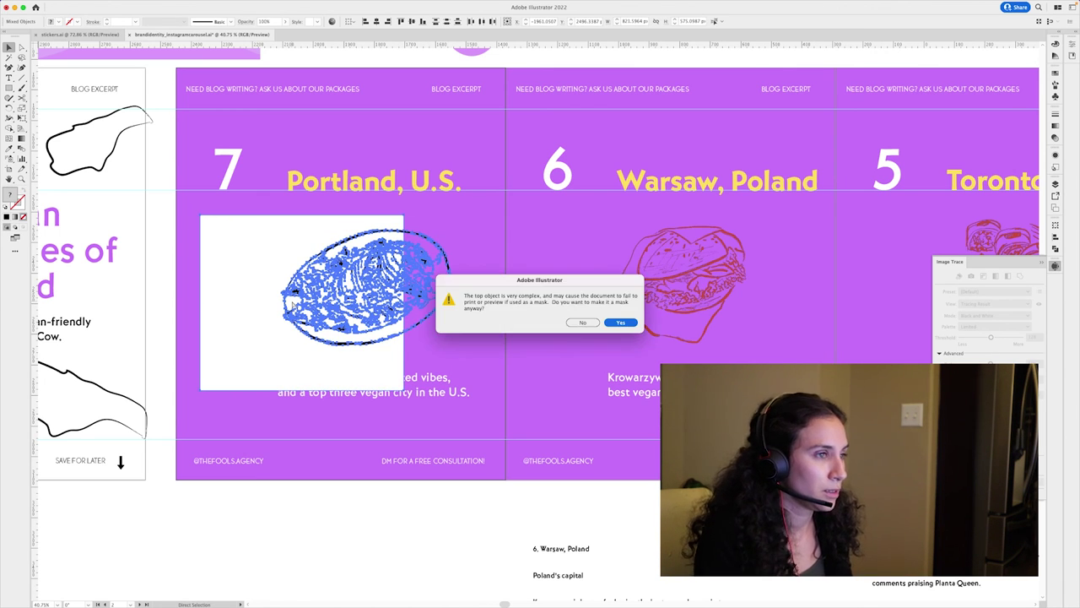
{"action": "left_click", "coordinate": [622, 323]}
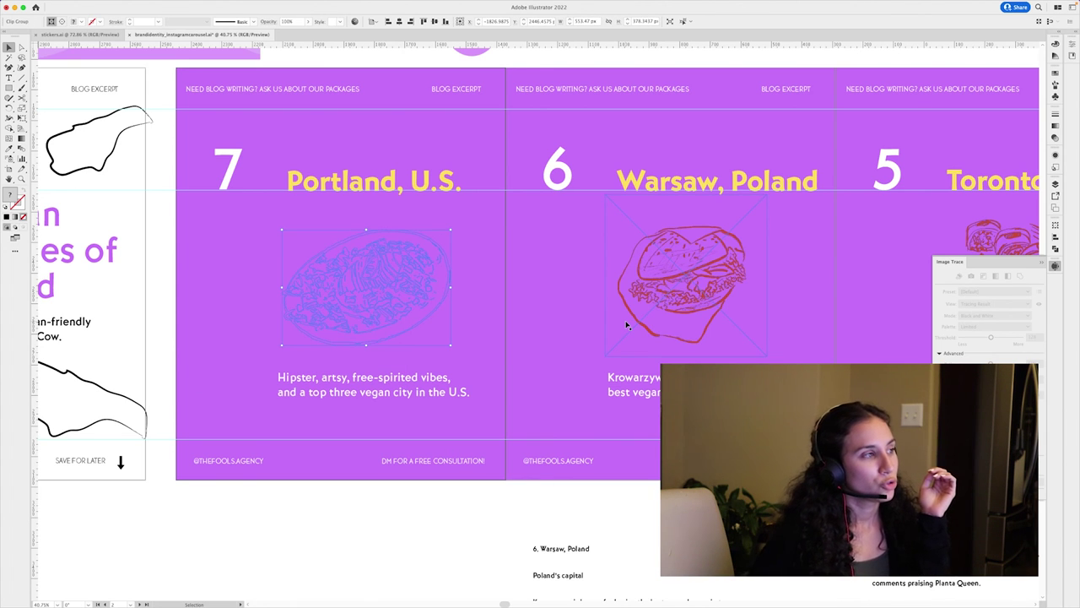
{"action": "left_click", "coordinate": [449, 527]}
{"action": "key", "text": "super+z"}
Step: Delete the white rectangle from the Portland slide
{"action": "left_click", "coordinate": [401, 528]}
{"action": "left_click", "coordinate": [325, 335]}
{"action": "key", "text": "Delete"}
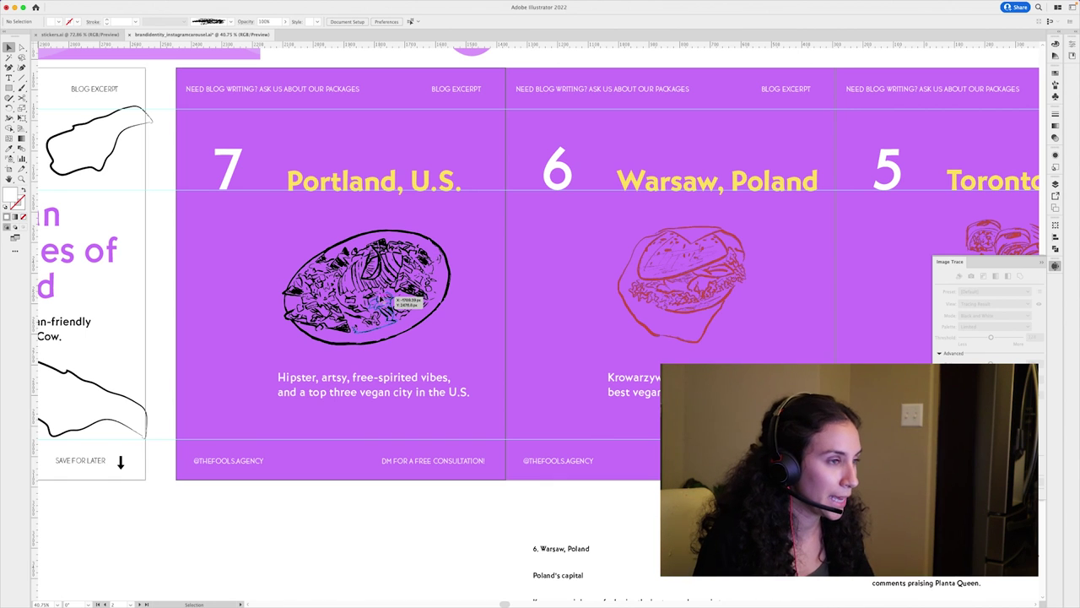
Step: Recolor the traced Portland plate by sampling the slide's purple background and darkening the fill to #6C1B96
{"action": "left_click", "coordinate": [393, 273]}
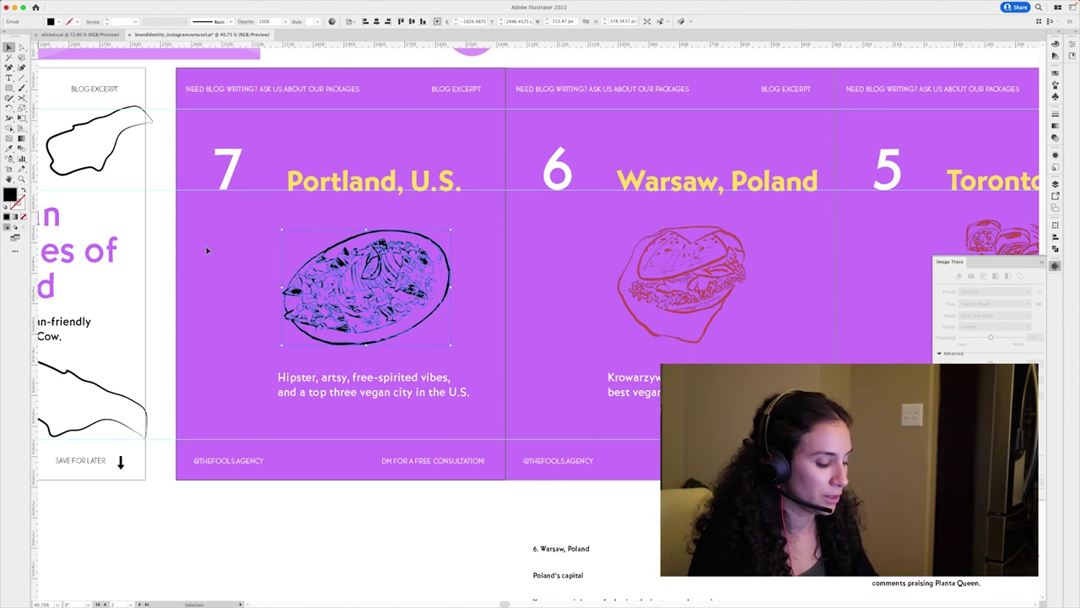
{"action": "key", "text": "i"}
{"action": "left_click", "coordinate": [174, 250]}
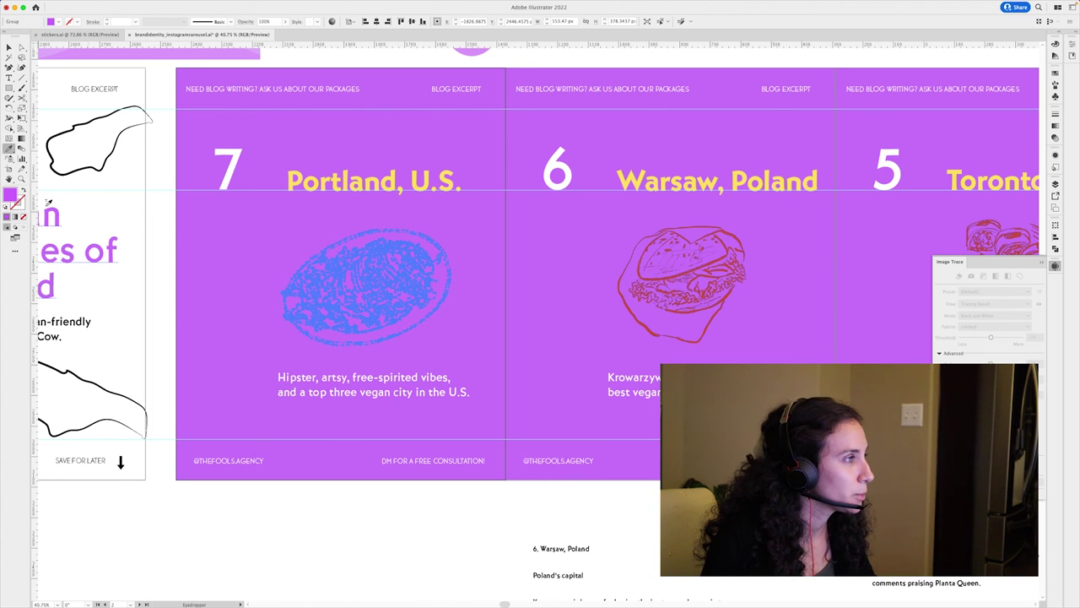
{"action": "key", "text": "super"}
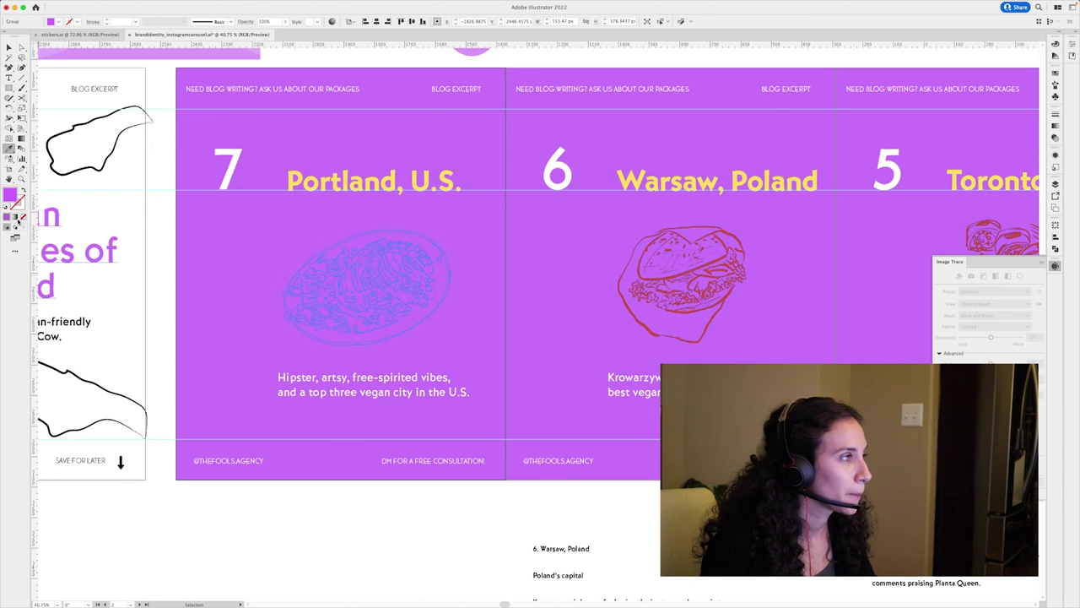
{"action": "double_click", "coordinate": [8, 196]}
{"action": "left_click_drag", "start_coordinate": [501, 272], "coordinate": [515, 296]}
{"action": "left_click", "coordinate": [629, 255]}
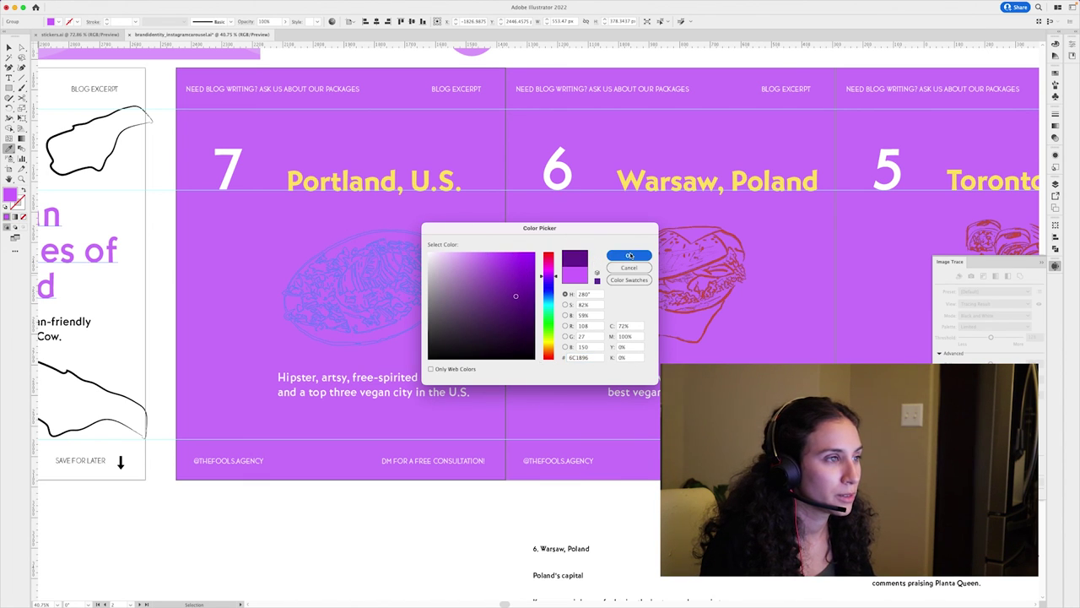
{"action": "left_click", "coordinate": [8, 48]}
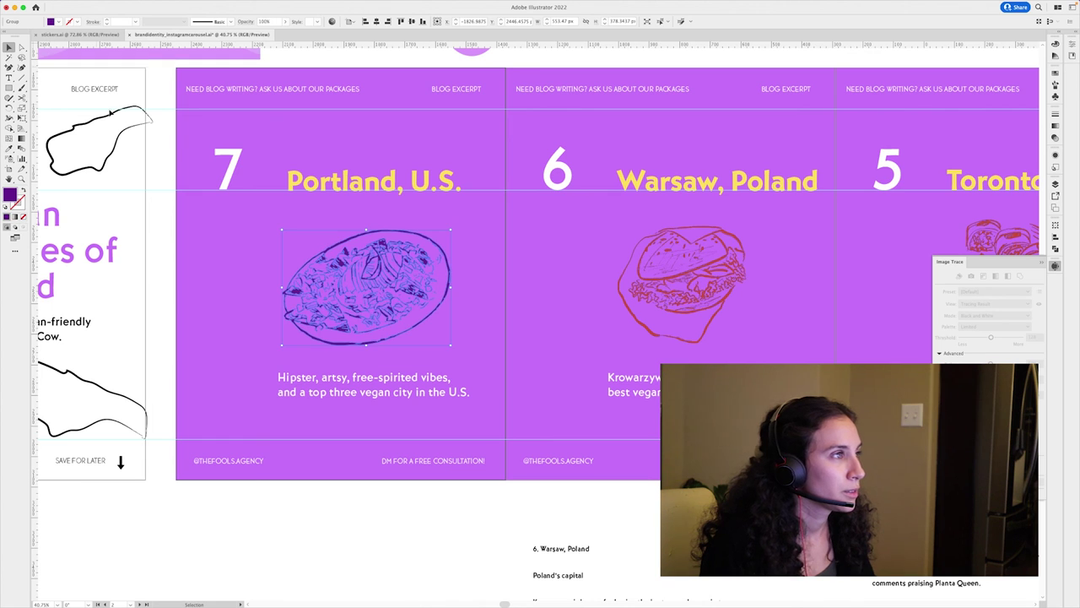
{"action": "left_click", "coordinate": [318, 63]}
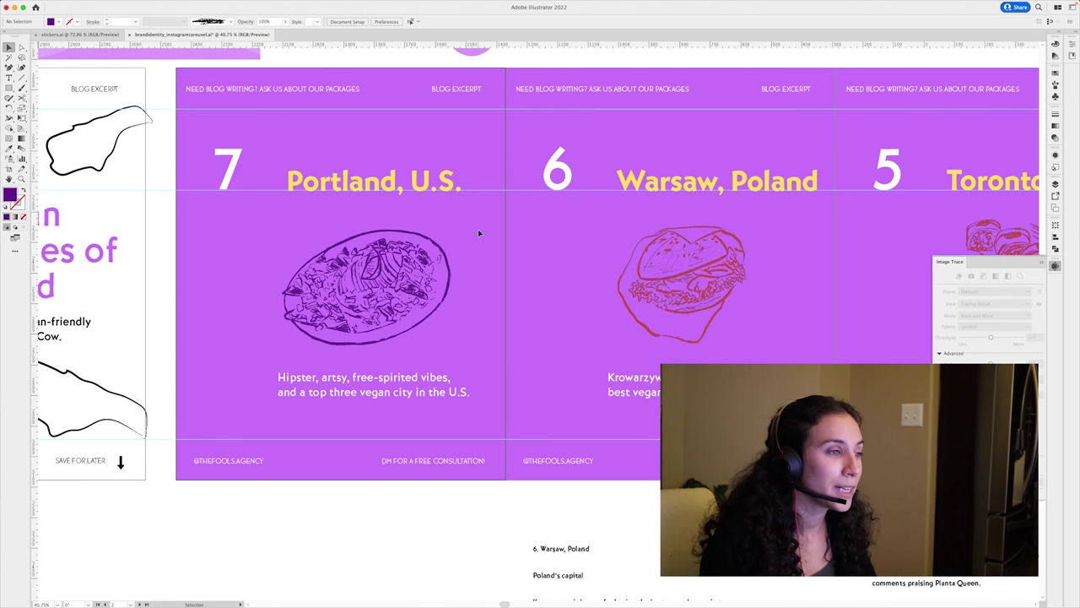
Step: Compare the recolored plate on the Portland slide with the red food illustrations on the Warsaw and Toronto slides
{"action": "key", "text": "z"}
{"action": "left_click_drag", "start_coordinate": [445, 249], "coordinate": [423, 260]}
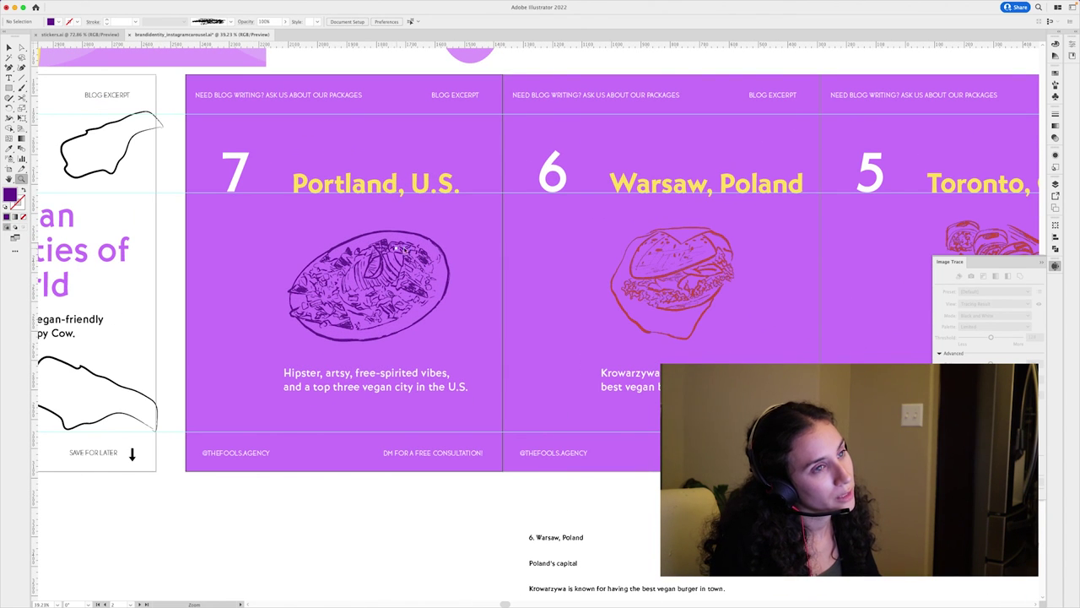
{"action": "scroll", "coordinate": [396, 248], "scroll_direction": "right", "scroll_amount": 10}
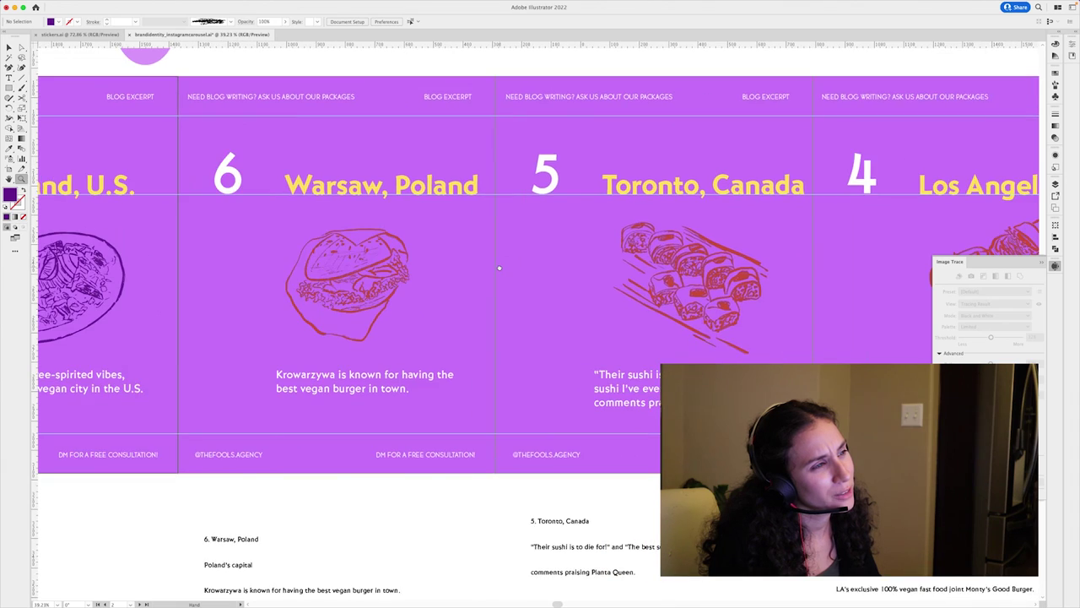
{"action": "left_click_drag", "start_coordinate": [500, 268], "coordinate": [576, 253]}
{"action": "left_click_drag", "start_coordinate": [479, 250], "coordinate": [593, 247]}
{"action": "scroll", "coordinate": [593, 248], "scroll_direction": "left", "scroll_amount": 2}
{"action": "scroll", "coordinate": [626, 248], "scroll_direction": "left", "scroll_amount": 12}
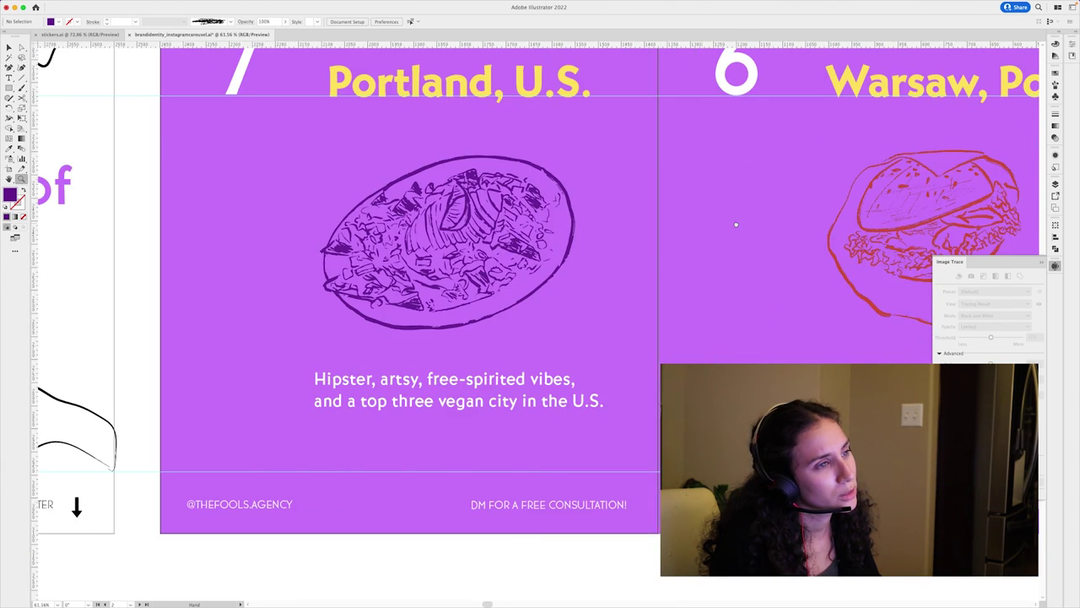
{"action": "scroll", "coordinate": [561, 241], "scroll_direction": "right", "scroll_amount": 13}
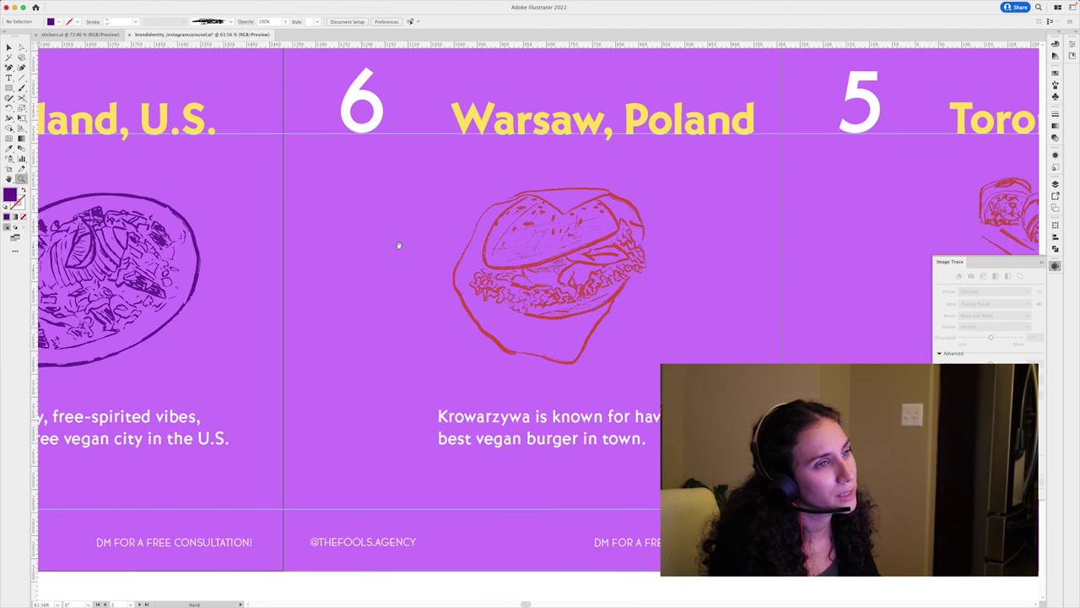
{"action": "left_click_drag", "start_coordinate": [648, 257], "coordinate": [390, 263]}
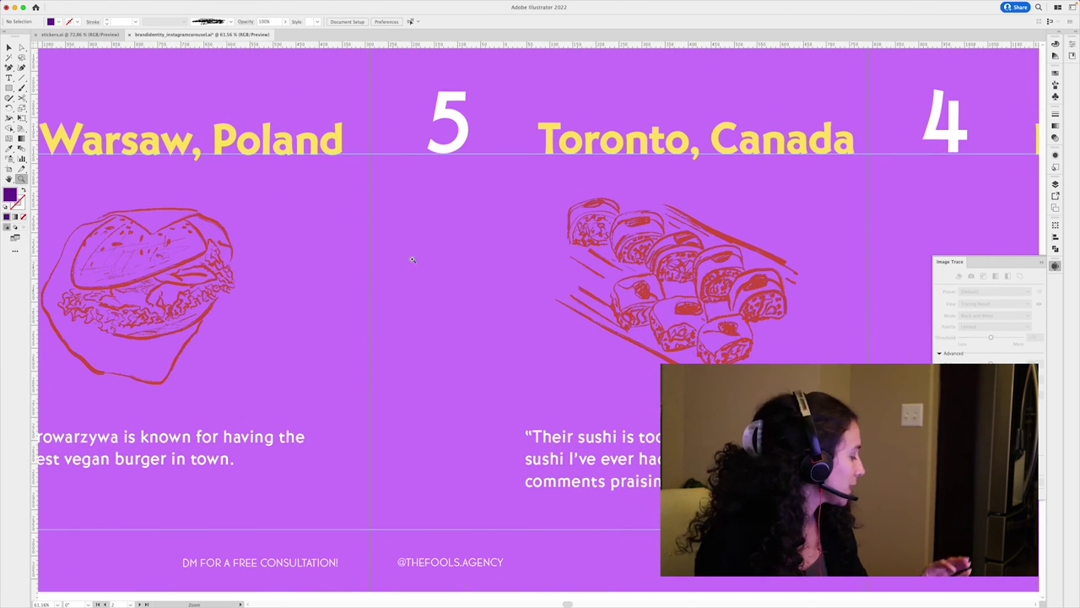
{"action": "key", "text": "z"}
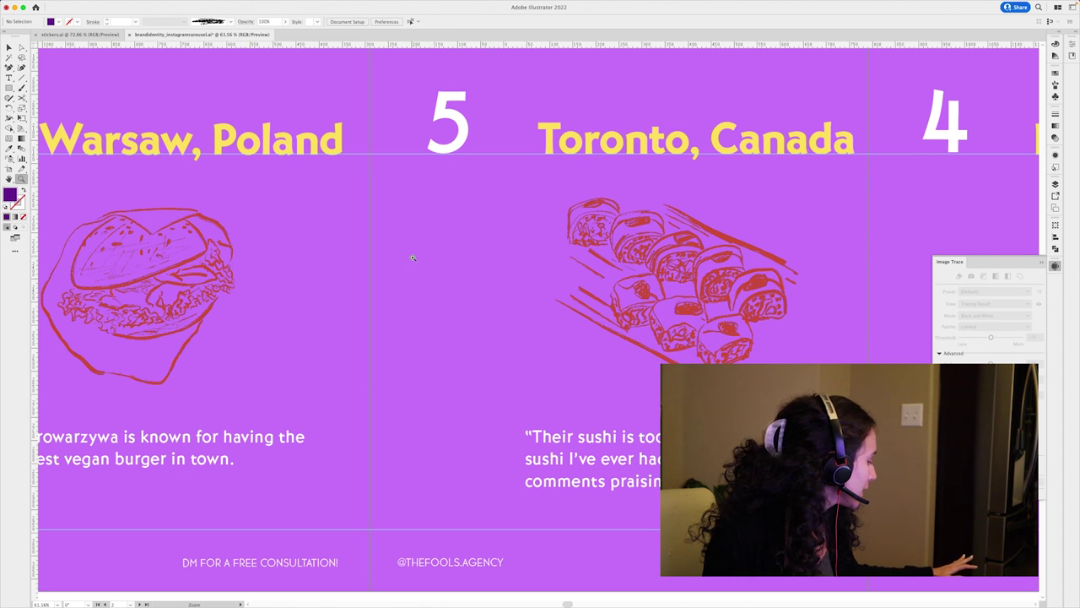
{"action": "left_click_drag", "start_coordinate": [673, 268], "coordinate": [778, 220]}
{"action": "mouse_move", "coordinate": [567, 239]}
{"action": "left_mouse_down"}
{"action": "mouse_move", "coordinate": [666, 261]}
{"action": "mouse_move", "coordinate": [560, 255]}
{"action": "left_mouse_up"}
{"action": "left_click_drag", "start_coordinate": [647, 264], "coordinate": [514, 280]}
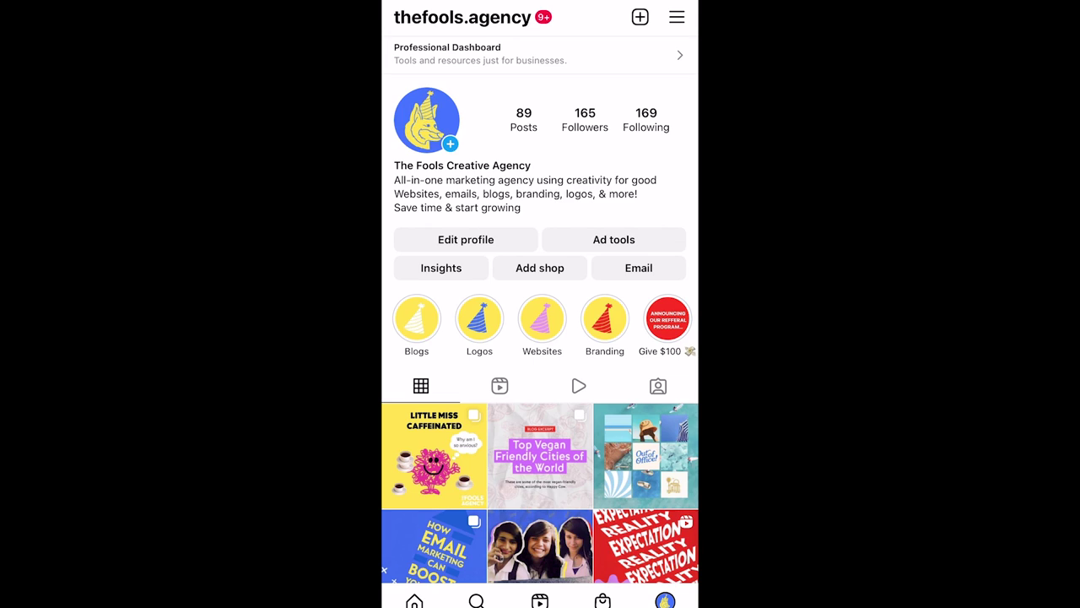
Step: In Instagram, open the published "Top Vegan Friendly Cities of the World" post from the agency's profile and review its carousel through the closing slide
{"action": "left_click", "coordinate": [540, 456]}
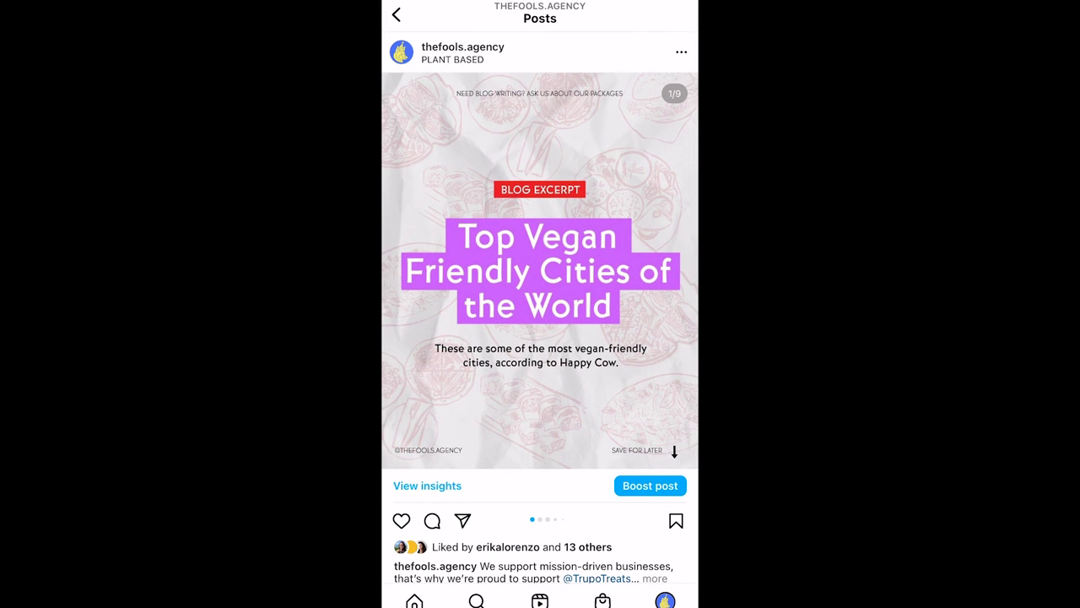
{"action": "scroll", "coordinate": [540, 270], "scroll_direction": "right", "scroll_amount": 1}
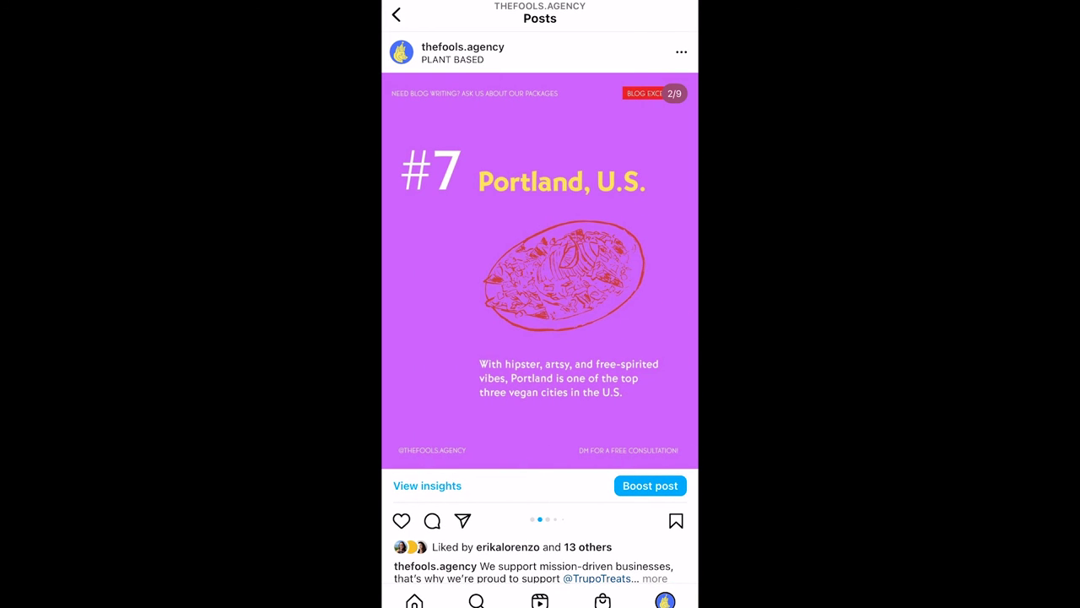
{"action": "left_click_drag", "start_coordinate": [642, 270], "coordinate": [439, 270]}
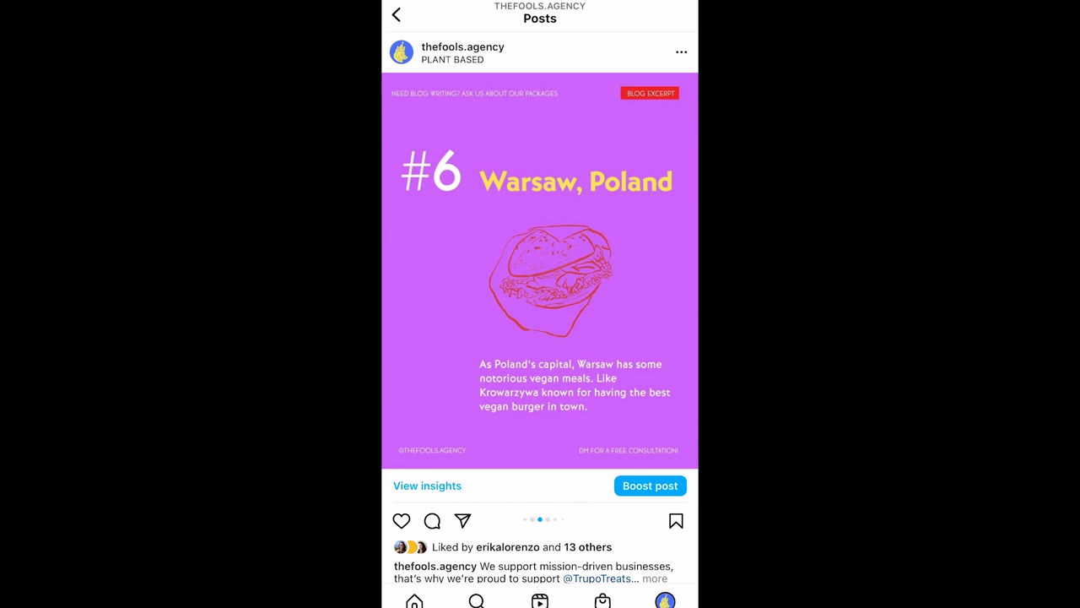
{"action": "left_click_drag", "start_coordinate": [641, 270], "coordinate": [439, 270]}
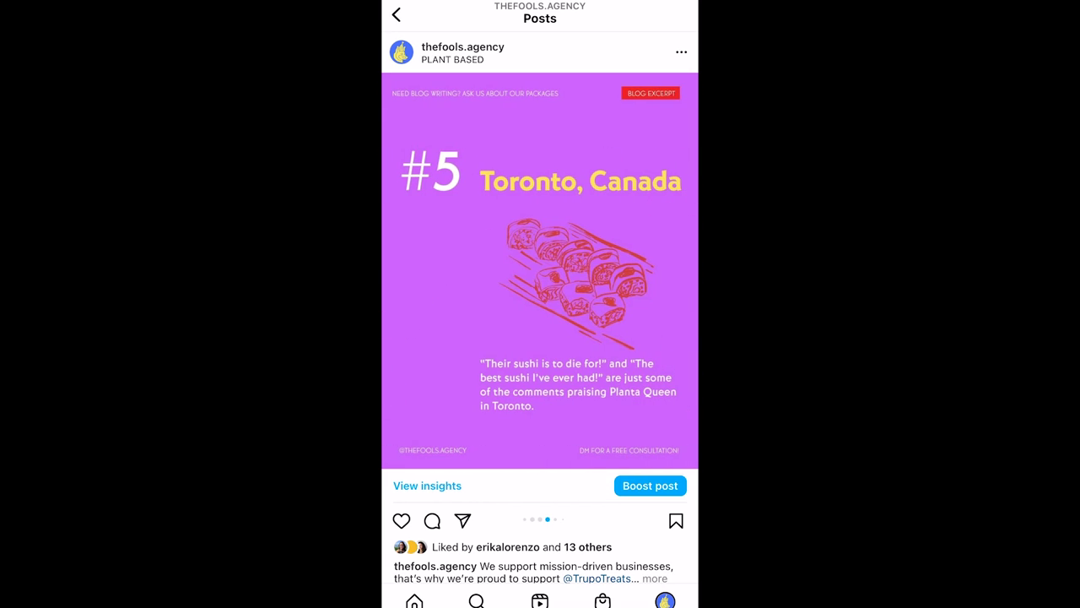
{"action": "left_click_drag", "start_coordinate": [641, 270], "coordinate": [439, 270]}
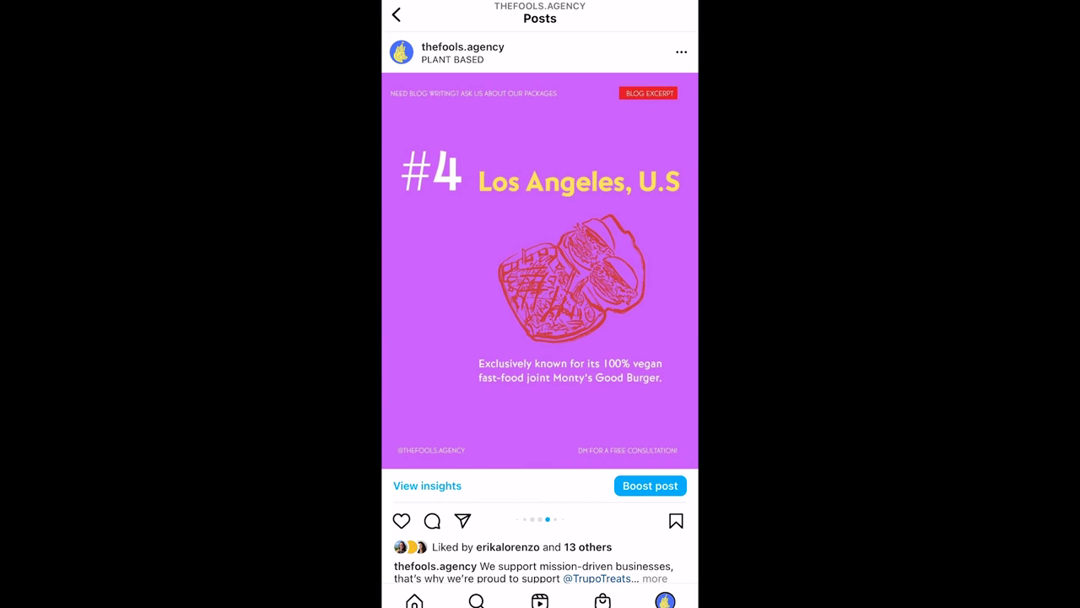
{"action": "left_click_drag", "start_coordinate": [641, 271], "coordinate": [439, 270]}
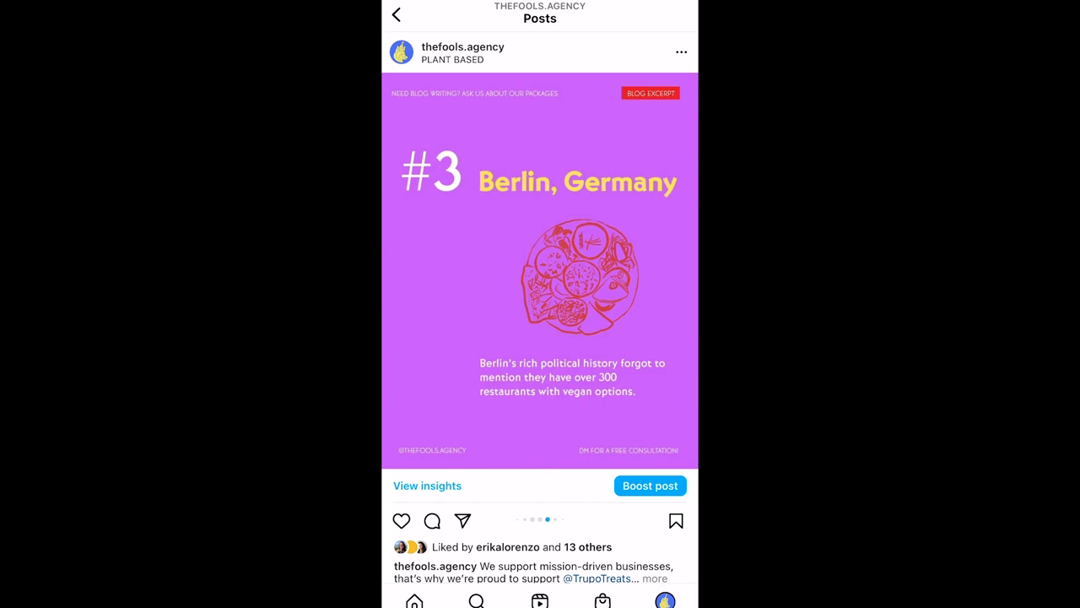
{"action": "left_click_drag", "start_coordinate": [642, 270], "coordinate": [439, 270]}
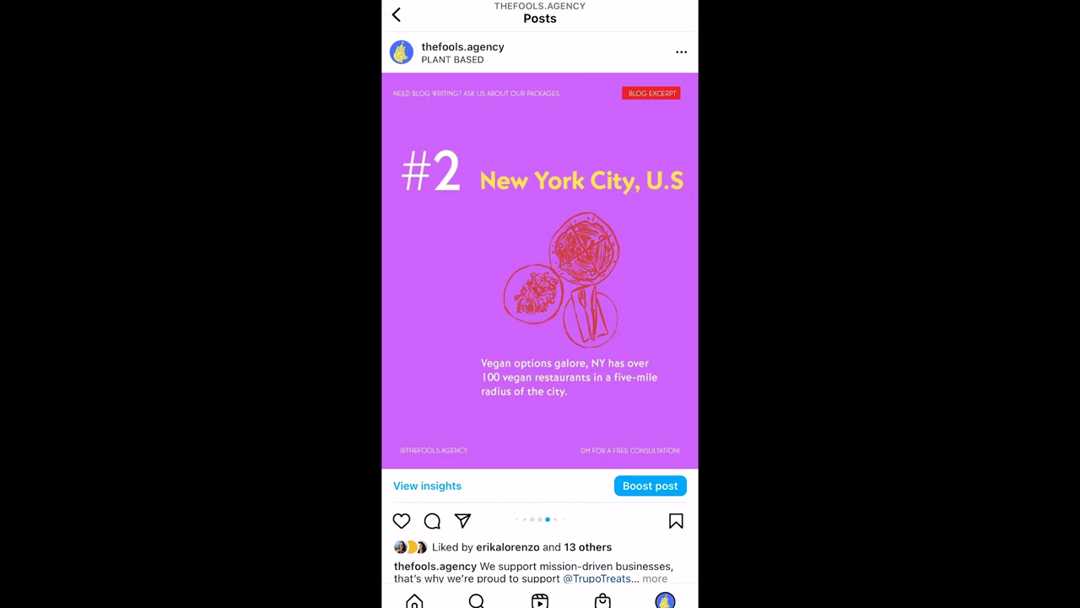
{"action": "left_click_drag", "start_coordinate": [641, 271], "coordinate": [439, 270]}
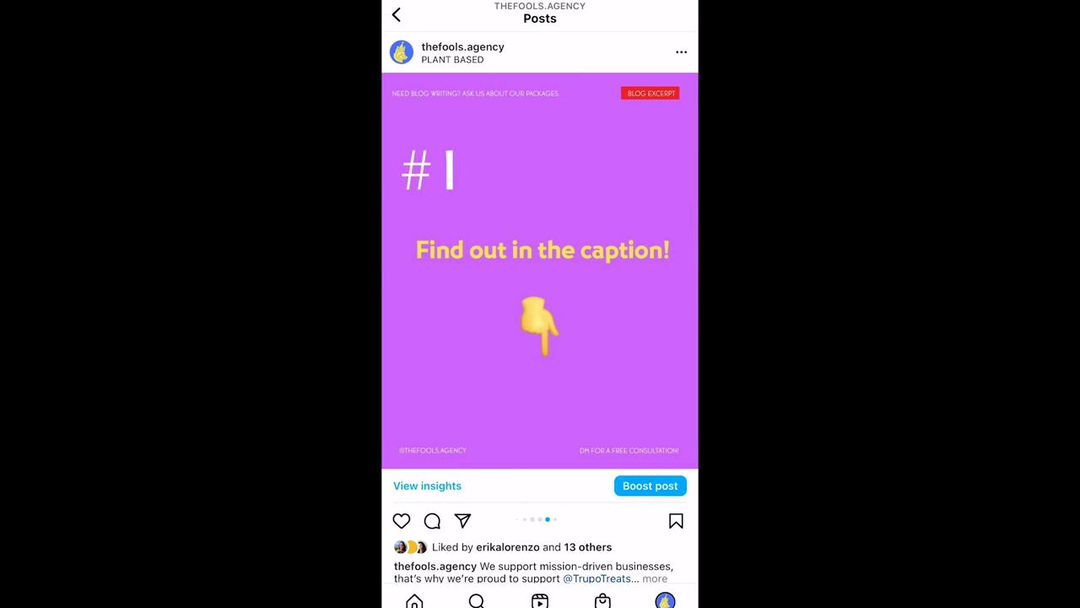
{"action": "left_click_drag", "start_coordinate": [641, 270], "coordinate": [438, 270]}
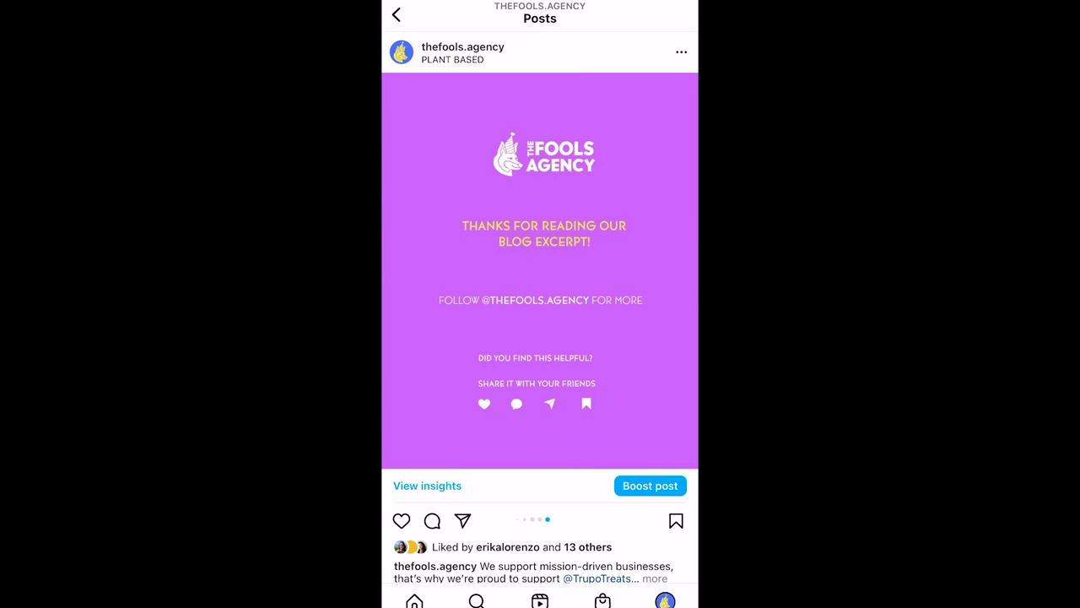